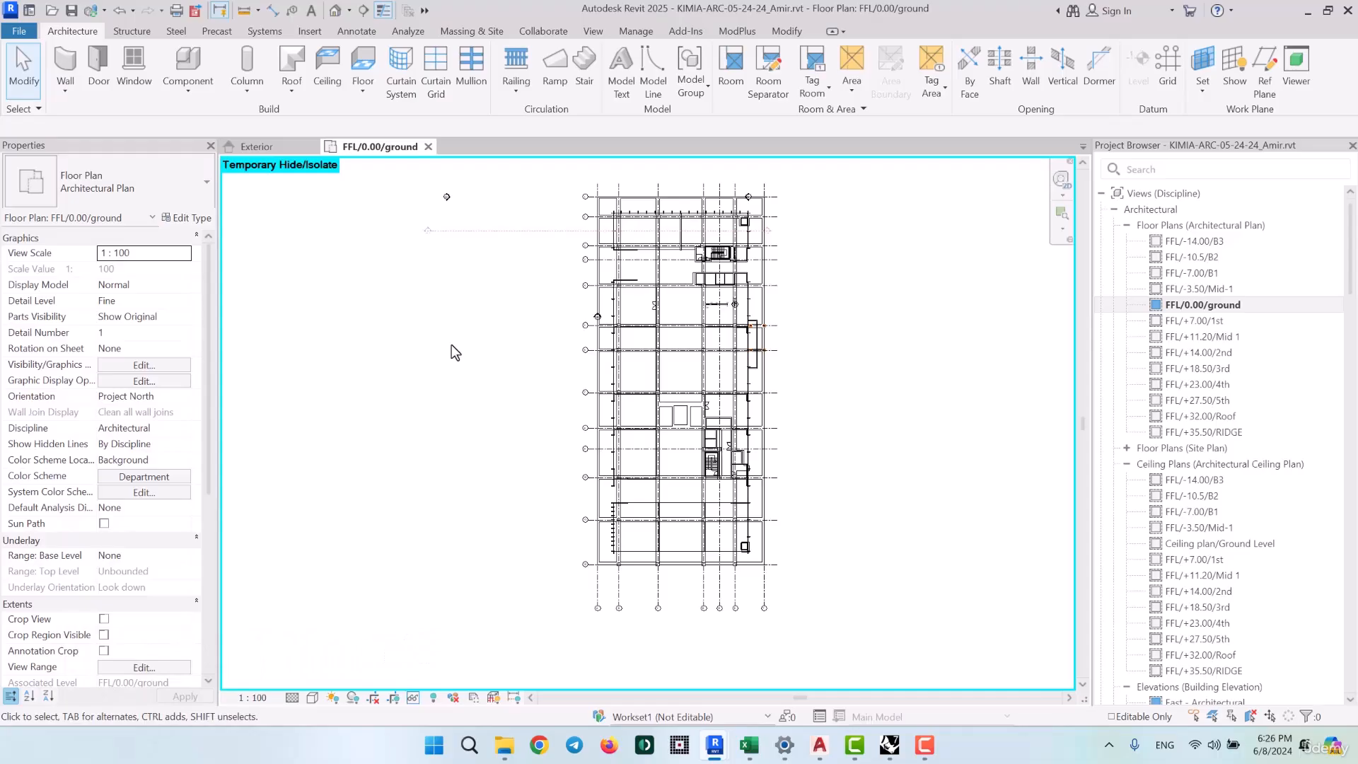
Switch to the Excel finishes schedule and examine the room rows across the flooring, skirting, wall and false-ceiling columns
left_click(749, 745)
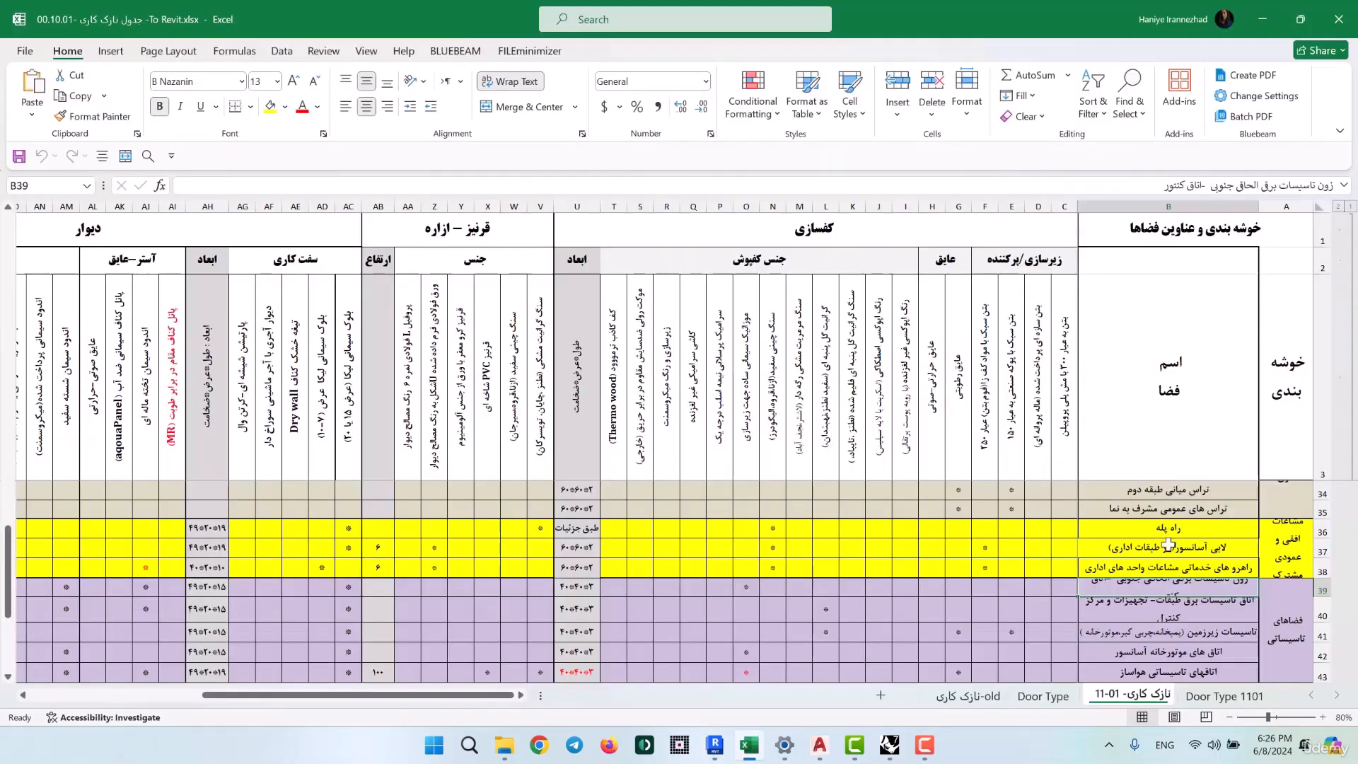
scroll(1176, 584, "up", 1)
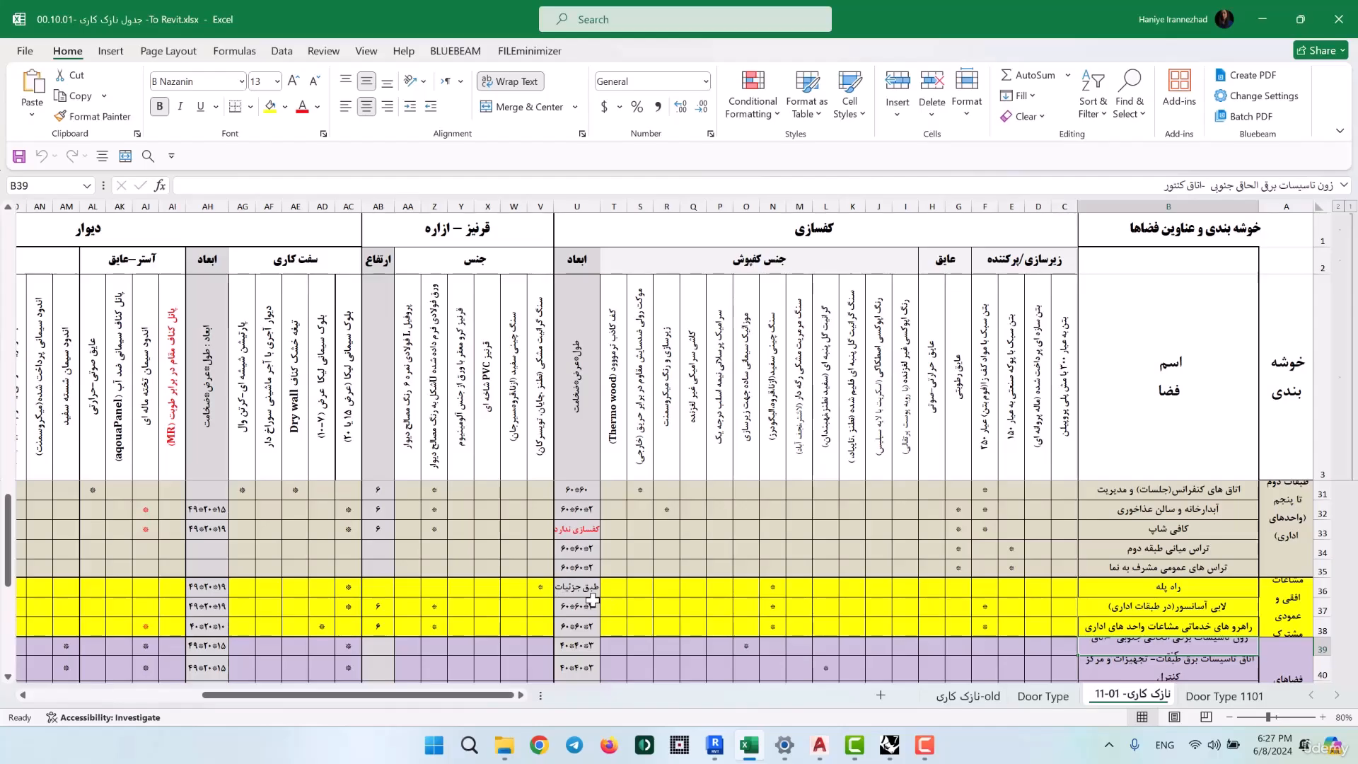
scroll(1161, 559, "down", 1)
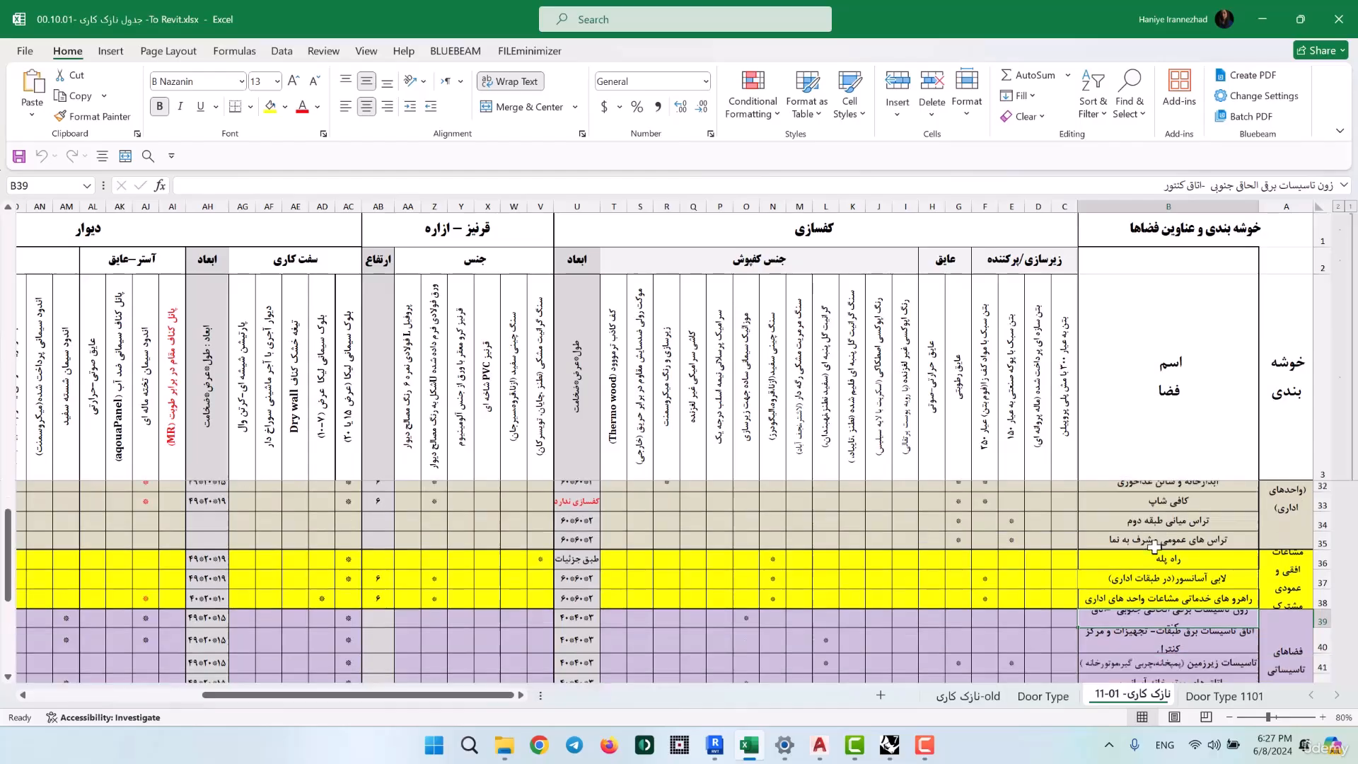
scroll(1195, 585, "up", 7)
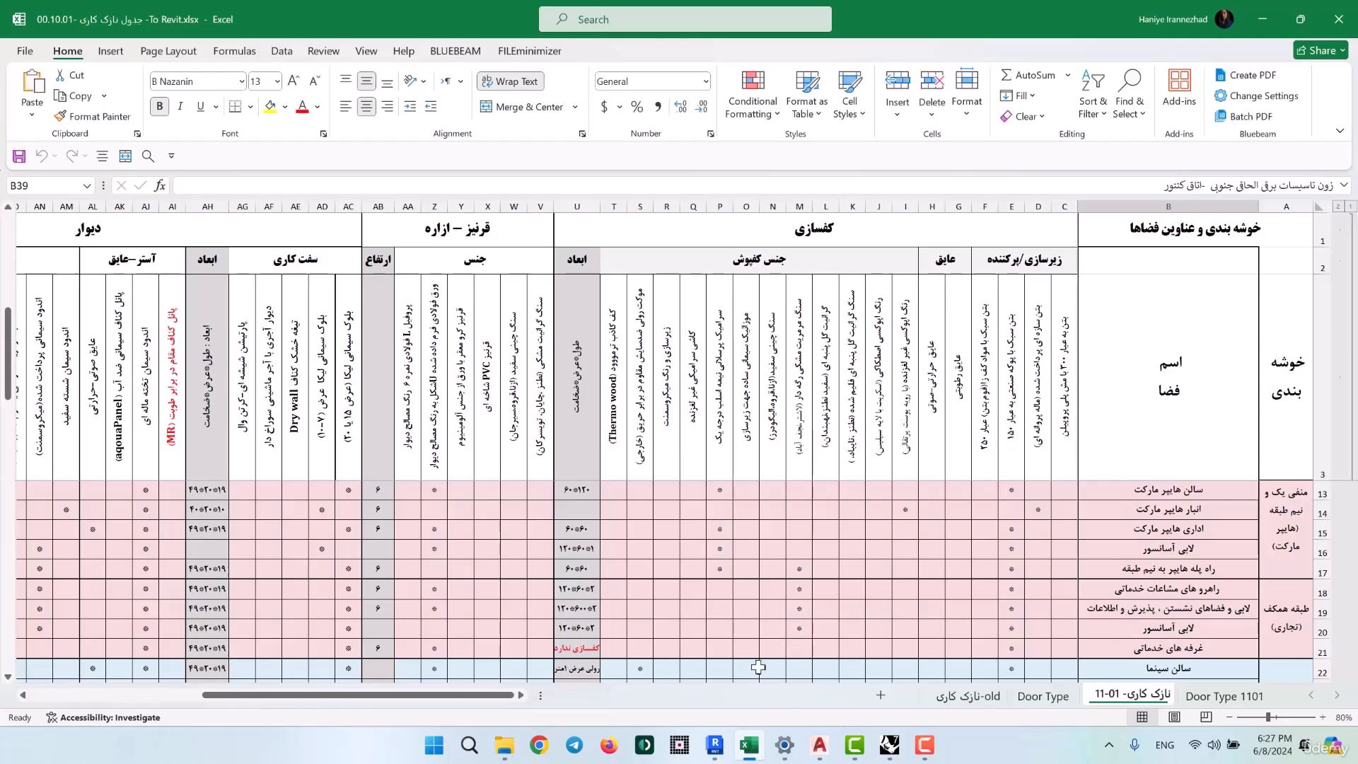
left_click_drag(446, 696, 284, 681)
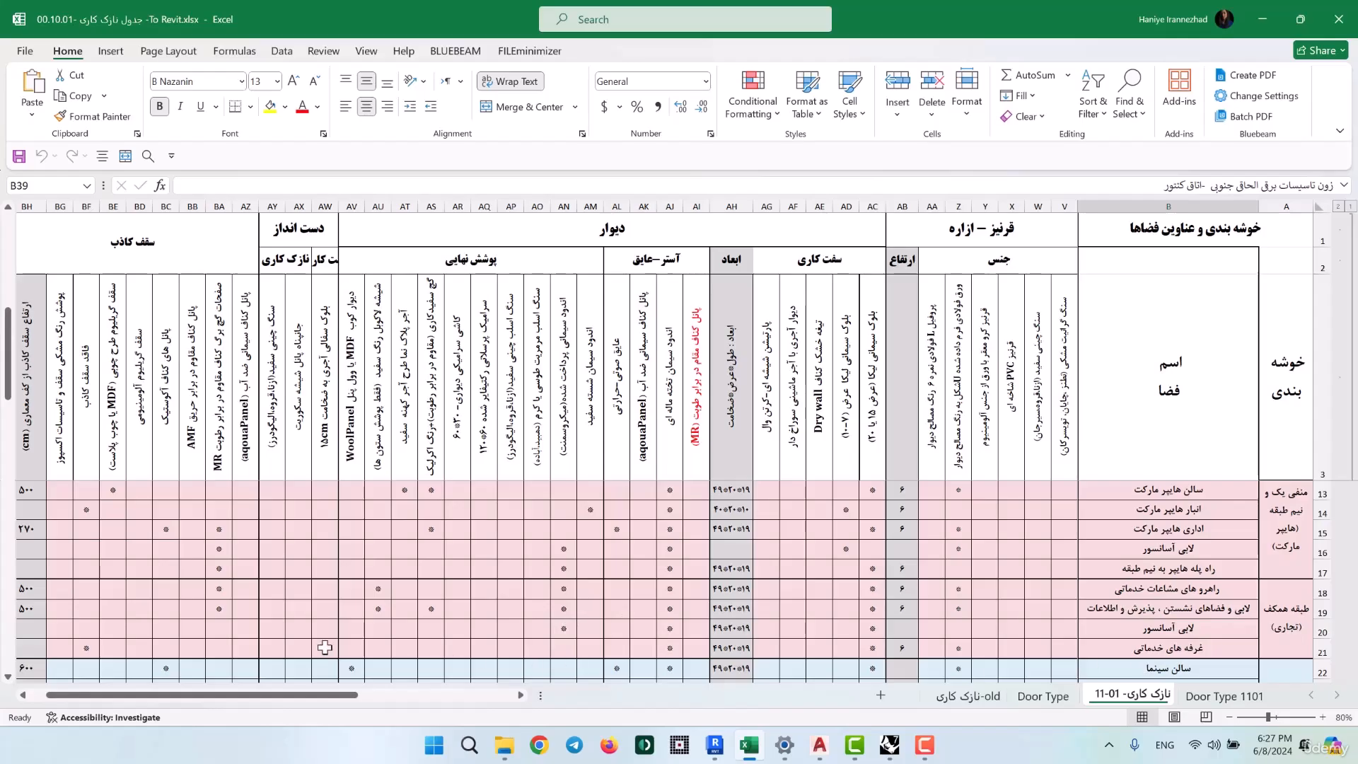
left_click_drag(322, 695, 482, 699)
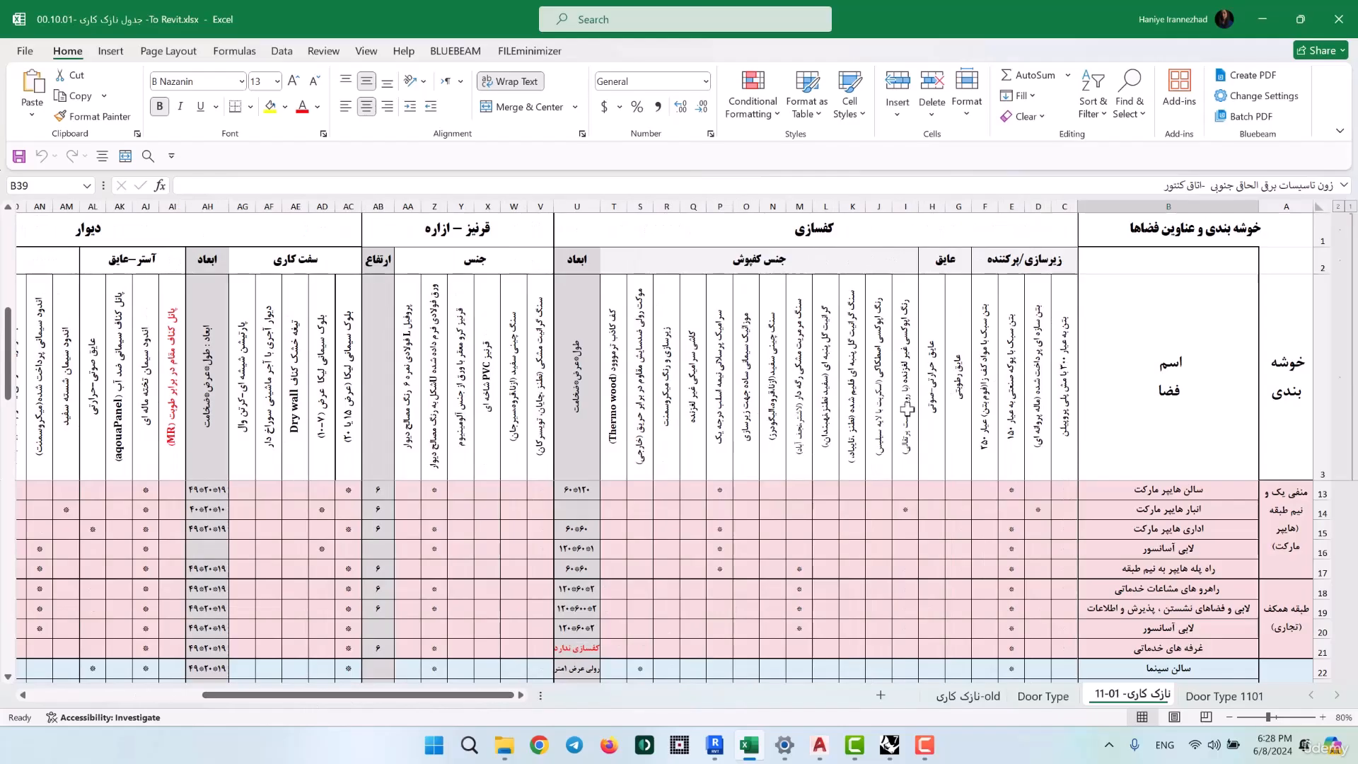
Examine the flooring layers and tile dimensions listed for the parking-level, hypermarket and ground floor rooms
scroll(908, 409, "down", 1)
scroll(1021, 530, "up", 2)
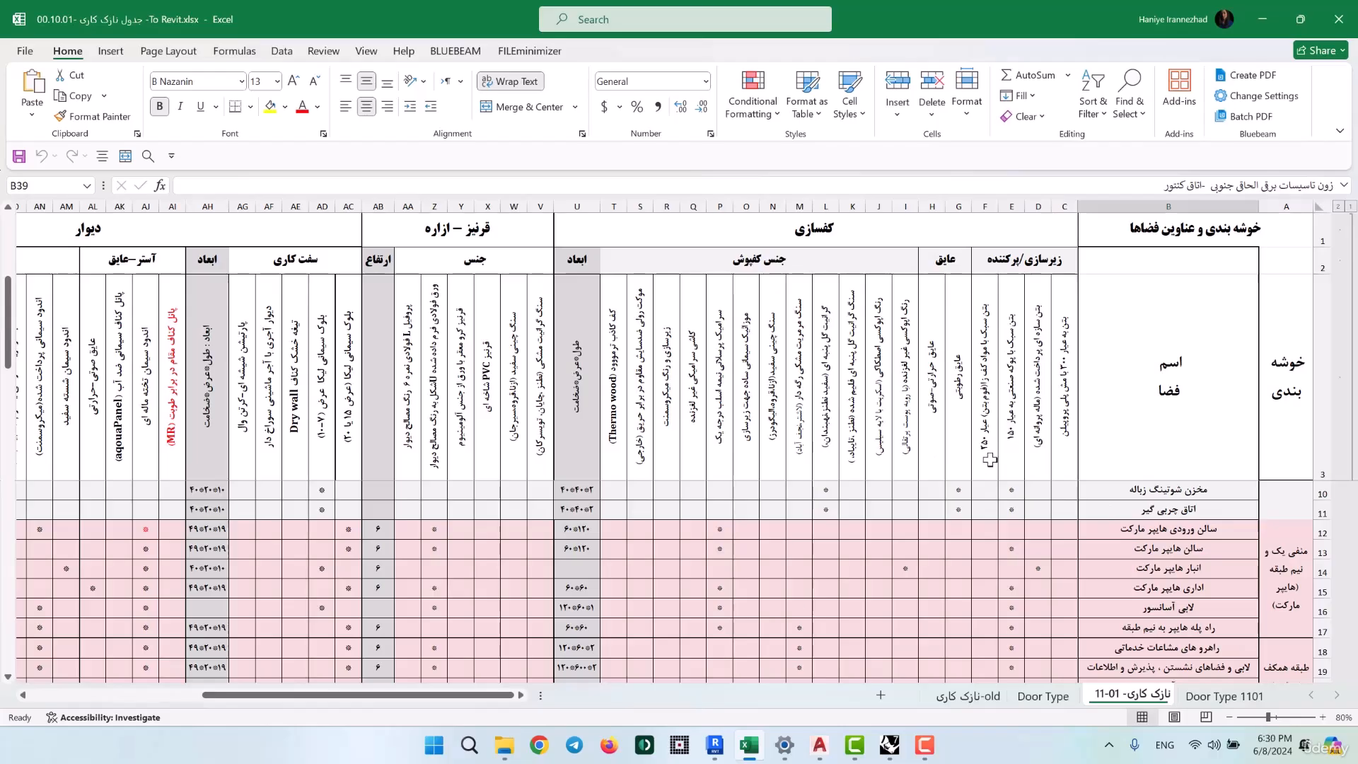
scroll(798, 603, "up", 2)
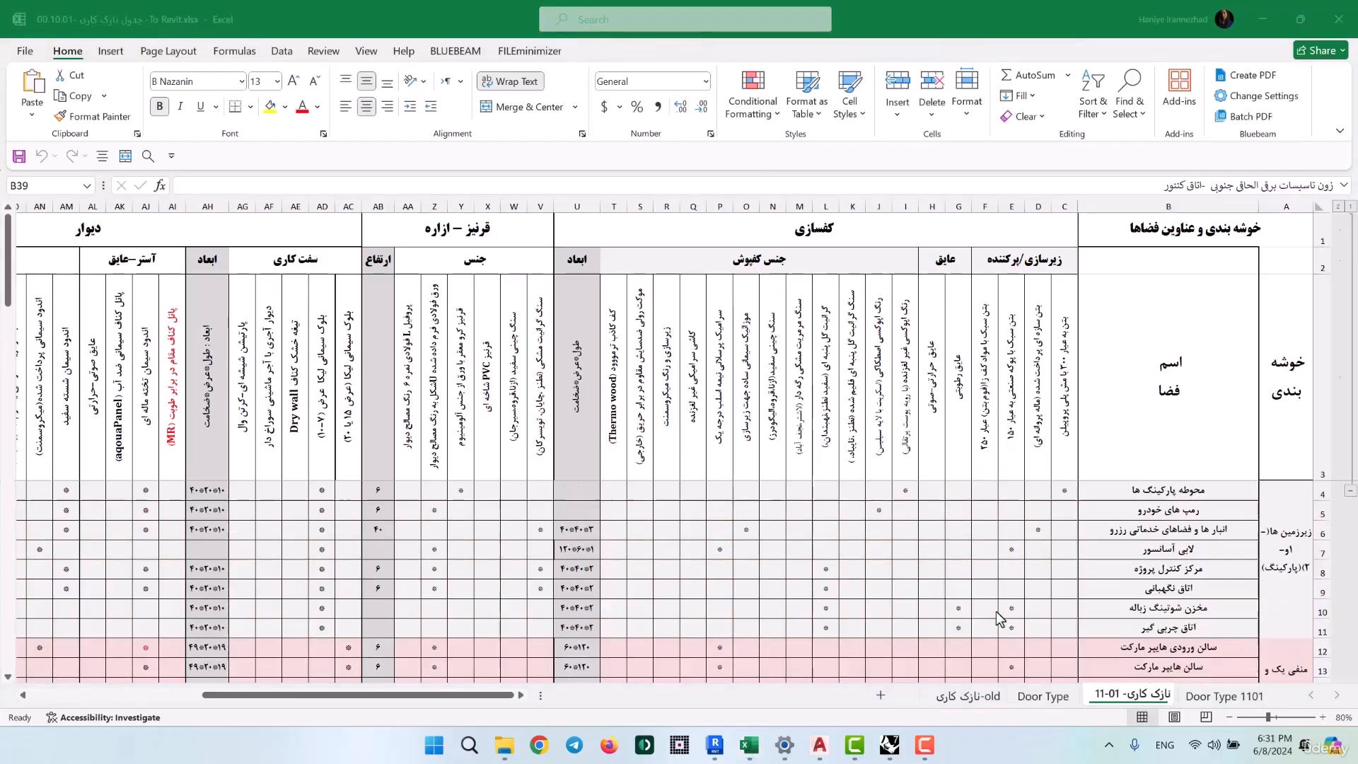
scroll(1066, 569, "down", 2)
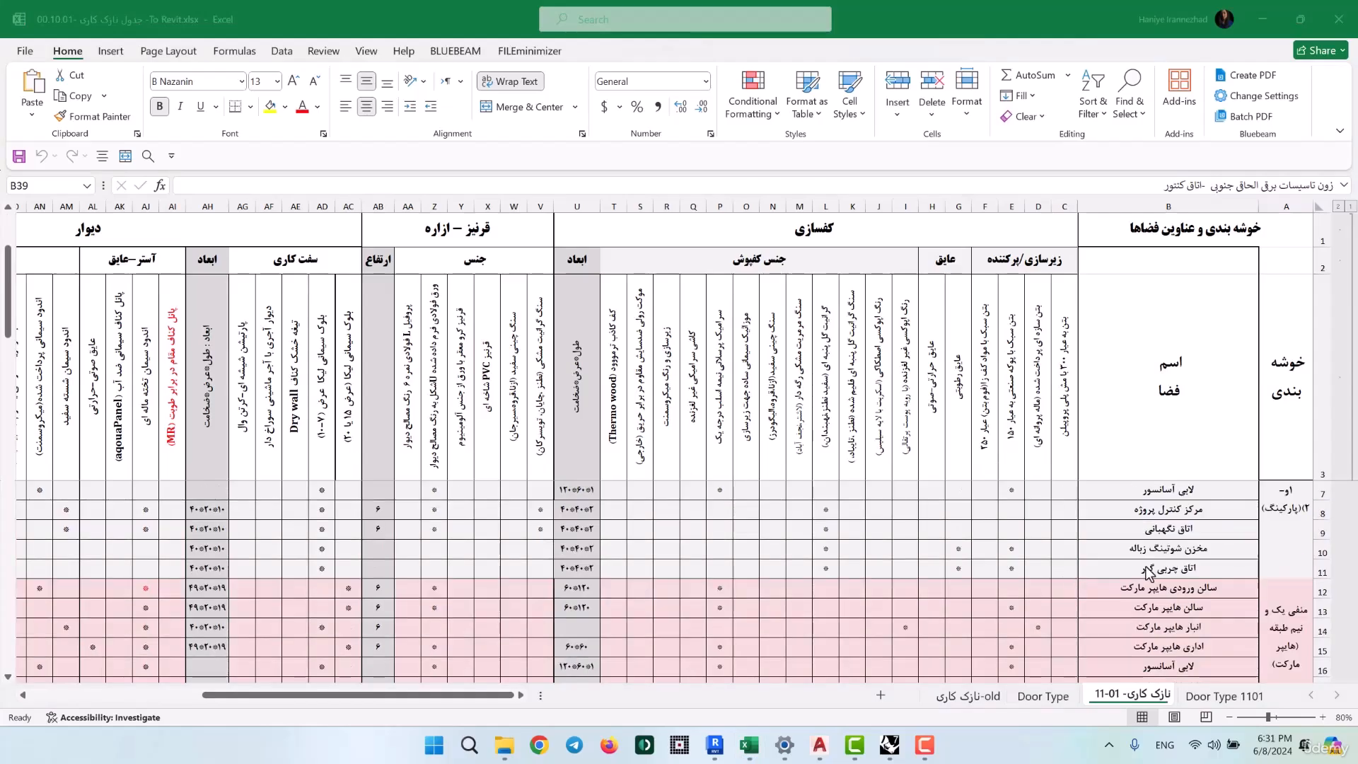
scroll(1209, 598, "down", 1)
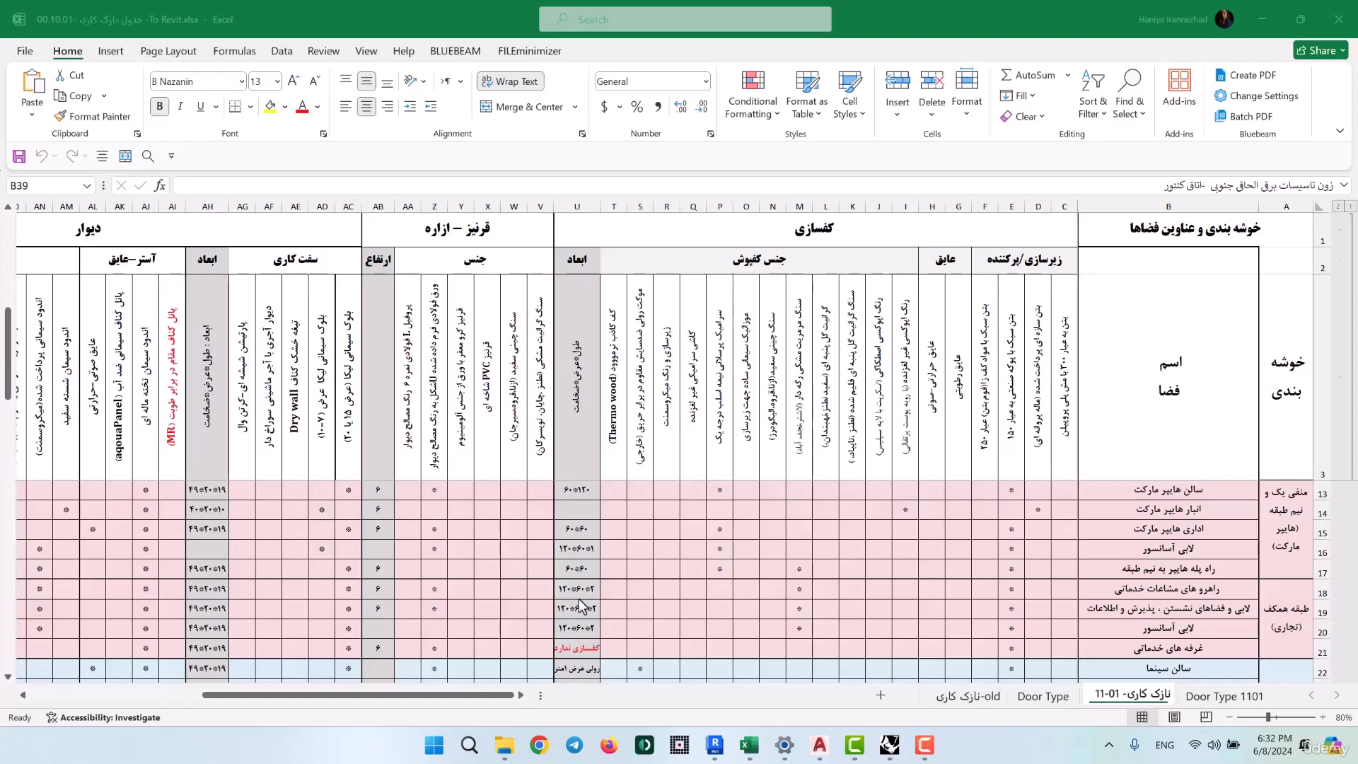
Switch to the AutoCAD drawing 00.9.14-Kimia-Arch Eslahat, maximize its window and bring the ground floor plan into view
mouse_move(819, 745)
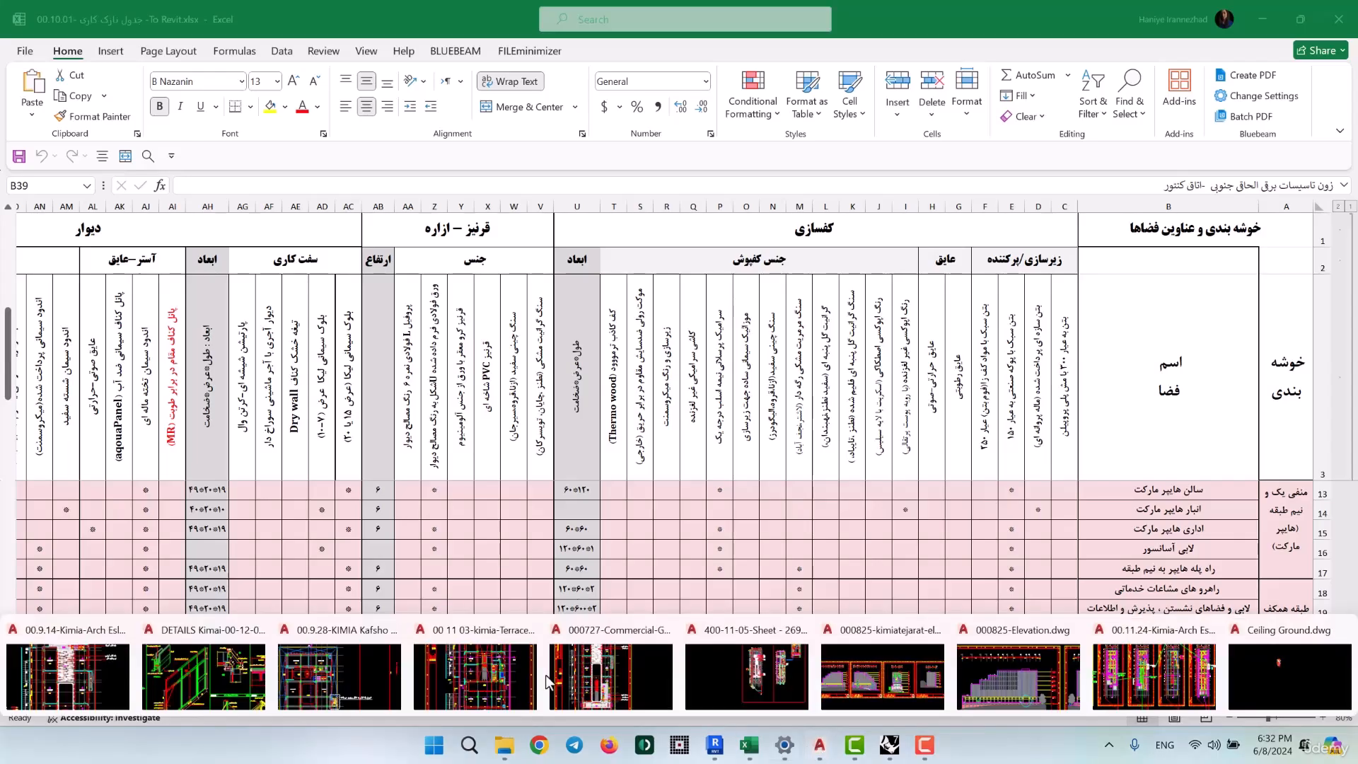
left_click(70, 677)
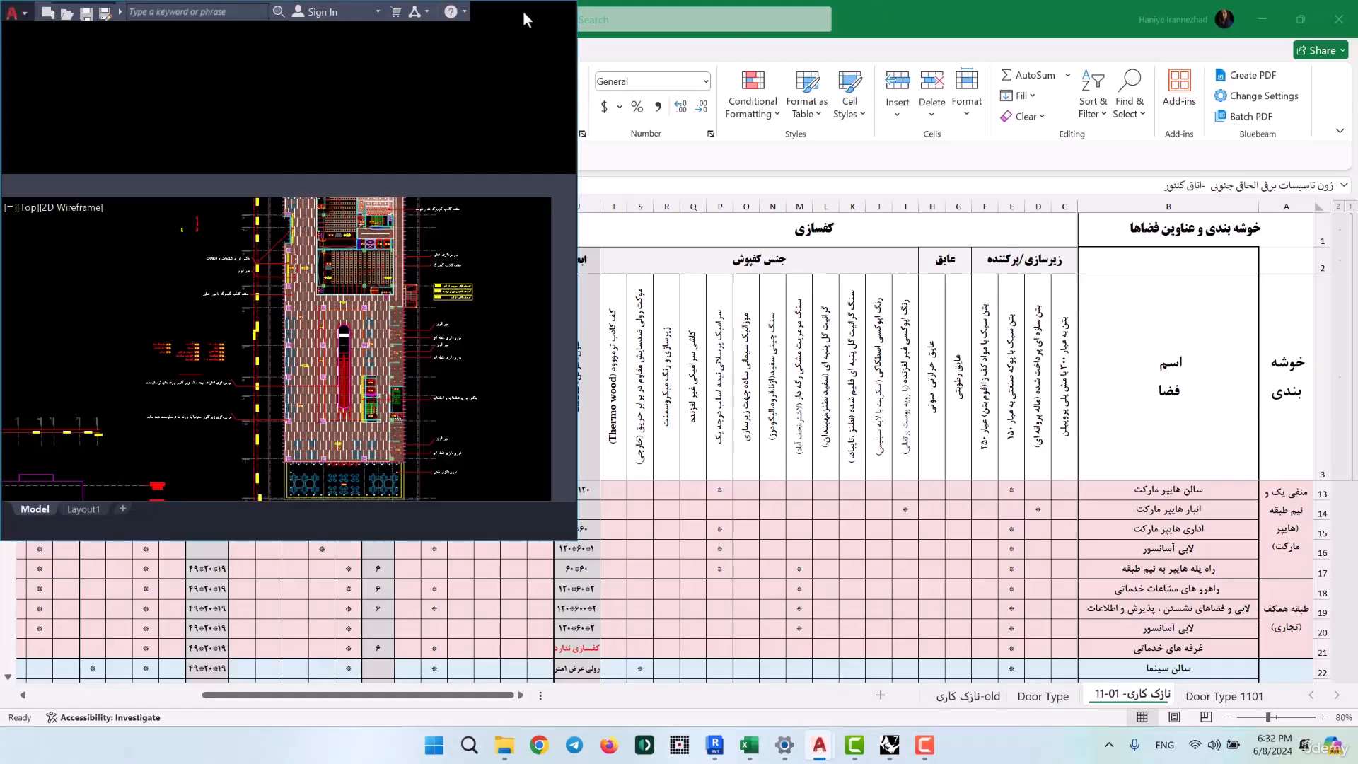
double_click(531, 15)
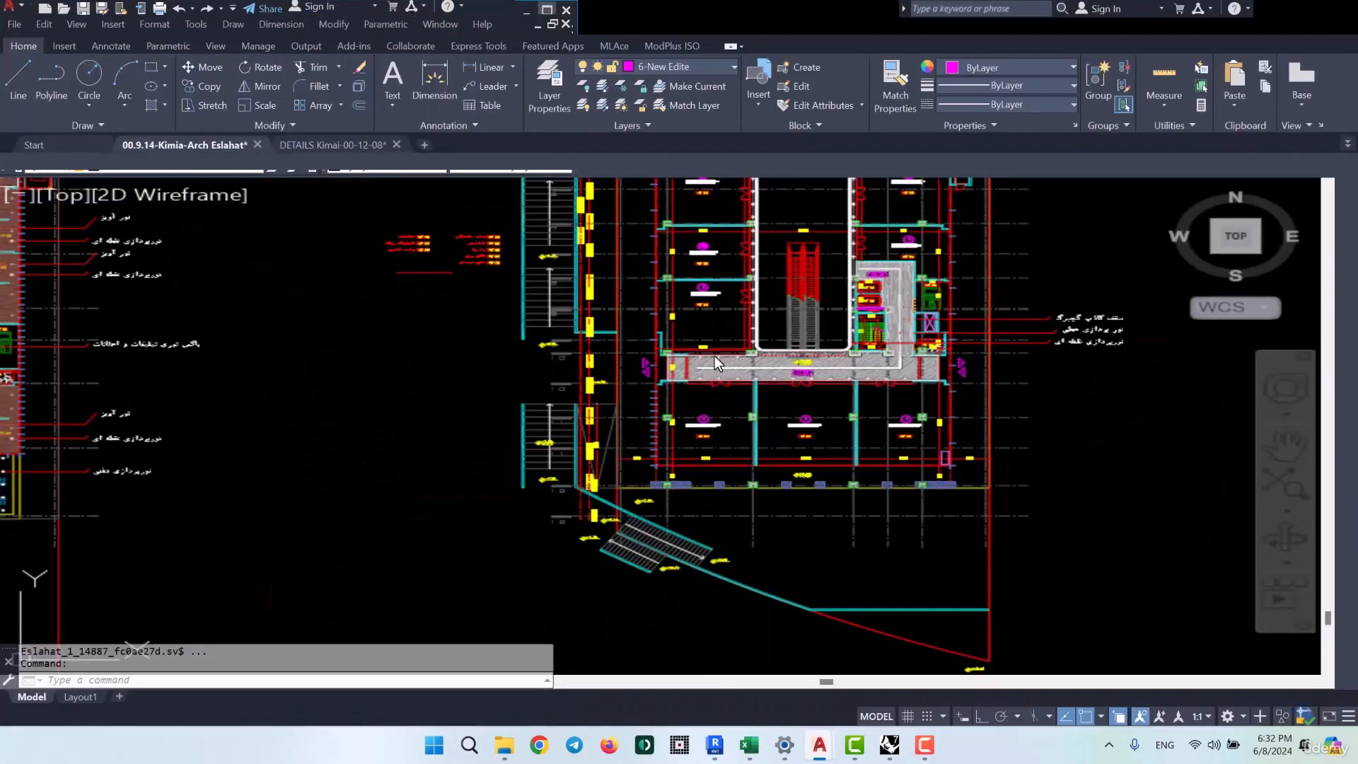
scroll(701, 566, "down", 5)
middle_click_drag(701, 566, 703, 498)
scroll(722, 515, "up", 5)
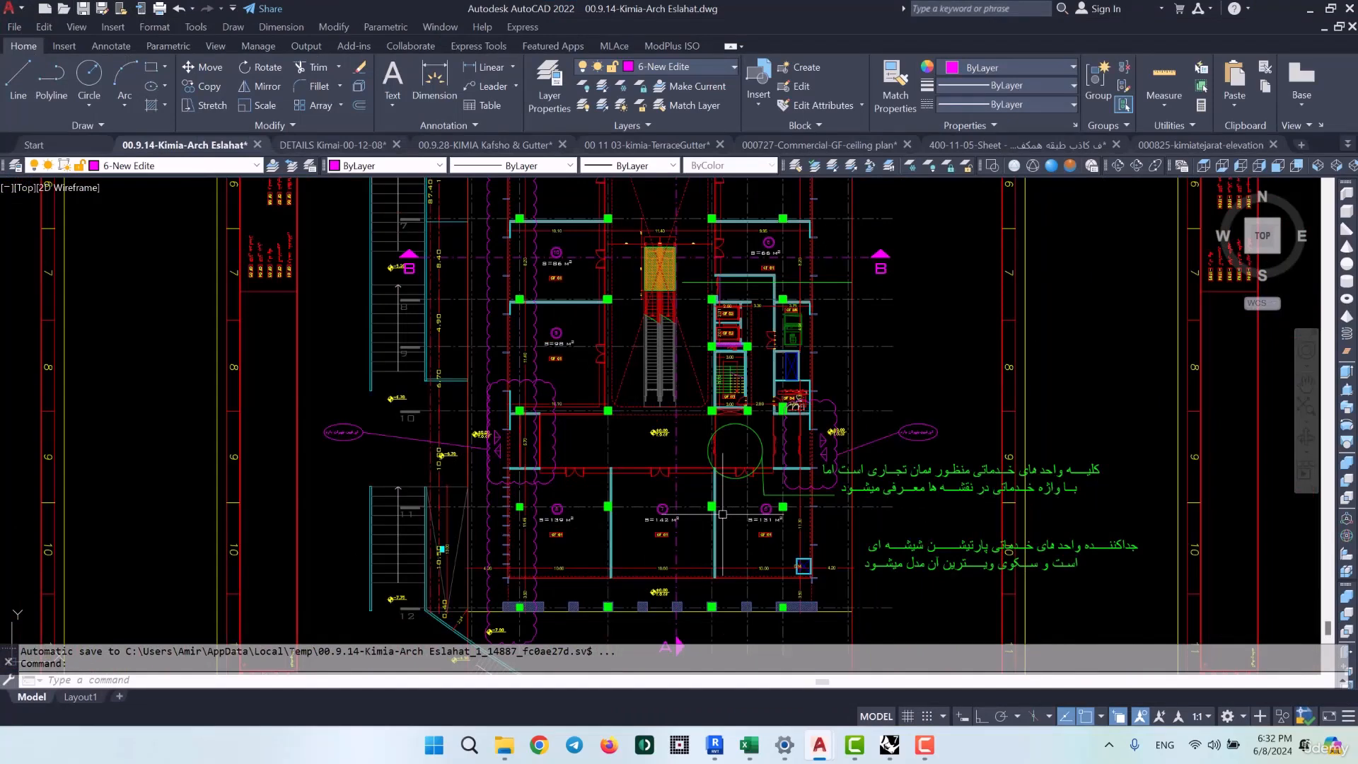
Examine the room codes of units 6, 7 and 8 and the adjoining corridor on the ground floor plan
scroll(701, 533, "up", 4)
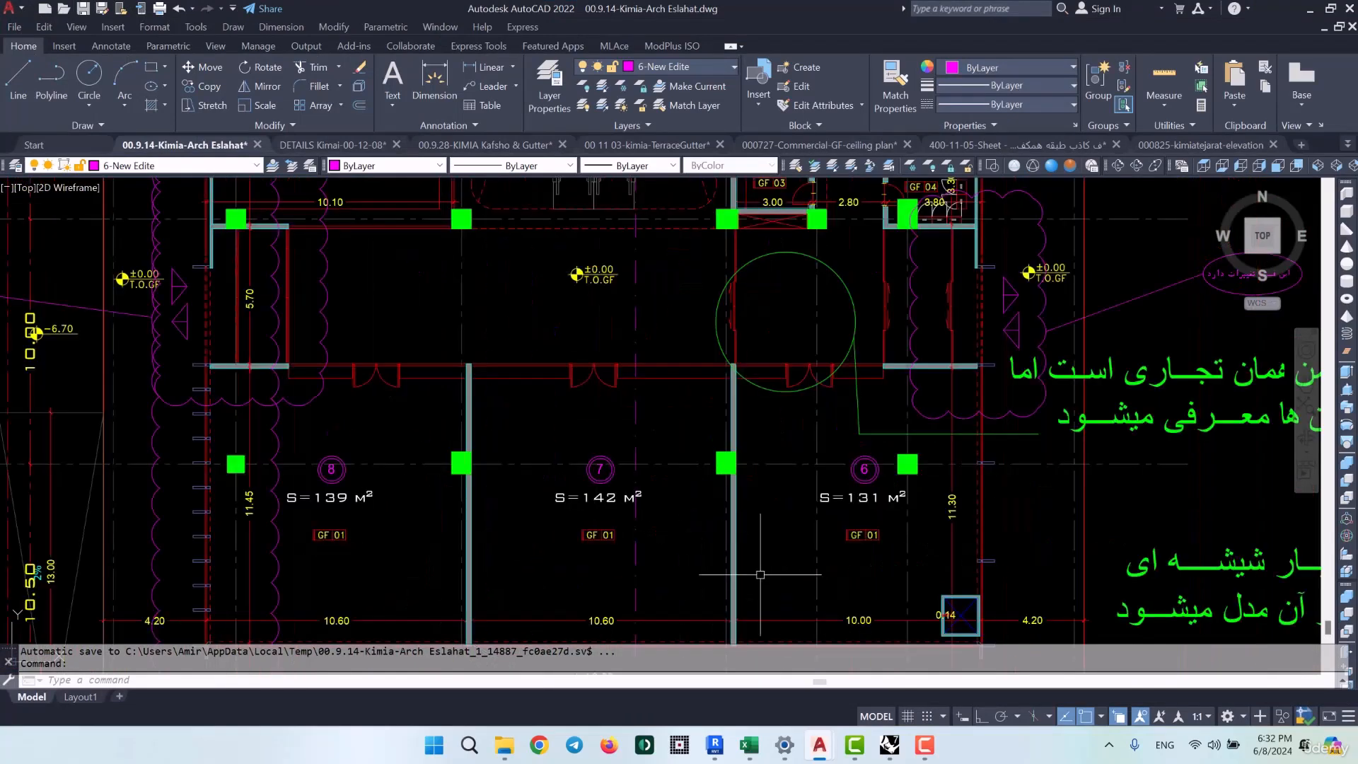
scroll(412, 387, "up", 2)
middle_click_drag(412, 385, 853, 486)
scroll(853, 486, "down", 2)
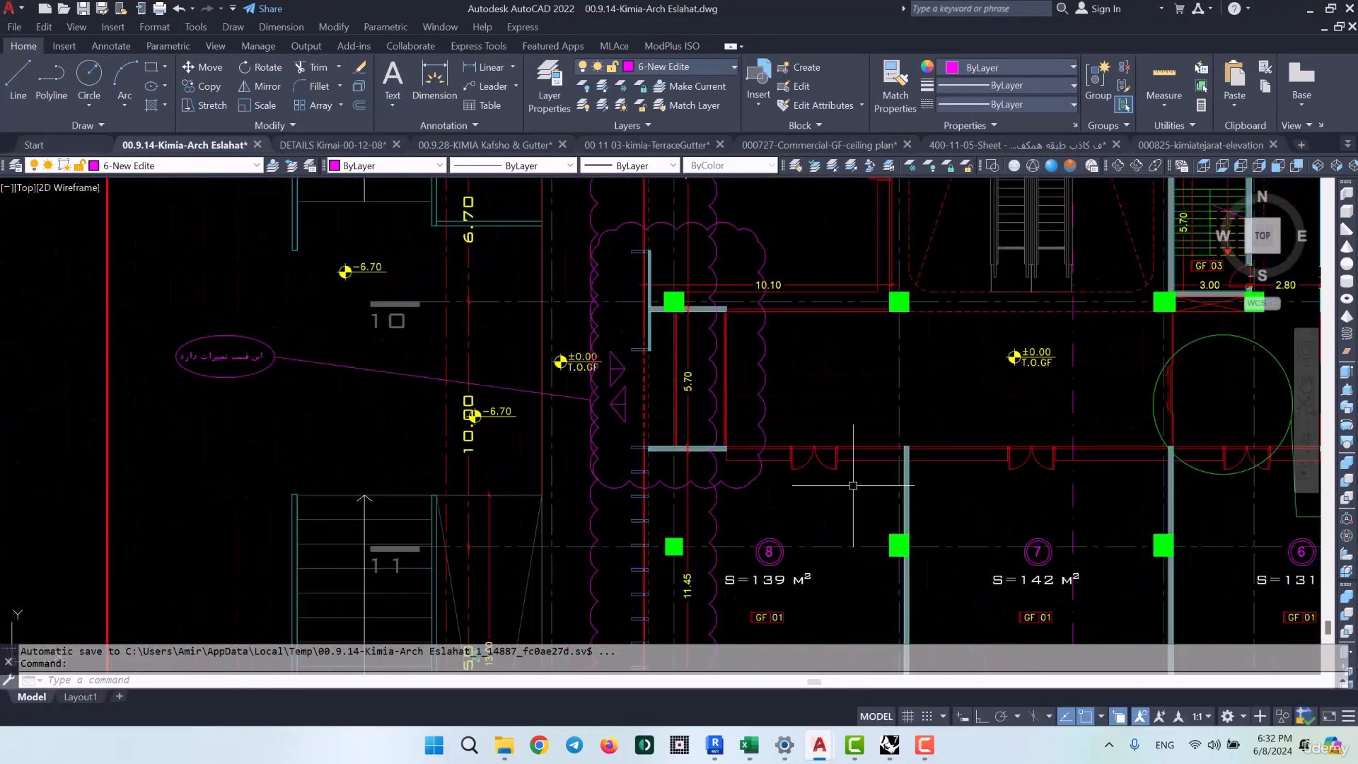
middle_click_drag(629, 399, 780, 420)
scroll(781, 419, "down", 2)
scroll(580, 518, "down", 2)
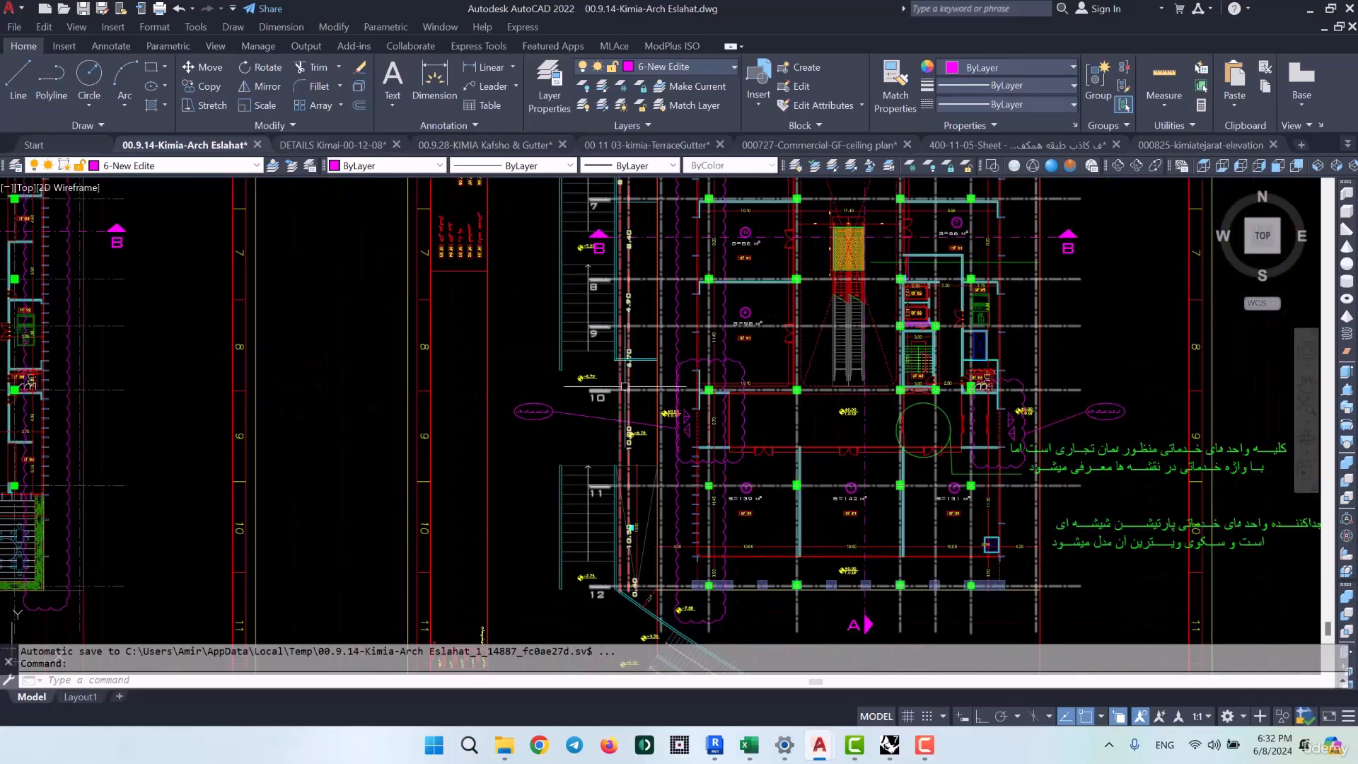
Read the room-code legend entries GF 01 to GF 05 beside the ground floor plan
scroll(456, 223, "up", 7)
middle_click_drag(496, 255, 479, 411)
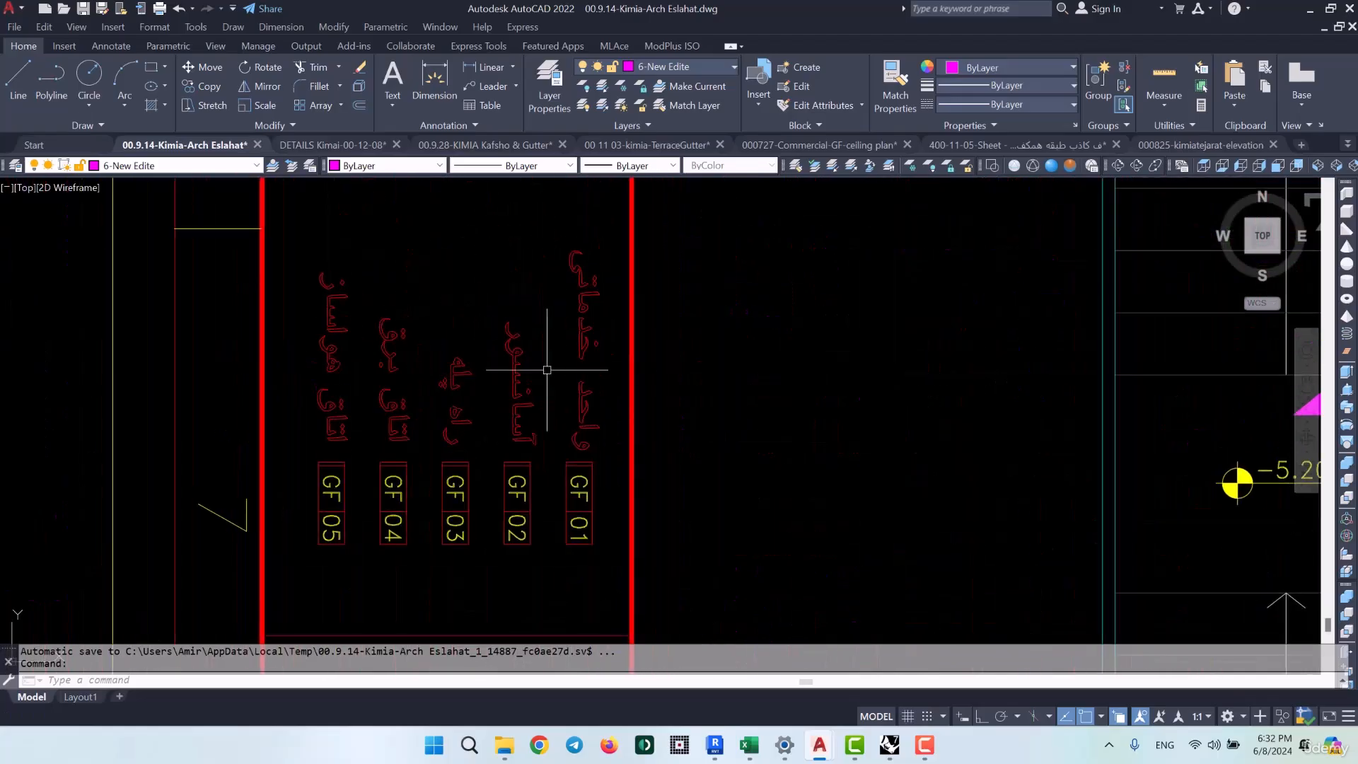
scroll(563, 344, "down", 1)
scroll(985, 425, "down", 3)
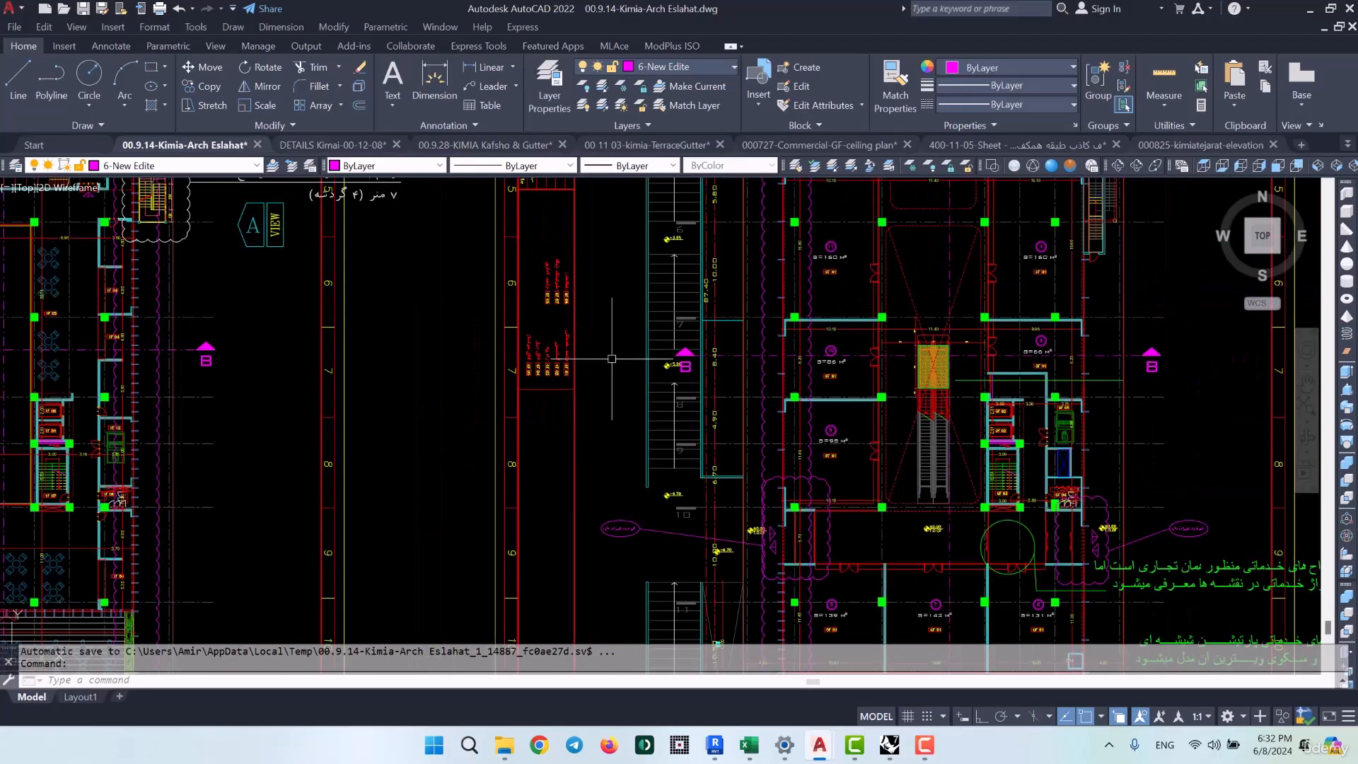
Find the GF 06 space in the ground floor lobby and look up its code in the room-code legend
middle_click_drag(869, 320, 836, 342)
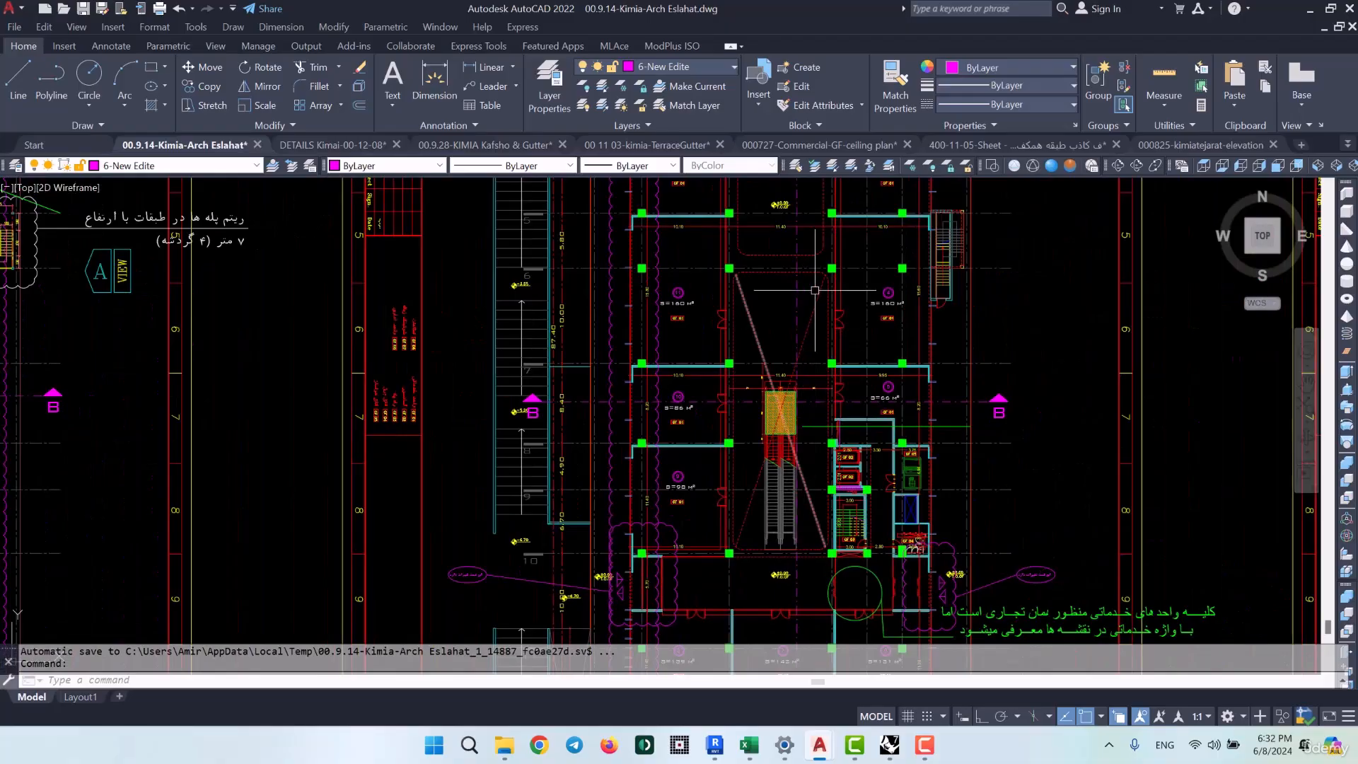
middle_click_drag(815, 291, 774, 533)
scroll(757, 373, "up", 8)
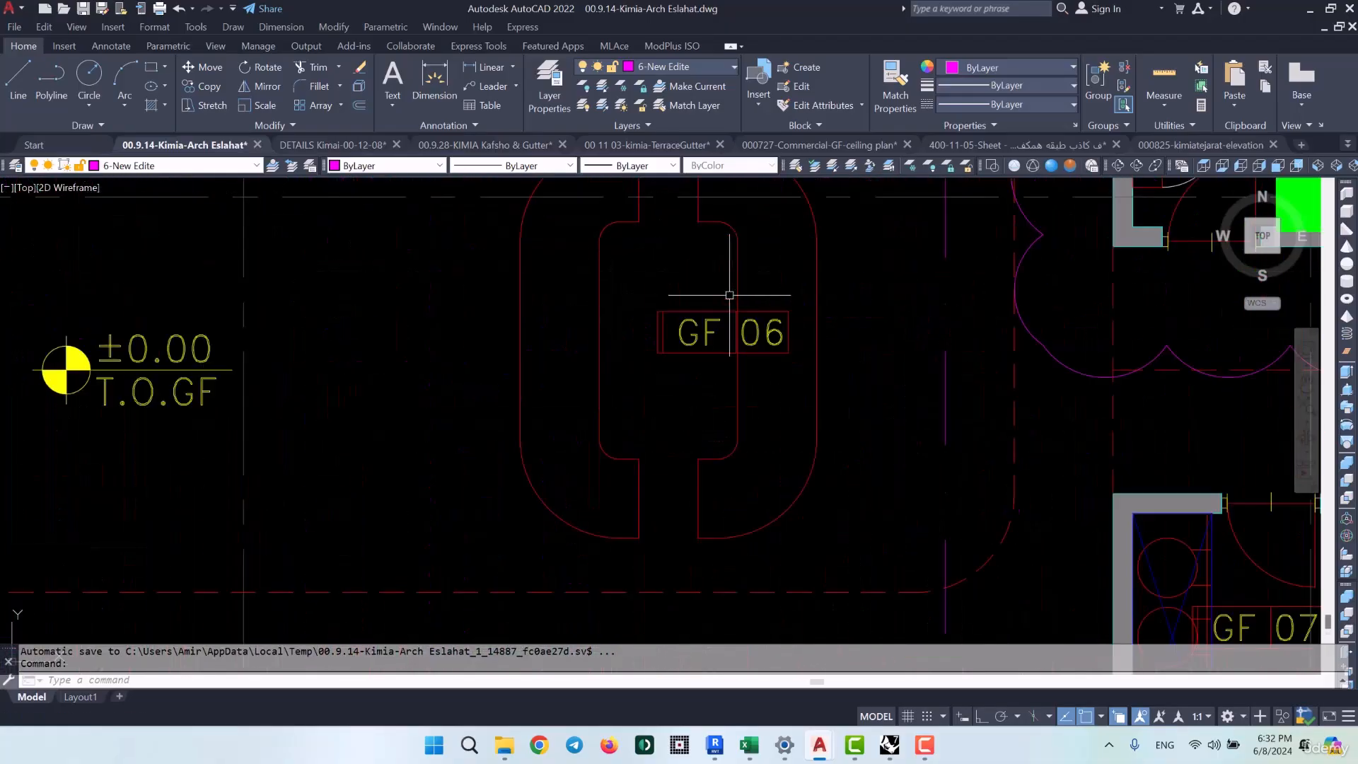
scroll(755, 336, "down", 7)
scroll(755, 336, "down", 5)
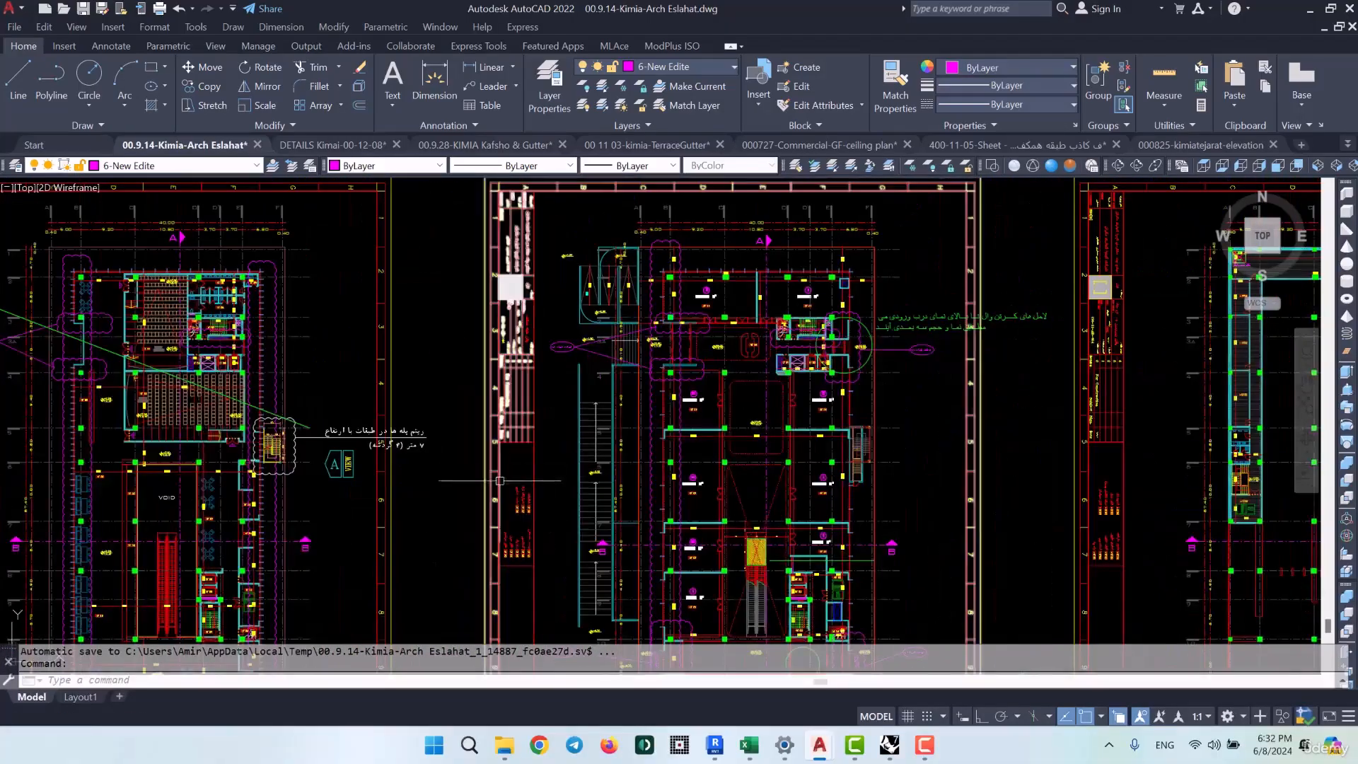
scroll(542, 518, "up", 8)
scroll(736, 394, "up", 2)
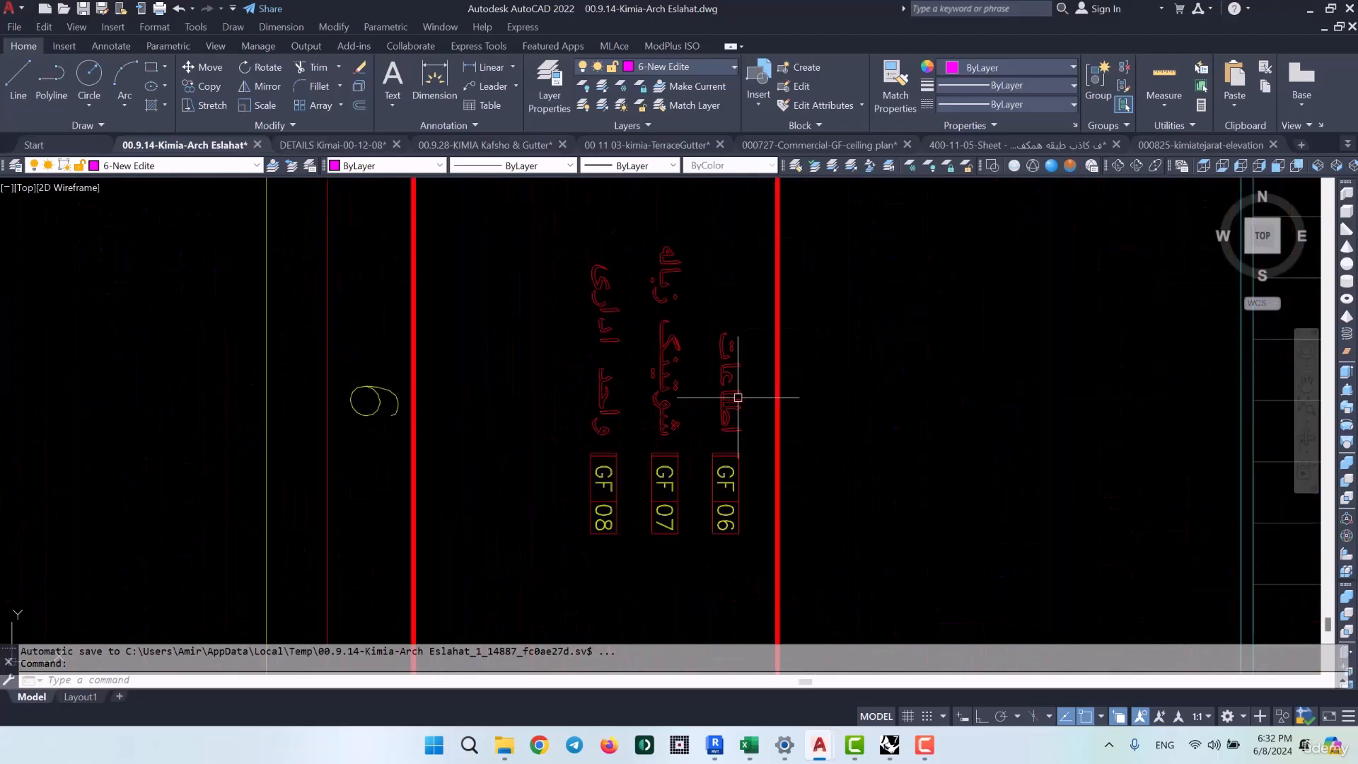
scroll(487, 496, "down", 2)
Check the ground floor rows in the Excel finishes schedule, then return to AutoCAD and examine the entrance lobby on the plan
left_click(750, 745)
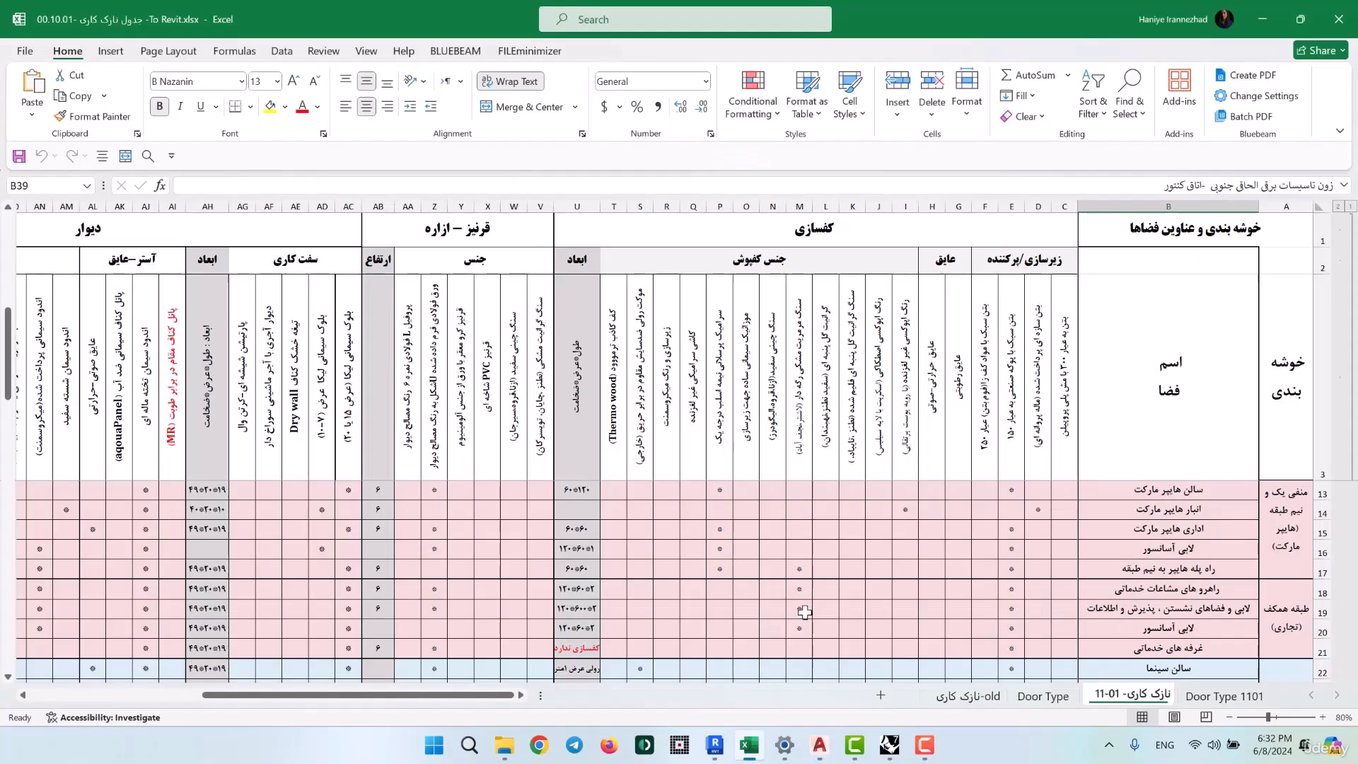
left_click(1264, 19)
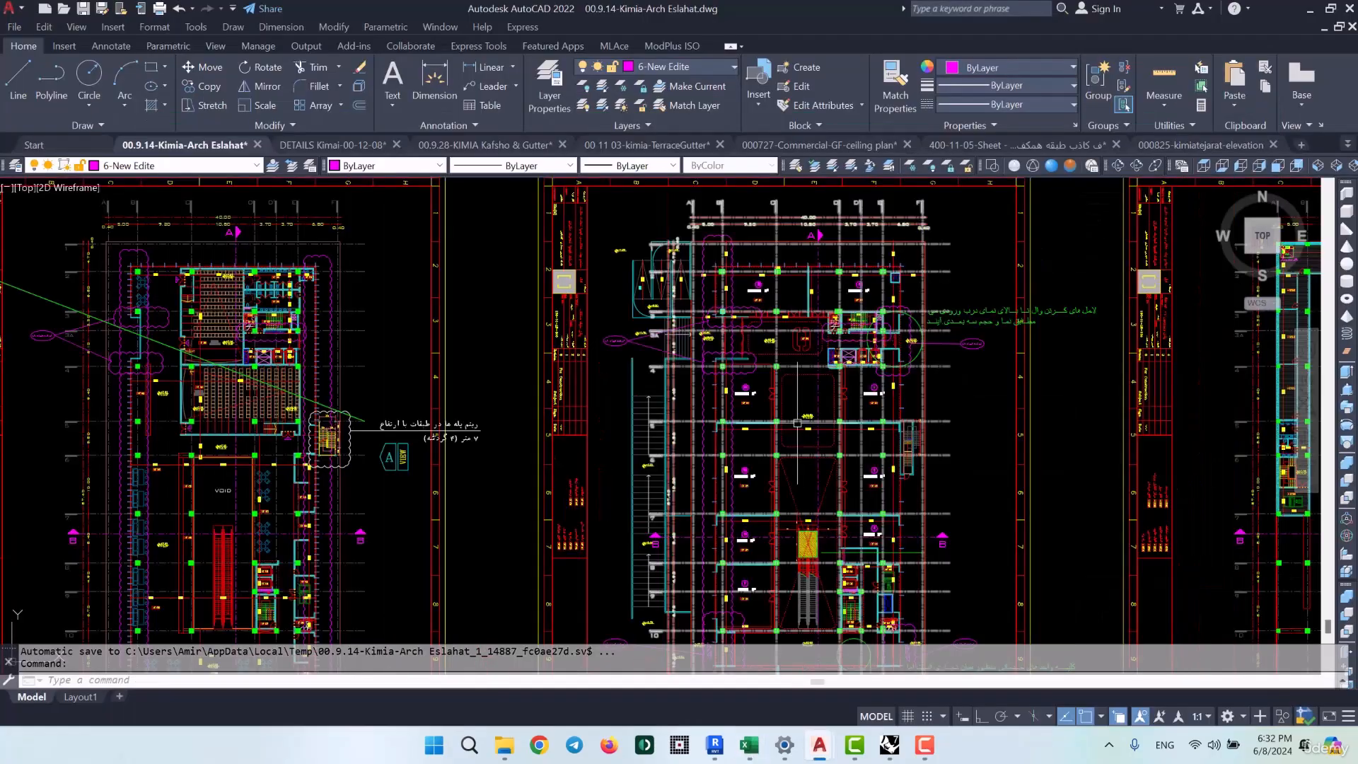
scroll(774, 341, "up", 6)
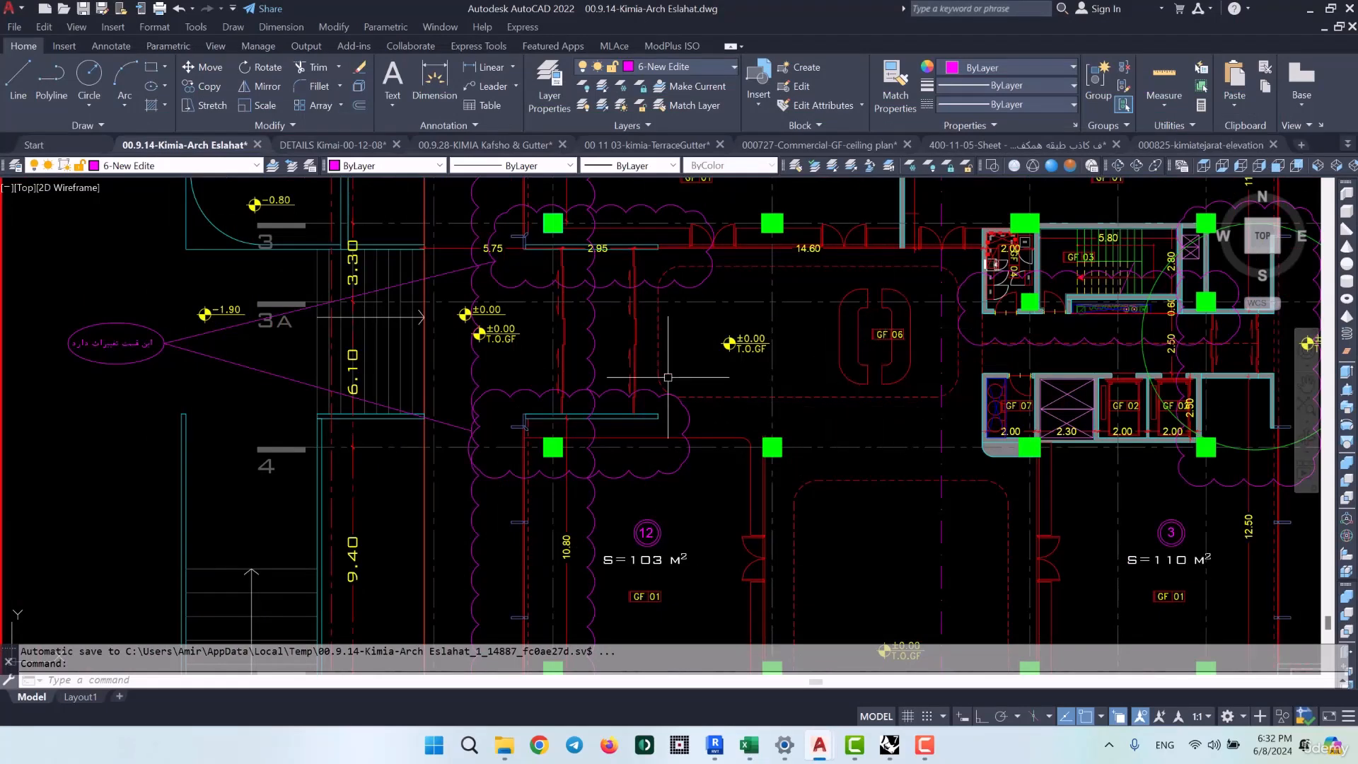
scroll(824, 473, "down", 8)
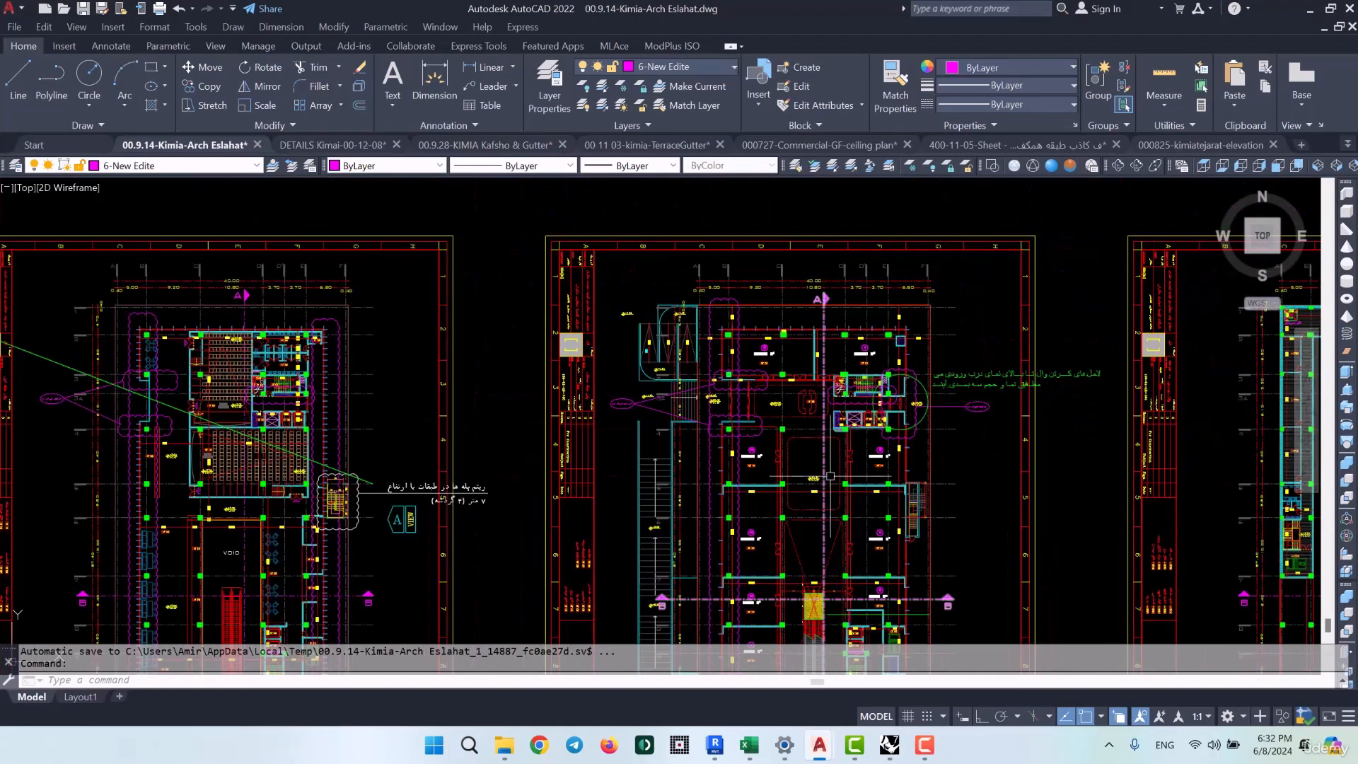
middle_click_drag(801, 494, 781, 393)
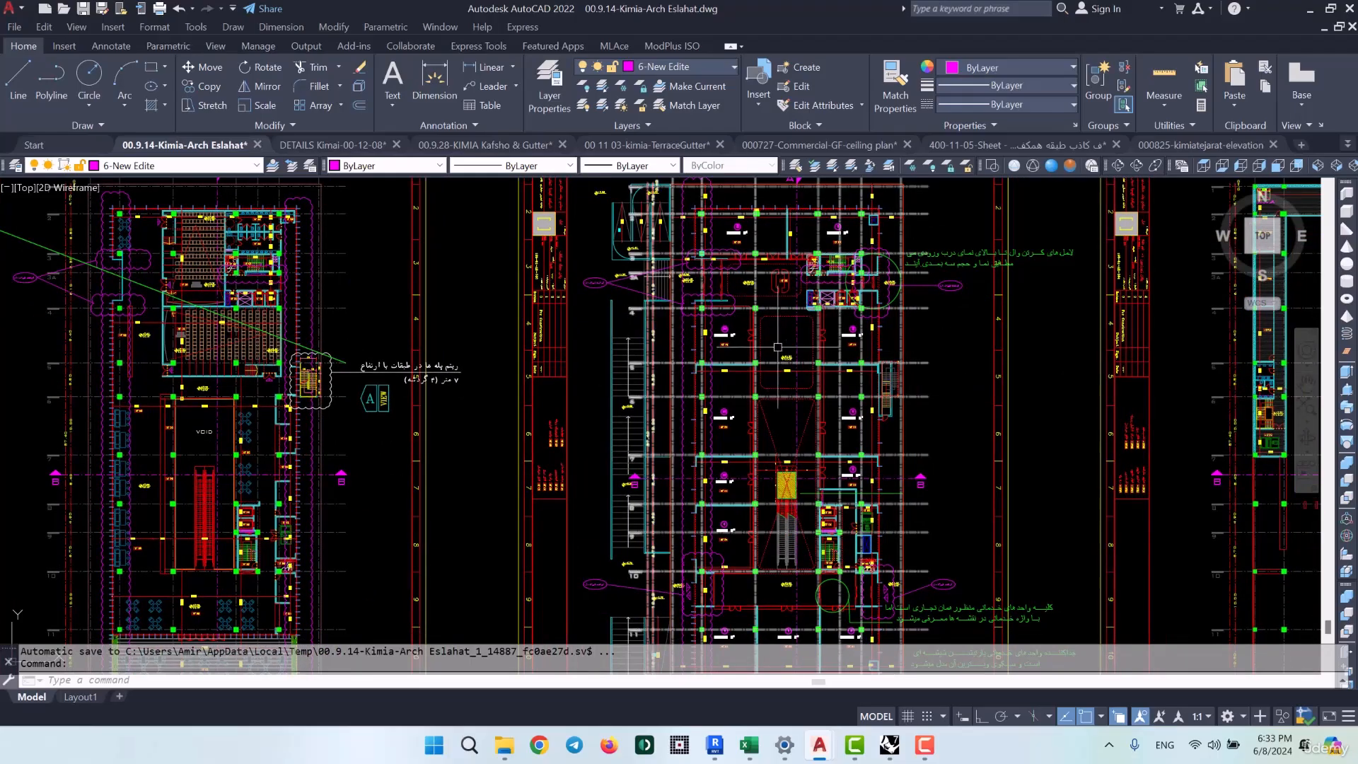
Locate the GF 07 room beside the elevators on the ground floor plan and look up its code in the legend
scroll(650, 401, "up", 5)
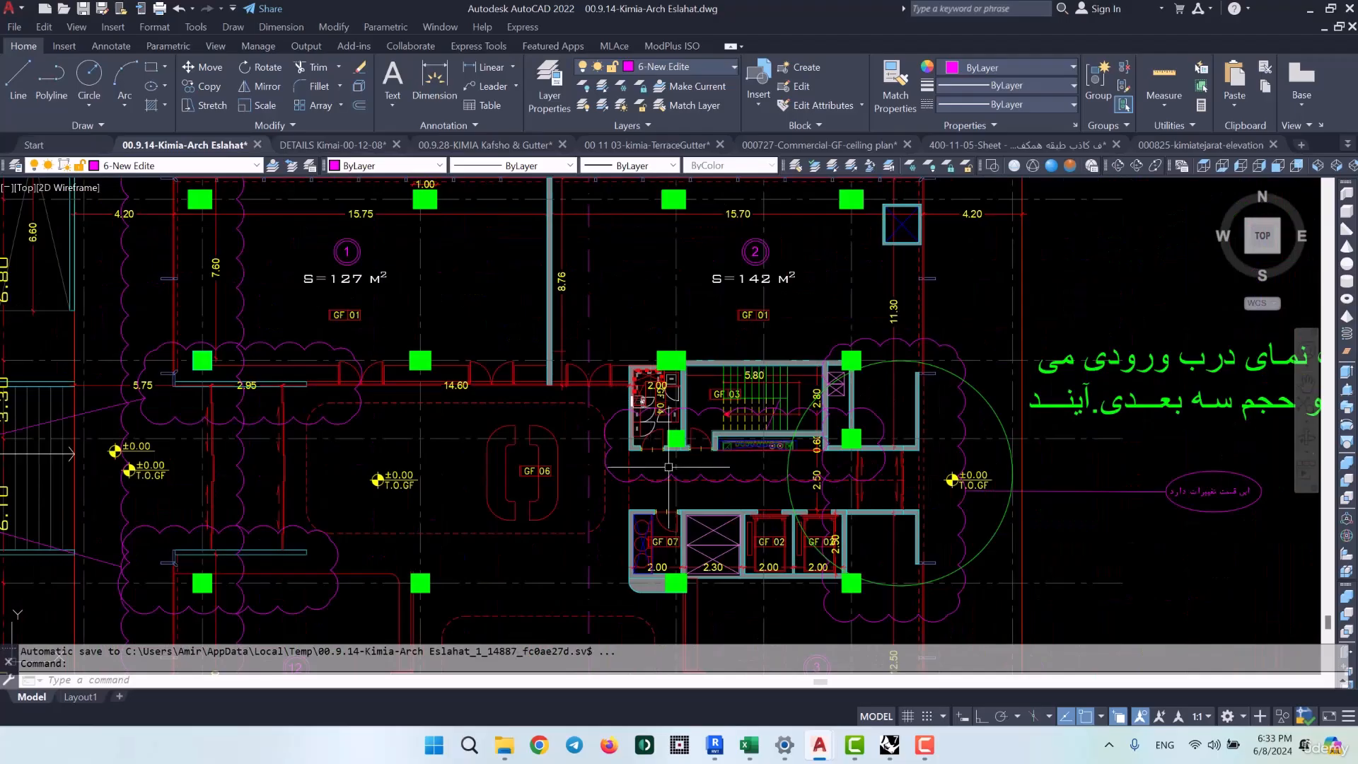
scroll(673, 552, "up", 4)
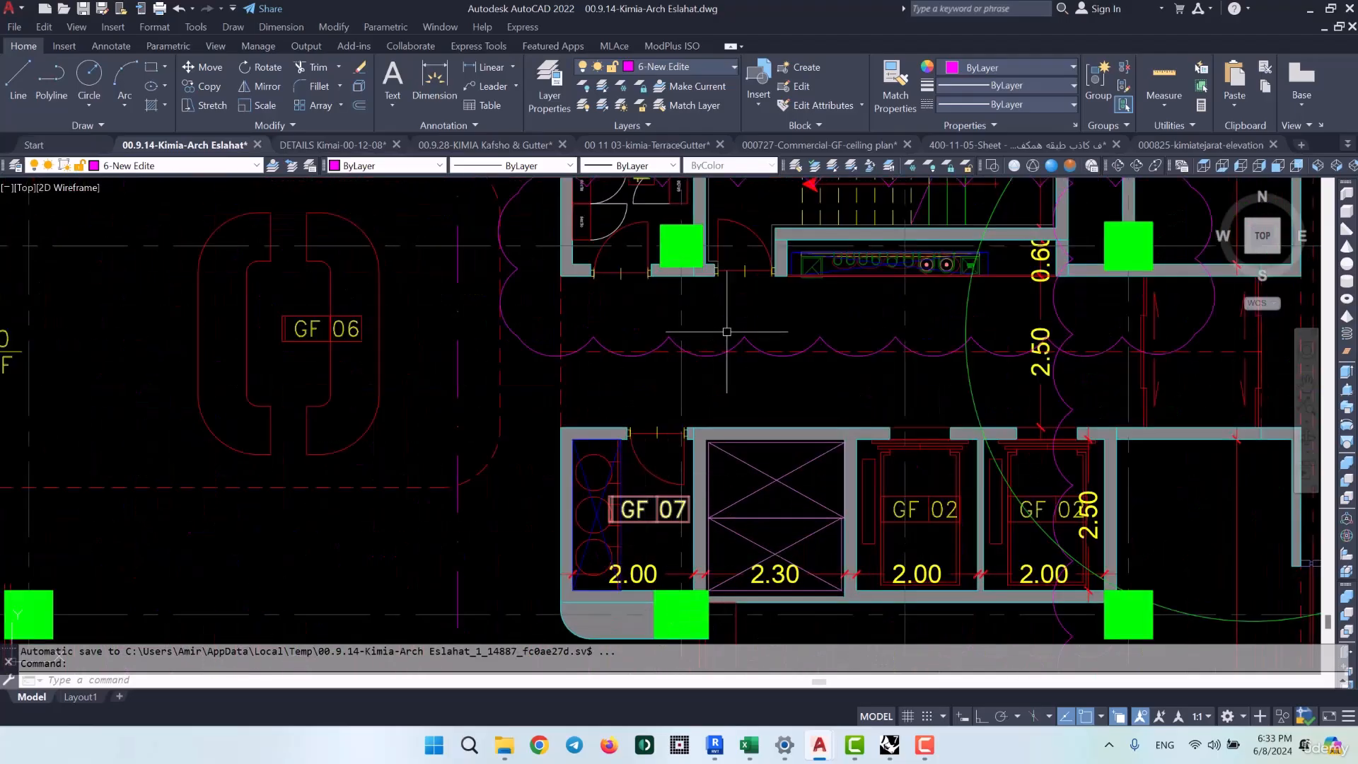
scroll(751, 332, "down", 5)
middle_click_drag(399, 508, 480, 380)
scroll(388, 520, "up", 3)
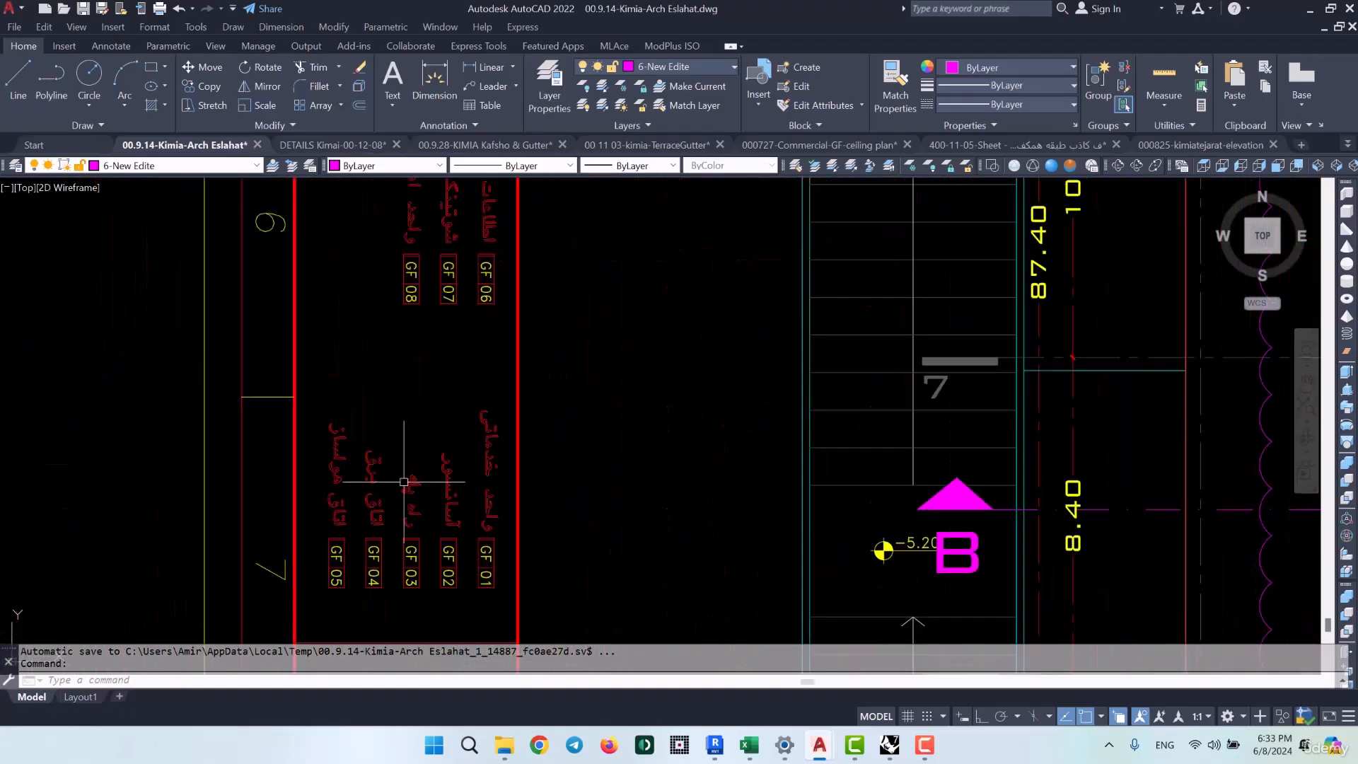
mouse_move(459, 334)
middle_mouse_down()
mouse_move(484, 489)
mouse_move(473, 338)
mouse_move(476, 474)
middle_mouse_up()
scroll(484, 489, "up", 1)
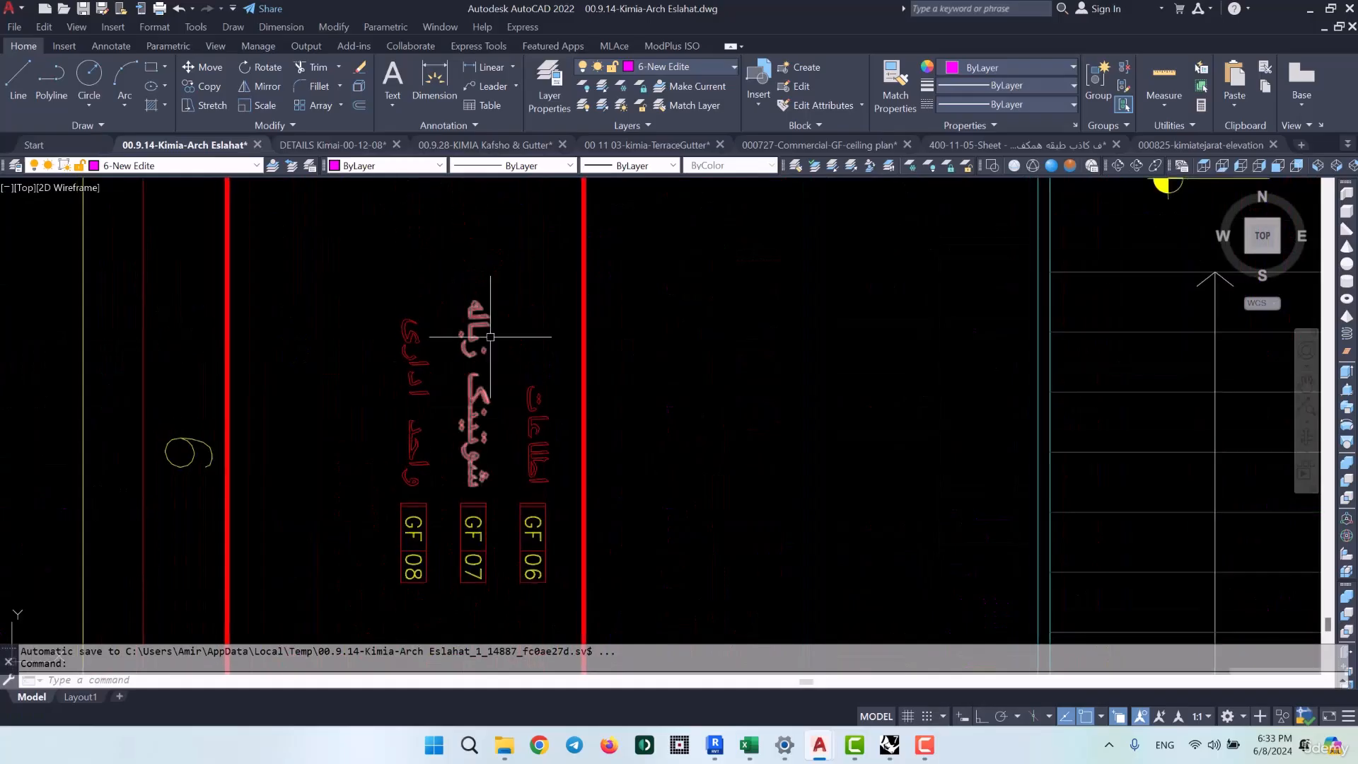
scroll(754, 517, "down", 5)
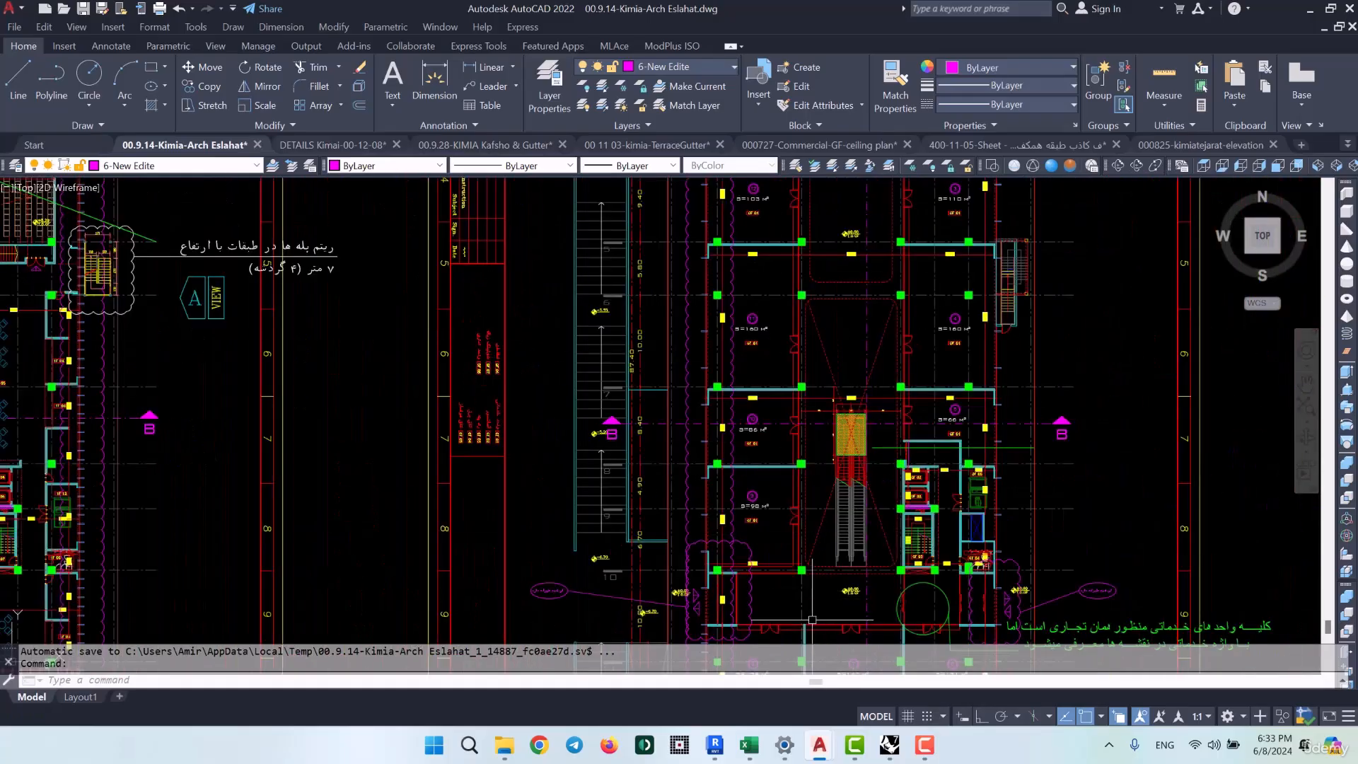
Switch to the Excel finishes schedule and examine the sanitary-space rows, including the garbage storage and chute room
left_click(750, 745)
scroll(1239, 566, "down", 5)
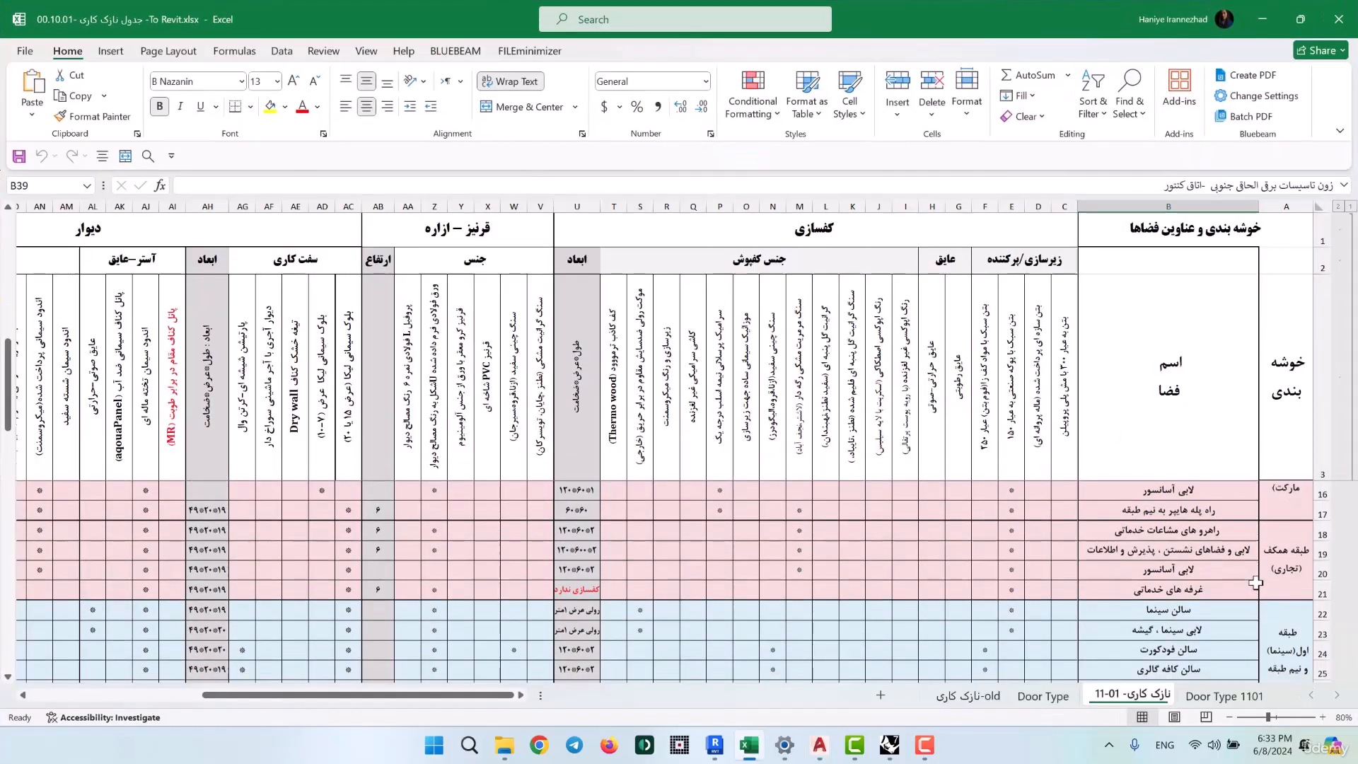
scroll(1256, 583, "down", 4)
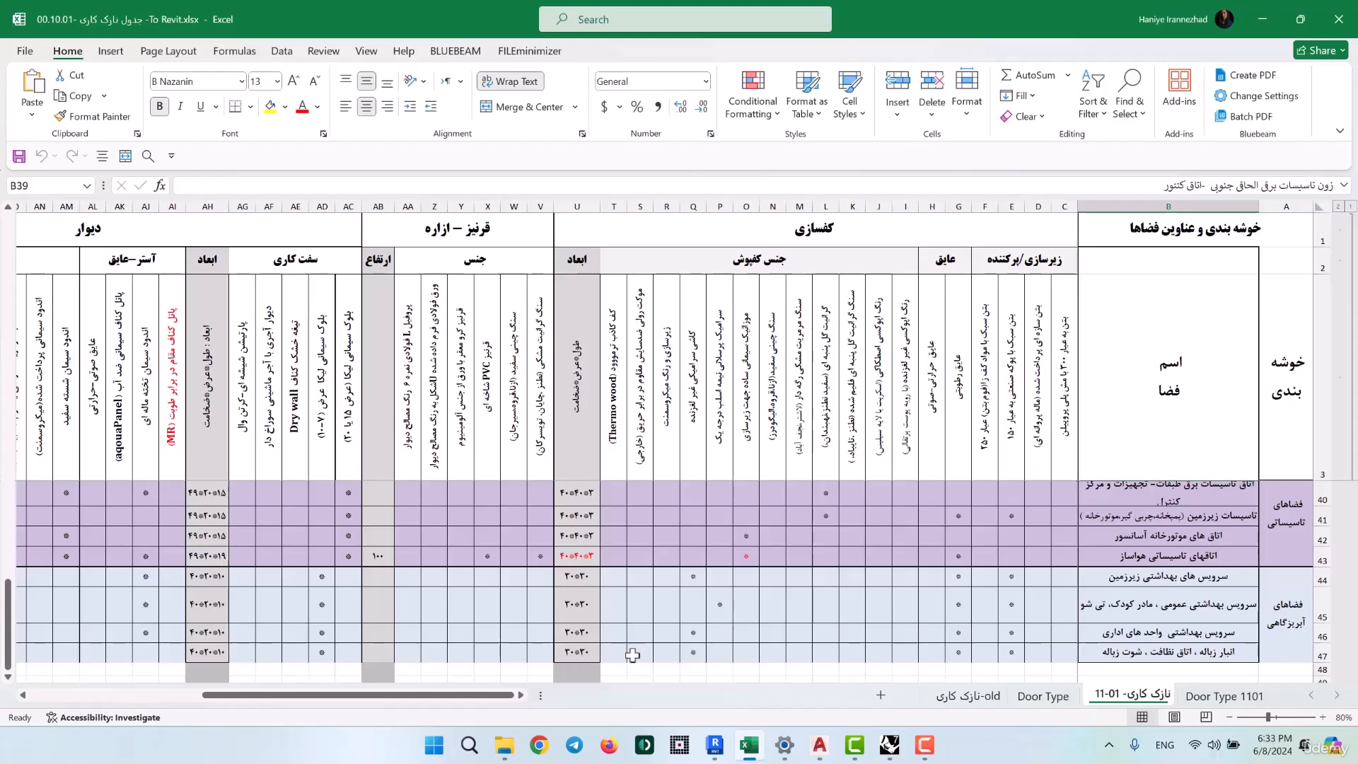
Check the last sanitary-space rows of the finishes schedule, then switch to the KIMIA-ARC model in Revit
scroll(685, 645, "down", 1)
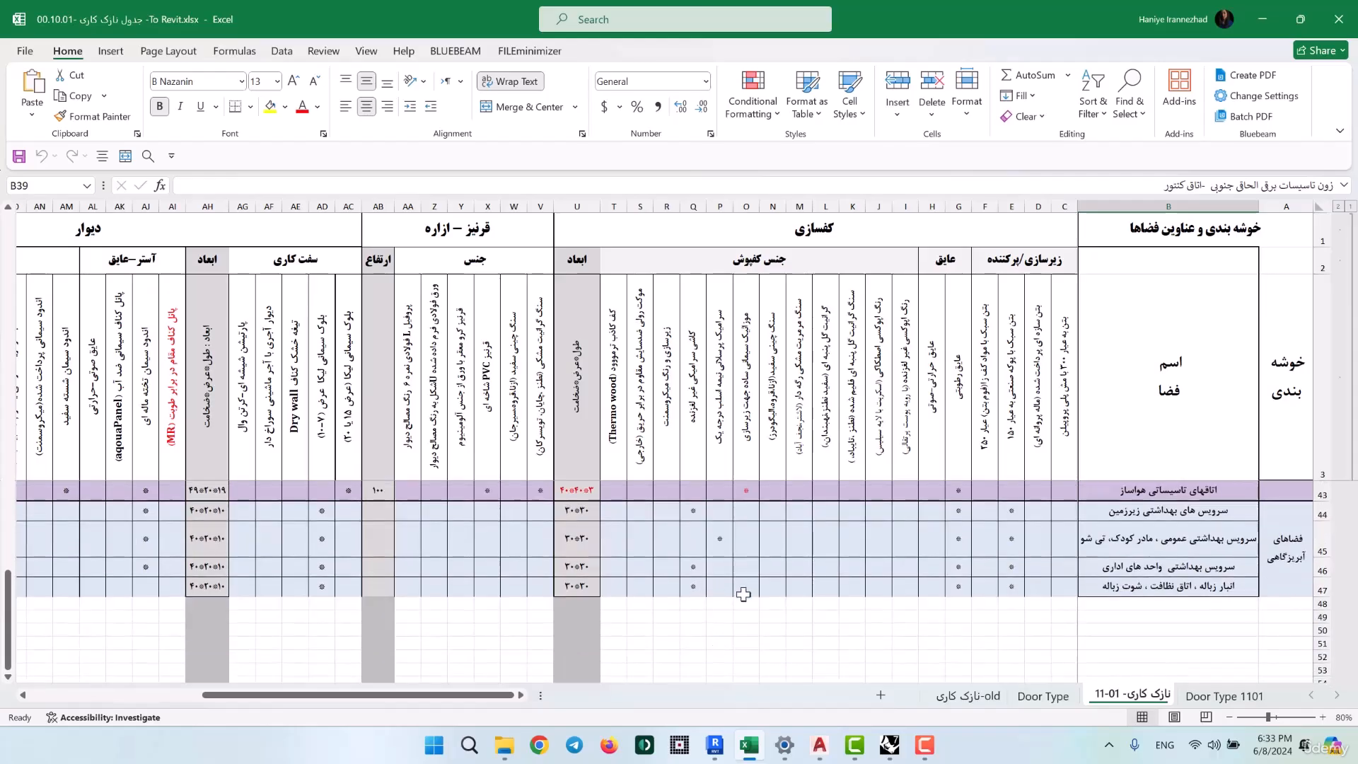
scroll(1052, 626, "up", 1)
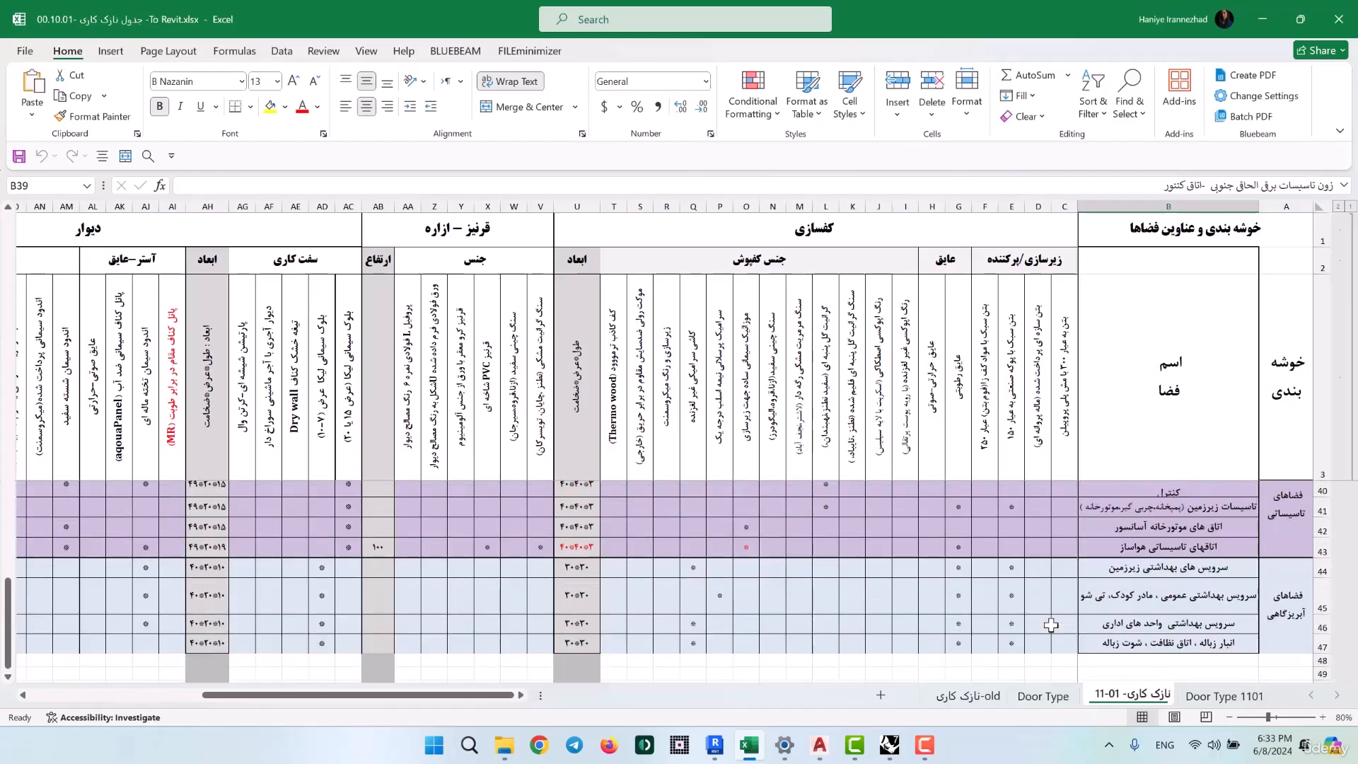
left_click(1263, 19)
mouse_move(715, 745)
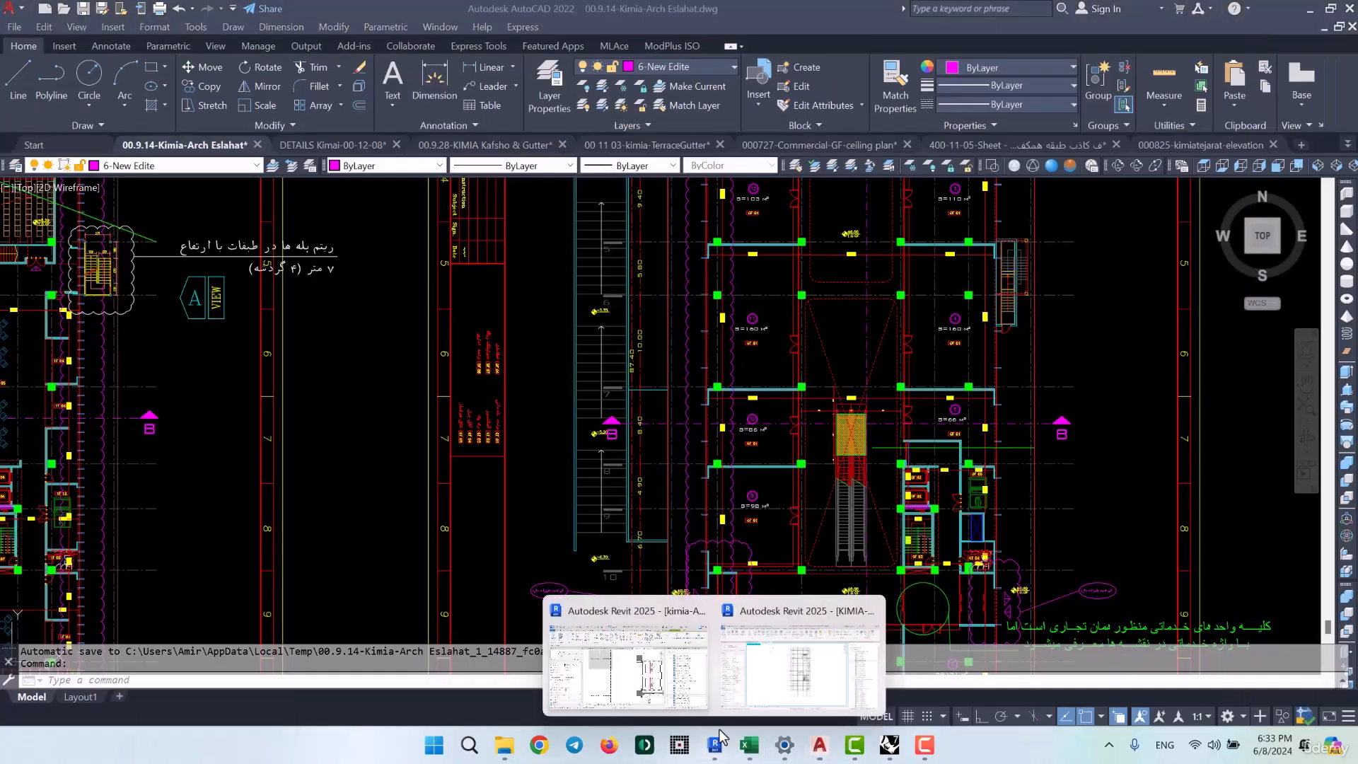
left_click(813, 703)
Start an architectural floor on the ground floor plan, duplicate Generic 300mm as Kimia/Stone 120*60*2cm and check its layer structure
scroll(809, 300, "up", 1)
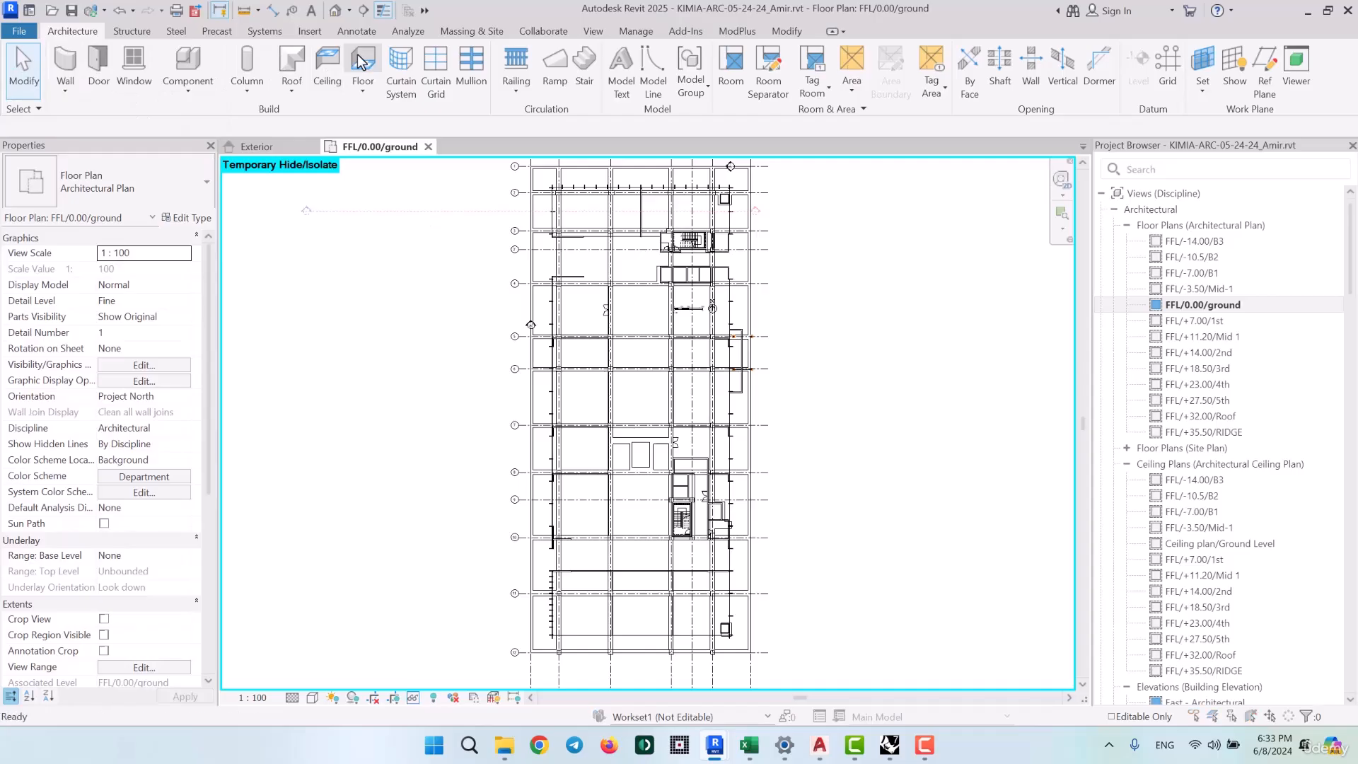
left_click(806, 237)
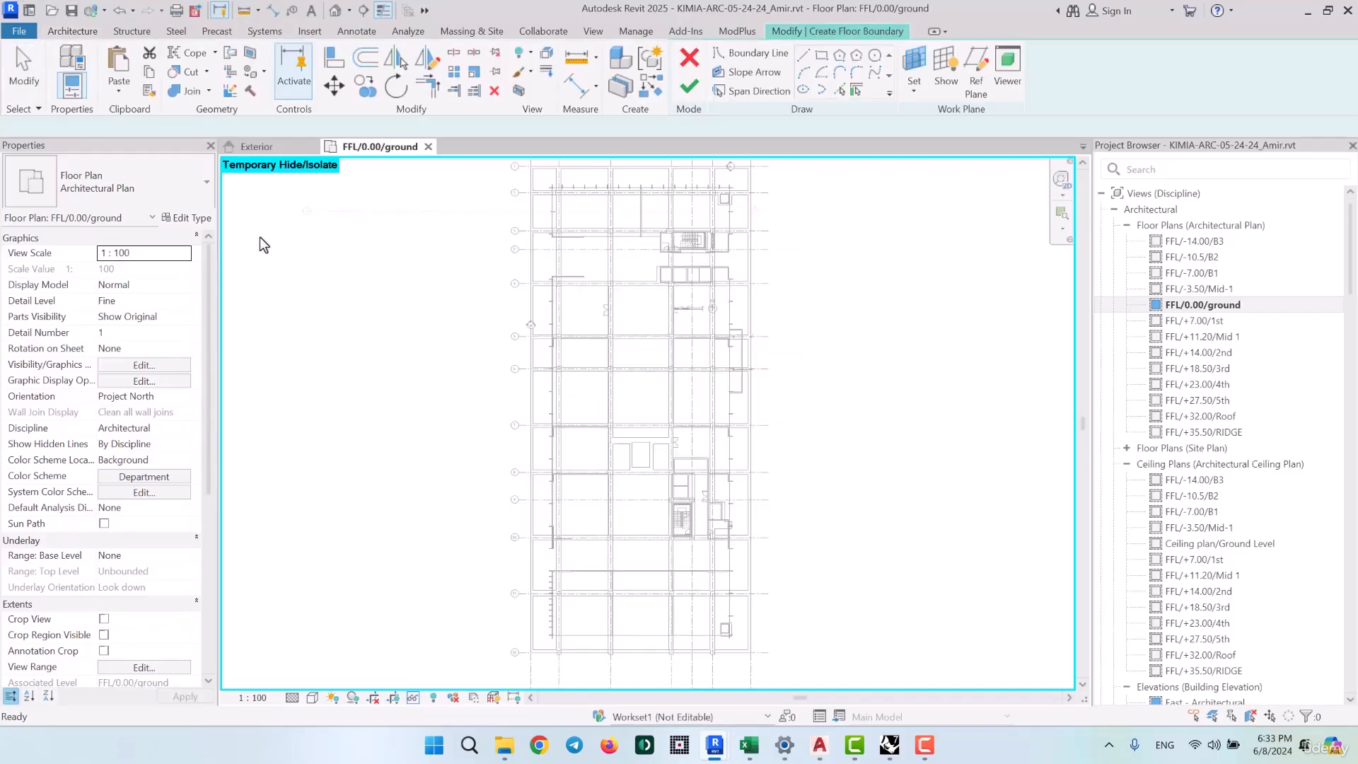
left_click(202, 218)
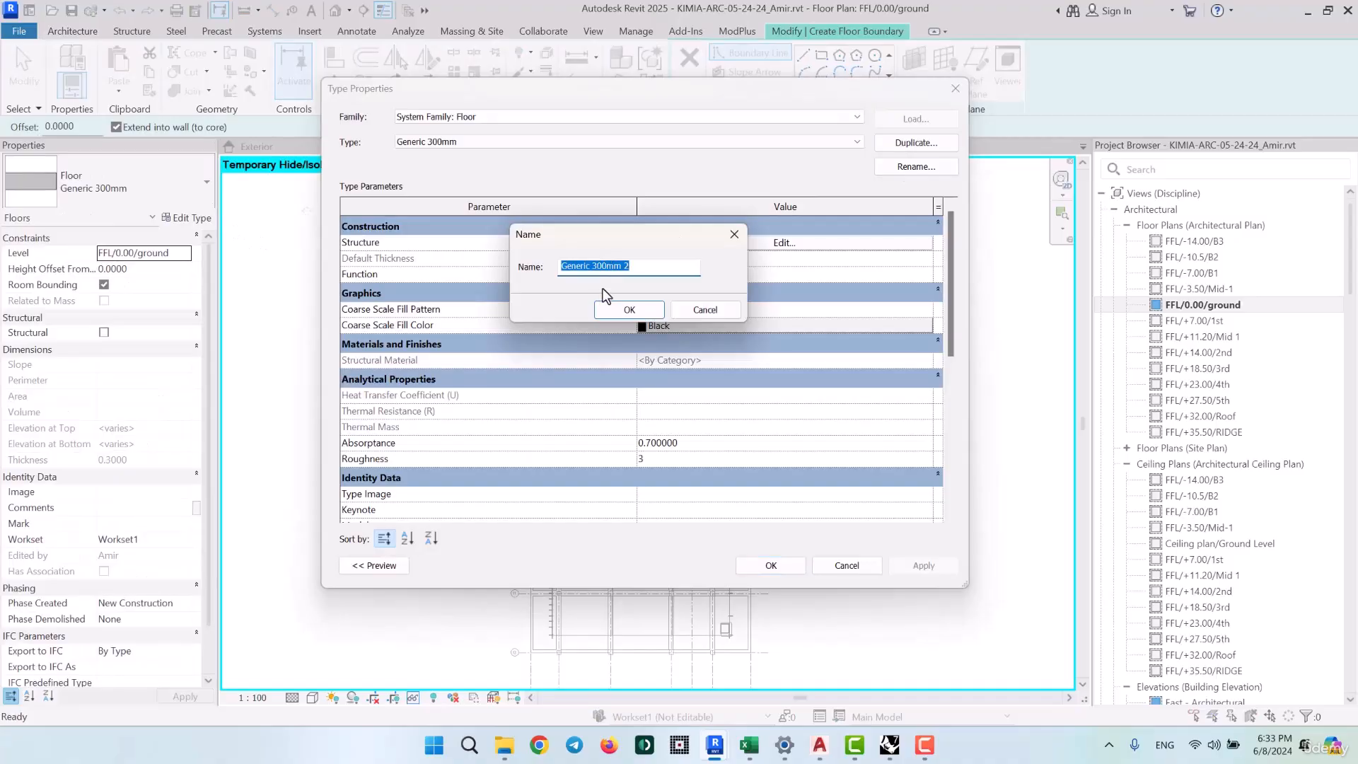
type("Kimia/Stone 120*60*2cm")
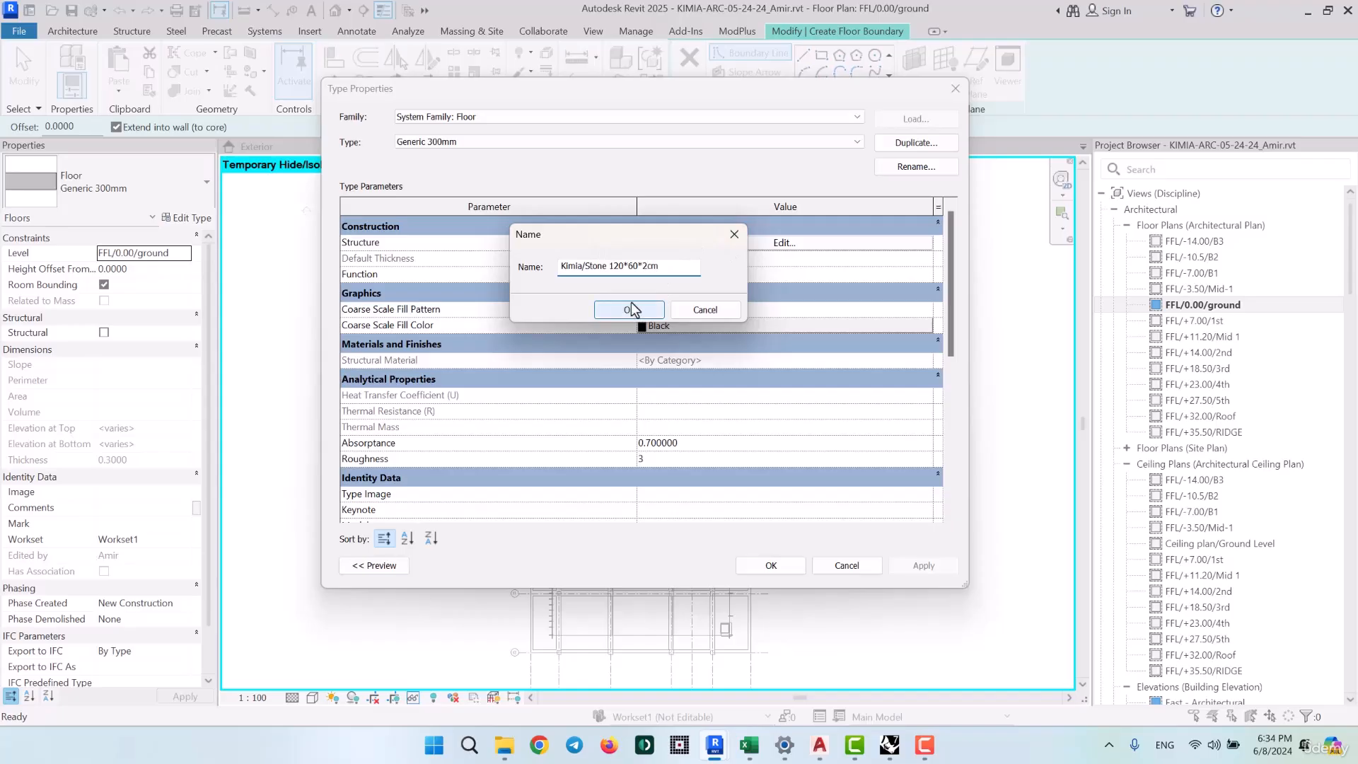
left_click(630, 310)
left_click(797, 243)
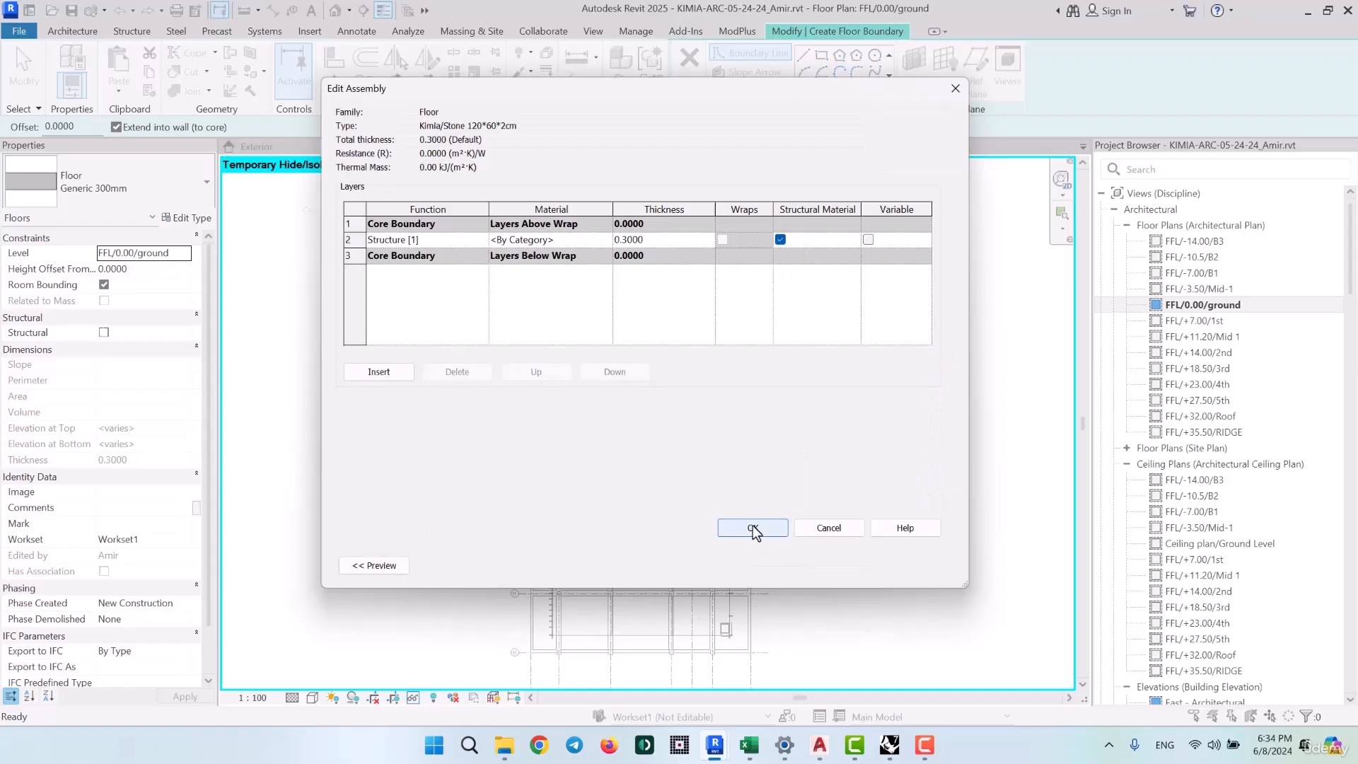
left_click(753, 529)
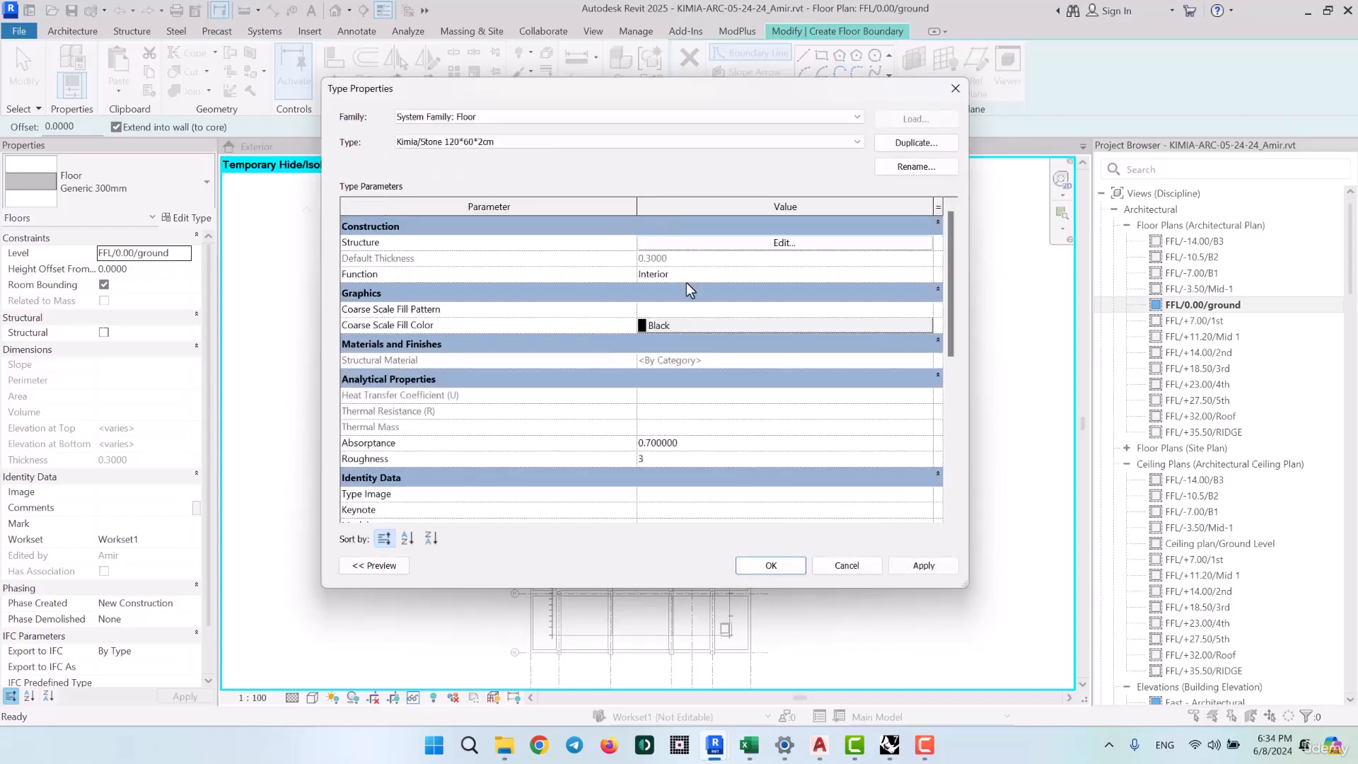
Rename the floor type as Kimia/Stone 120*60*2cm/Reception, checking the lobby space on the AutoCAD plan for the suffix
left_click(909, 168)
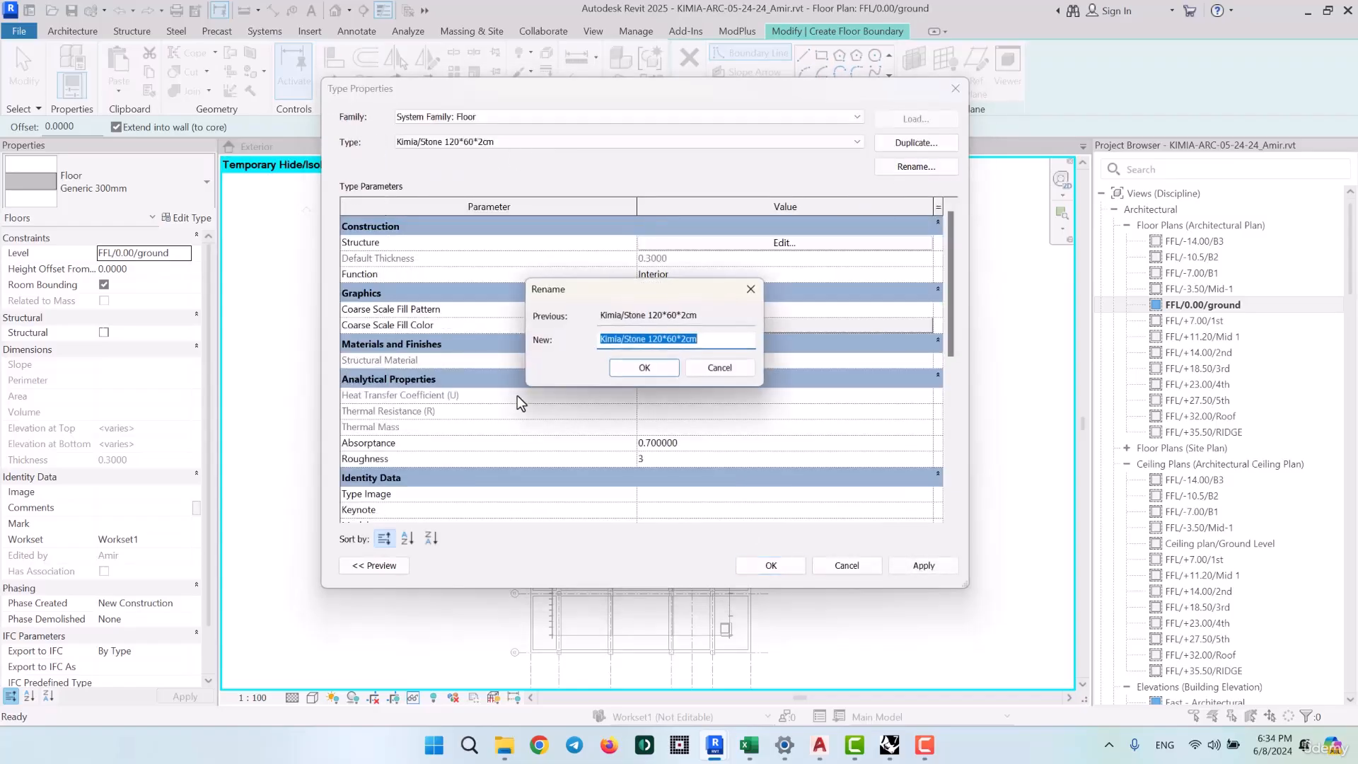
left_click(706, 342)
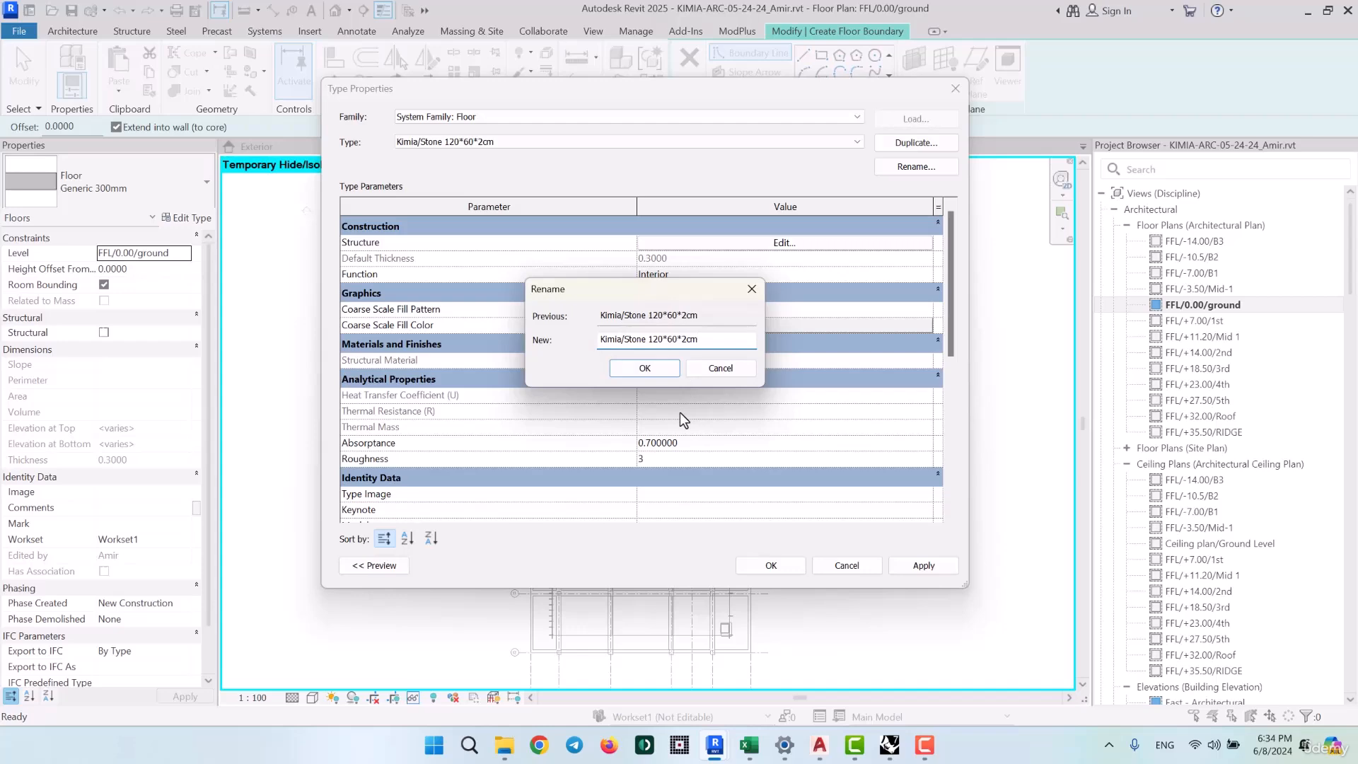
mouse_move(815, 750)
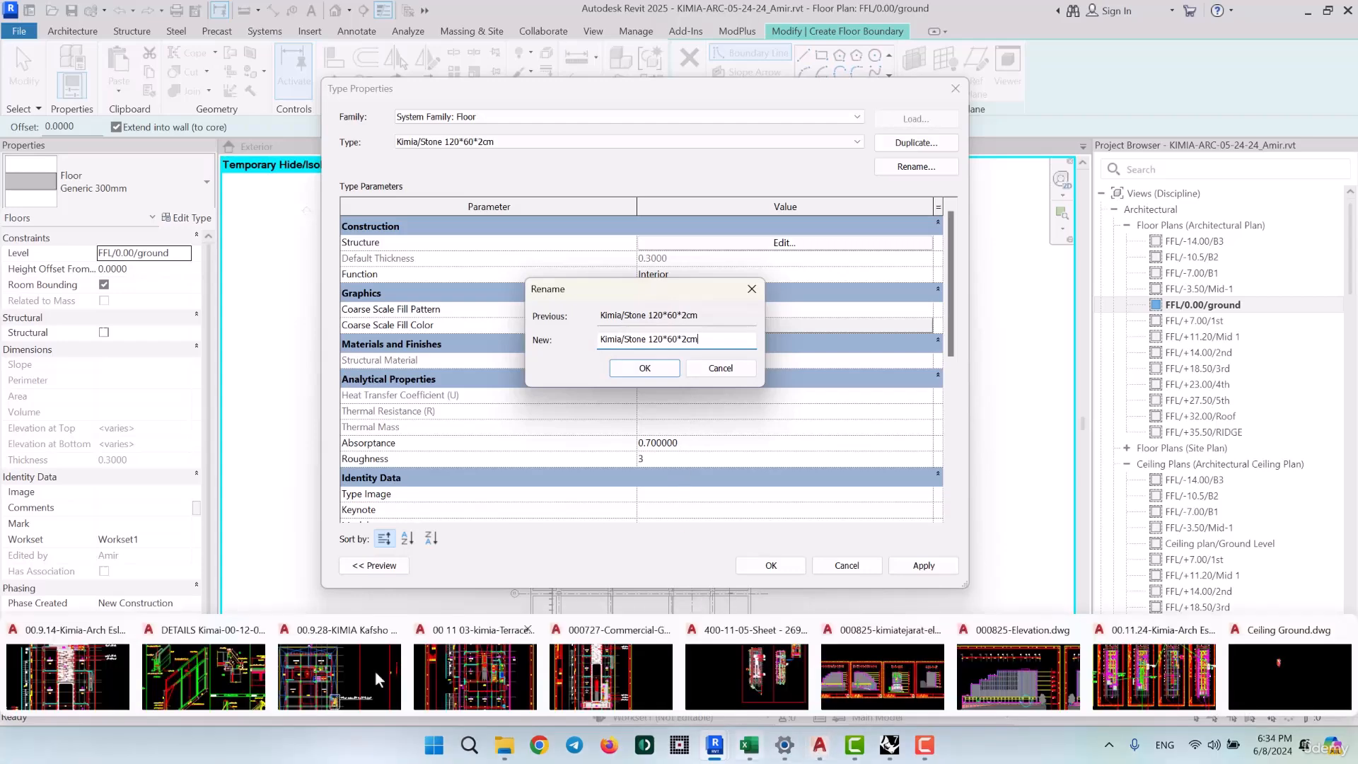
left_click(375, 671)
scroll(859, 389, "up", 8)
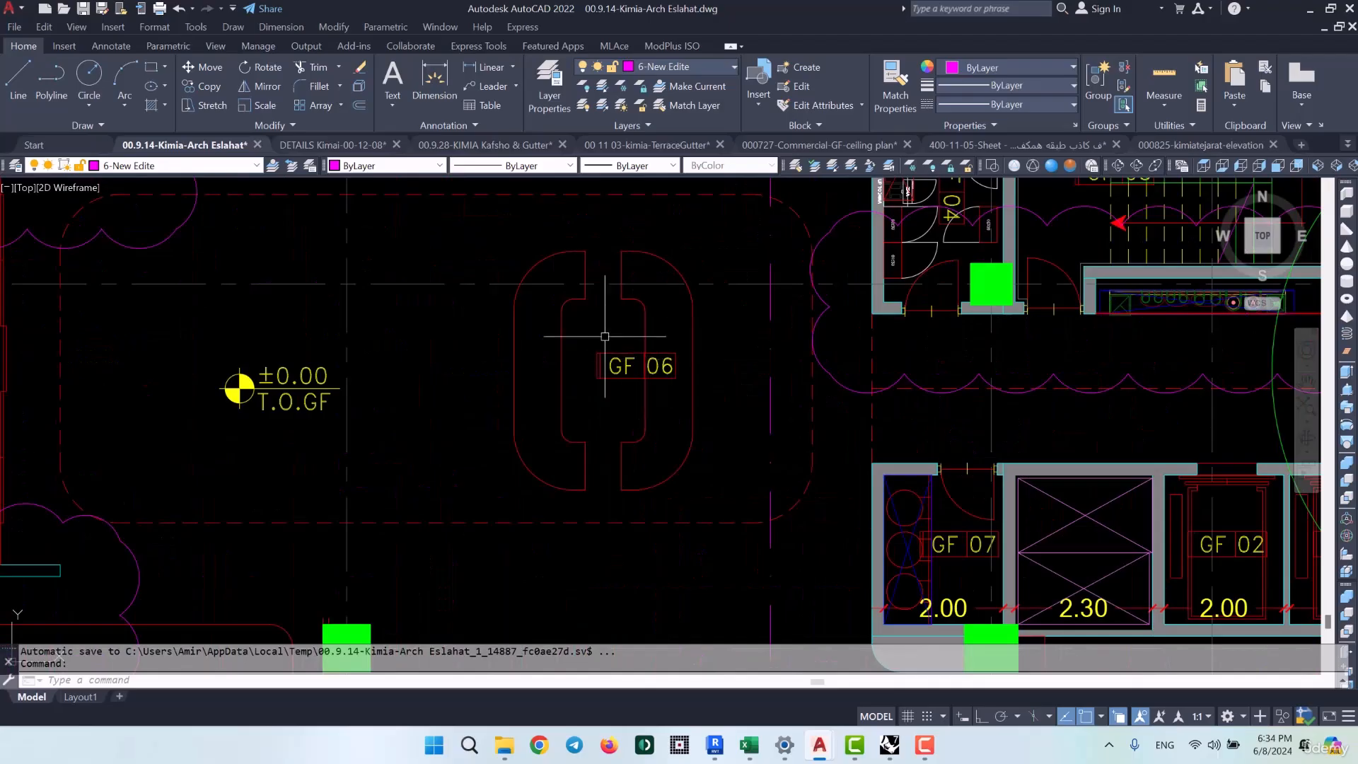
left_click(1311, 10)
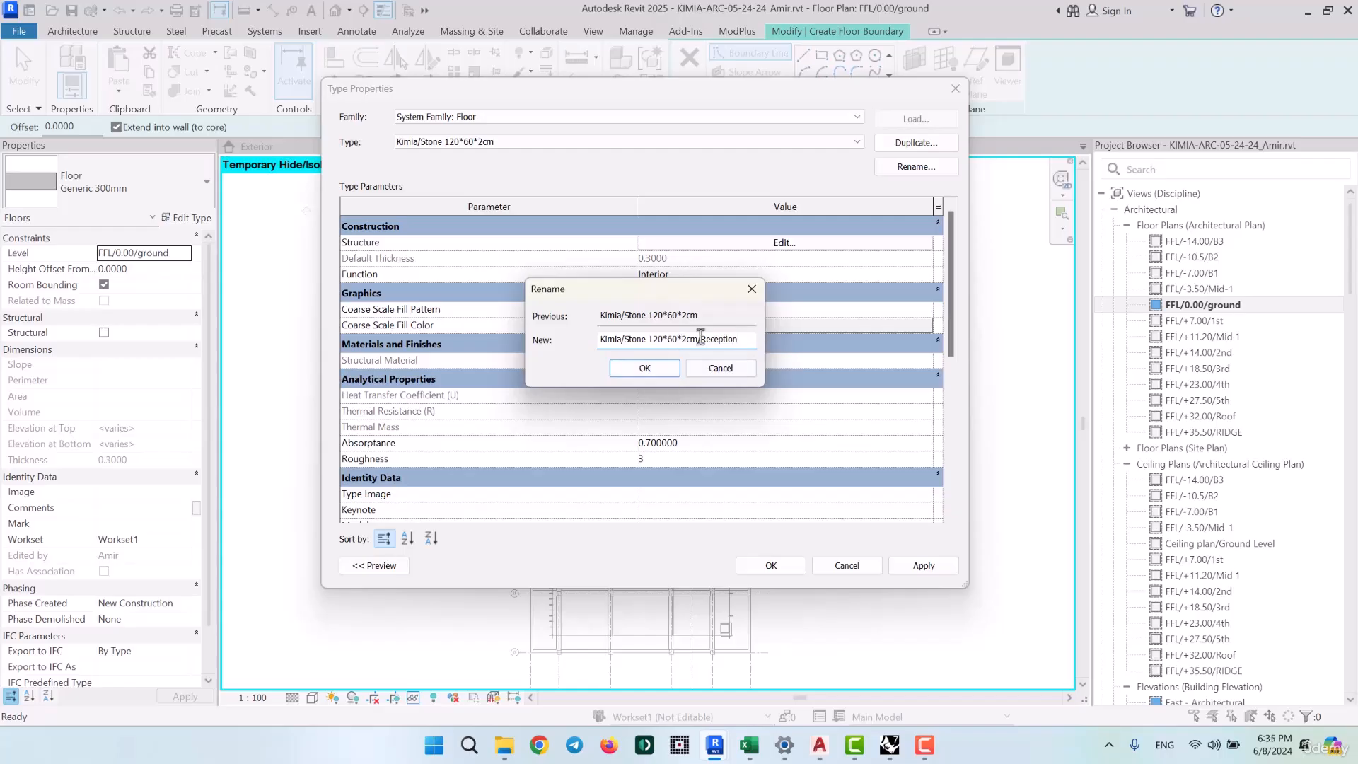
left_click(644, 368)
Set the thickness of the floor type's structure layer to 0.02 m
left_click(779, 243)
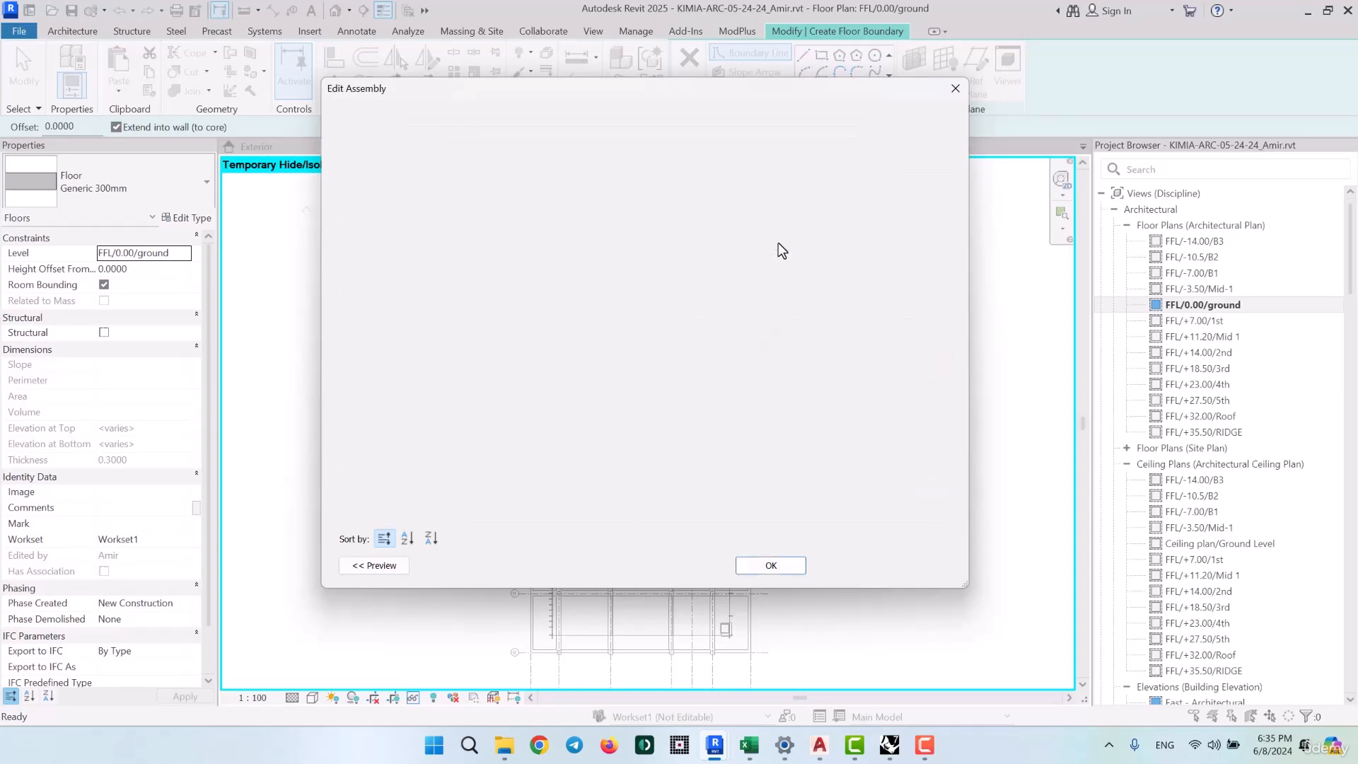
left_click(671, 240)
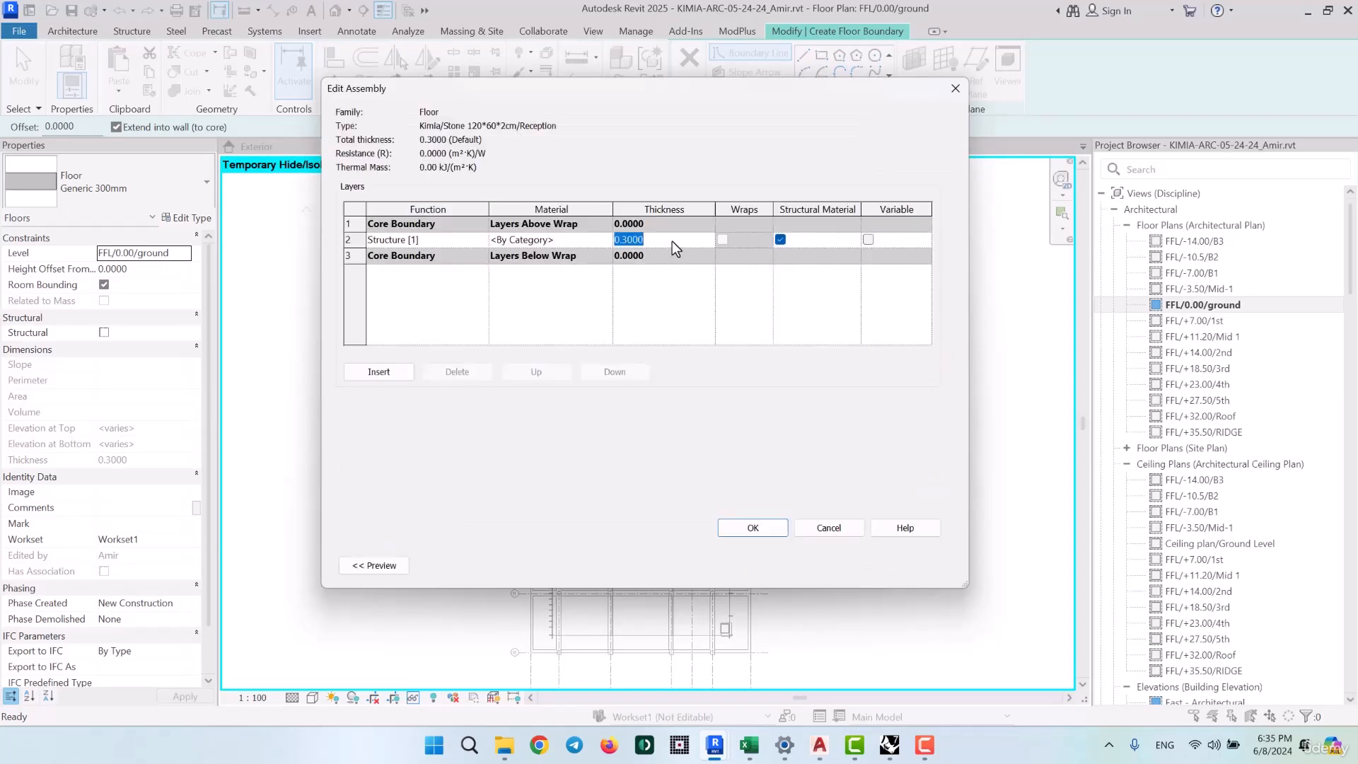
type("0")
Duplicate the Kimia/Plaster material for the structure layer and name the copy Kimia/Stone 120*60
left_click(606, 239)
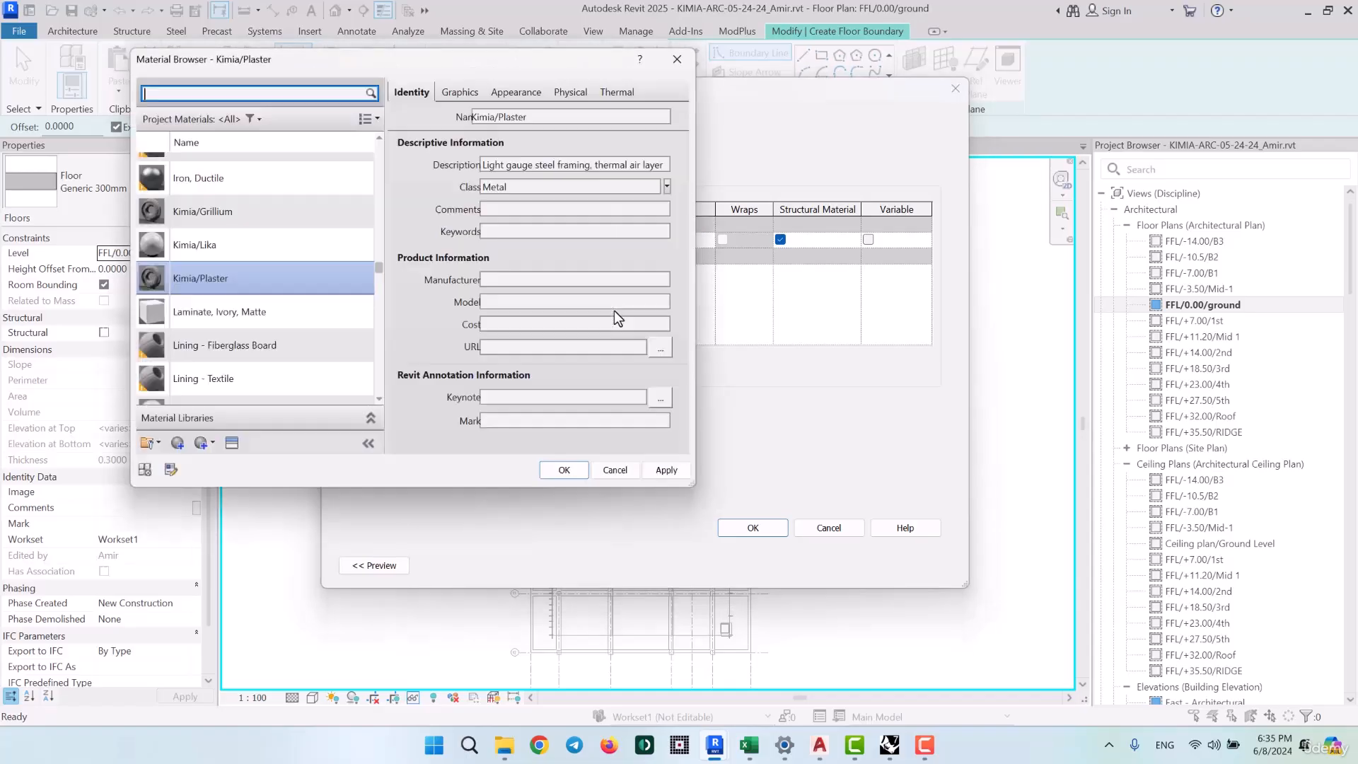
right_click(258, 282)
left_click(308, 312)
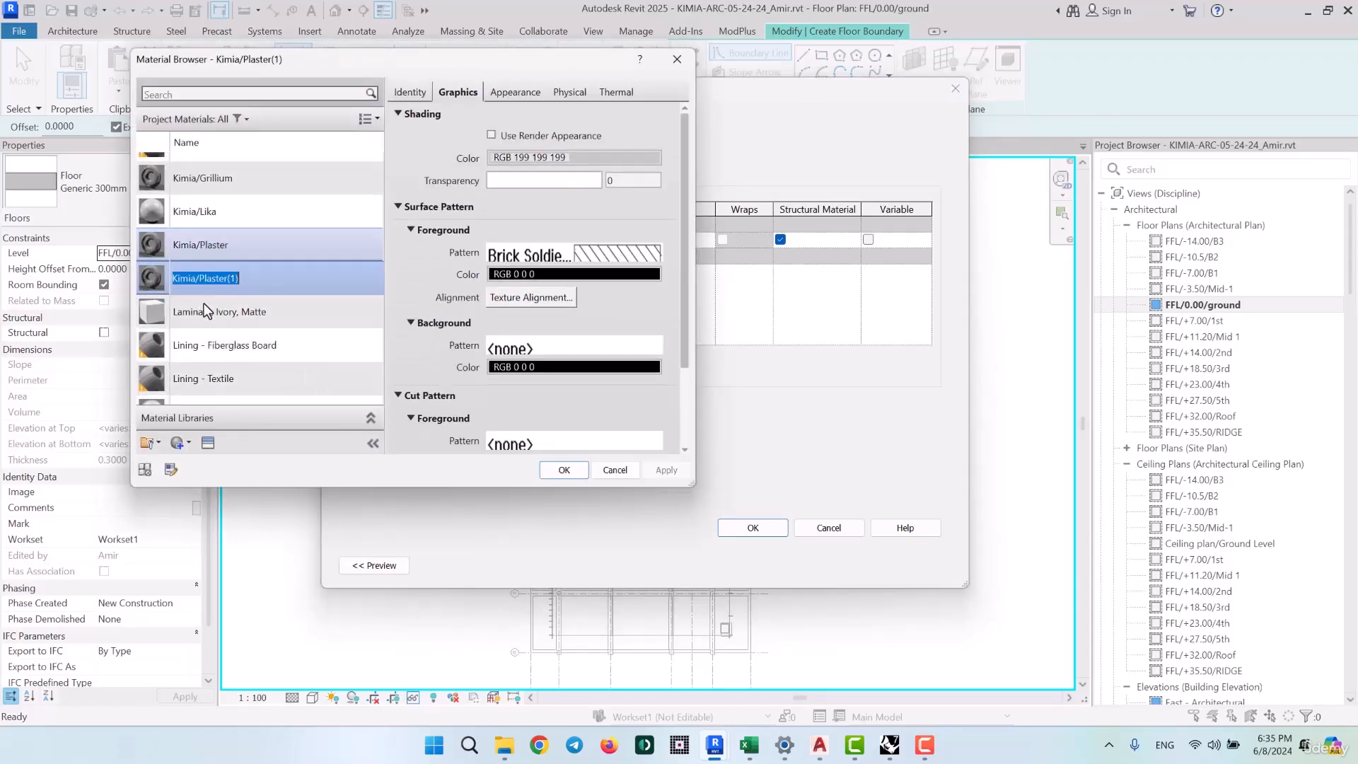
left_click(211, 291)
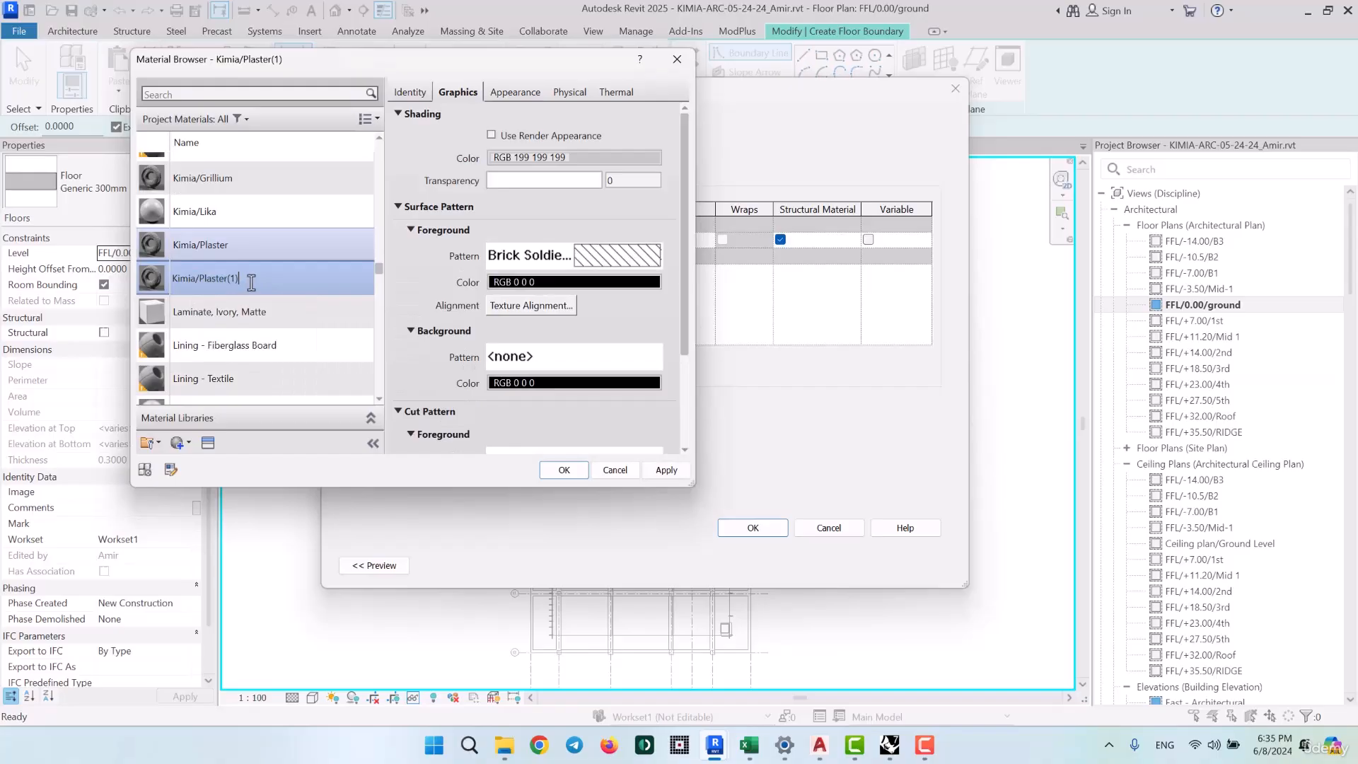
double_click(203, 283)
type("Stone 120*60")
key("Return")
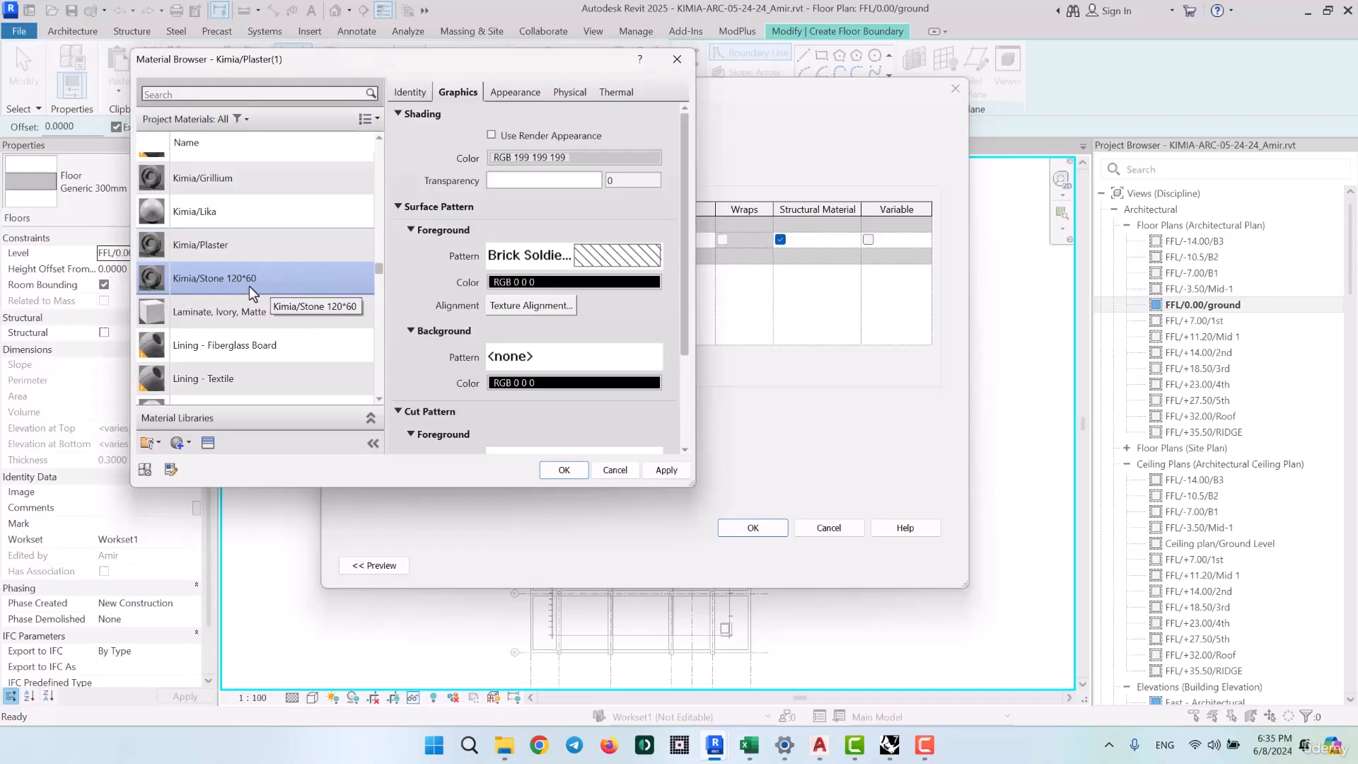
Duplicate the 200mm Tile model pattern for the stone's surface foreground and name it 120*60cm Tile
left_click(615, 255)
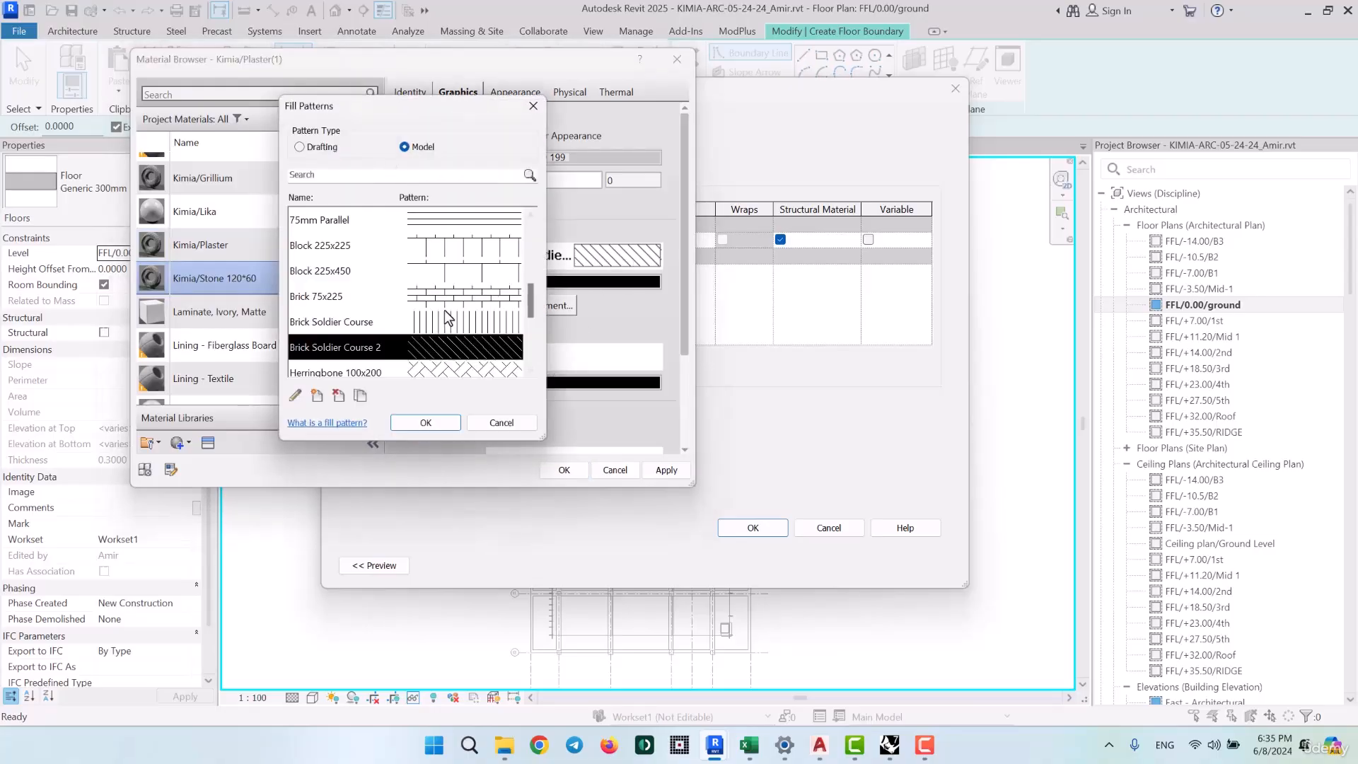
scroll(472, 296, "up", 2)
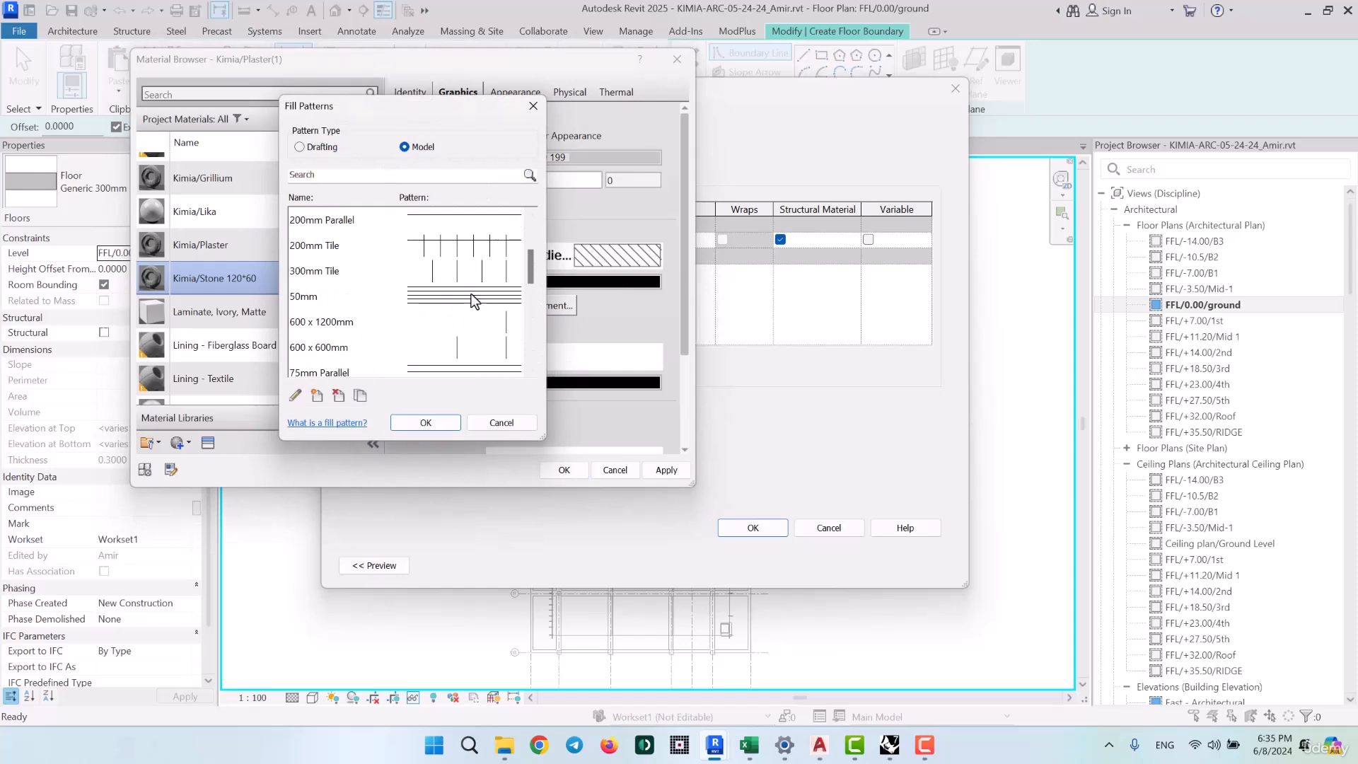
left_click(449, 249)
left_click_drag(388, 99, 451, 107)
left_click(422, 406)
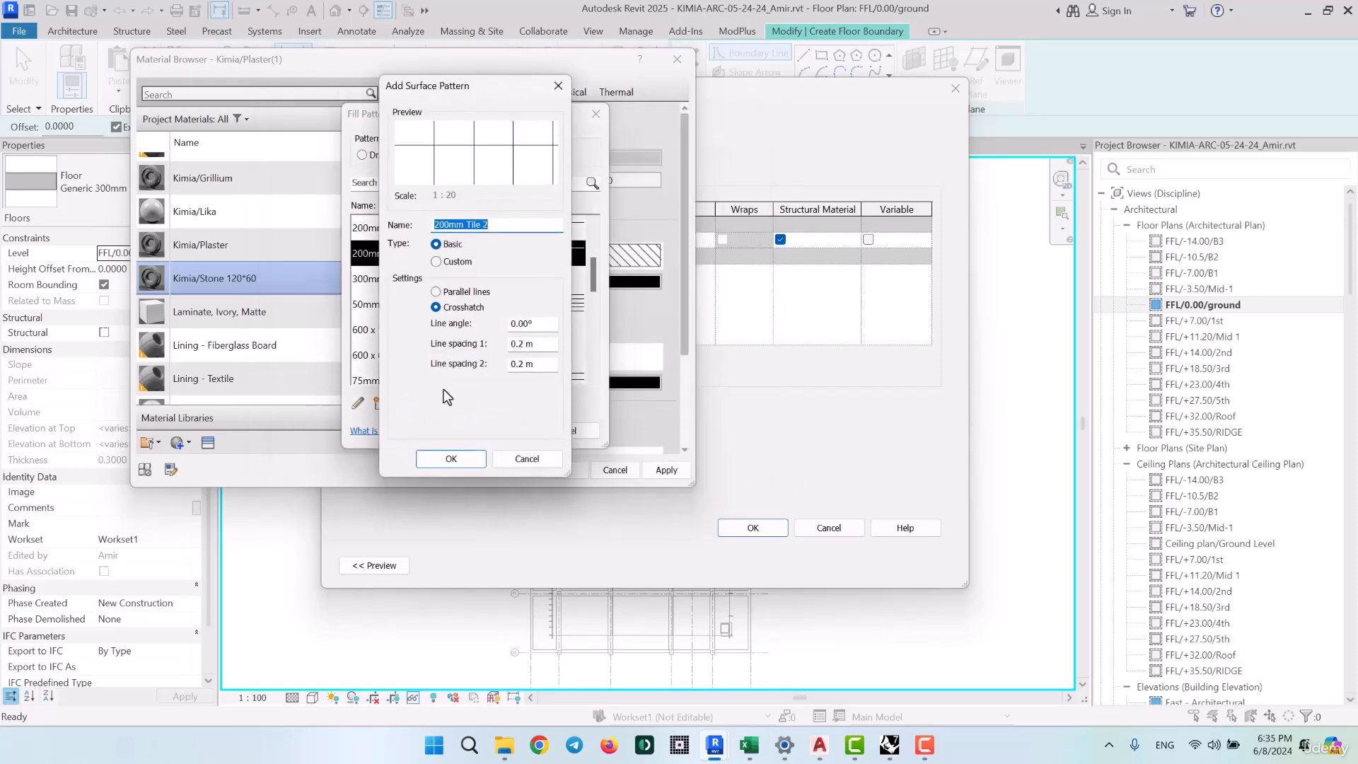
left_click(488, 225)
key("BackSpace")
left_click_drag(464, 226, 419, 238)
type("120*60cm")
Set the new crosshatch pattern's line spacing 1 to 1.2 m and line spacing 2 to 0.6 m
left_click_drag(530, 344, 493, 380)
type("1.")
type("0.6")
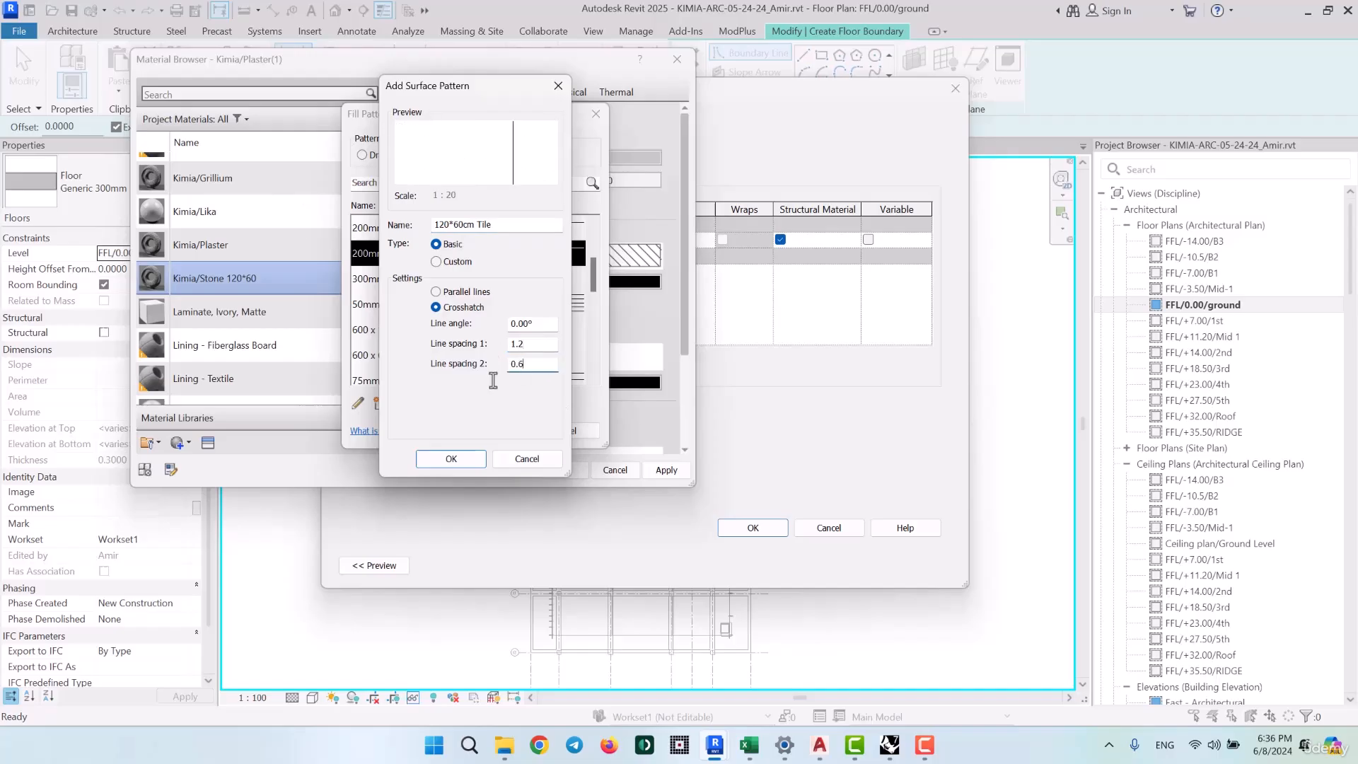
left_click(452, 459)
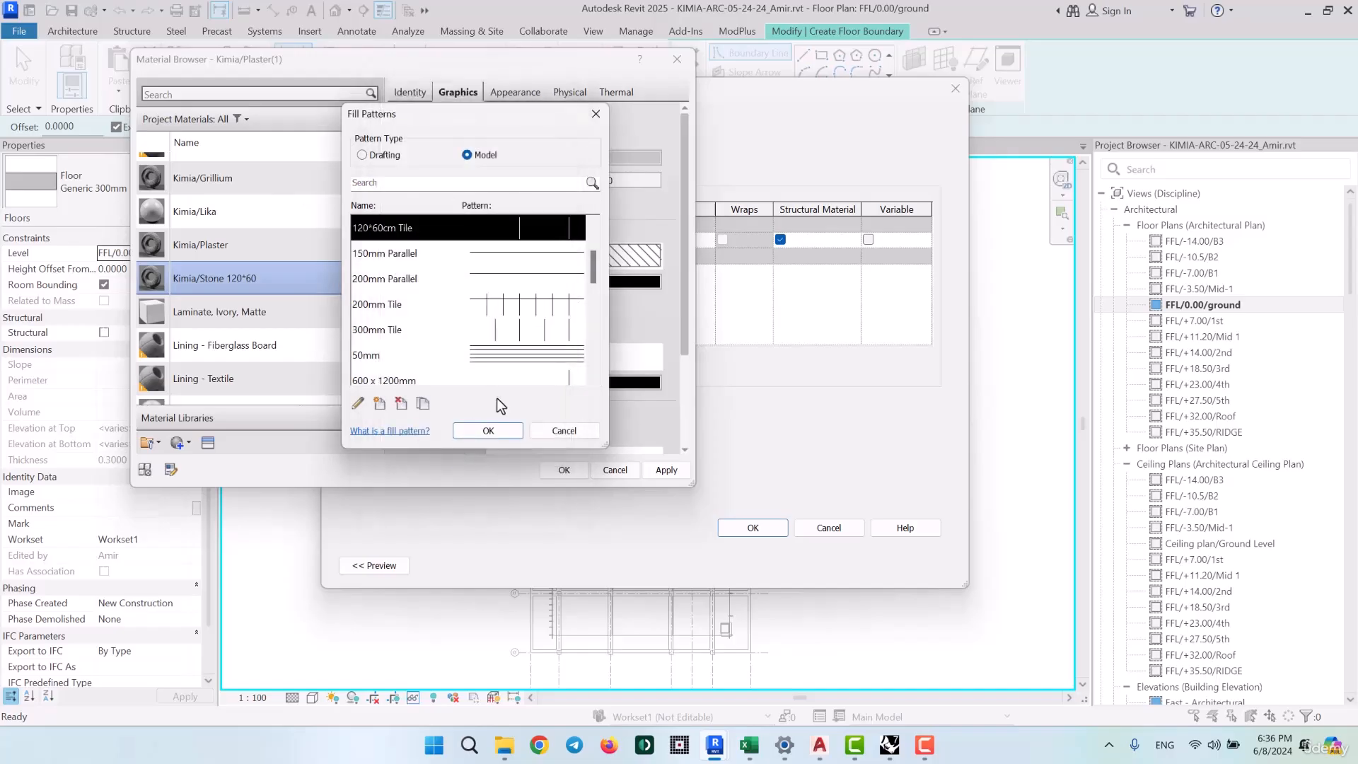
Apply the 120*60cm Tile pattern to the stone material and accept the material, layer structure and floor type
left_click(488, 431)
scroll(590, 283, "down", 5)
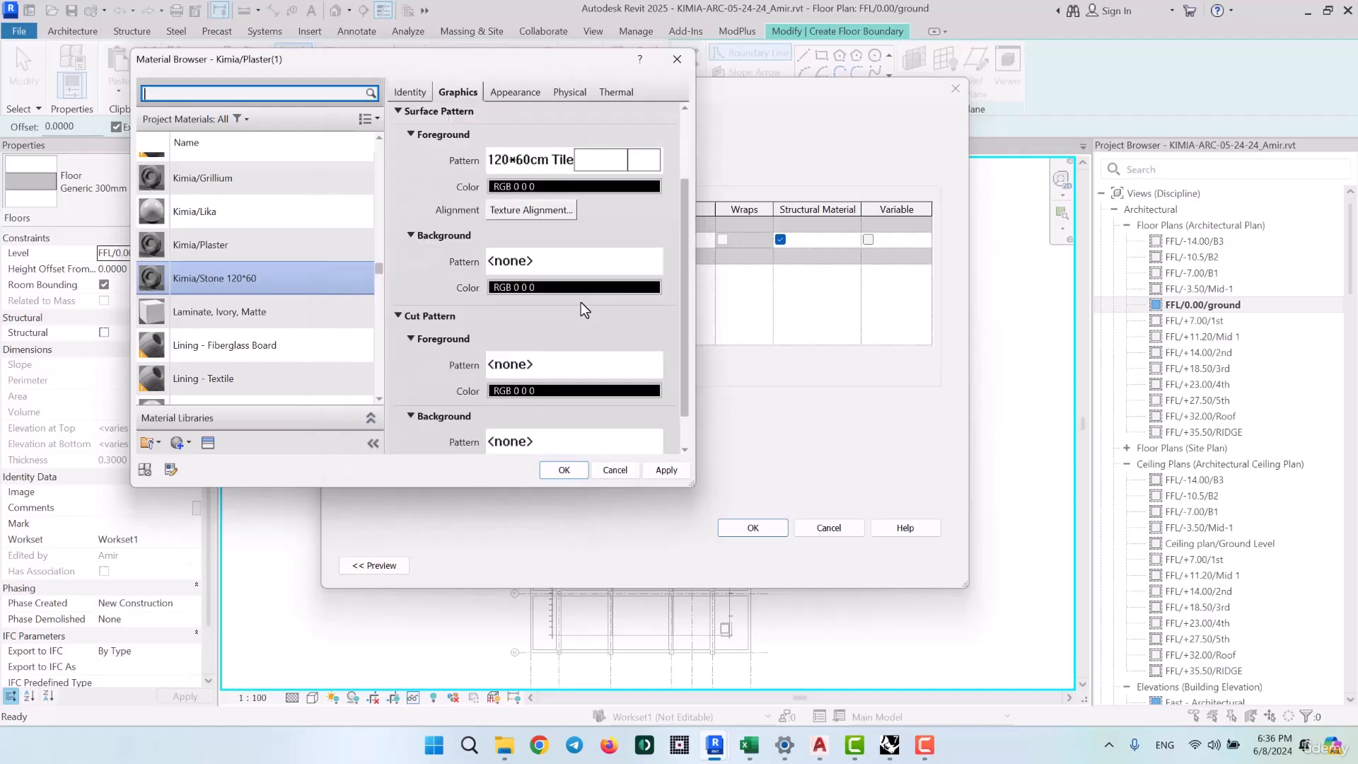
left_click(564, 469)
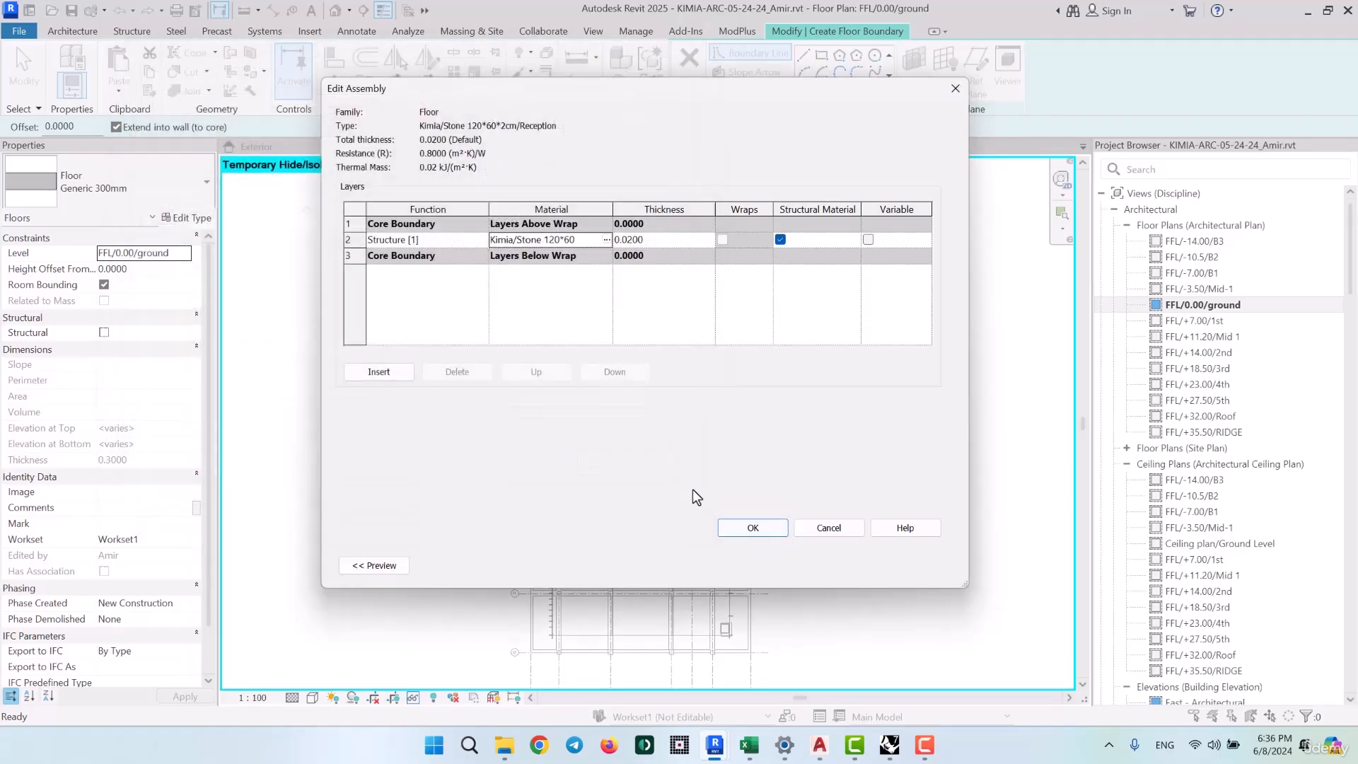
left_click(754, 529)
left_click(774, 562)
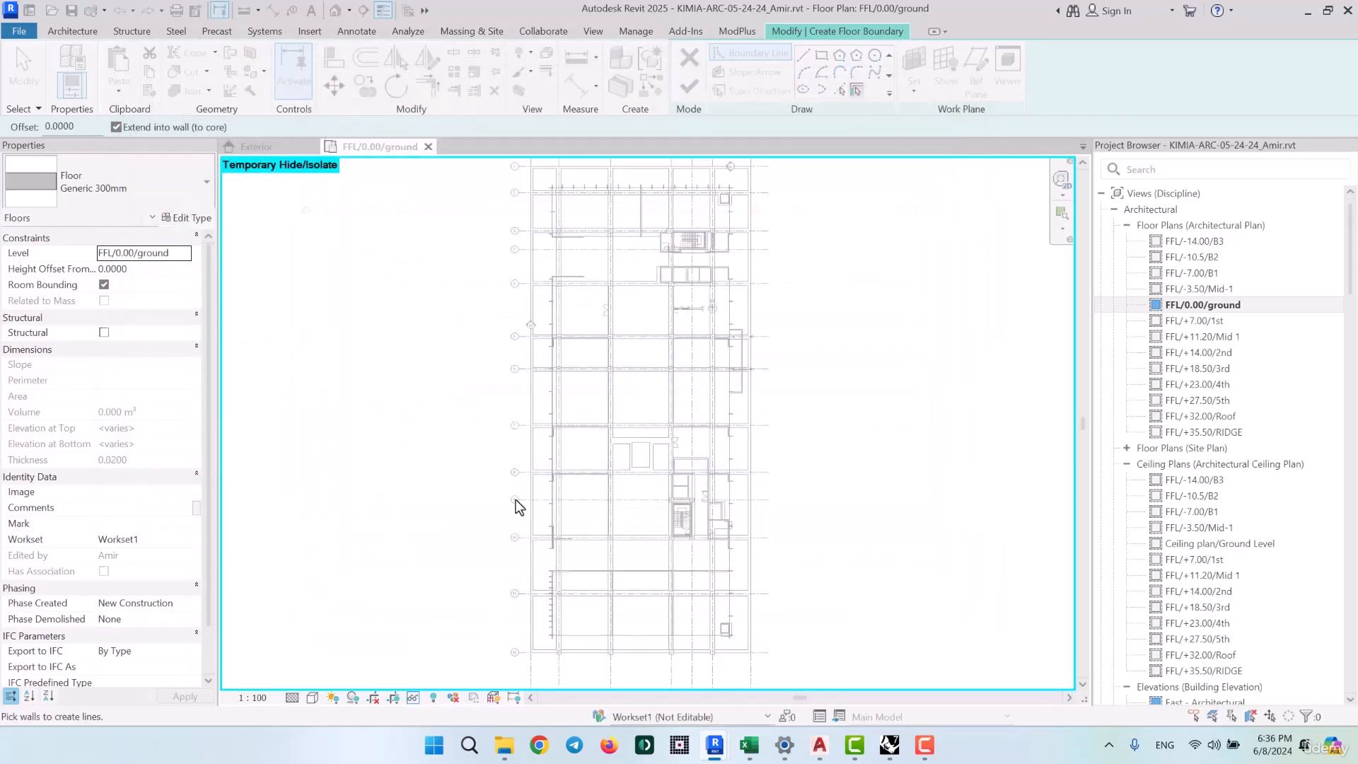
Pick the horizontal partition line between the two middle columns below the lower staircase as a floor boundary line
scroll(722, 401, "up", 2)
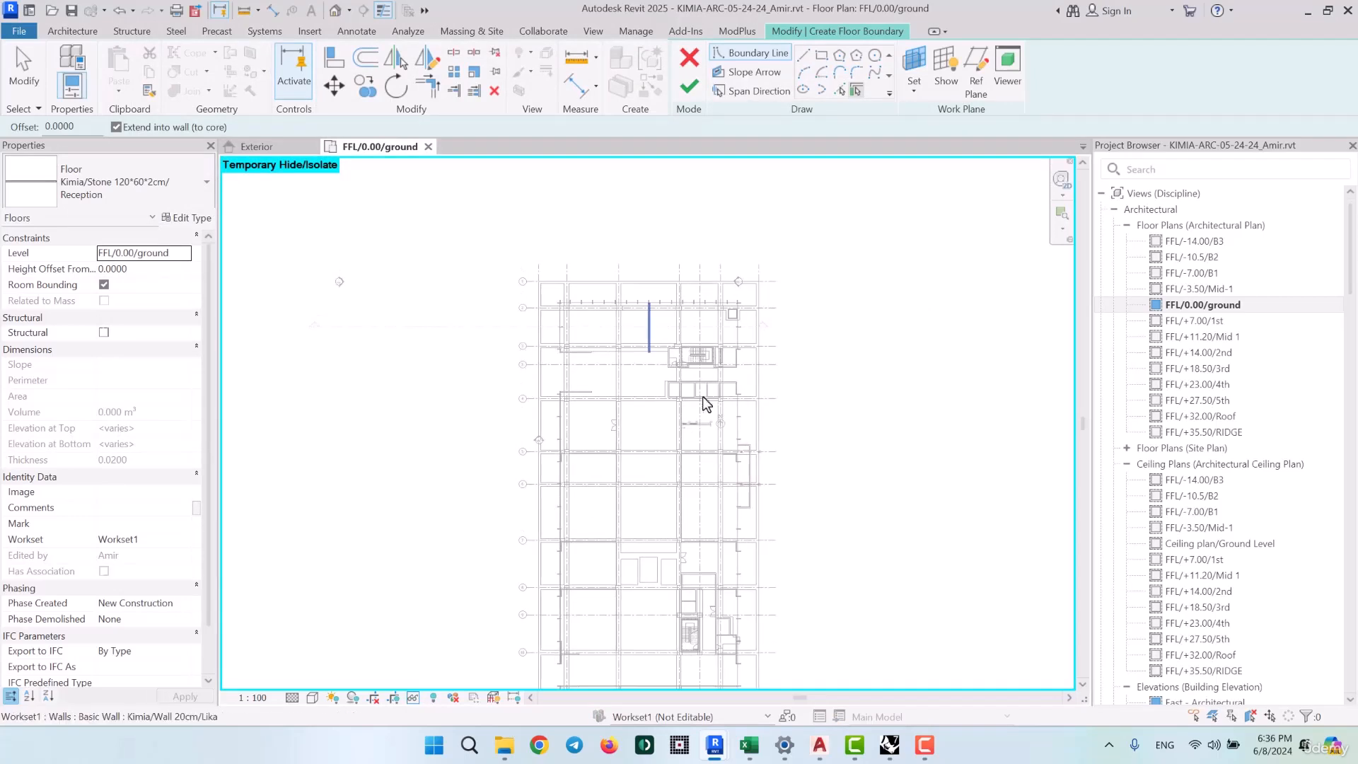
scroll(720, 422, "up", 3)
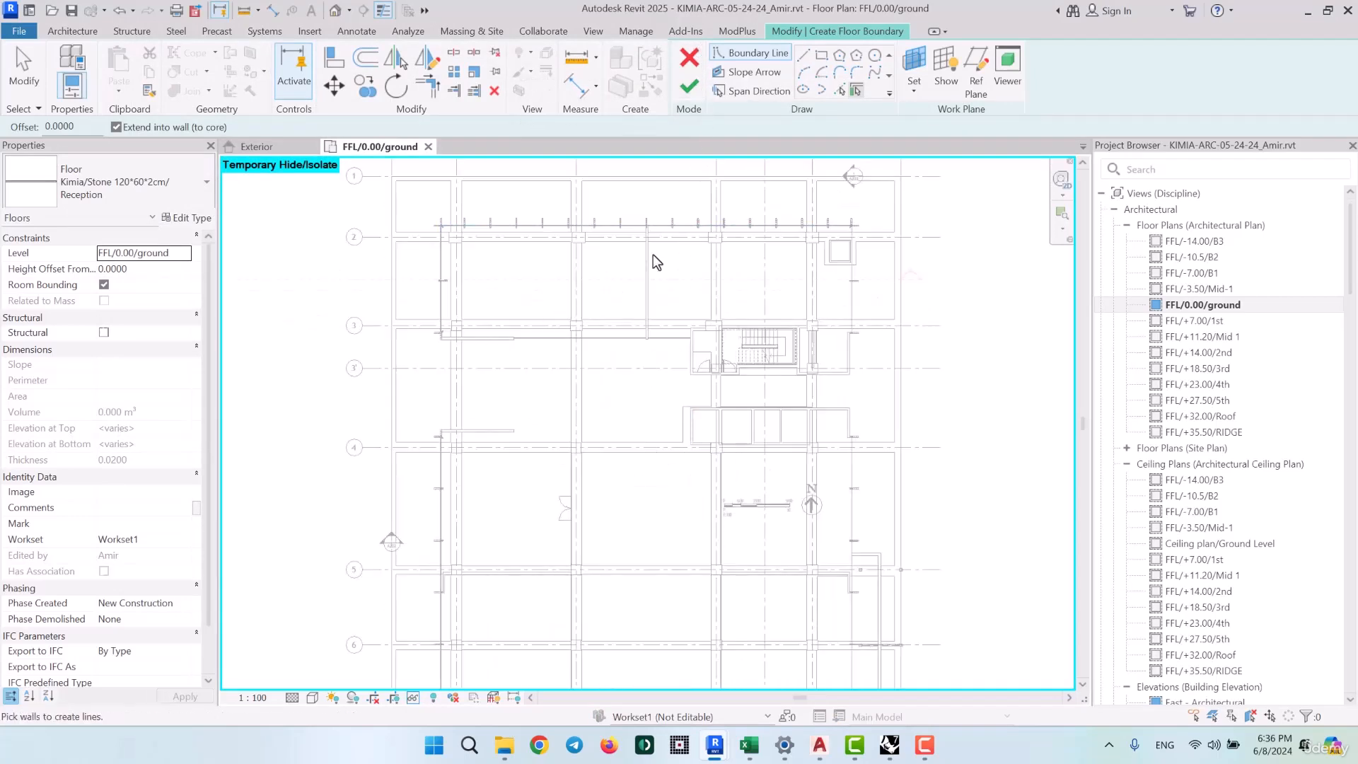
middle_click_drag(698, 531, 758, 566)
scroll(696, 283, "up", 3)
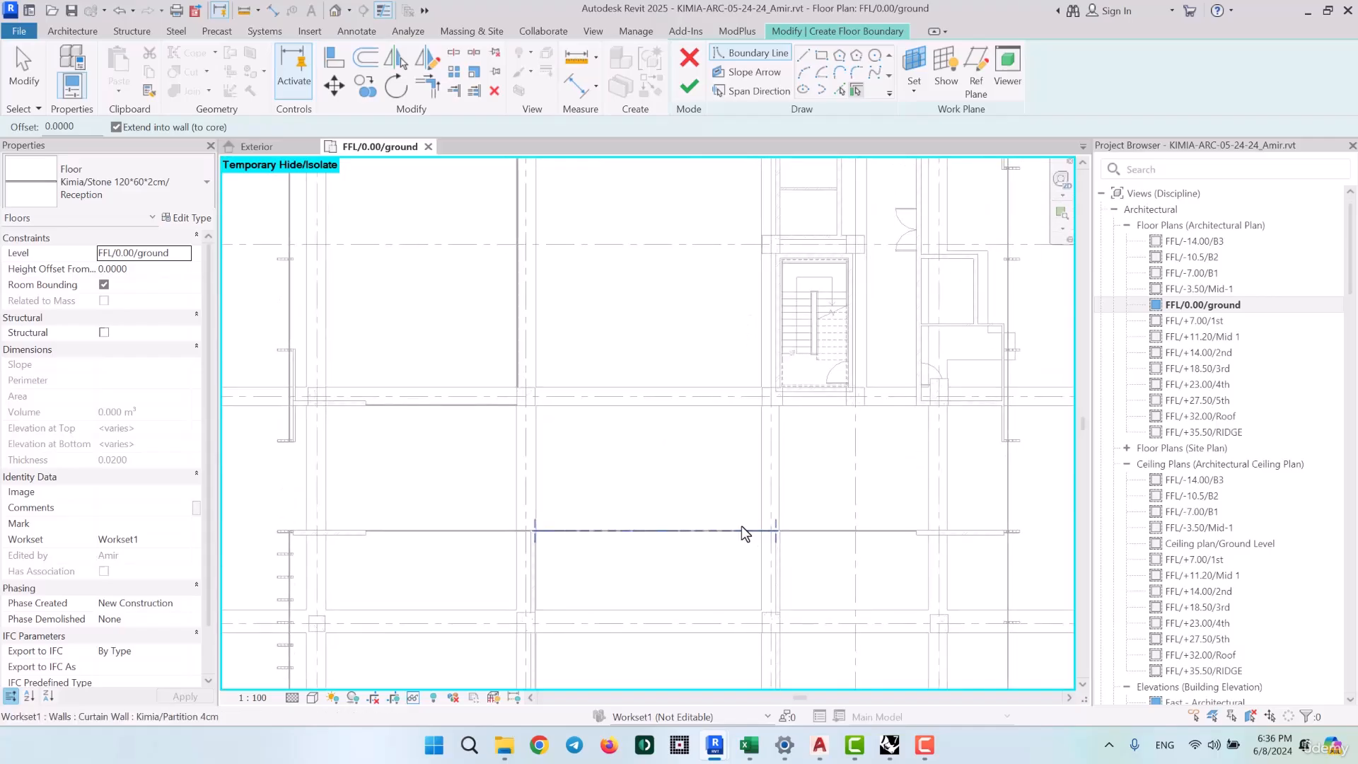
scroll(740, 525, "up", 1)
scroll(540, 490, "up", 3)
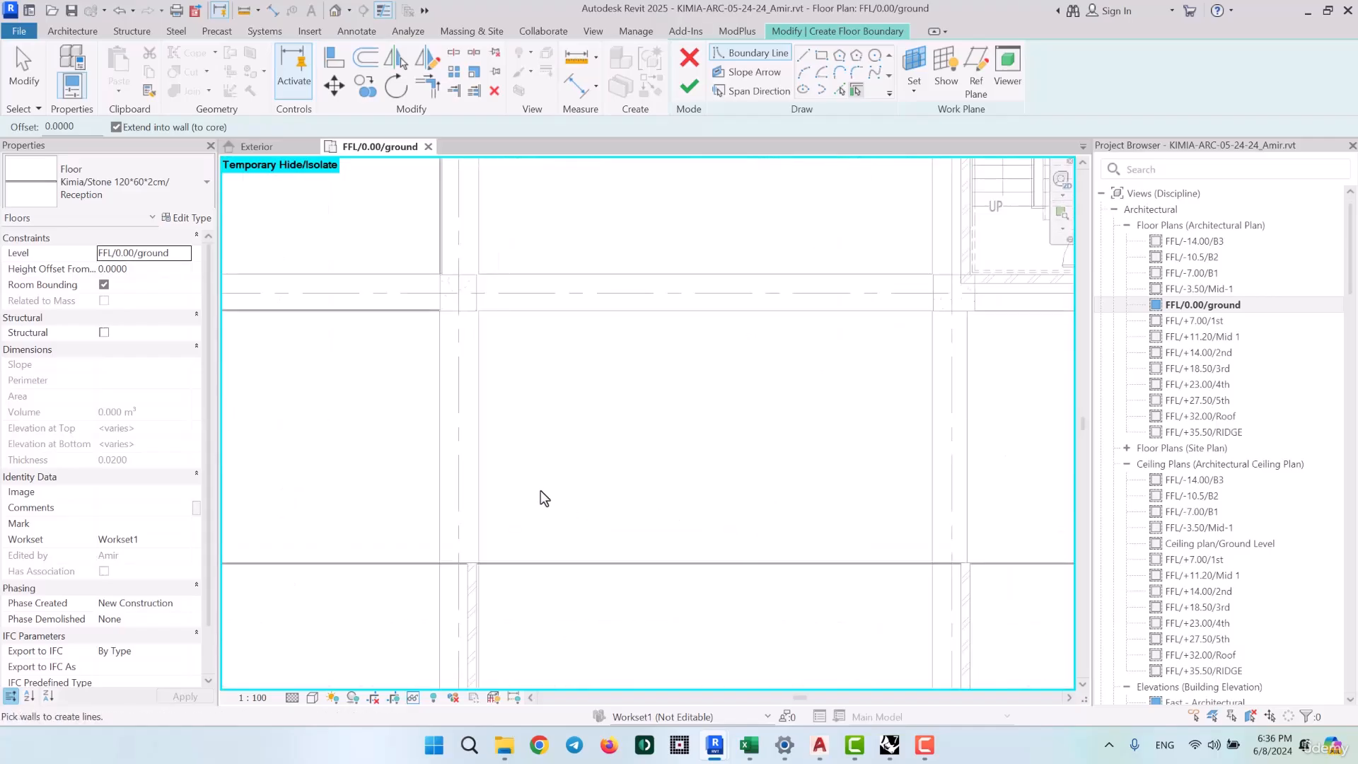
scroll(540, 490, "down", 2)
scroll(600, 504, "down", 1)
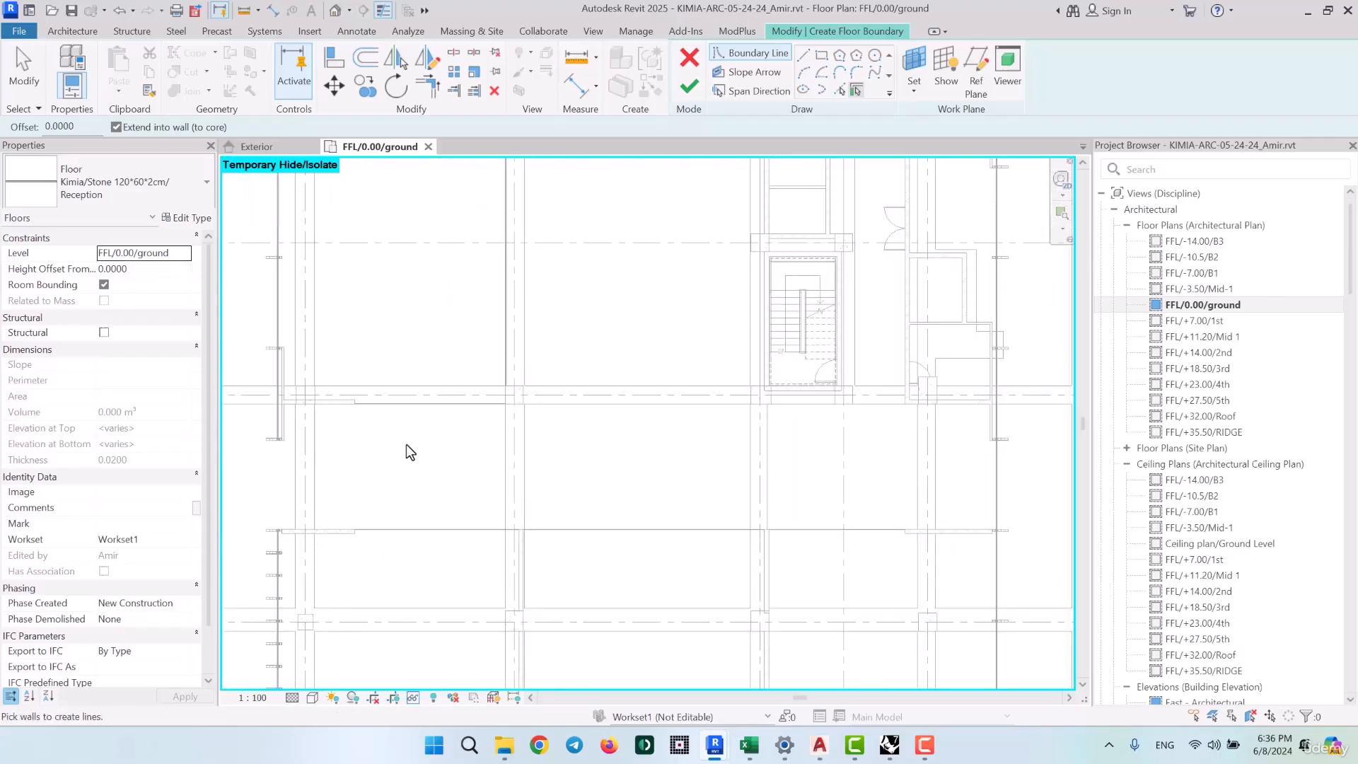
left_click(839, 90)
left_click(609, 535)
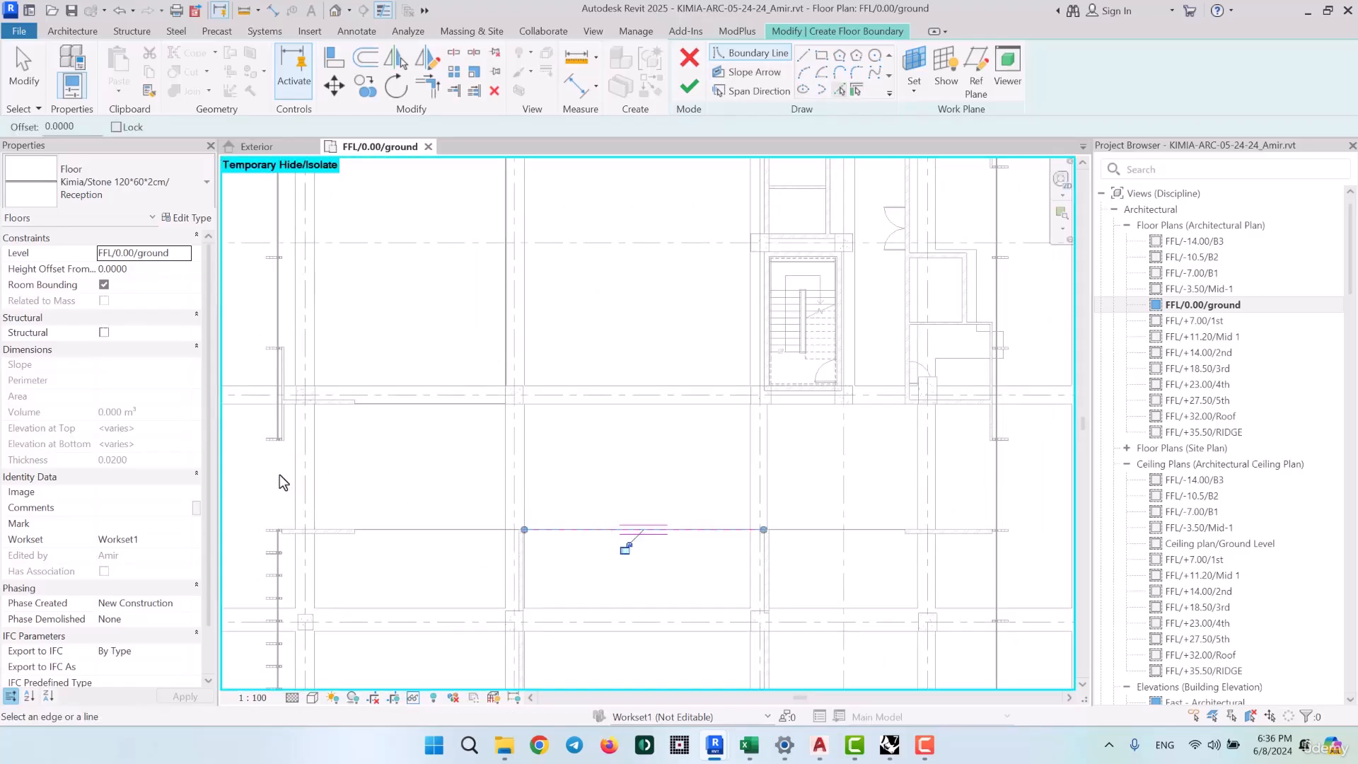
Pick the centreline of the vertical 4cm partition meeting the left middle column from above as a floor boundary line
scroll(279, 474, "up", 2)
scroll(455, 409, "down", 2)
scroll(622, 286, "up", 4)
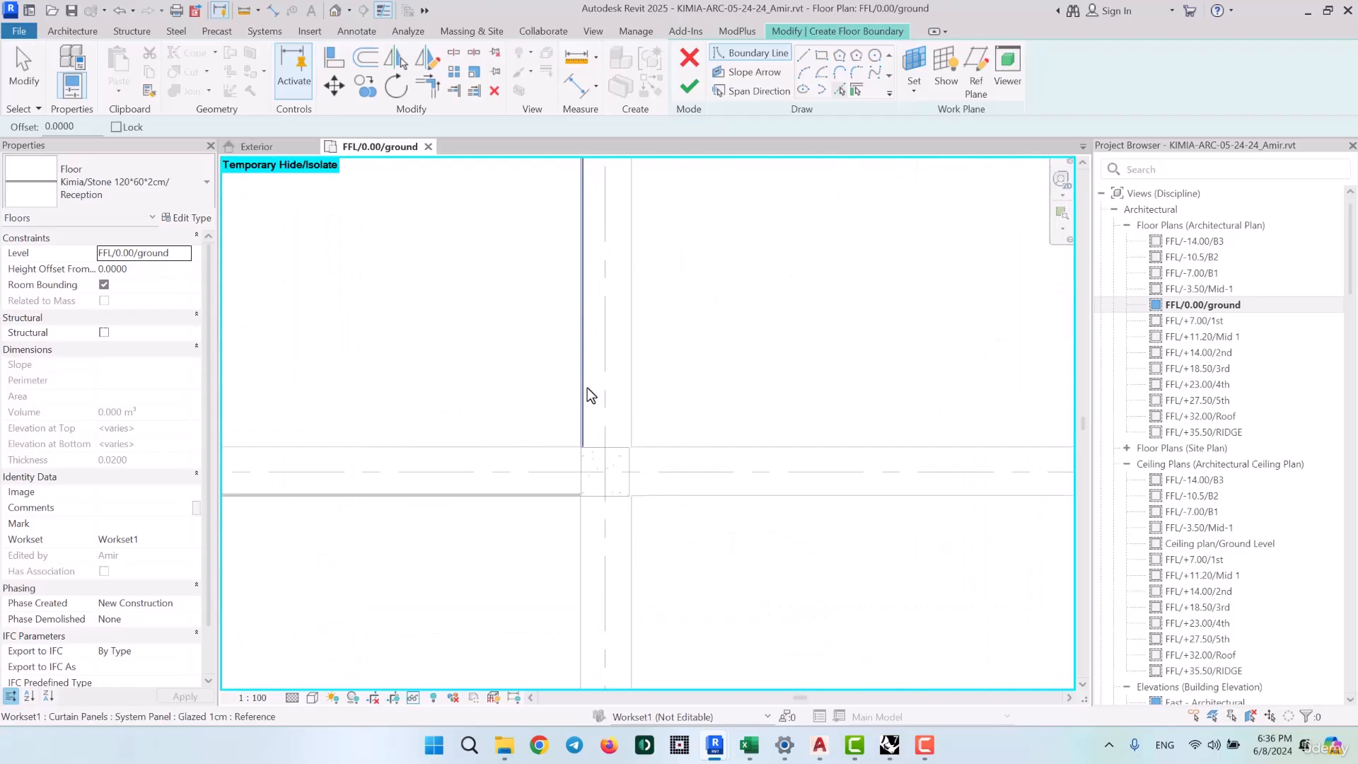
scroll(584, 480, "up", 2)
scroll(601, 376, "up", 2)
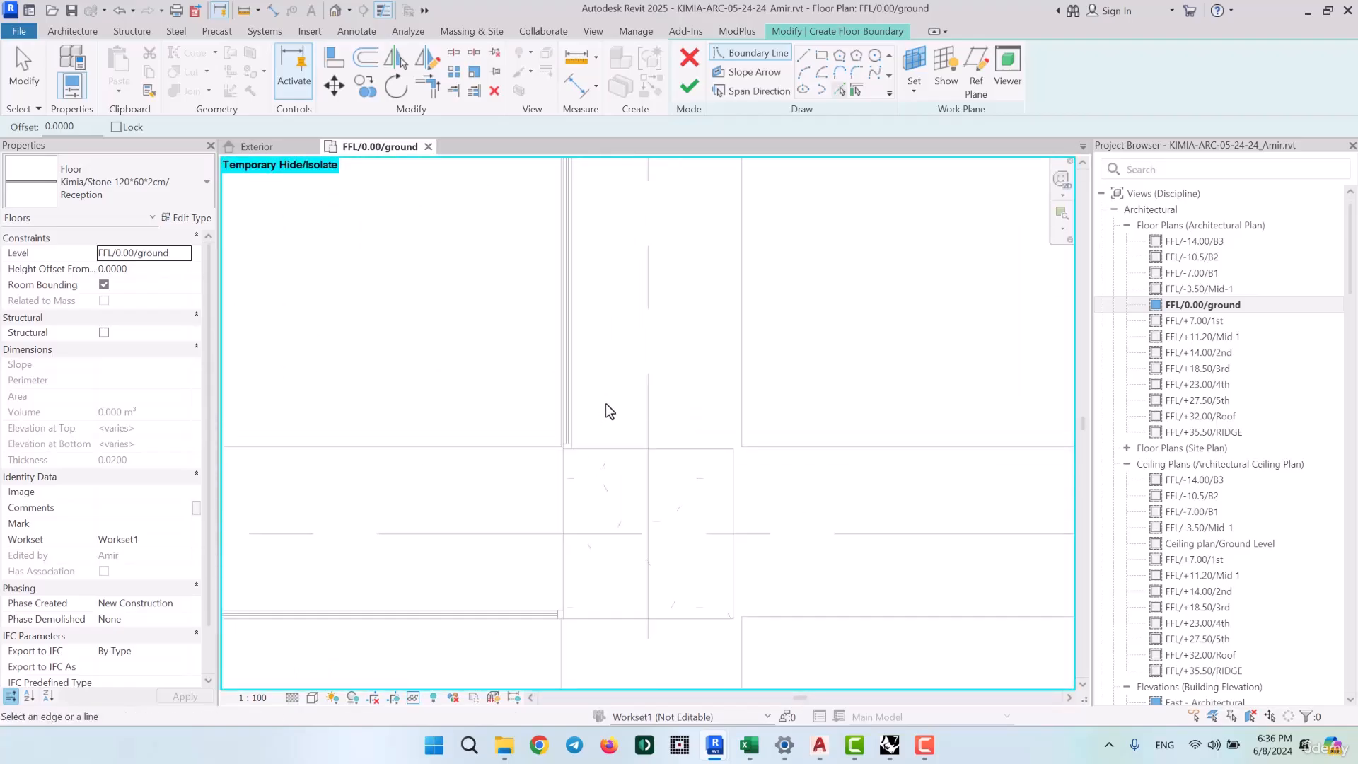
scroll(600, 402, "up", 2)
scroll(532, 497, "up", 4)
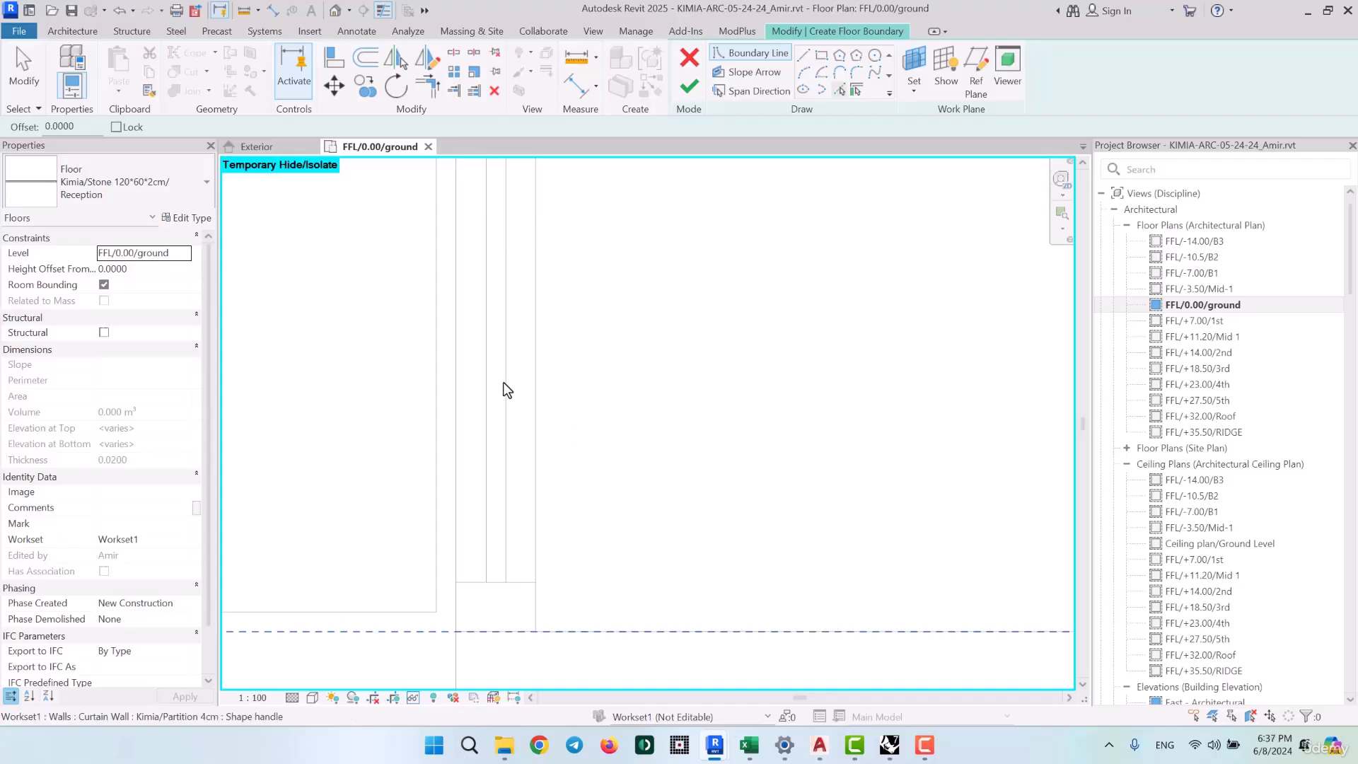
left_click(497, 400)
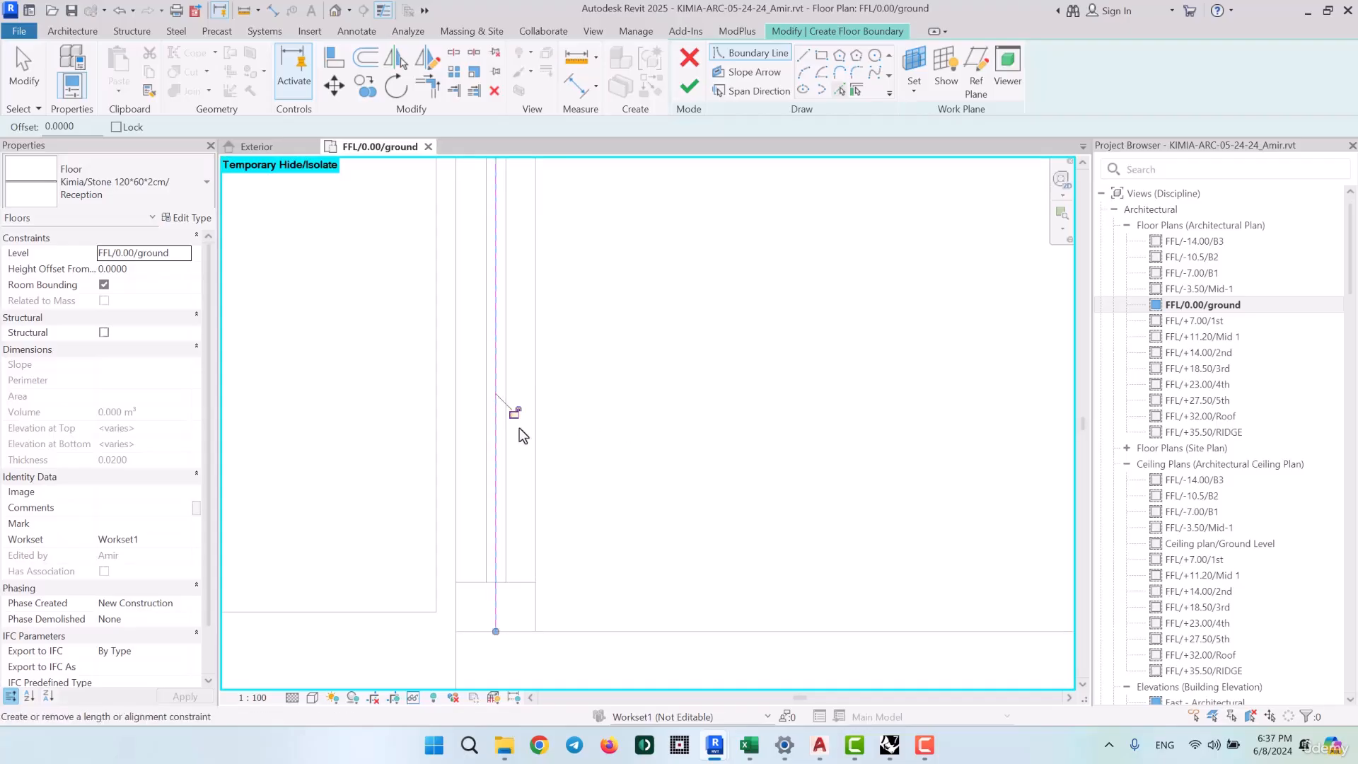
scroll(715, 476, "down", 2)
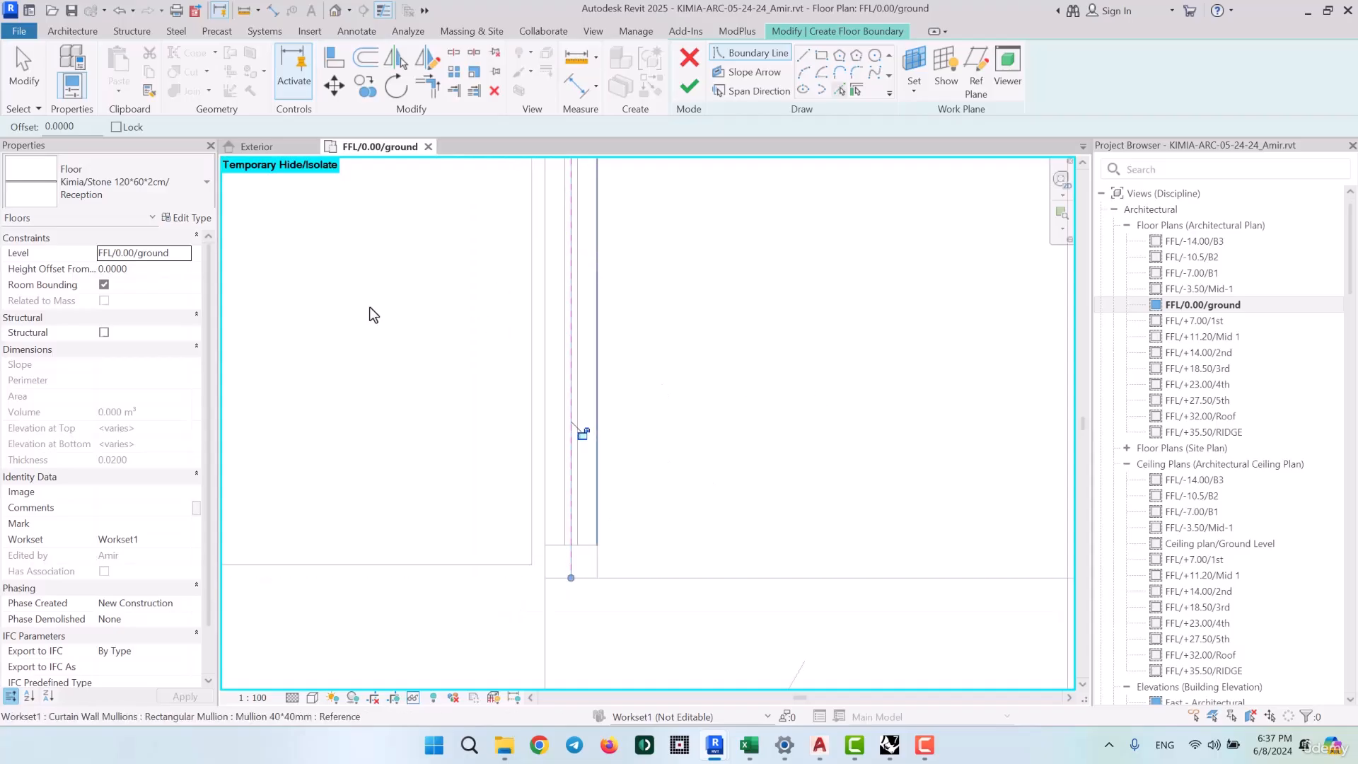
Pick the upper, right and lower faces of the concrete column below the vertical partition as boundary lines
scroll(592, 369, "down", 4)
scroll(592, 368, "down", 3)
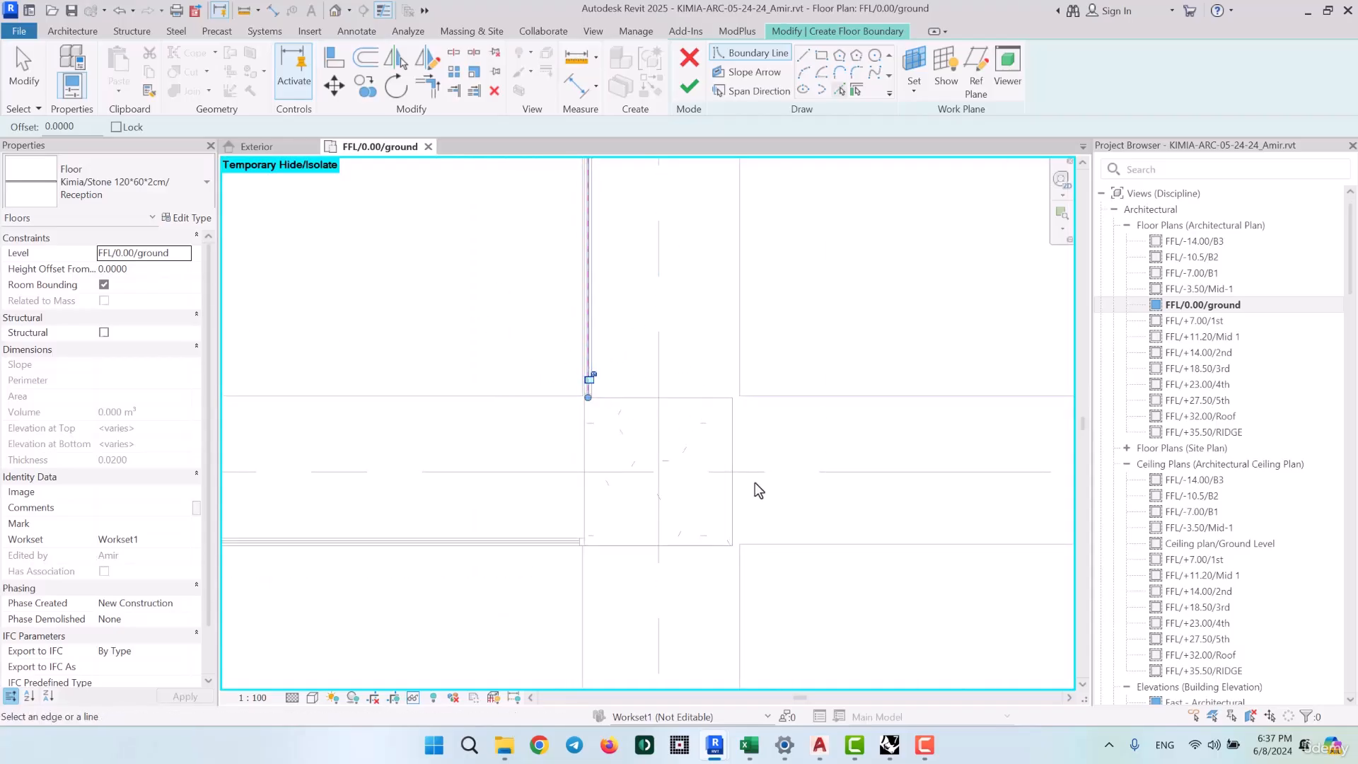
left_click(712, 398)
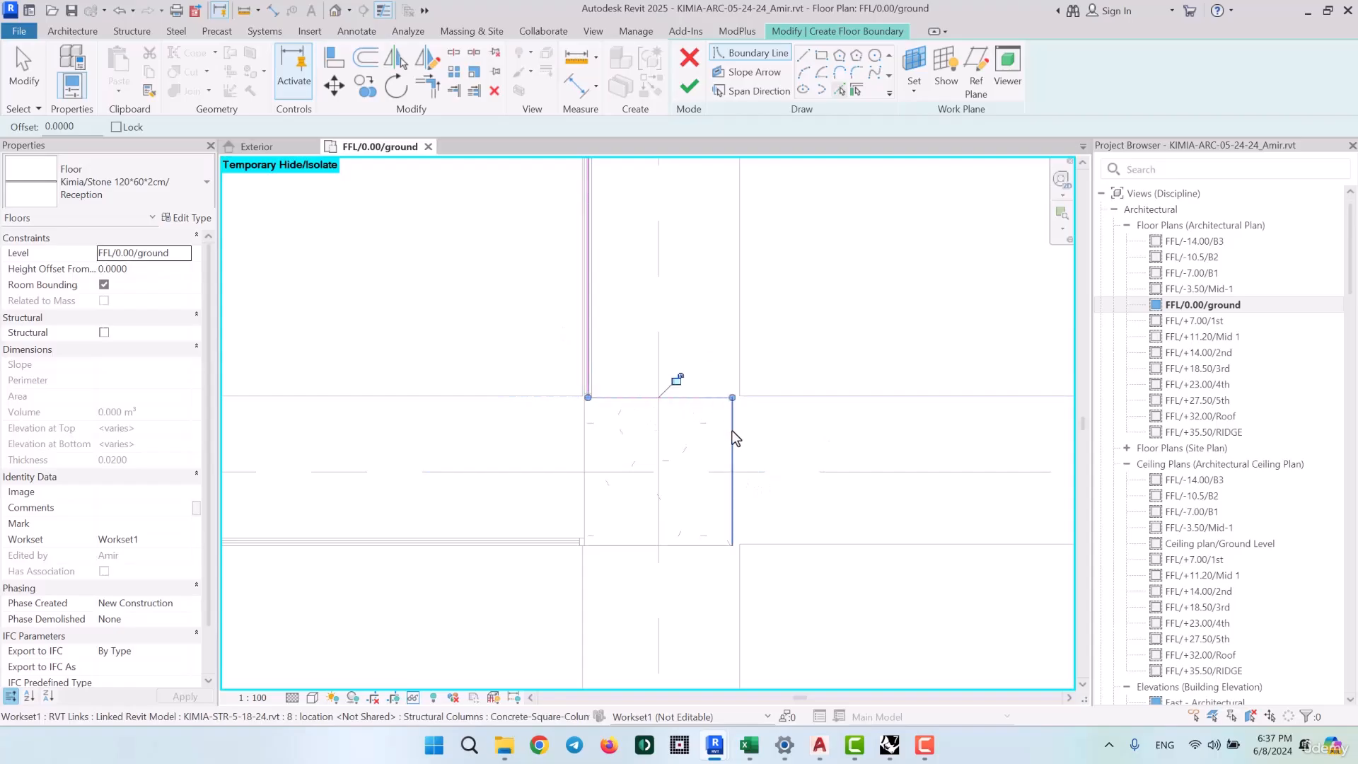
left_click(733, 435)
left_click(699, 543)
middle_click_drag(700, 559, 686, 373)
scroll(794, 373, "down", 3)
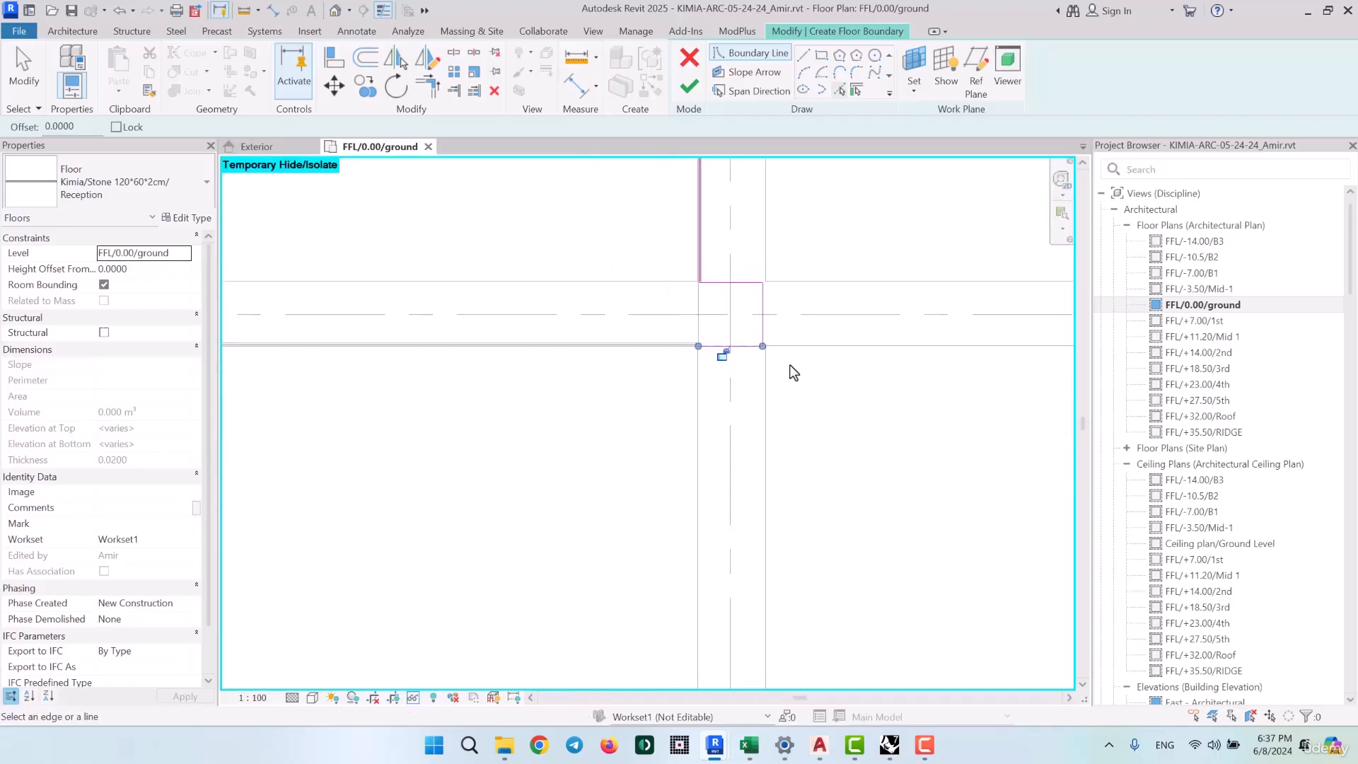
scroll(790, 364, "down", 1)
Pick the centreline of the horizontal partition running left from the column, plus the short connecting edge at the column
scroll(730, 318, "up", 8)
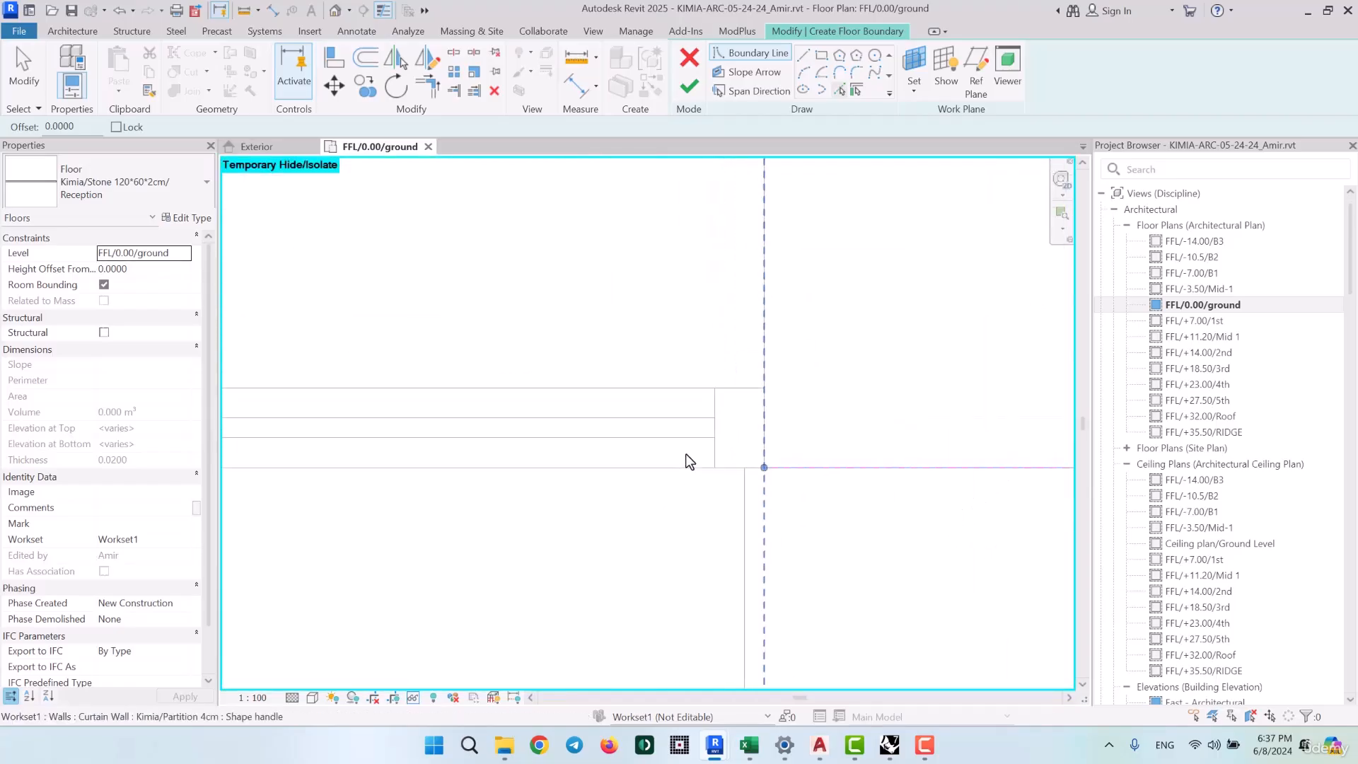
left_click(620, 428)
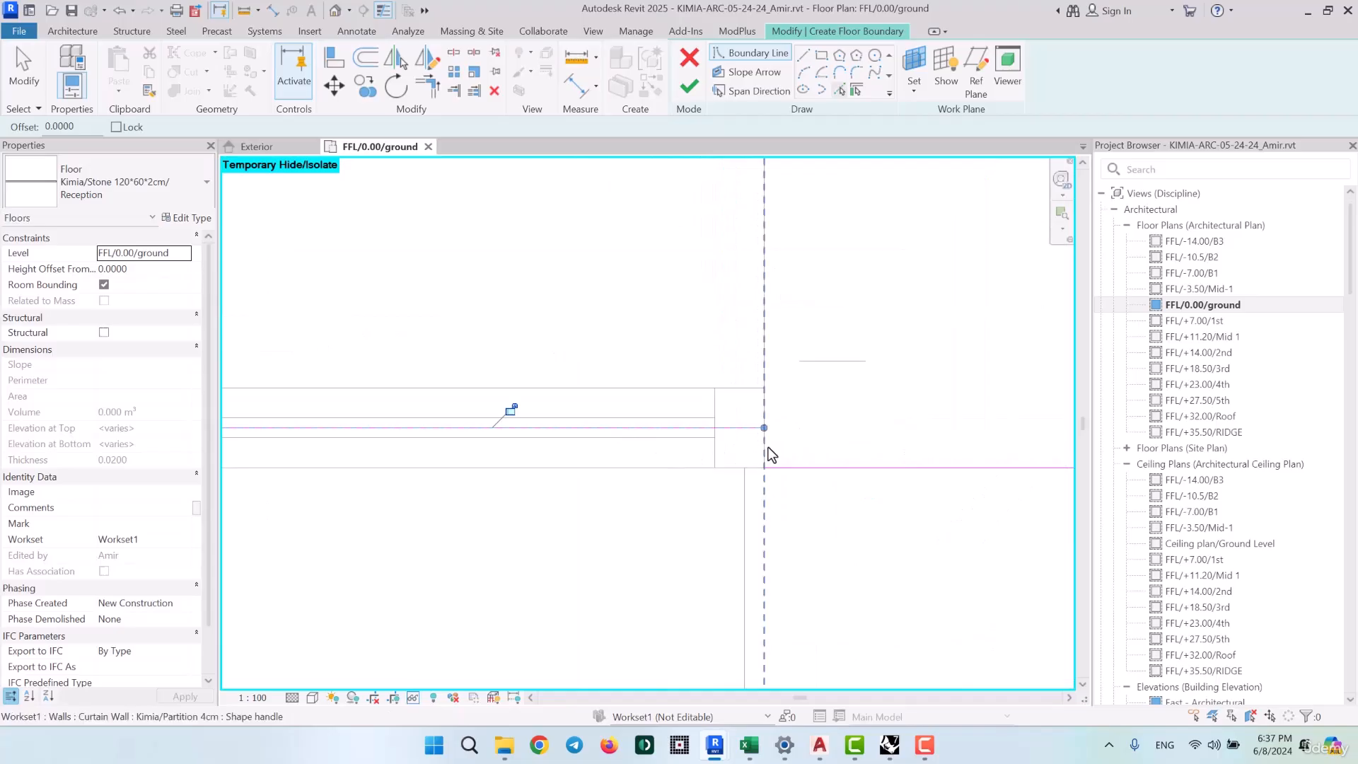
scroll(881, 378, "down", 6)
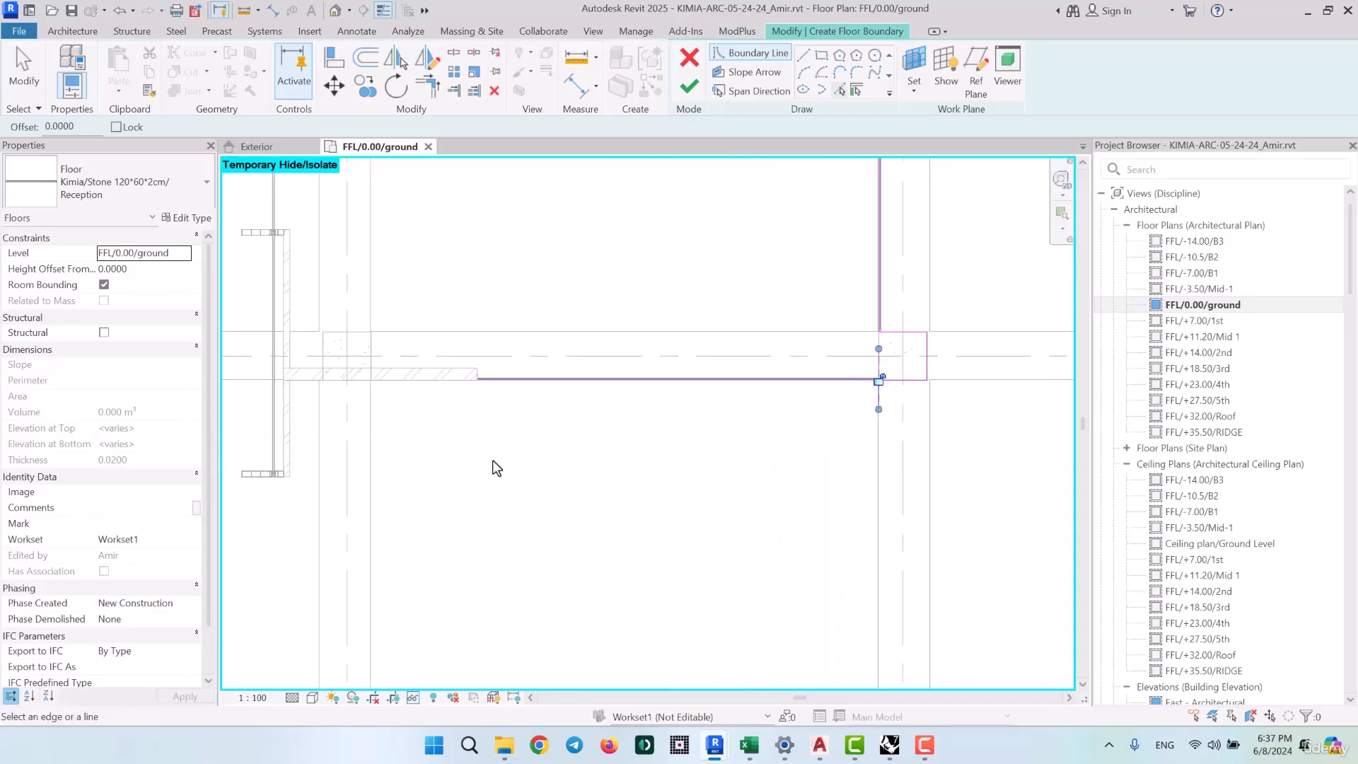
Pick the lower face and the end face of the hatched 20cm Lika wall left of the partition as boundary lines
scroll(728, 411, "up", 5)
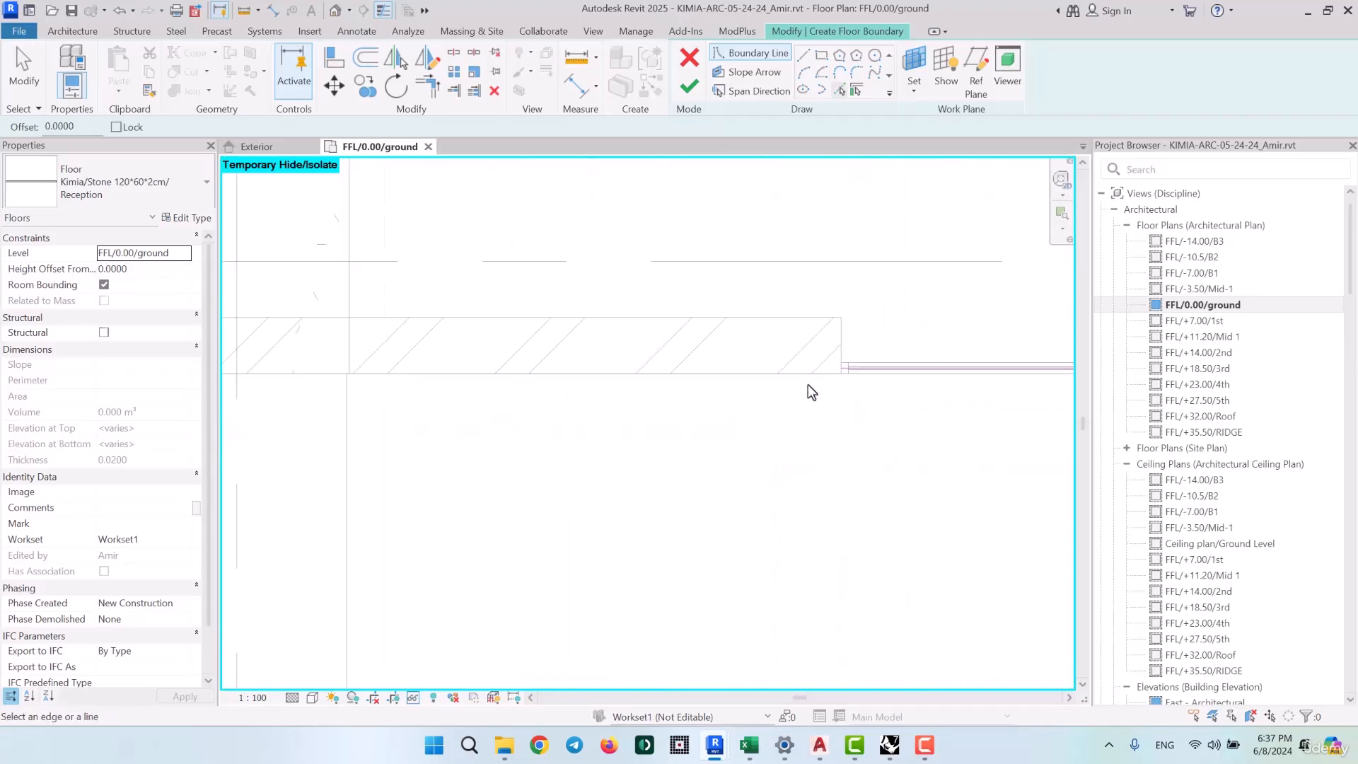
left_click(796, 376)
scroll(847, 365, "up", 6)
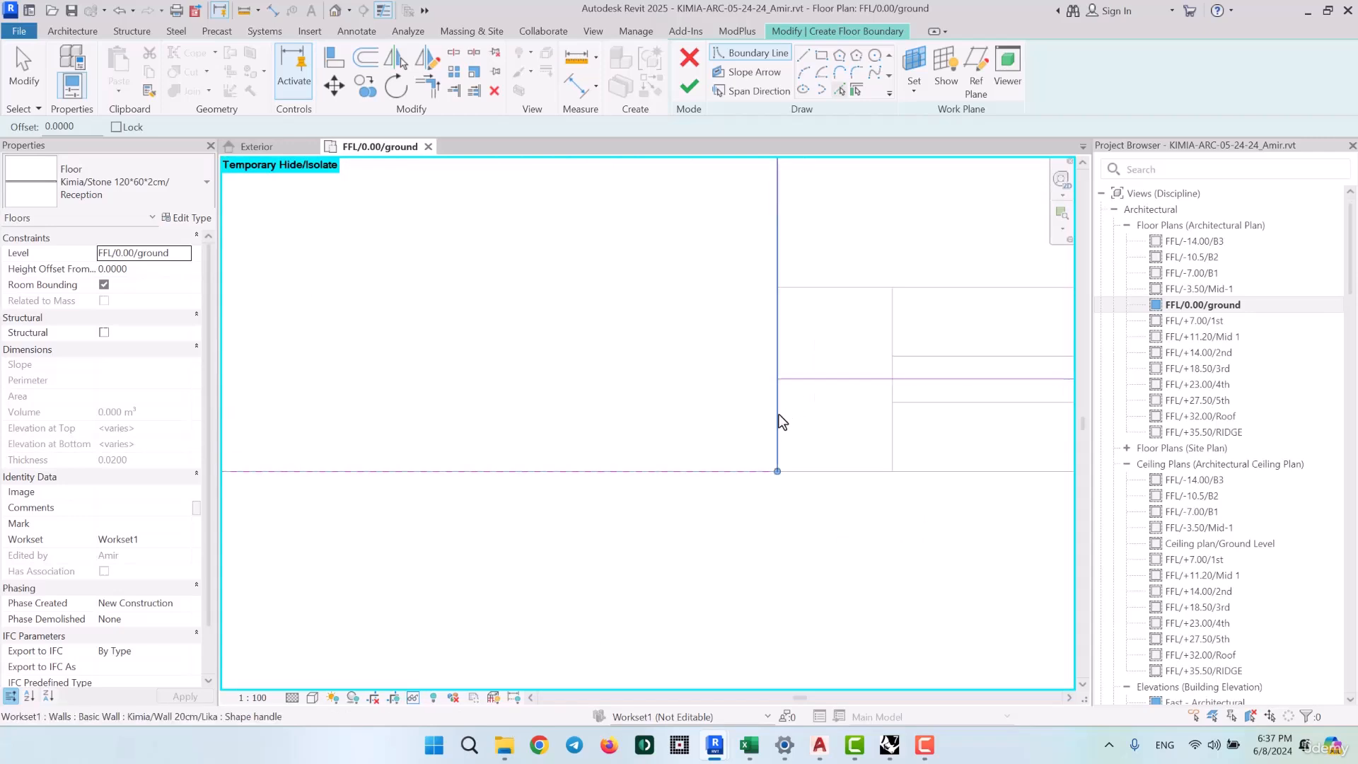
left_click(778, 414)
scroll(711, 401, "down", 10)
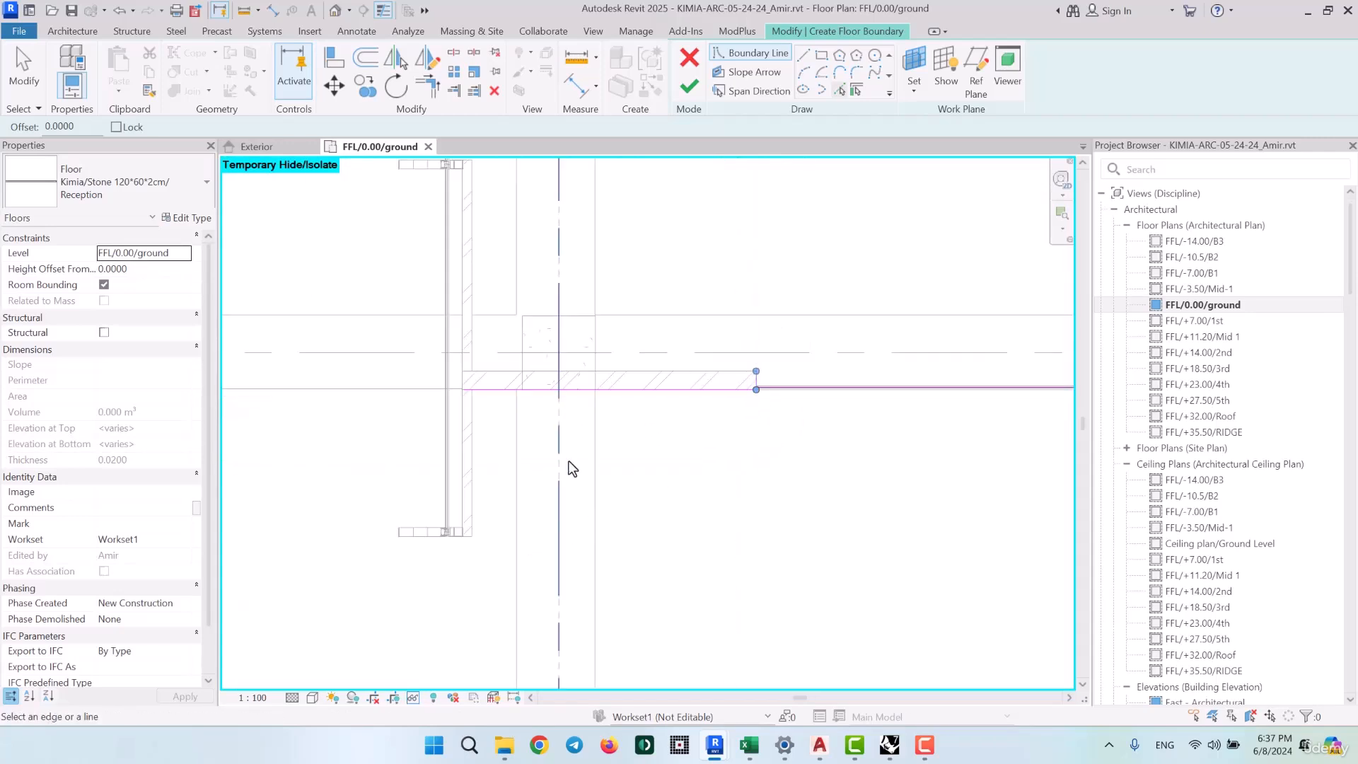
Pick the inner face of the short vertical wall along the left facade as a boundary line
middle_click_drag(569, 461, 617, 311)
scroll(545, 232, "up", 2)
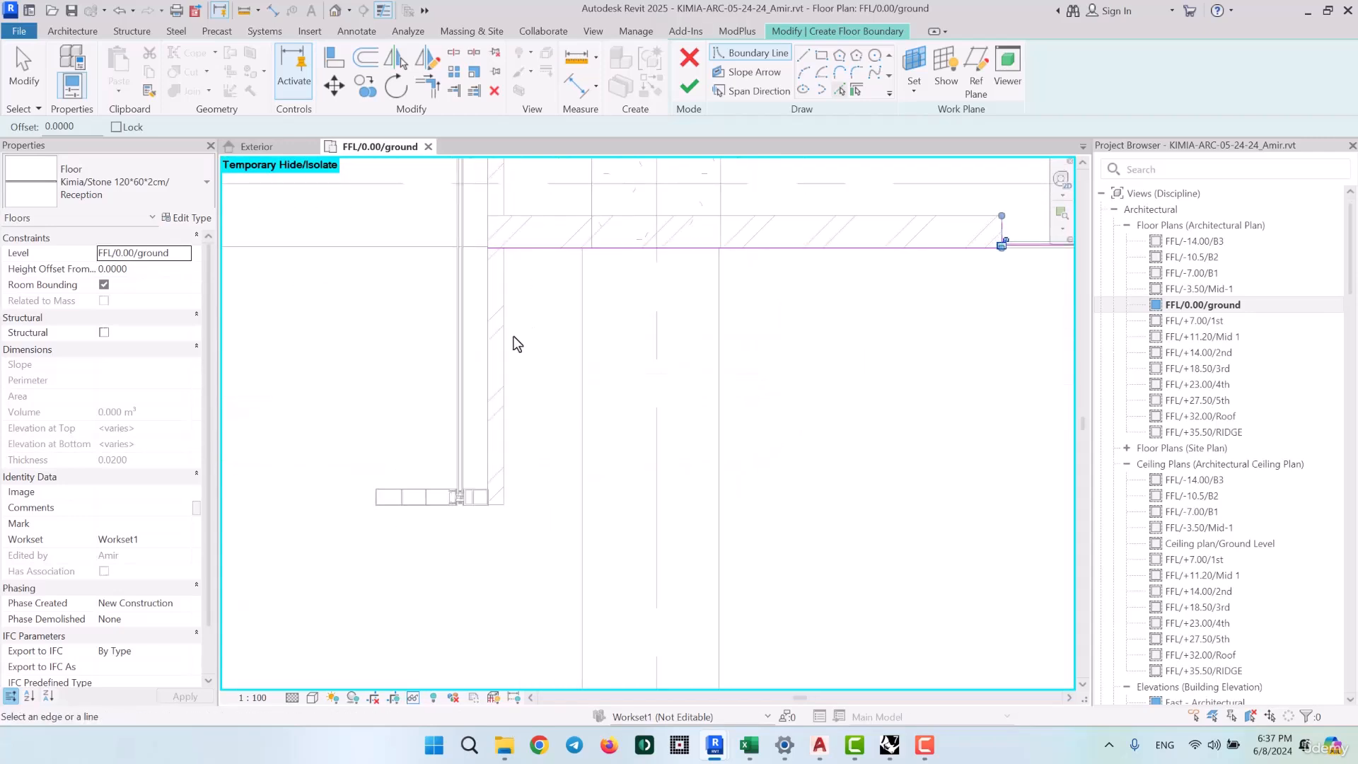
left_click(505, 332)
middle_click_drag(617, 474, 609, 296)
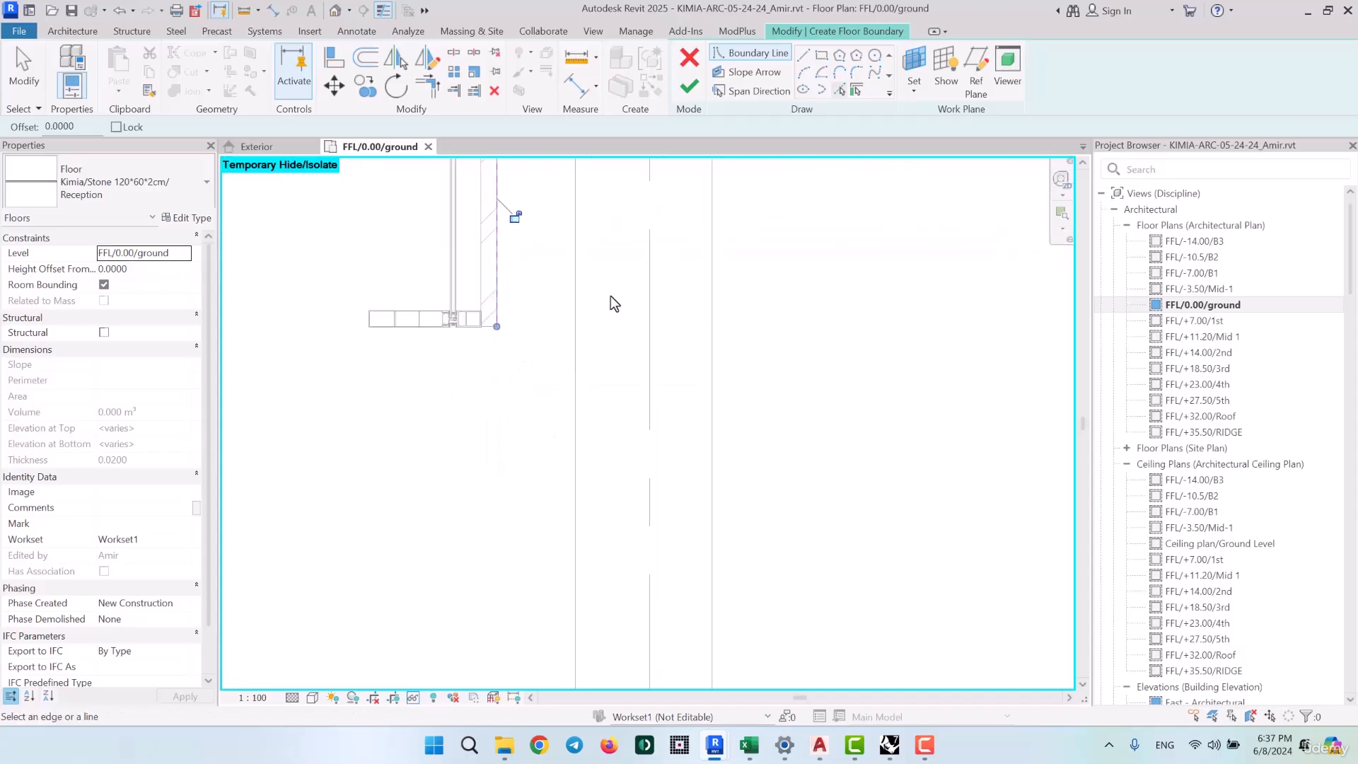
Pick the upper face and end face of the lower left horizontal wall and the centreline of its adjoining partition as boundary lines
scroll(610, 295, "down", 4)
middle_click_drag(665, 567, 624, 534)
scroll(673, 474, "up", 3)
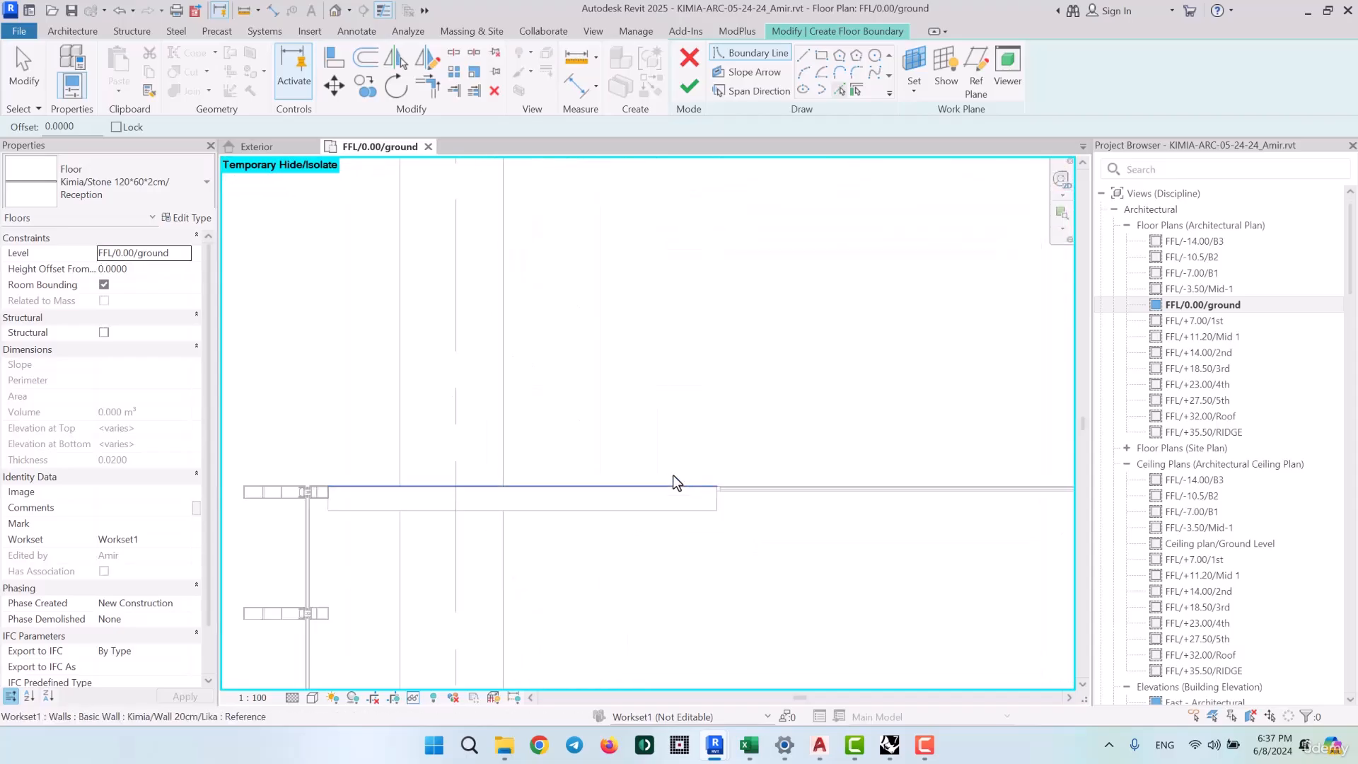
scroll(673, 474, "up", 3)
left_click(689, 497)
scroll(798, 506, "up", 3)
scroll(724, 498, "up", 5)
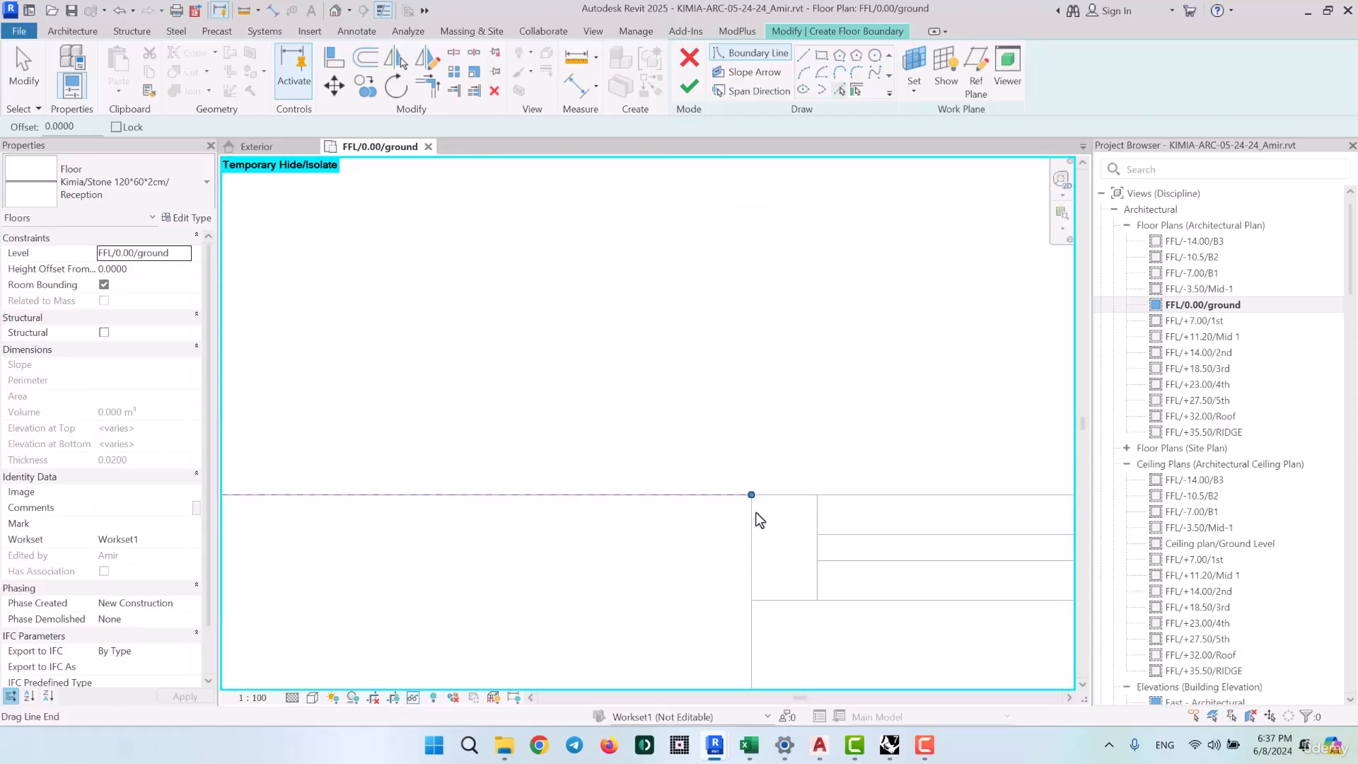
scroll(516, 446, "down", 5)
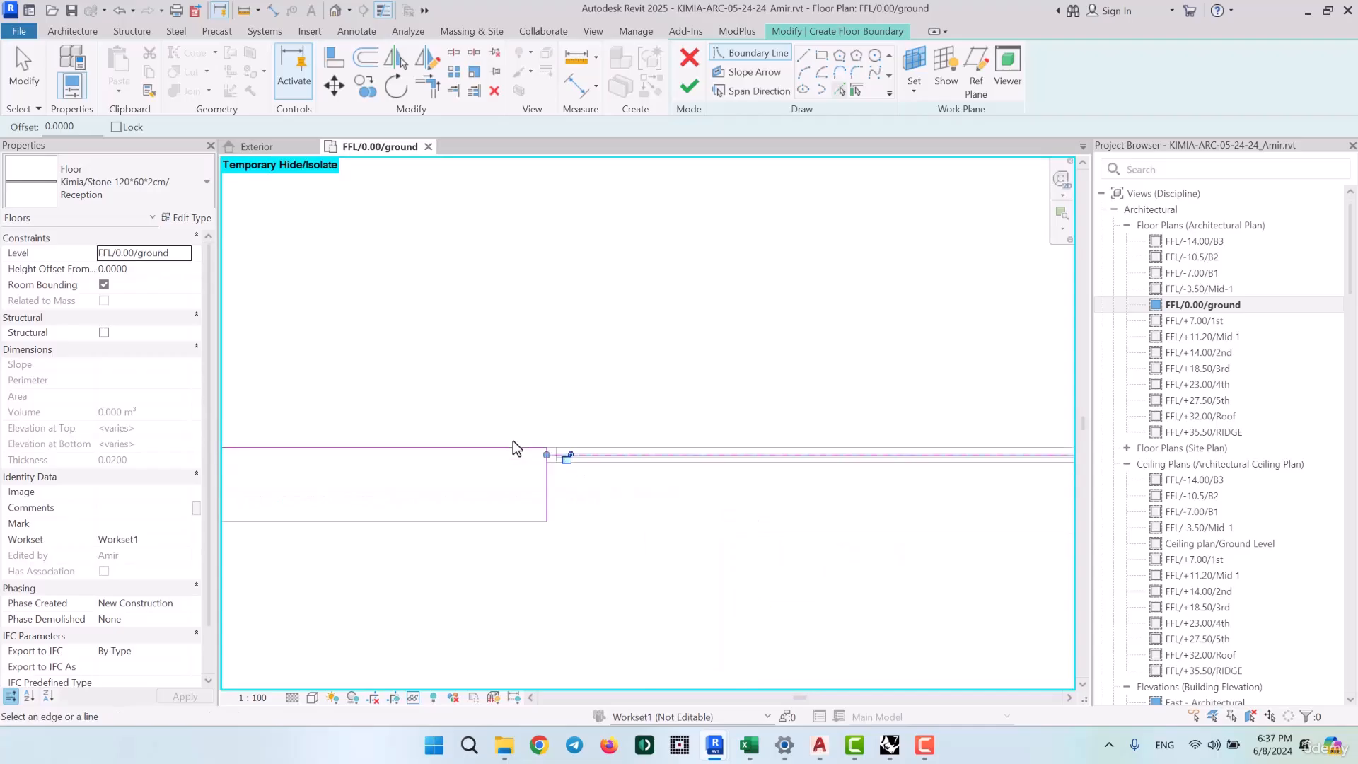
scroll(515, 447, "down", 5)
middle_click_drag(776, 491, 696, 436)
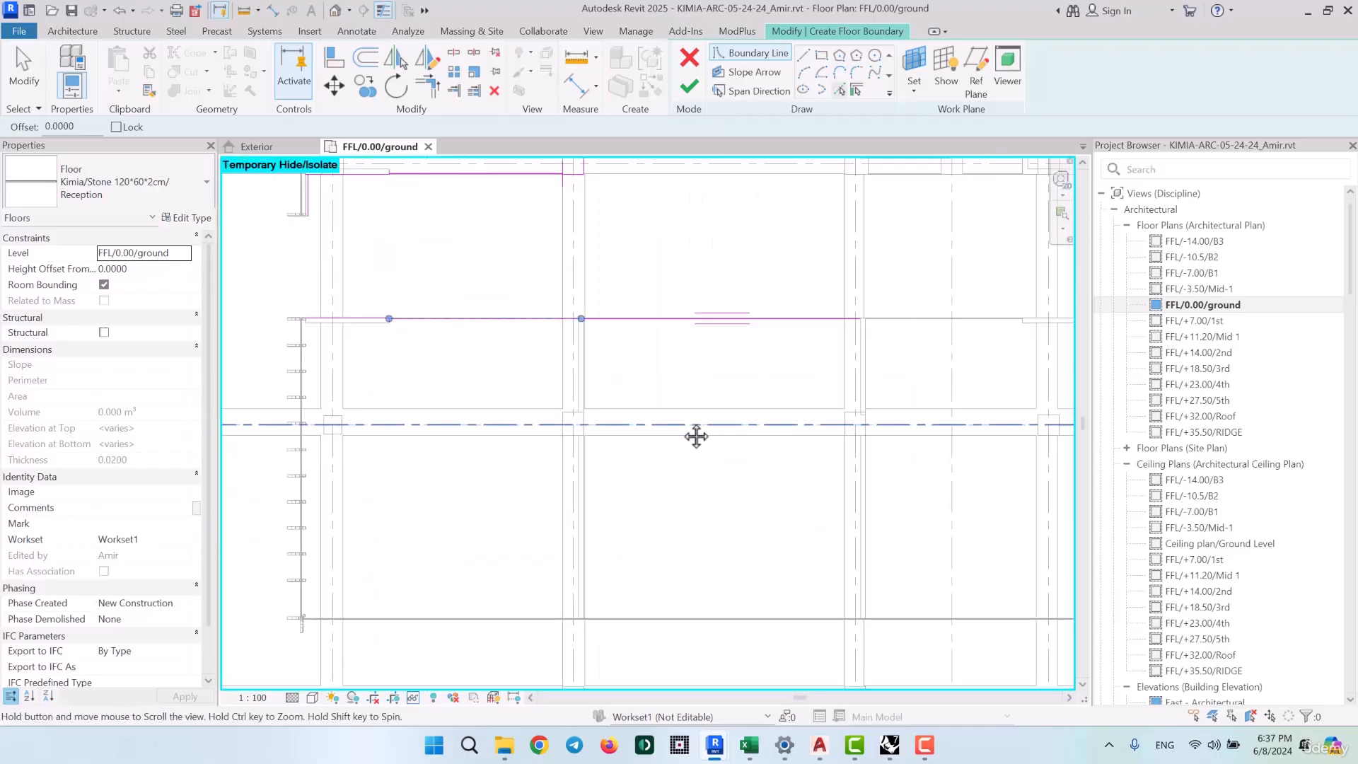
Pick the end and both side faces of the vertical wall right of the middle bay, plus the centreline of the next partition
scroll(630, 291, "up", 2)
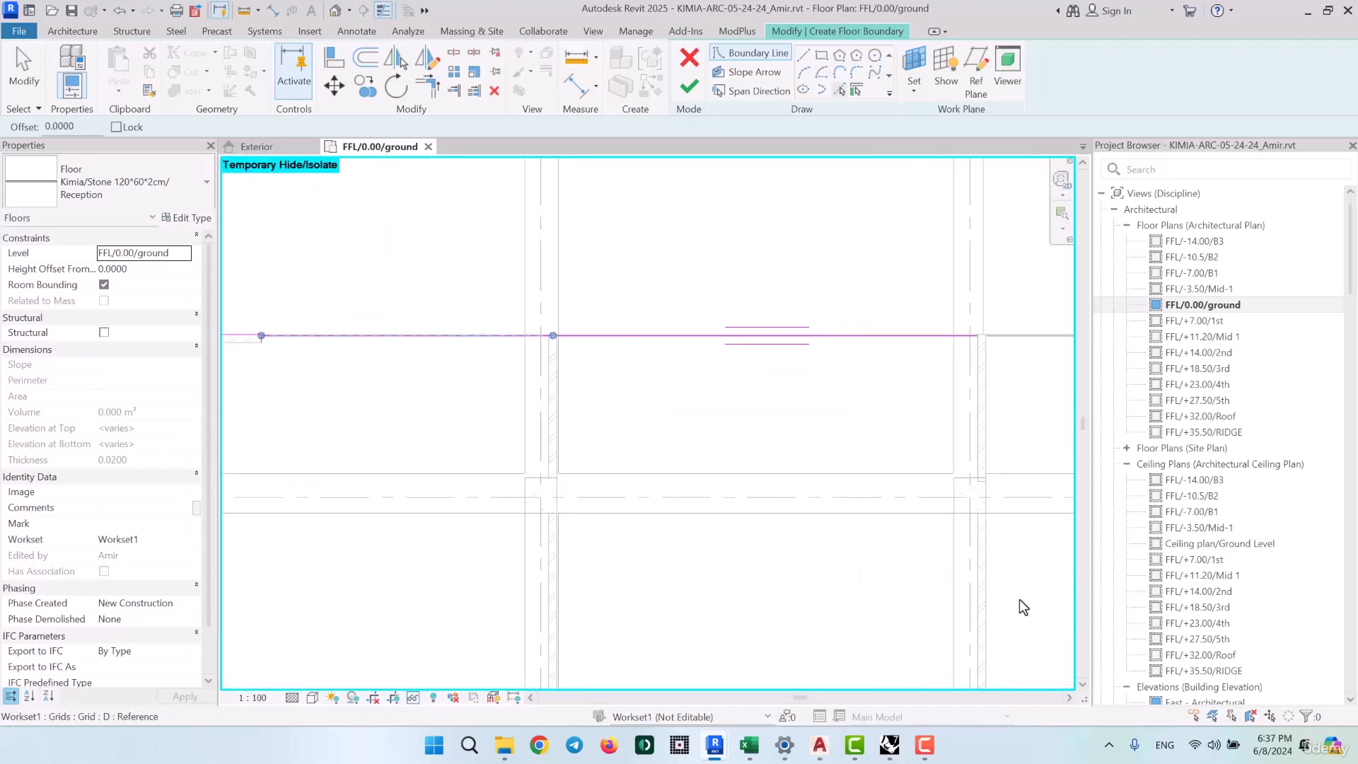
scroll(794, 576, "up", 1)
middle_click_drag(794, 575, 742, 386)
middle_click_drag(675, 300, 682, 525)
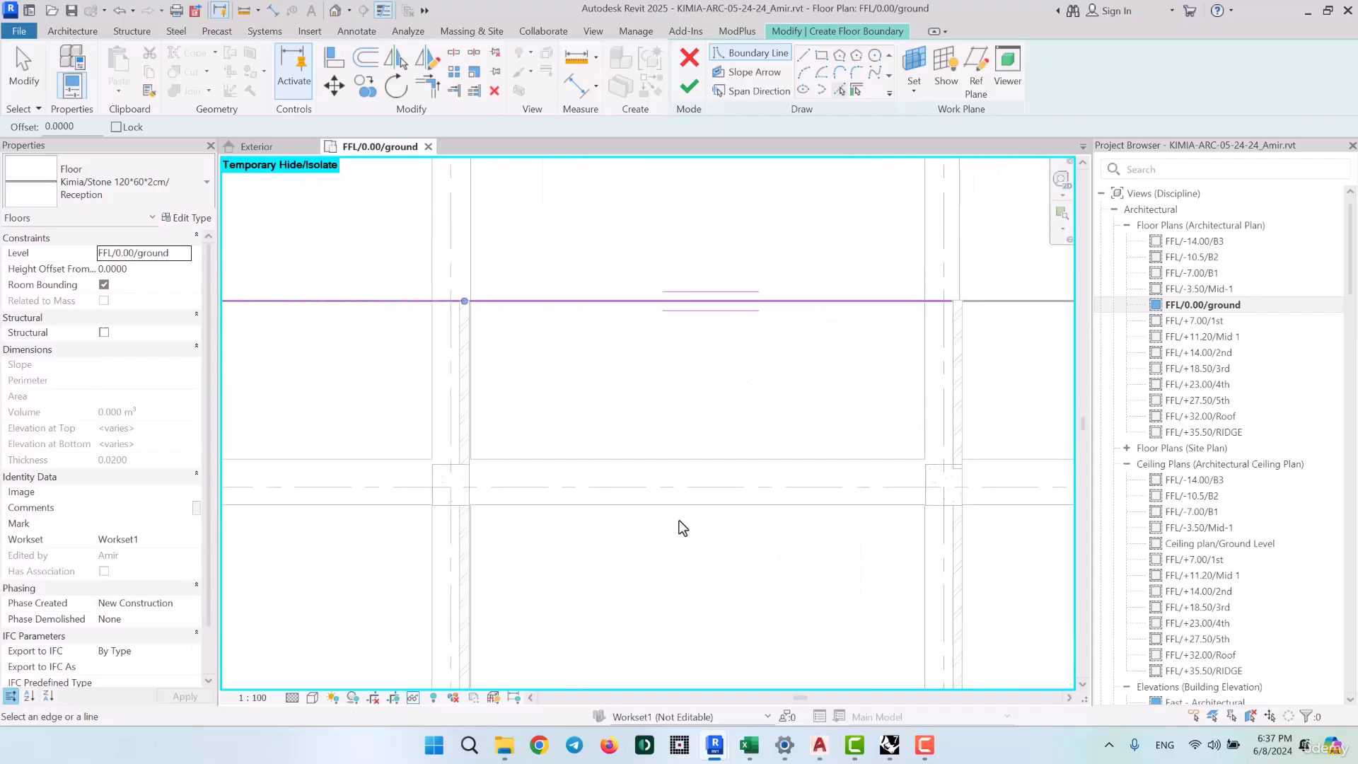
middle_click_drag(671, 368, 607, 454)
scroll(416, 375, "up", 3)
scroll(456, 422, "up", 2)
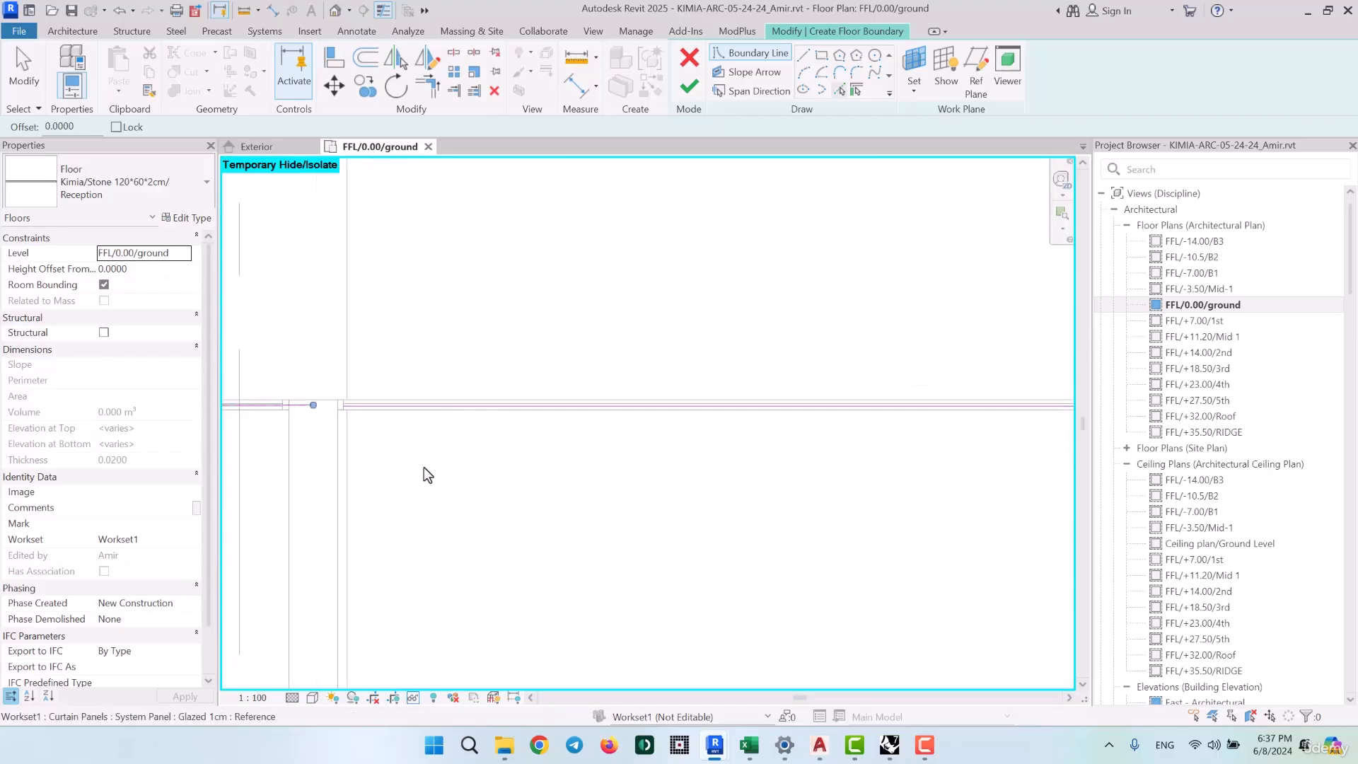
scroll(303, 451, "down", 4)
middle_click_drag(775, 485, 361, 458)
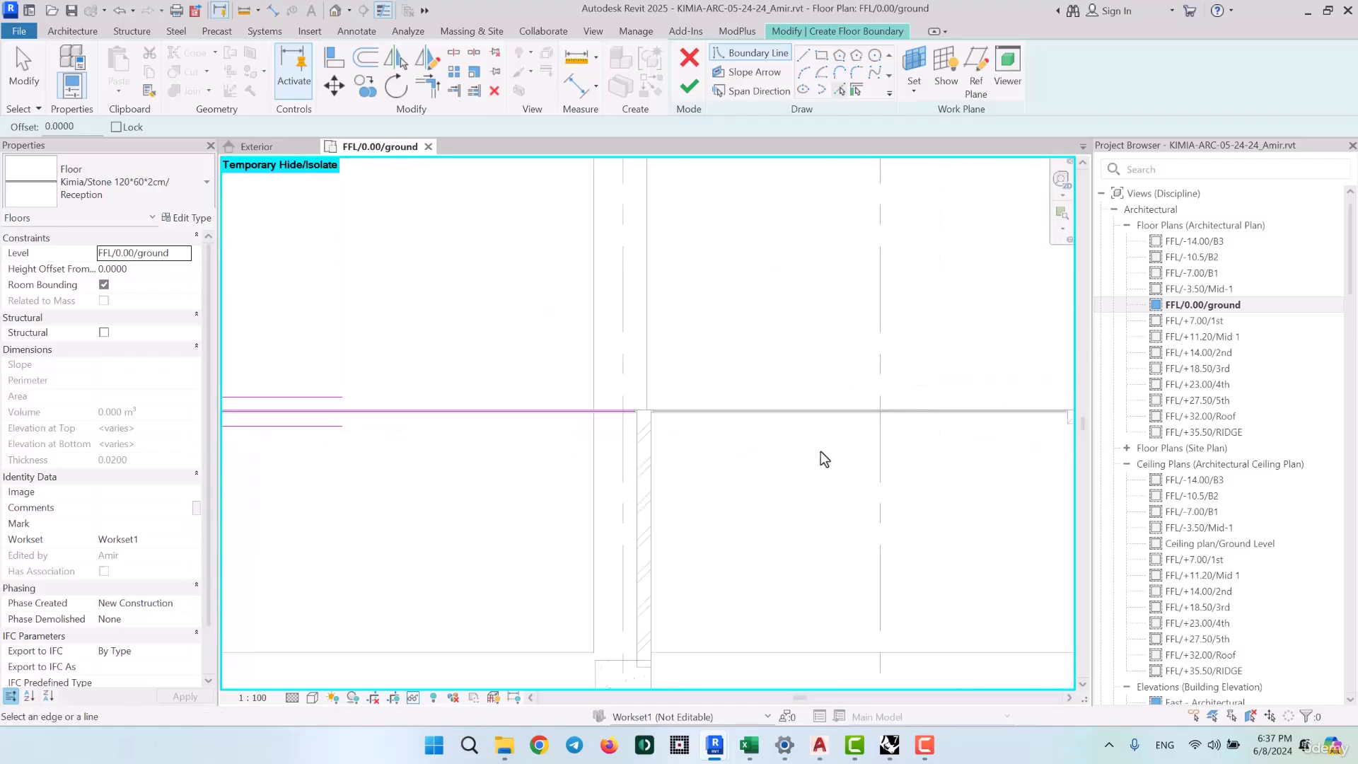
scroll(646, 393, "up", 2)
scroll(637, 425, "down", 3)
scroll(570, 400, "up", 3)
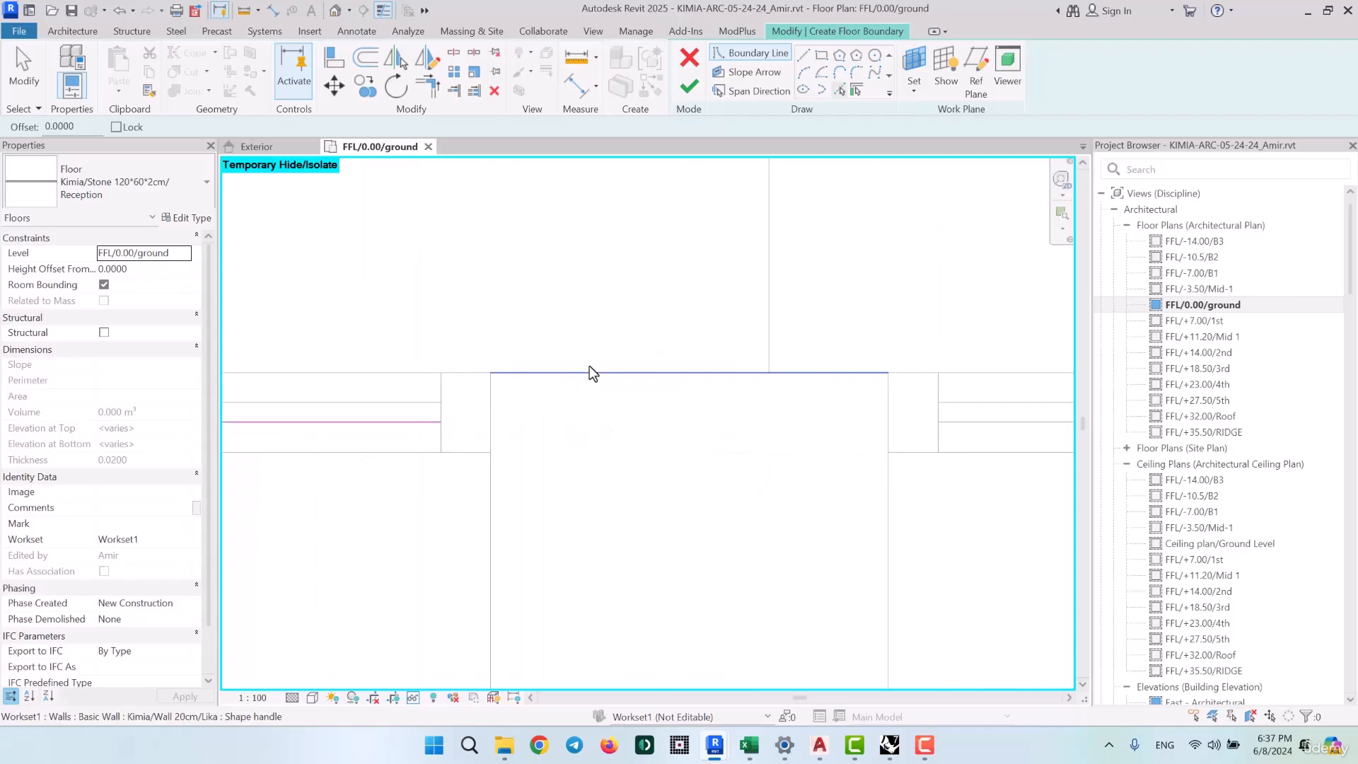
left_click(588, 368)
left_click(493, 396)
middle_click_drag(769, 456, 292, 442)
left_click(414, 400)
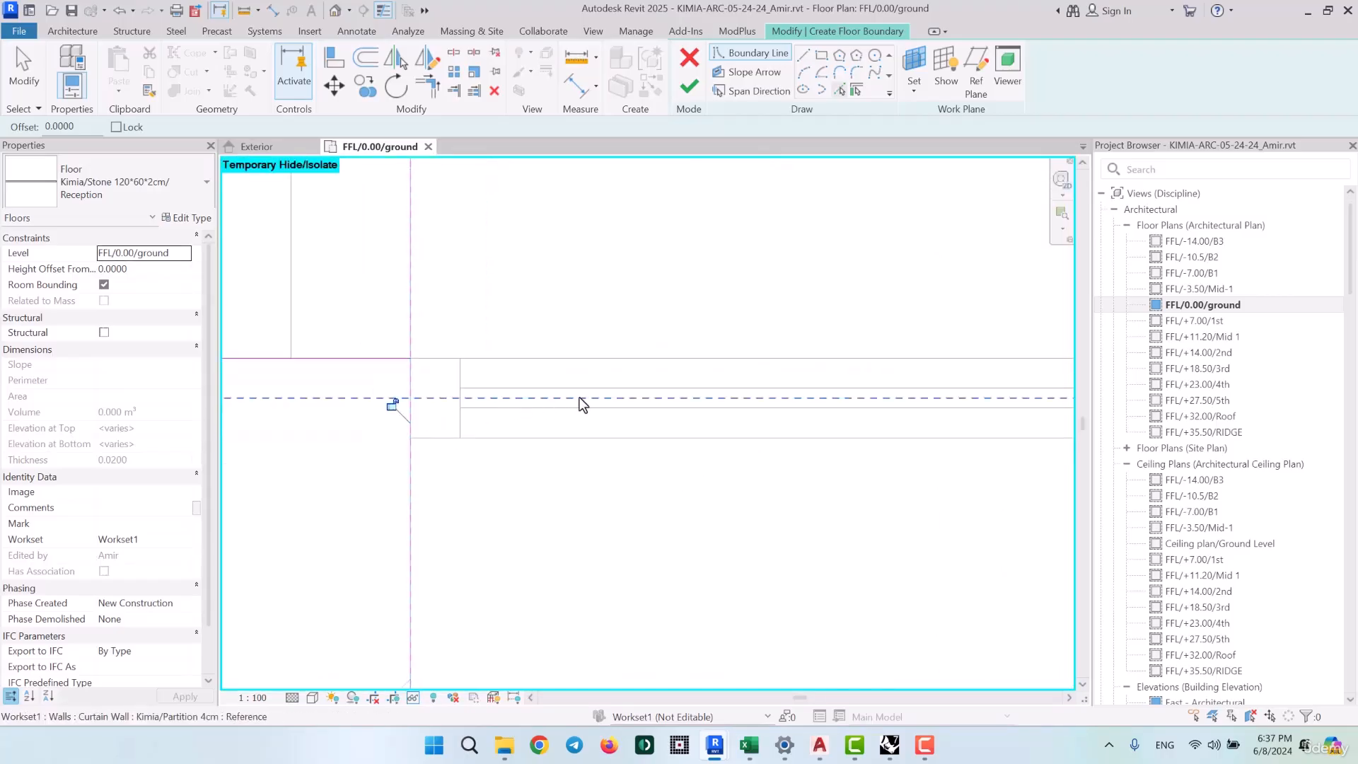
left_click(623, 399)
scroll(332, 425, "down", 8)
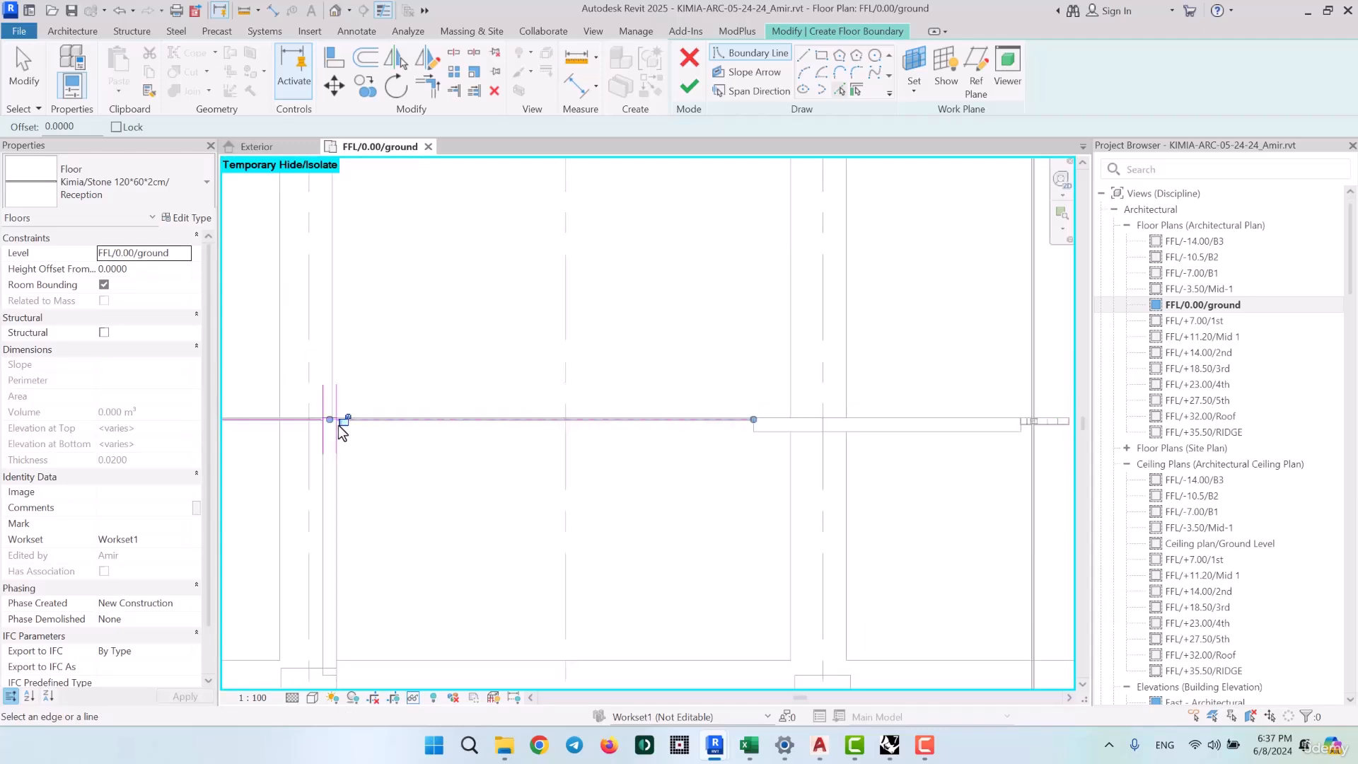
Pick the upper face and end face of the lower right horizontal wall as boundary lines
scroll(525, 418, "up", 3)
scroll(523, 419, "up", 6)
scroll(447, 431, "up", 3)
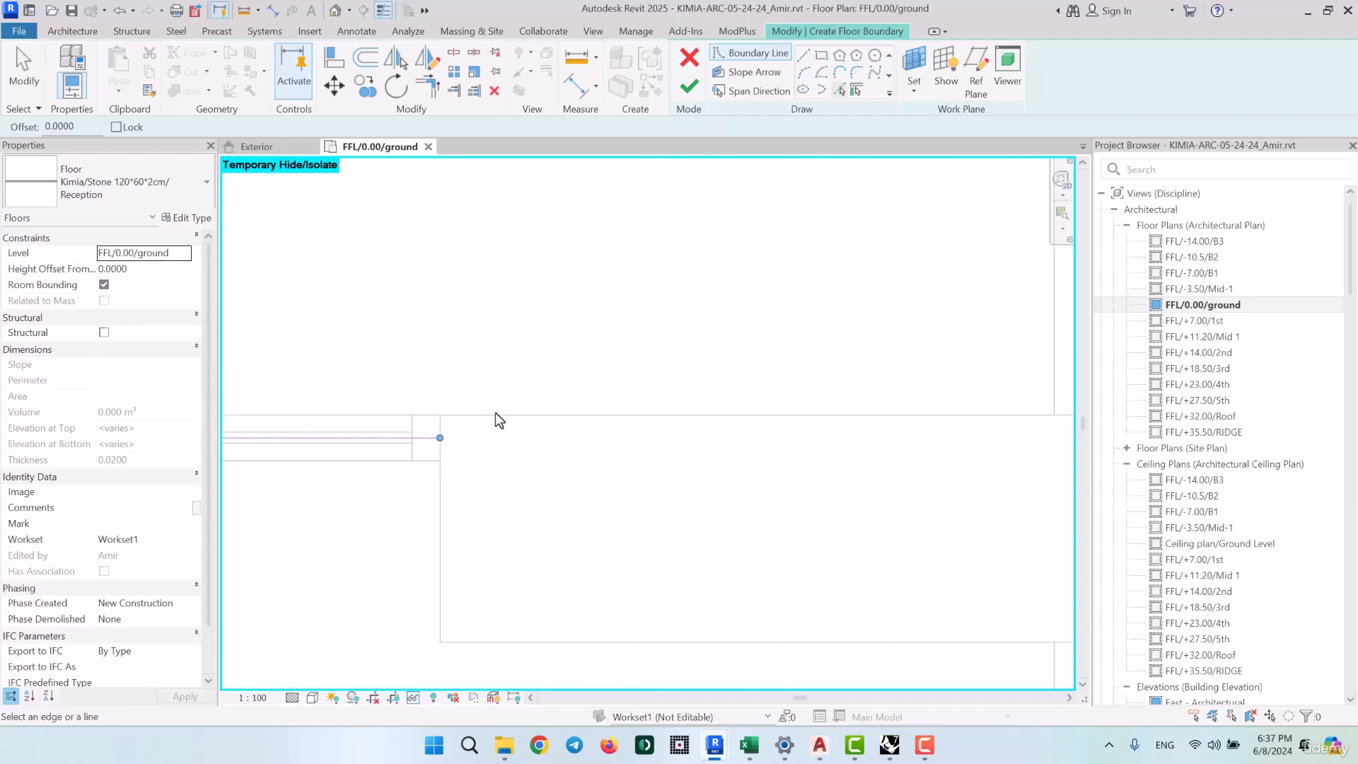
left_click(498, 411)
scroll(444, 425, "up", 3)
left_click(443, 434)
scroll(555, 508, "down", 9)
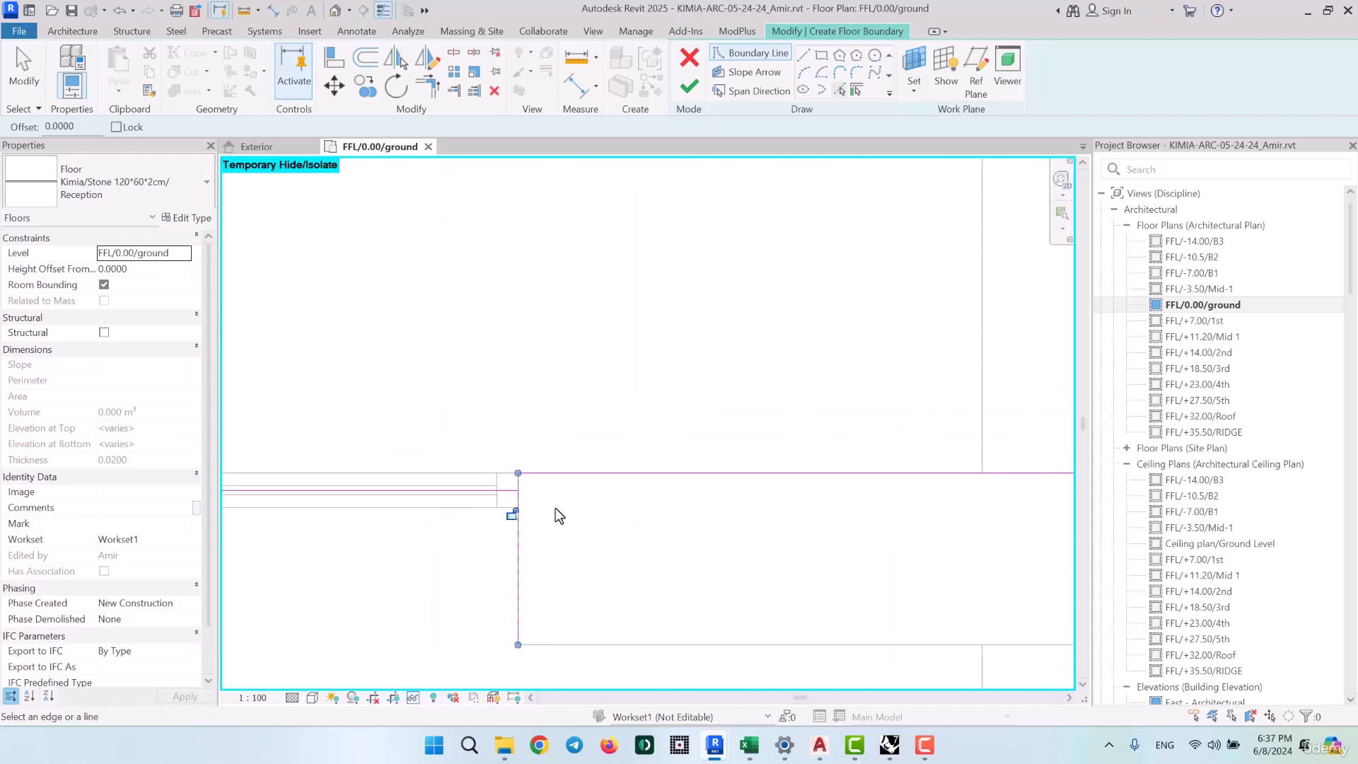
Pick the inner glass face of the right facade's curtain wall as a boundary line
scroll(647, 514, "down", 1)
scroll(870, 504, "up", 3)
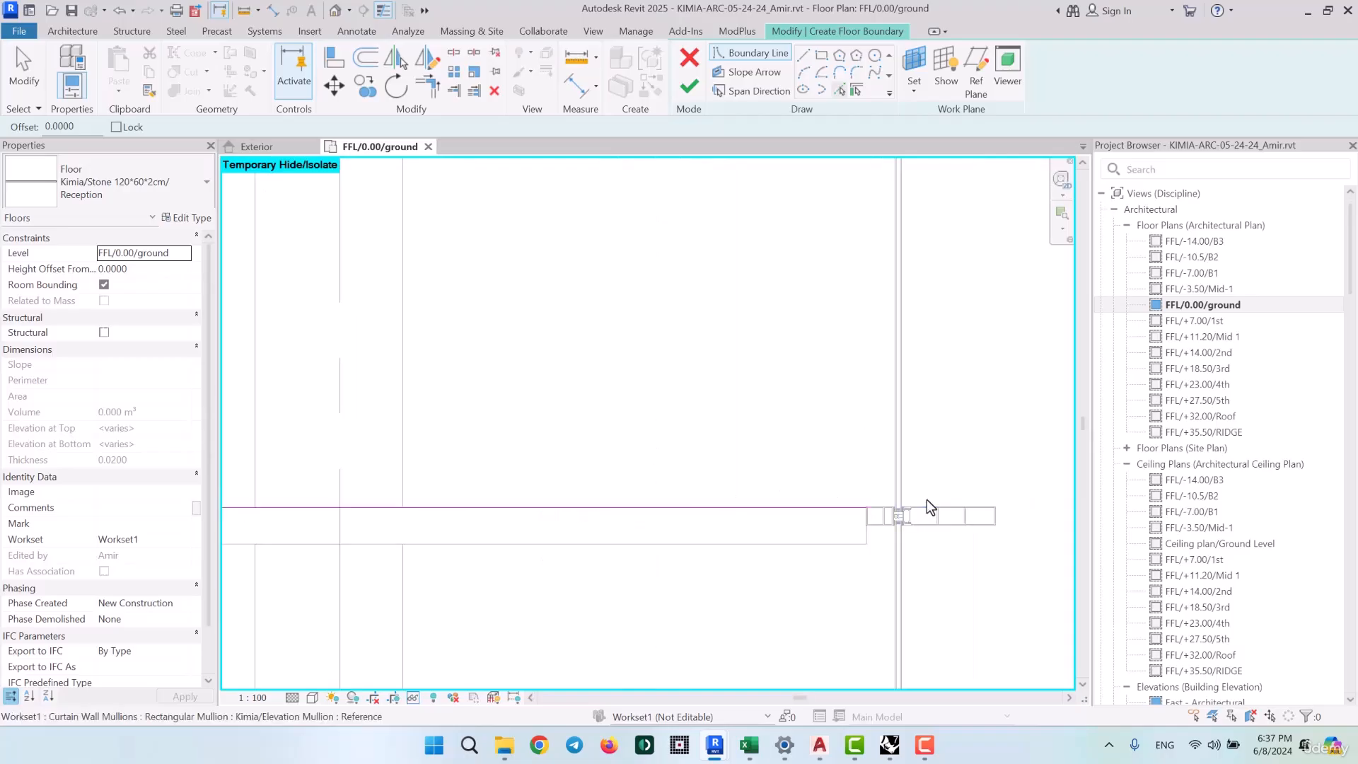
scroll(924, 500, "up", 5)
scroll(815, 513, "up", 2)
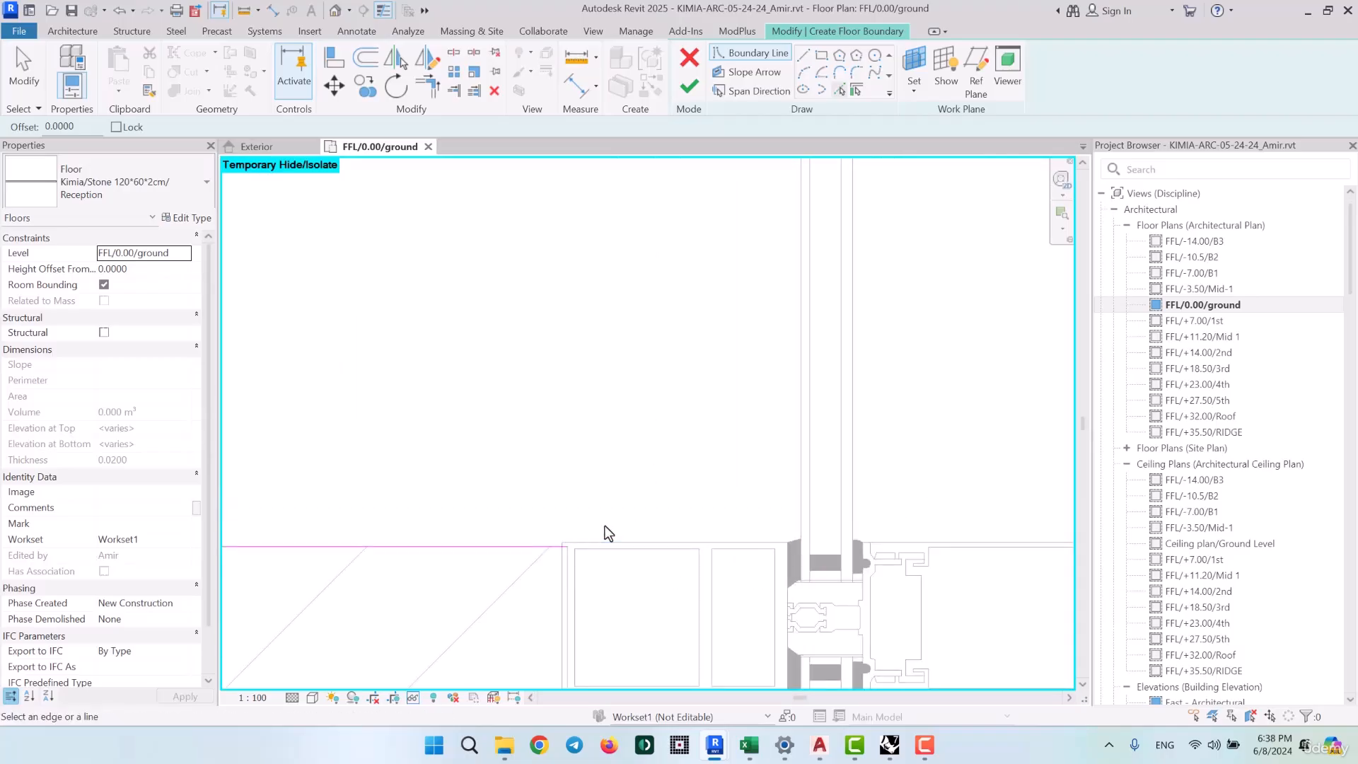
left_click(798, 475)
scroll(765, 548, "down", 3)
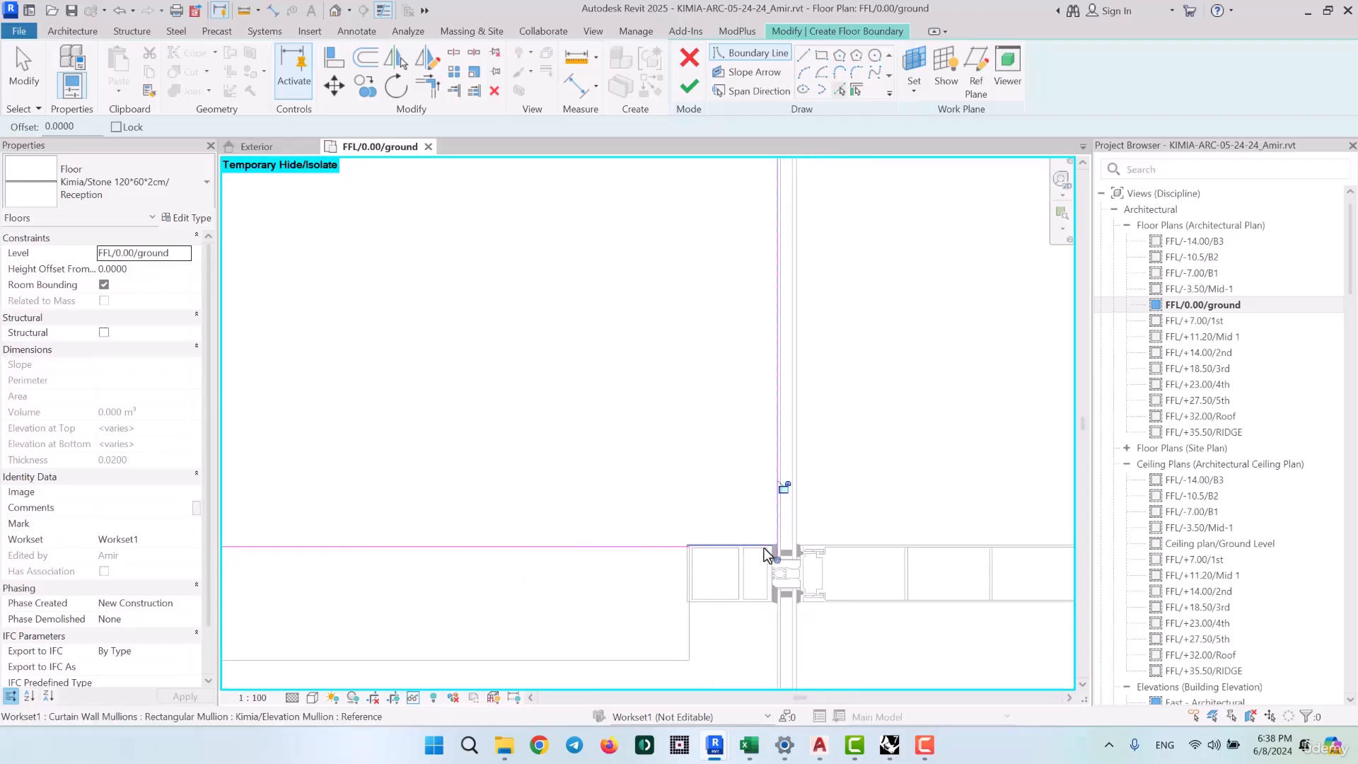
scroll(765, 547, "down", 3)
Pick the inner face of the vertical 10cm Lika wall above the right curtain wall section as a boundary line
middle_click_drag(679, 379, 672, 501)
scroll(737, 447, "up", 5)
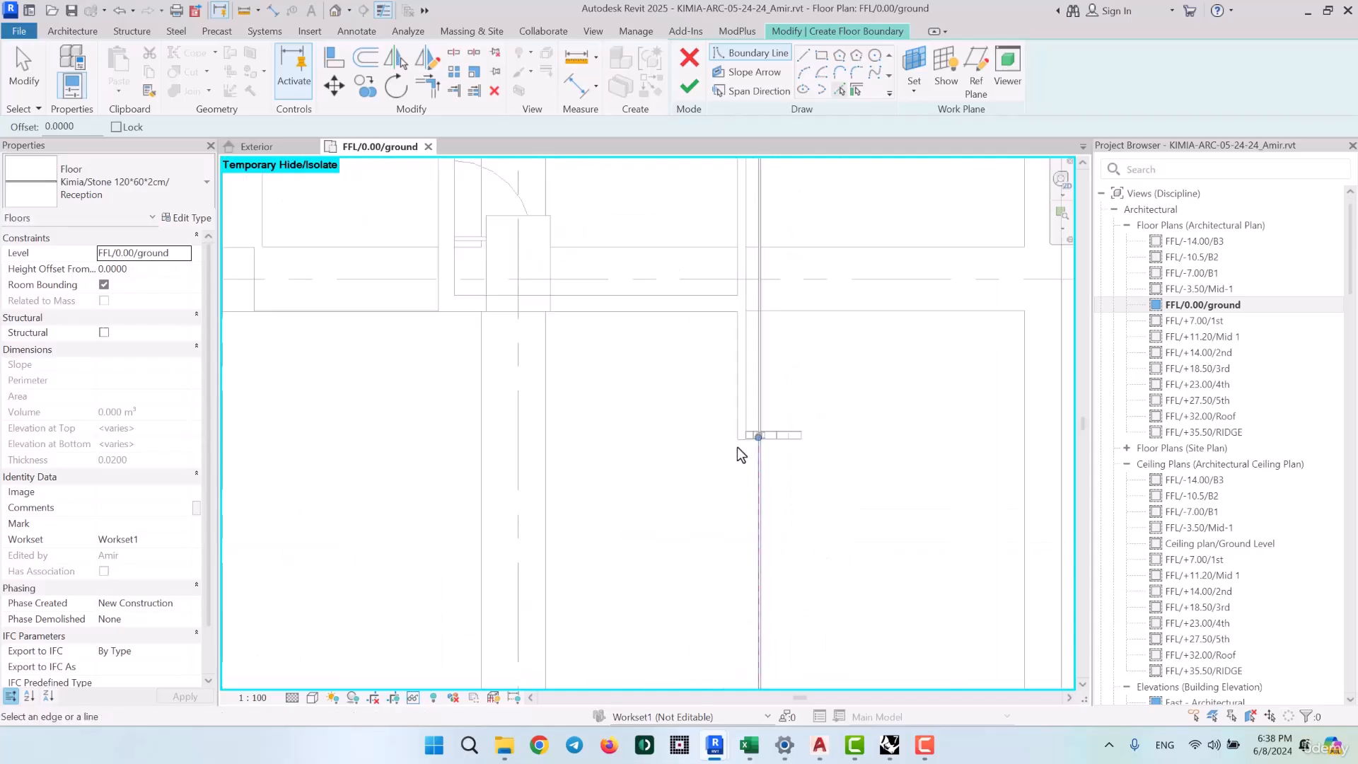
scroll(751, 432, "up", 3)
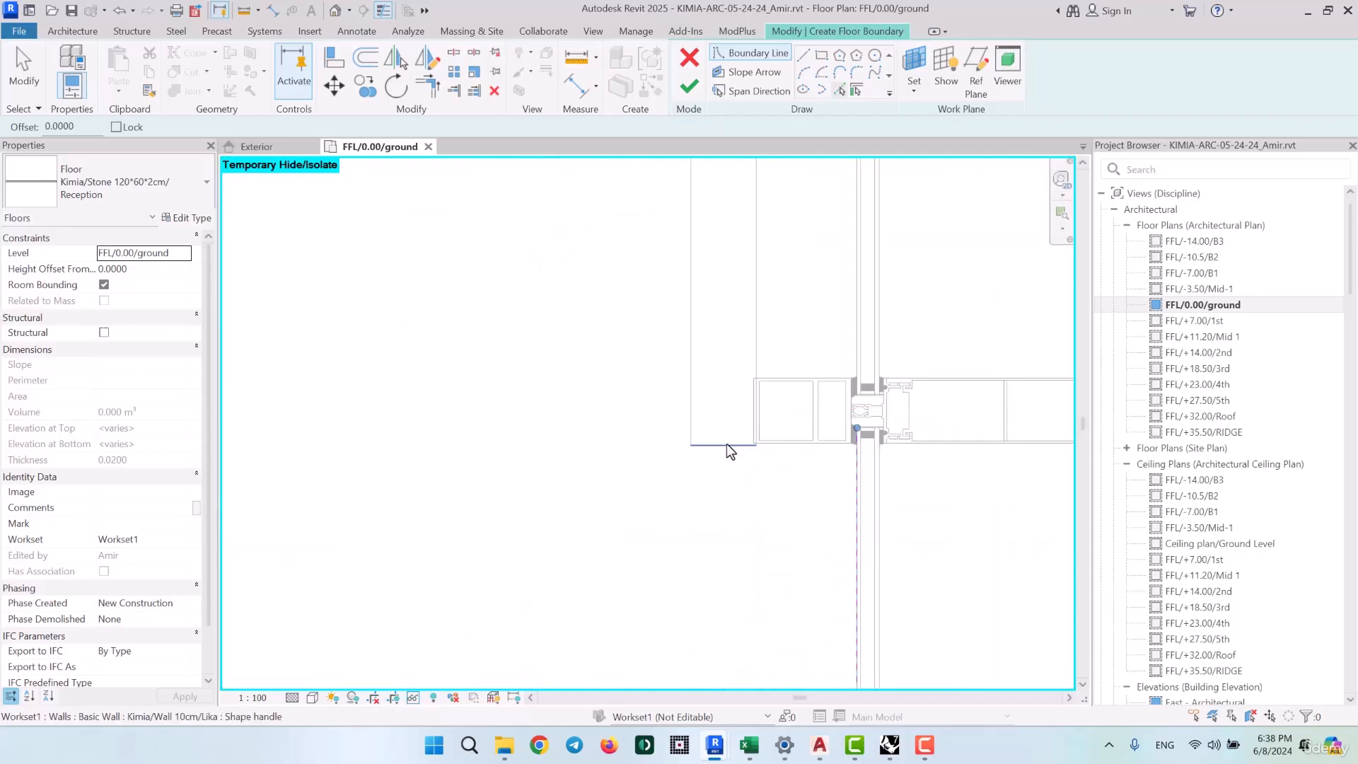
left_click(695, 359)
scroll(792, 508, "down", 4)
middle_click_drag(667, 349, 691, 439)
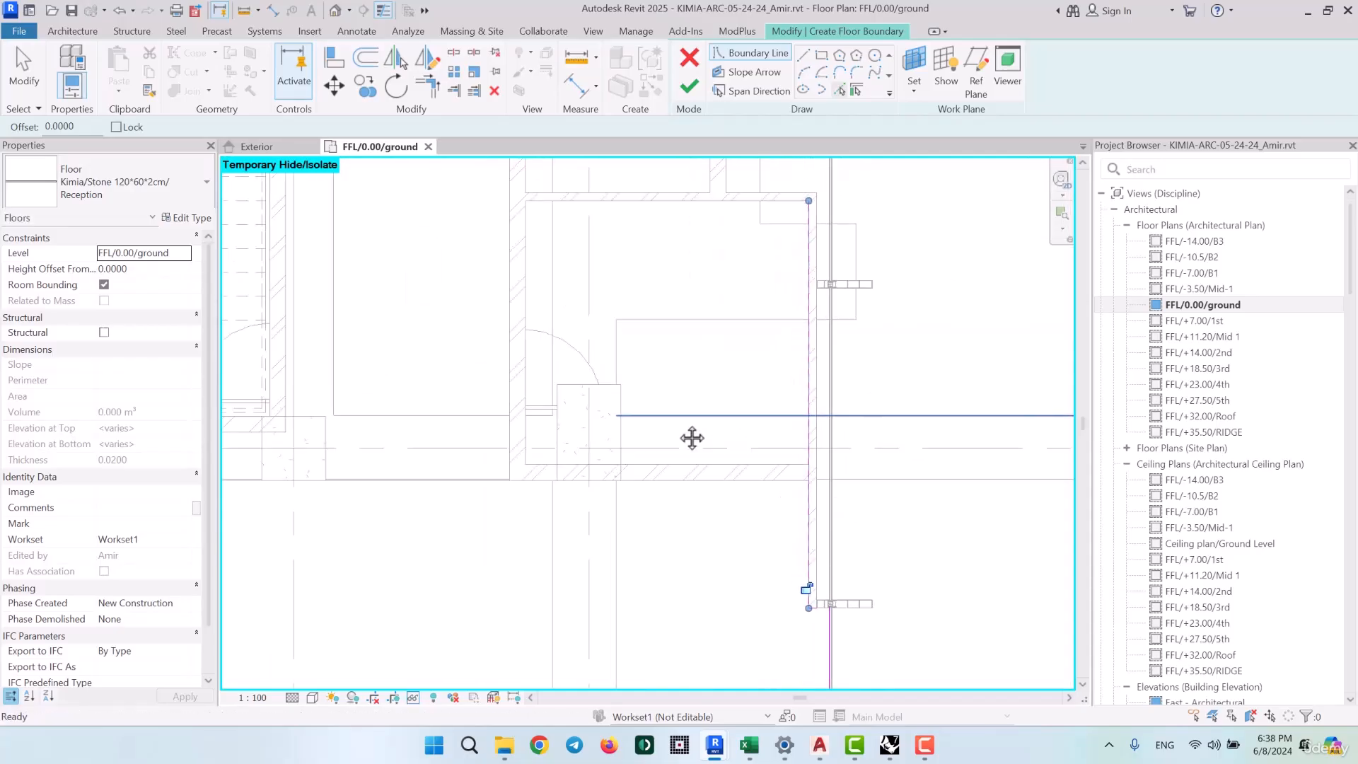
Pick the lower face of the horizontal wall closing the small right-hand room as a boundary line
left_click(735, 486)
middle_click_drag(643, 495, 462, 453)
middle_click_drag(675, 289, 670, 564)
scroll(656, 436, "down", 4)
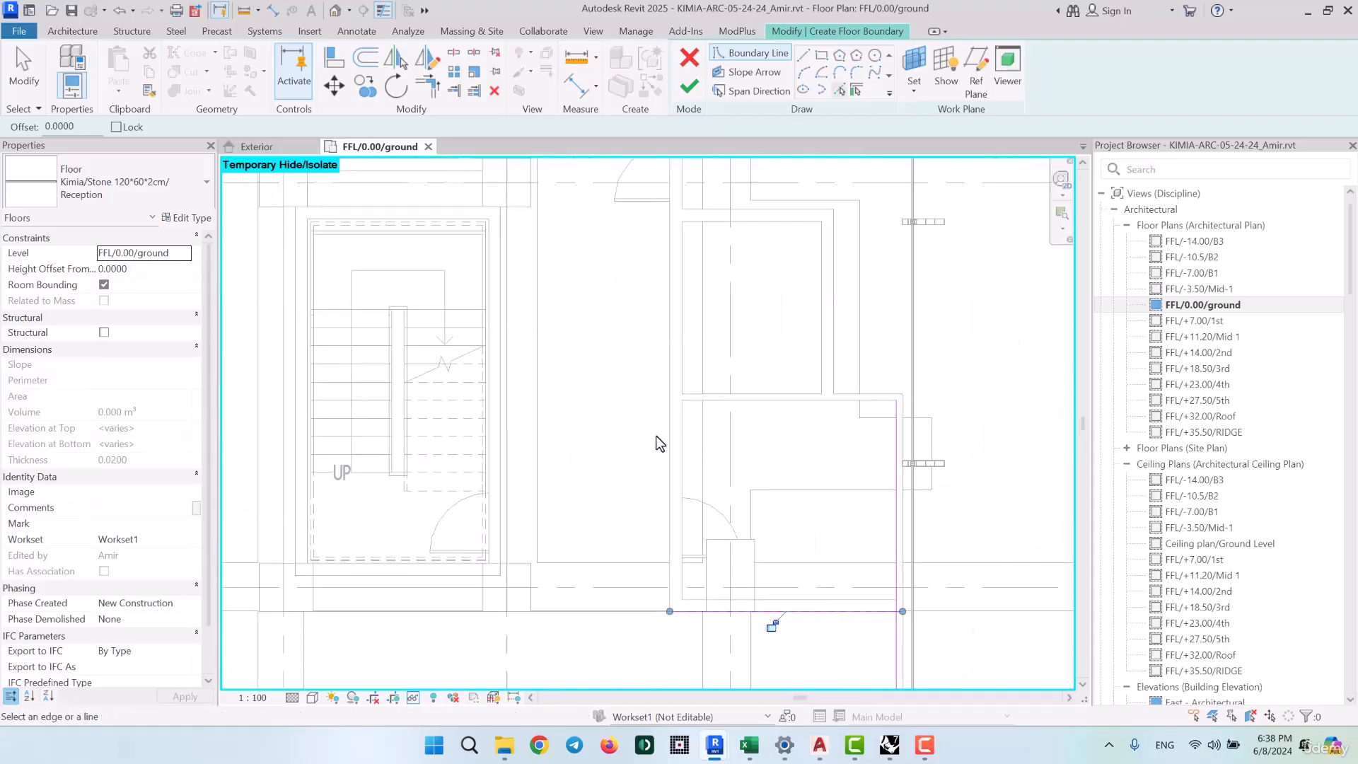
middle_click_drag(579, 451, 610, 448)
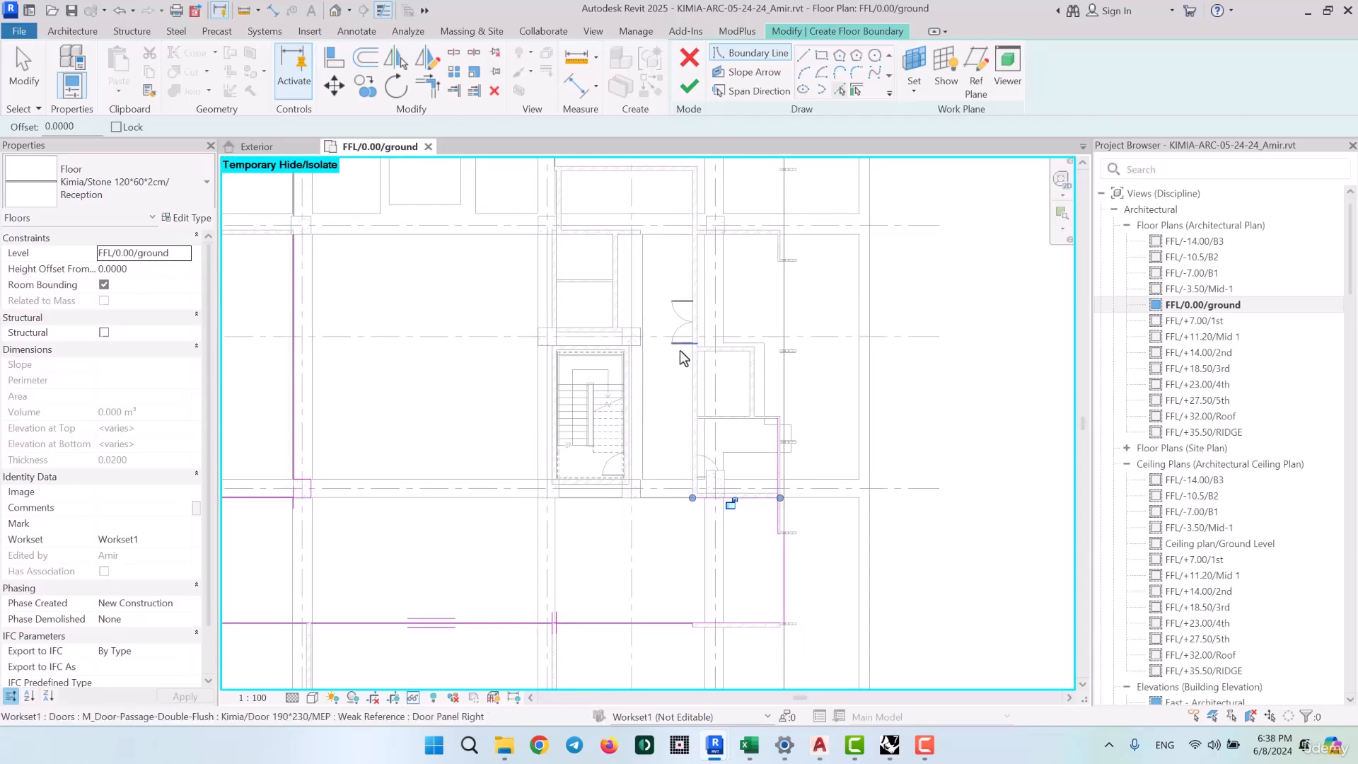
Pick the lower and left outer faces of the staircase's 20cm Lika walls as boundary lines
scroll(651, 527, "up", 4)
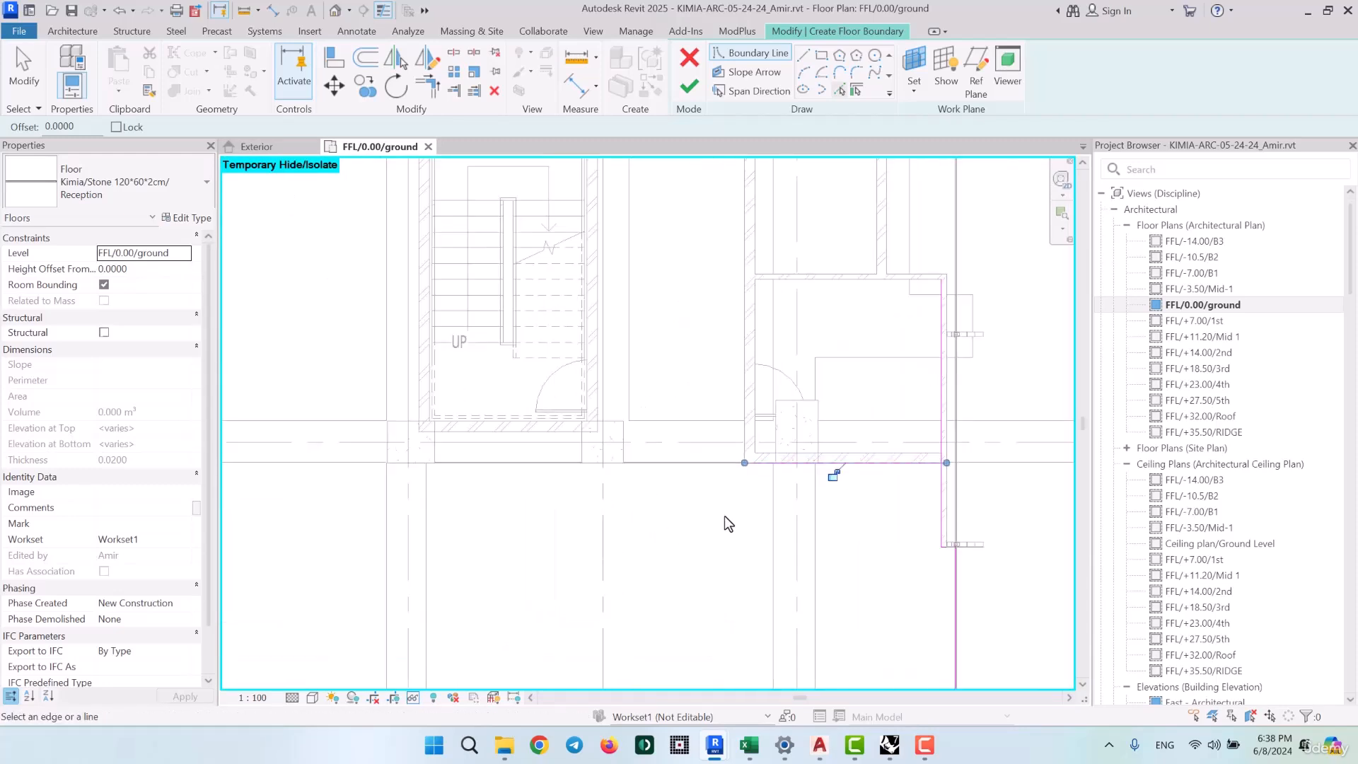
scroll(584, 473, "up", 3)
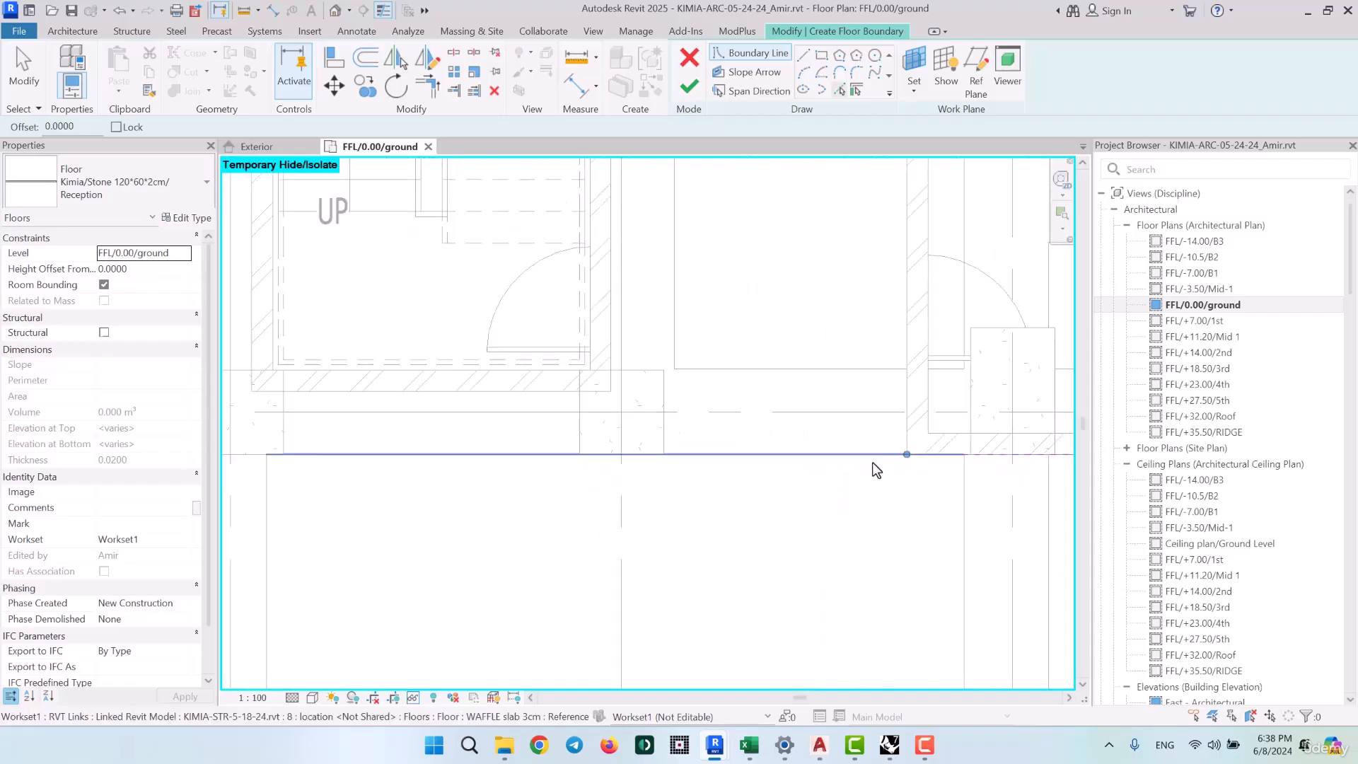
scroll(873, 462, "up", 4)
scroll(956, 494, "down", 5)
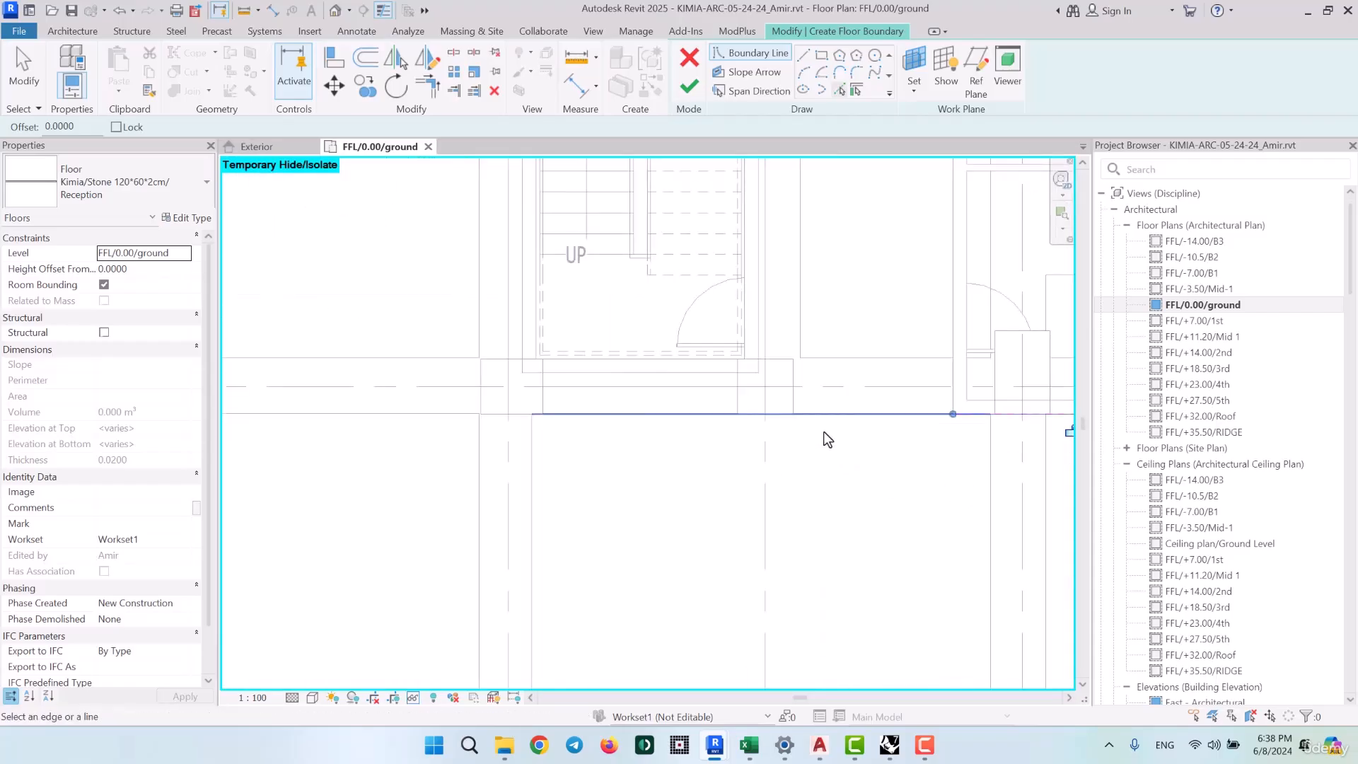
middle_click_drag(822, 494, 636, 496)
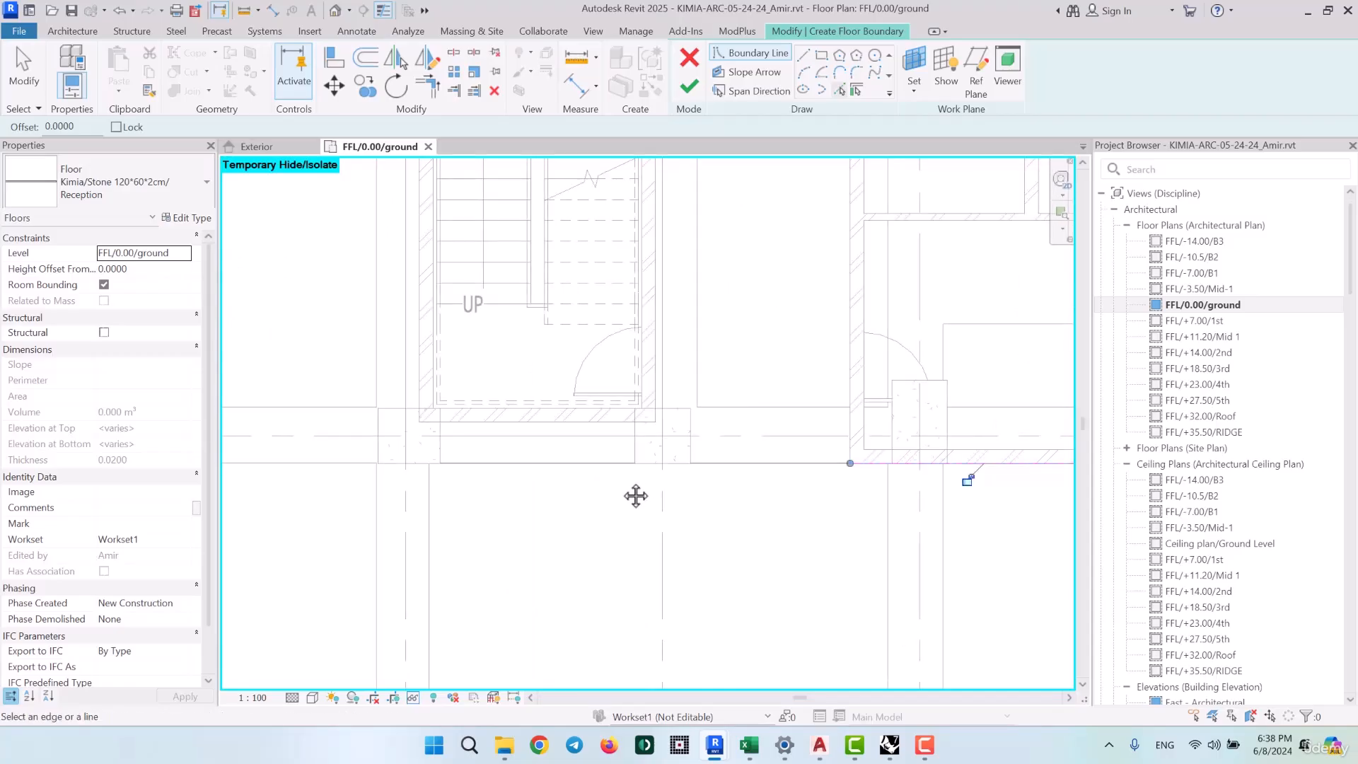
scroll(636, 496, "up", 4)
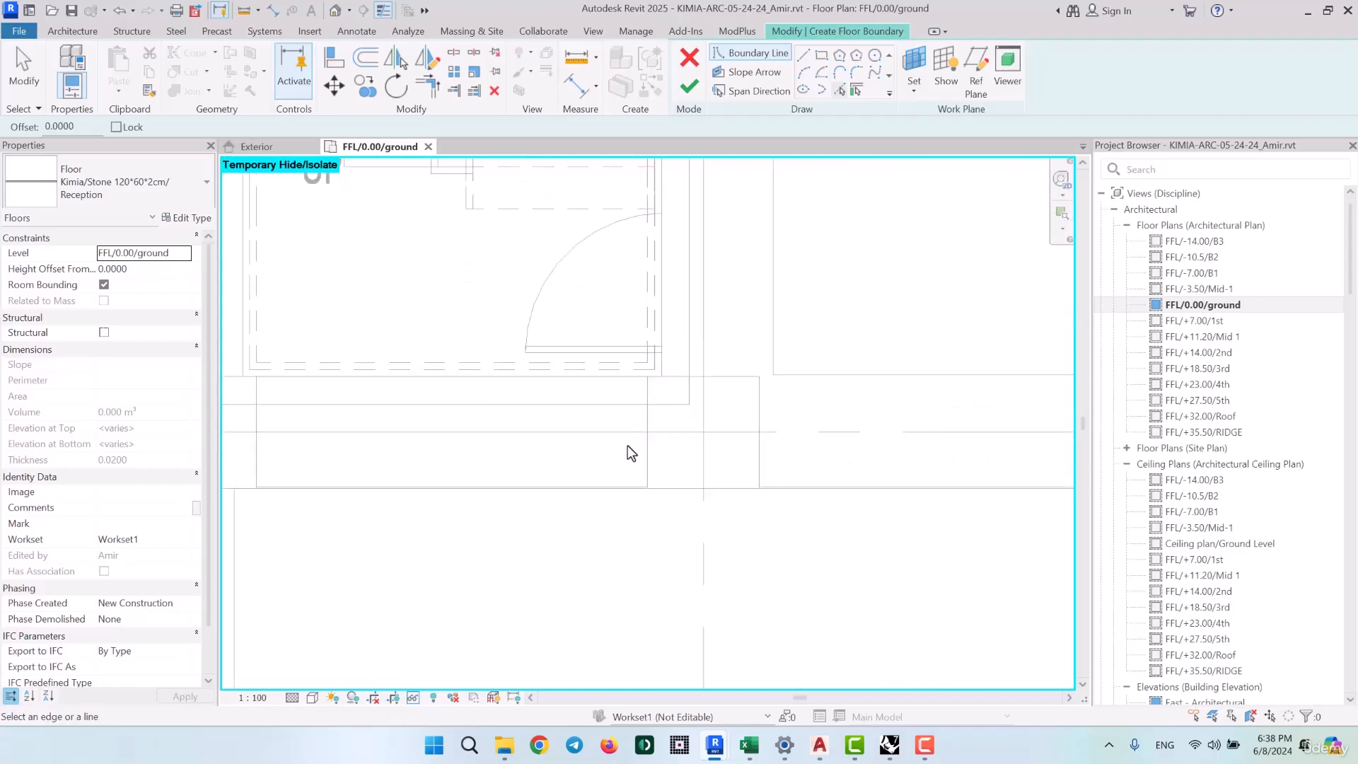
left_click(576, 406)
middle_click_drag(474, 452, 958, 573)
left_click(493, 401)
scroll(787, 542, "down", 3)
scroll(784, 543, "down", 5)
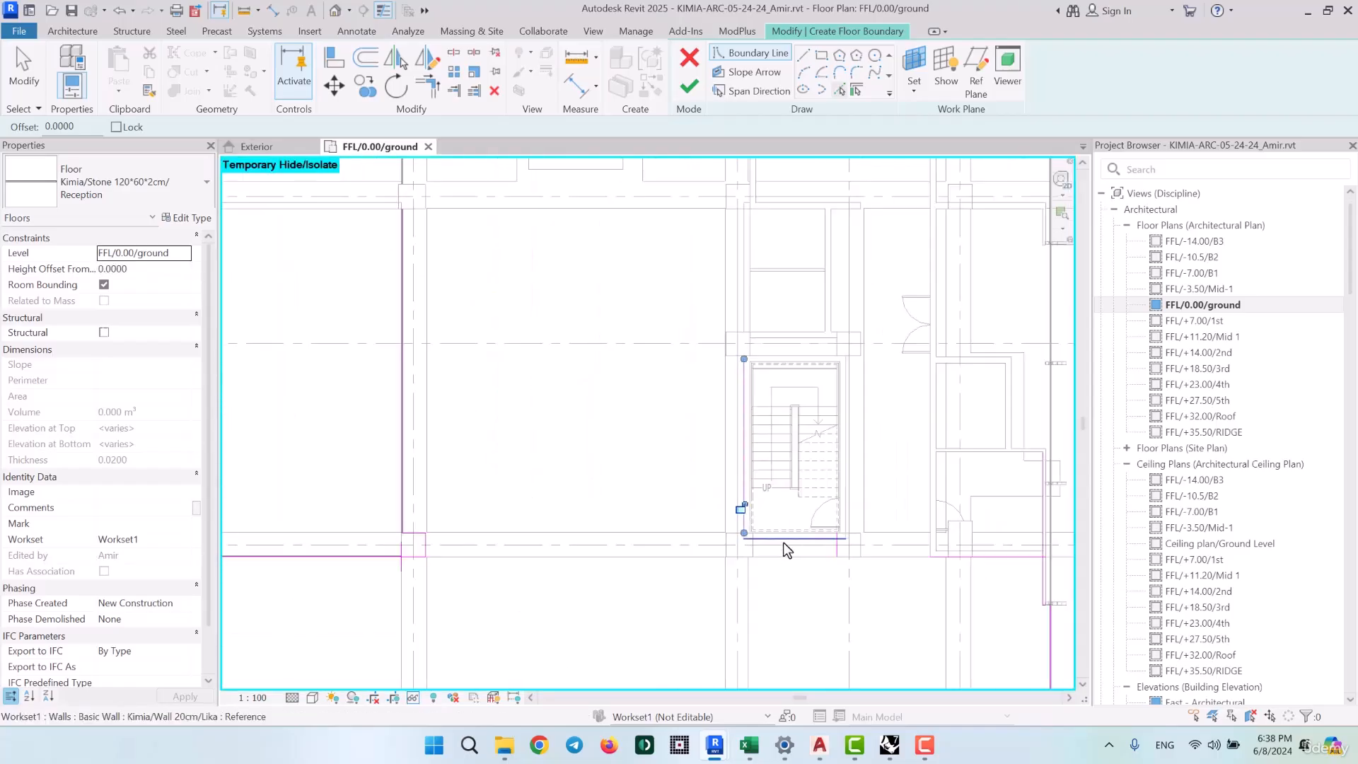
Pick the left face of the vertical 20cm Lika wall above the staircase as a boundary line
scroll(755, 371, "up", 5)
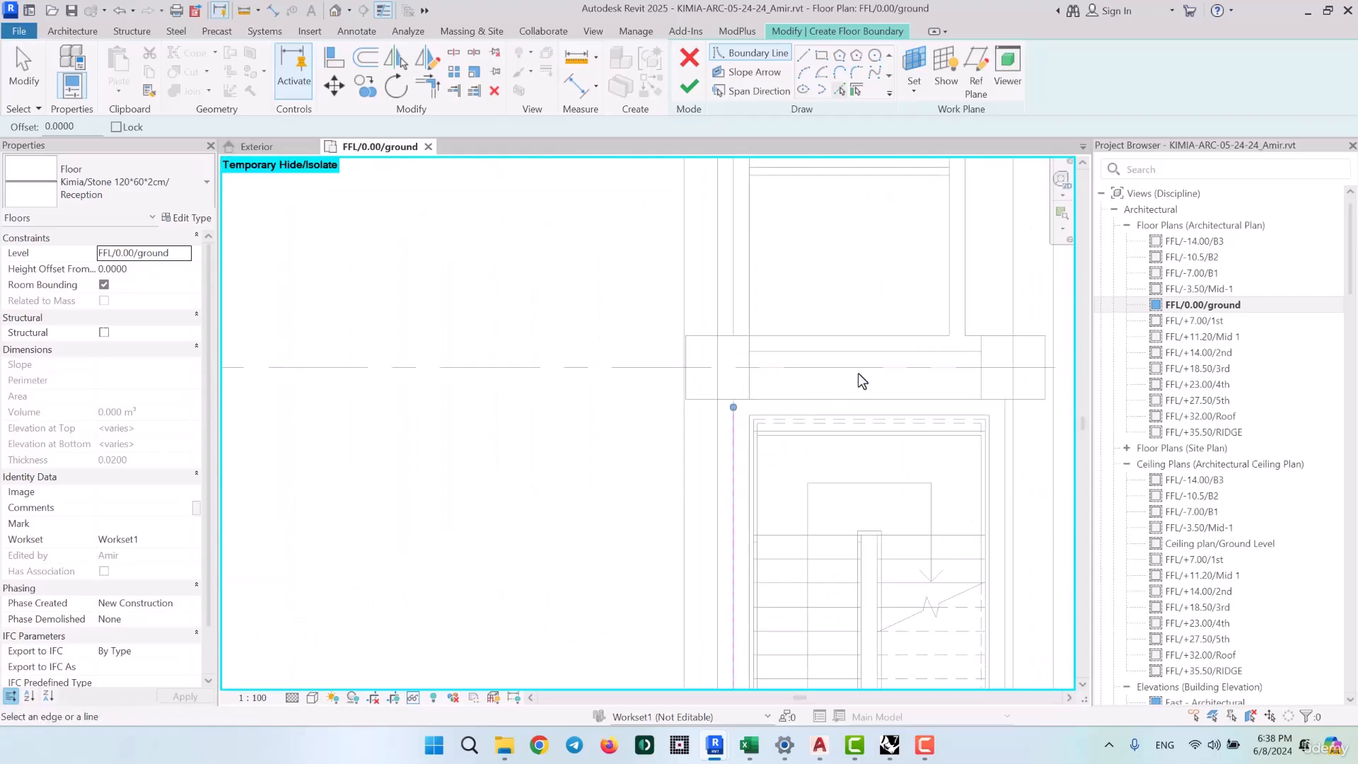
mouse_move(859, 372)
middle_mouse_down()
mouse_move(842, 394)
mouse_move(847, 482)
middle_mouse_up()
scroll(698, 516, "up", 2)
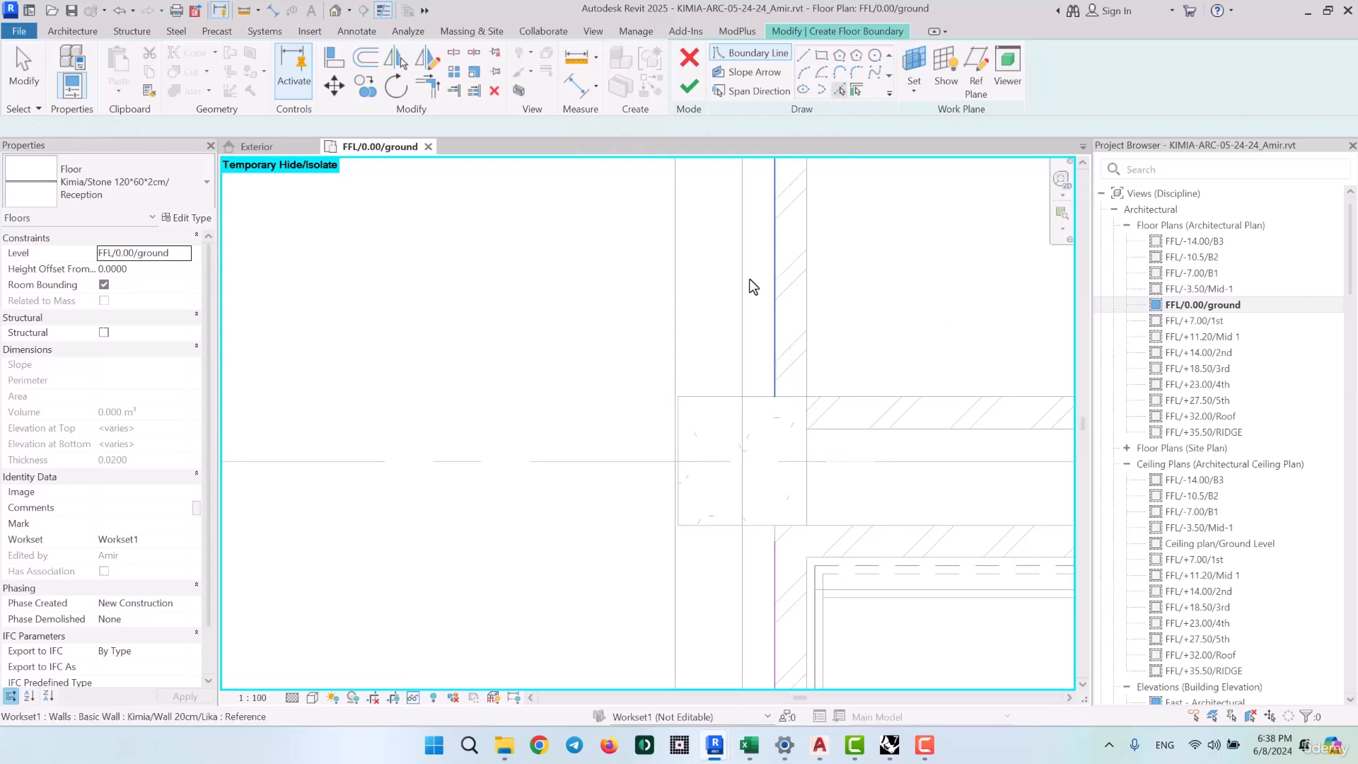
left_click(720, 458)
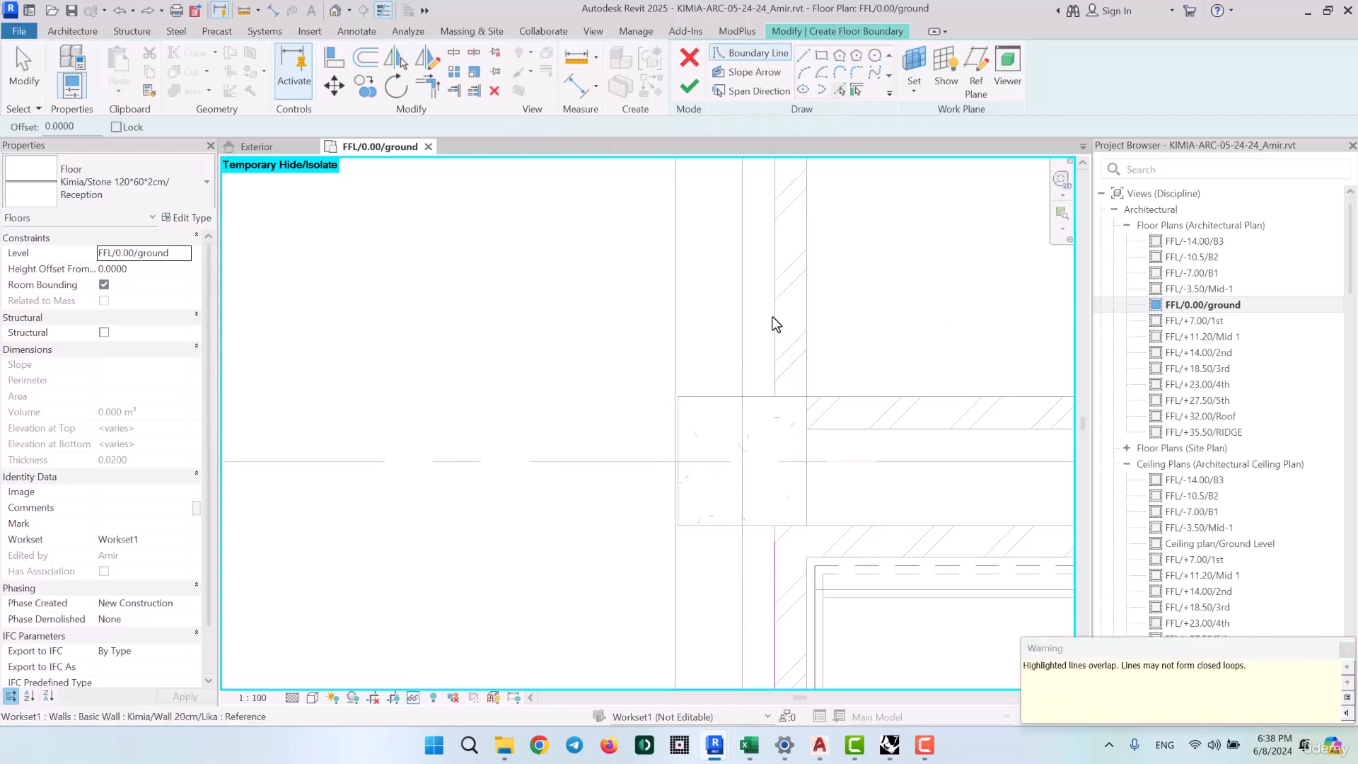
left_click(772, 283)
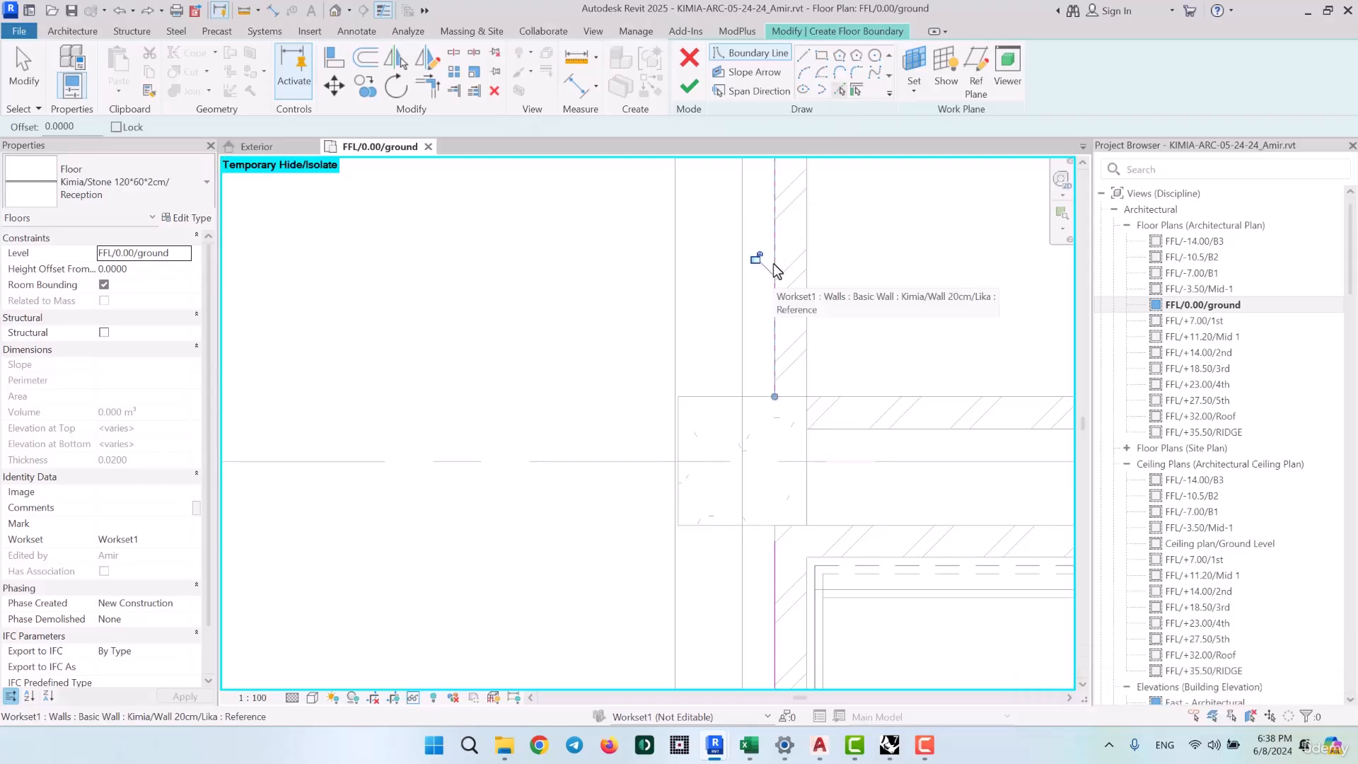
scroll(851, 494, "down", 3)
Pick the lower, left and upper edges of the square concrete column at the wall's upper end
middle_click_drag(764, 283, 778, 585)
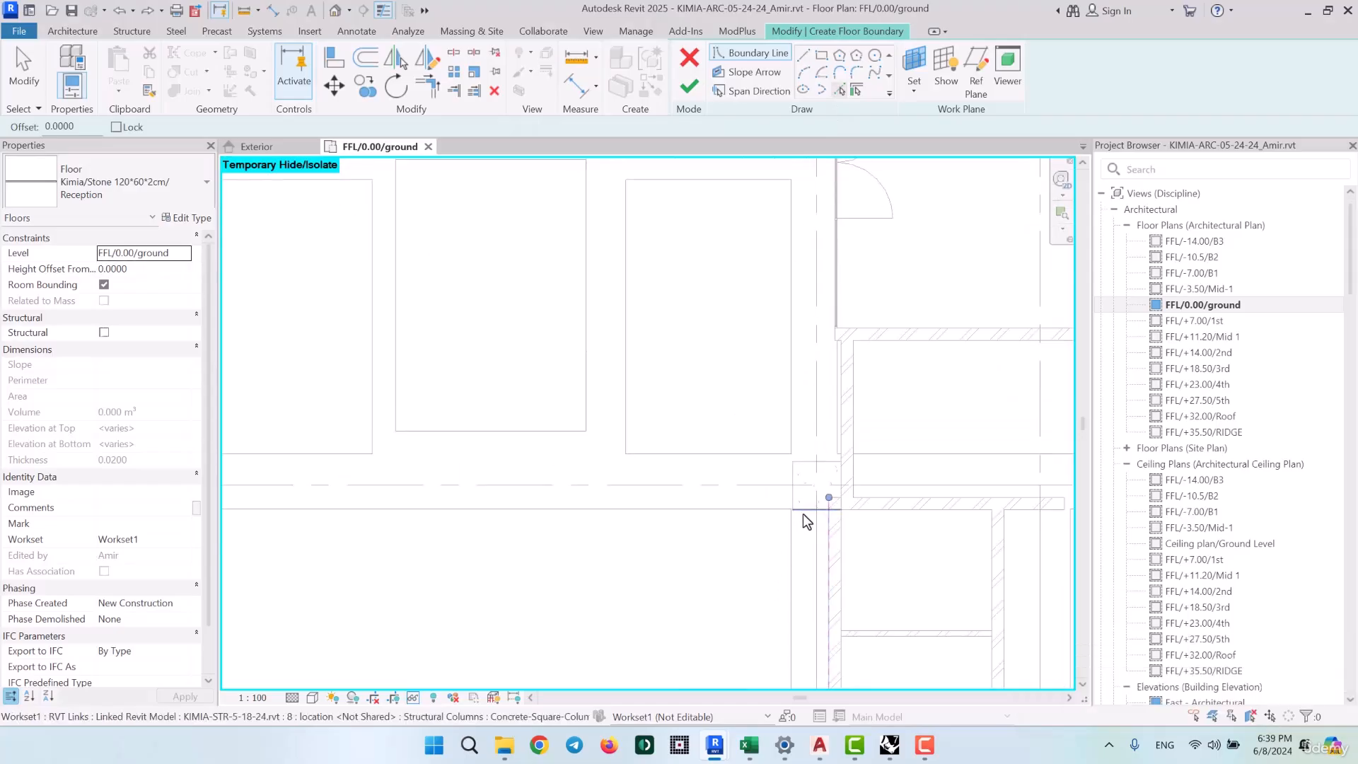
scroll(805, 504, "up", 4)
left_click(805, 503)
left_click(762, 428)
left_click(821, 333)
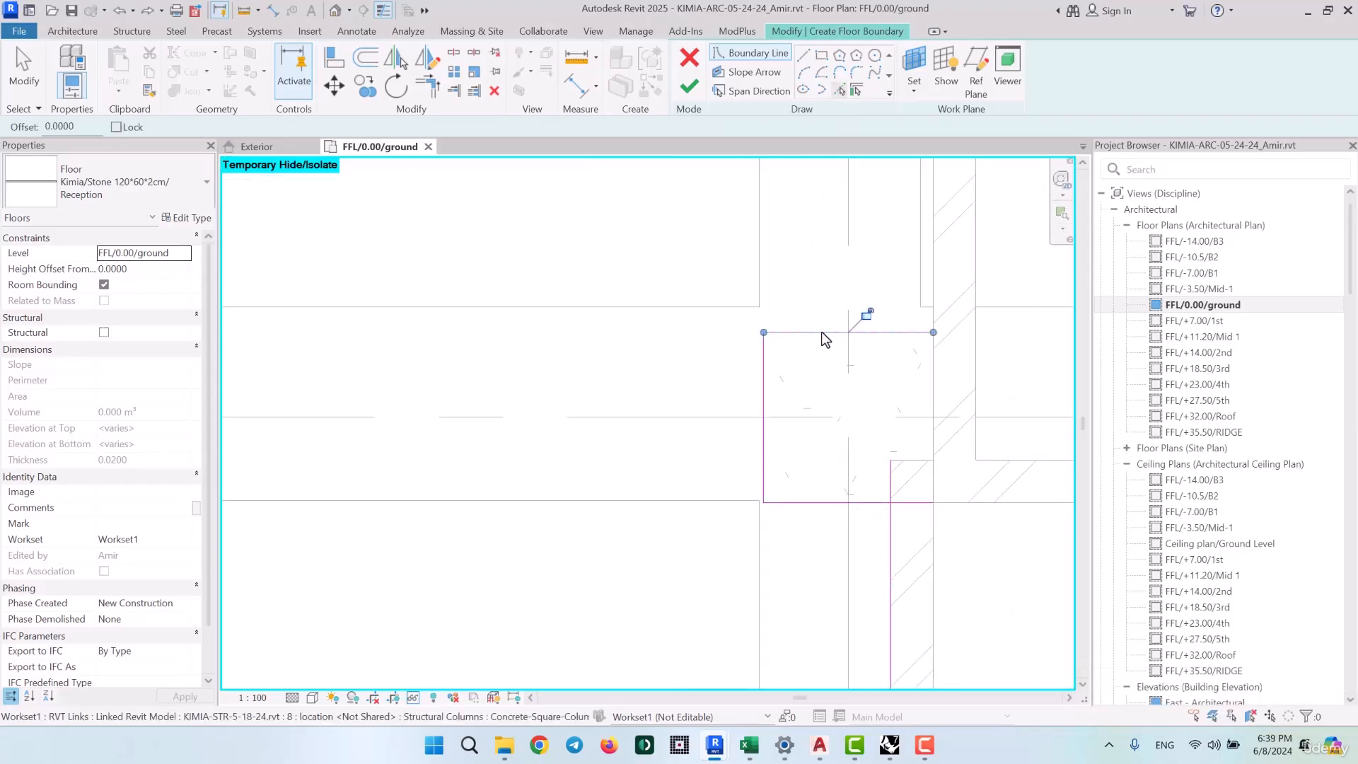
Pick the left face of the vertical 20cm Lika wall continuing above the column as a boundary line
middle_click_drag(868, 392, 805, 648)
left_click(875, 311)
scroll(861, 434, "down", 2)
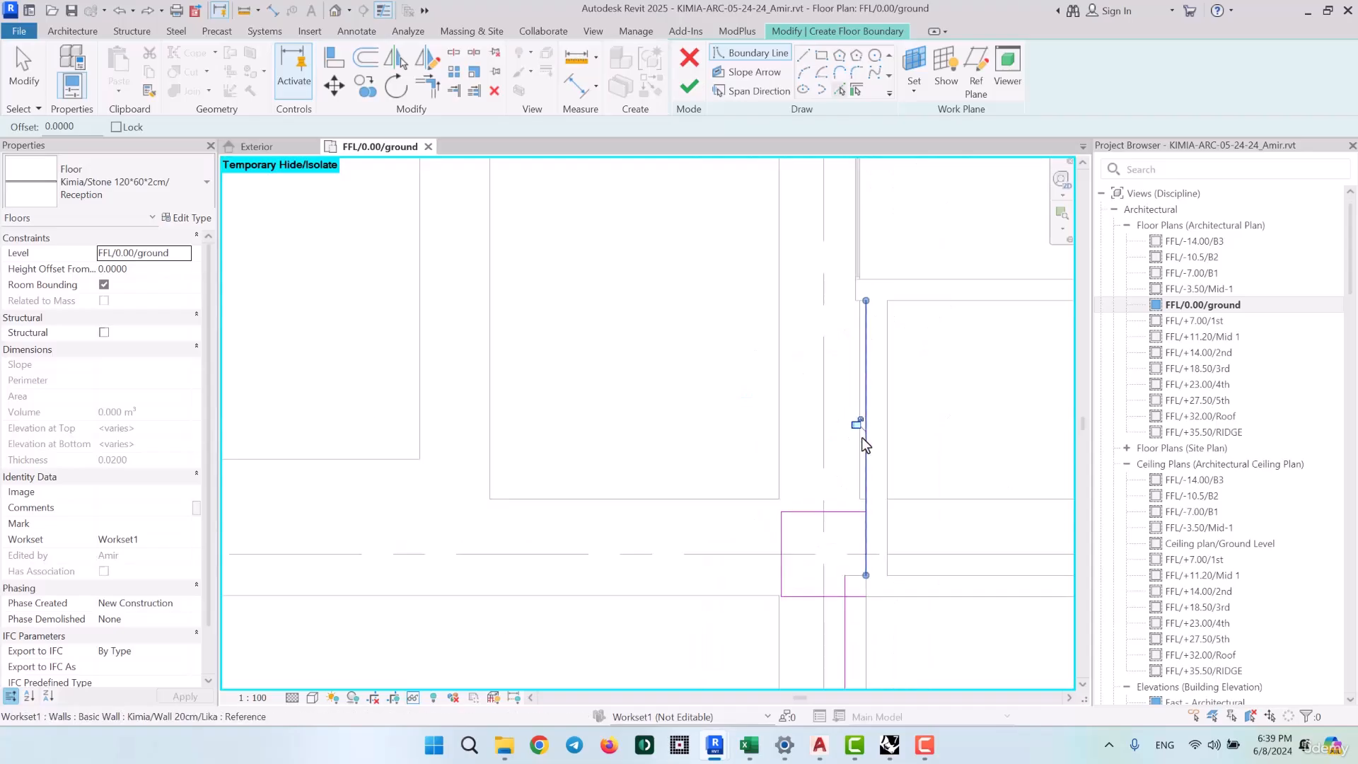
Pick the lower edge, left end and upper face of the horizontal wall above as boundary lines
middle_click_drag(862, 437, 832, 560)
middle_click_drag(811, 371, 804, 460)
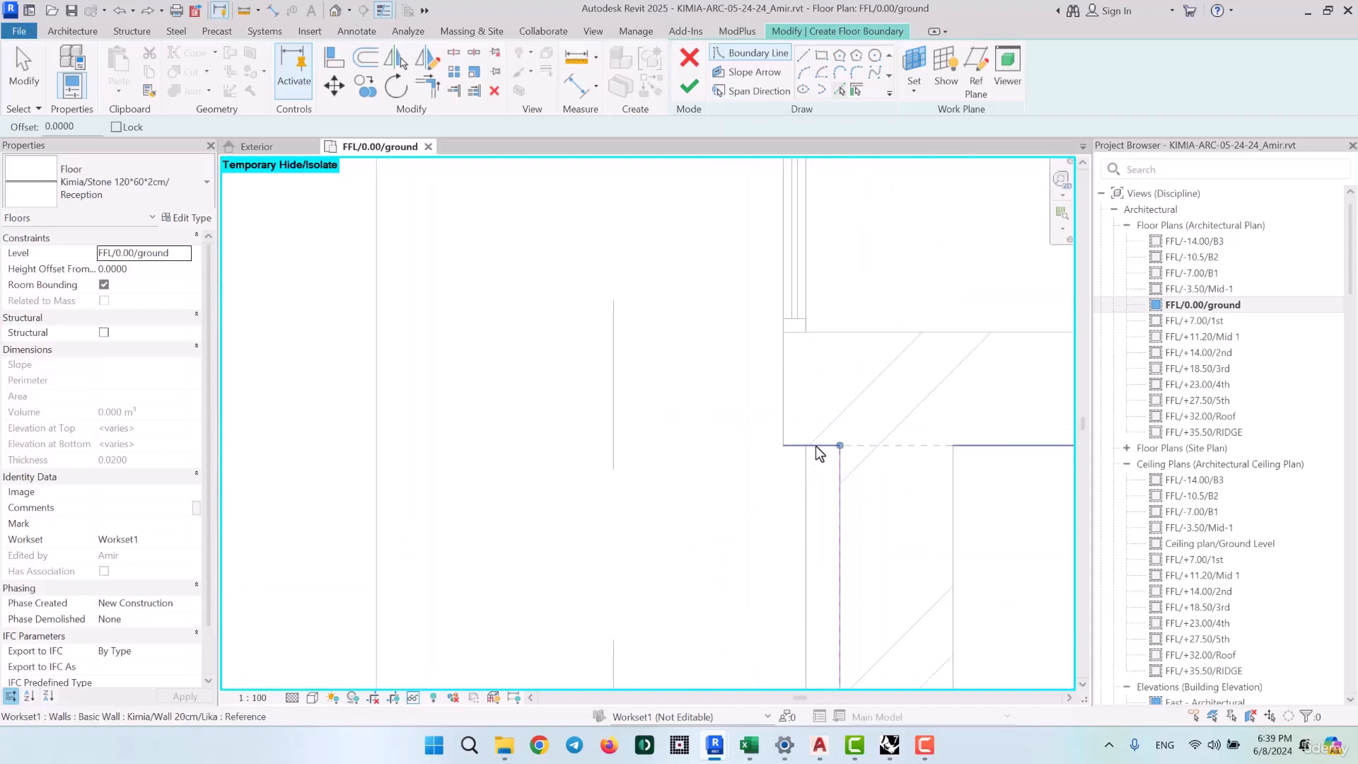
left_click(819, 446)
left_click(779, 372)
scroll(795, 300, "up", 3)
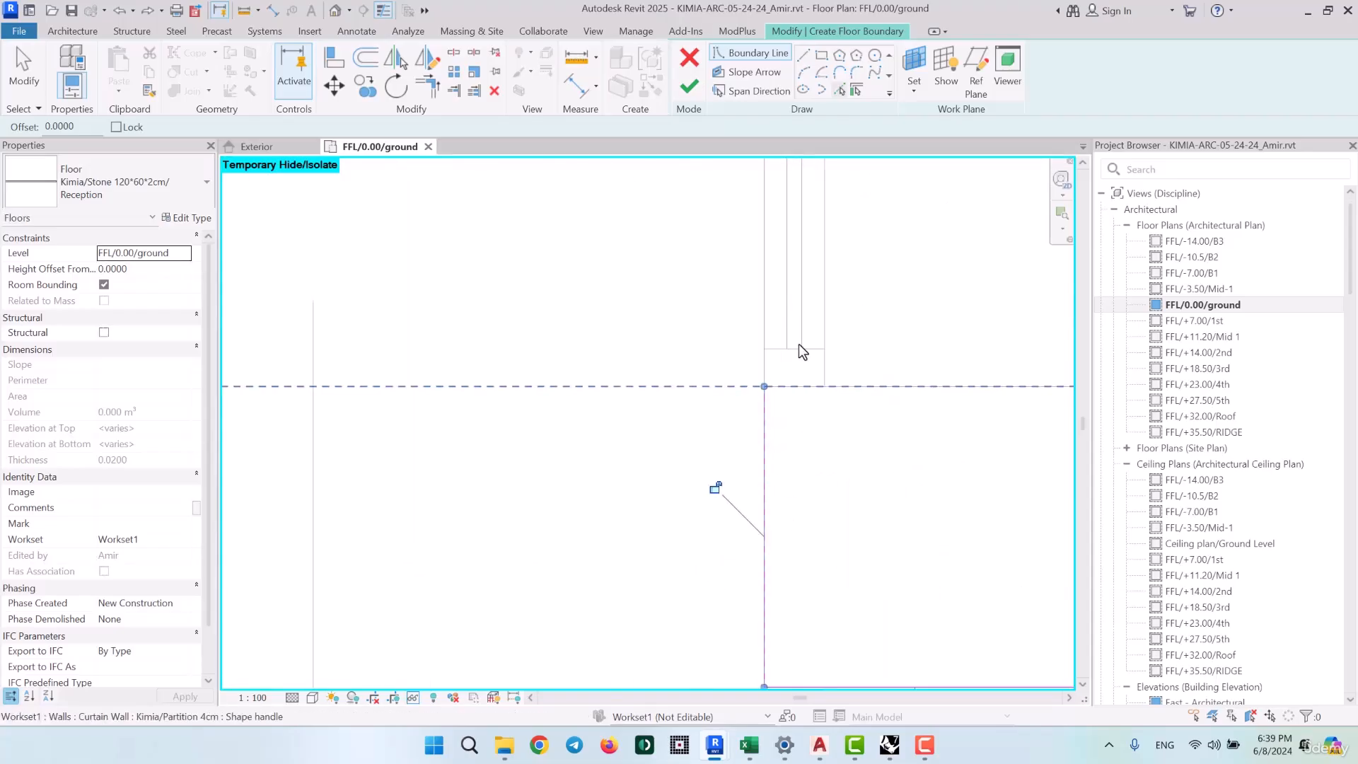
left_click(898, 387)
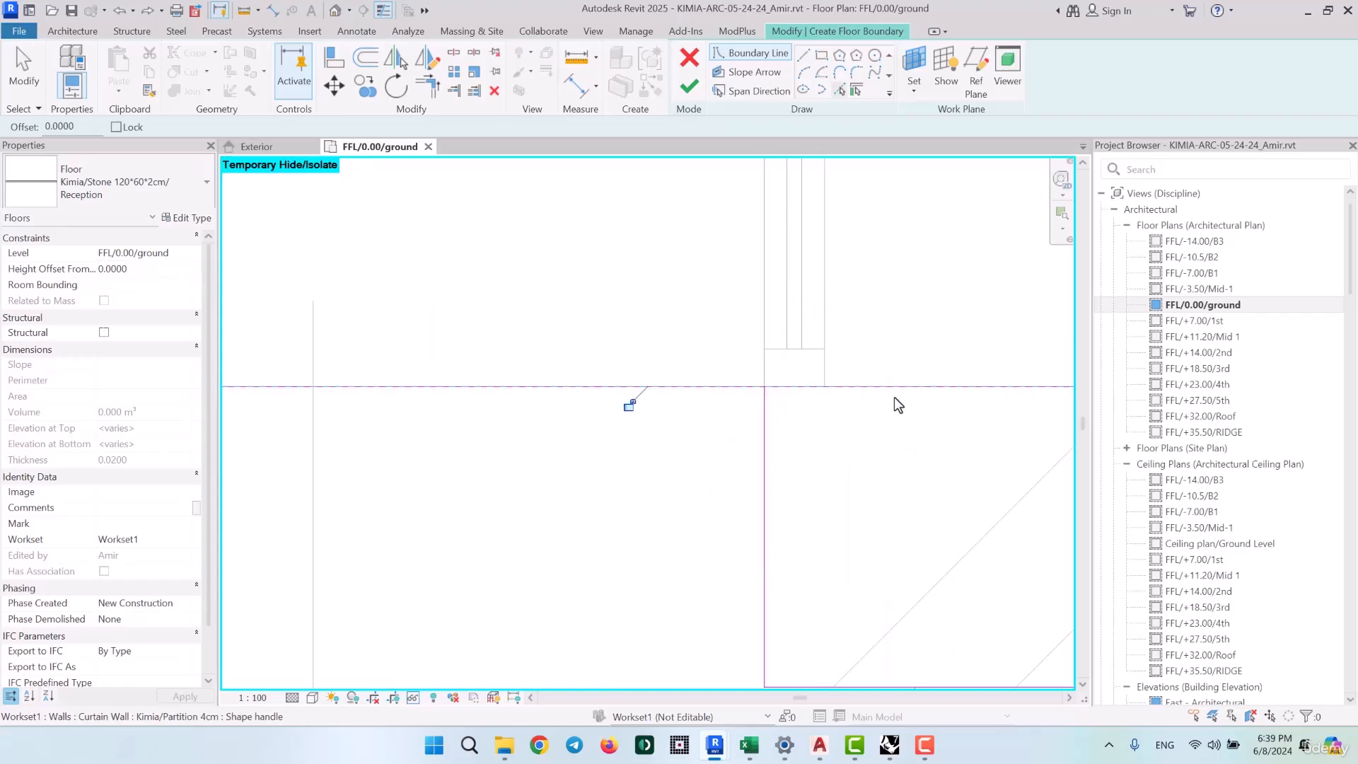
middle_click_drag(798, 278, 809, 474)
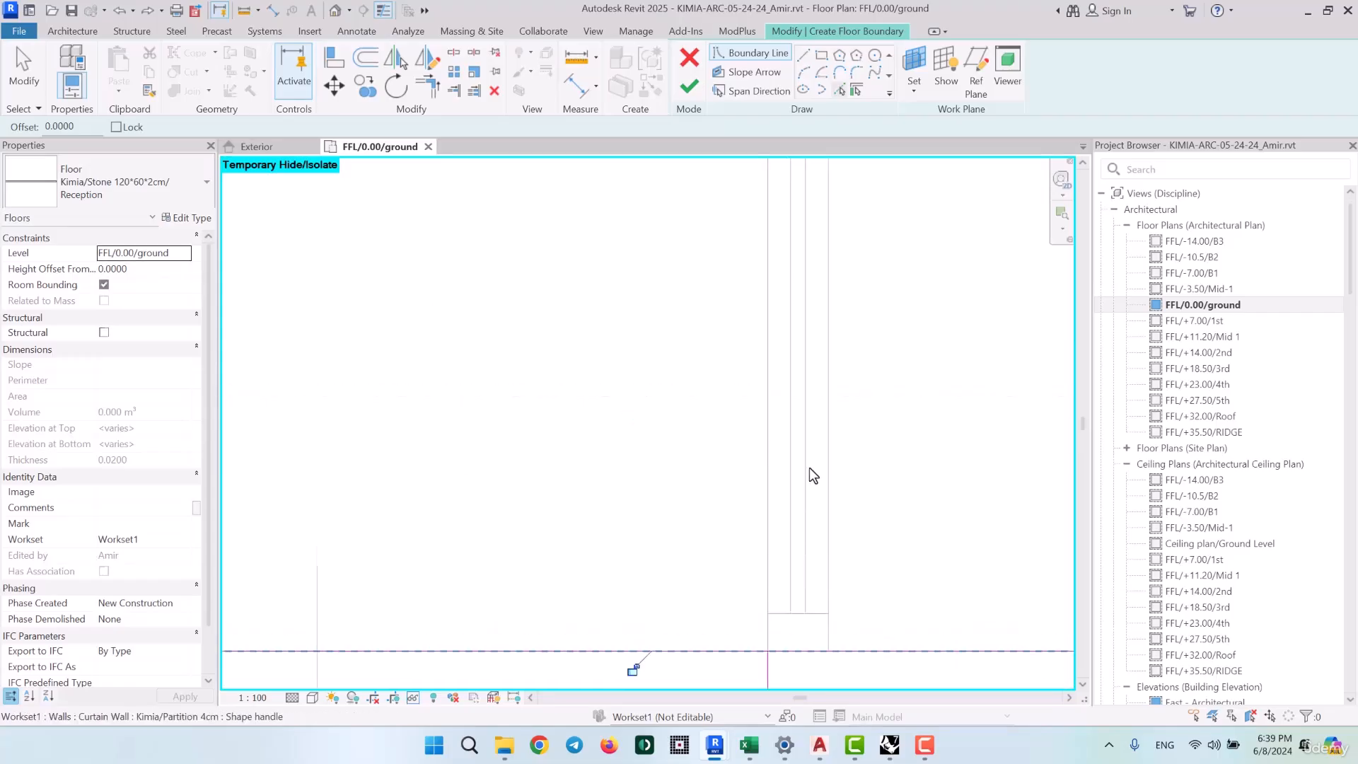
Pick the line of the glazed 4cm partition running up from that wall past the door
scroll(810, 474, "down", 4)
scroll(808, 326, "up", 3)
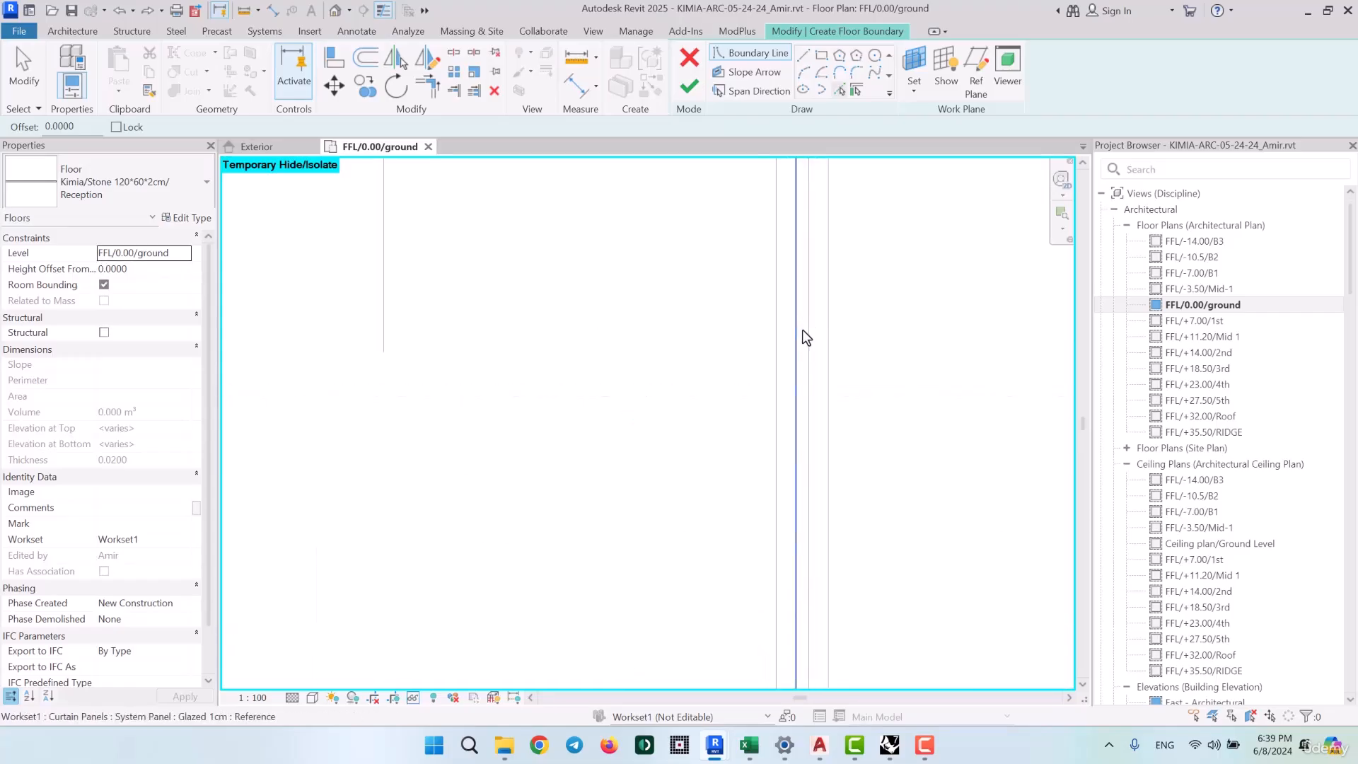
left_click(808, 328)
scroll(795, 481, "down", 3)
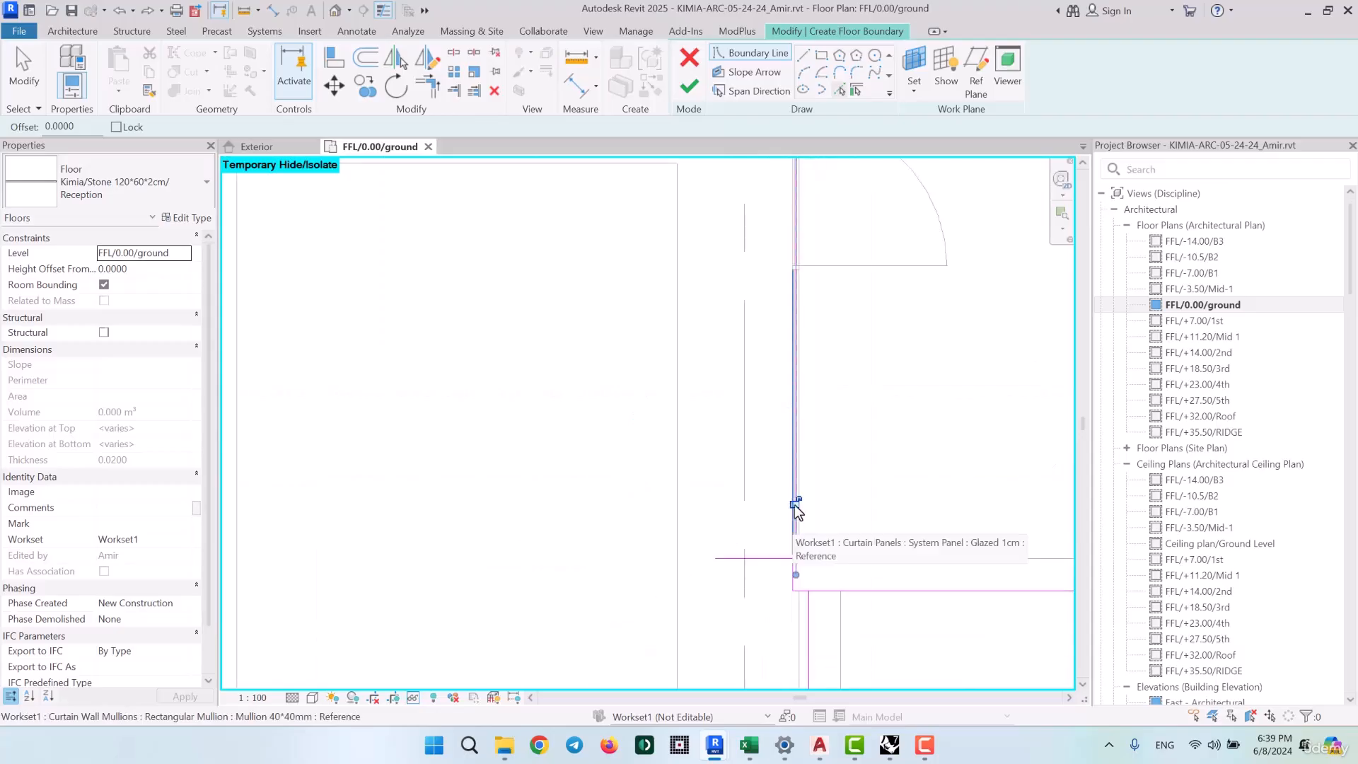
Pick the lower, right and upper edges of the left column on grid 8 and the centreline of the glazed partition above it
scroll(852, 413, "down", 6)
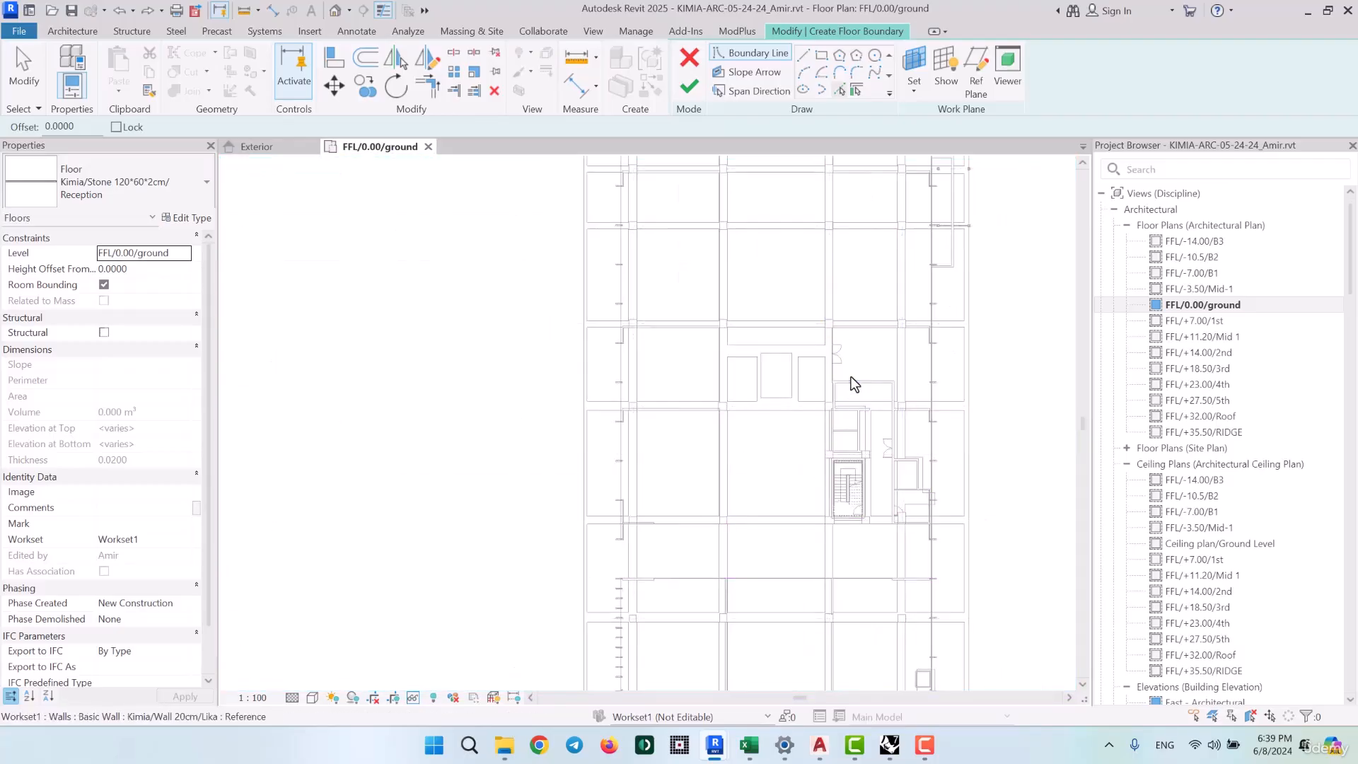
middle_click_drag(788, 273, 786, 346)
middle_click_drag(776, 248, 779, 431)
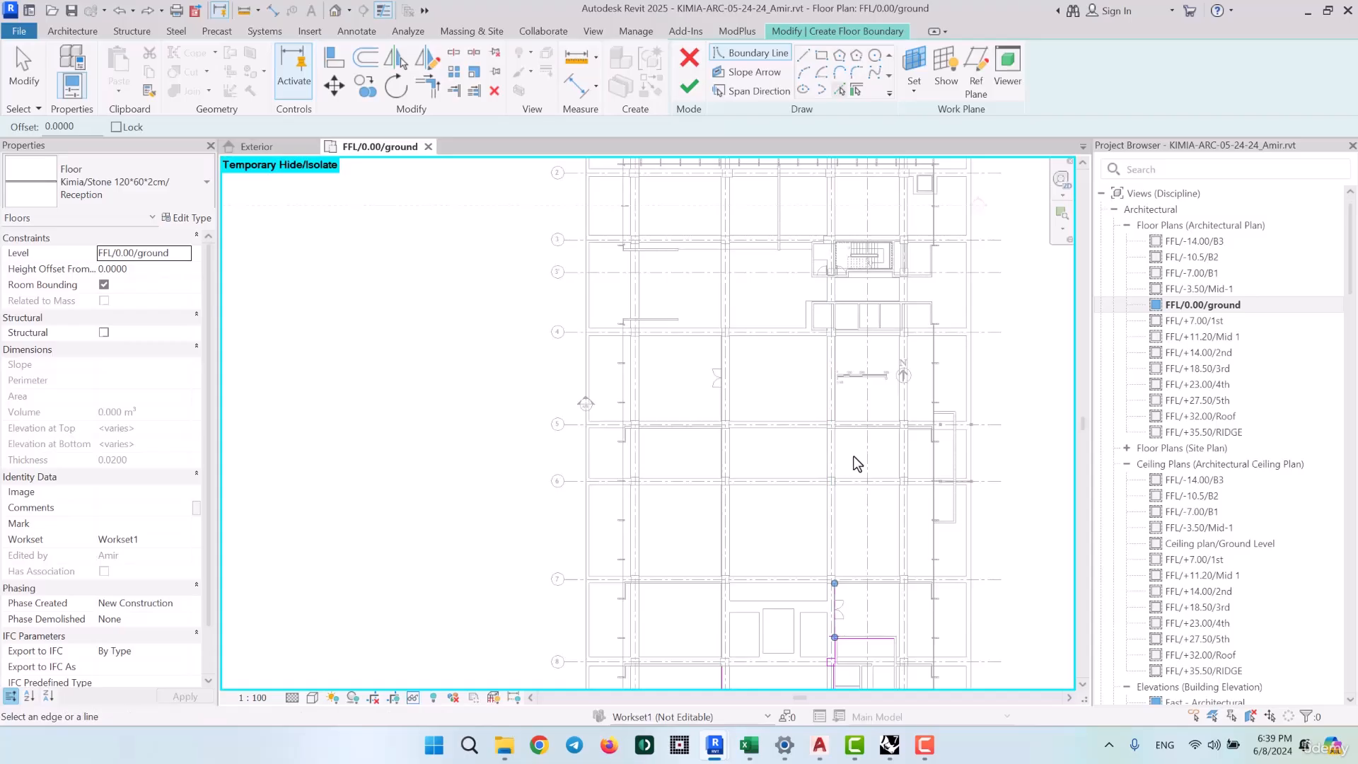
middle_click_drag(819, 627, 835, 382)
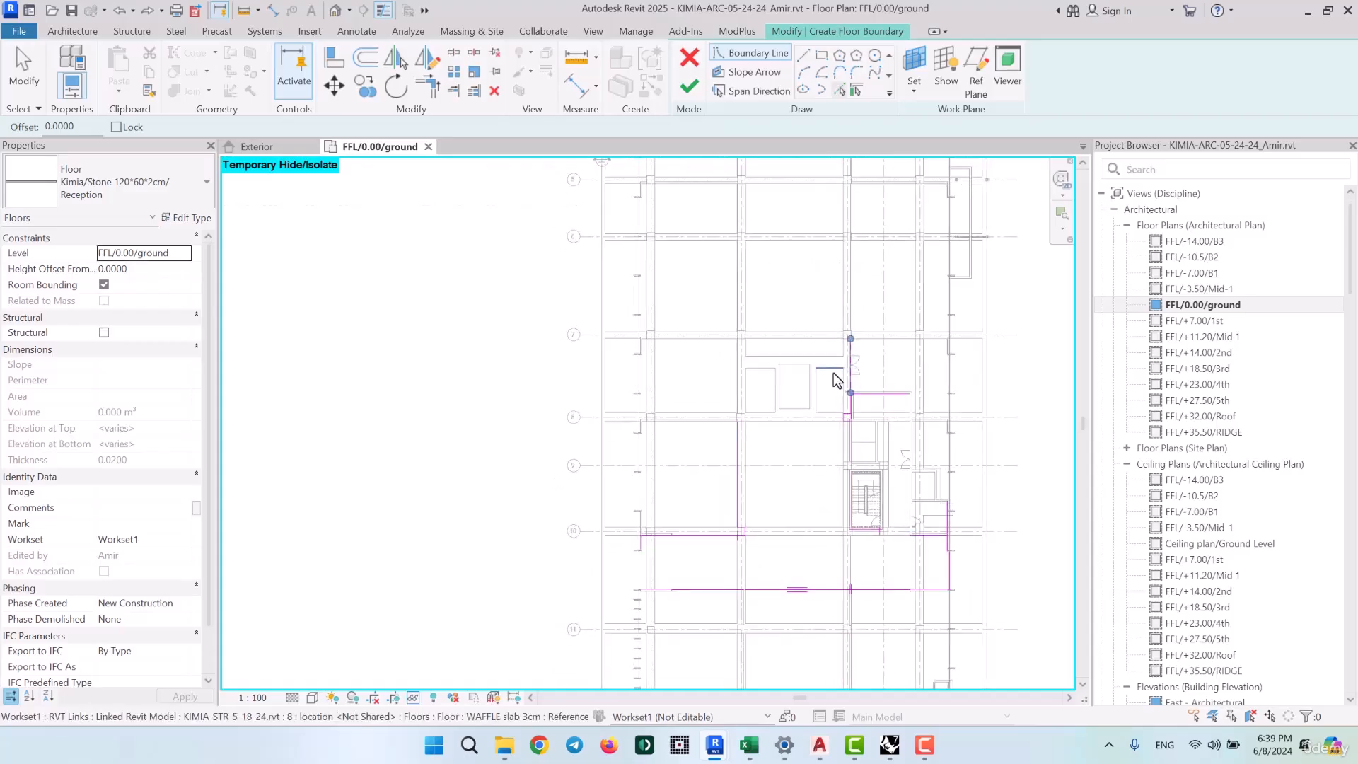
scroll(765, 405, "up", 5)
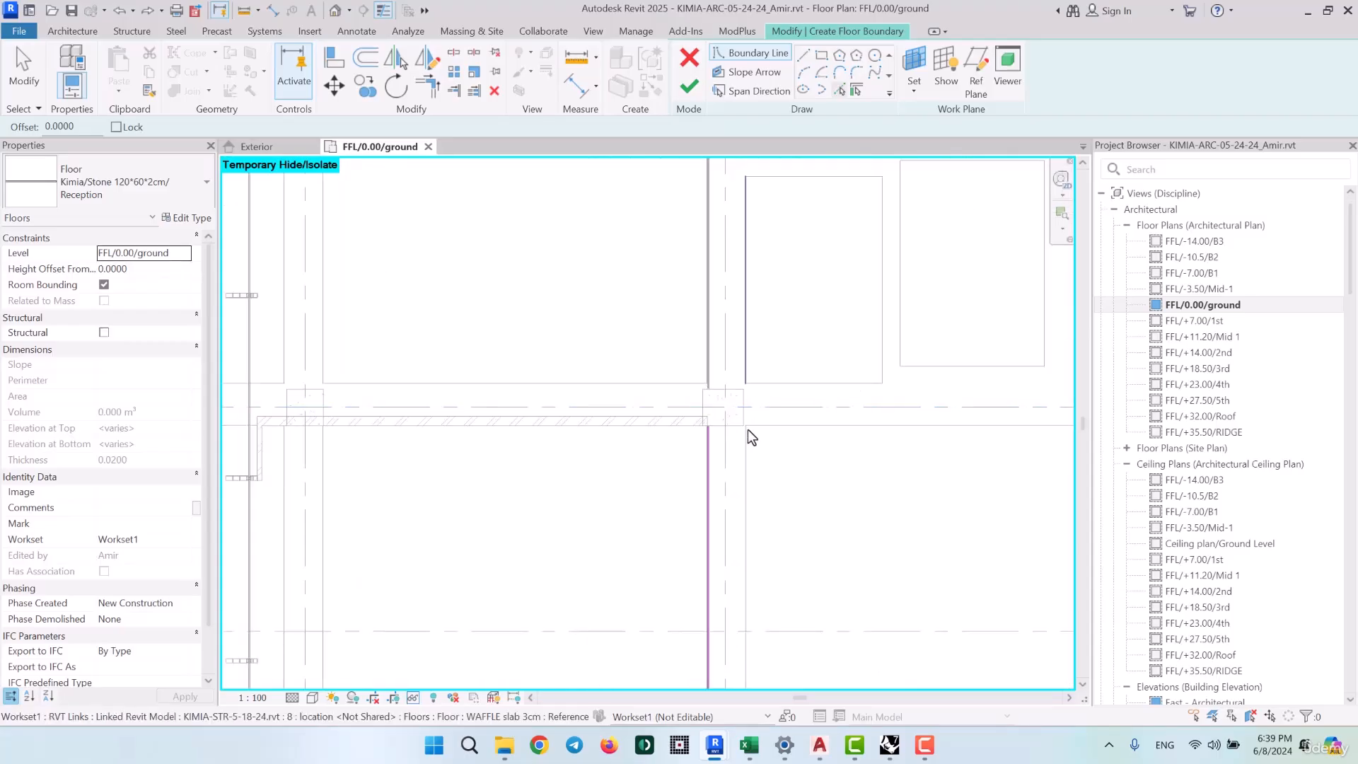
scroll(749, 430, "up", 5)
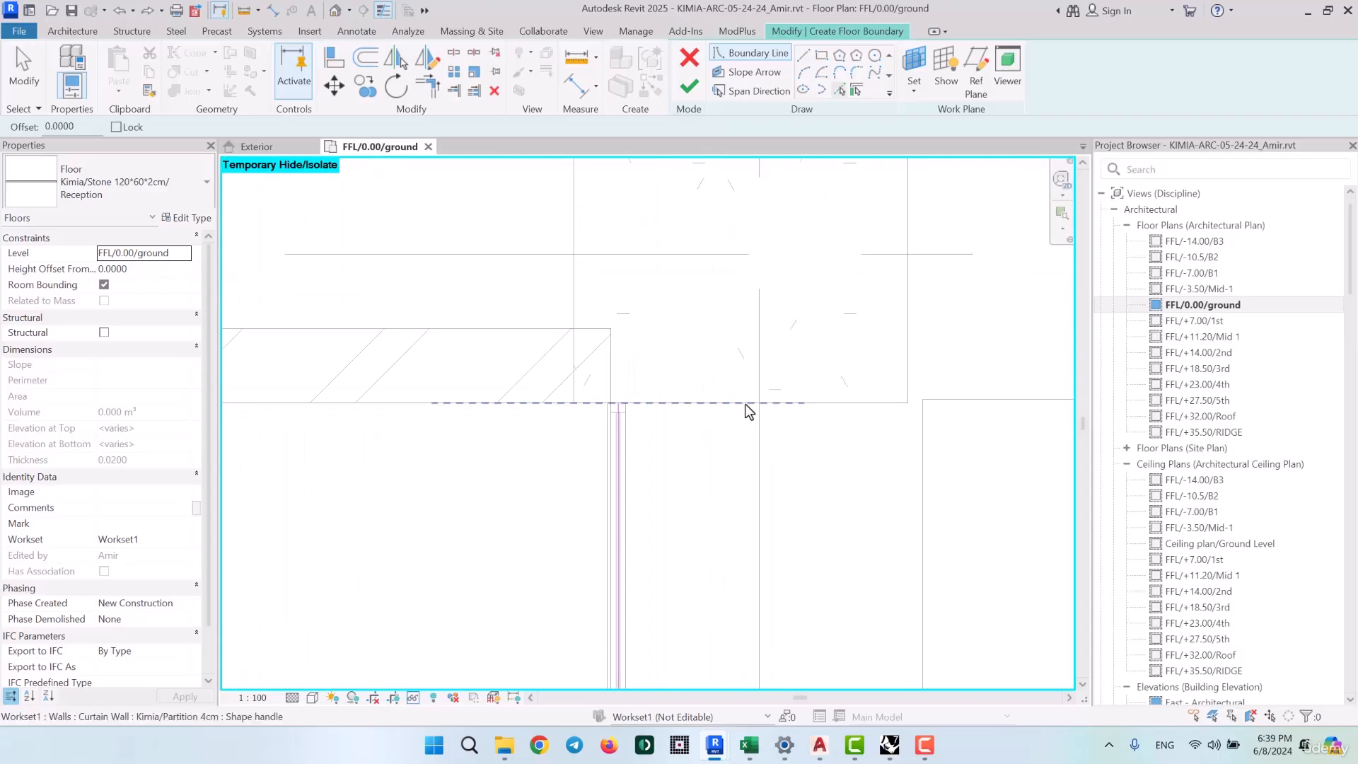
left_click(834, 403)
scroll(750, 538, "down", 3)
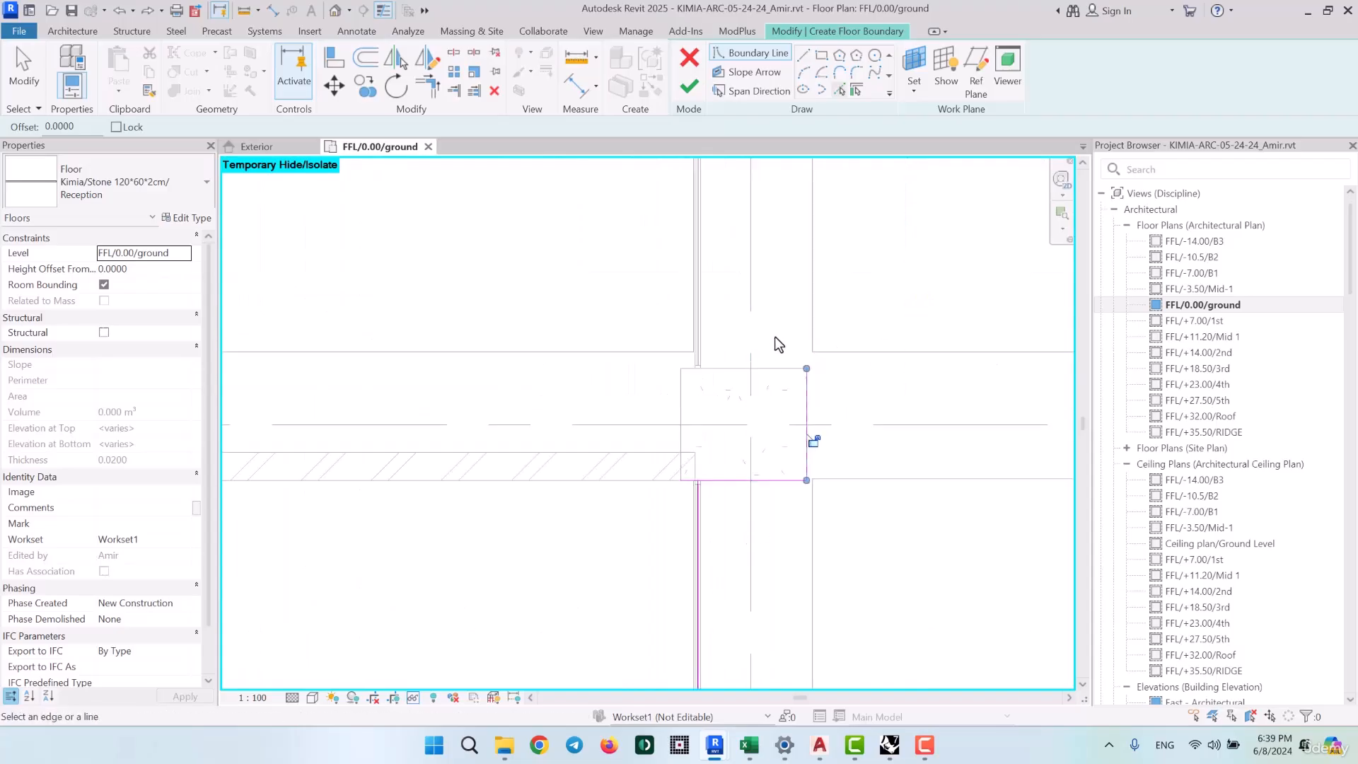
scroll(774, 351, "up", 5)
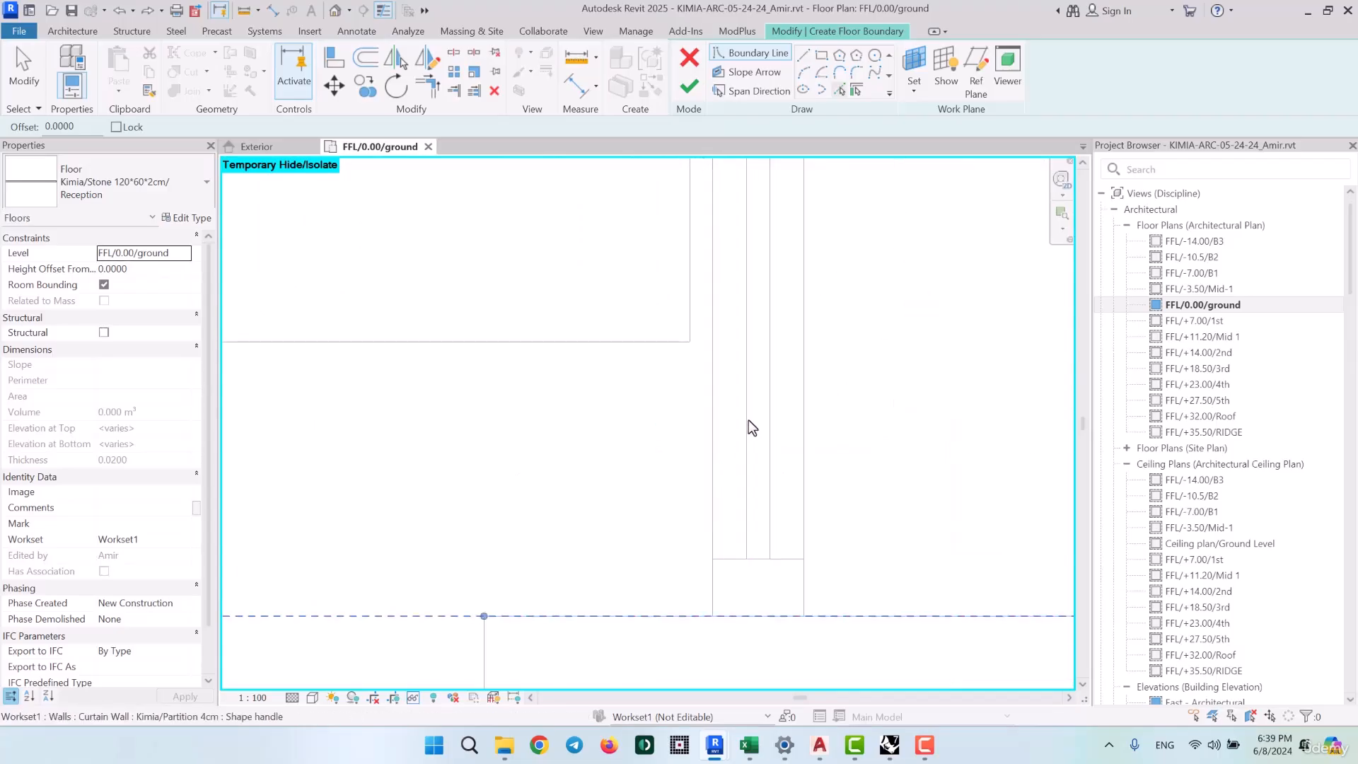
left_click(753, 356)
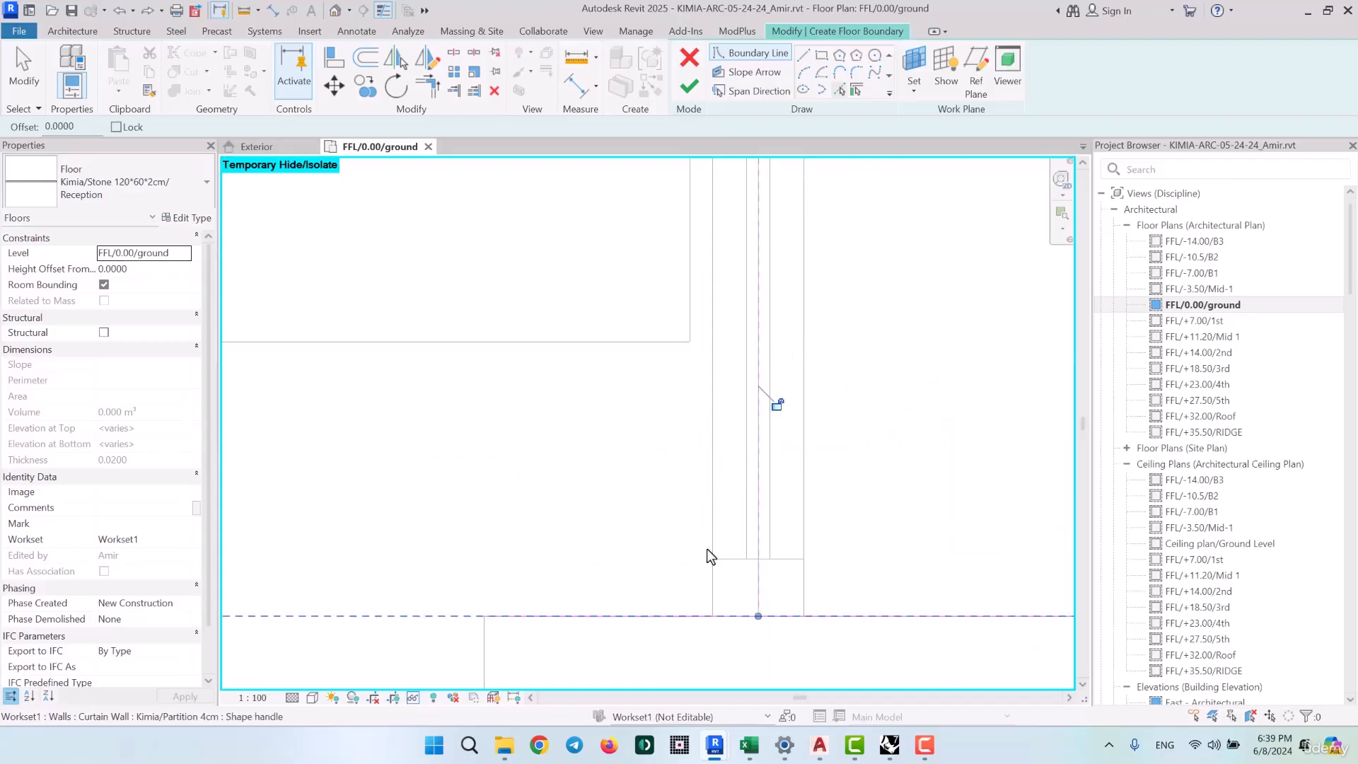
Pick the lower, right and upper edges of the column where that partition meets grid 7
scroll(685, 579, "down", 10)
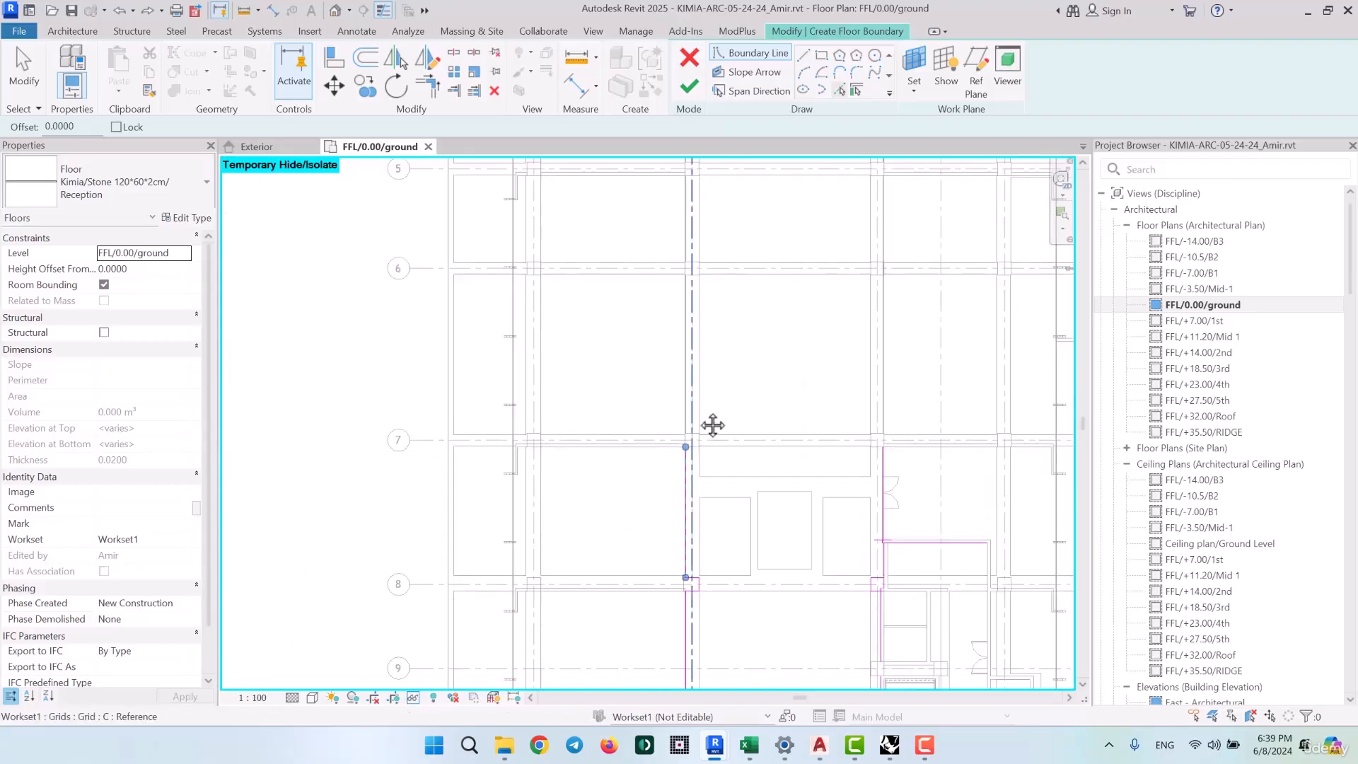
scroll(693, 540, "up", 6)
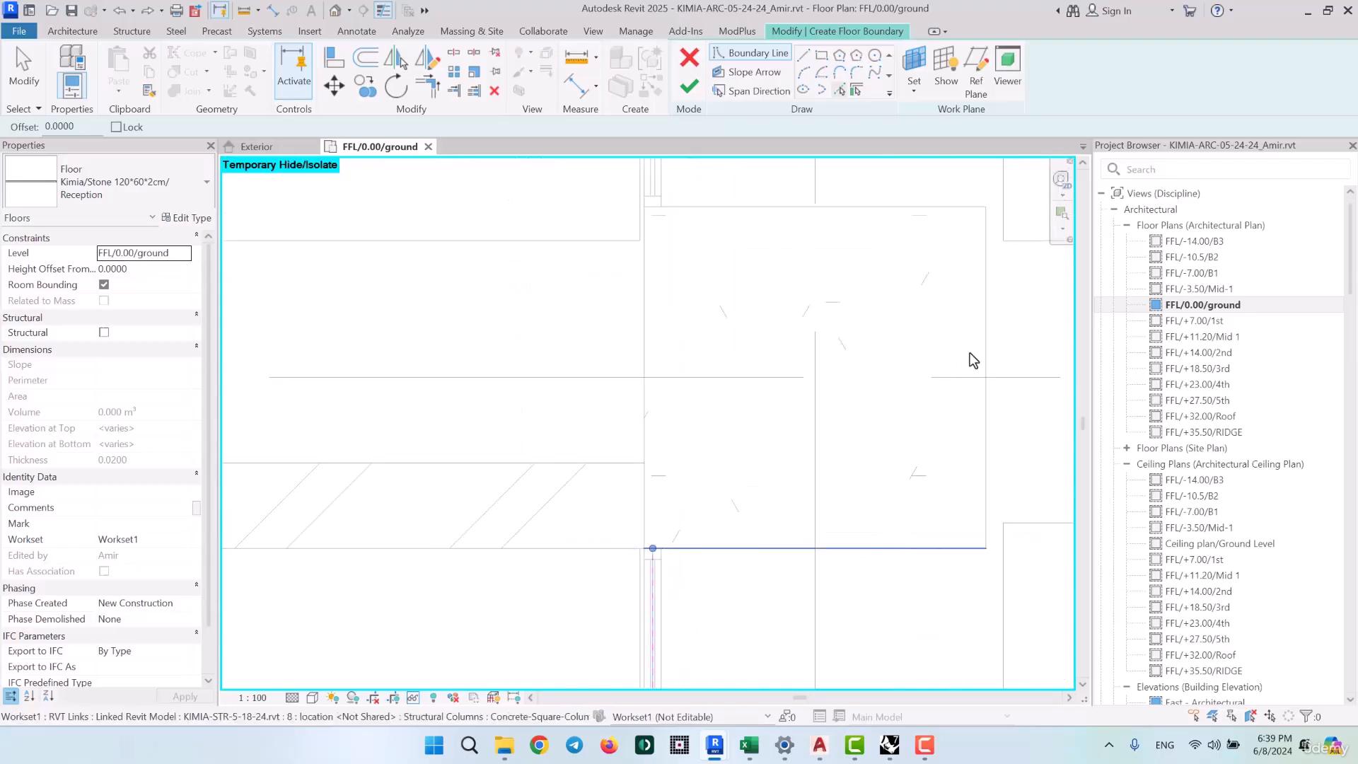
left_click(990, 335)
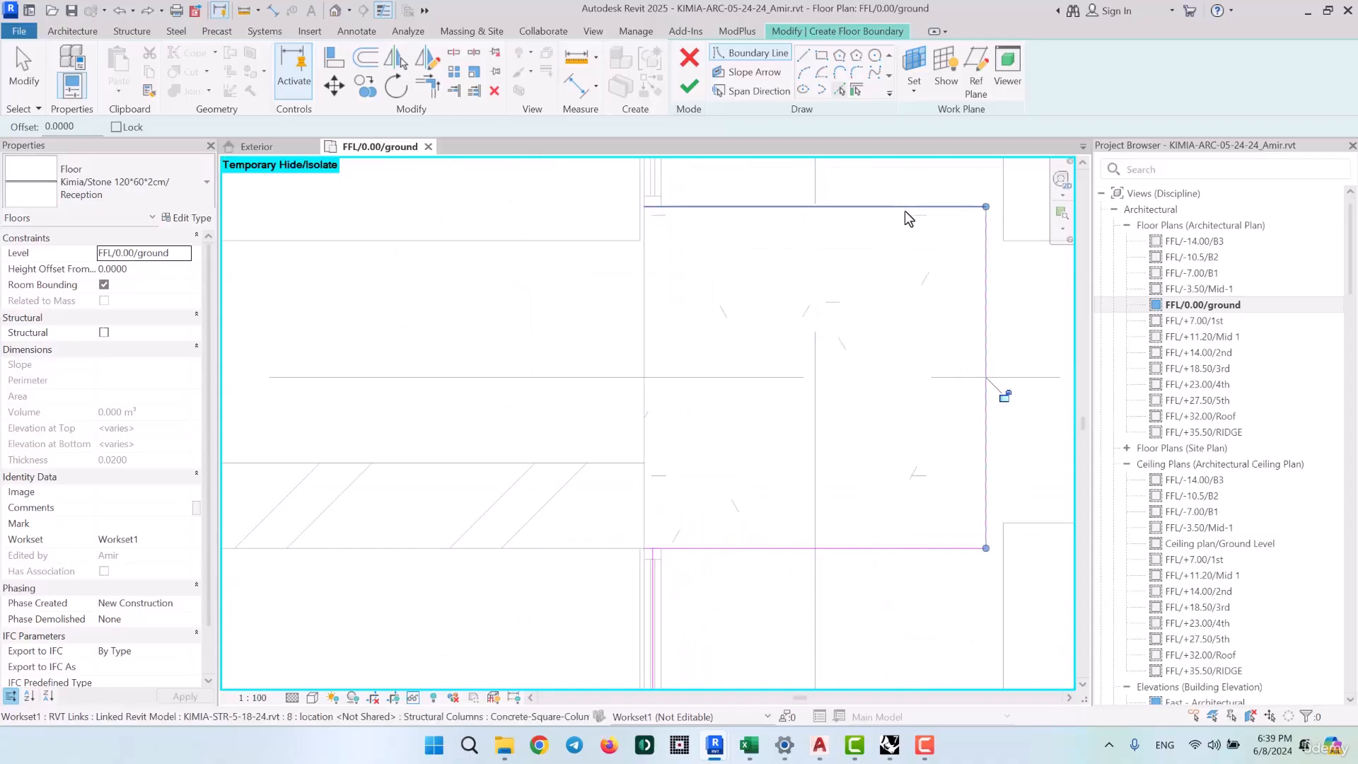
Pick the centreline of the 4cm partition between grids 7 and 6 as a boundary line
middle_click_drag(707, 240, 715, 740)
scroll(658, 556, "up", 5)
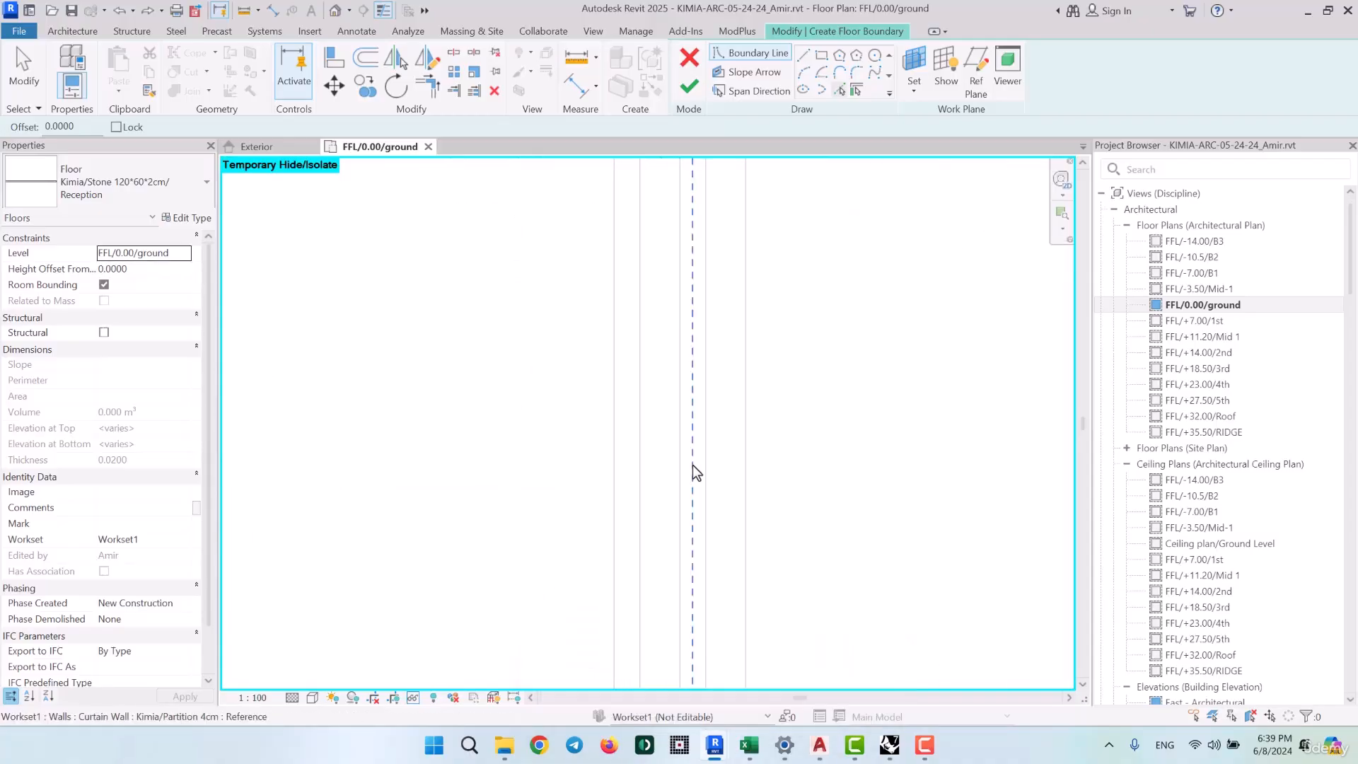
left_click(694, 473)
scroll(693, 537, "down", 4)
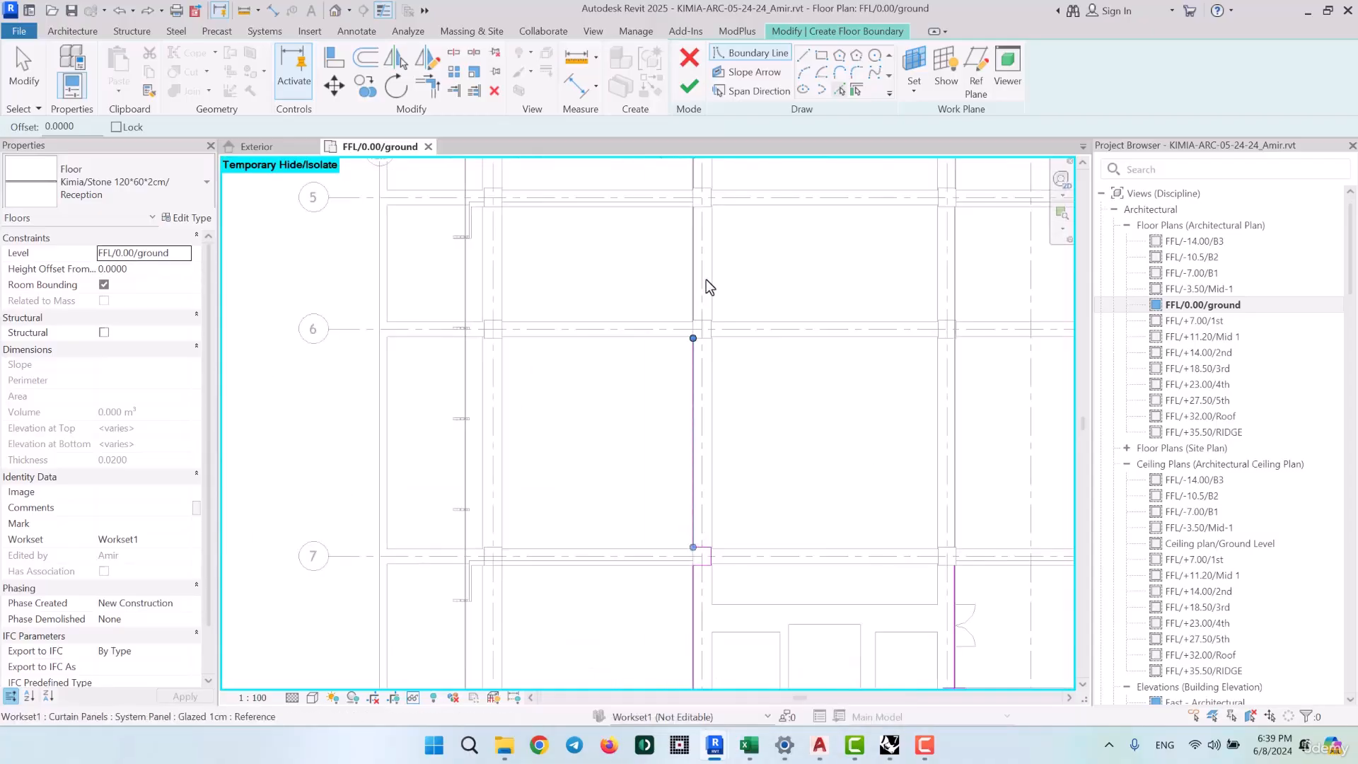
scroll(743, 500, "down", 2)
scroll(731, 365, "down", 2)
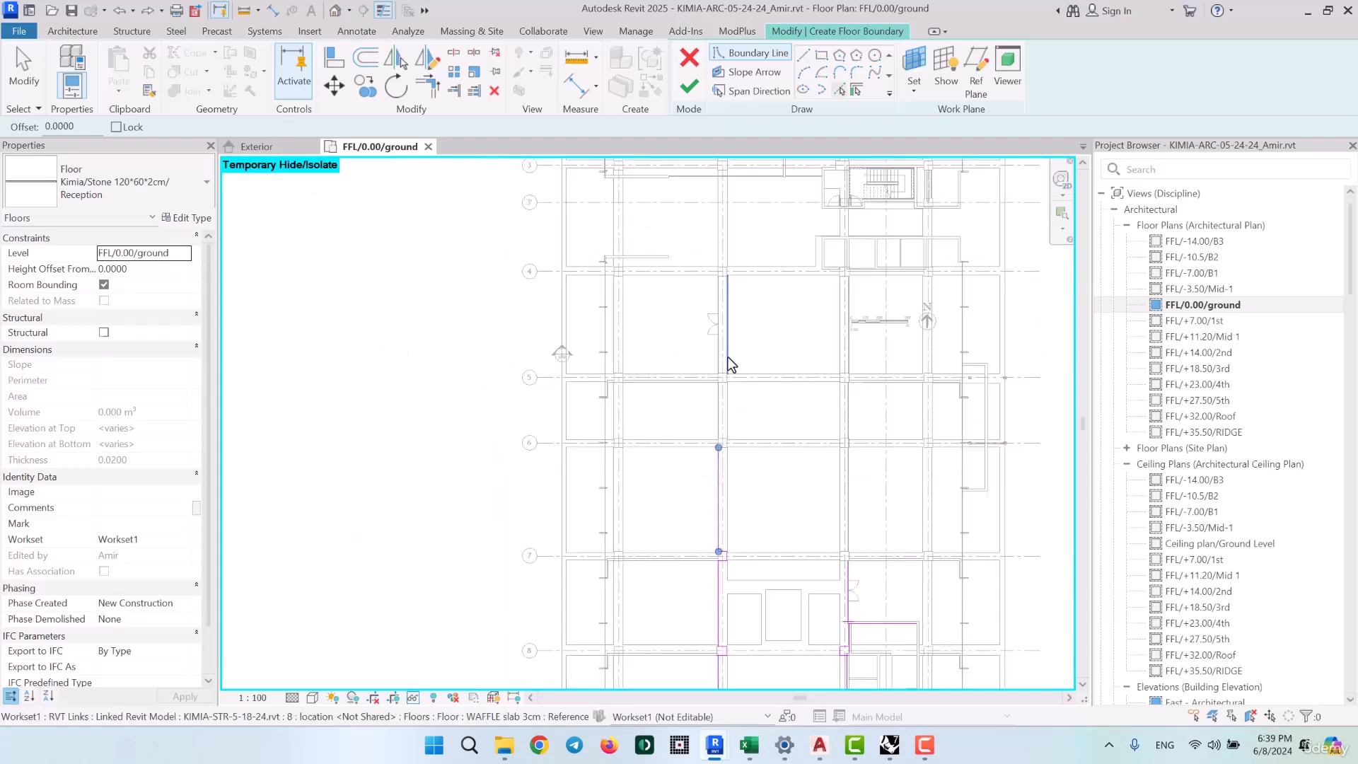
Pick the lower edge of the shaft's 20cm wall beside the right column on grid 4 as a boundary line
scroll(779, 416, "up", 1)
scroll(709, 357, "up", 2)
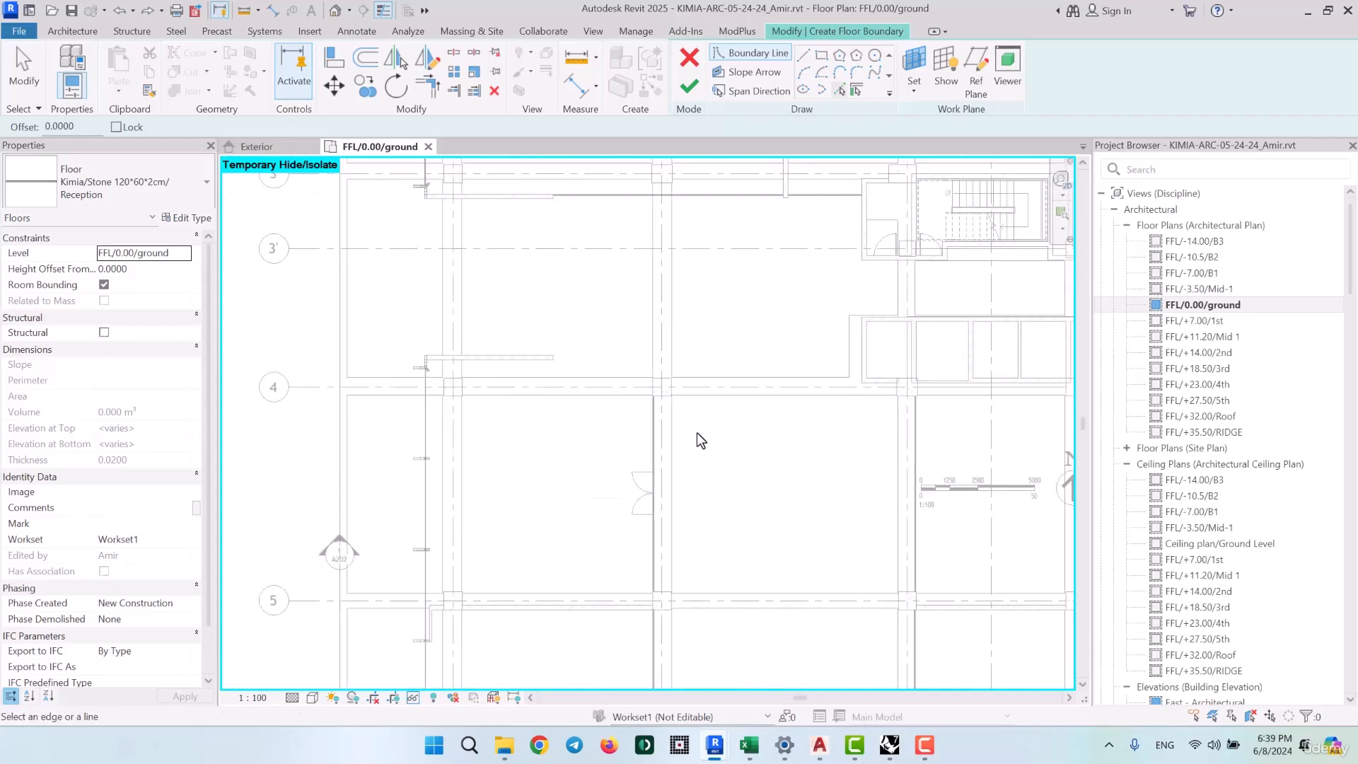
middle_click_drag(685, 296, 710, 357)
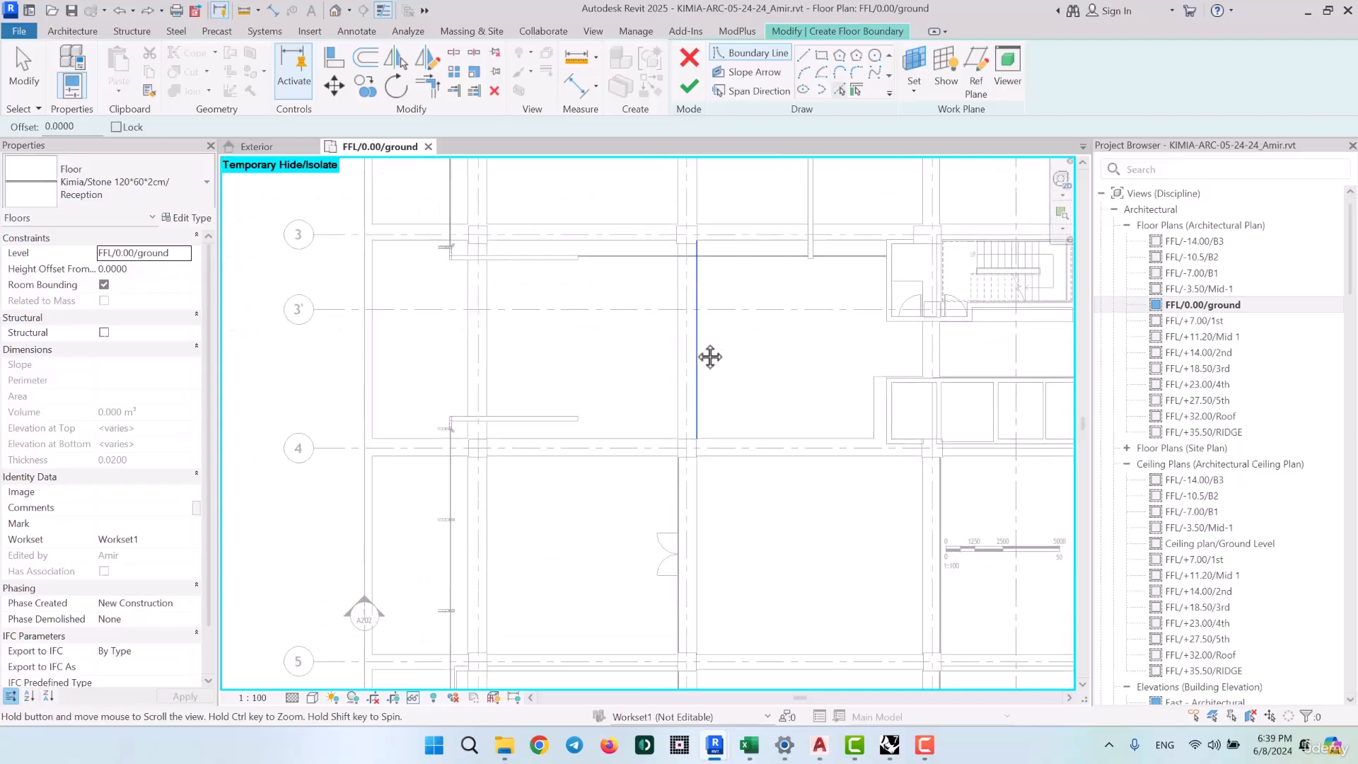
scroll(939, 474, "up", 2)
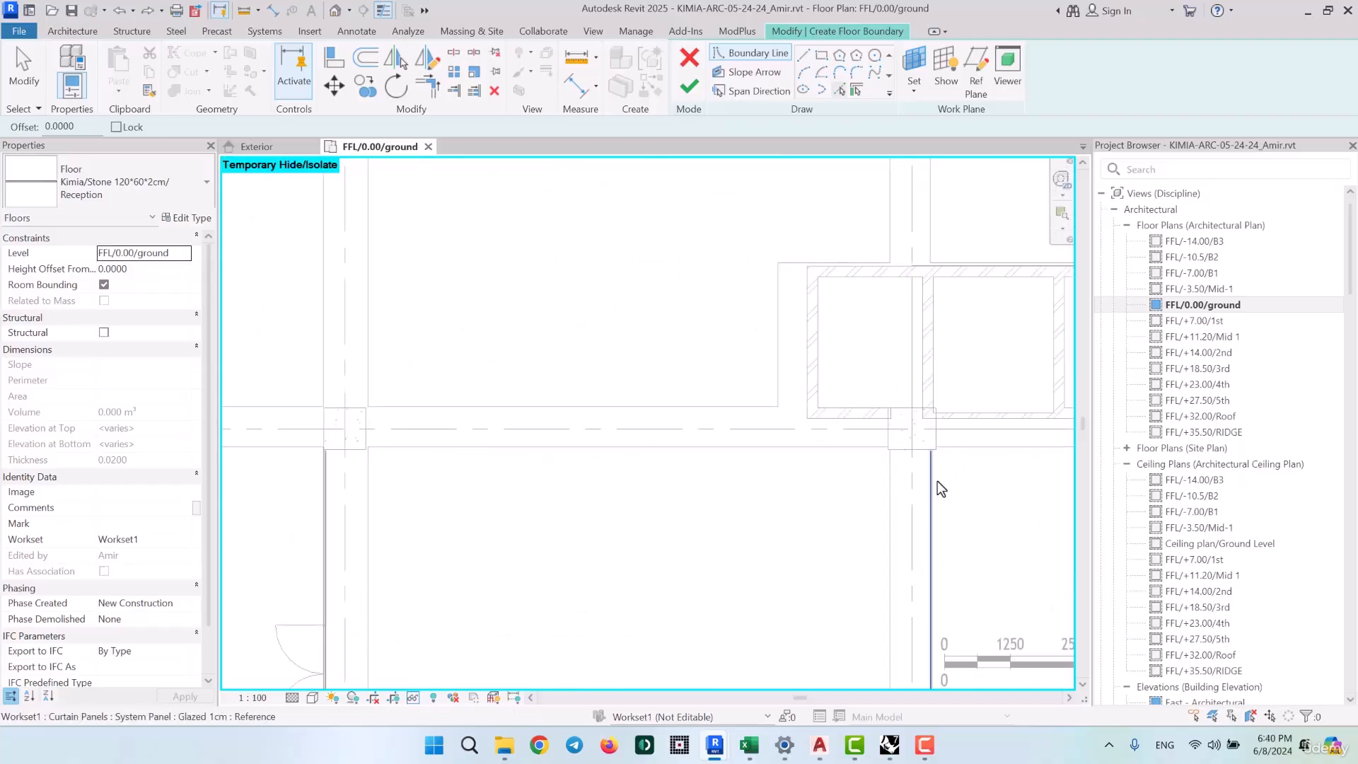
scroll(909, 460, "up", 2)
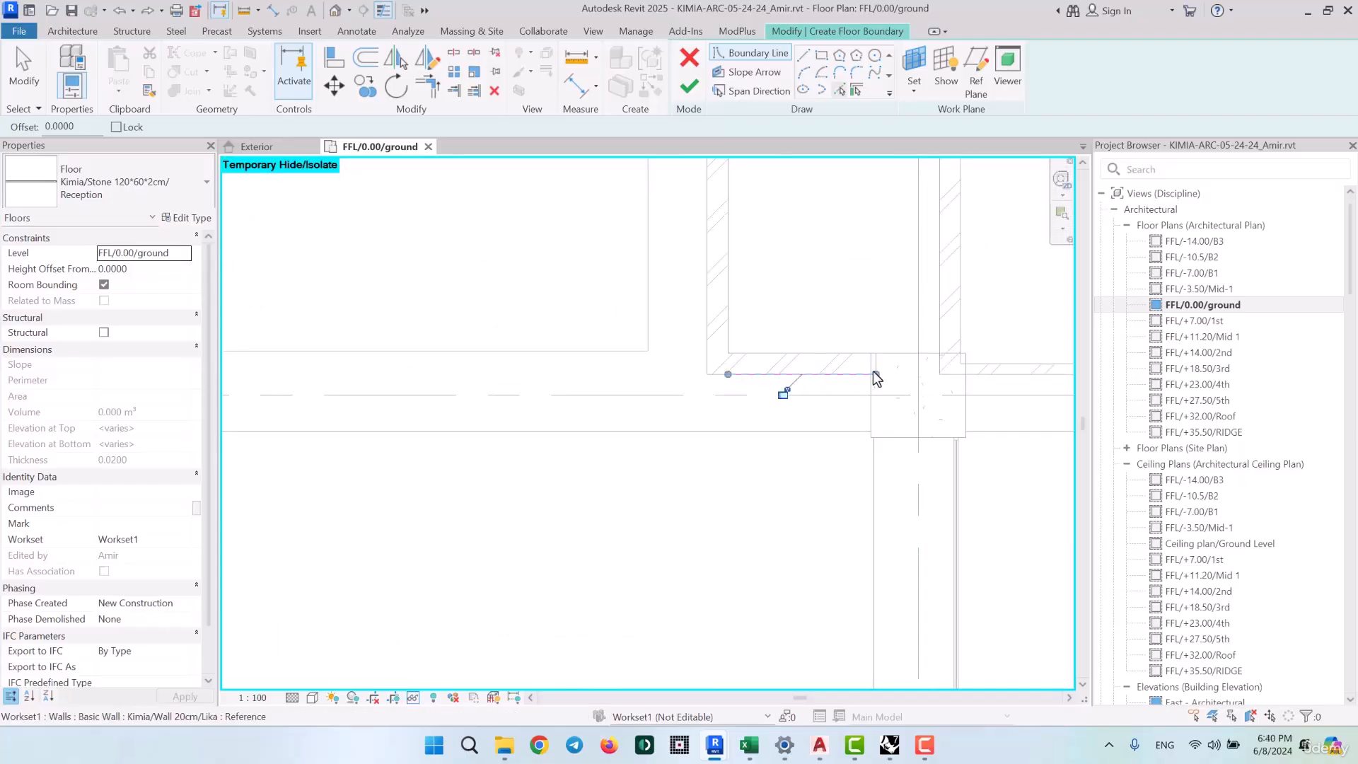
scroll(962, 324, "down", 5)
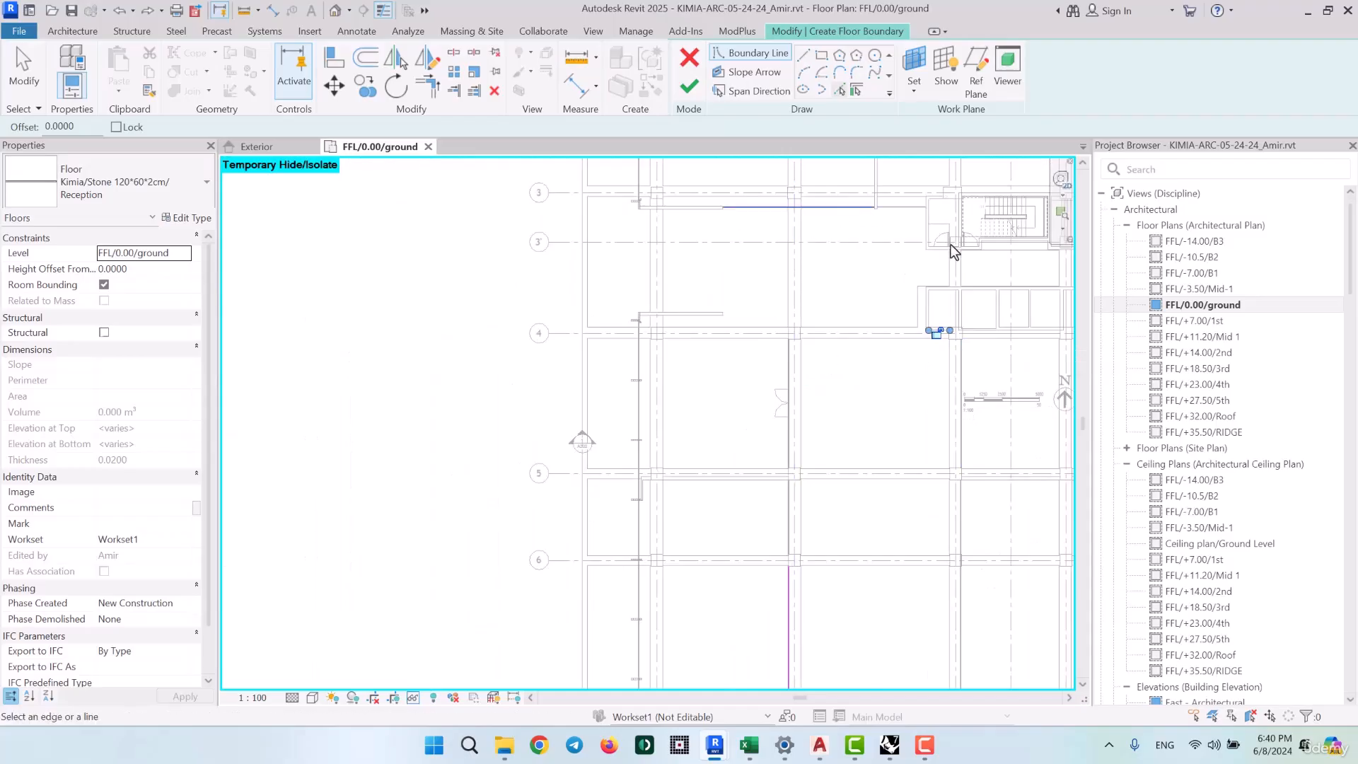
scroll(842, 336, "up", 2)
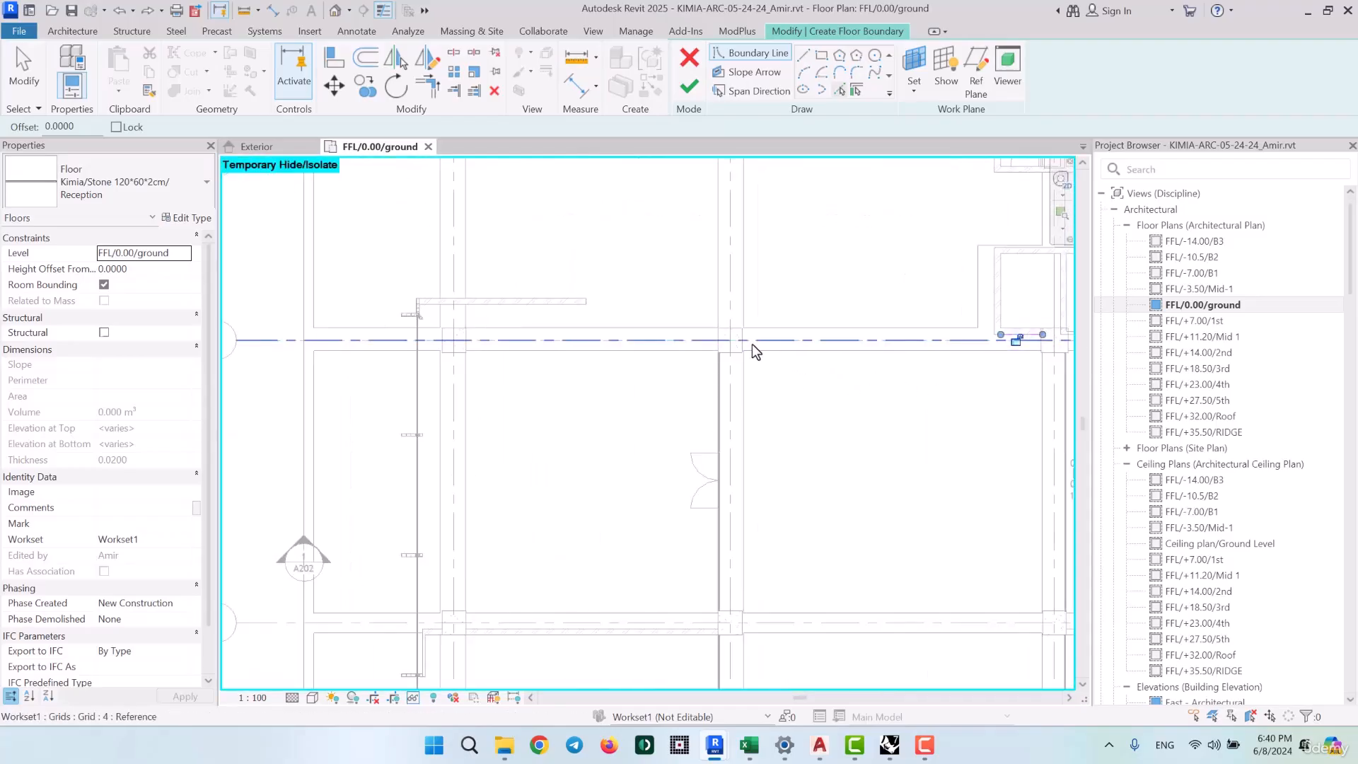
Pick the lower and right edges of the partition's column on grid 4 and the centreline of the 4cm partition below it
scroll(755, 346, "up", 4)
left_click(706, 362)
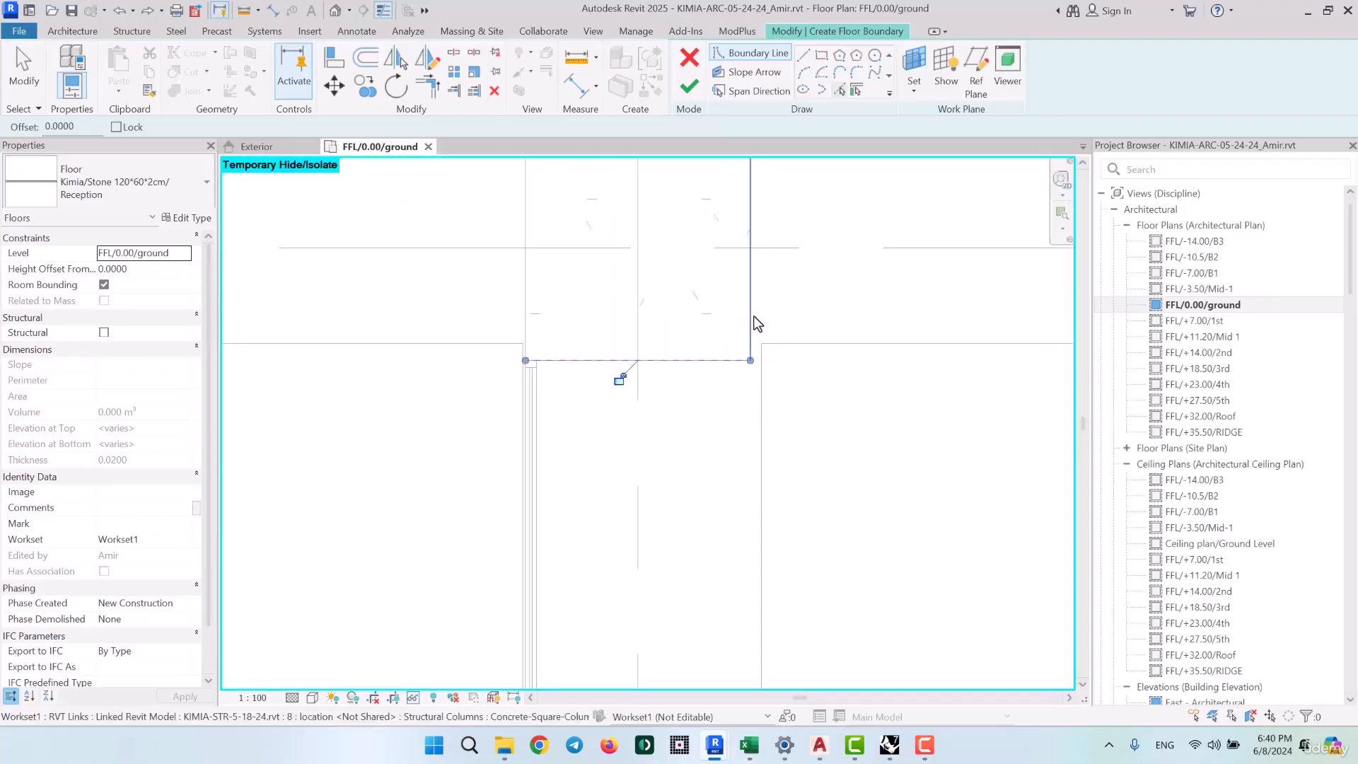
left_click(751, 315)
scroll(532, 403, "up", 4)
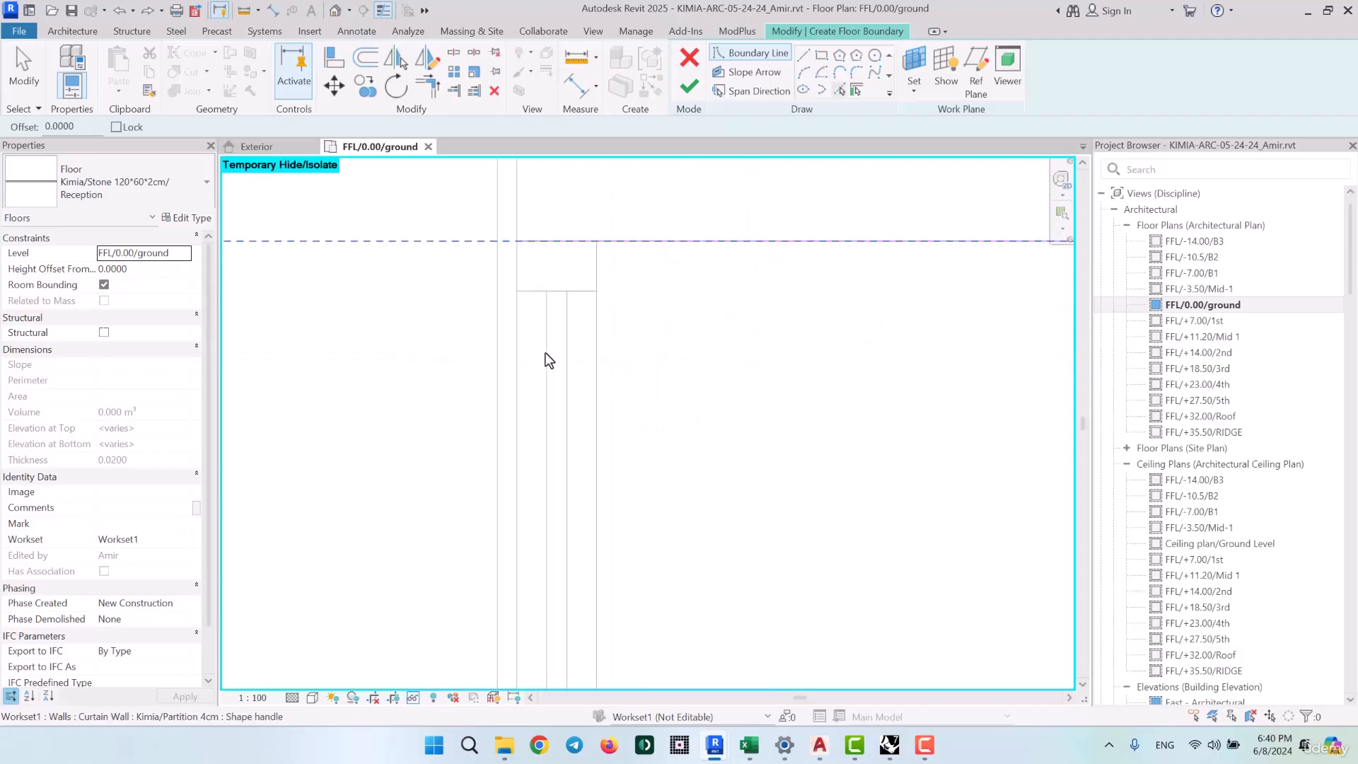
left_click(557, 356)
scroll(665, 222, "down", 9)
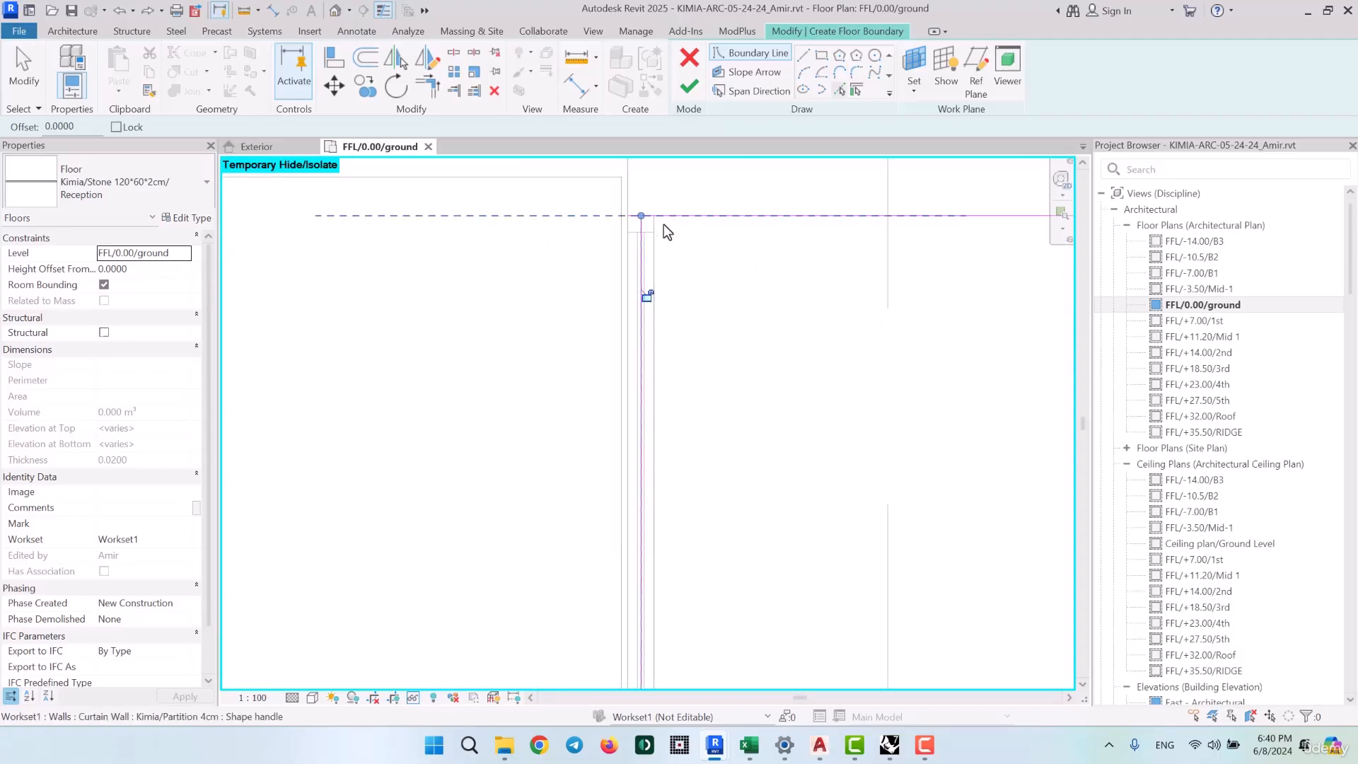
Pick the column edges on grid 5 and the centreline of the 4cm partition between grids 5 and 6
scroll(701, 415, "up", 5)
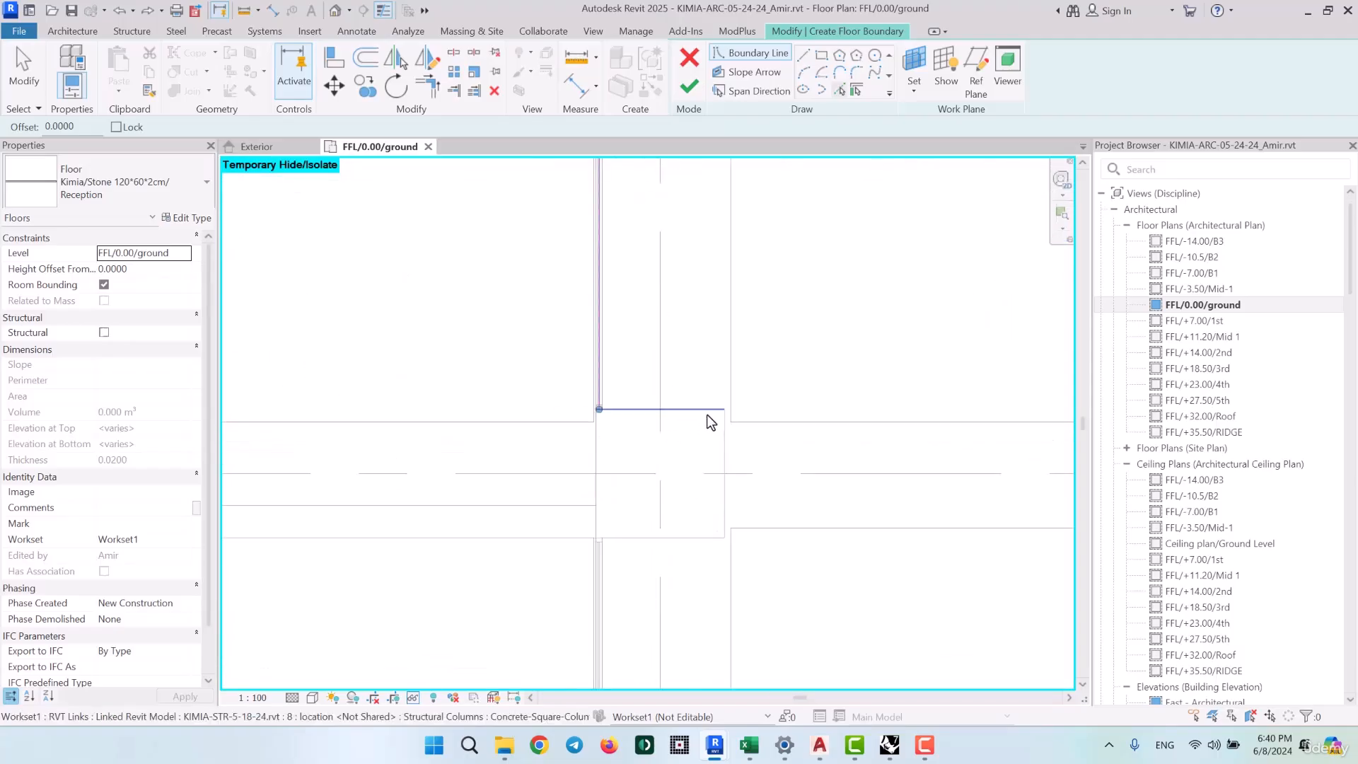
scroll(645, 563, "up", 10)
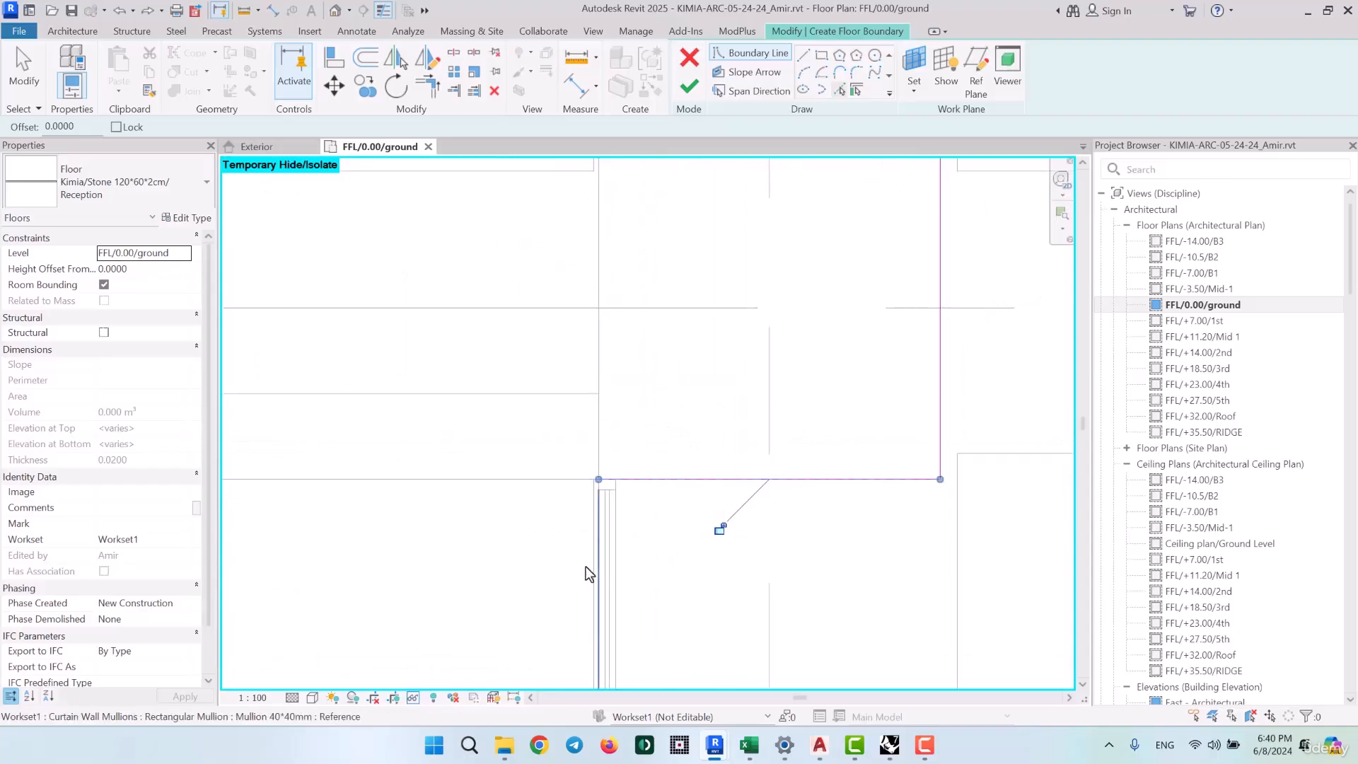
scroll(559, 303, "down", 8)
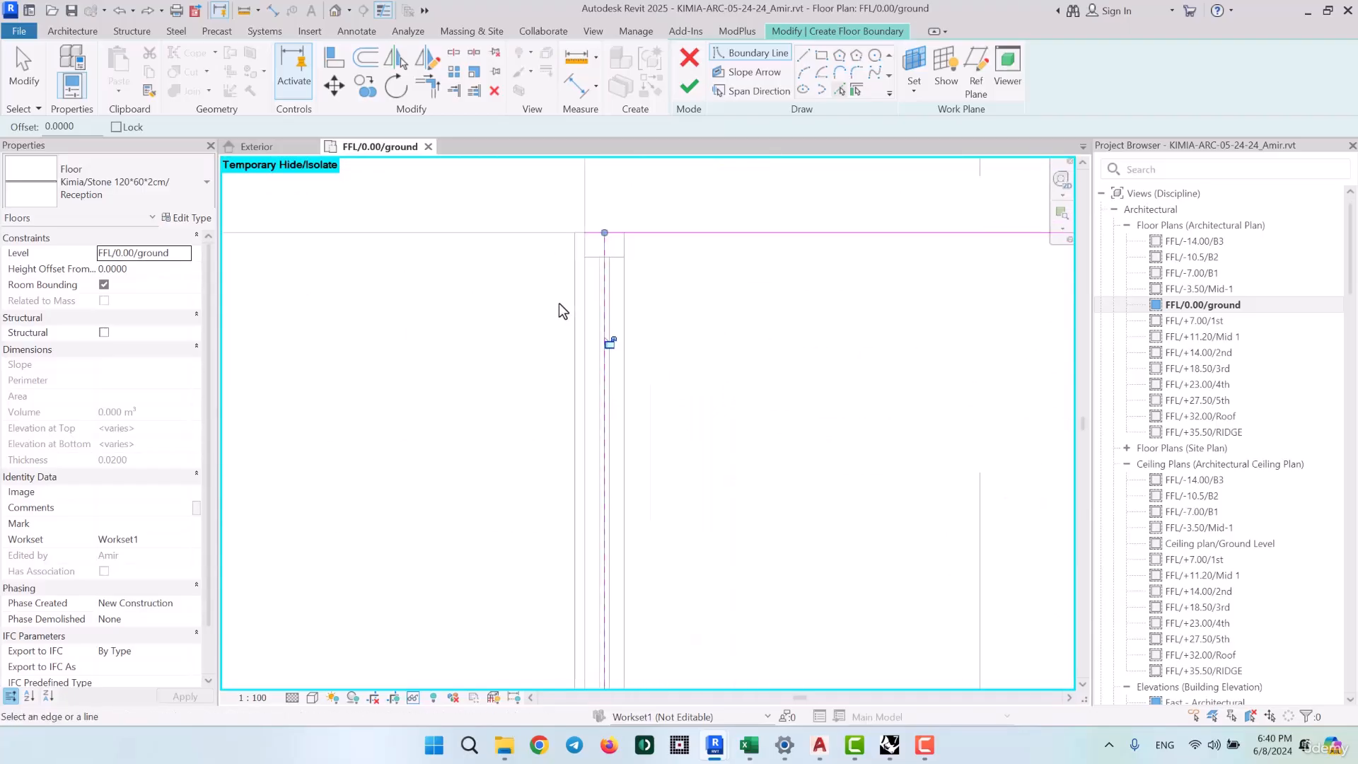
Pick the upper, right and lower edges of the column where the partition meets grid 6
scroll(570, 269, "up", 5)
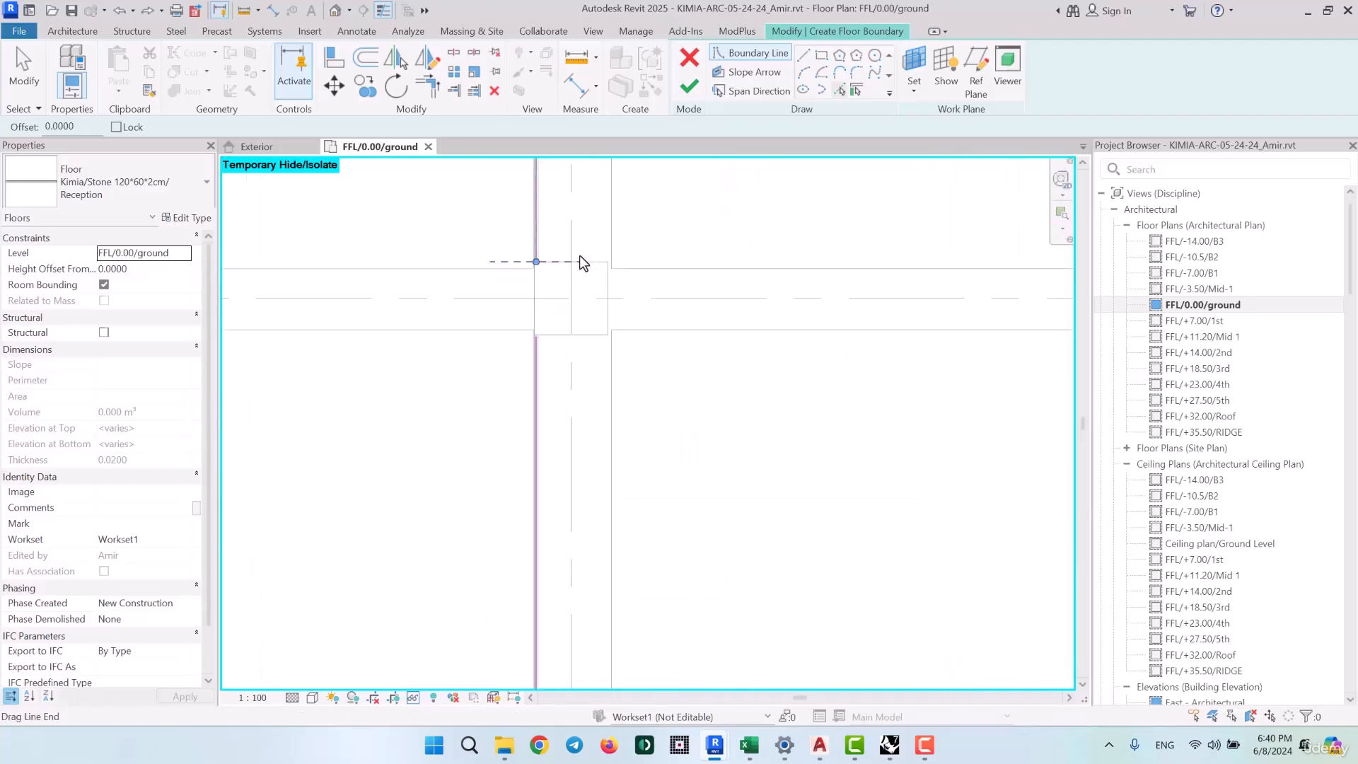
left_click(645, 315)
left_click(601, 441)
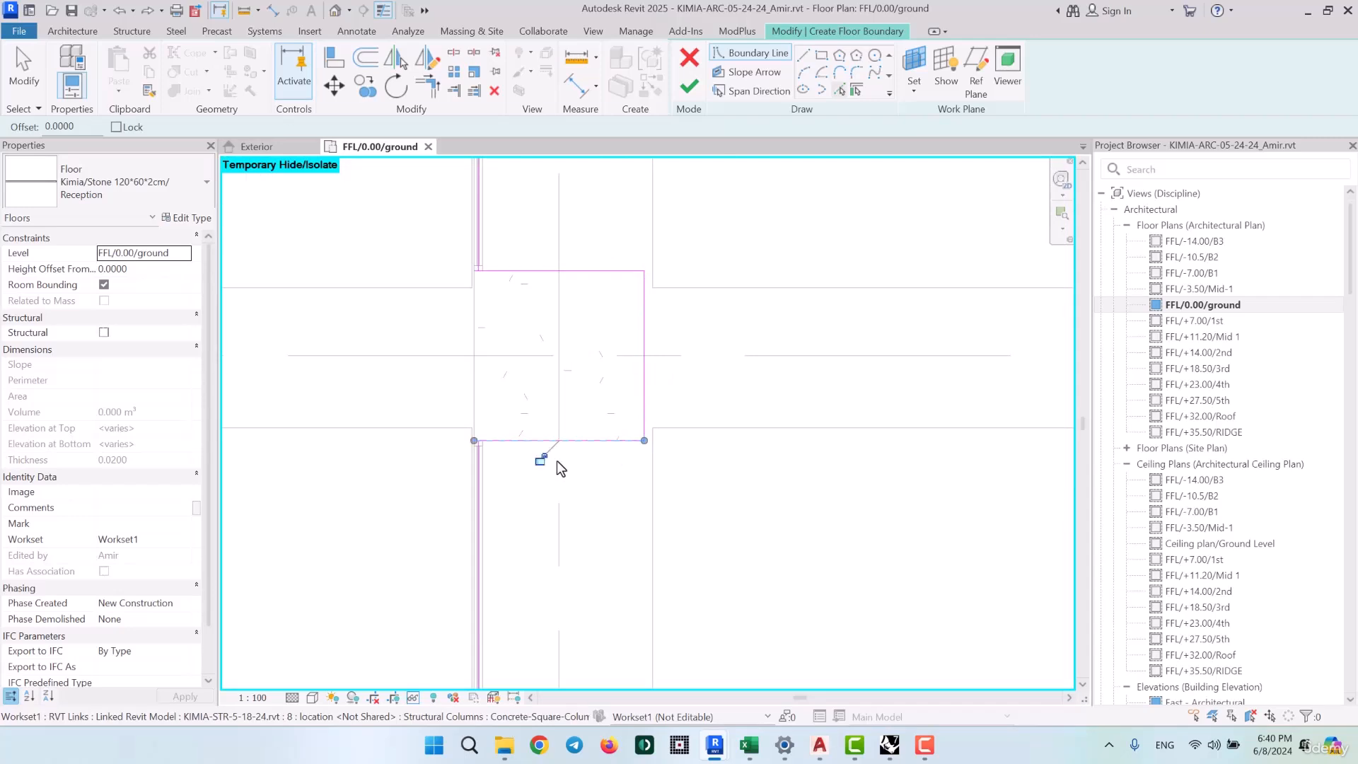
Check the picked boundary lines from the column on grid 6 down to the passage between grids 10 and 11
scroll(476, 456, "up", 7)
scroll(558, 374, "down", 11)
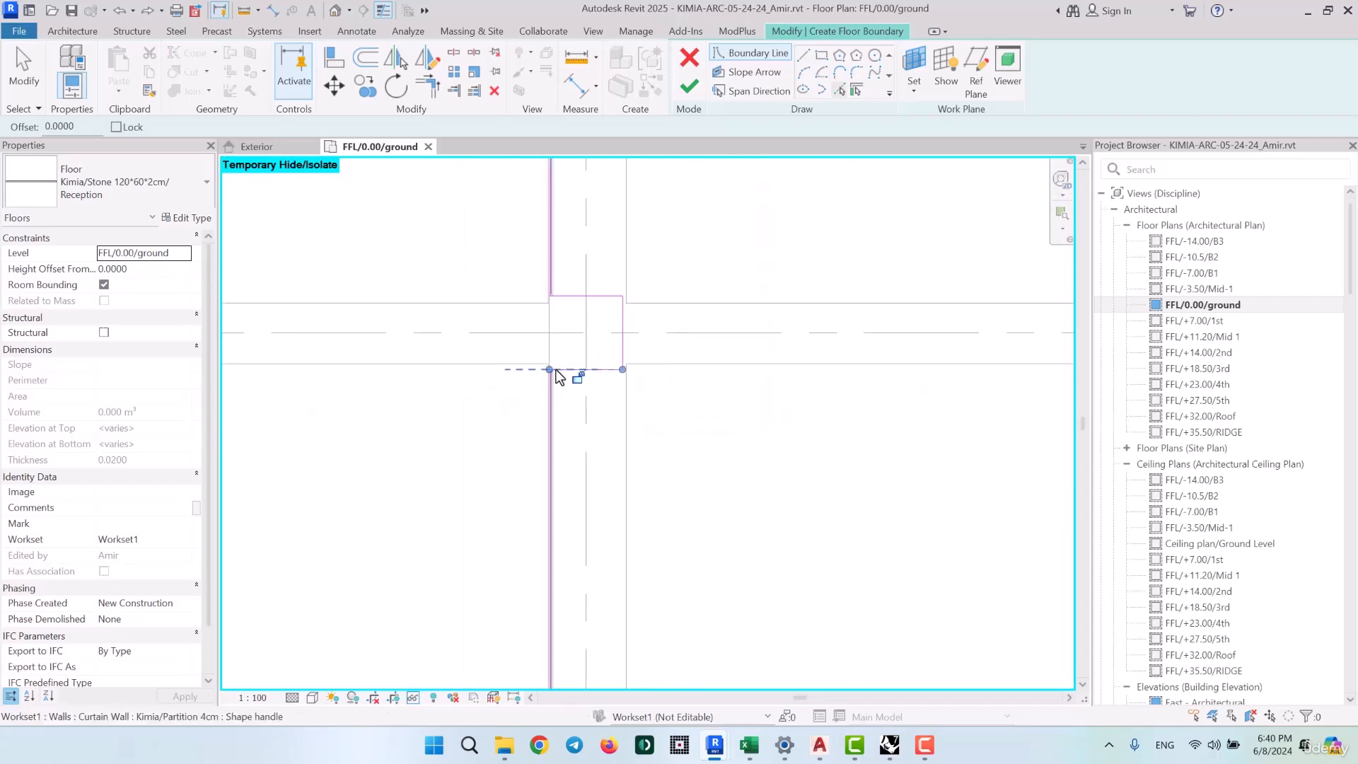
middle_click_drag(588, 469, 596, 281)
scroll(562, 451, "up", 1)
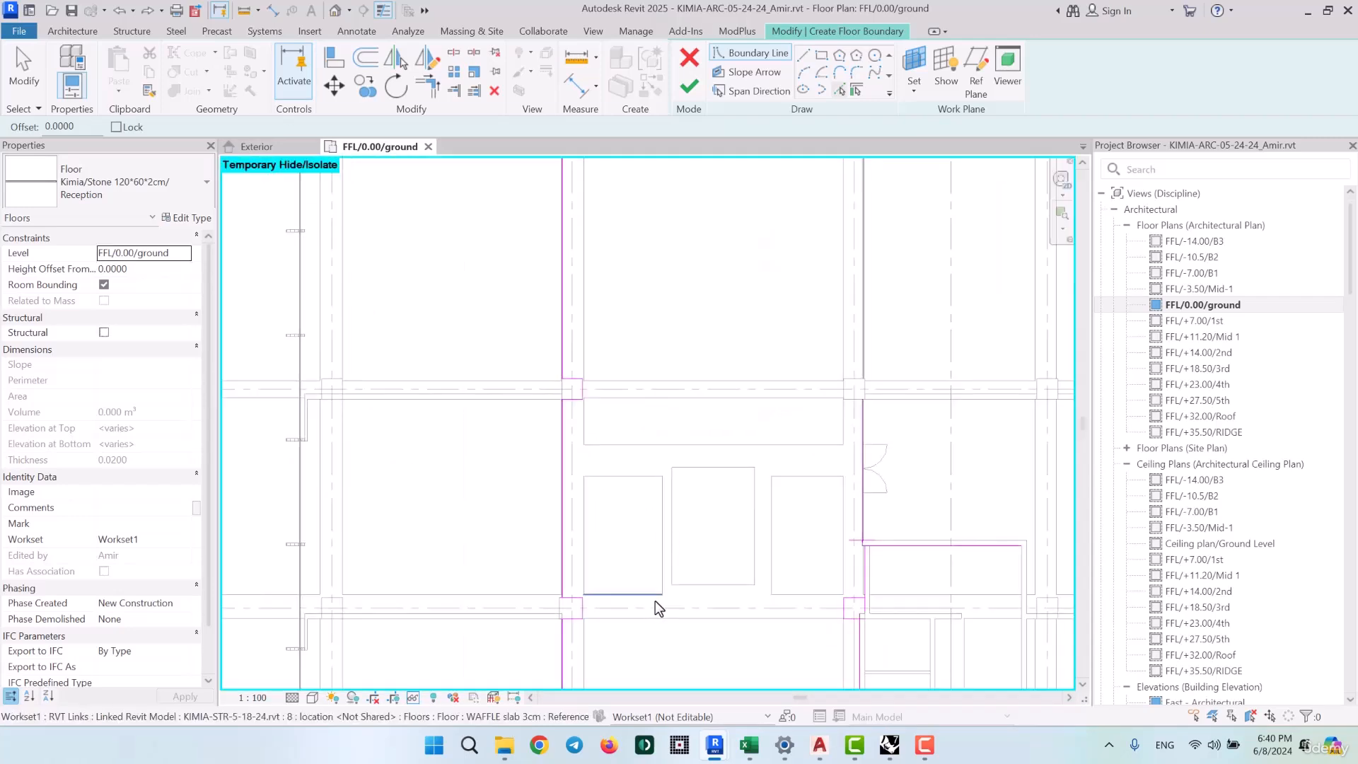
middle_click_drag(655, 601, 635, 481)
middle_click_drag(632, 563, 655, 505)
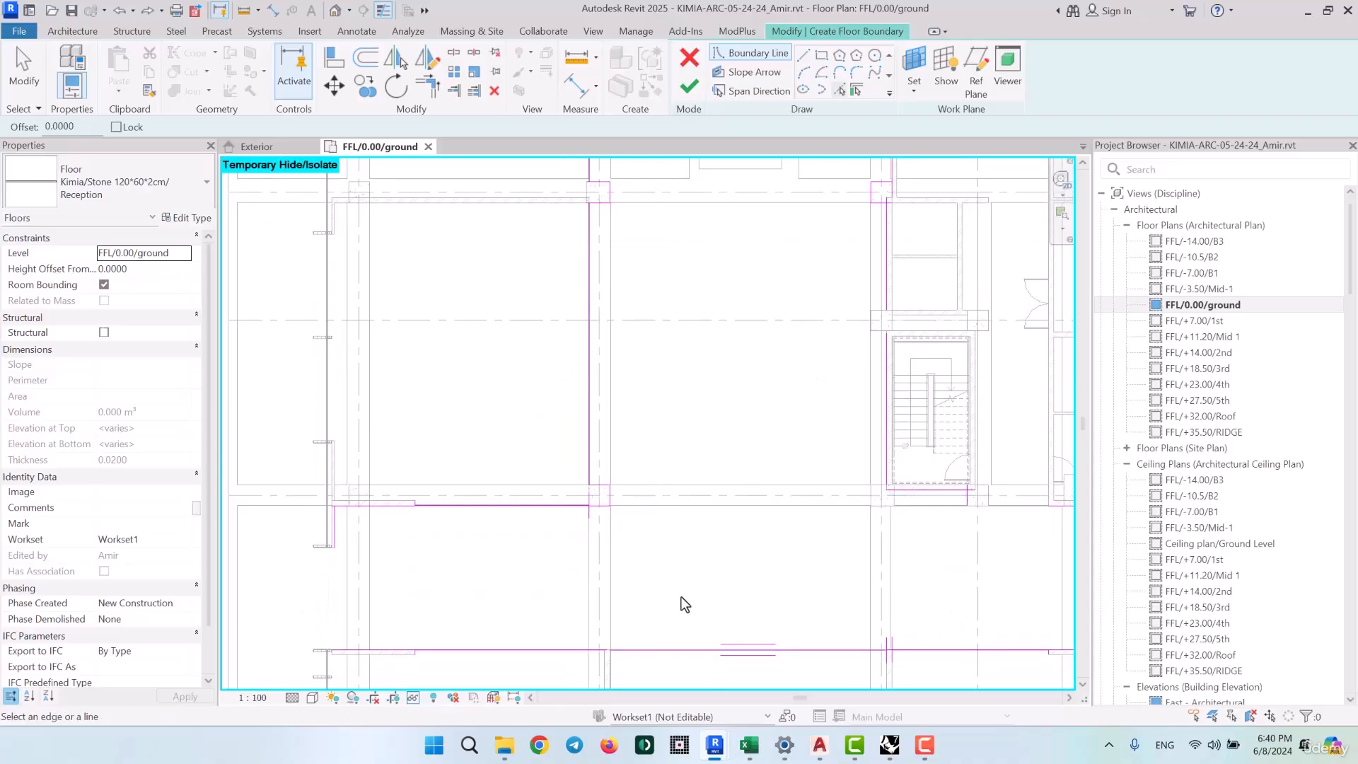
middle_click_drag(685, 603, 698, 404)
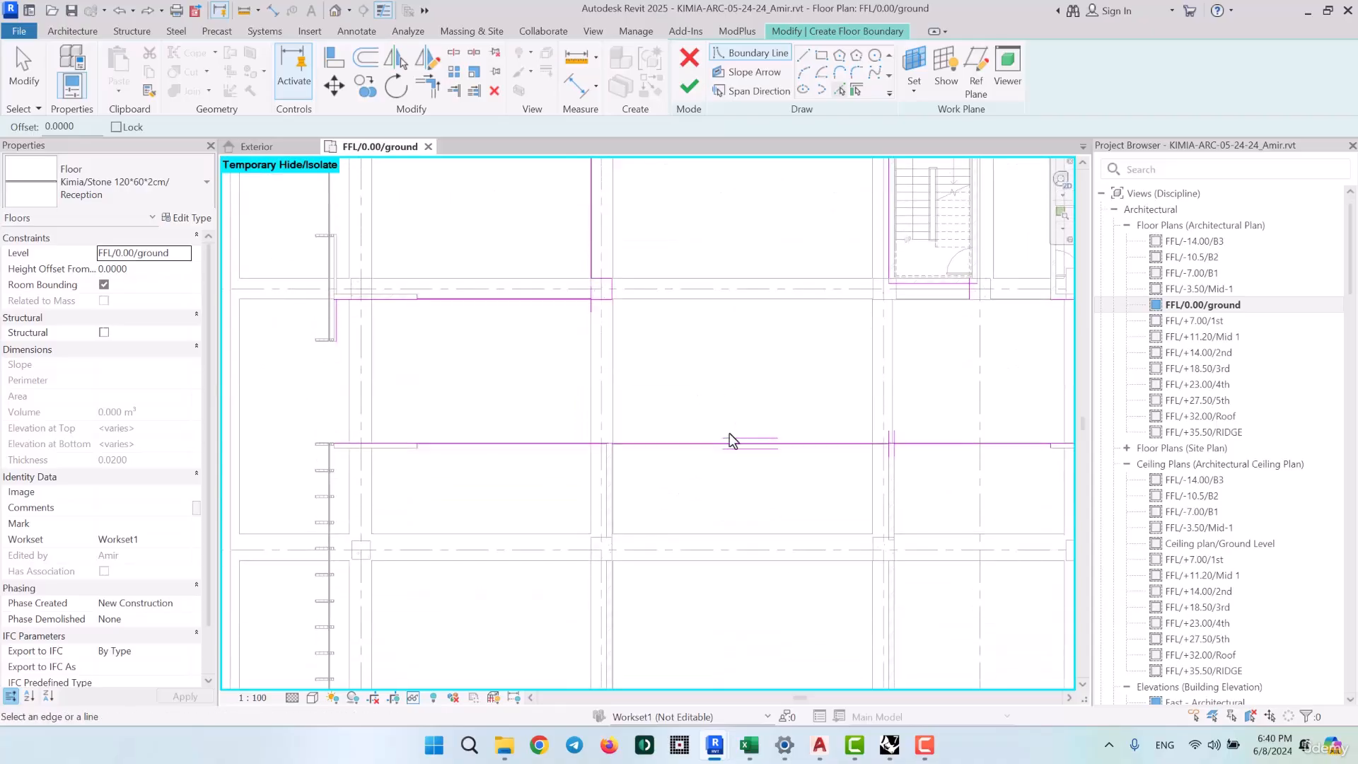
middle_click_drag(693, 514, 679, 545)
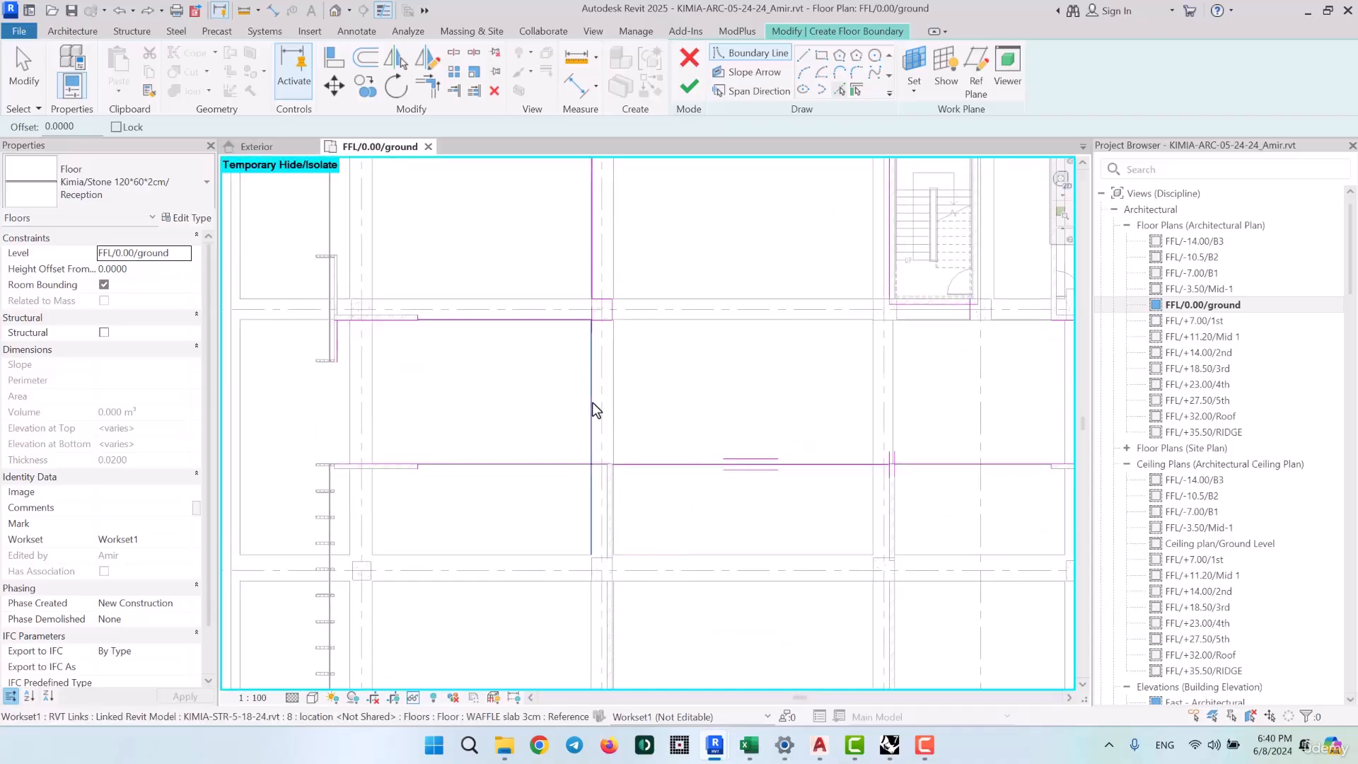
scroll(593, 319, "down", 5)
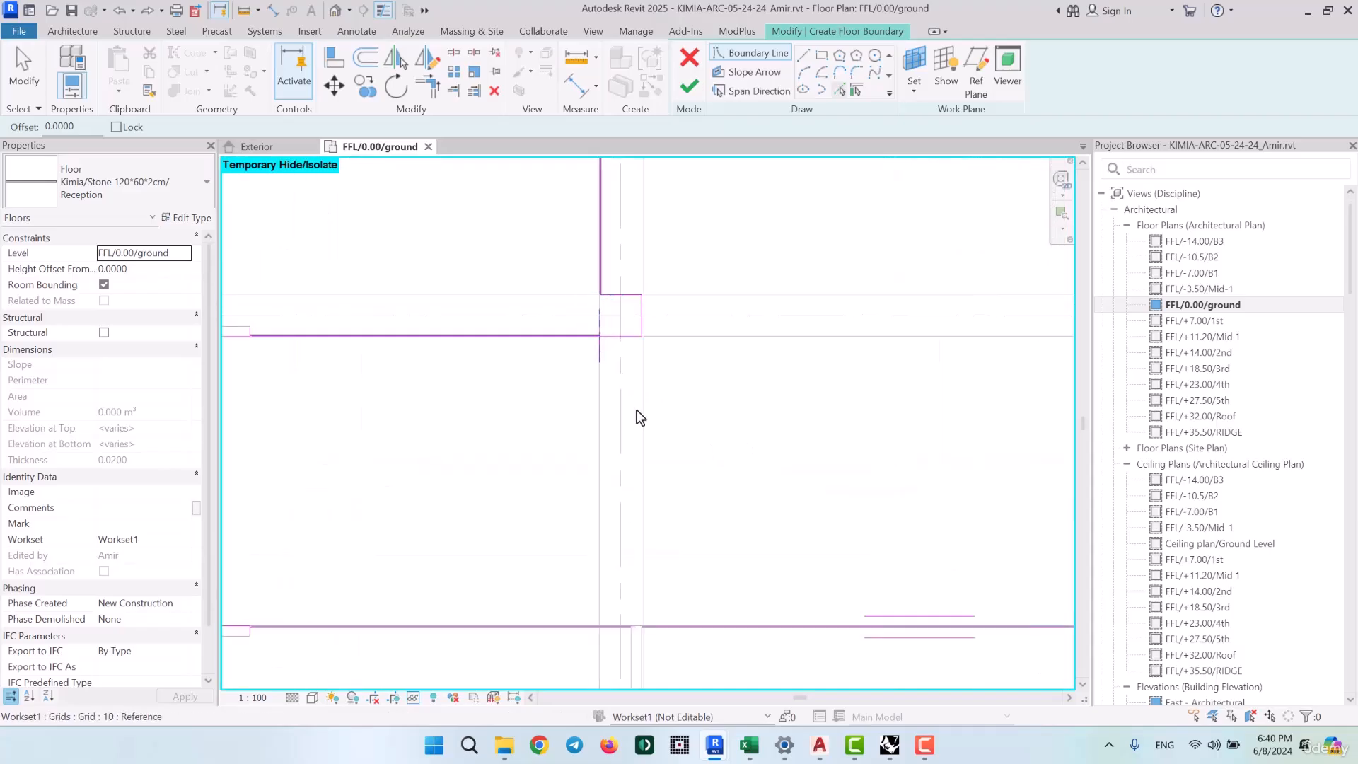
scroll(691, 458, "up", 1)
scroll(594, 449, "up", 3)
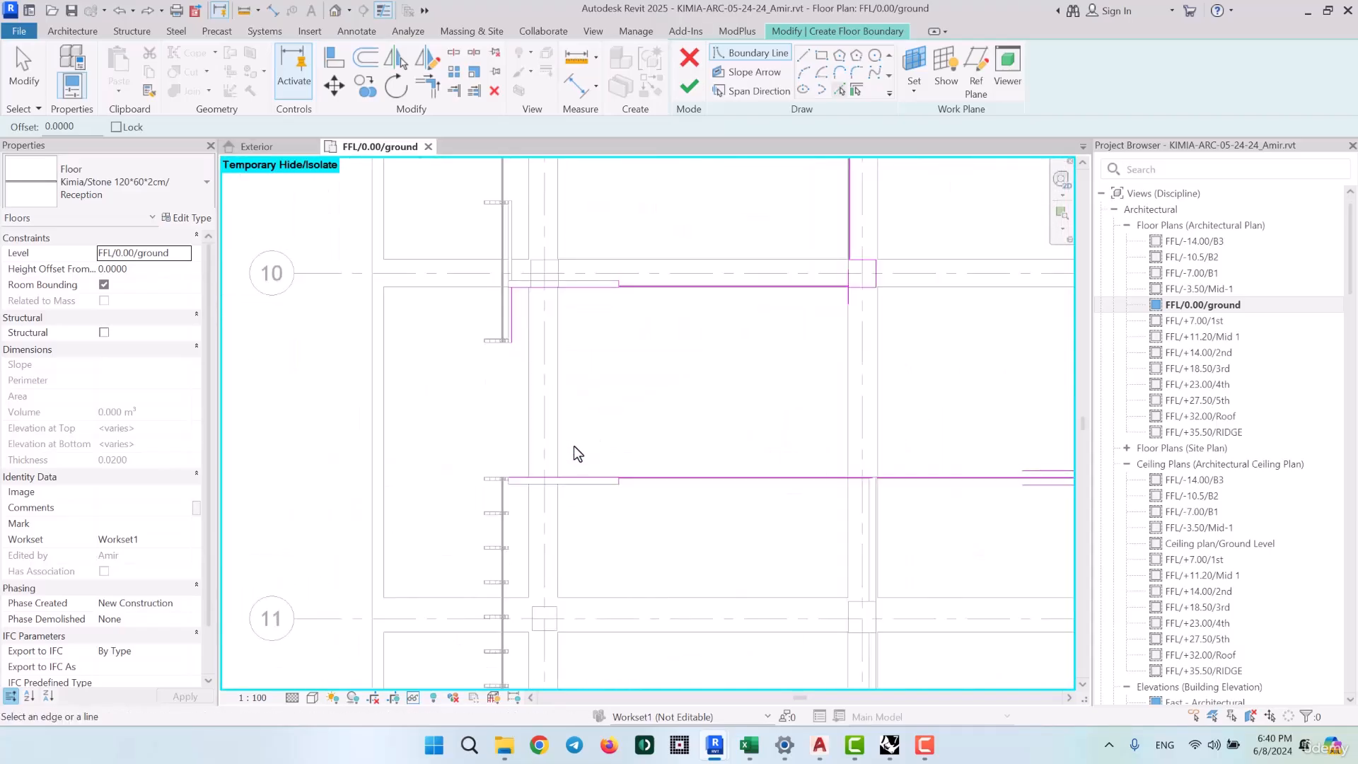
Trim the boundary lines to corners where the lower wall stubs meet the glazed partition between grids 10 and 11
key("Escape")
scroll(507, 453, "up", 2)
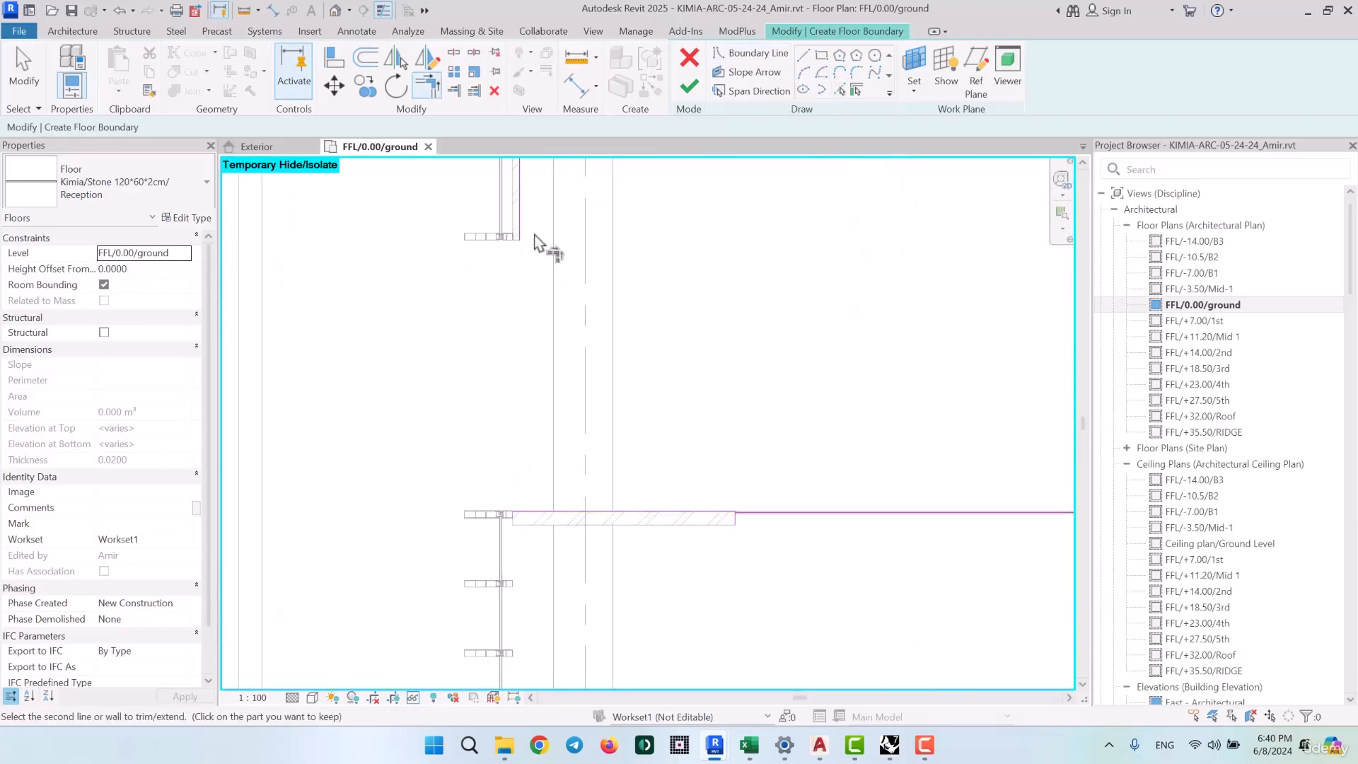
scroll(734, 515, "up", 8)
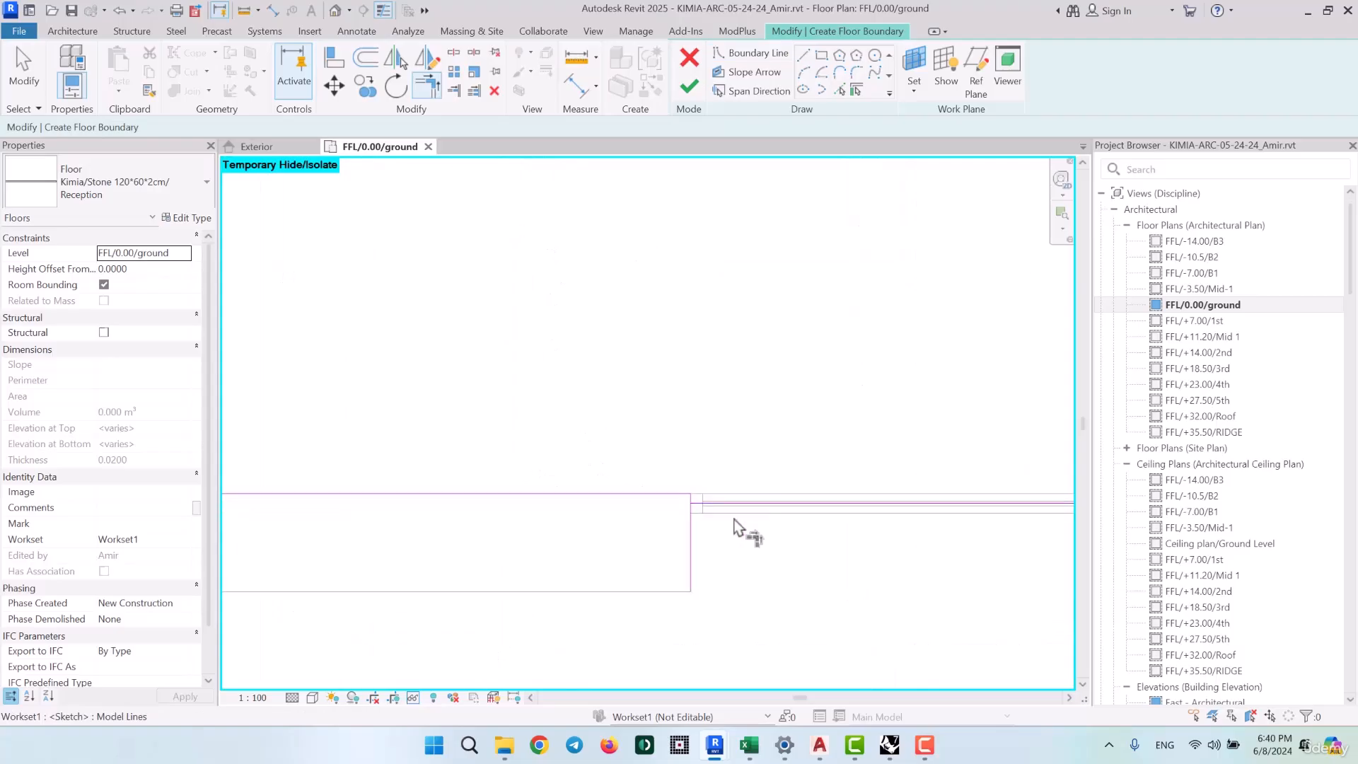
scroll(449, 446, "down", 5)
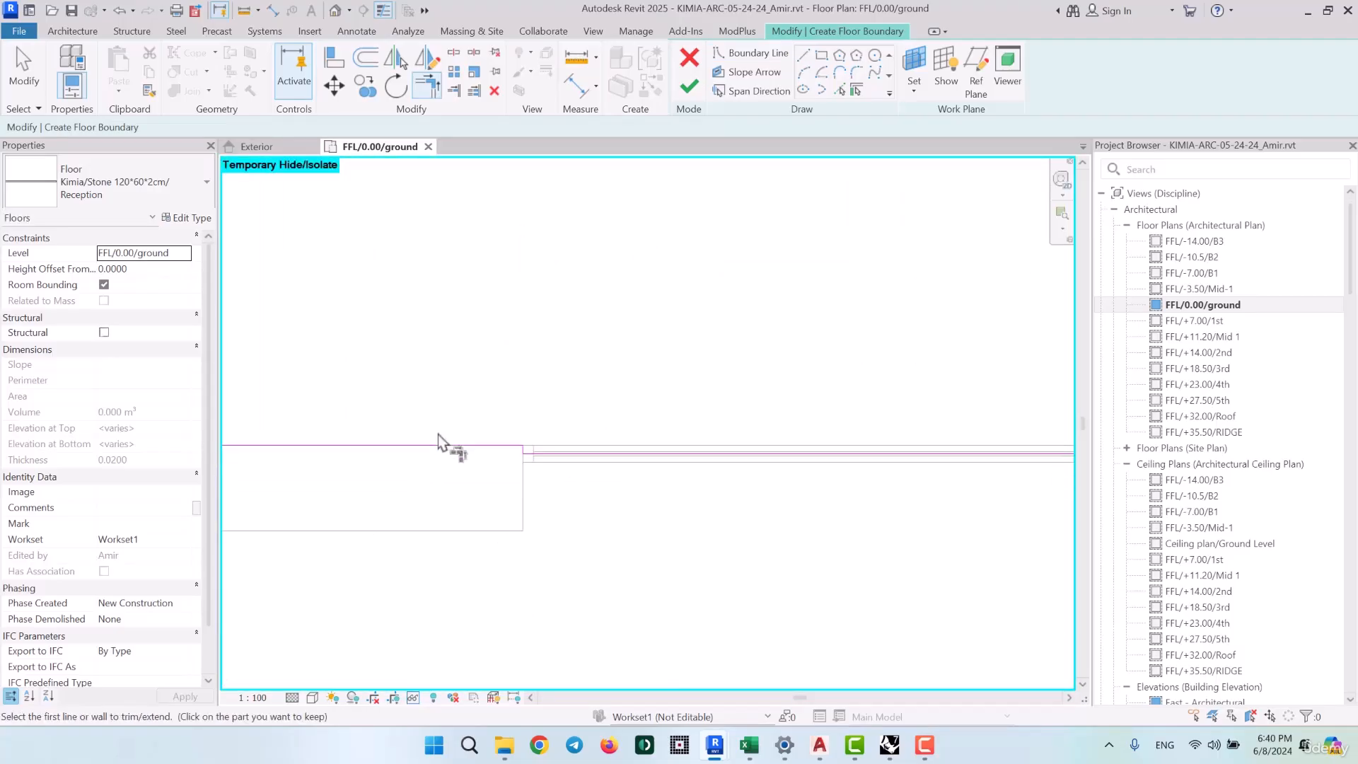
middle_click_drag(449, 461, 401, 500)
scroll(858, 470, "up", 6)
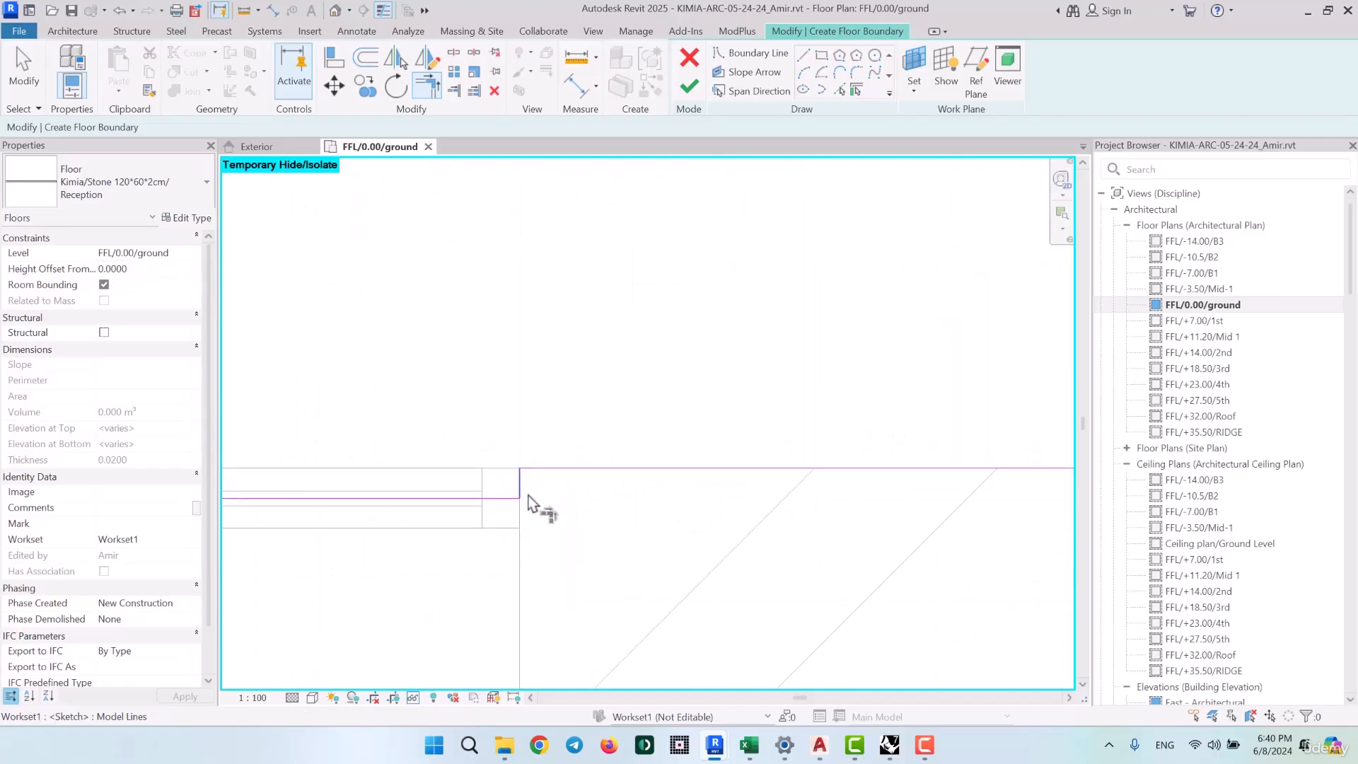
scroll(425, 425, "down", 3)
scroll(609, 477, "up", 3)
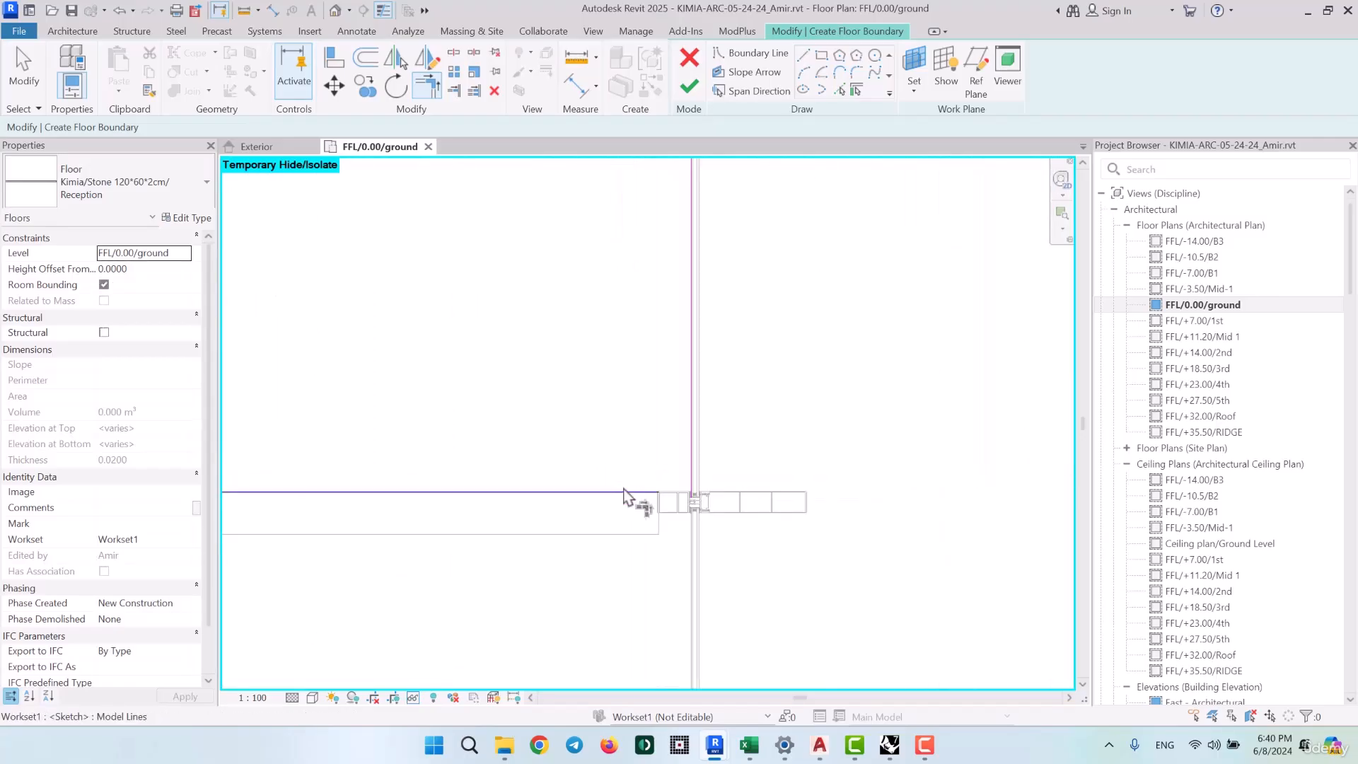
Trim the right facade line to corners with the lower wall's face and the end of the wall stub below grid 10
left_click(623, 493)
left_click(694, 452)
scroll(707, 576, "down", 4)
scroll(680, 311, "up", 5)
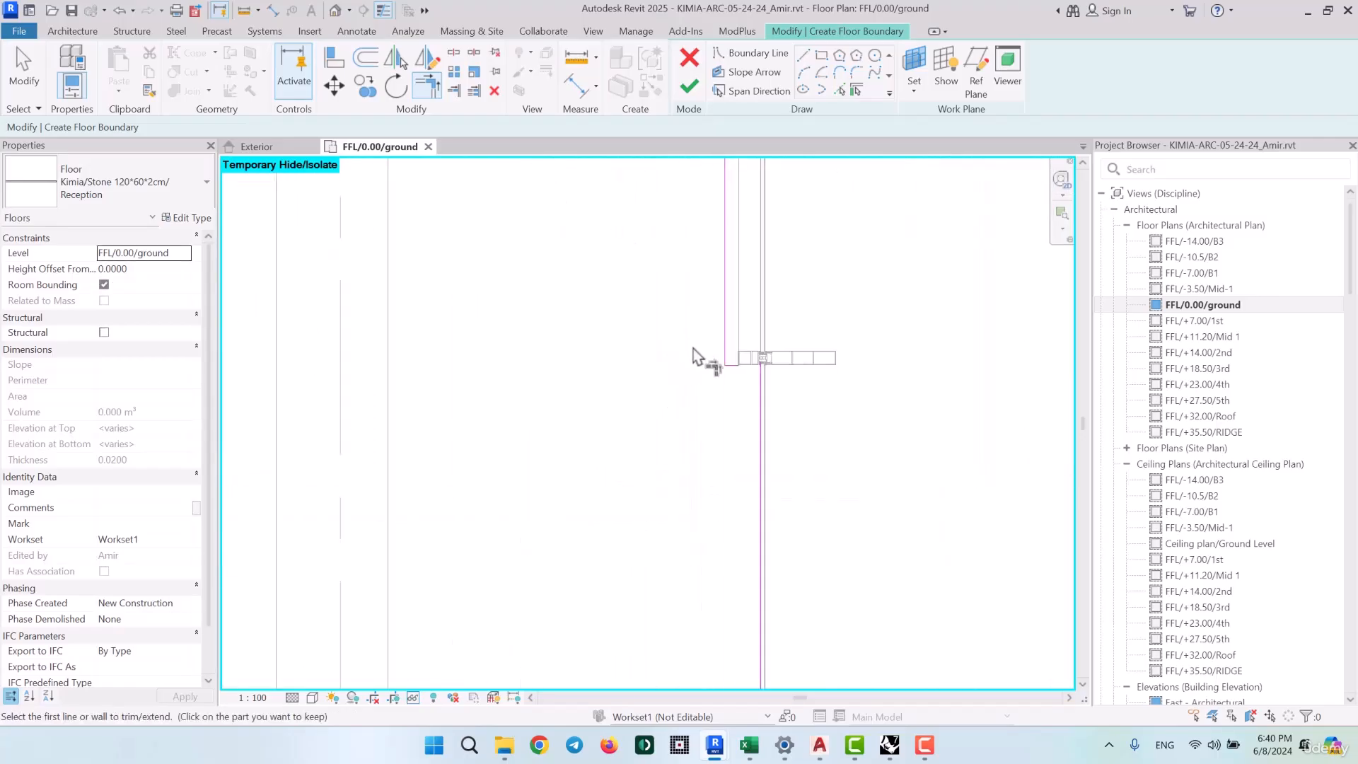
scroll(720, 461, "down", 6)
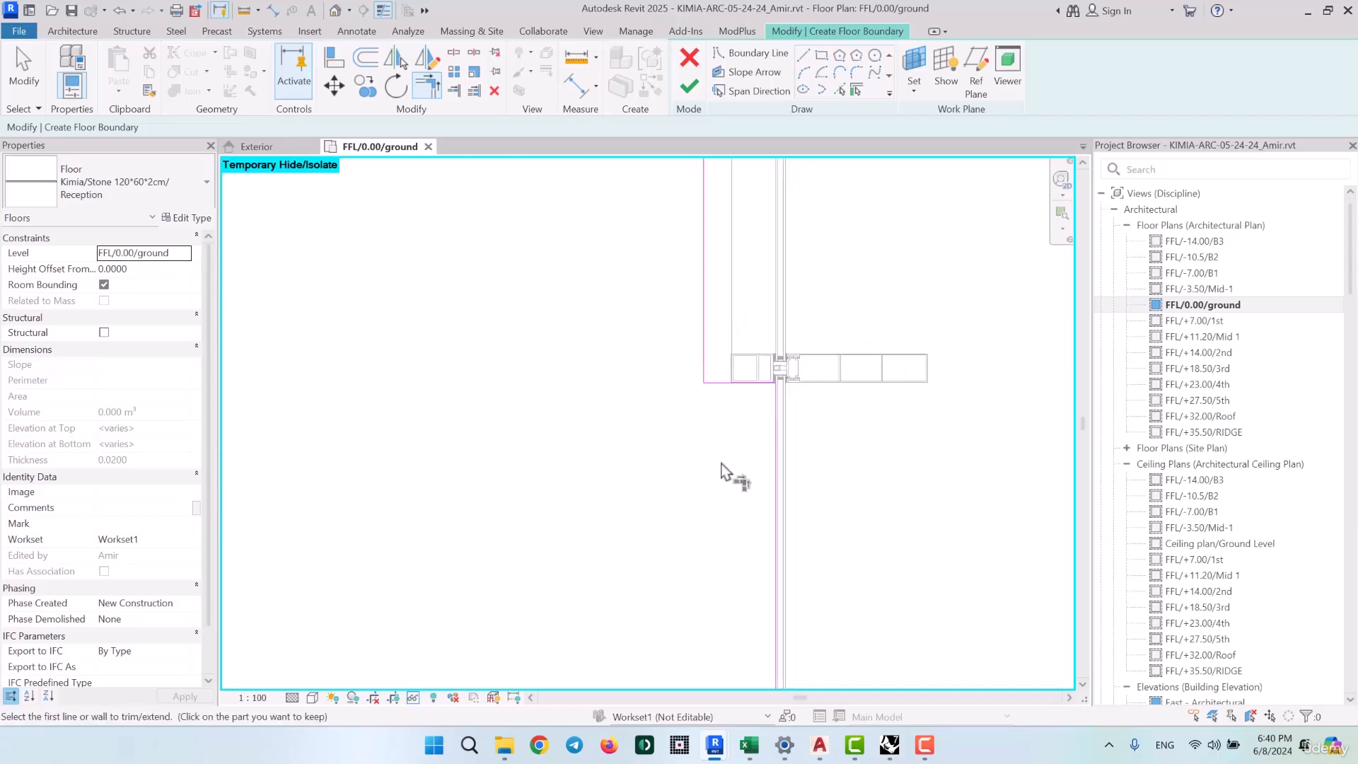
middle_click_drag(671, 337, 745, 440)
Trim the wall and column lines along grid 10 into continuous corners from the right wall stub to the staircase
left_click(787, 461)
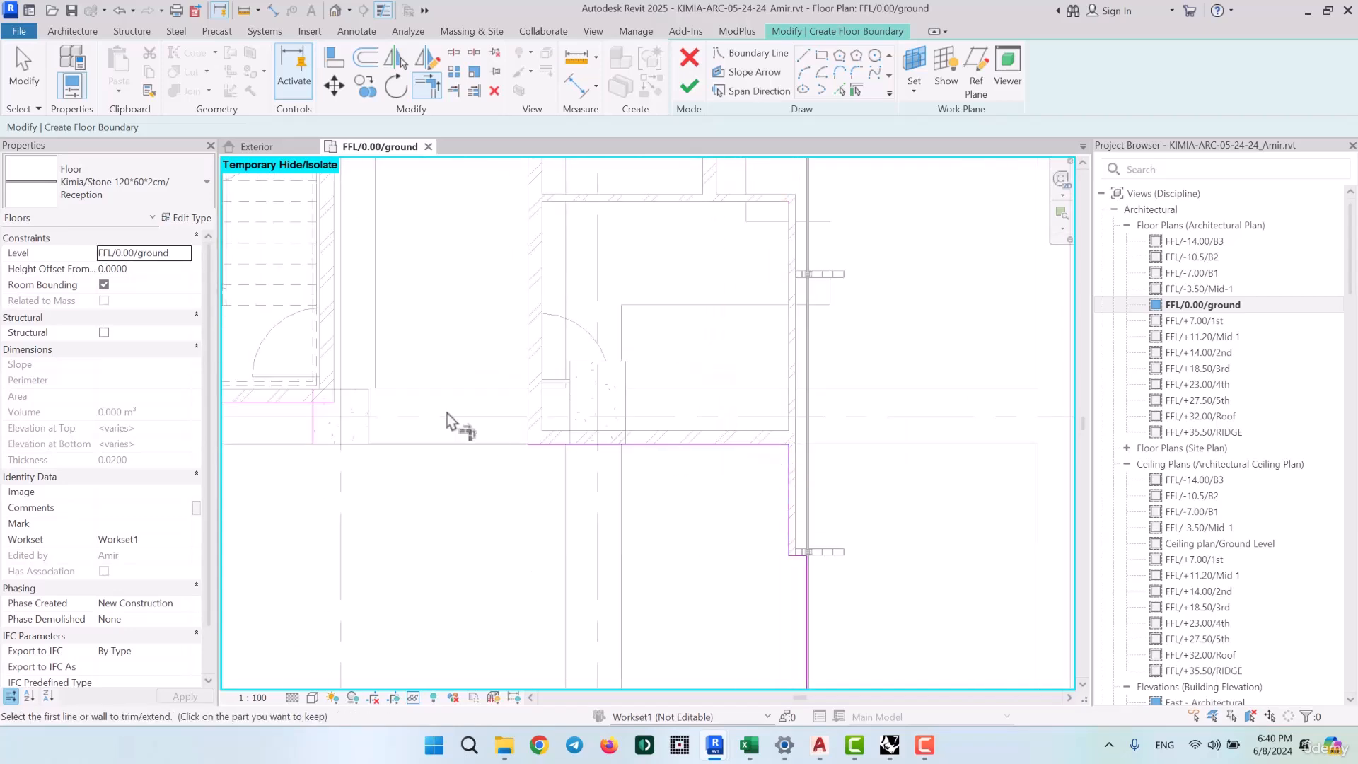
middle_click_drag(489, 427, 803, 495)
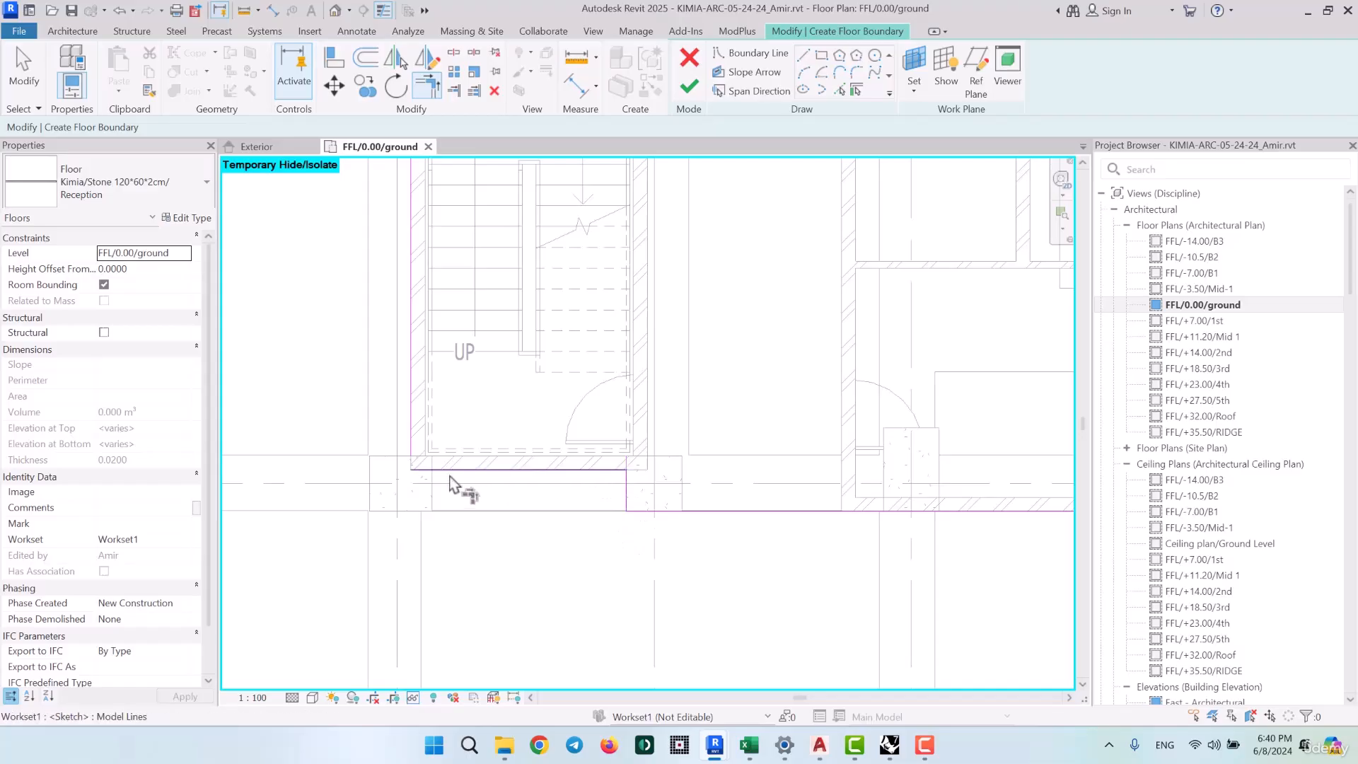
scroll(343, 474, "up", 2)
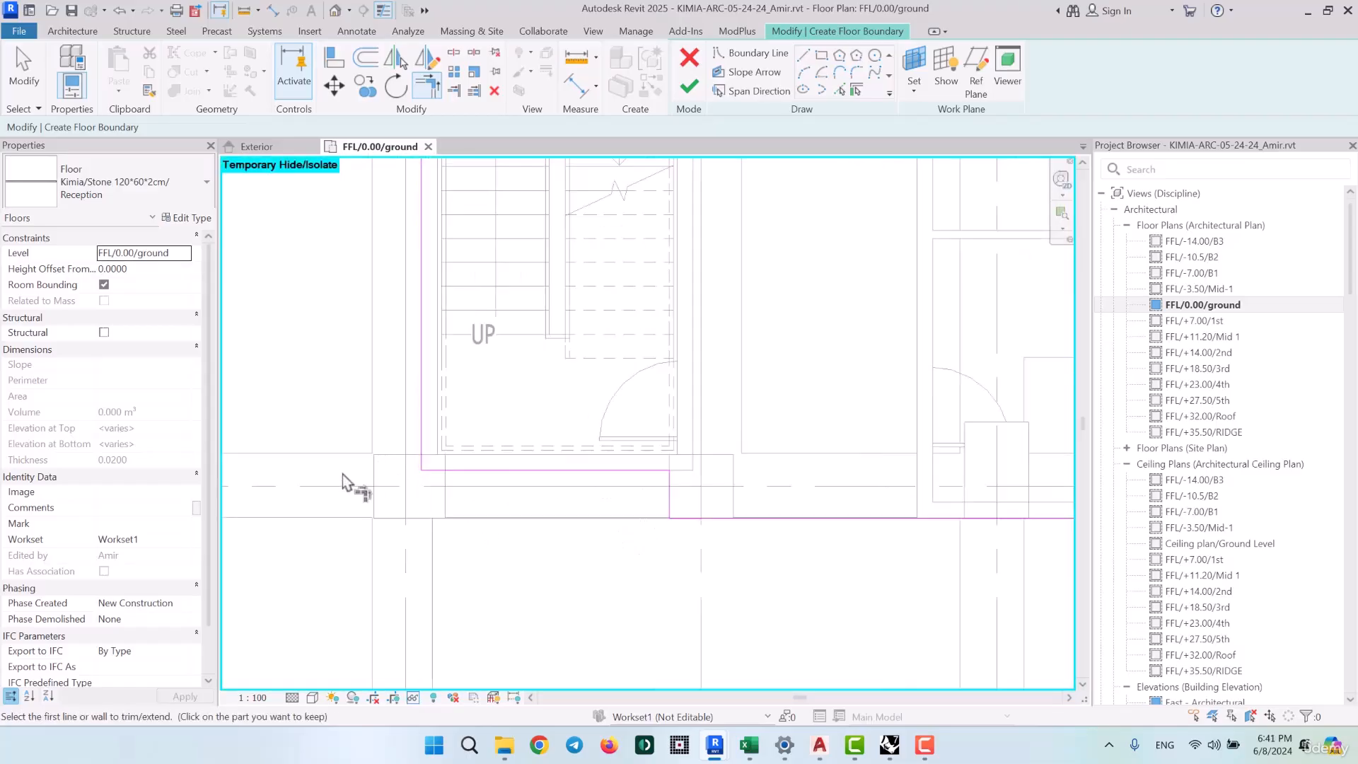
middle_click_drag(527, 493, 619, 510)
scroll(589, 499, "up", 2)
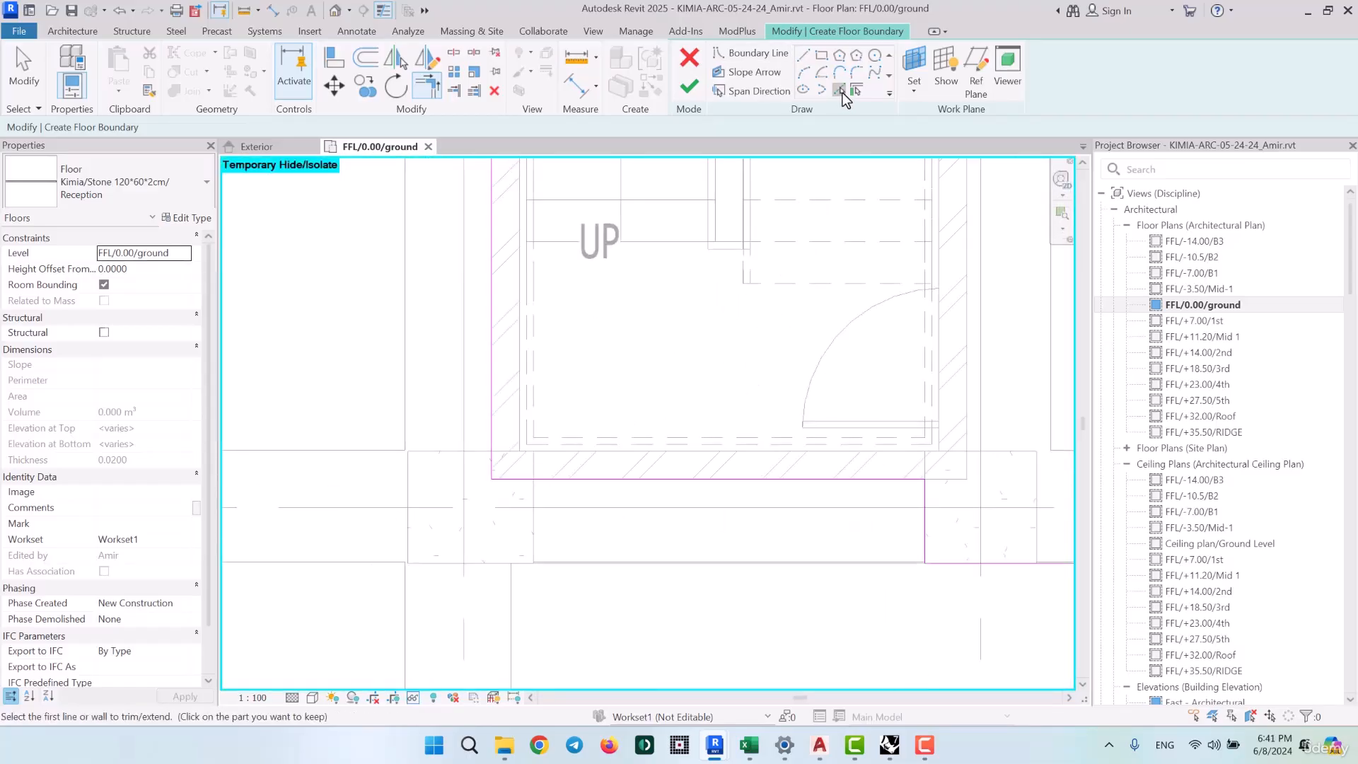
Pick the right, lower, left and upper edges of the column at the staircase's lower-left corner as boundary lines
left_click(843, 92)
middle_click_drag(504, 486, 561, 491)
left_click(592, 508)
left_click(503, 569)
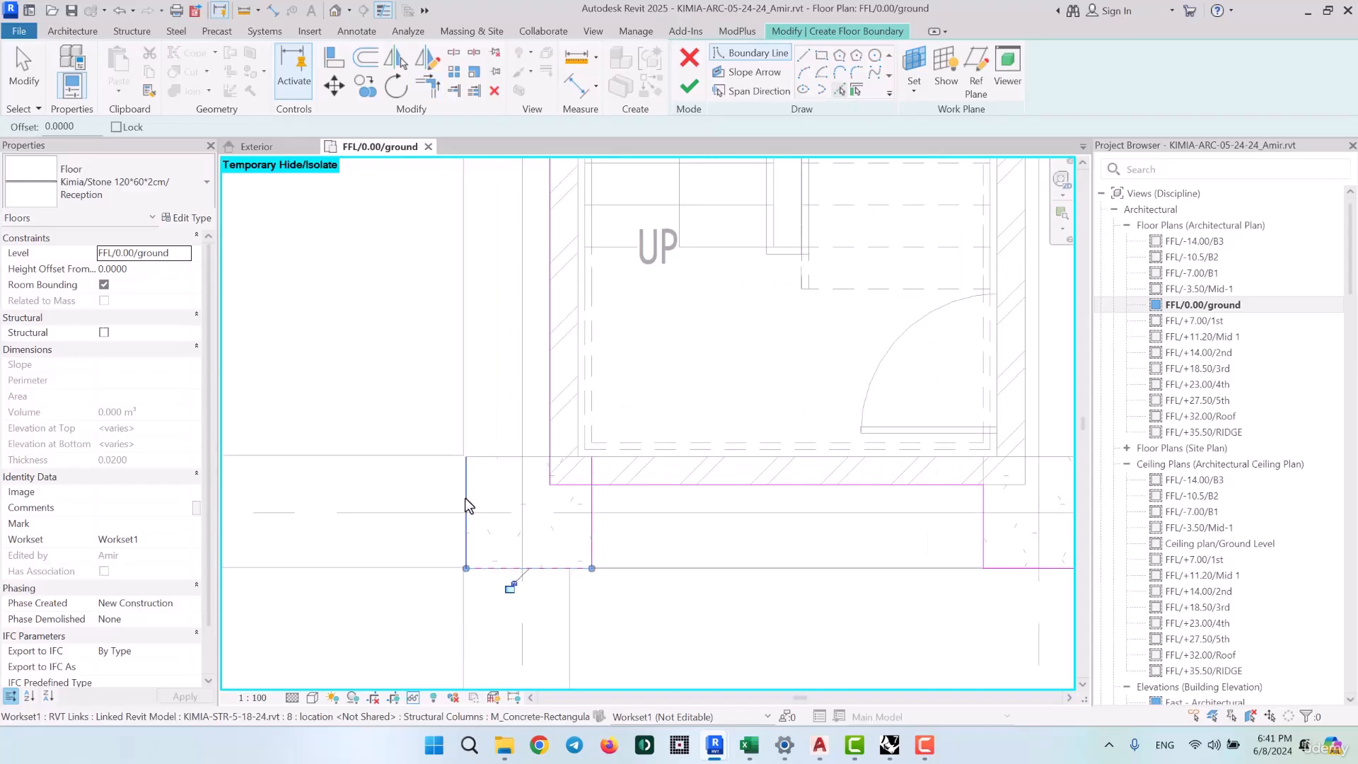
left_click(465, 498)
left_click(512, 457)
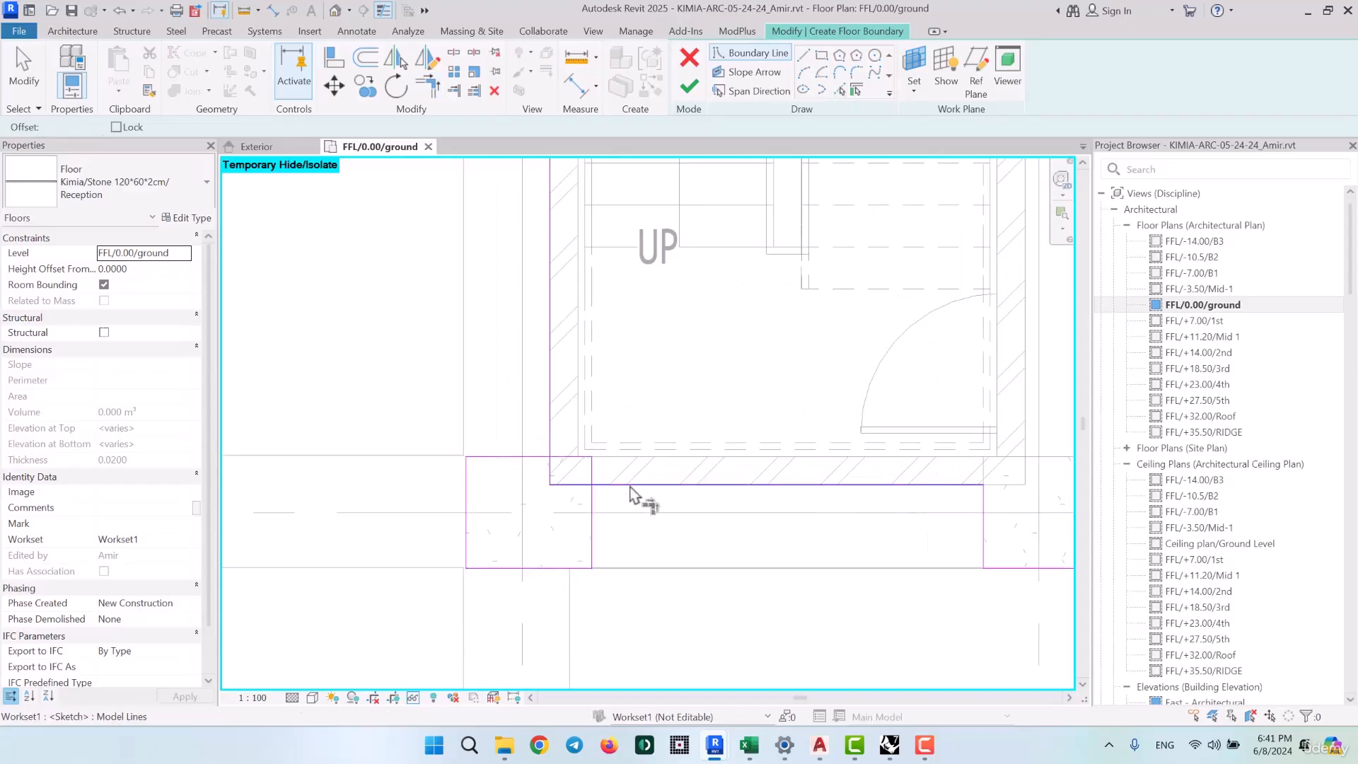
Trim the lines of the column at the staircase's lower-left corner to corners with the stair walls' left and lower lines
key("Escape")
left_click(520, 457)
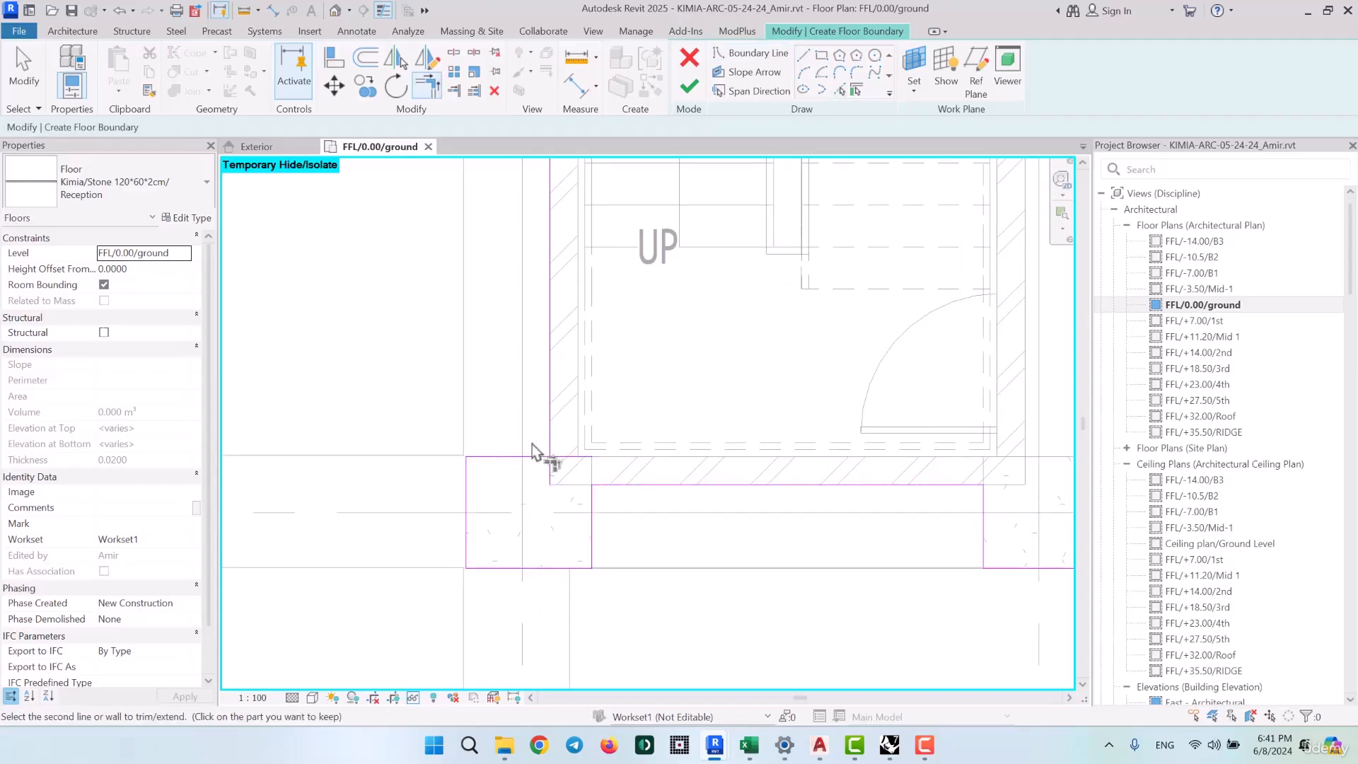
left_click(593, 612)
scroll(658, 608, "down", 2)
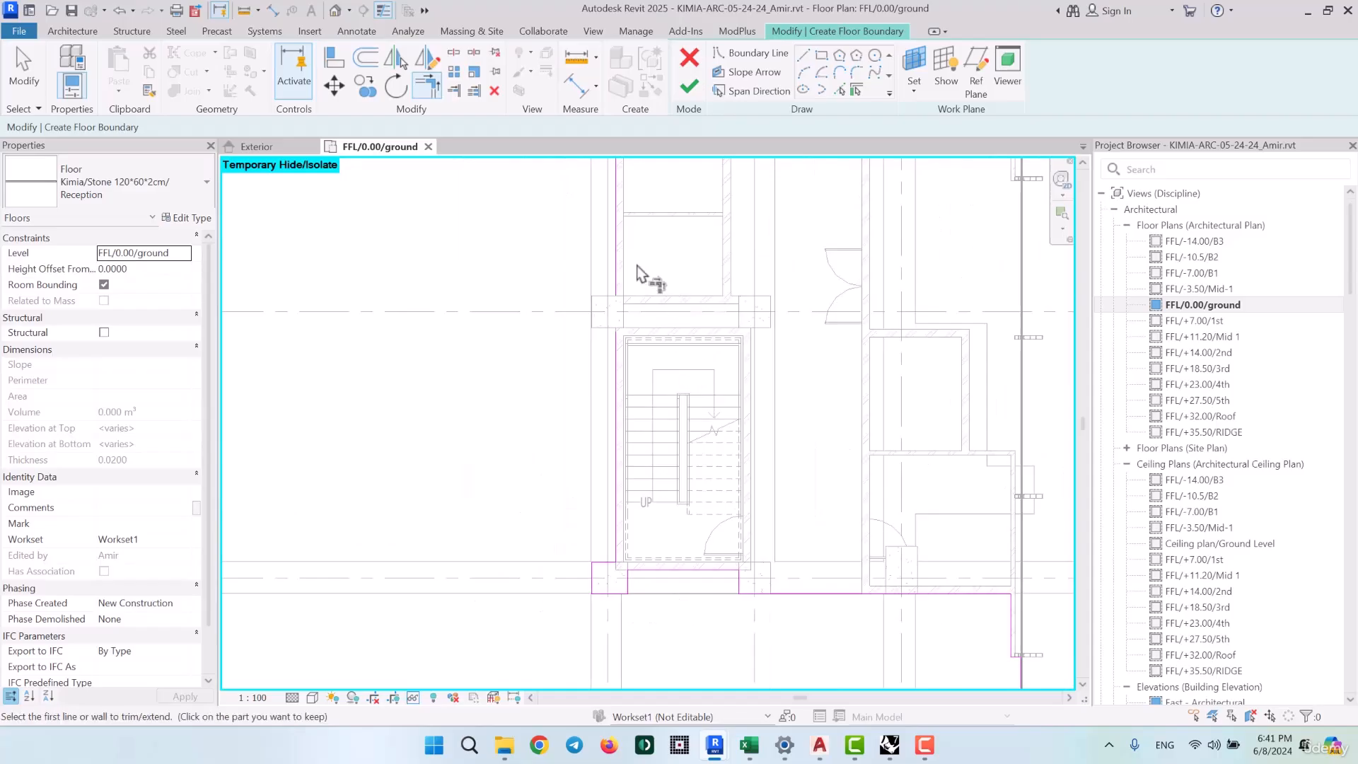
Try to pick the lower edge of the column at the staircase's upper-left corner as a boundary line
scroll(646, 276, "up", 3)
left_click(839, 92)
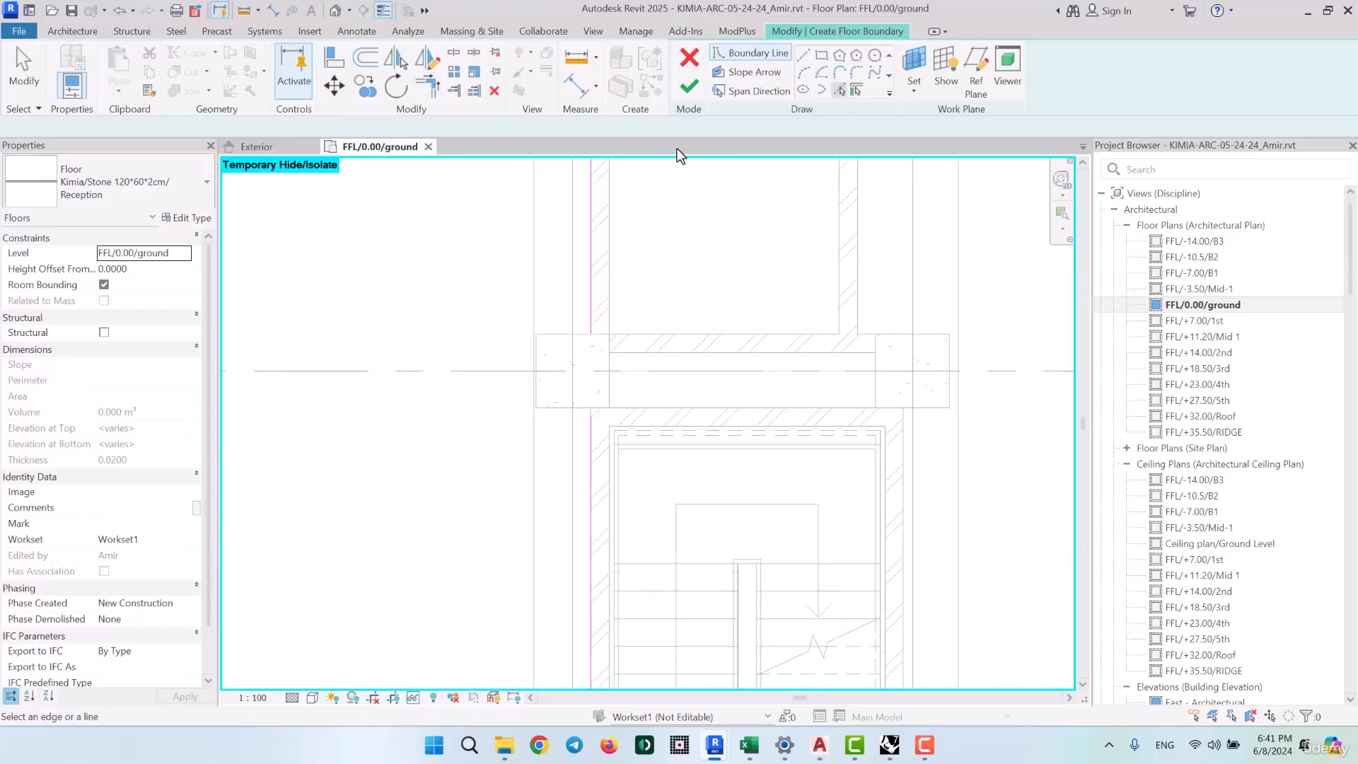
left_click(559, 409)
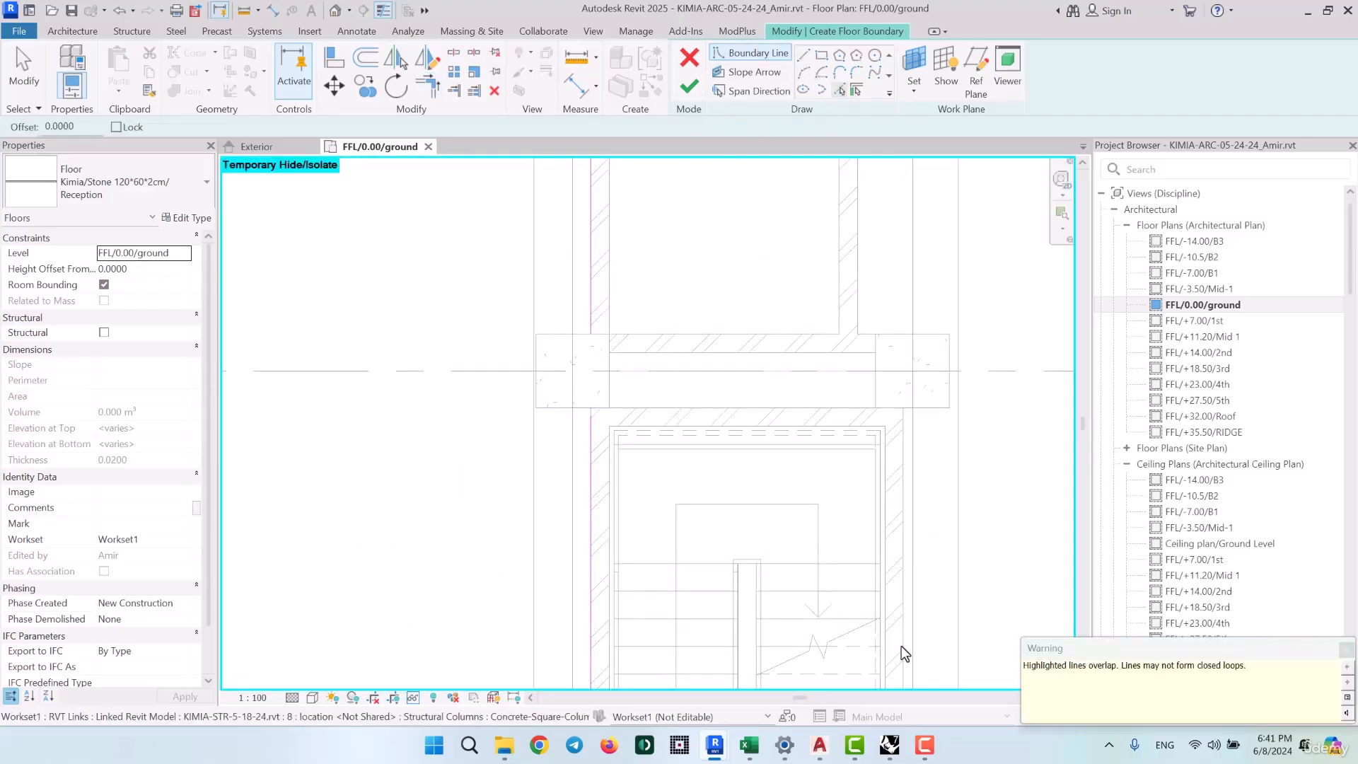
scroll(584, 394, "up", 1)
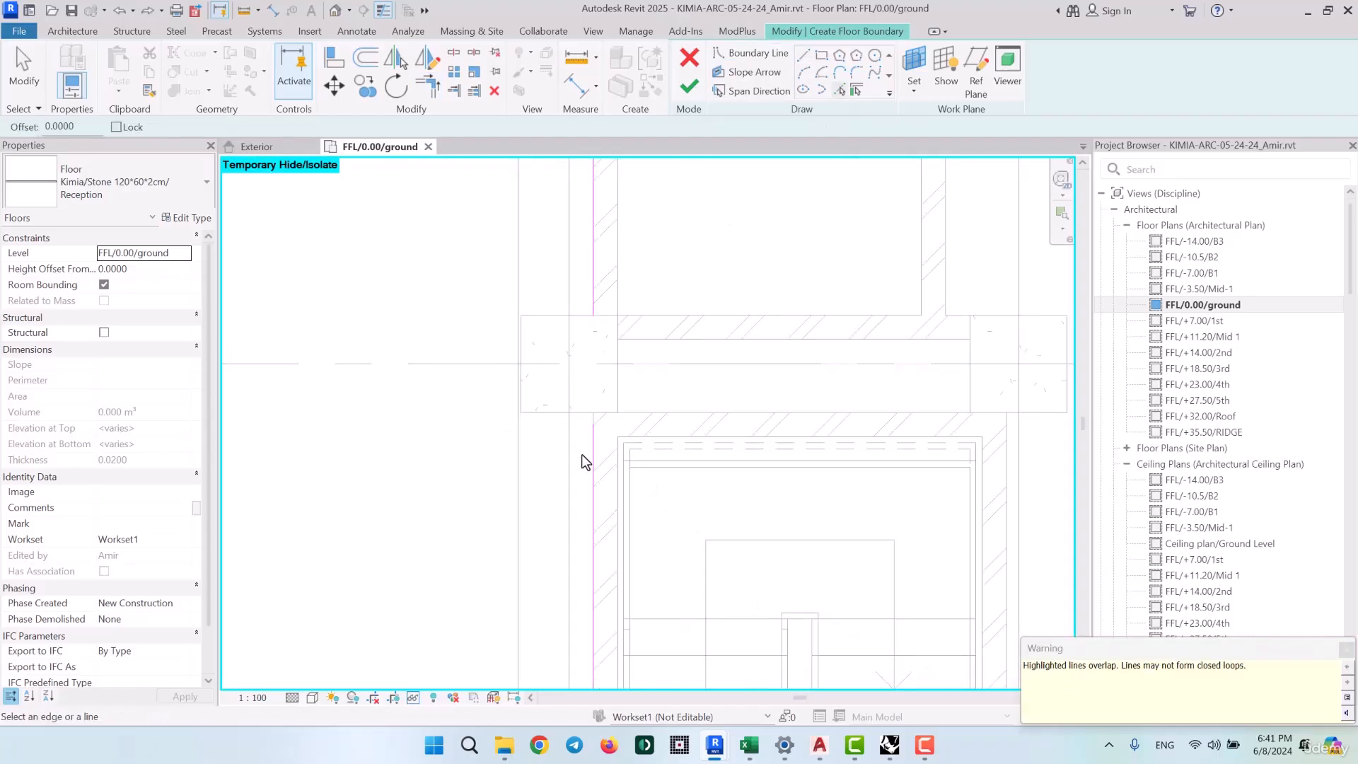
left_click(840, 91)
scroll(594, 409, "up", 2)
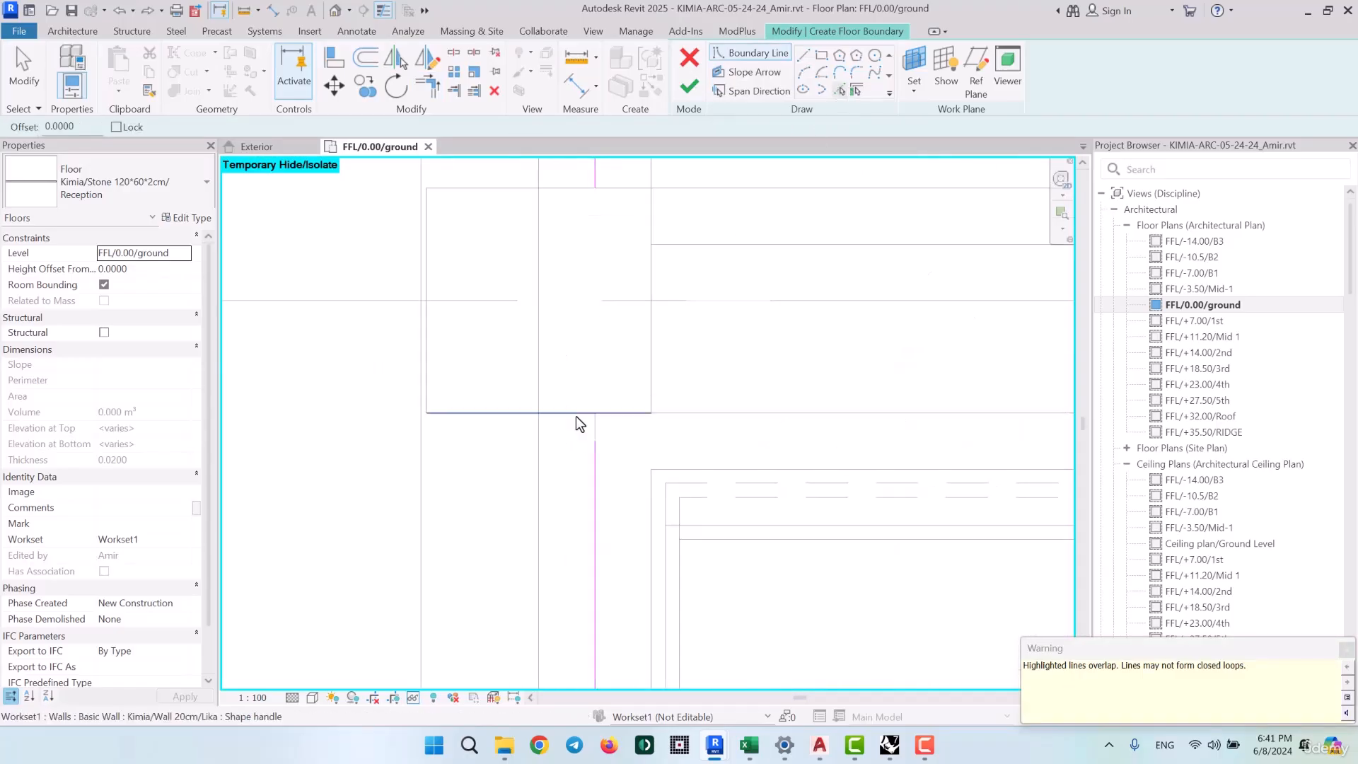
Trim the staircase's left wall line with the wall line above into one continuous line across the upper-left column
key("Escape")
key("t")
key("r")
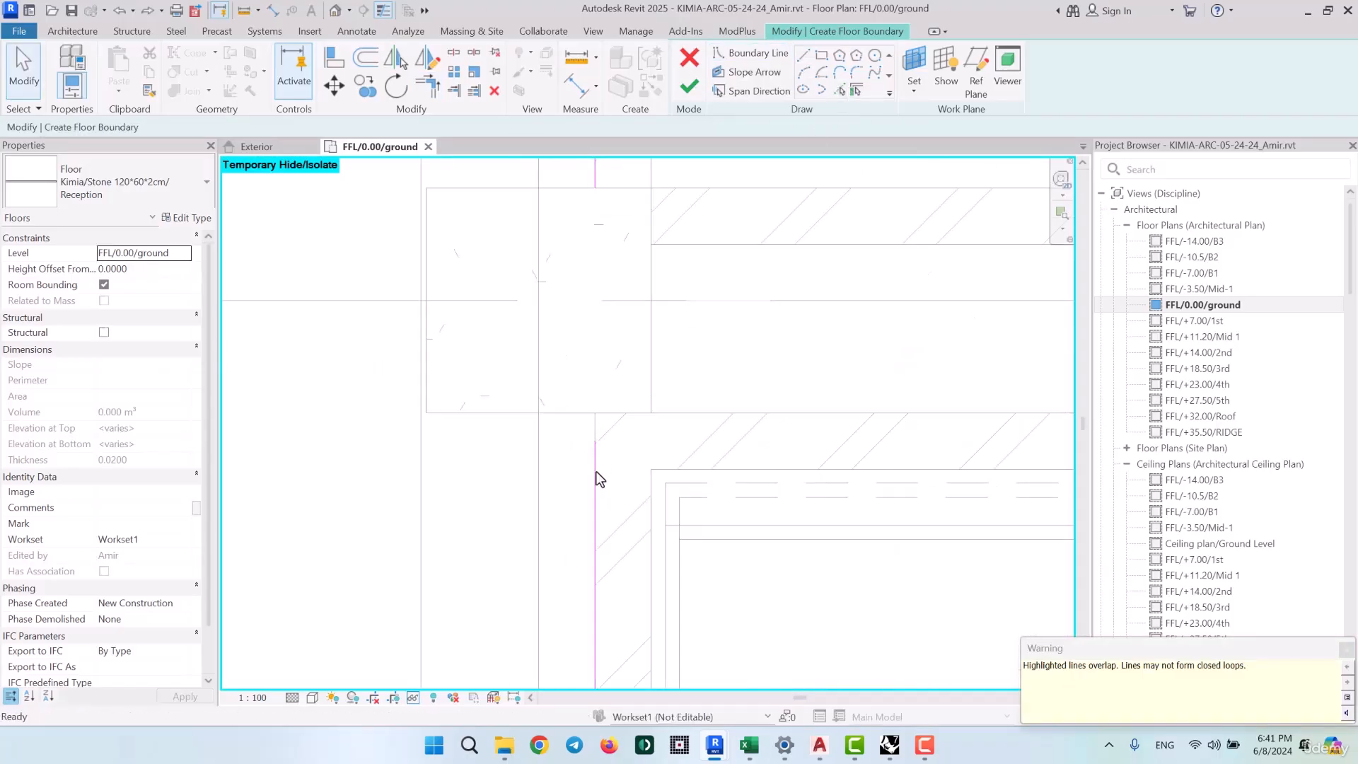
left_click(596, 472)
scroll(627, 544, "down", 2)
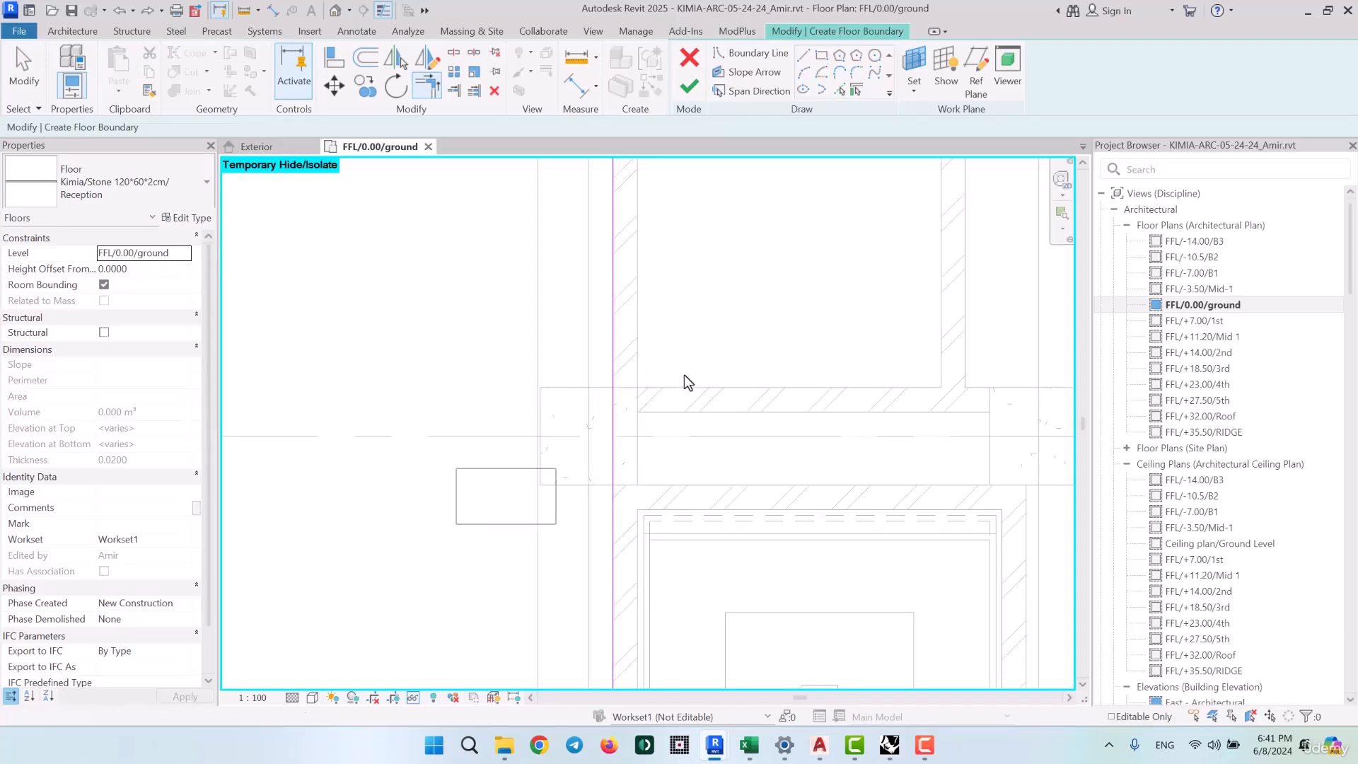
Trim the lines of the next column above the staircase to corners with the wall lines above and below it
scroll(587, 471, "down", 2)
middle_click_drag(640, 325, 634, 479)
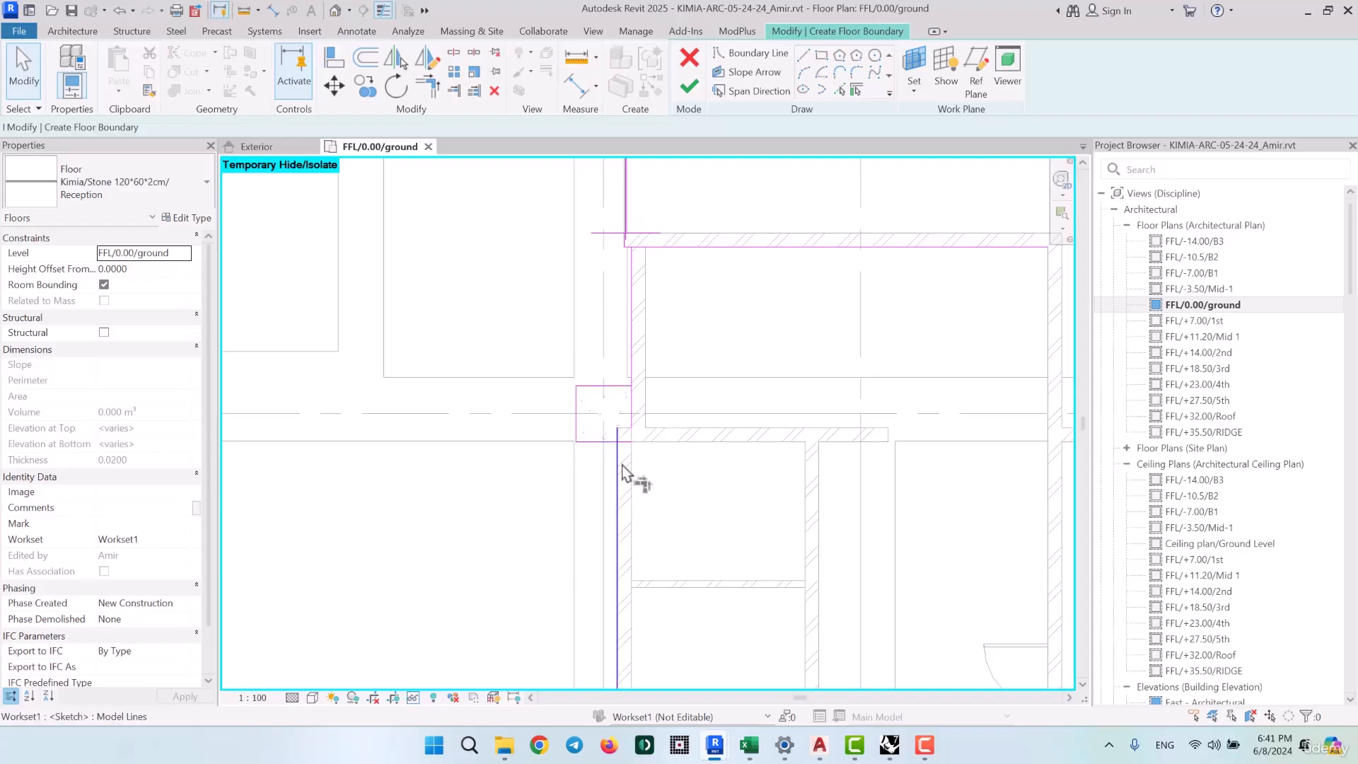
key("t")
key("r")
scroll(601, 390, "up", 3)
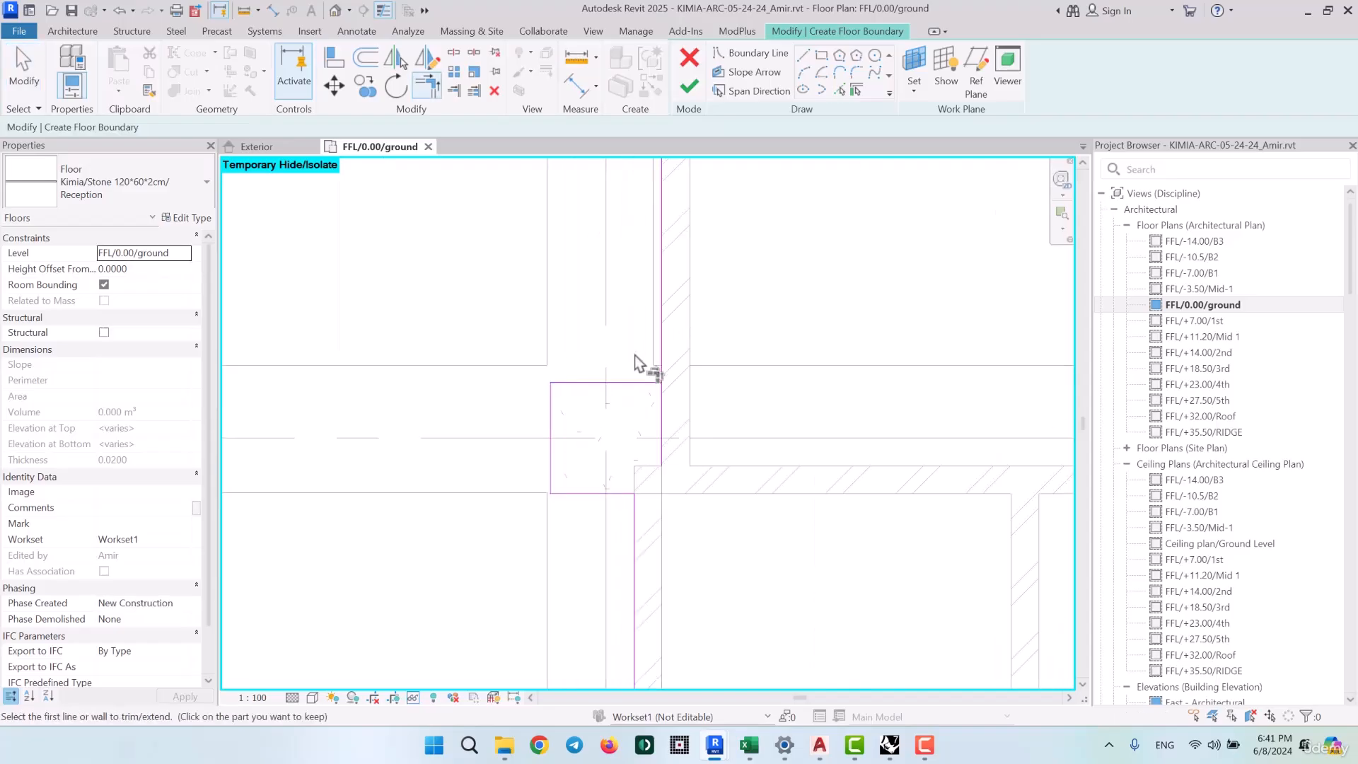
scroll(656, 552, "down", 1)
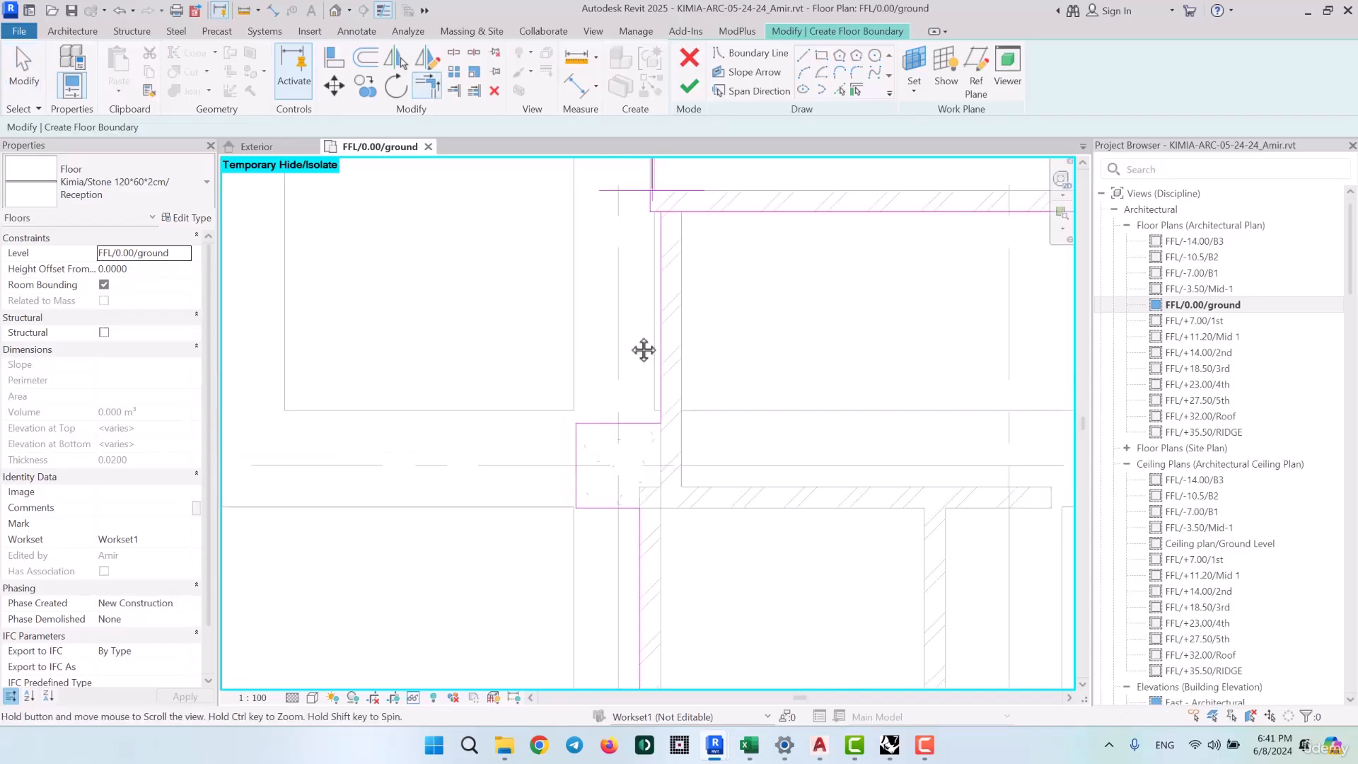
Trim the wall's upper face line to corners with the glazed partition line and the wall's end line
middle_click_drag(642, 349, 666, 561)
scroll(689, 418, "up", 3)
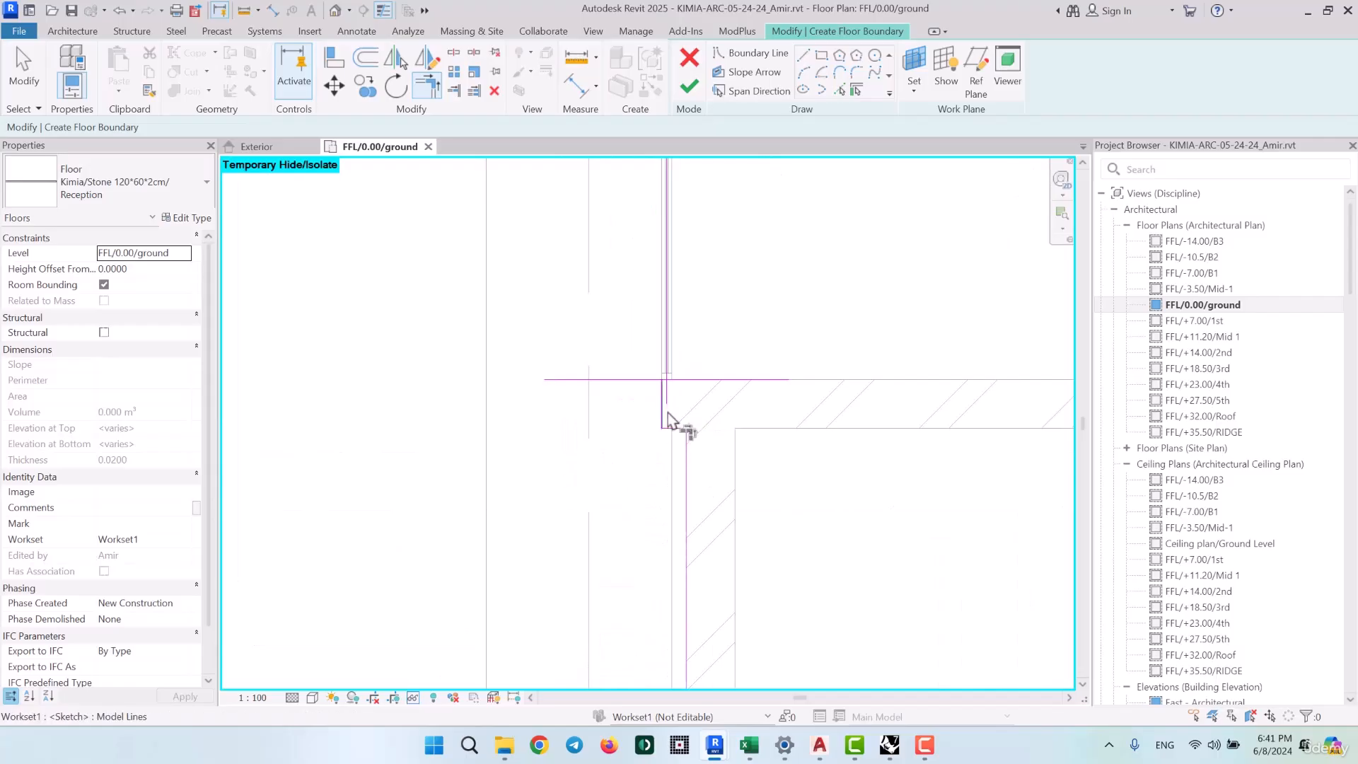
scroll(668, 369, "up", 4)
scroll(658, 441, "up", 3)
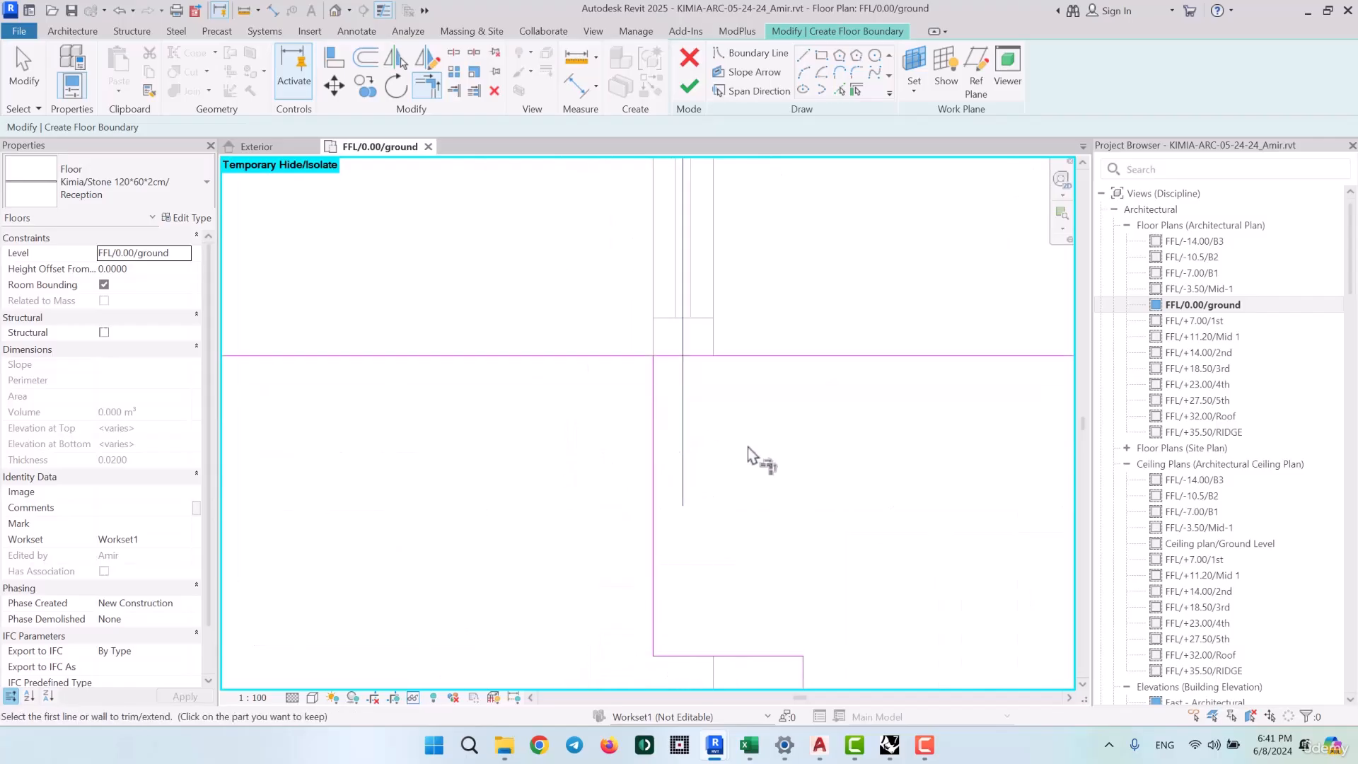
left_click(672, 359)
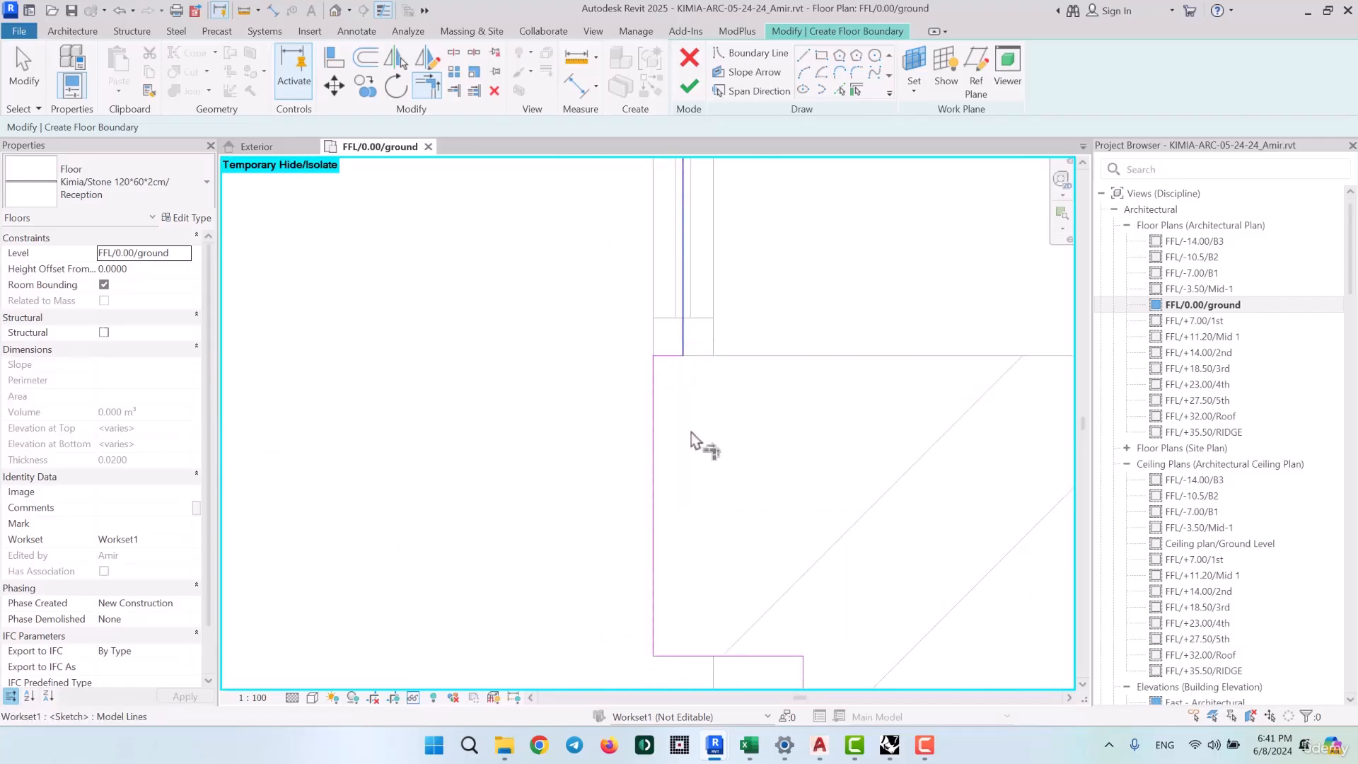
Pick the lower, left and upper edges of the column at the partition's upper end on grid 7 as boundary lines
scroll(721, 521, "down", 8)
middle_click_drag(727, 356, 751, 555)
scroll(754, 504, "up", 2)
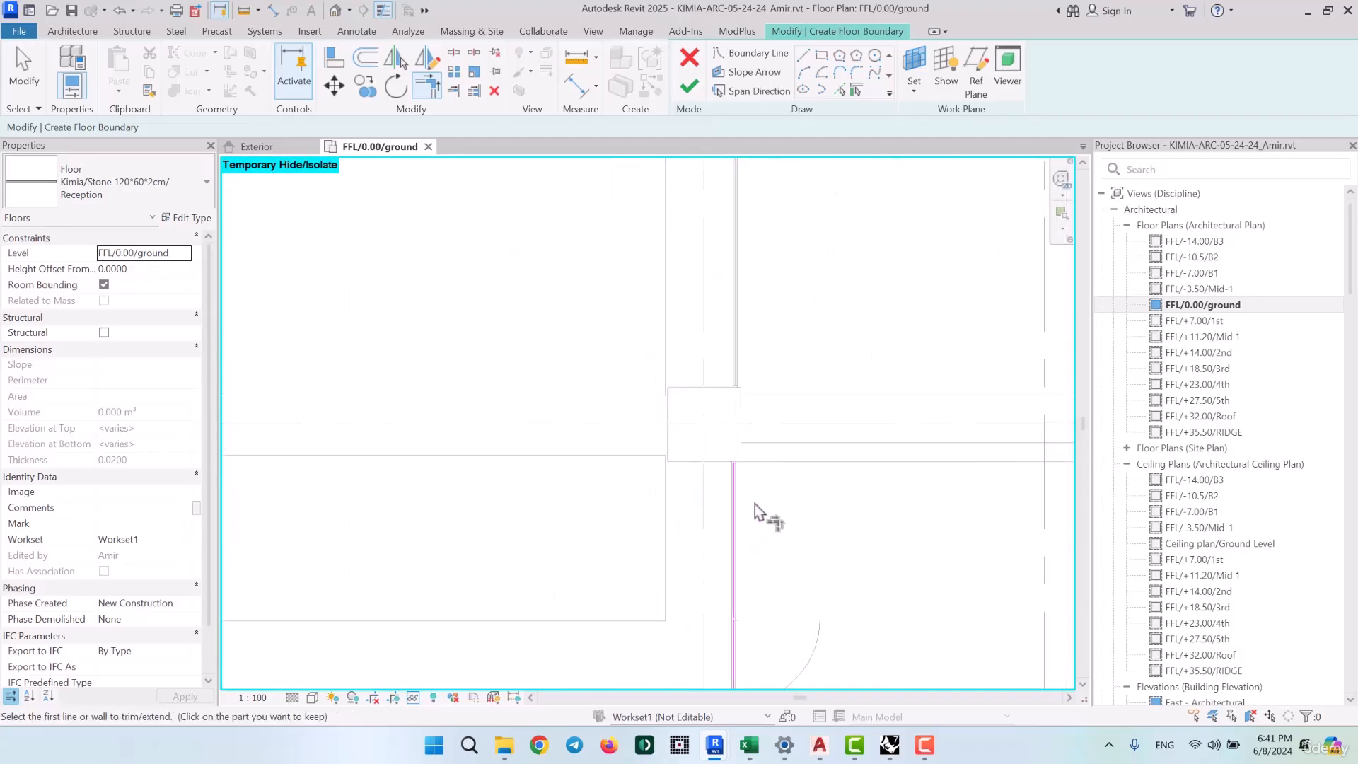
scroll(738, 465, "up", 4)
middle_click_drag(750, 360, 770, 512)
scroll(746, 398, "down", 5)
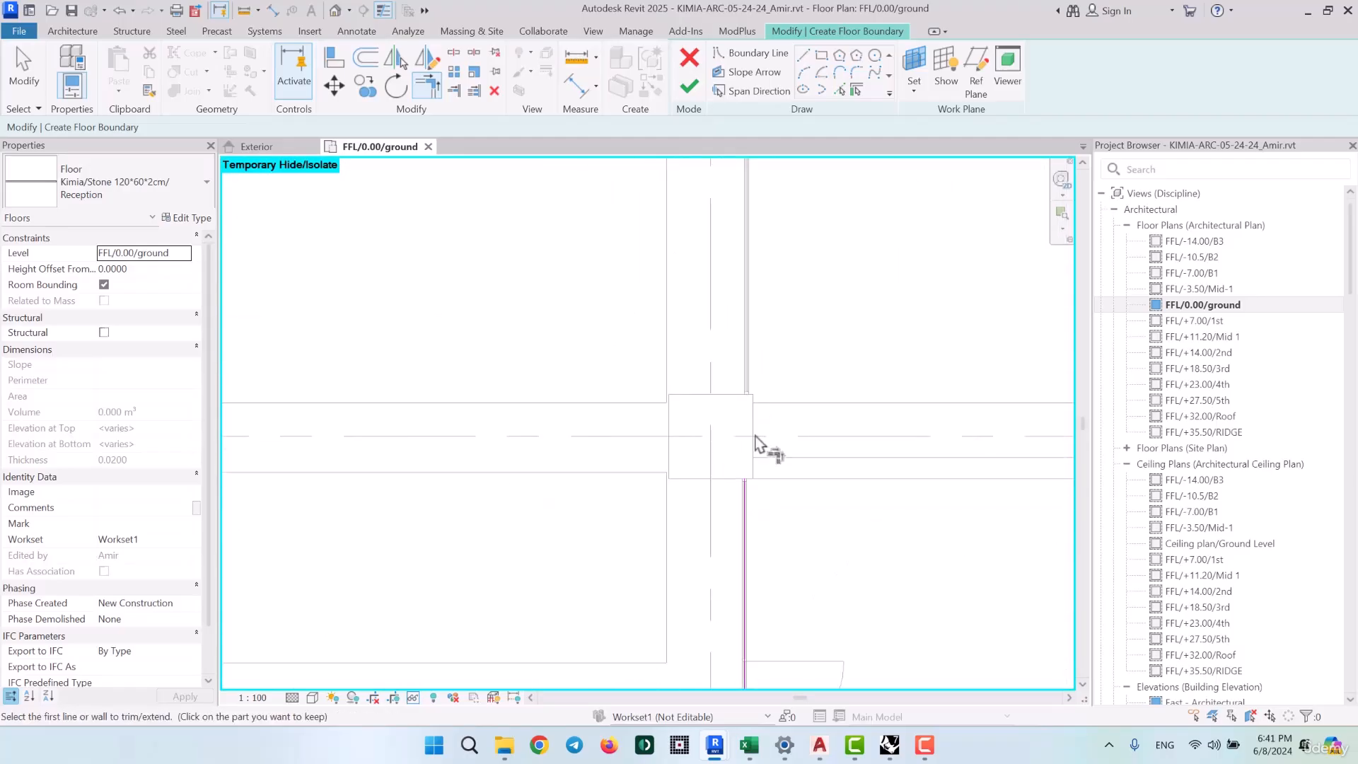
left_click(840, 89)
scroll(894, 413, "down", 3)
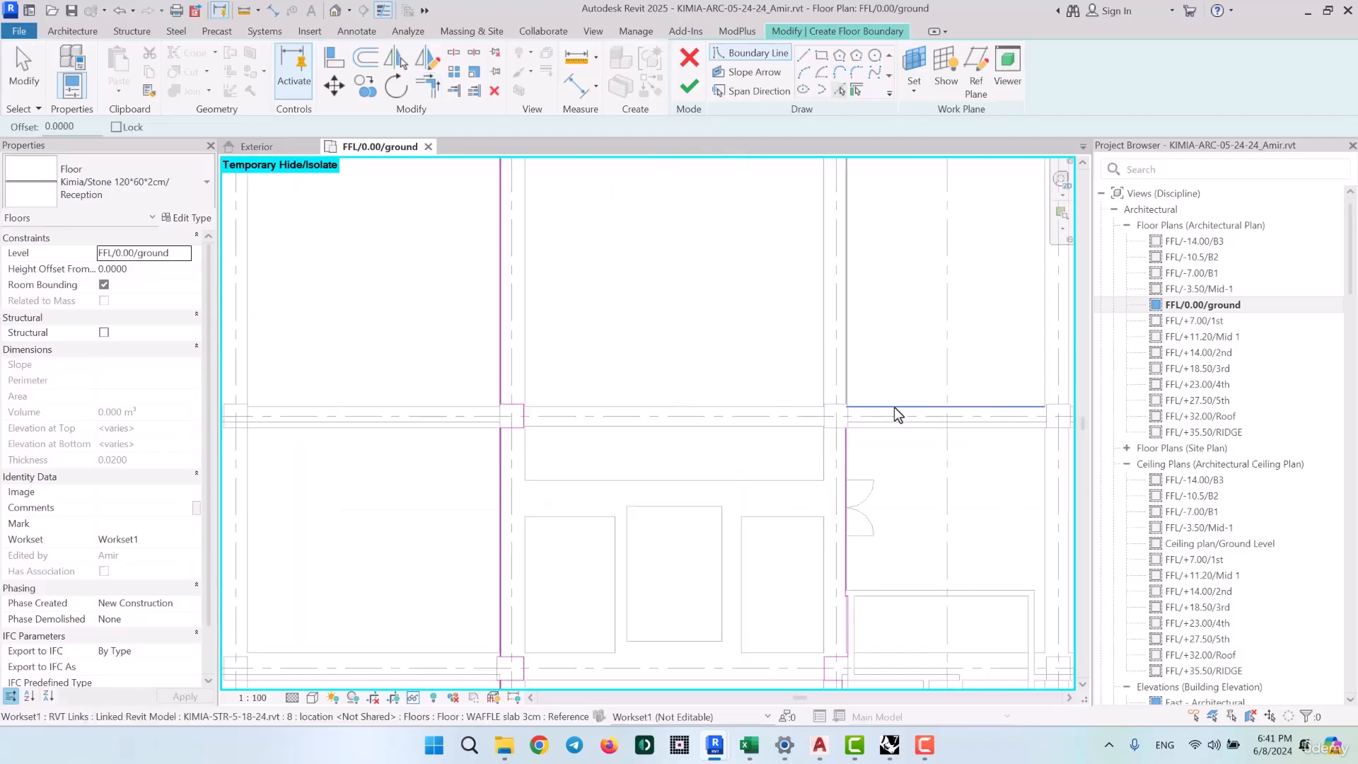
scroll(799, 449, "up", 5)
scroll(796, 443, "up", 3)
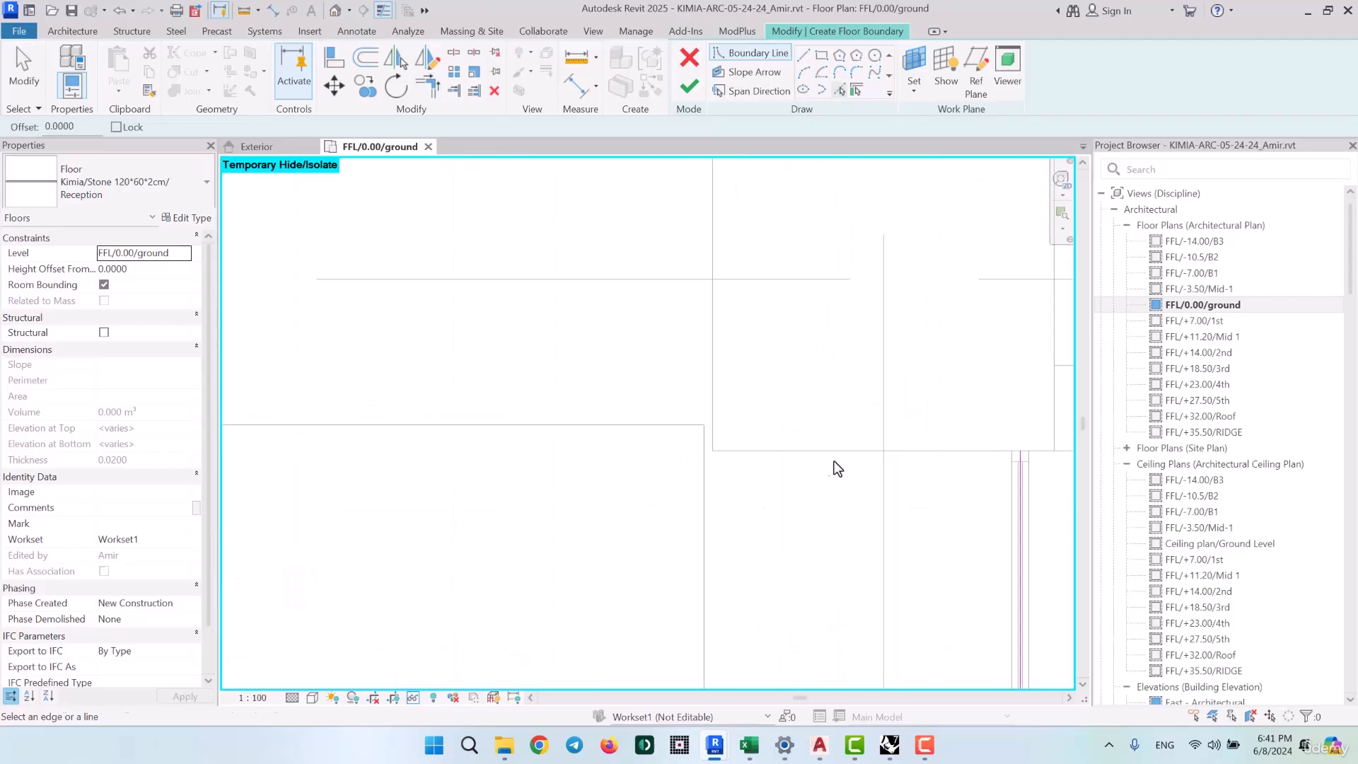
left_click(771, 448)
left_click(711, 356)
middle_click_drag(771, 363, 702, 628)
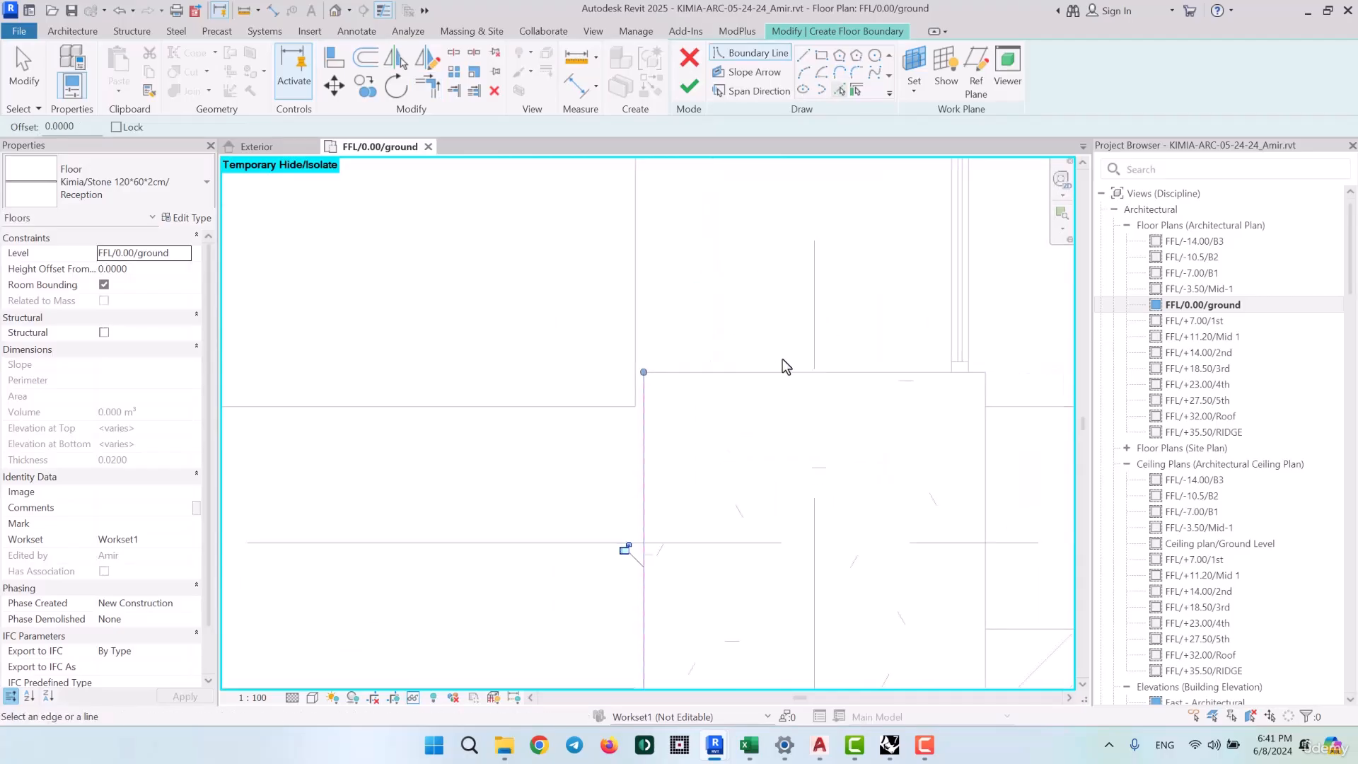
left_click(736, 372)
Pick the centre line of the 4 cm partition above the grid 7 column as a boundary line
middle_click_drag(959, 303, 832, 427)
scroll(829, 430, "up", 5)
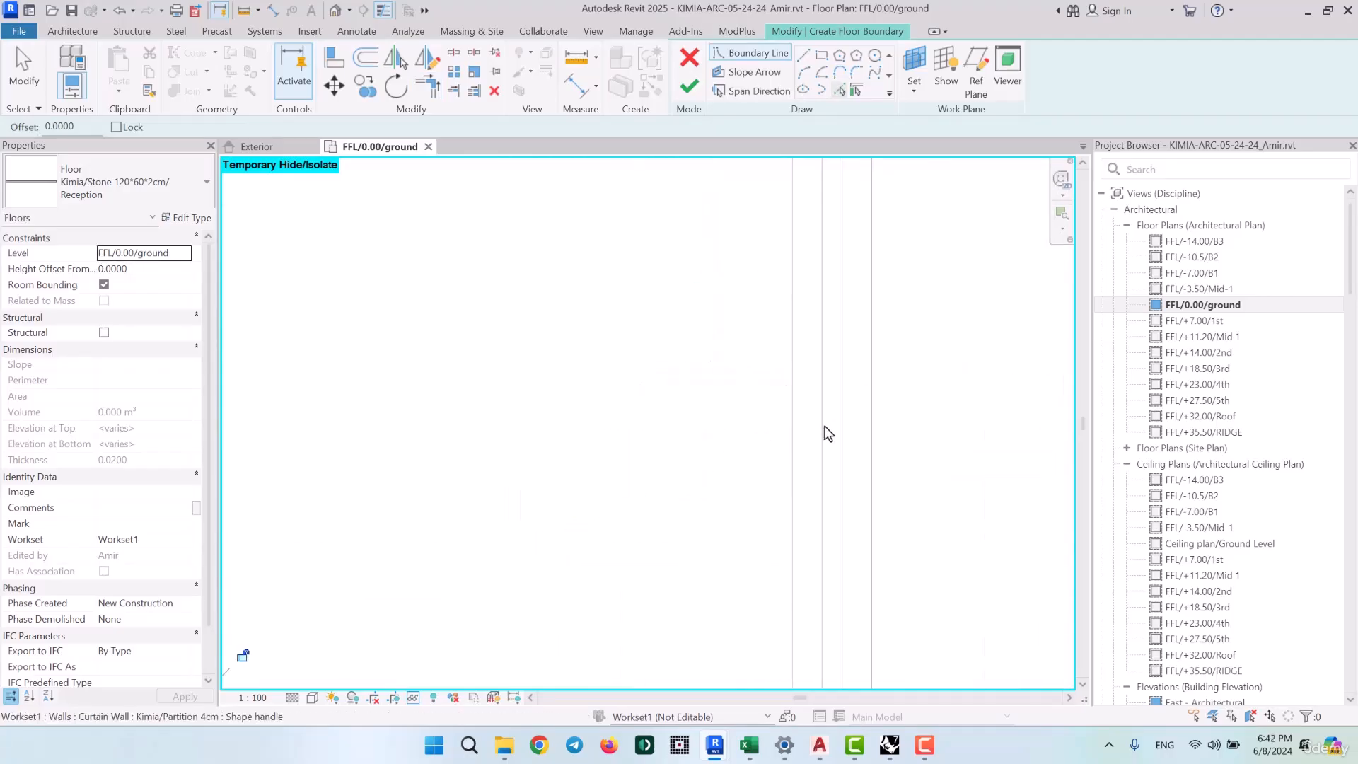
scroll(825, 426, "up", 1)
left_click(832, 409)
scroll(812, 397, "down", 9)
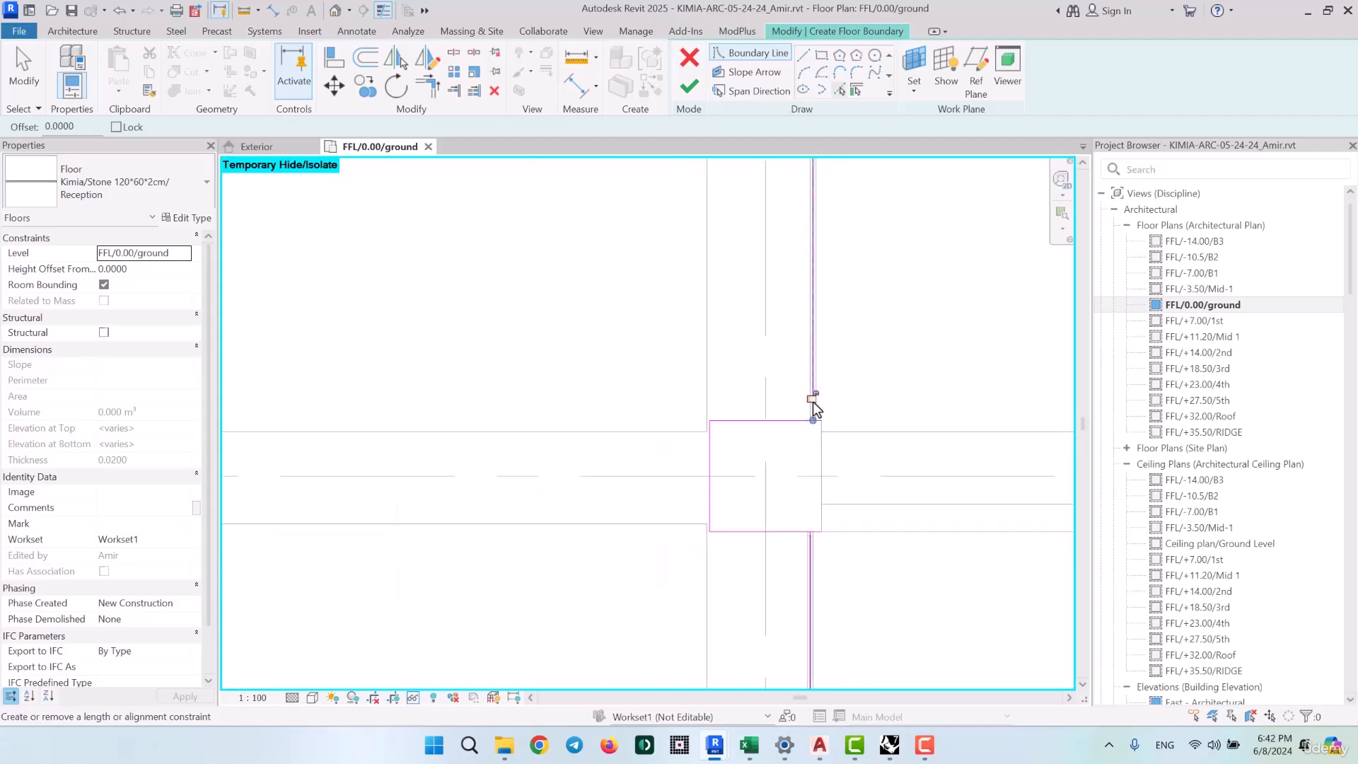
Trim the grid 7 column's lines to corners with the partition lines above and below it
key("t")
key("r")
left_click(814, 386)
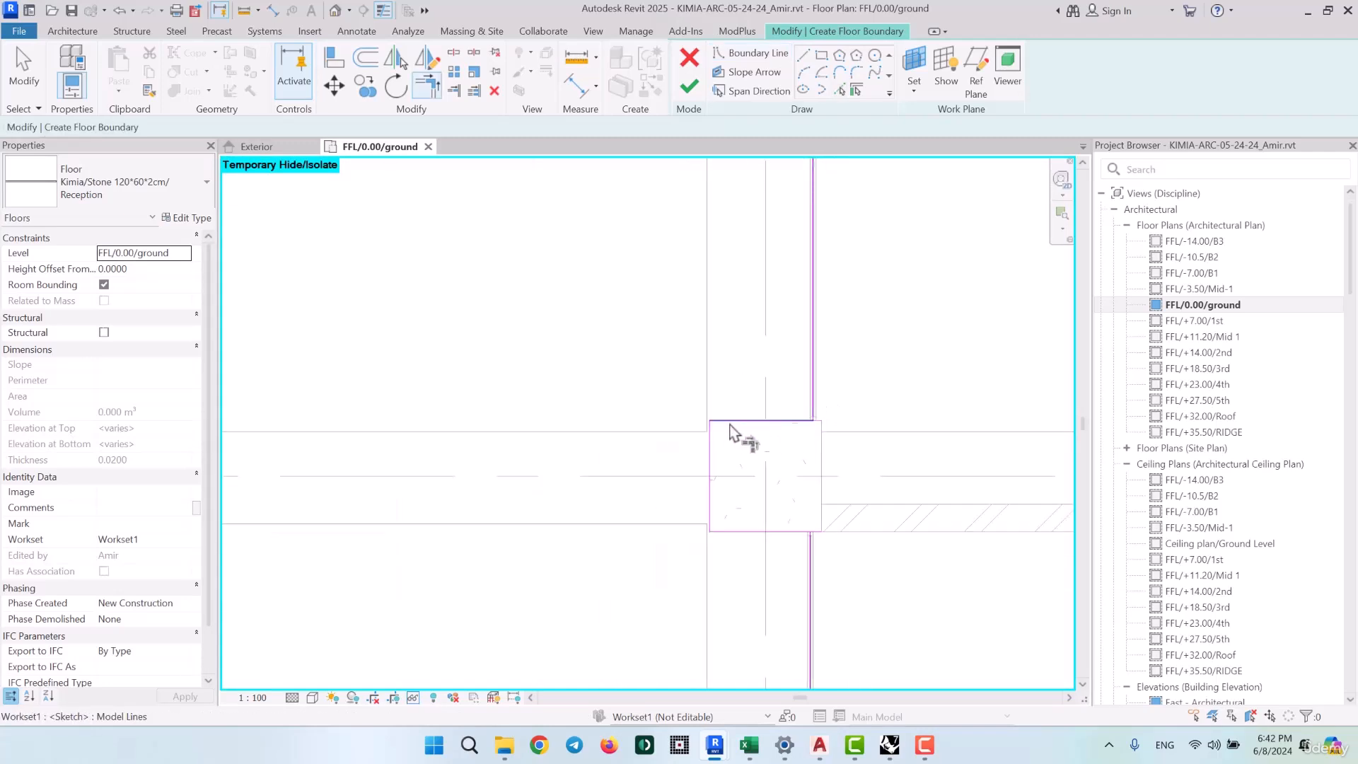
Trim the right partition line with the short wall line below the shafts at grid 4 into a corner
scroll(731, 463, "down", 4)
middle_click_drag(770, 364, 782, 625)
middle_click_drag(783, 320, 777, 627)
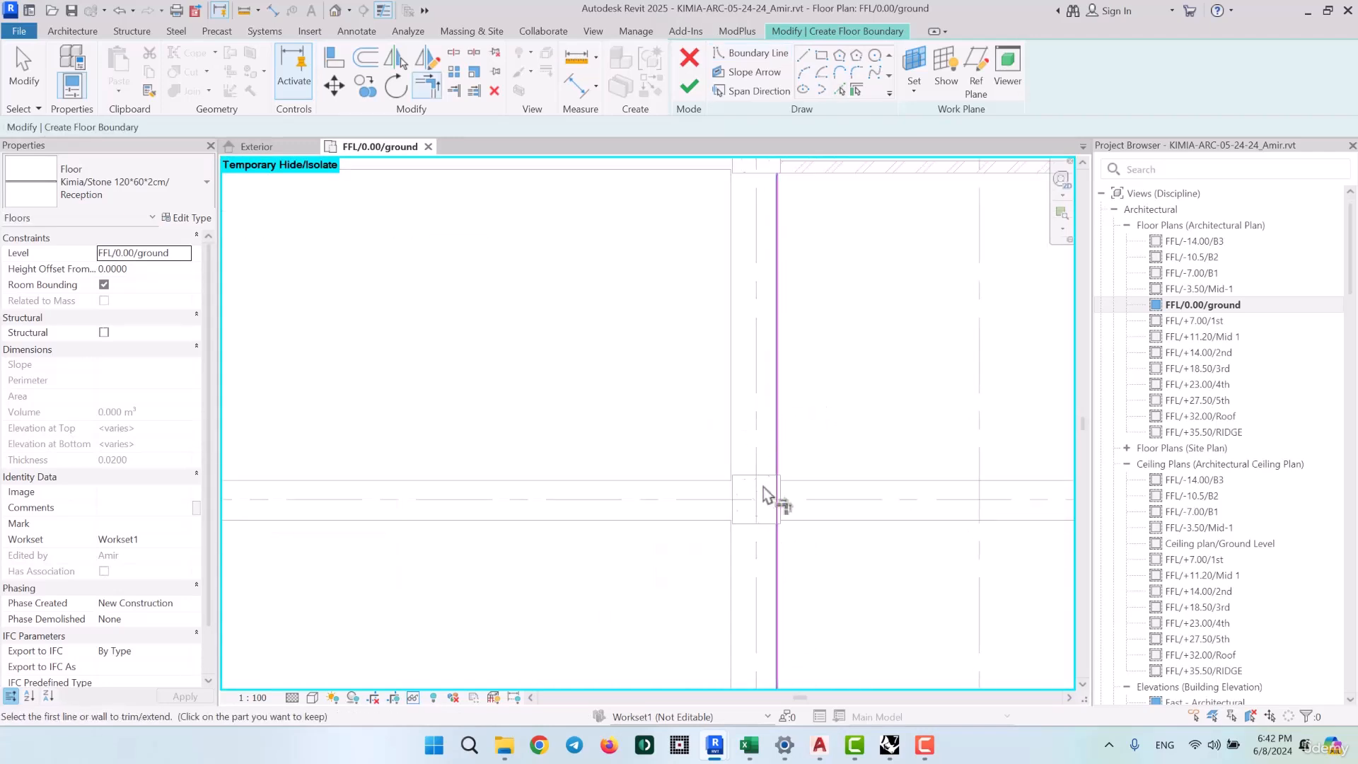
scroll(776, 499, "down", 8)
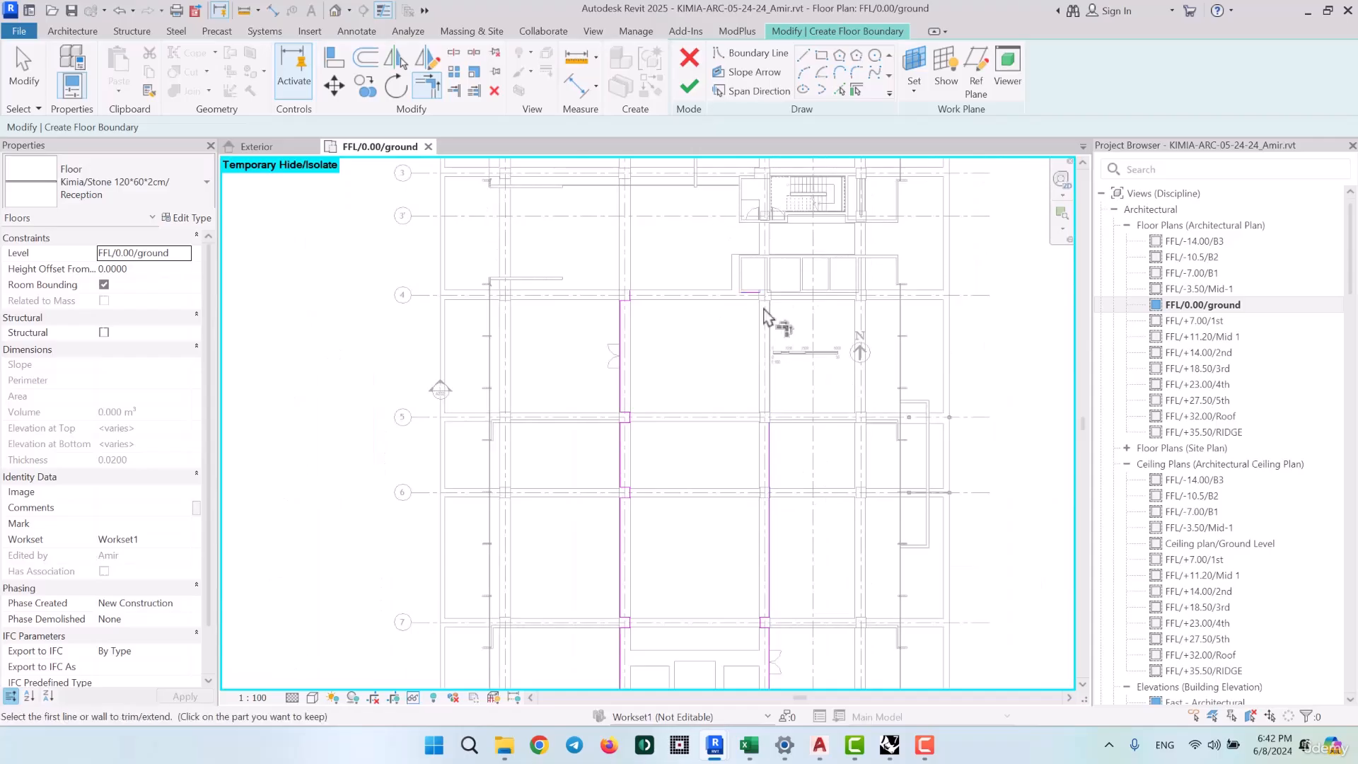
scroll(765, 313, "up", 5)
scroll(747, 272, "down", 7)
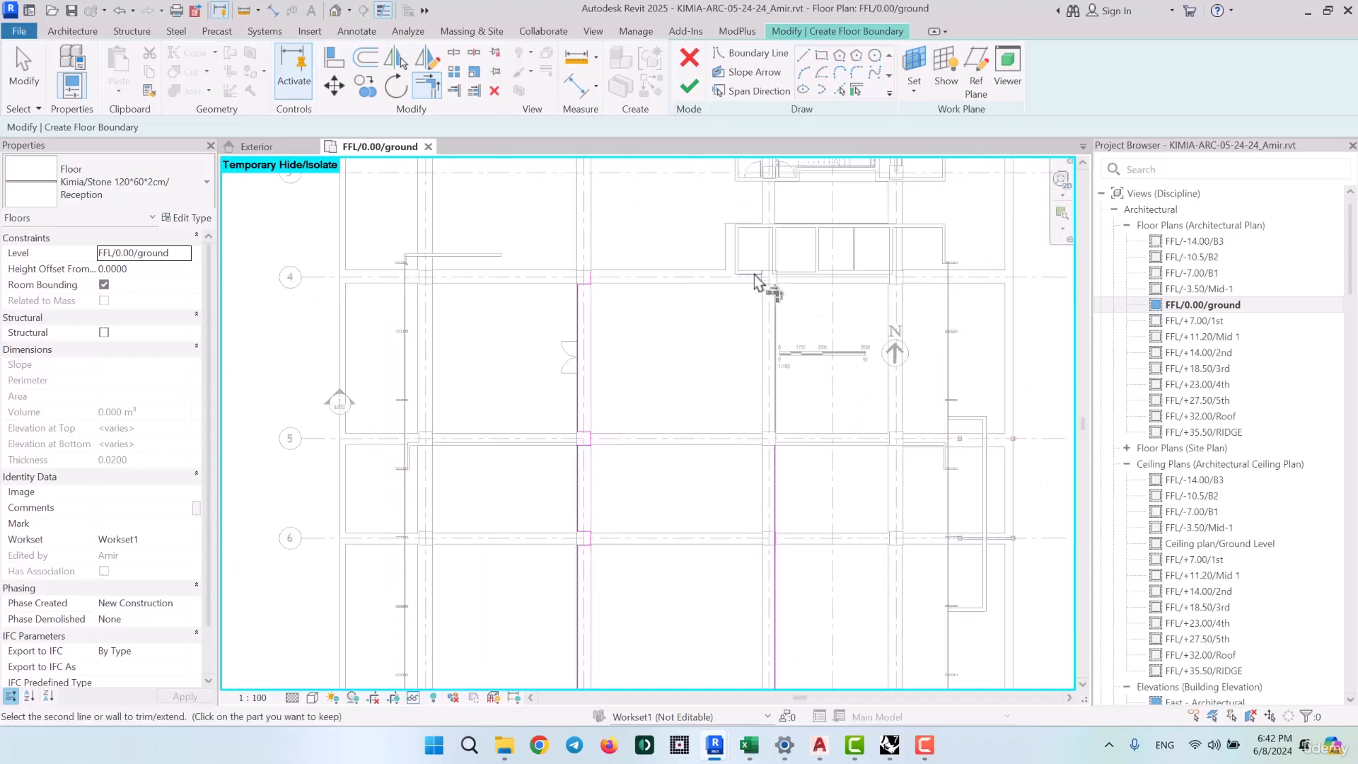
left_click(772, 433)
scroll(690, 261, "up", 3)
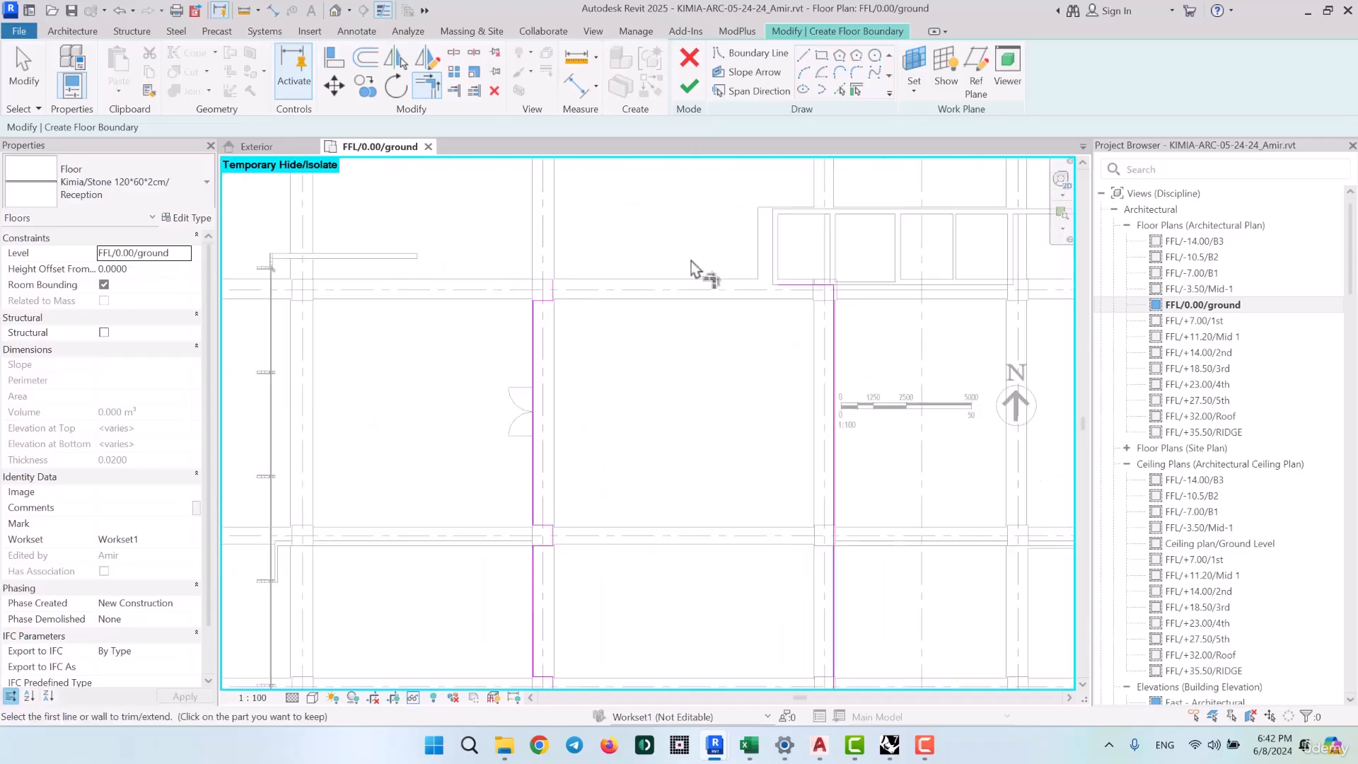
Try to trim the grid 4 wall line to the left column's right edge, then undo the trim
left_click(793, 286)
scroll(570, 279, "up", 5)
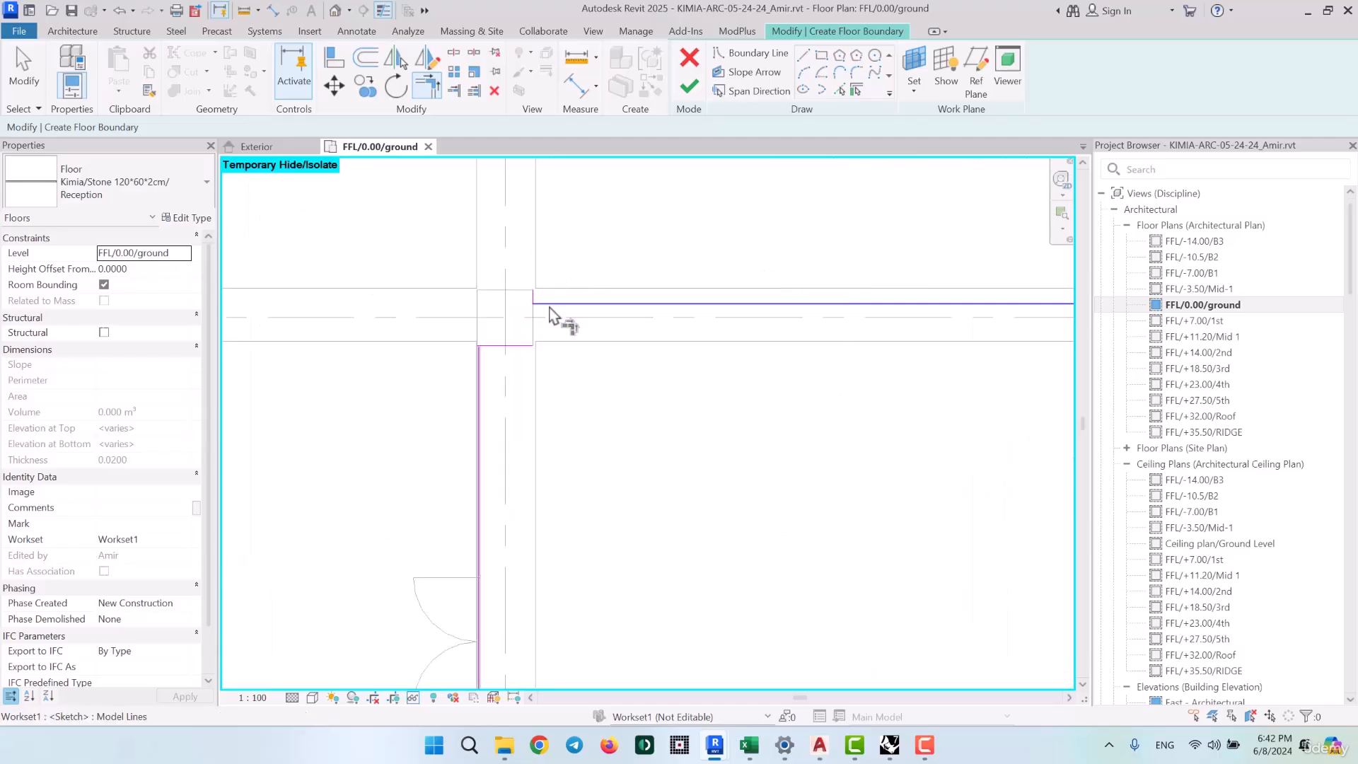
key("ctrl+z")
scroll(536, 286, "down", 5)
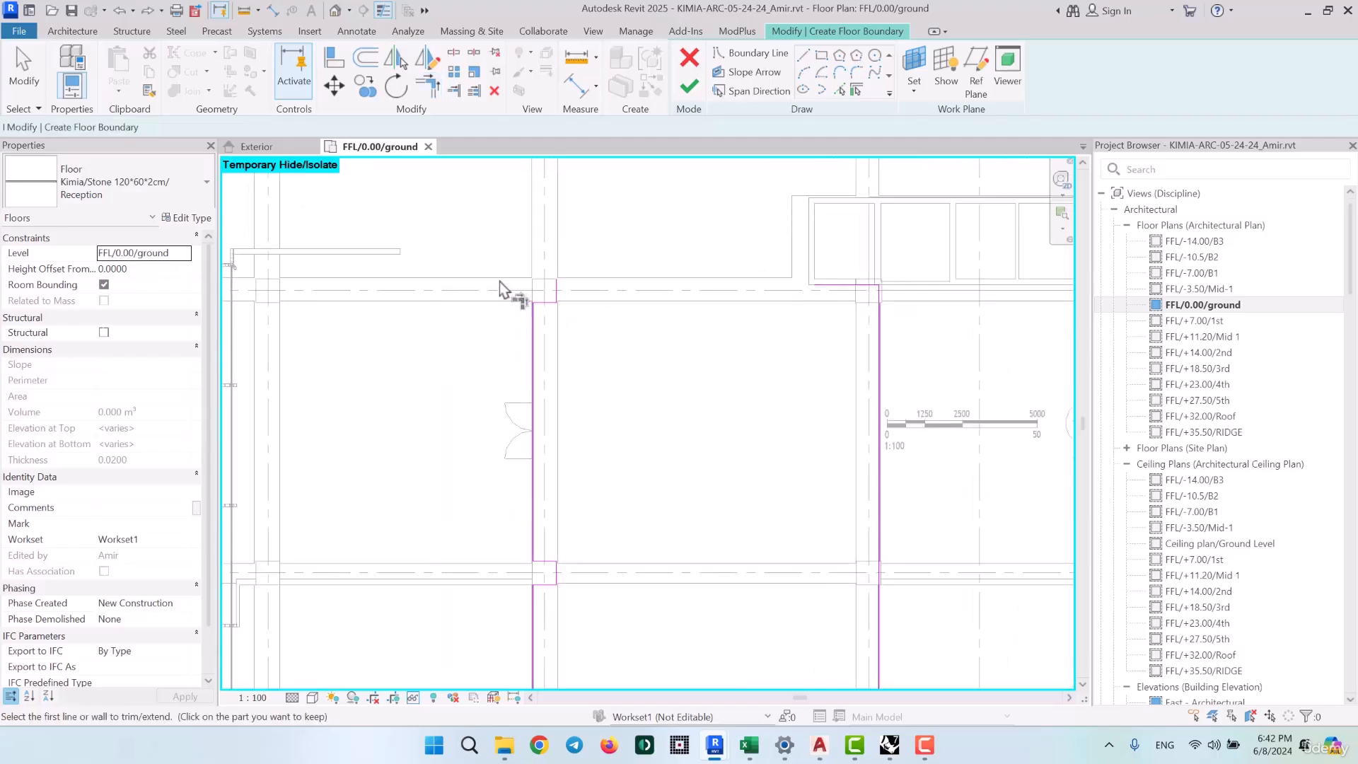
Trim the grid 4 wall line to the left column's right edge, keeping the part of the edge below it
scroll(557, 293, "up", 3)
scroll(562, 298, "up", 1)
left_click(562, 300)
middle_click_drag(647, 366, 216, 372)
left_click(813, 329)
scroll(815, 327, "down", 2)
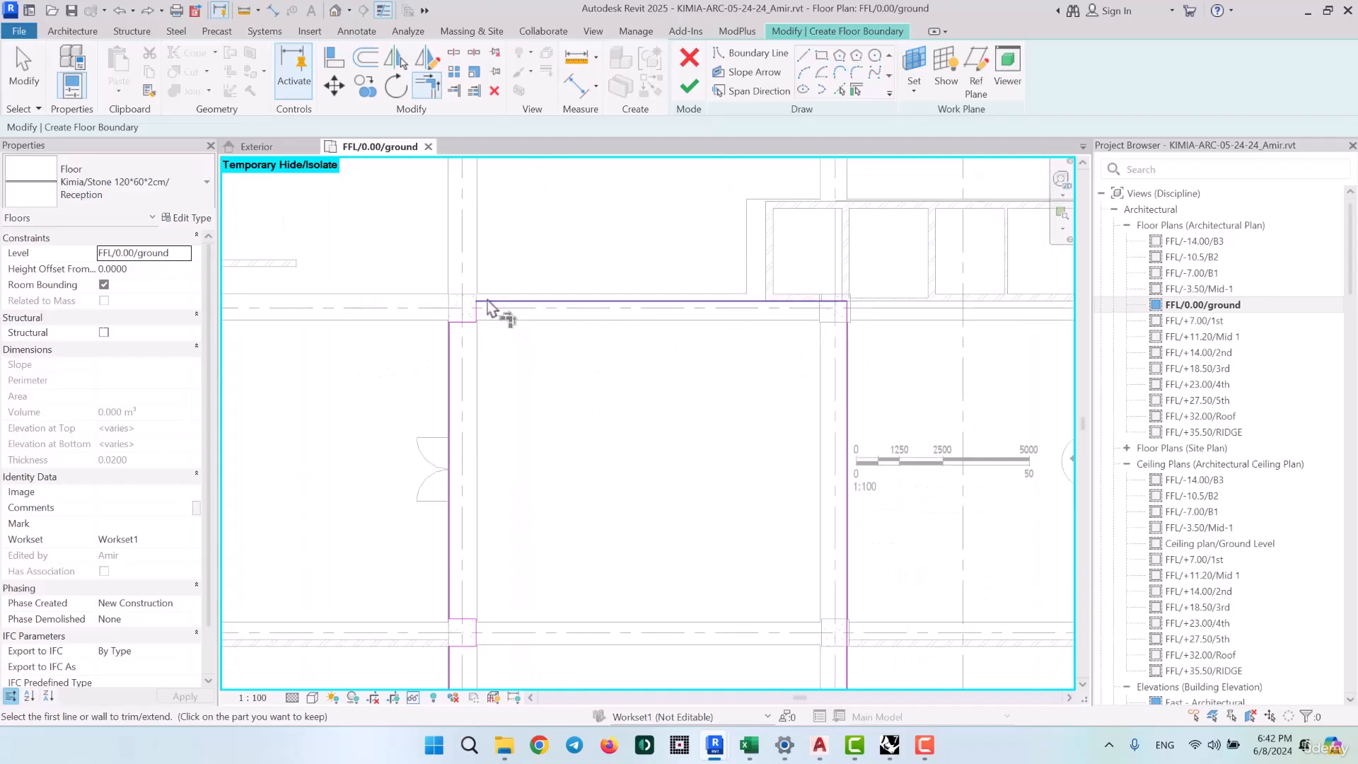
Trim the left partition line to a corner with the lower edge of the column on grid 4
scroll(487, 300, "up", 5)
scroll(584, 272, "down", 4)
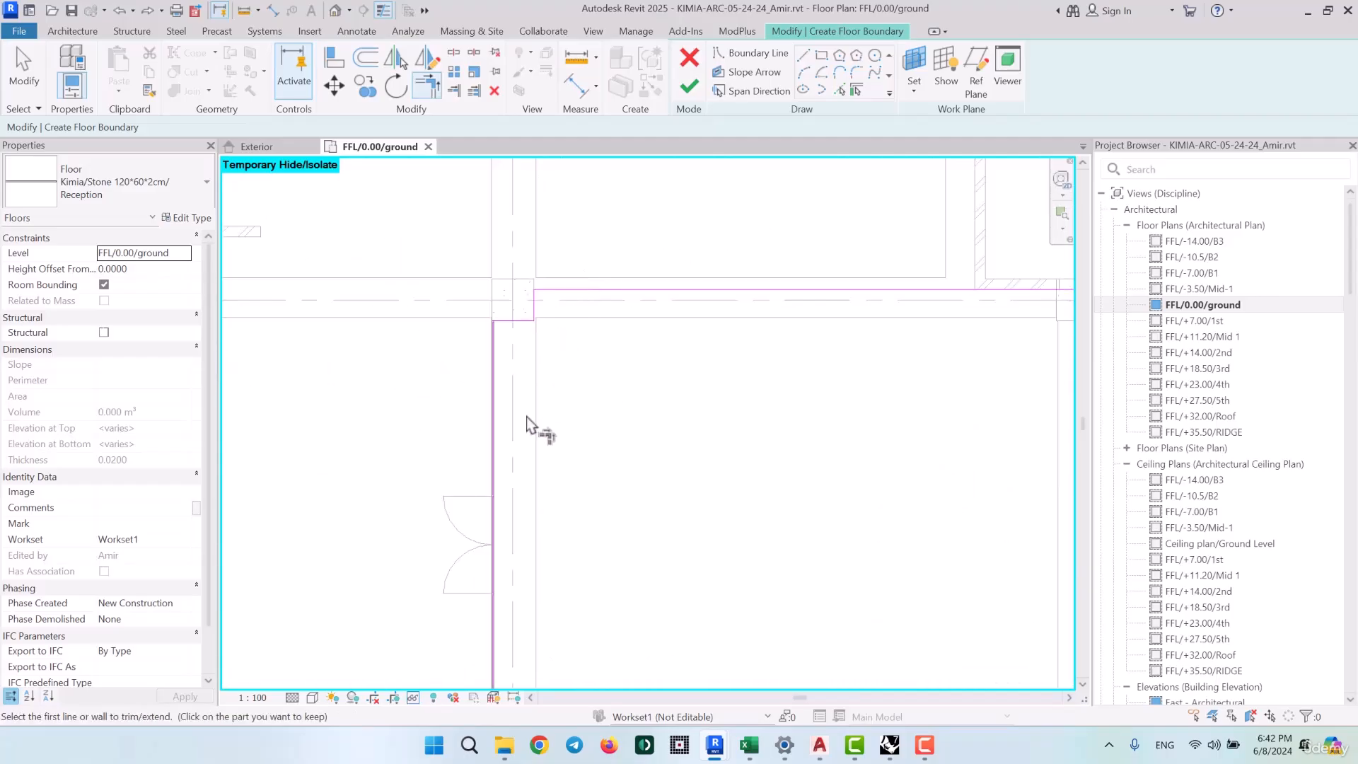
scroll(506, 336, "up", 4)
scroll(515, 322, "down", 2)
scroll(495, 333, "up", 2)
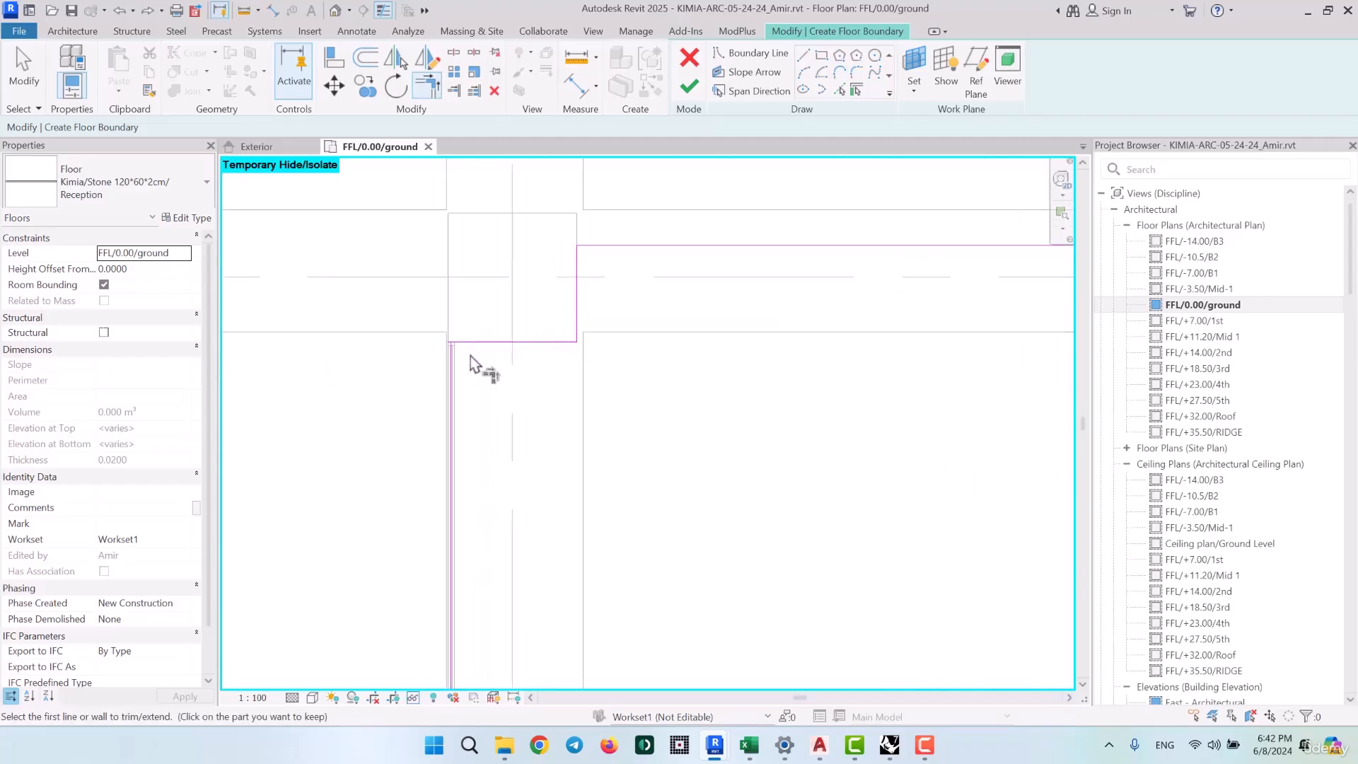
scroll(464, 350, "up", 5)
left_click(411, 332)
left_click(450, 313)
left_click(449, 315)
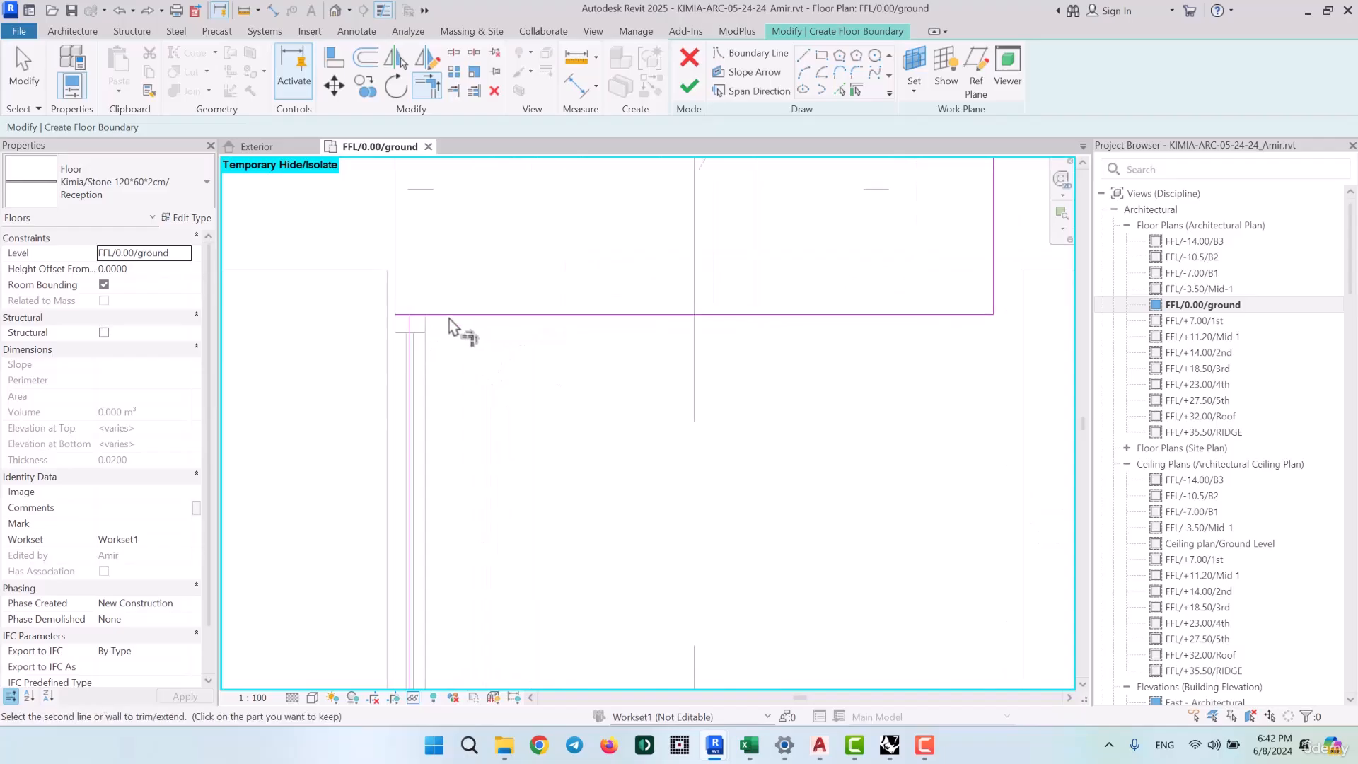
left_click(449, 319)
Trim the left partition line below grid 5 to a corner with the grid 5 column's lower edge
scroll(494, 301, "down", 4)
scroll(499, 294, "down", 4)
middle_click_drag(516, 614, 524, 382)
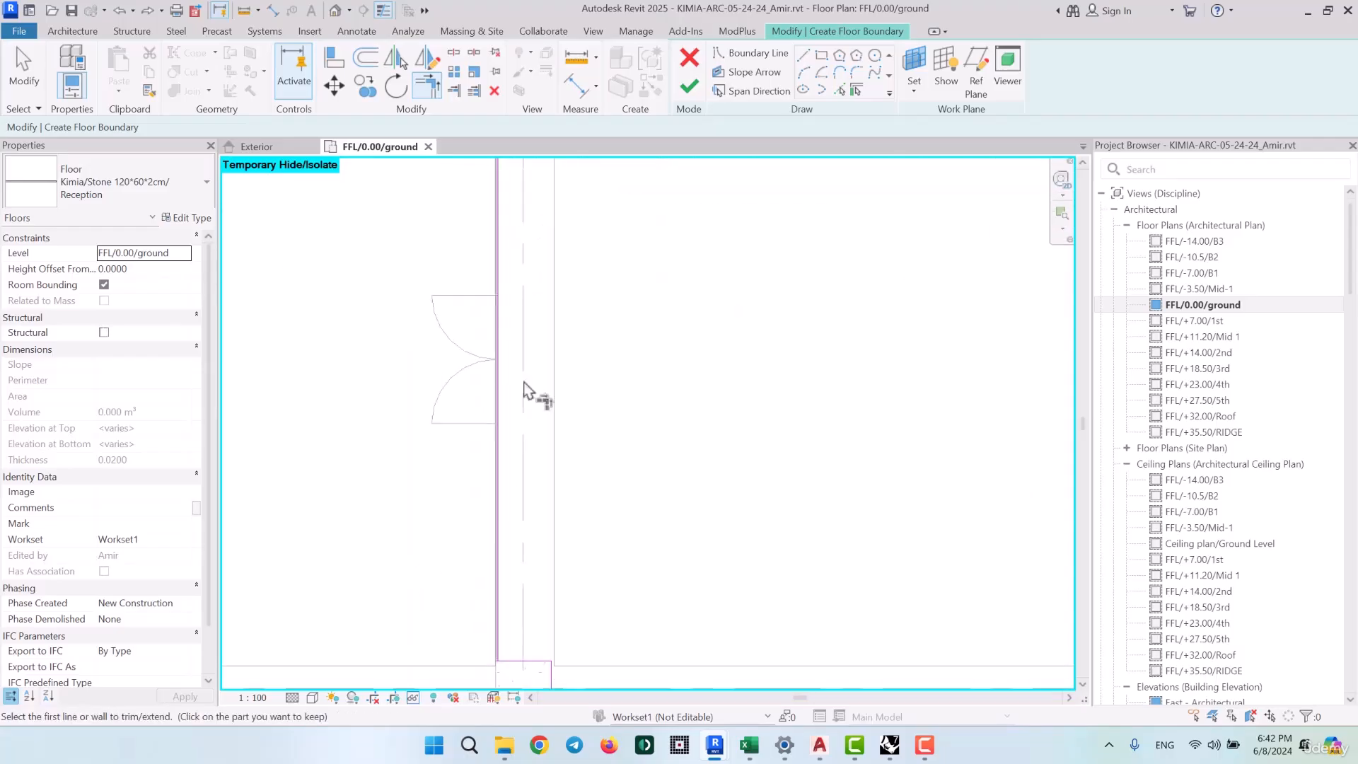
scroll(520, 368, "down", 5)
scroll(495, 580, "up", 2)
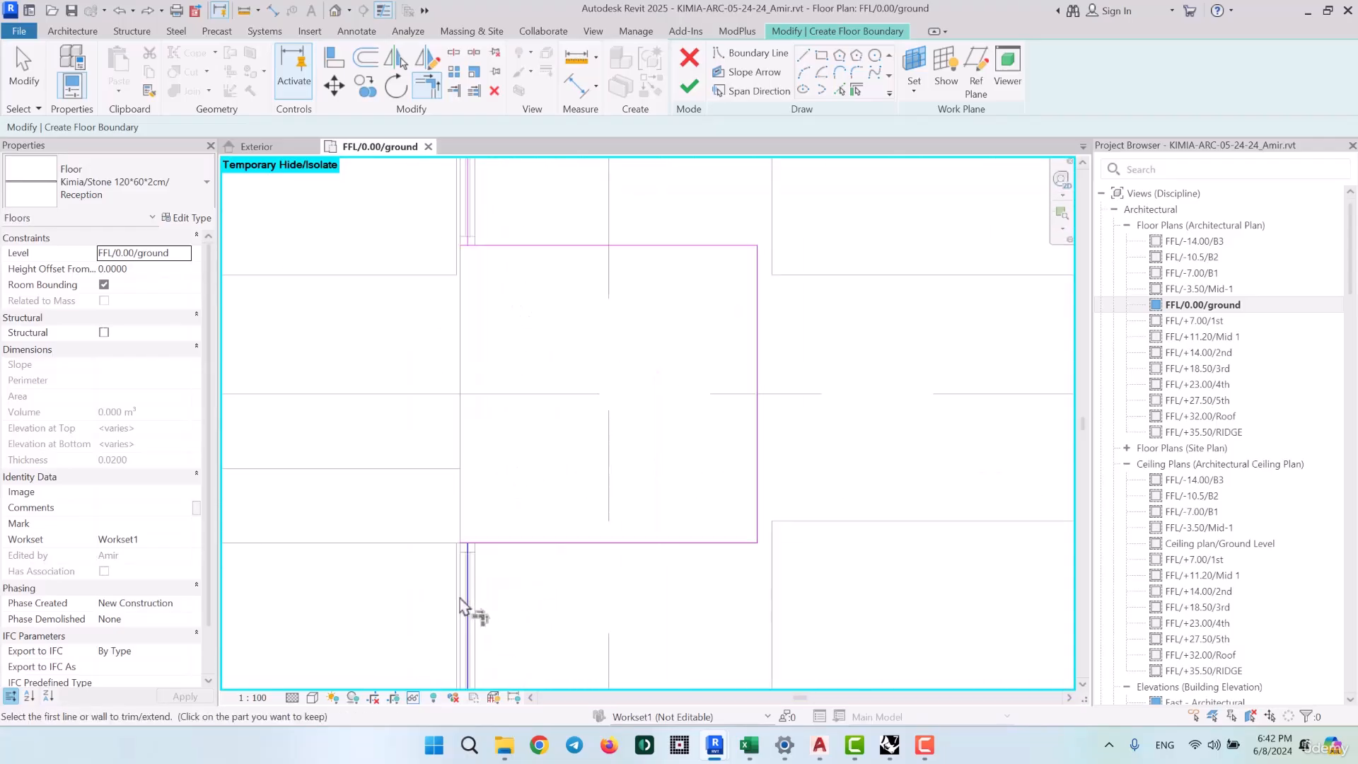
scroll(478, 559, "up", 2)
scroll(485, 545, "up", 1)
left_click(451, 577)
left_click(508, 533)
scroll(509, 559, "down", 3)
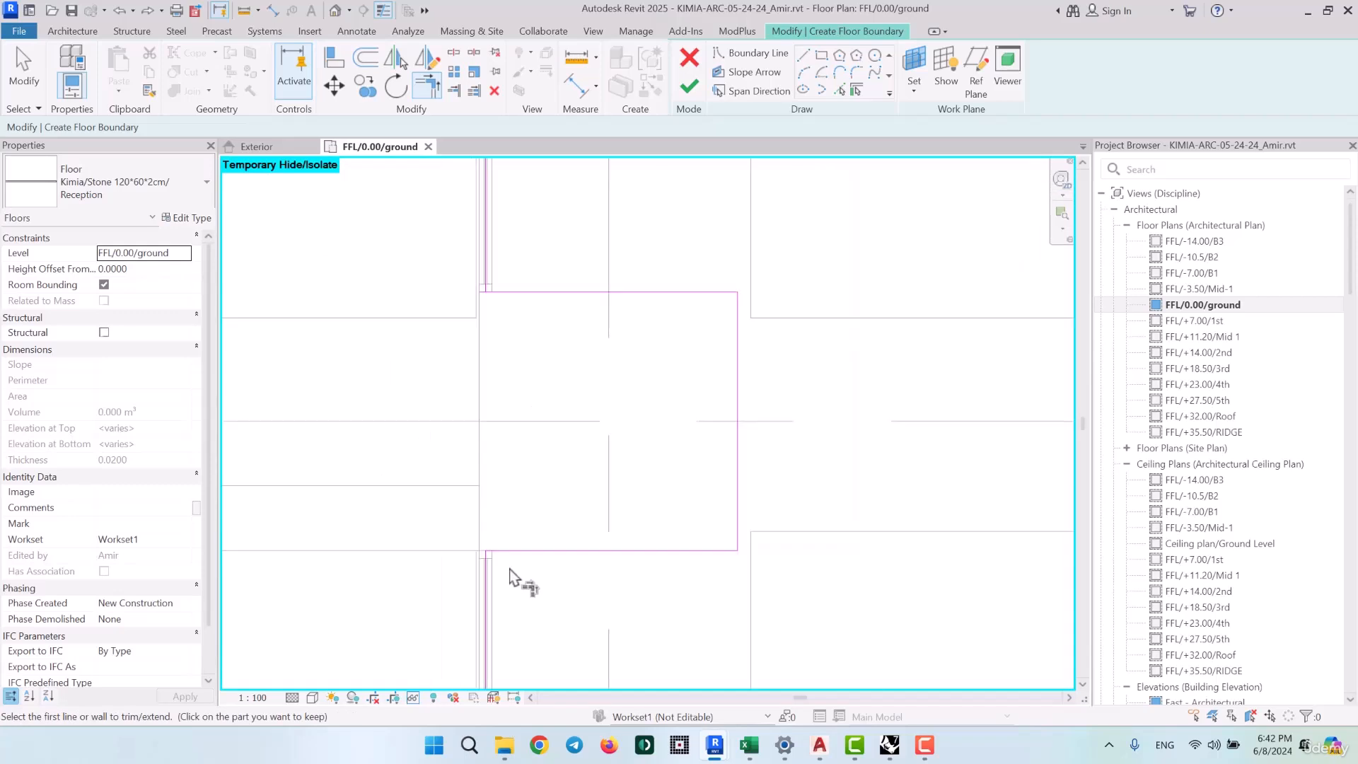
Trim the left partition lines to corners with the upper edge of the grid 5 column and the edges of the next column below
left_click(492, 269)
left_click(524, 295)
scroll(693, 280, "down", 6)
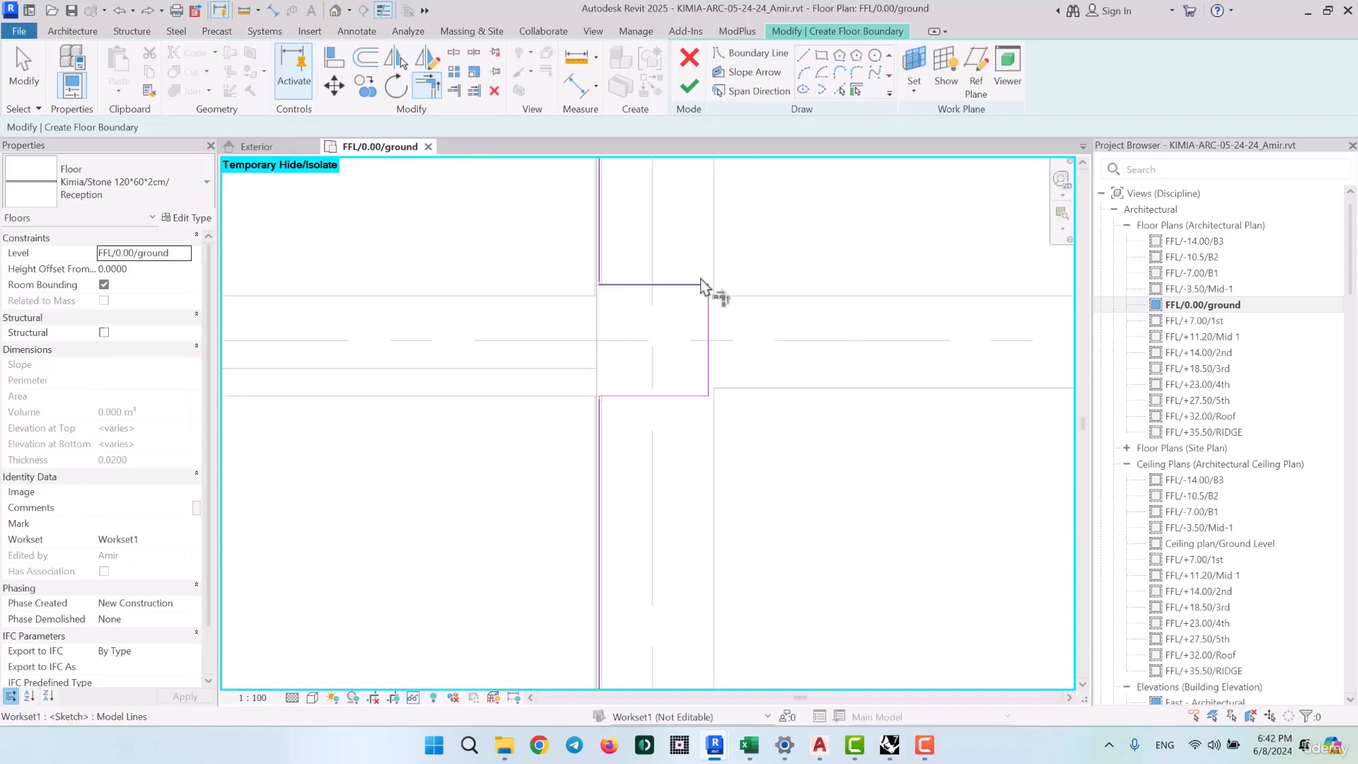
scroll(598, 379, "up", 4)
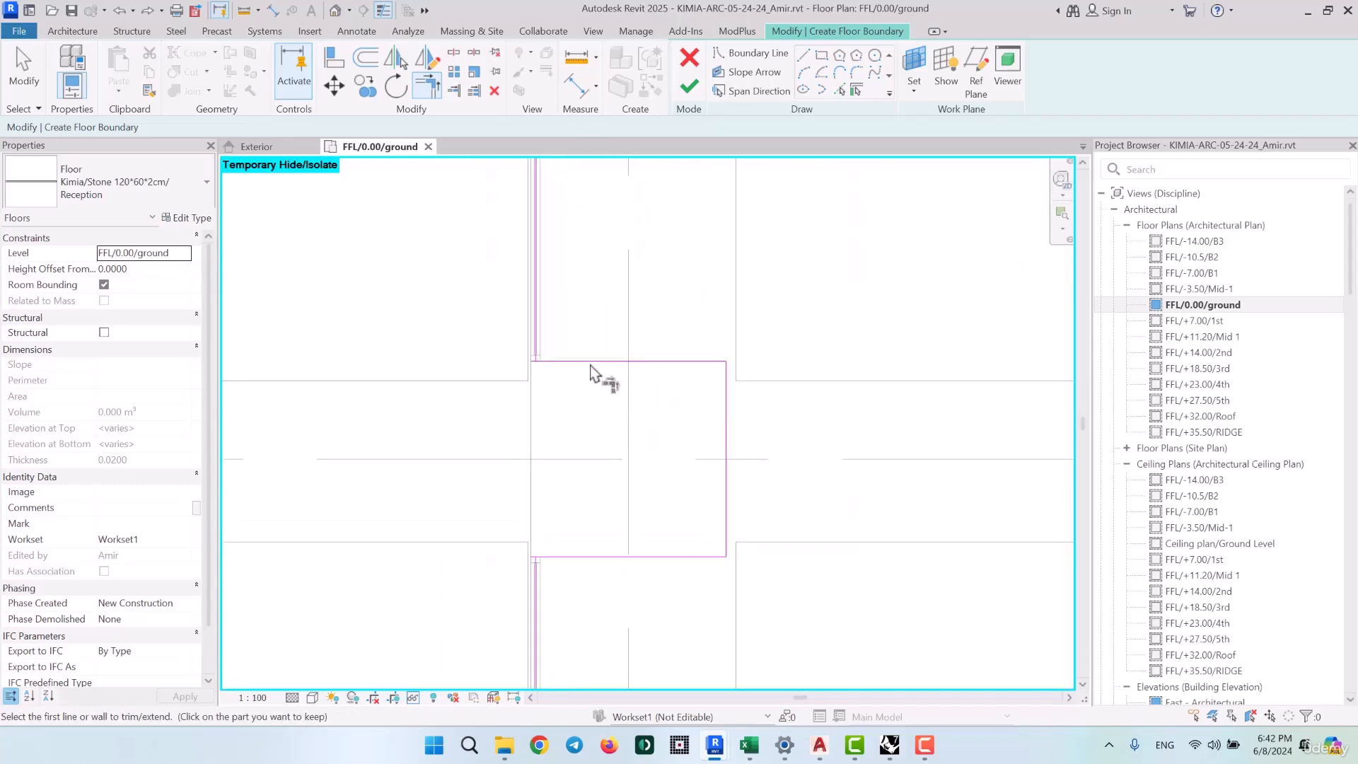
left_click(538, 577)
scroll(563, 435, "down", 6)
middle_click_drag(646, 511, 655, 236)
Trim the left partition lines to corners with the edges of the remaining columns down to the upper edge of the grid 10 column
scroll(575, 460, "up", 5)
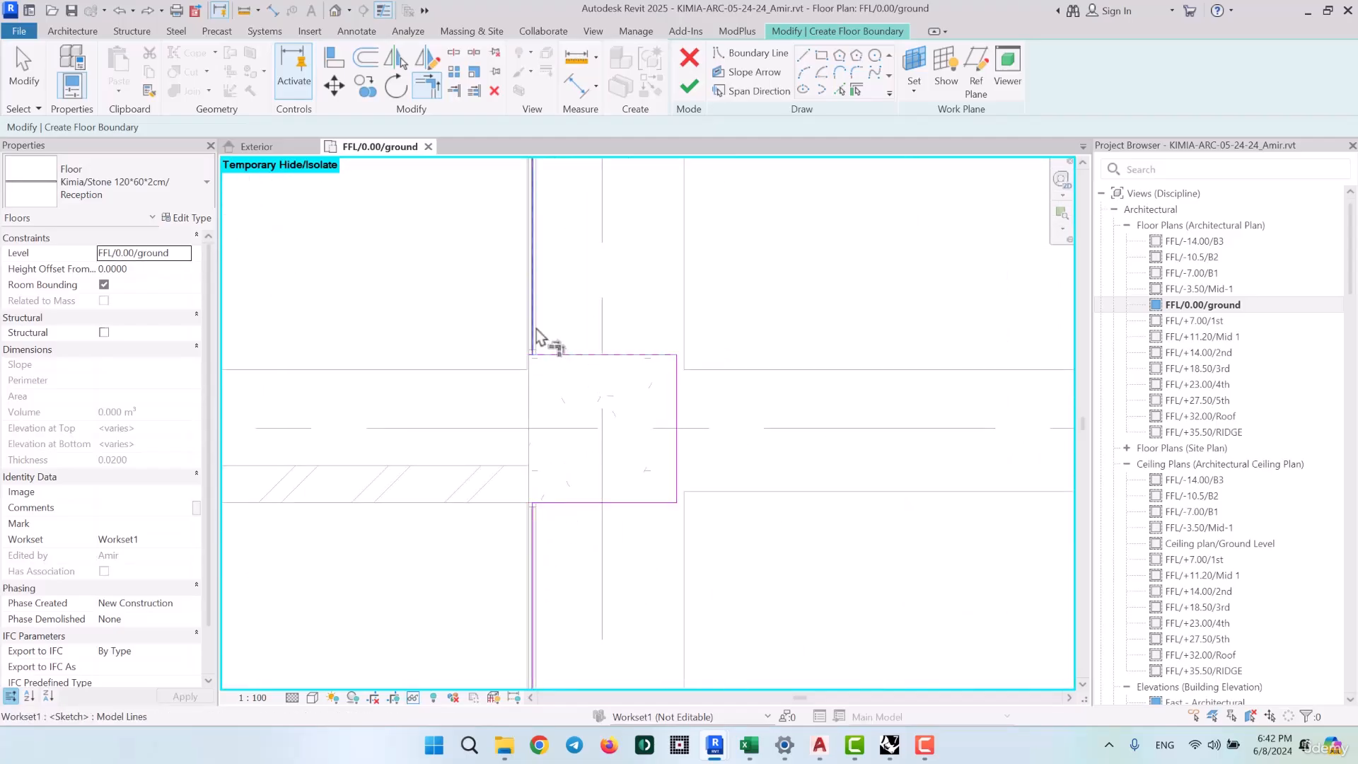
scroll(605, 311, "down", 5)
scroll(605, 485, "down", 3)
scroll(604, 479, "up", 6)
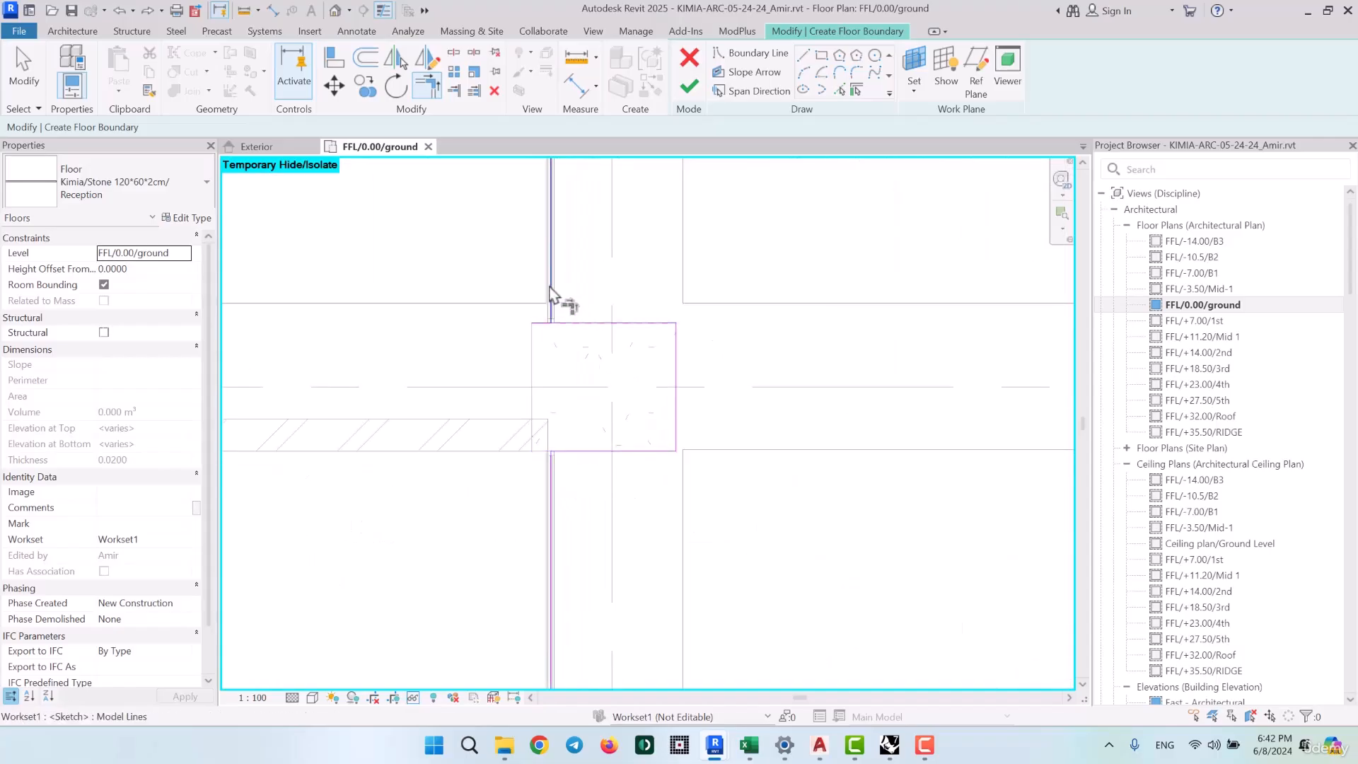
left_click(551, 295)
scroll(601, 326, "down", 5)
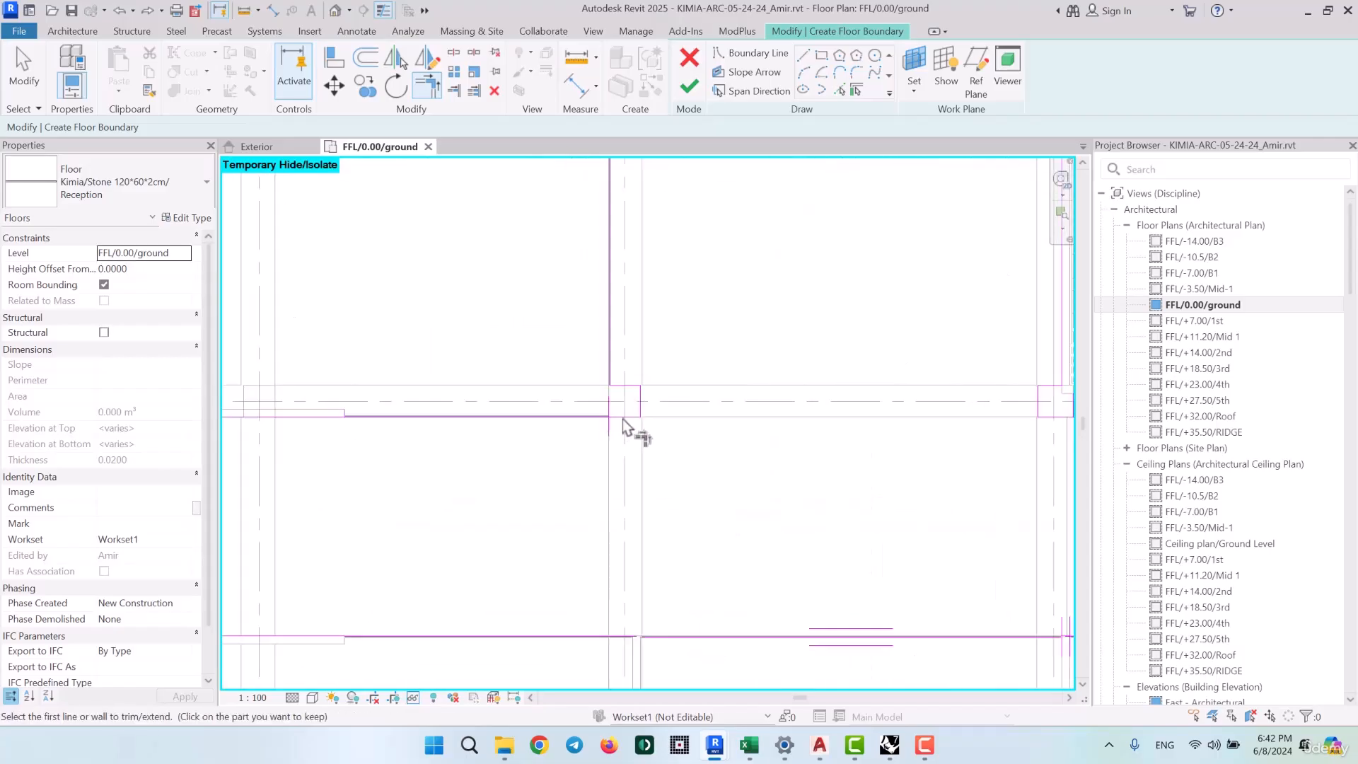
Trim the partition line along grid 10 to corners with the left column's edge and the end face of the hatched wall
scroll(617, 419, "up", 5)
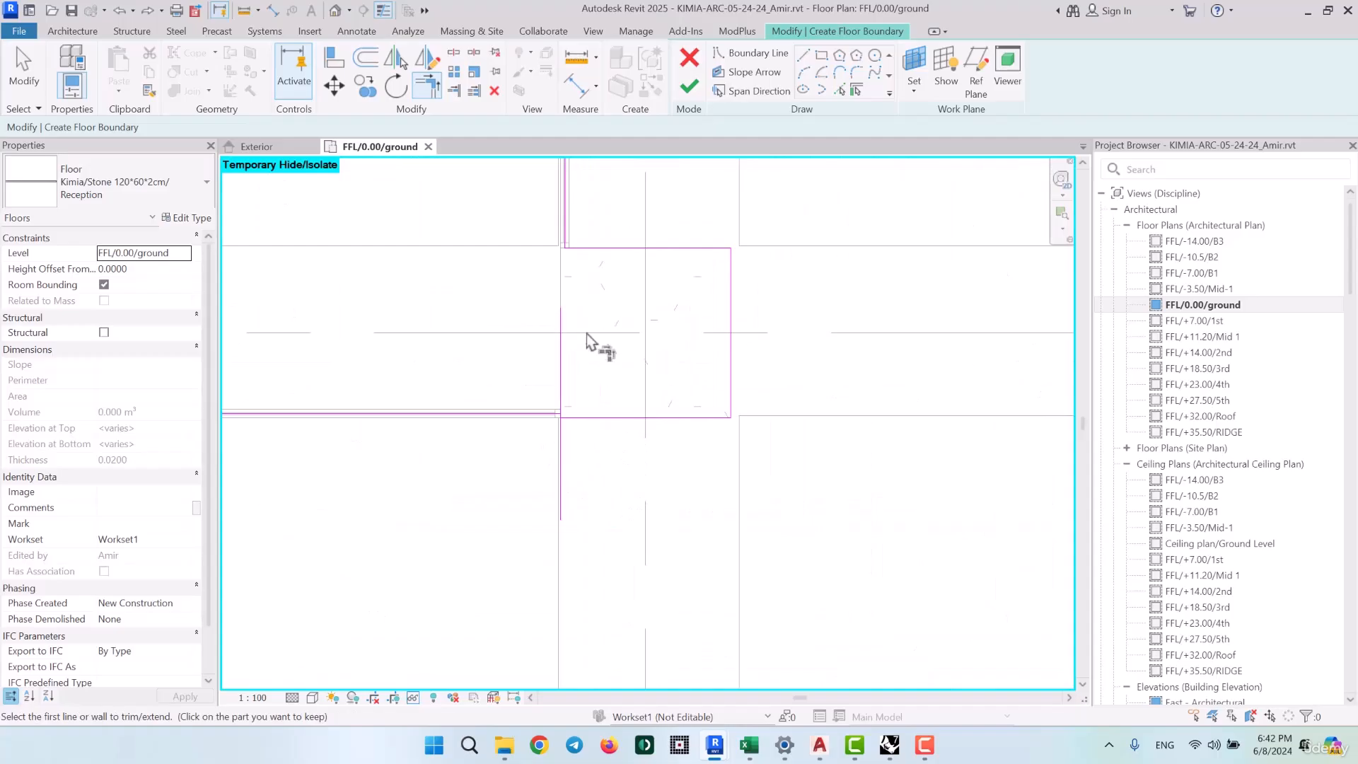
scroll(538, 417, "up", 3)
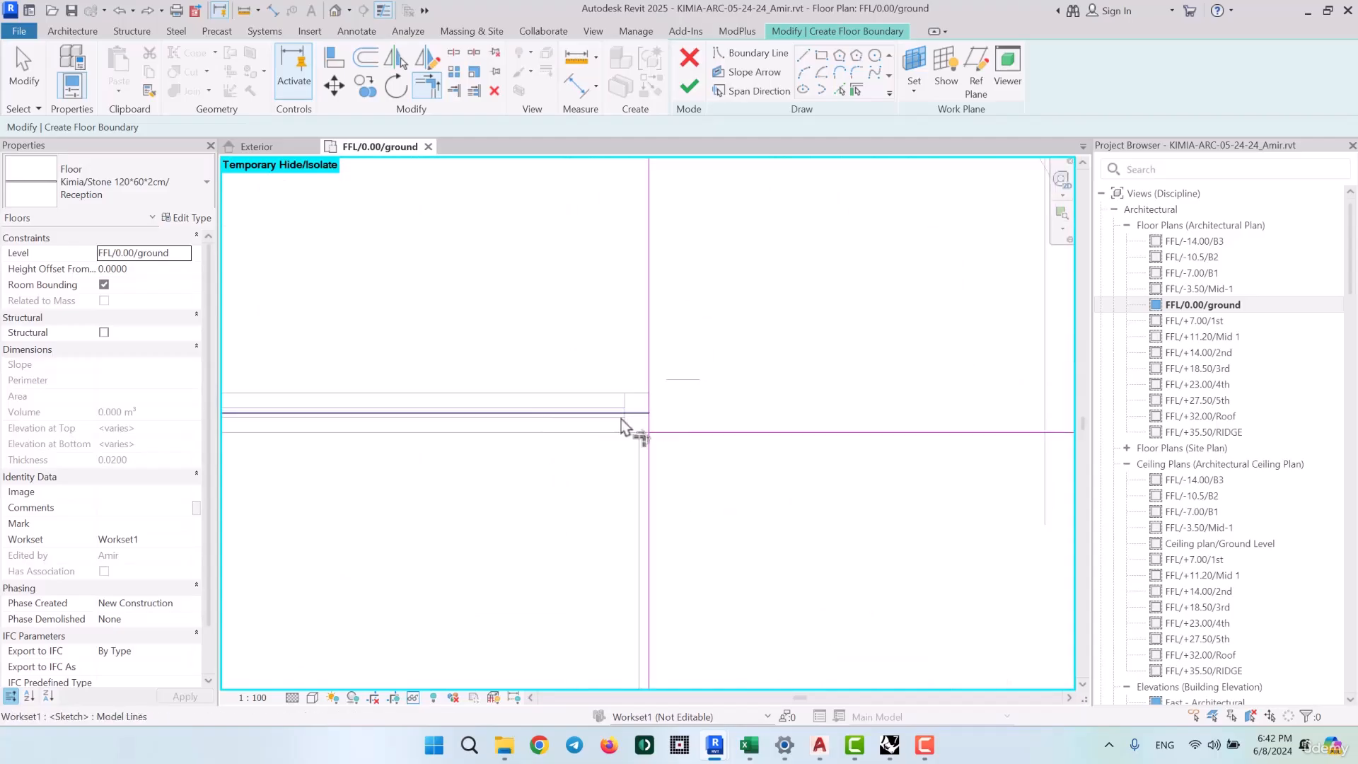
scroll(743, 402, "down", 5)
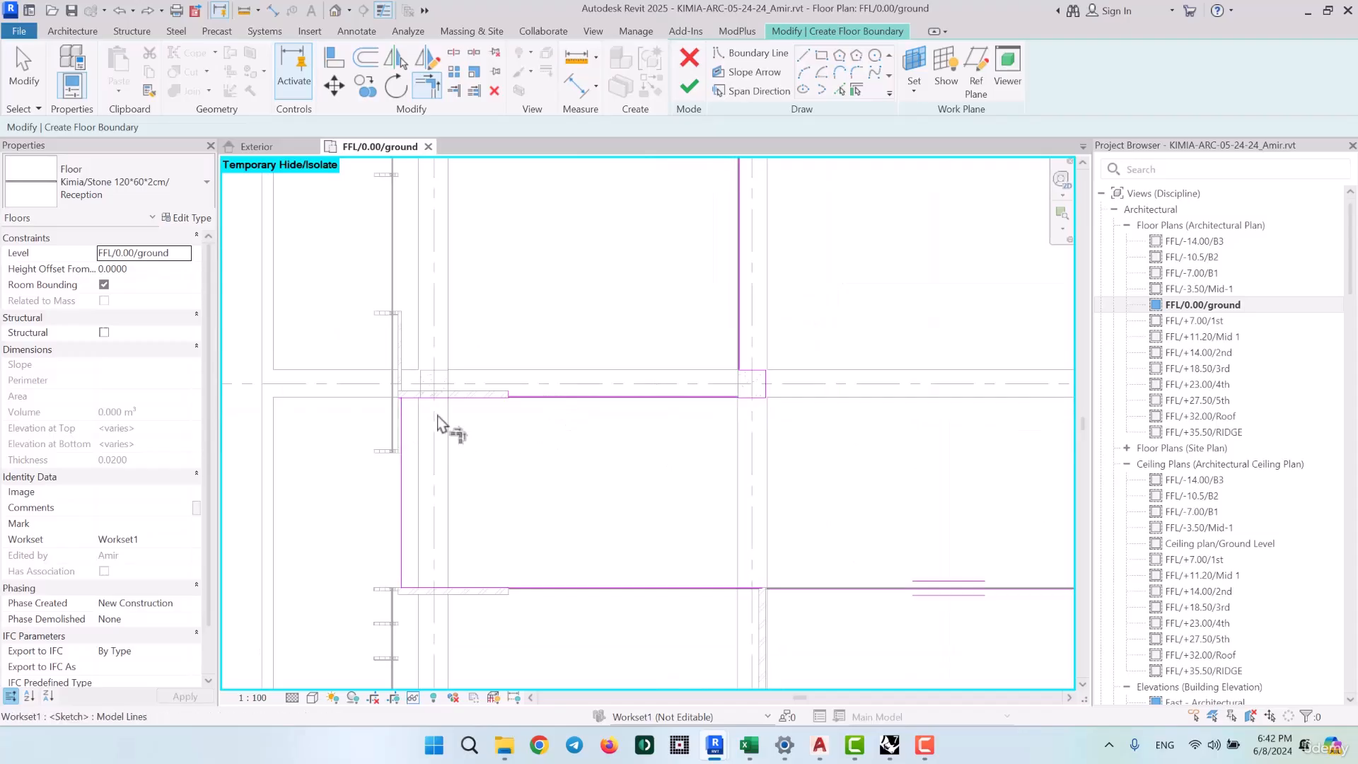
scroll(495, 396, "up", 5)
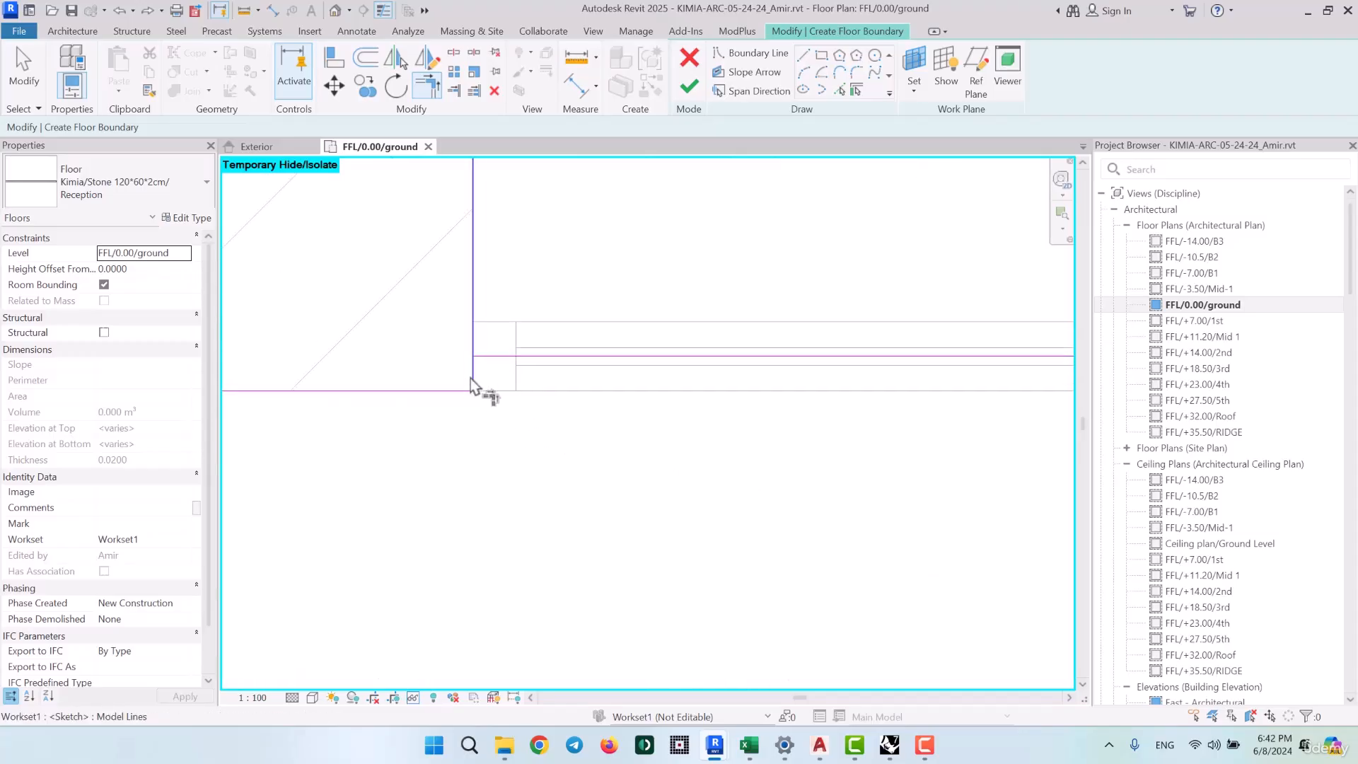
Try to finish the floor boundary, then delete the too-short boundary element flagged near the left wall at grid 10
left_click(690, 86)
scroll(501, 481, "up", 4)
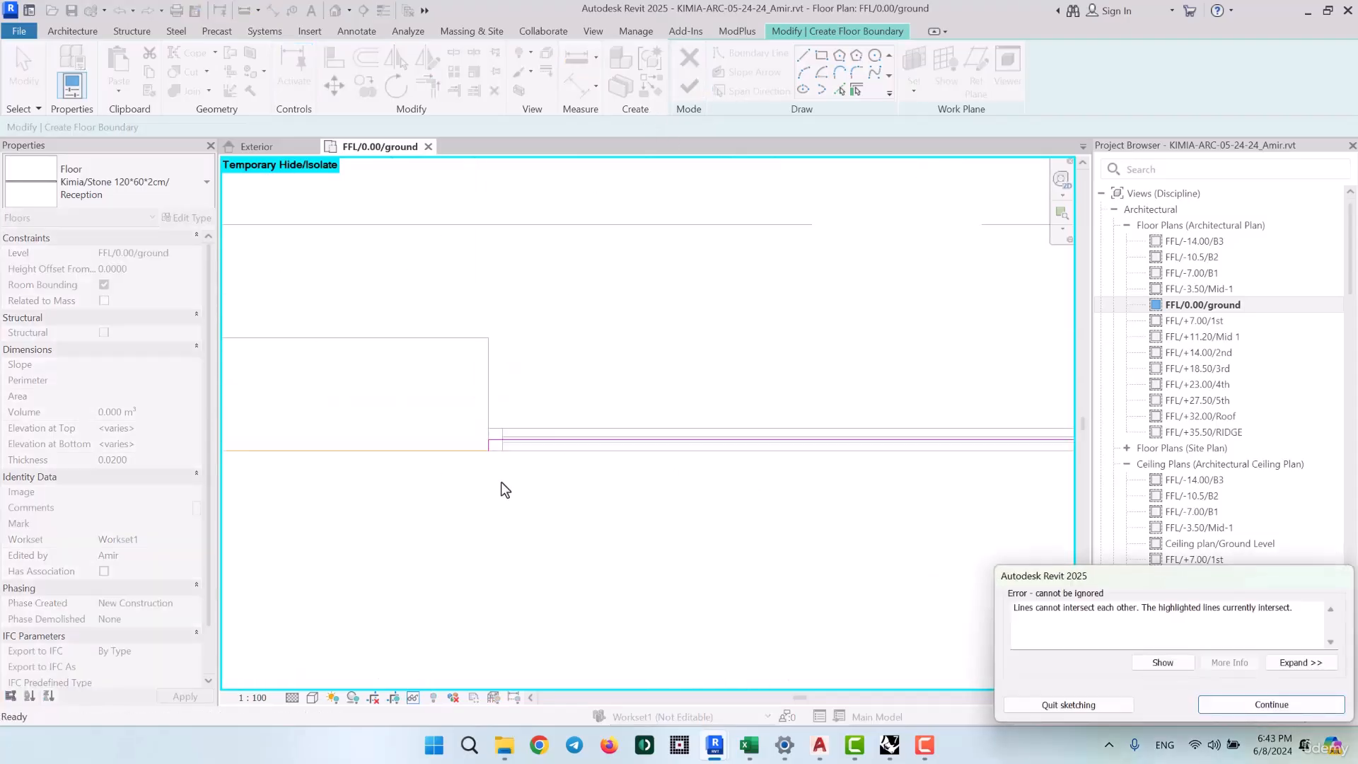
middle_click_drag(505, 486, 862, 439)
scroll(862, 435, "down", 2)
left_click(1237, 705)
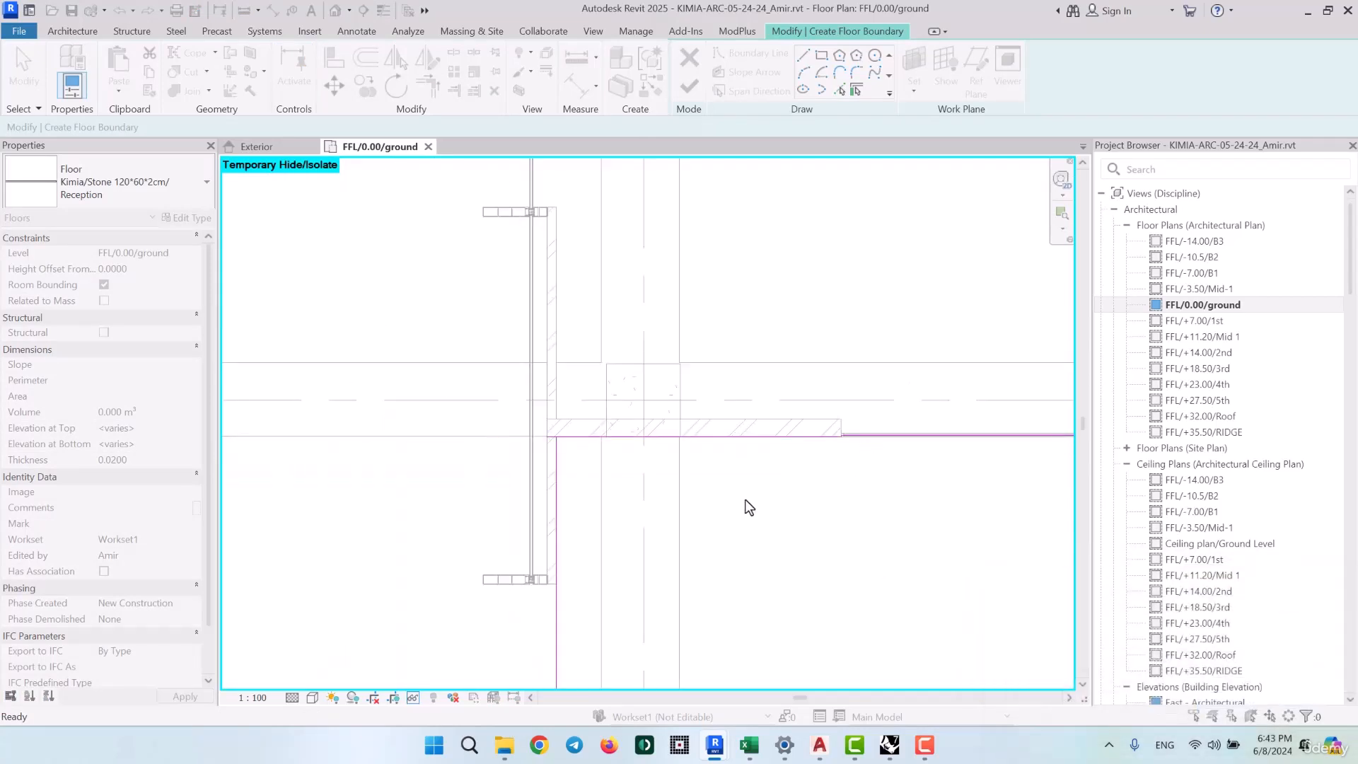
left_click(595, 363)
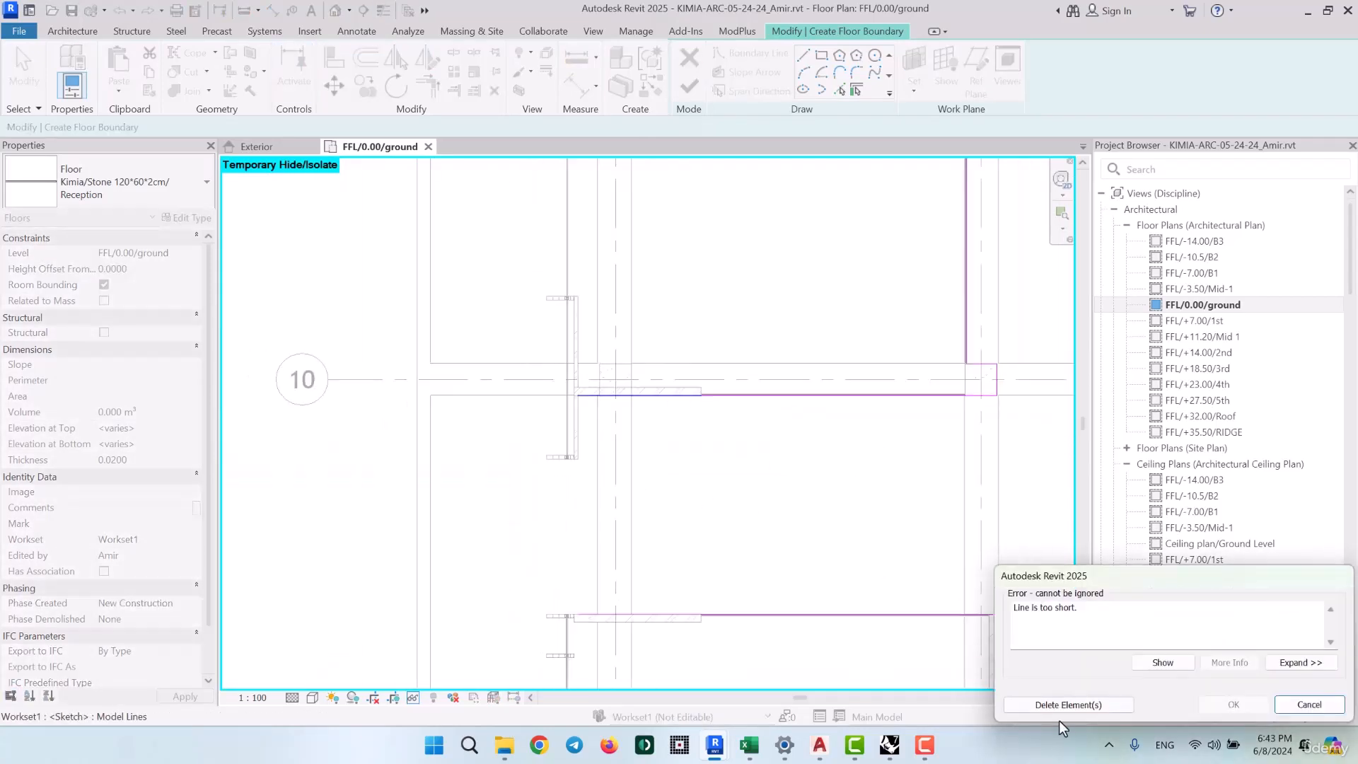
left_click(1068, 705)
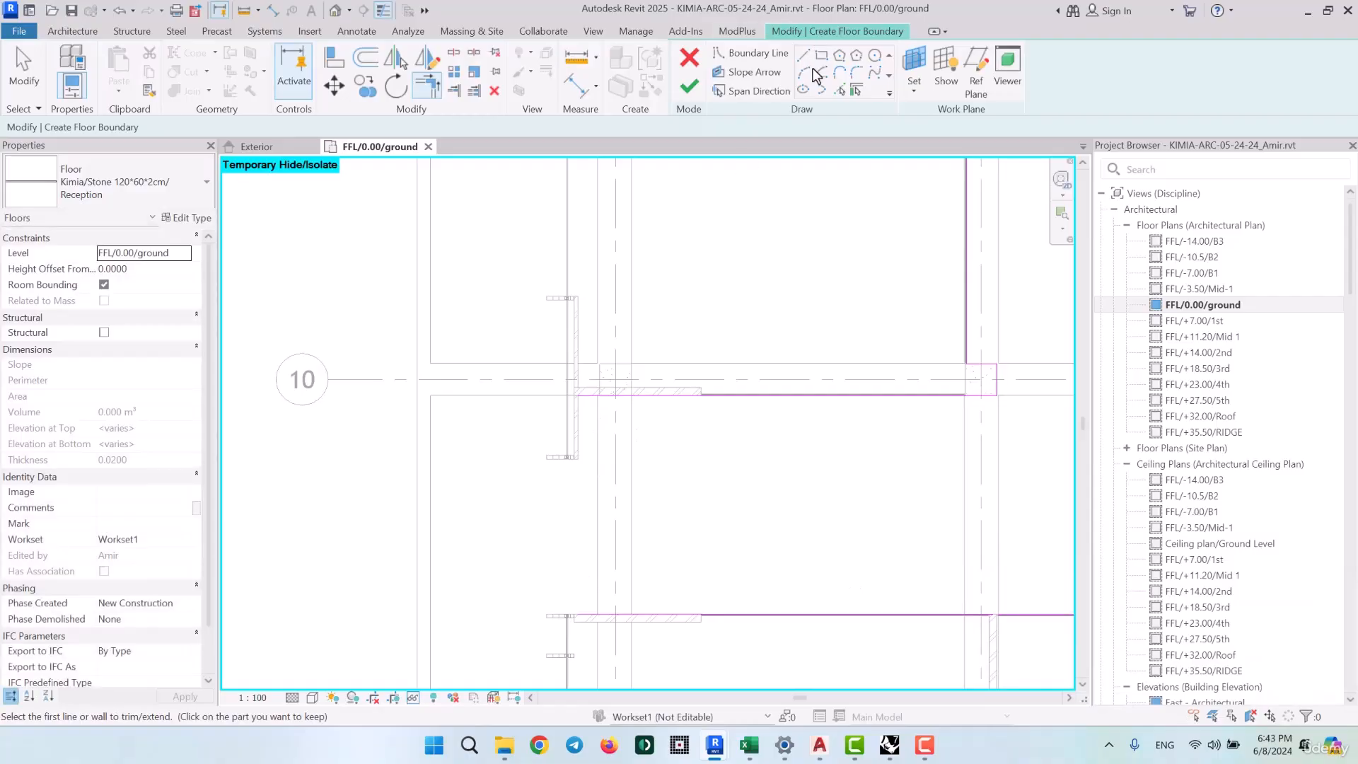
Pick the left wall's inner edge below grid 10 as a boundary line and trim it to a corner with the lower boundary line
left_click(838, 91)
scroll(544, 424, "up", 2)
scroll(546, 357, "up", 2)
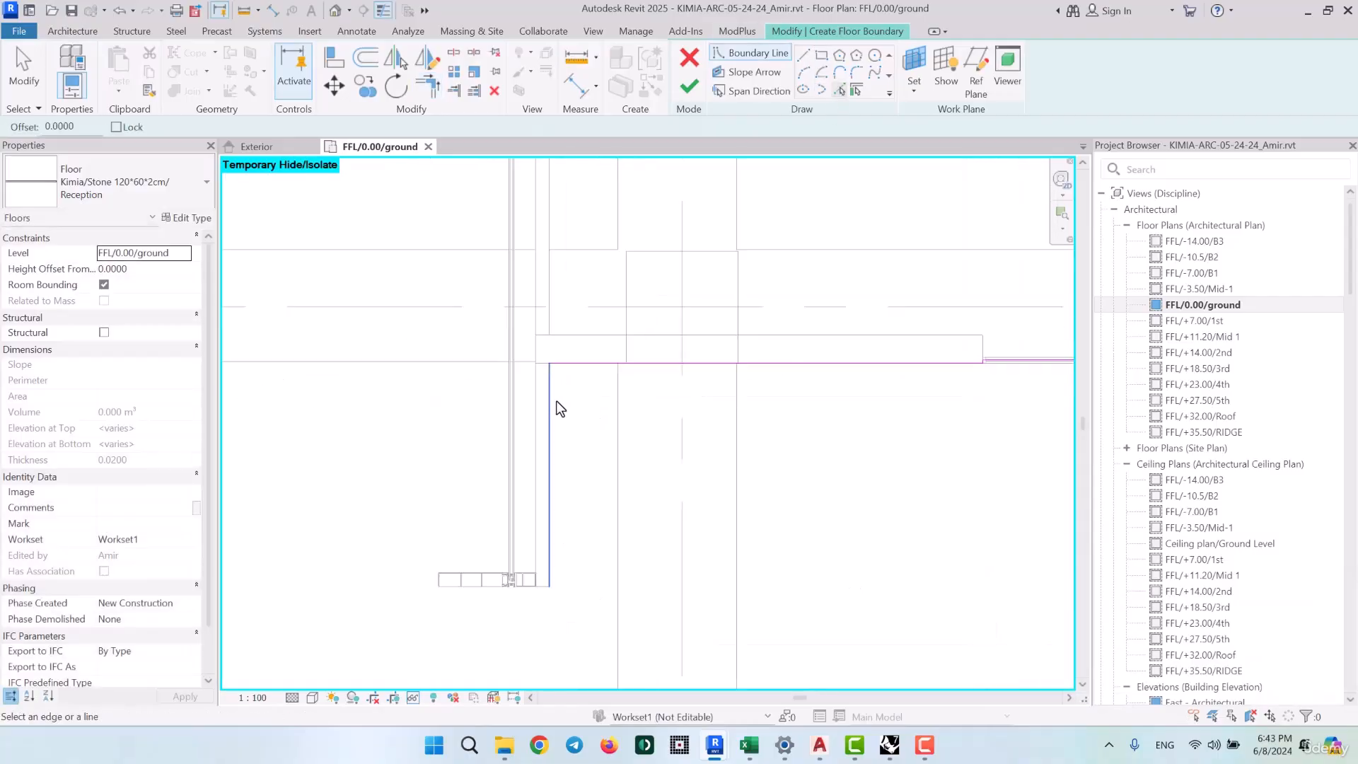
left_click(554, 402)
scroll(649, 329, "down", 5)
key("t")
key("r")
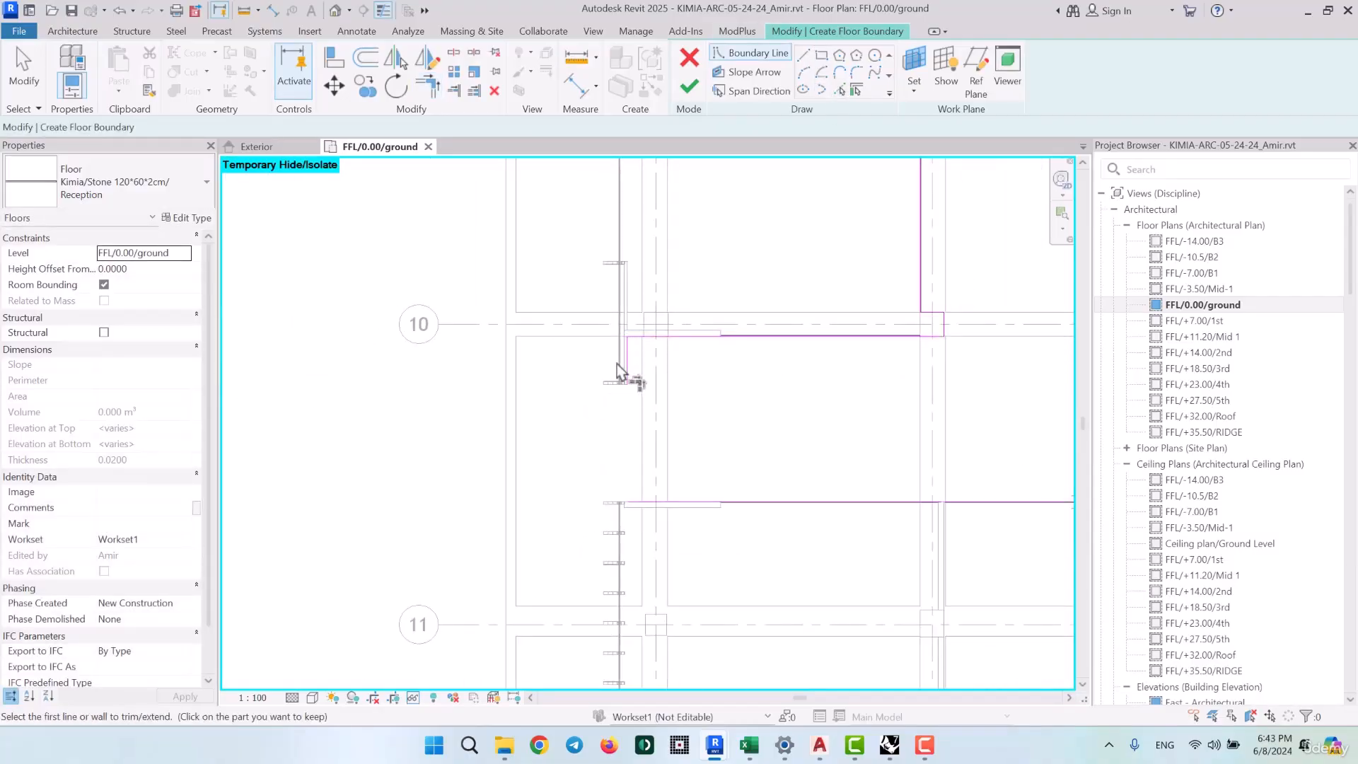
left_click(627, 347)
left_click(640, 502)
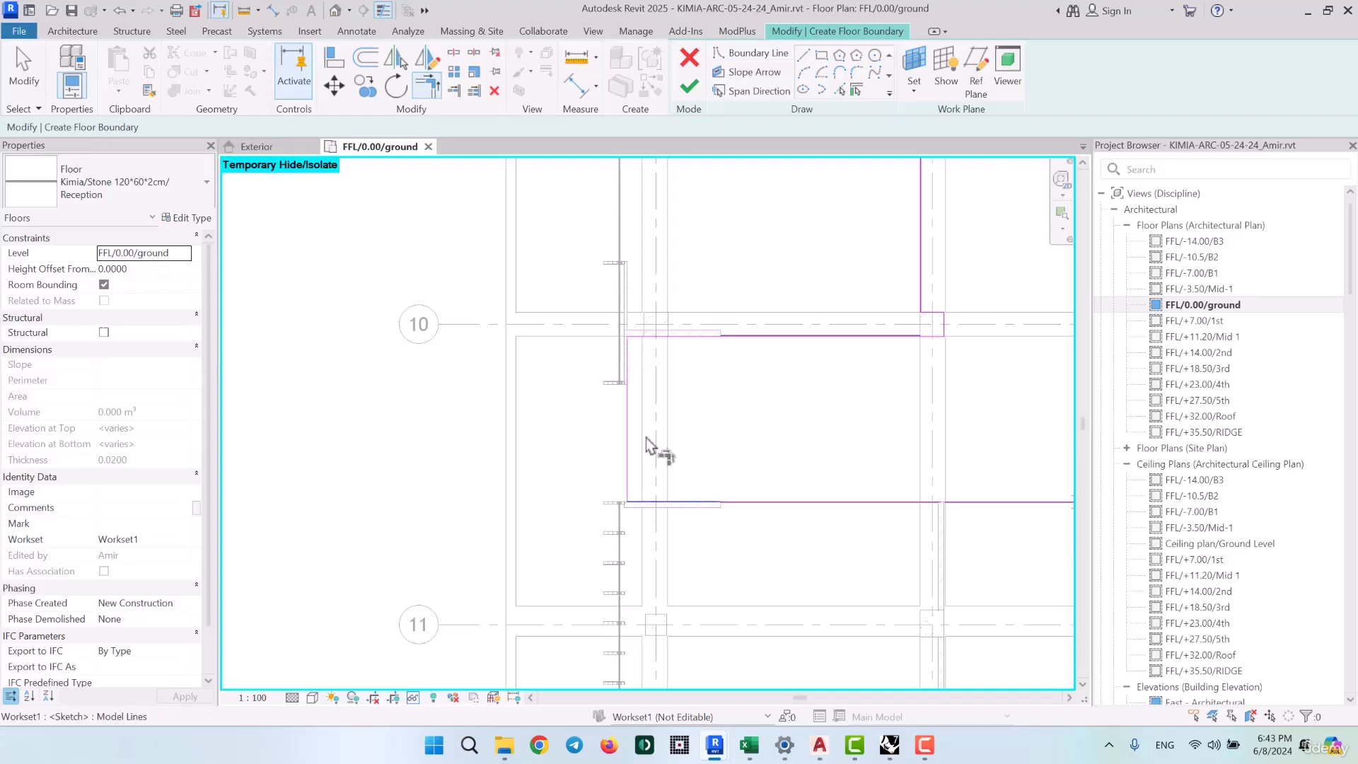
Try to finish the floor boundary and locate the flagged intersecting lines on the lower boundary between grids 10 and 11
left_click(689, 86)
scroll(426, 346, "down", 4)
scroll(439, 353, "down", 1)
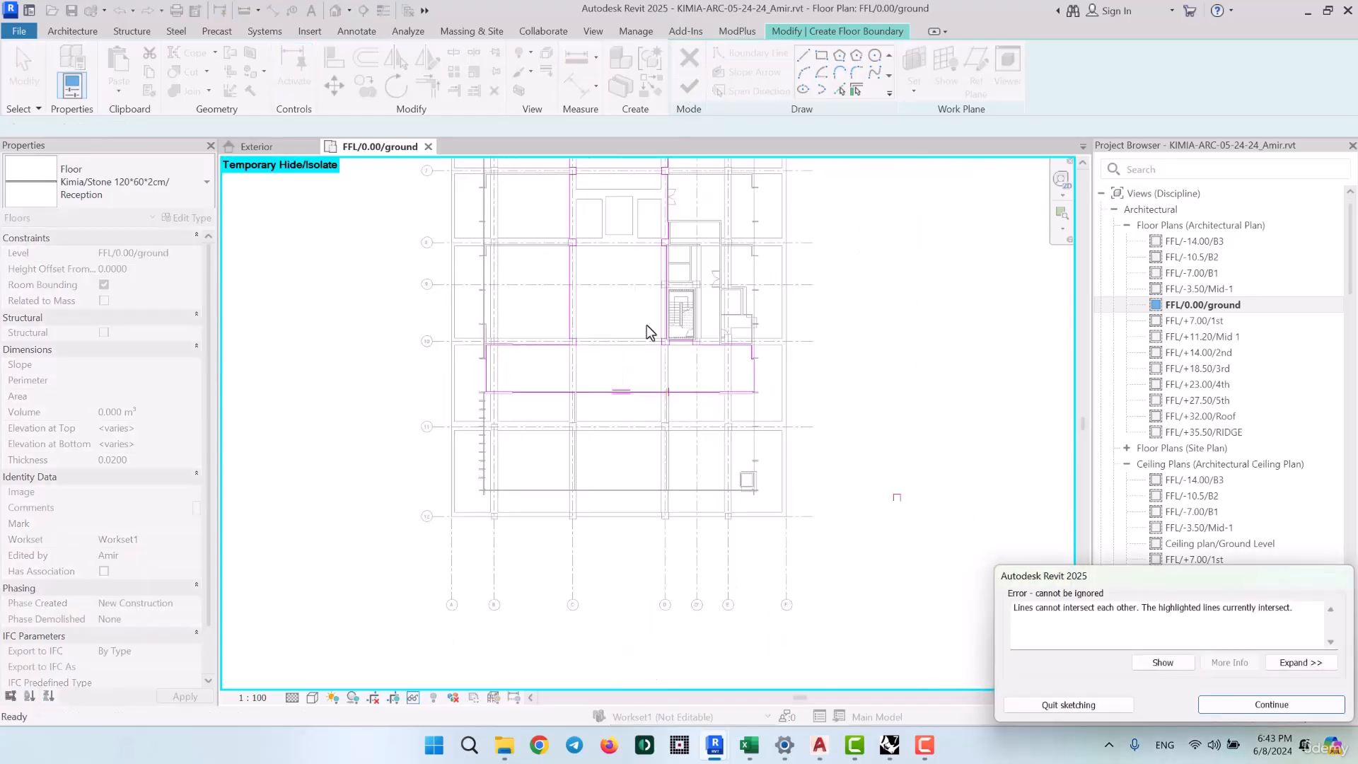
scroll(668, 382, "up", 8)
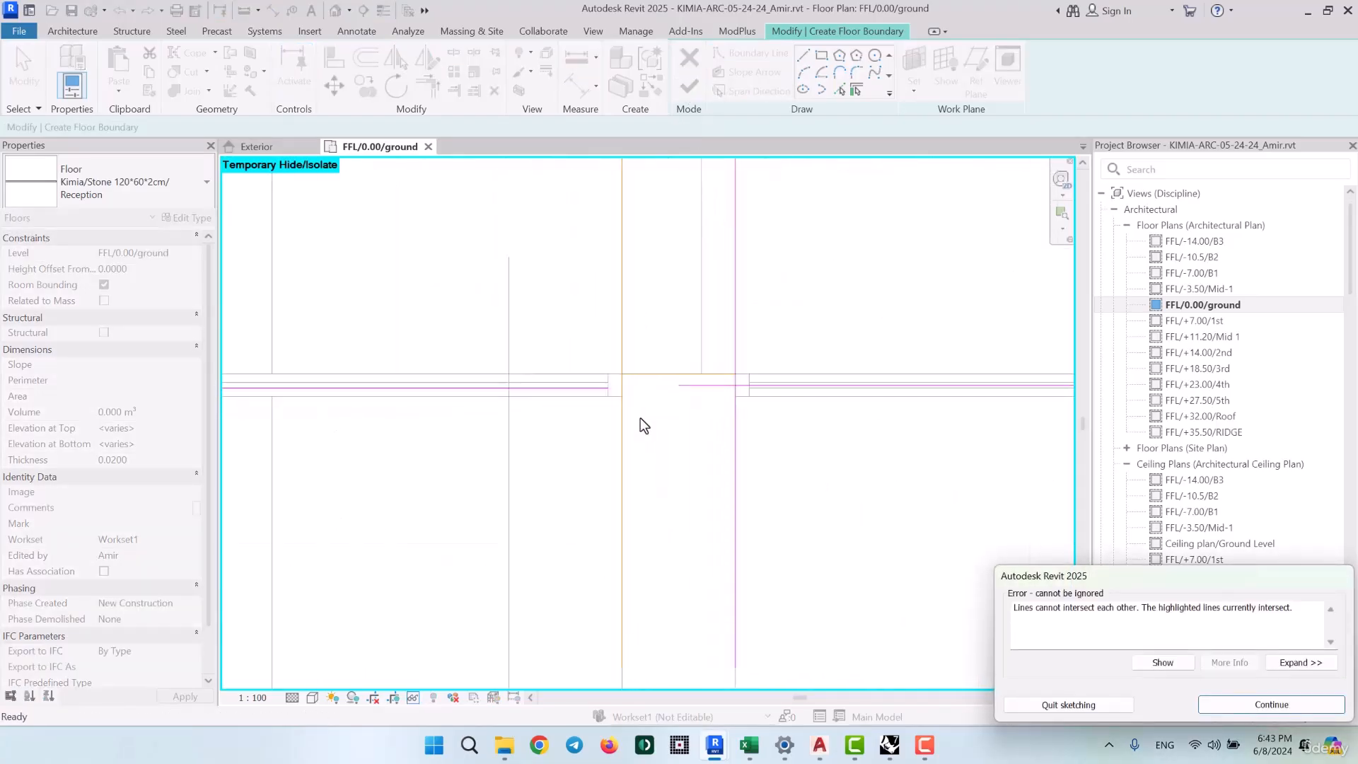
left_click(1242, 704)
Trim the lower boundary's partition lines and the side and top edges of the wall end into one continuous outline around the wall
scroll(646, 487, "down", 3)
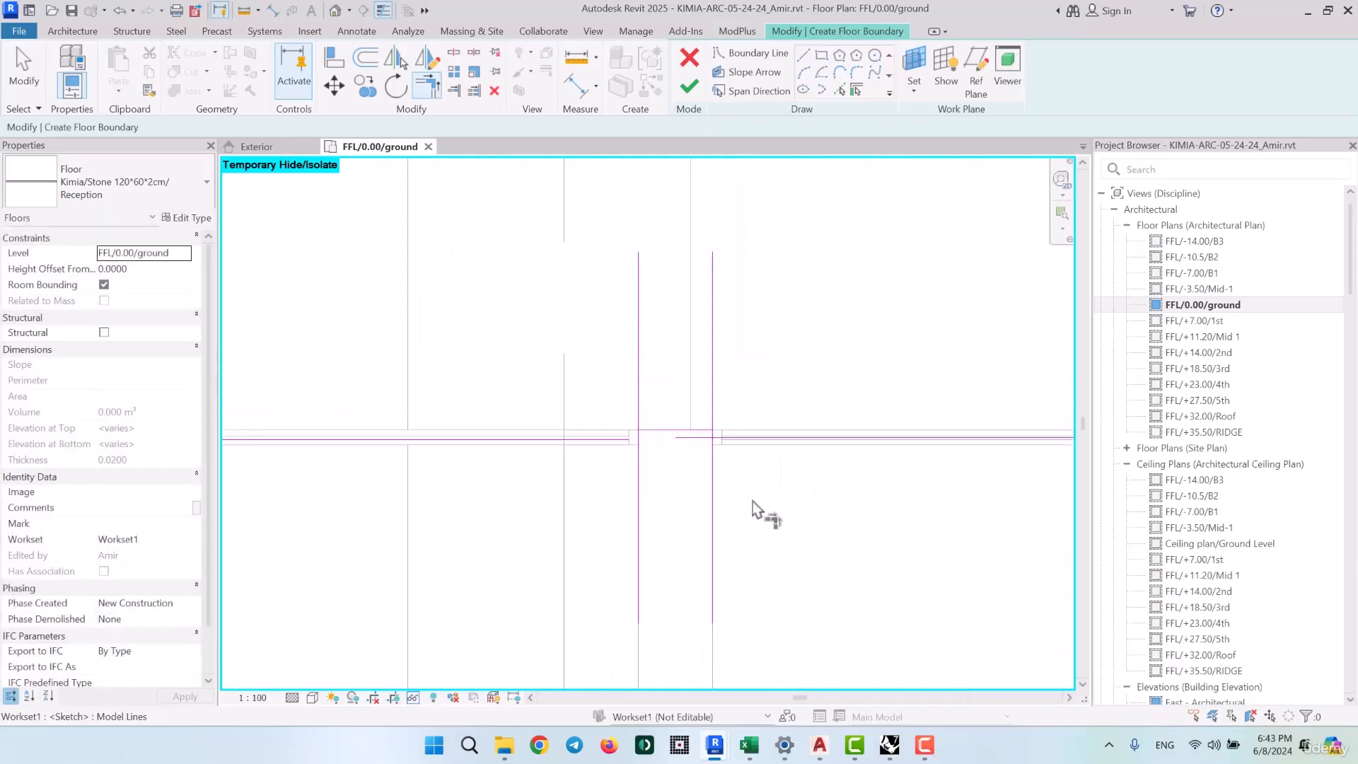
scroll(608, 433, "up", 2)
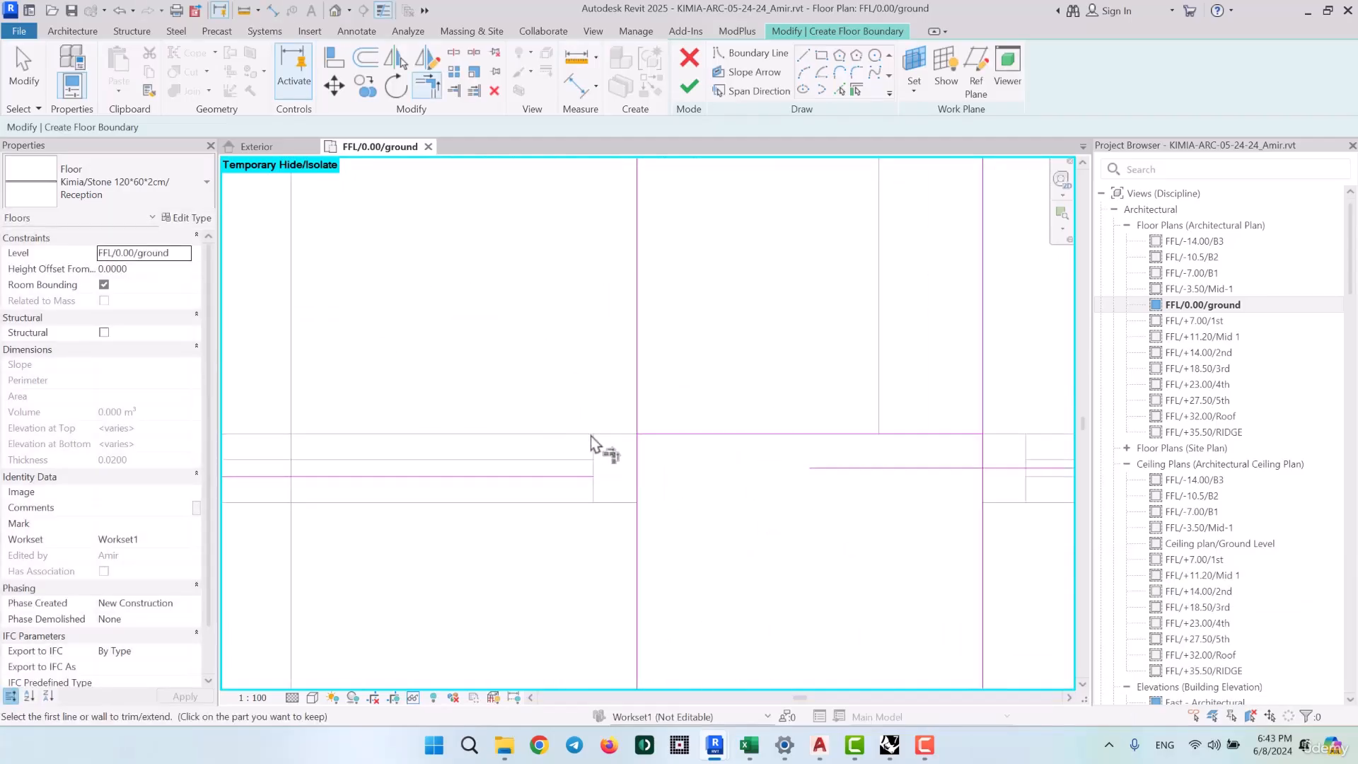
left_click(566, 477)
left_click(637, 453)
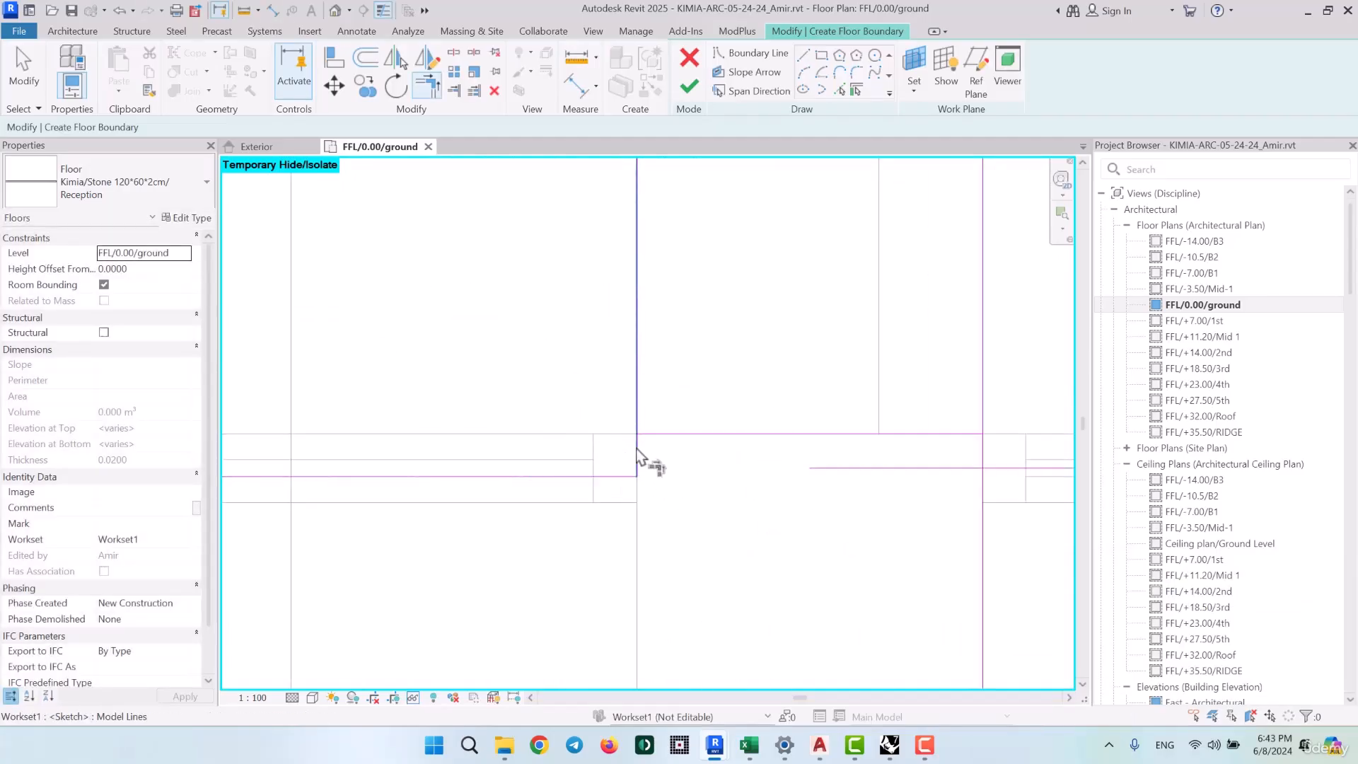
left_click(637, 456)
left_click(704, 435)
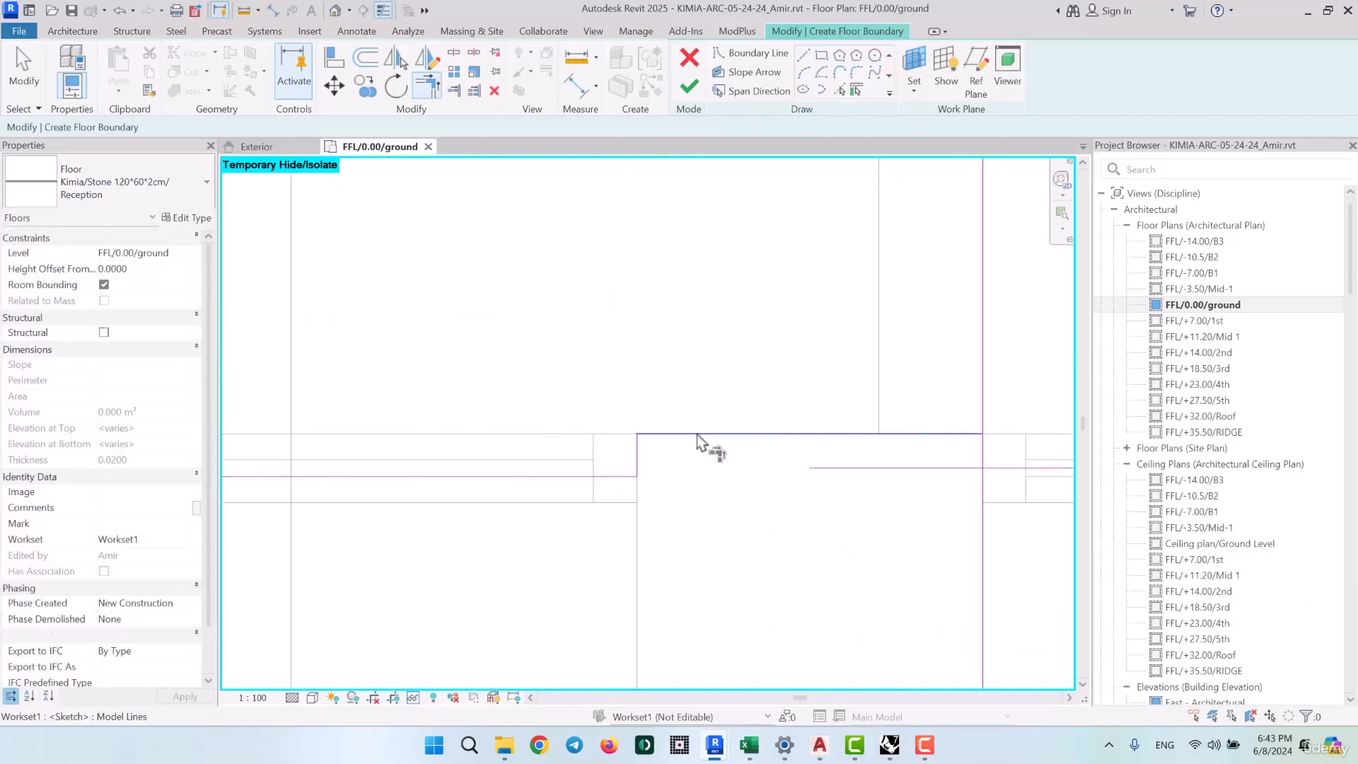
left_click(984, 460)
left_click(995, 468)
scroll(845, 439, "down", 8)
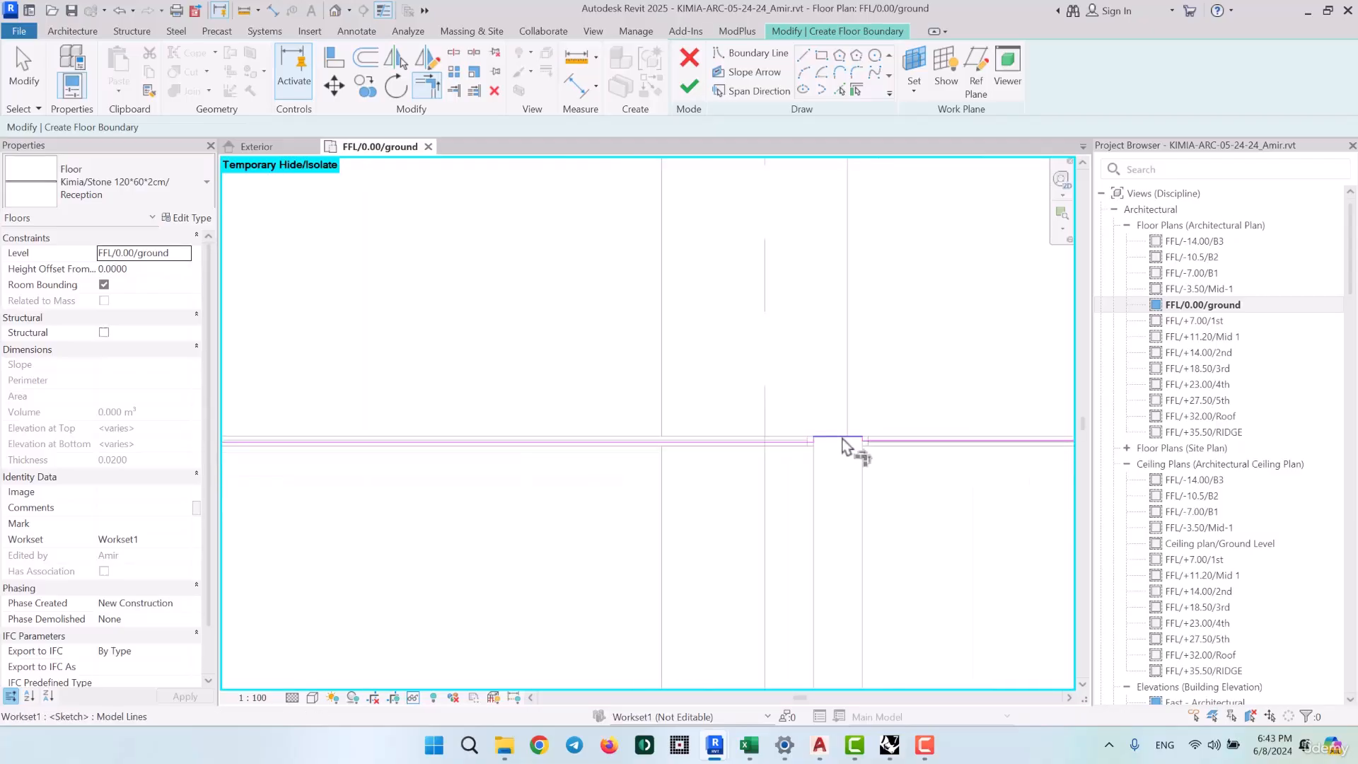
Try to finish the floor boundary again and locate the flagged intersecting line on the right partition beside the double door
left_click(690, 85)
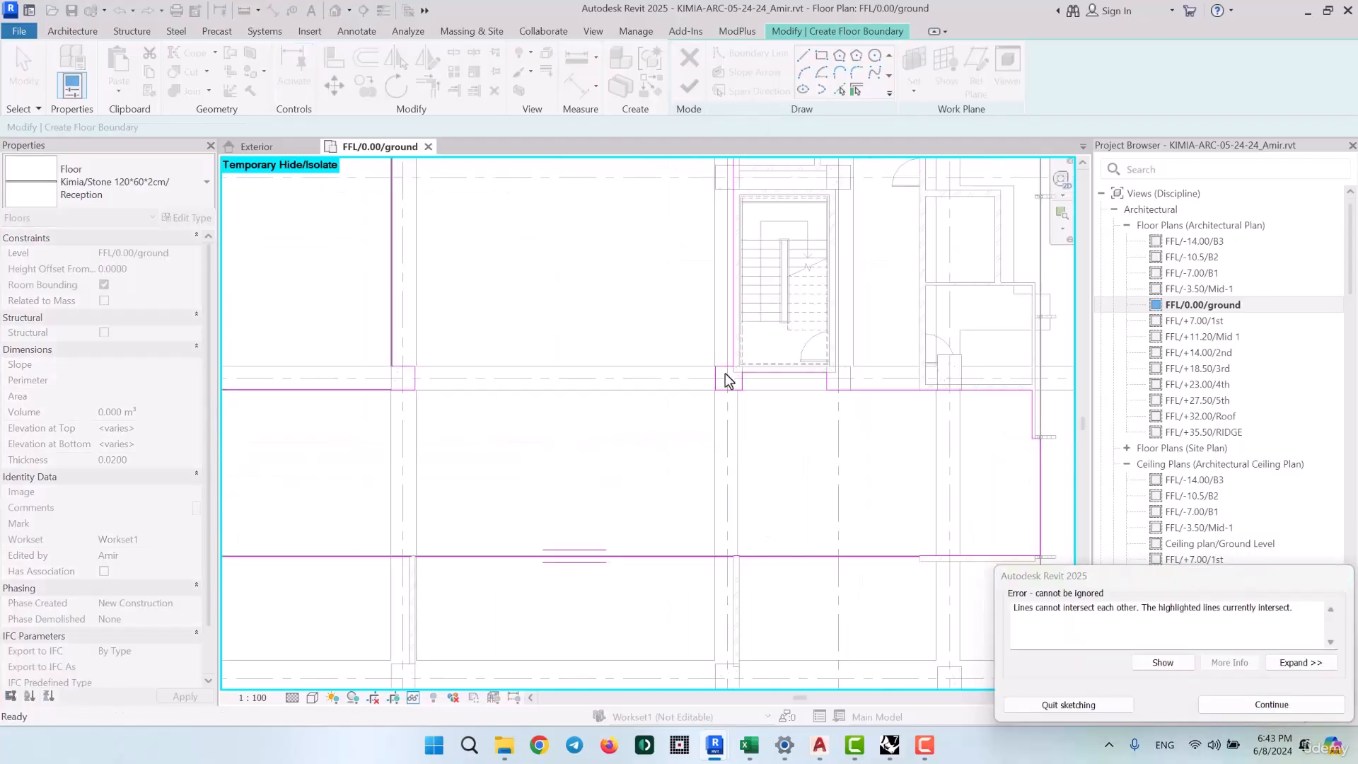
scroll(694, 472, "down", 4)
scroll(724, 207, "up", 4)
middle_click_drag(727, 317, 702, 460)
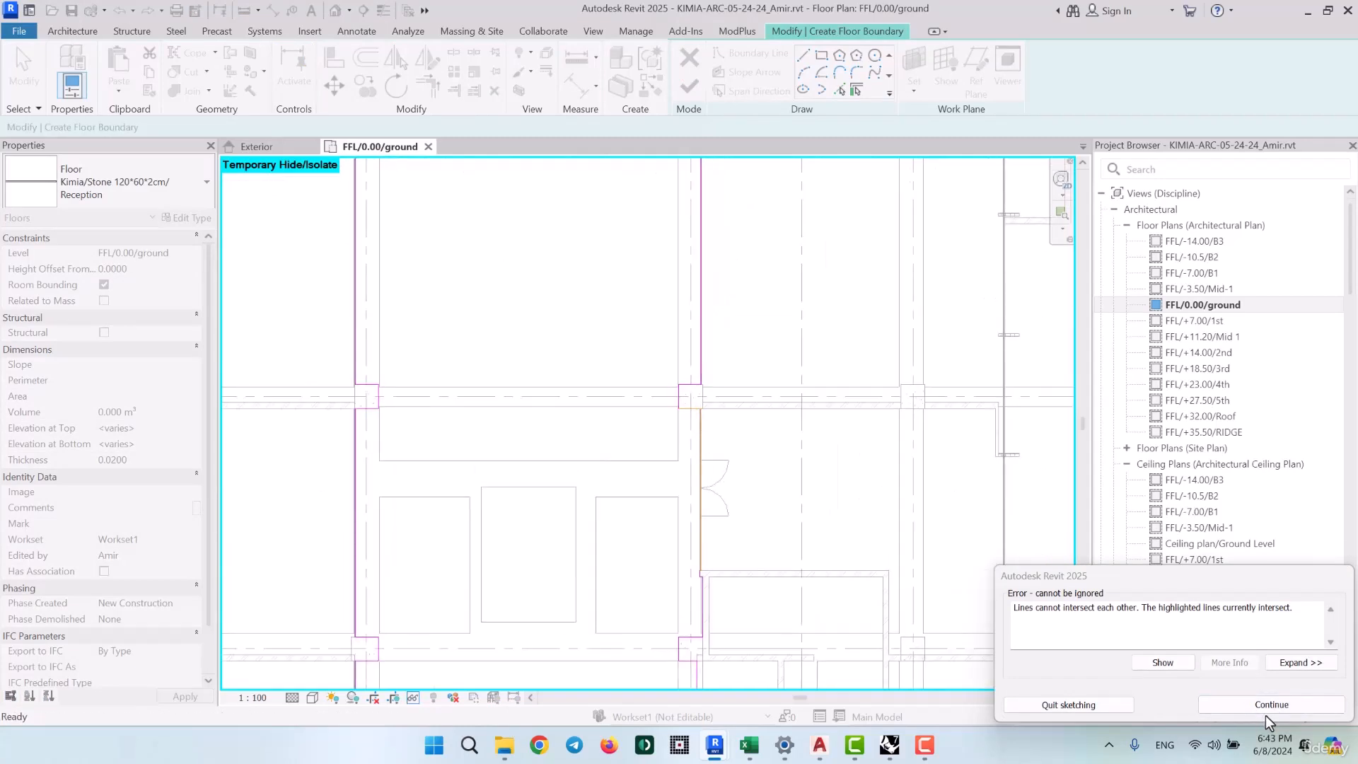
left_click(1228, 706)
Trim the right partition line beside the double door to a corner with the lower edge of the grid 7 column
scroll(707, 571, "up", 5)
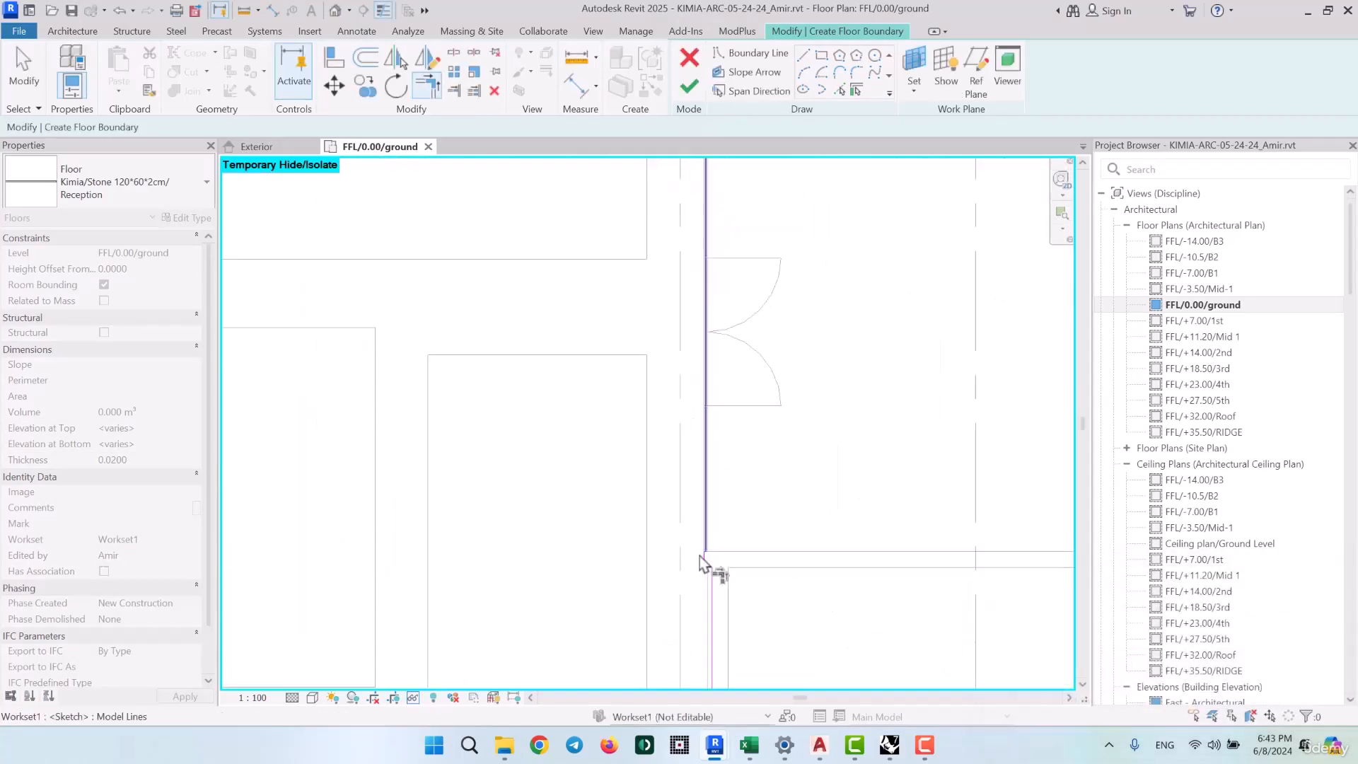
key("t")
key("r")
scroll(765, 578, "down", 8)
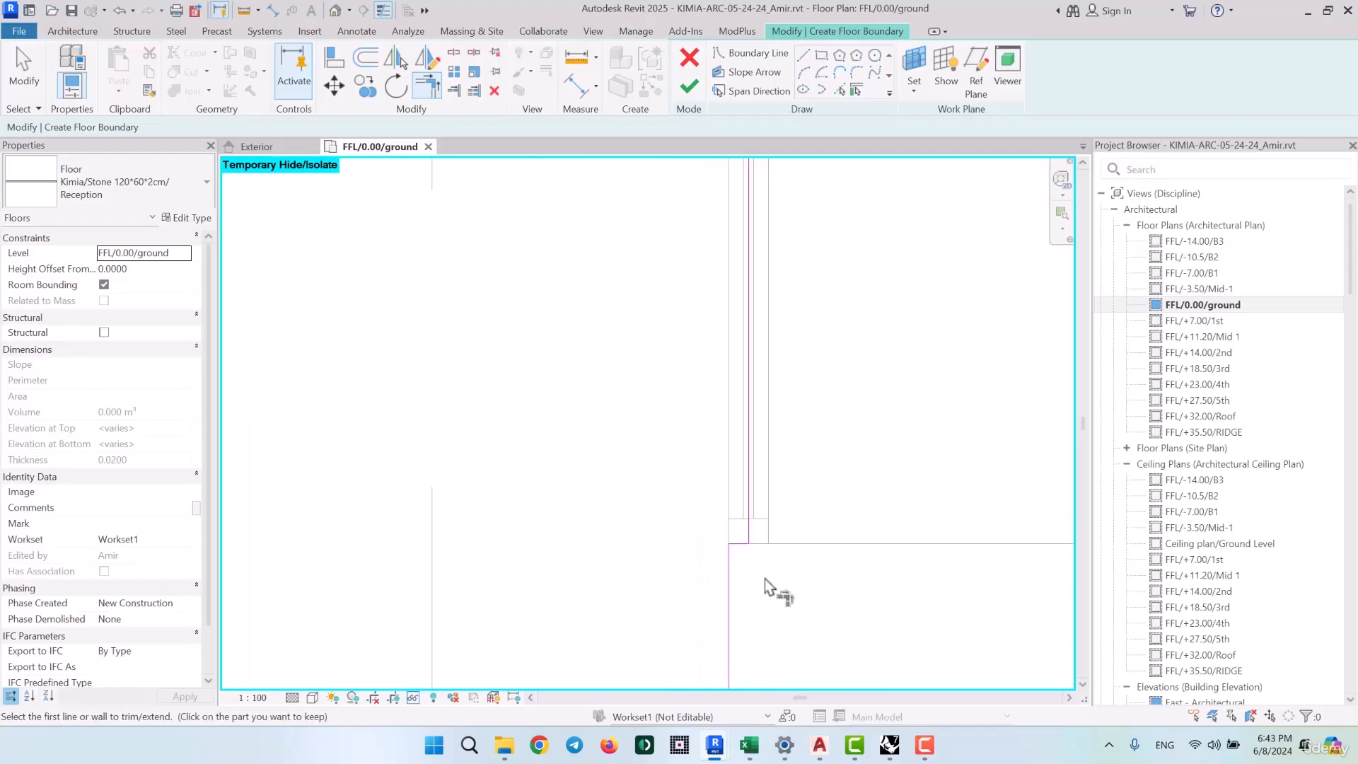
middle_click_drag(792, 294, 809, 613)
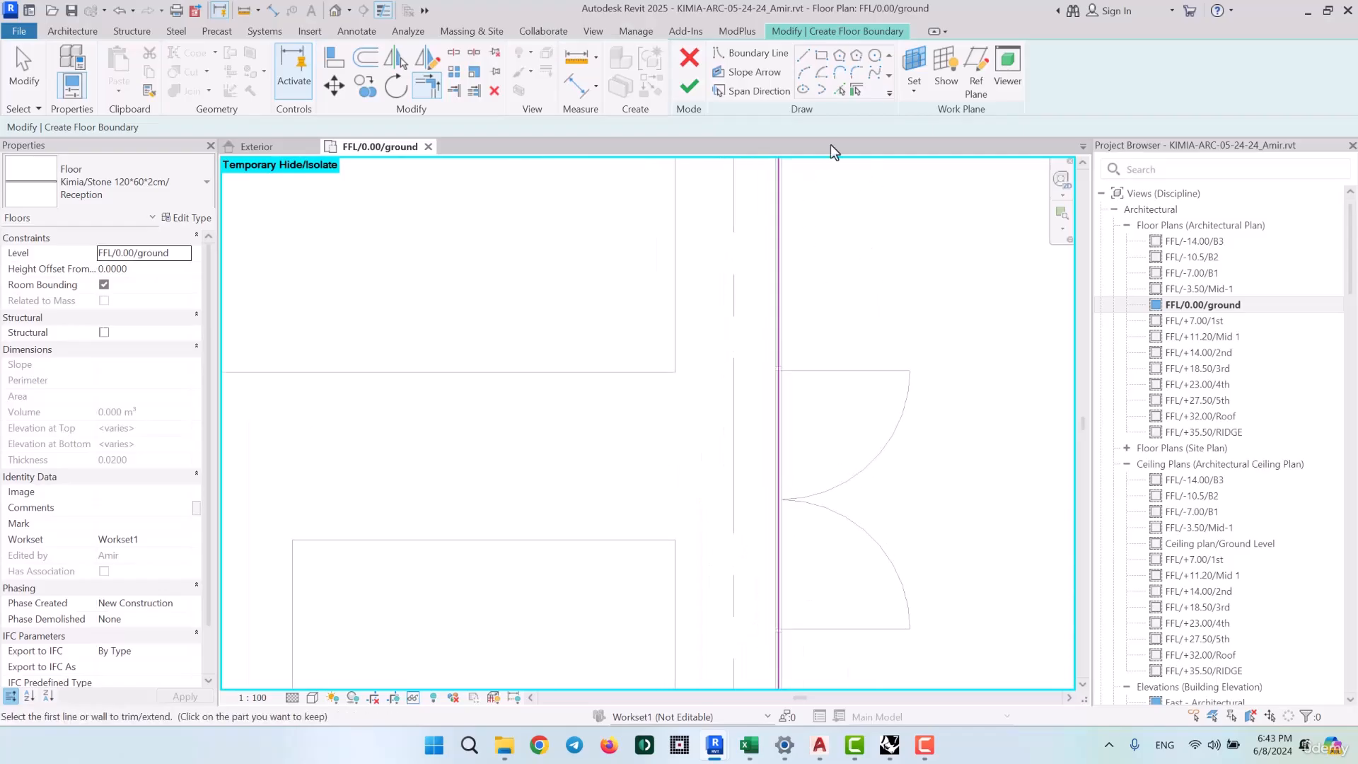
middle_click_drag(814, 277, 796, 559)
scroll(757, 438, "up", 5)
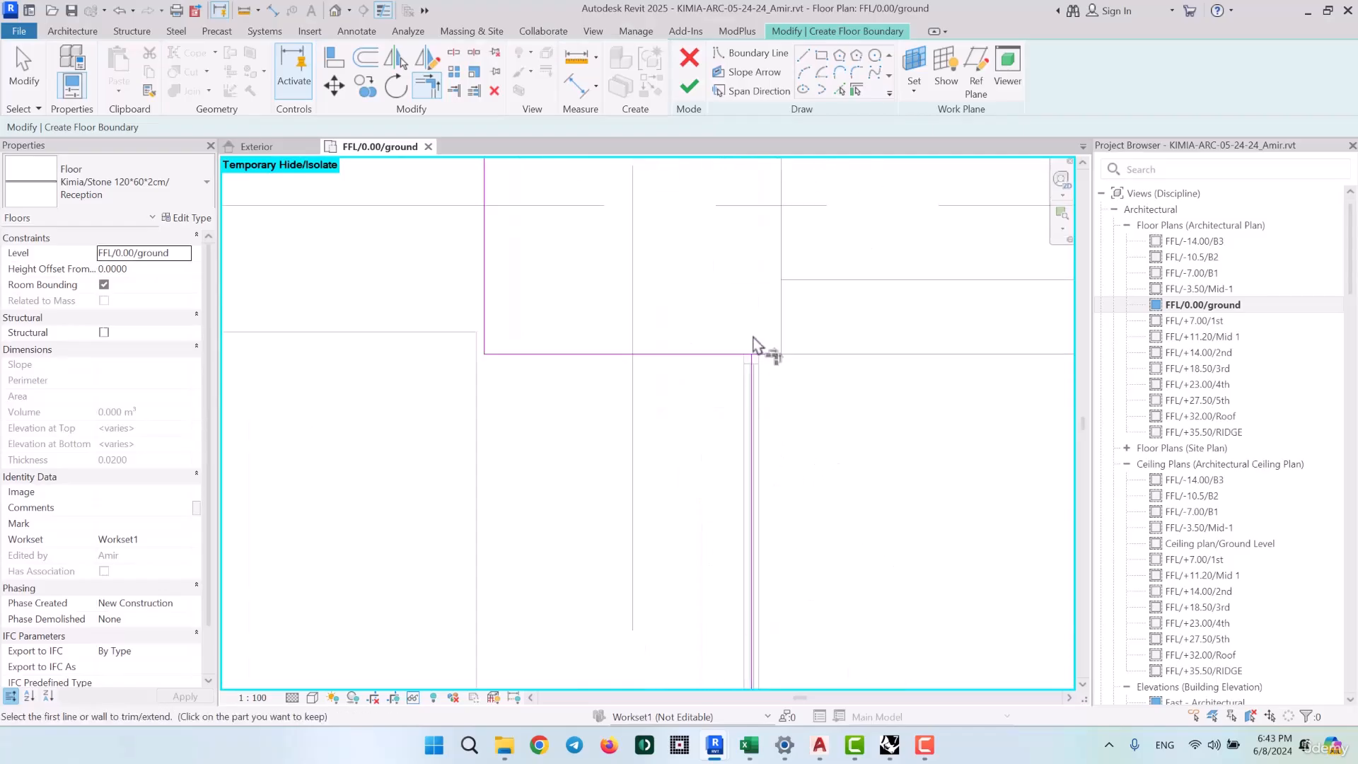
left_click(749, 410)
left_click(736, 379)
Try to finish the floor boundary once more and locate the flagged open line ends on the lower boundary above grid 11
left_click(688, 86)
scroll(733, 487, "down", 8)
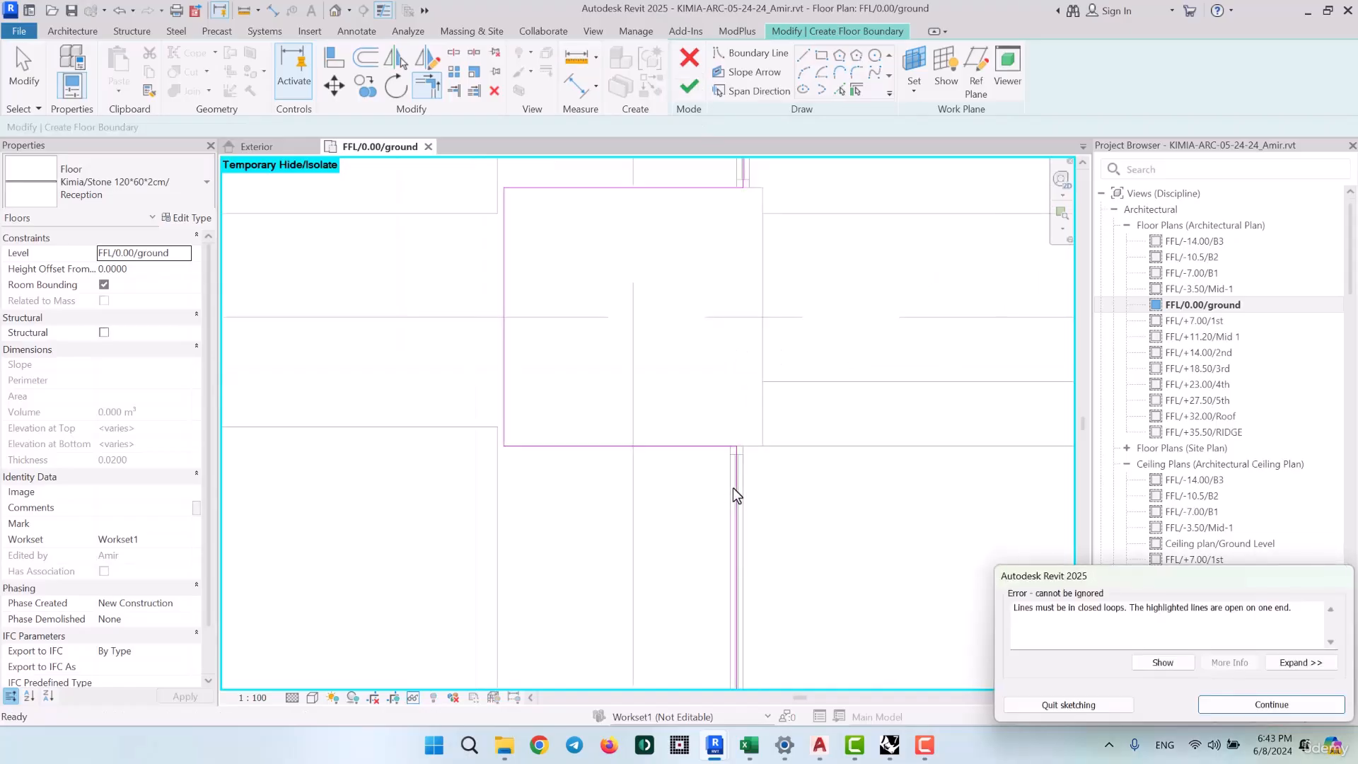
scroll(733, 487, "down", 6)
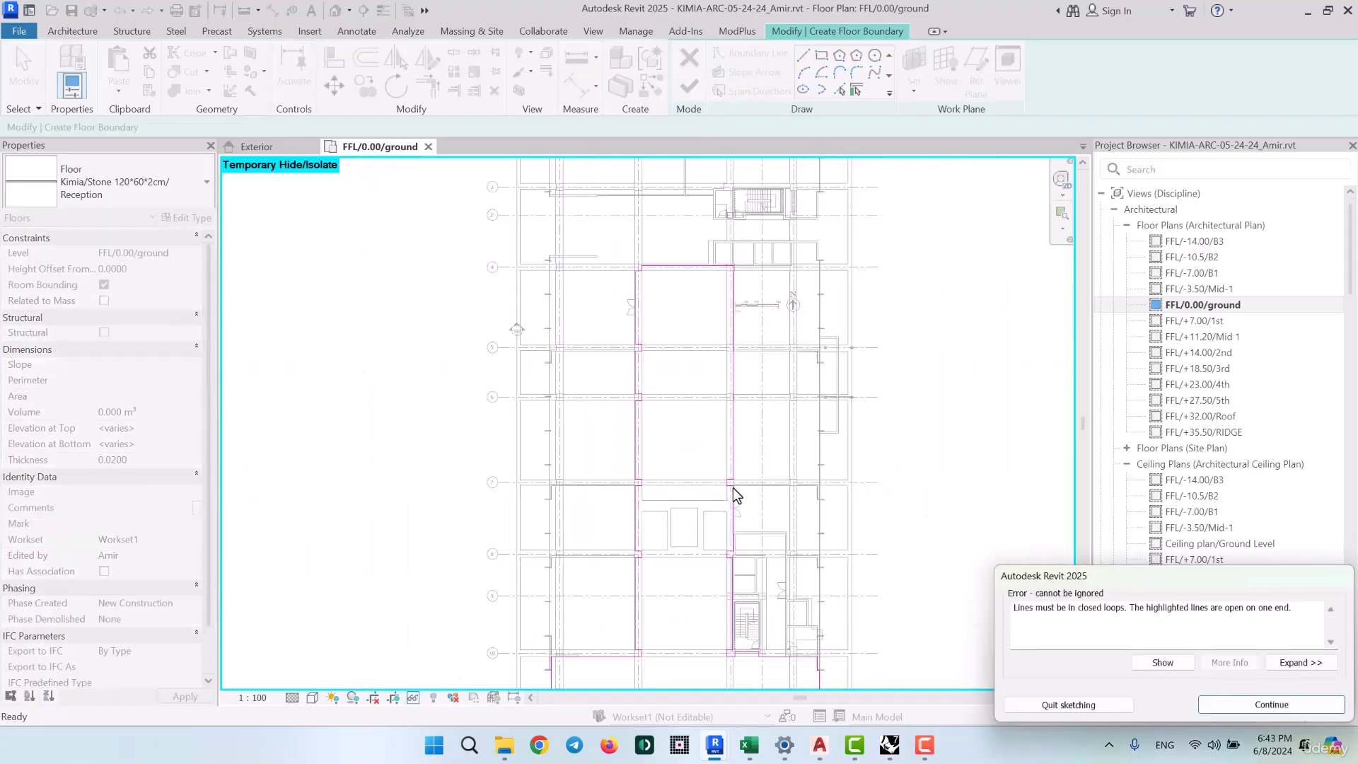
scroll(685, 640, "up", 10)
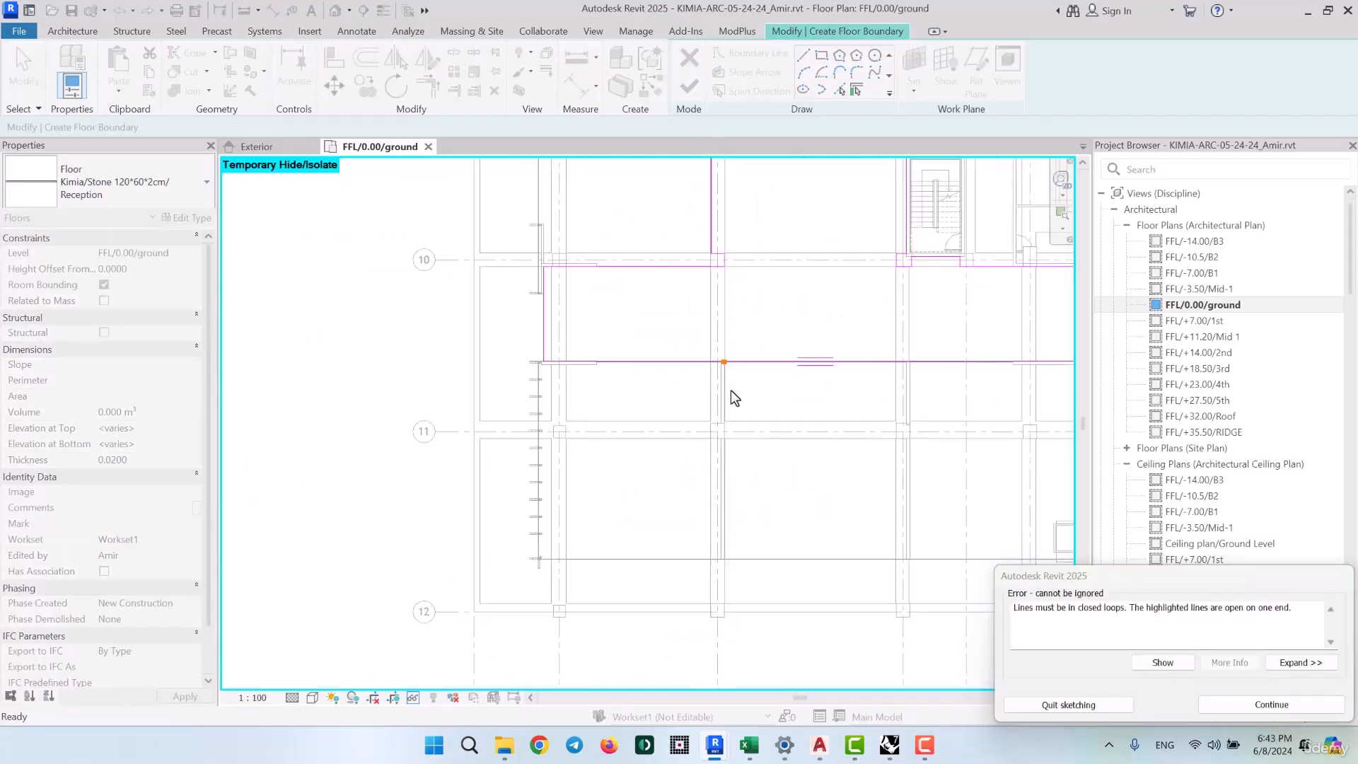
scroll(729, 339, "up", 5)
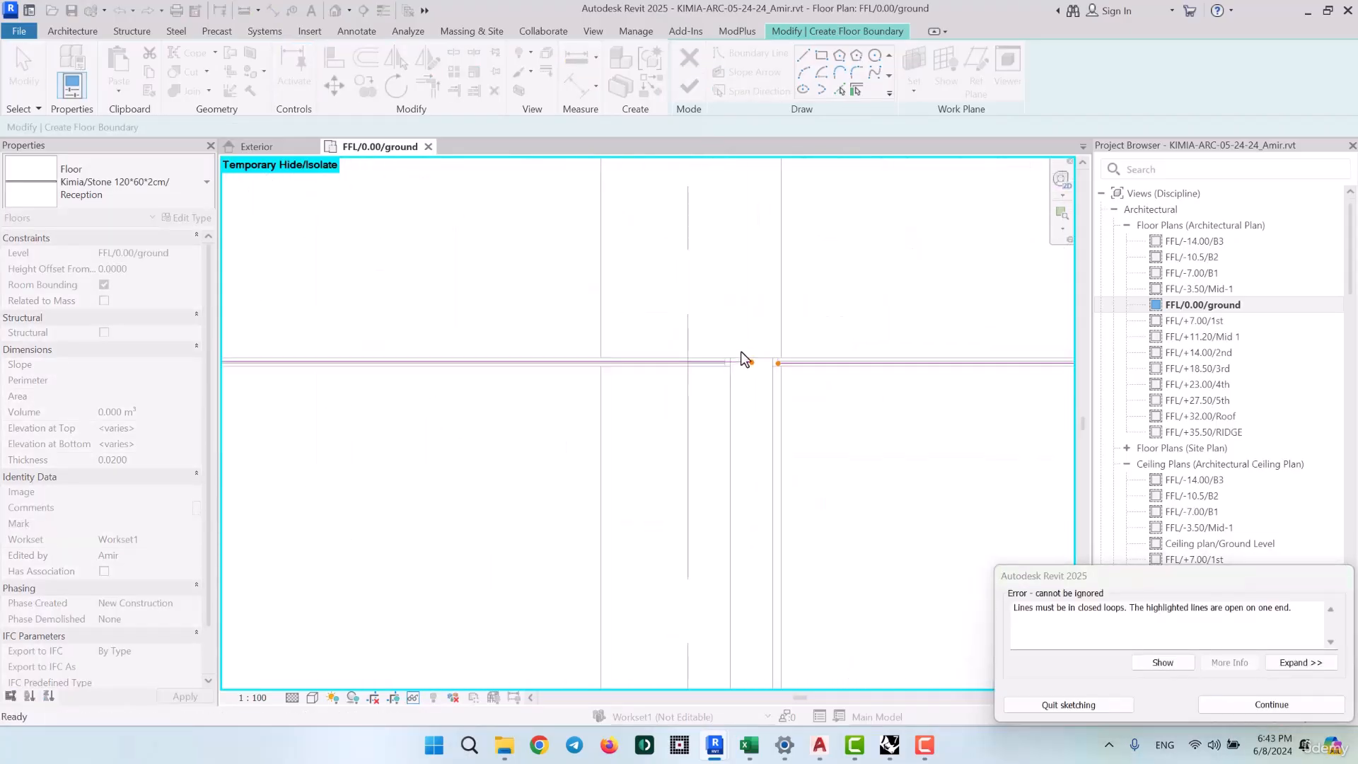
left_click(1206, 706)
Pick the top and both side edges of the wall end above grid 11 as floor boundary lines
key("t")
key("r")
scroll(766, 355, "up", 3)
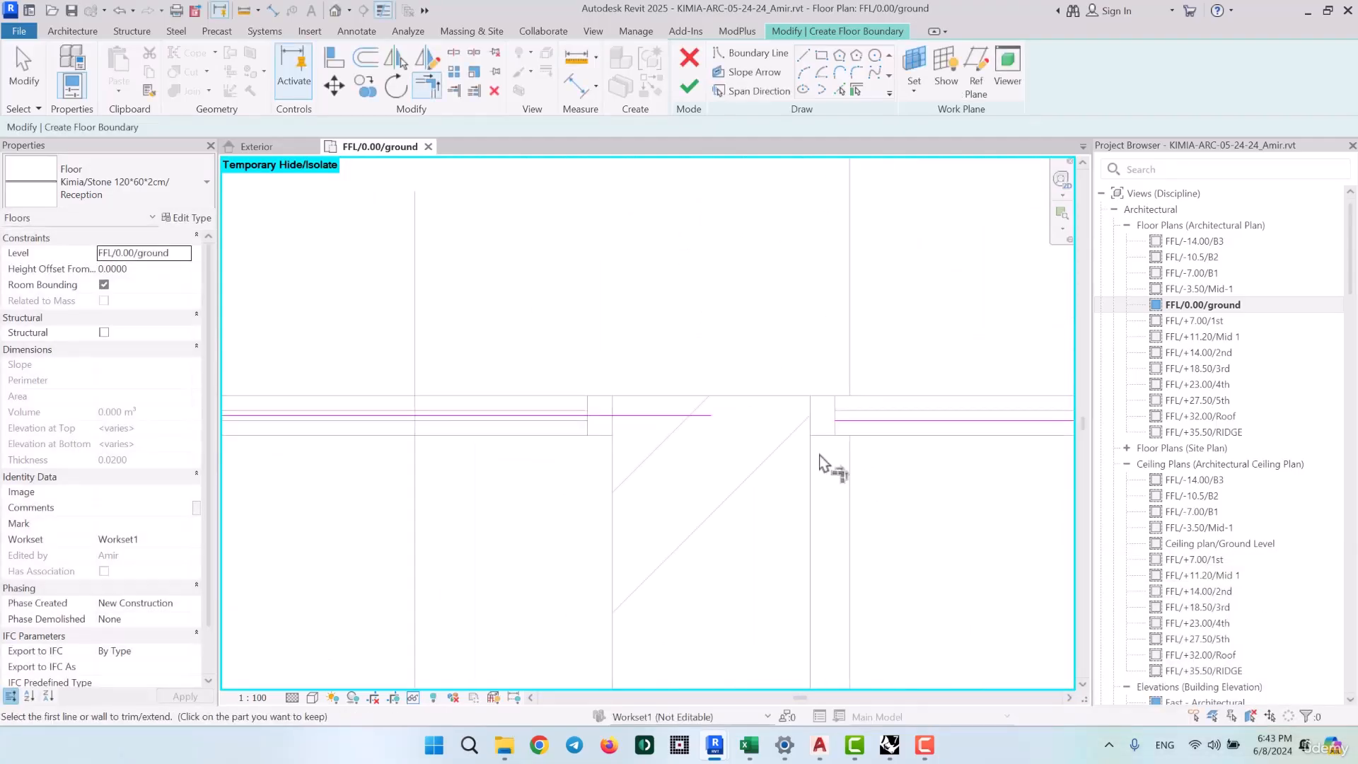
left_click(840, 88)
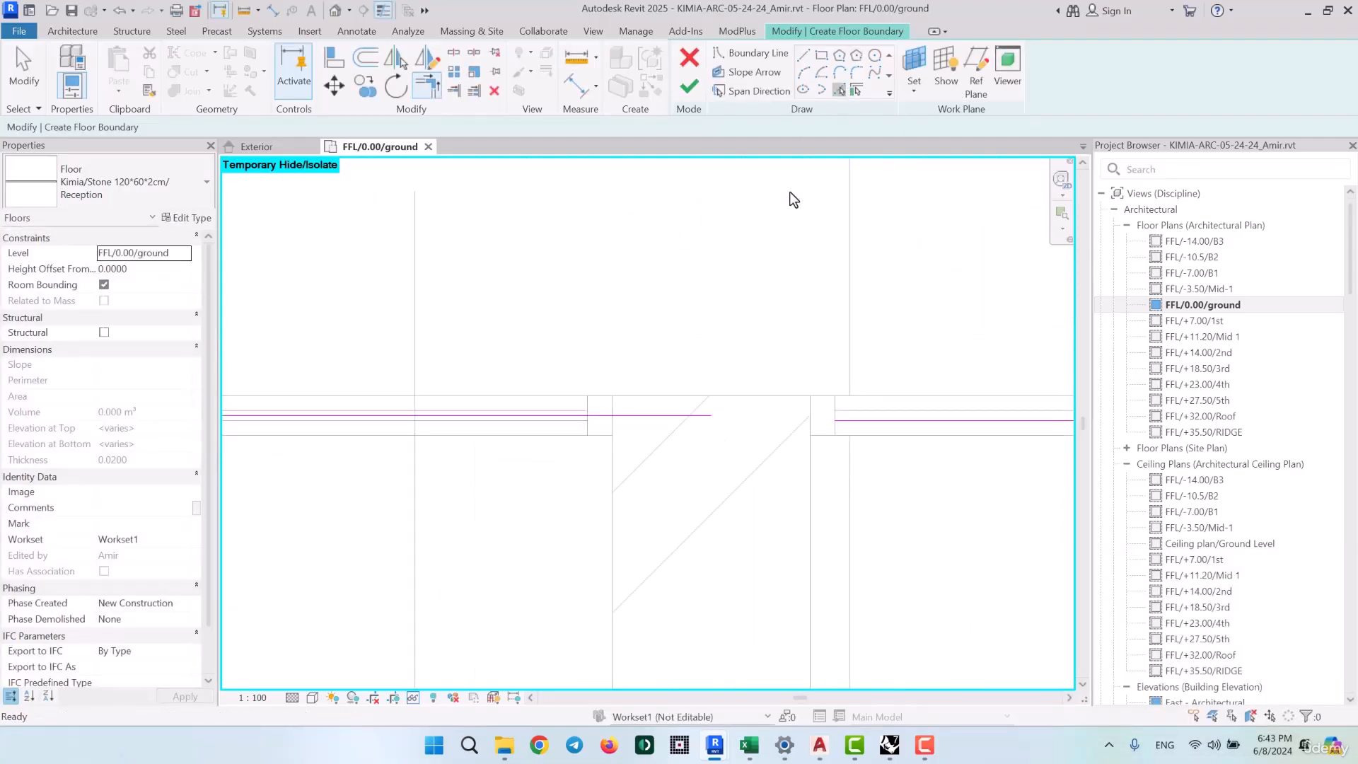
scroll(607, 388, "up", 3)
left_click(693, 415)
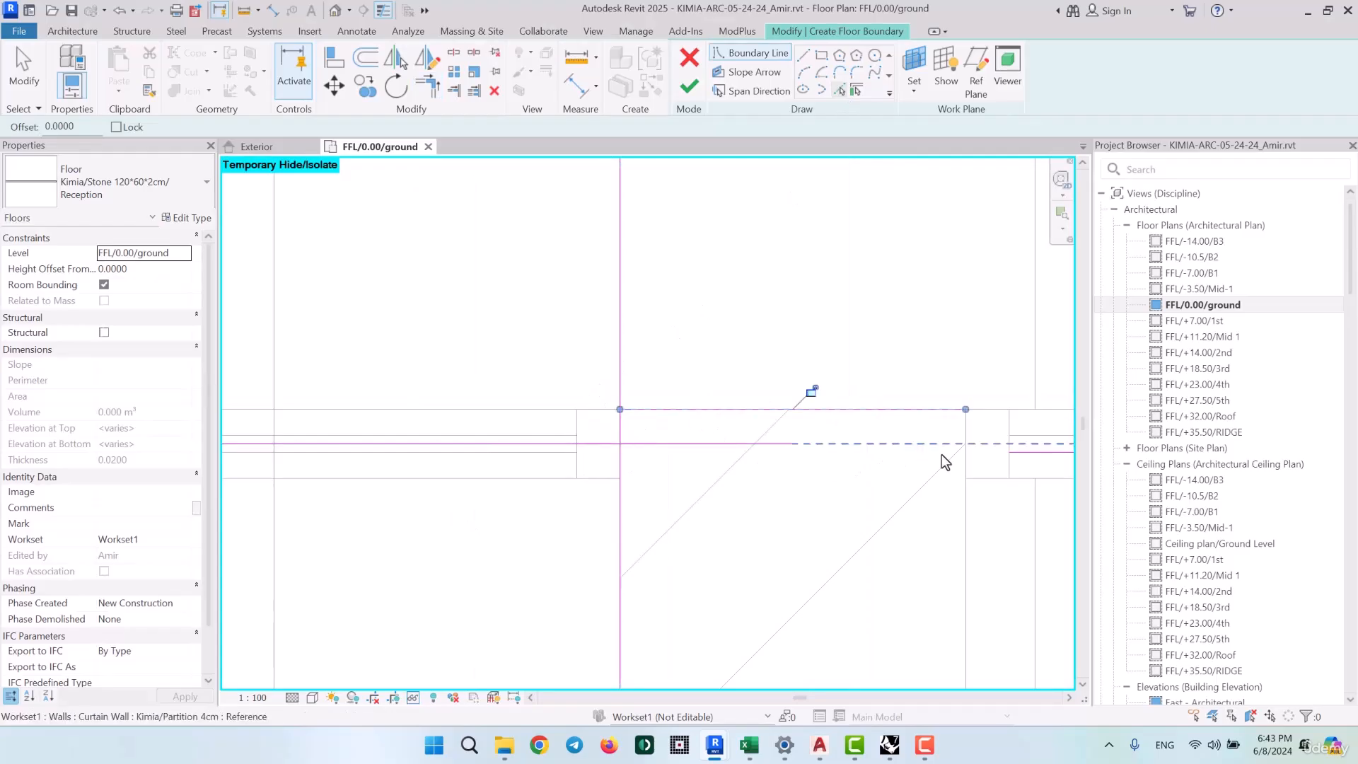
left_click(969, 443)
Trim the picked wall-end edges and the partition lines on both sides into a continuous stepped boundary above grid 11
key("t")
key("r")
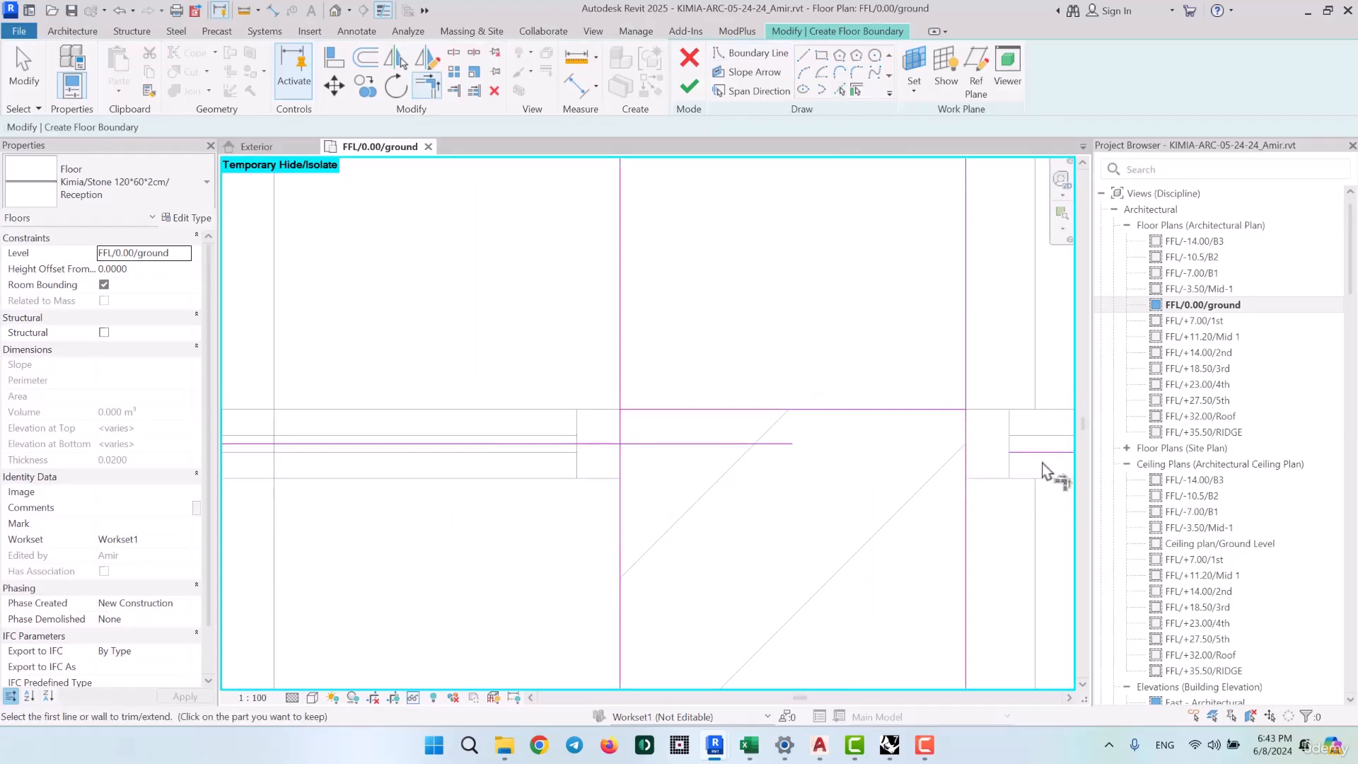
left_click(957, 446)
left_click(963, 439)
left_click(967, 432)
left_click(935, 413)
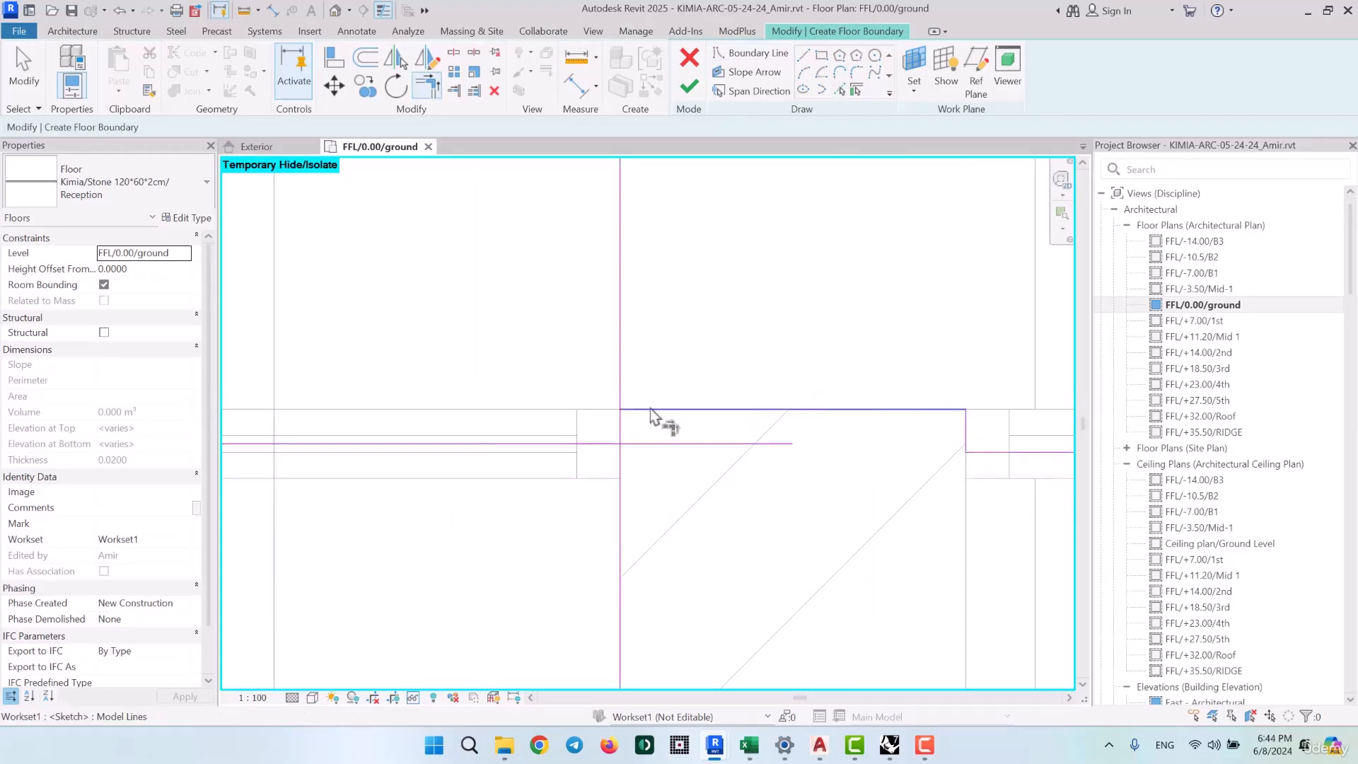
left_click(648, 409)
left_click(621, 430)
left_click(621, 431)
left_click(580, 443)
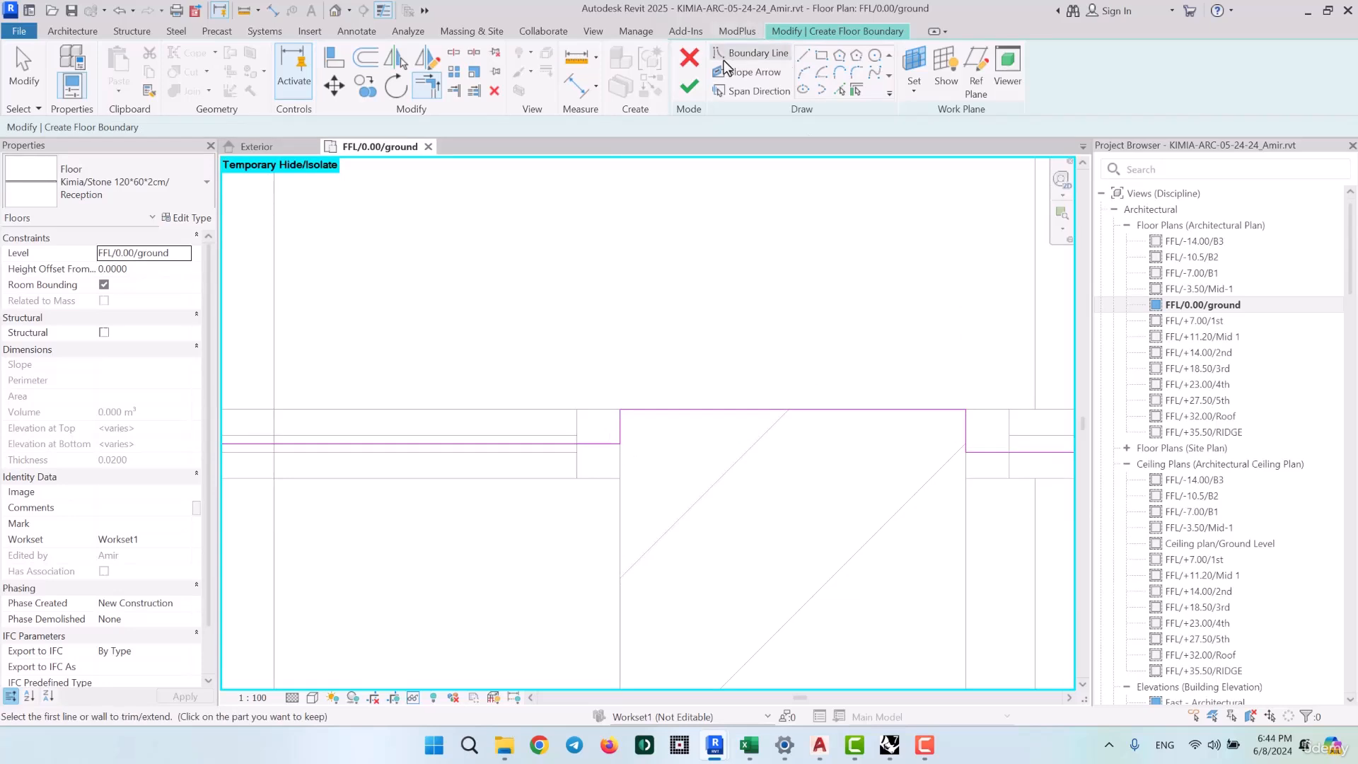
Try to finish the floor boundary, then delete the stray sketch lines outside the building to the right of grid F
left_click(689, 86)
scroll(618, 392, "down", 8)
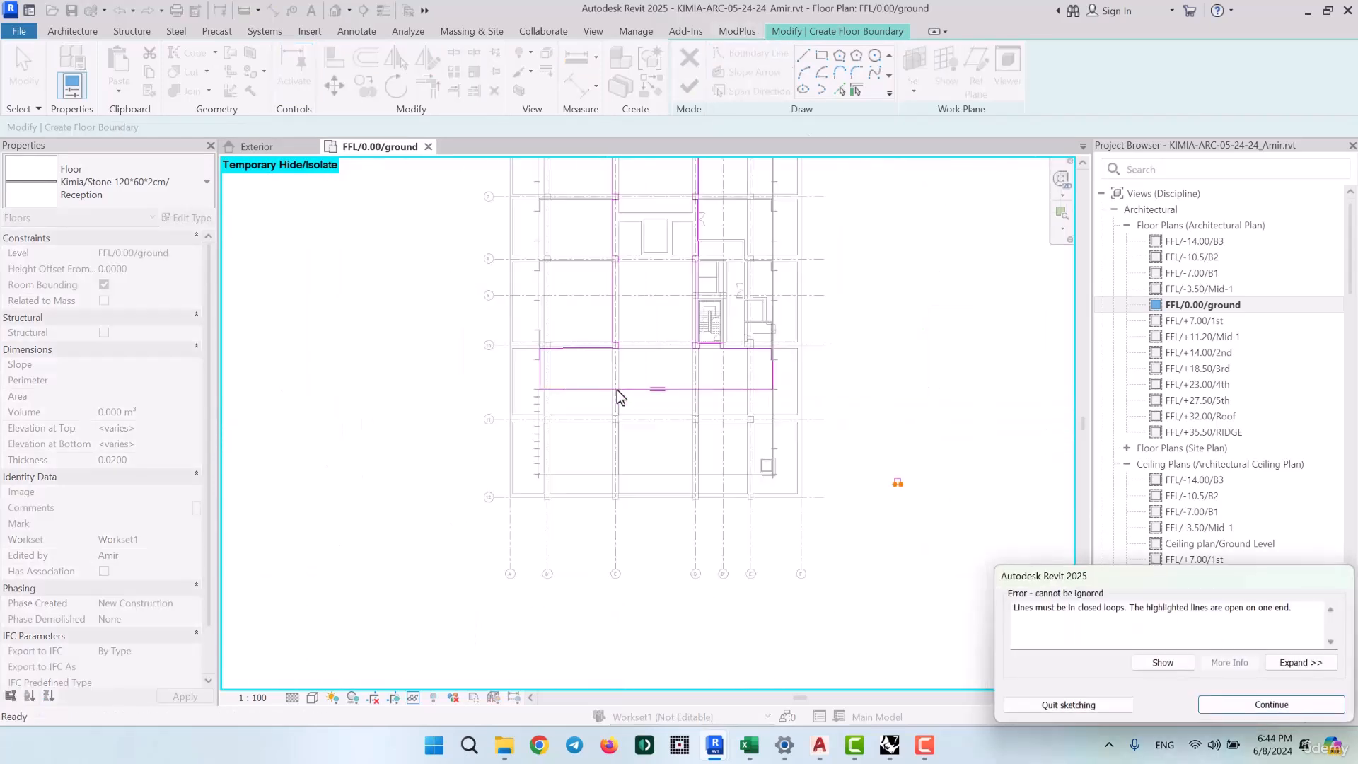
scroll(789, 412, "up", 4)
left_click(1221, 702)
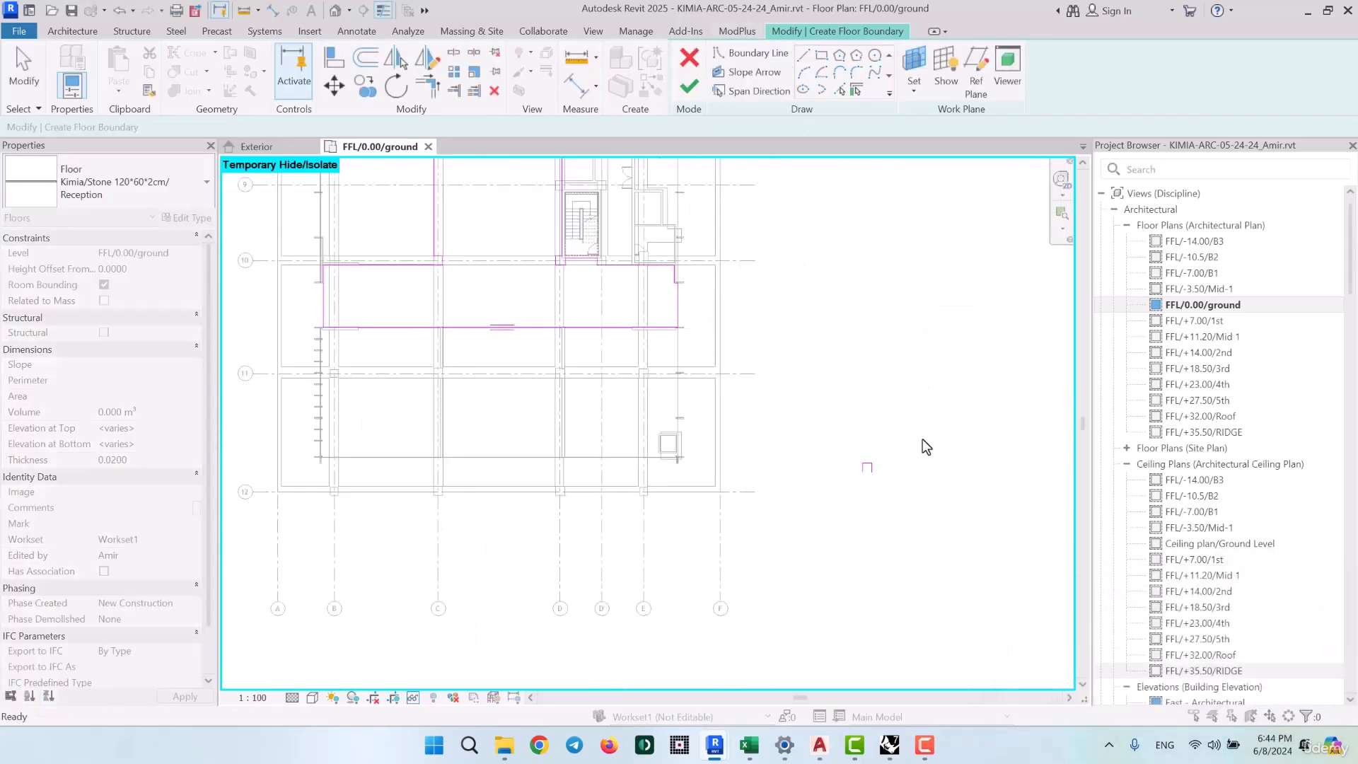
key("Escape")
left_click_drag(924, 411, 829, 531)
key("Delete")
middle_click_drag(769, 374, 803, 457)
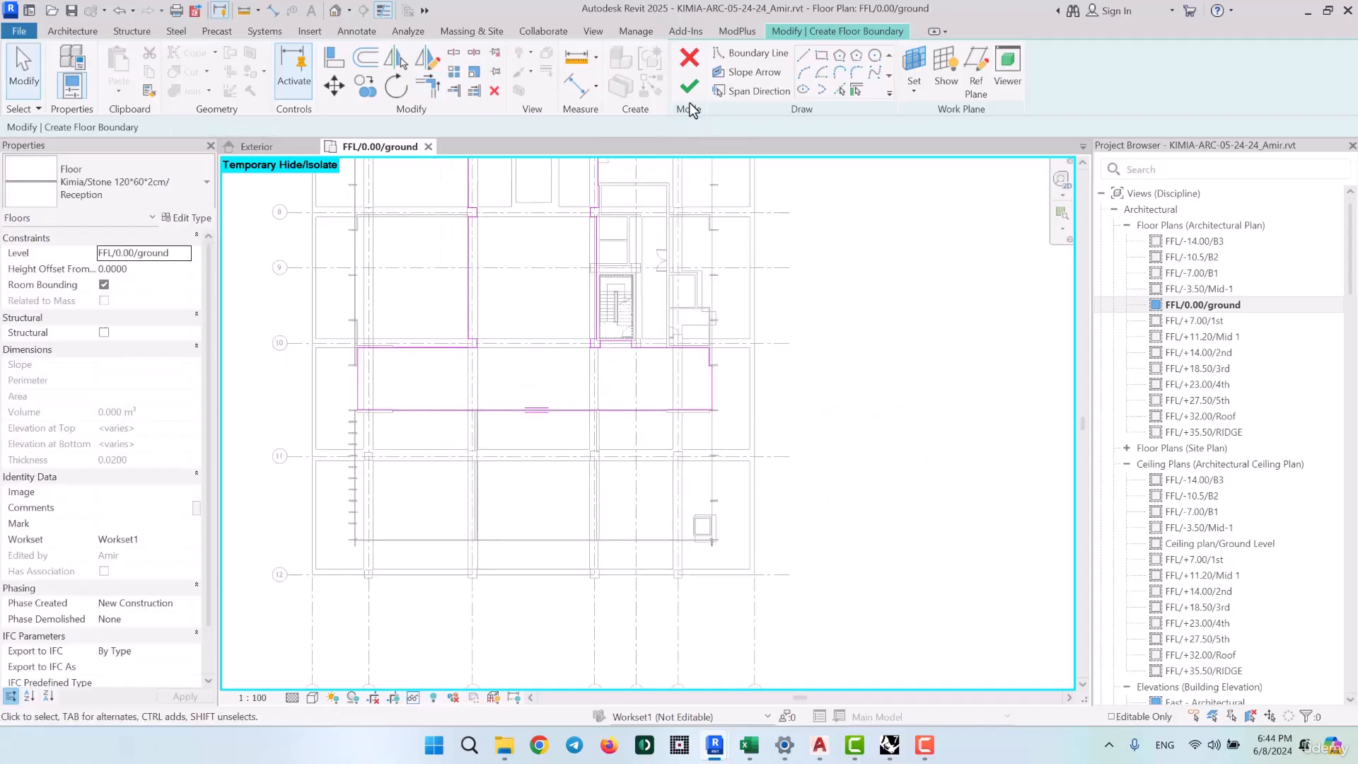
Finish the reception floor's boundary and deselect the floor
left_click(690, 87)
middle_click_drag(853, 286, 919, 352)
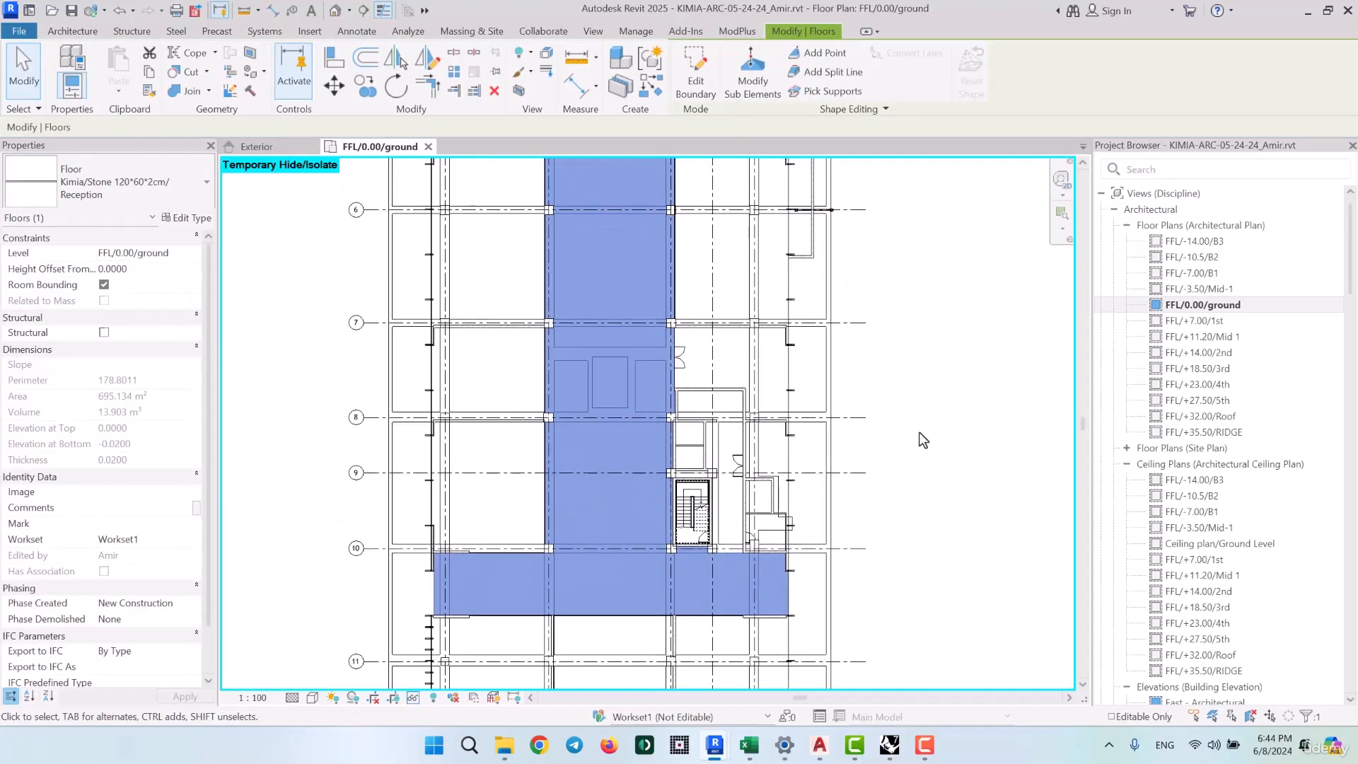
middle_click_drag(837, 292, 877, 428)
left_click(870, 421)
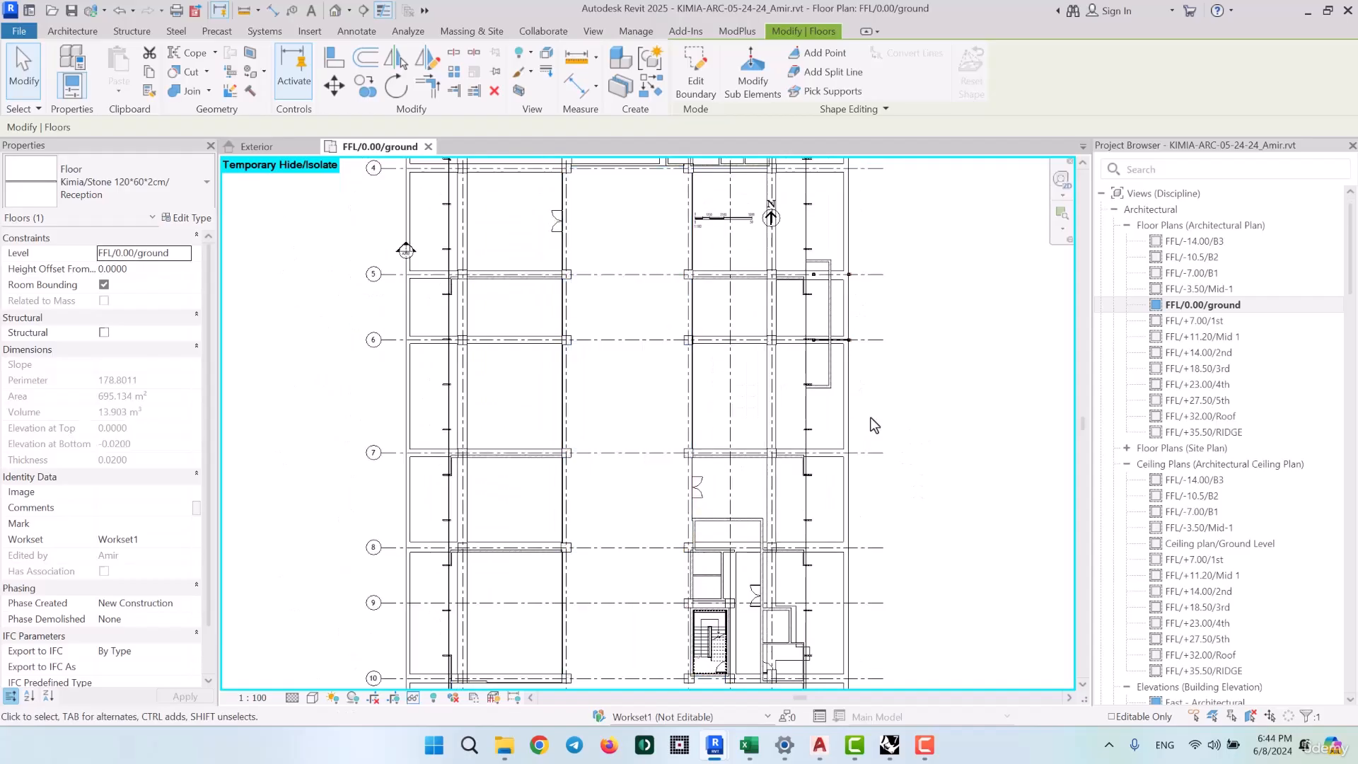
Select the reception floor by its face and open its boundary for editing at the column on grids D and 5
middle_click_drag(630, 242, 622, 377)
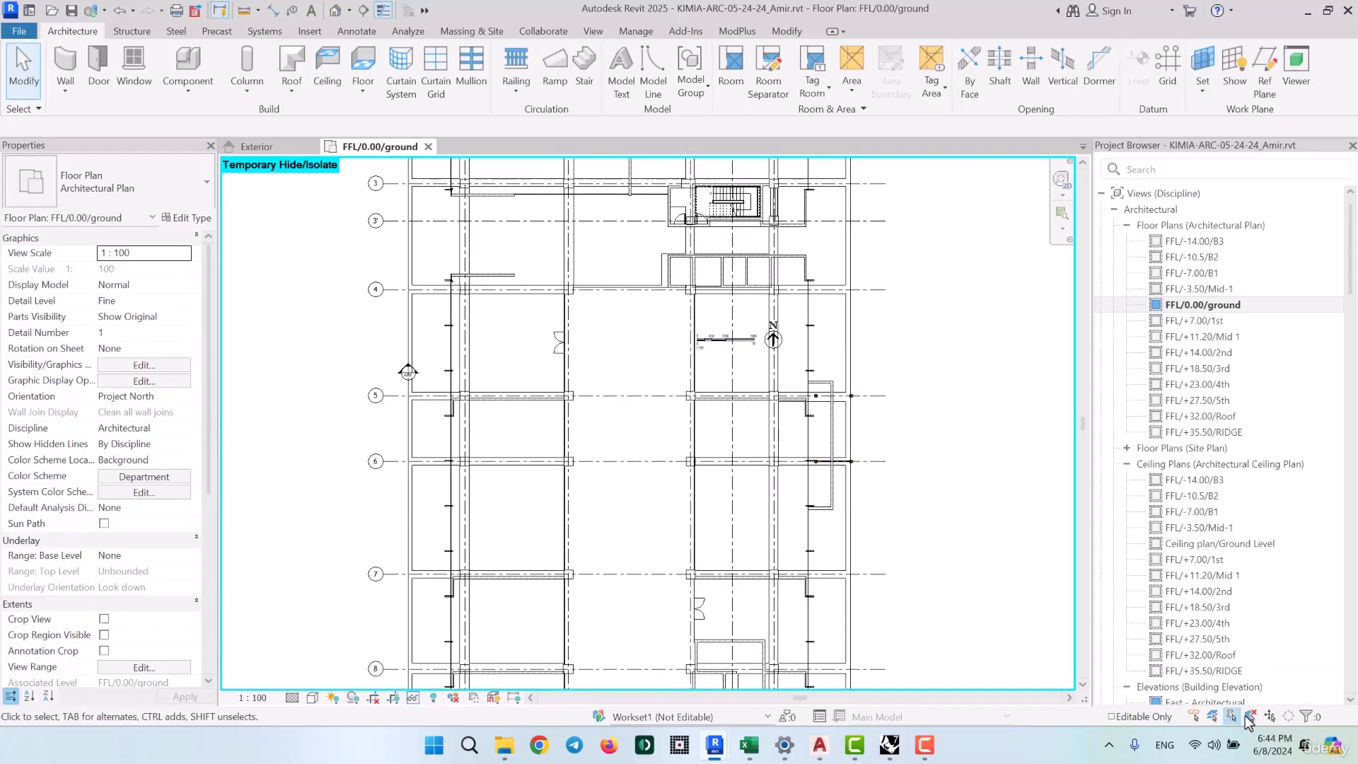
left_click(655, 345)
scroll(631, 235, "up", 4)
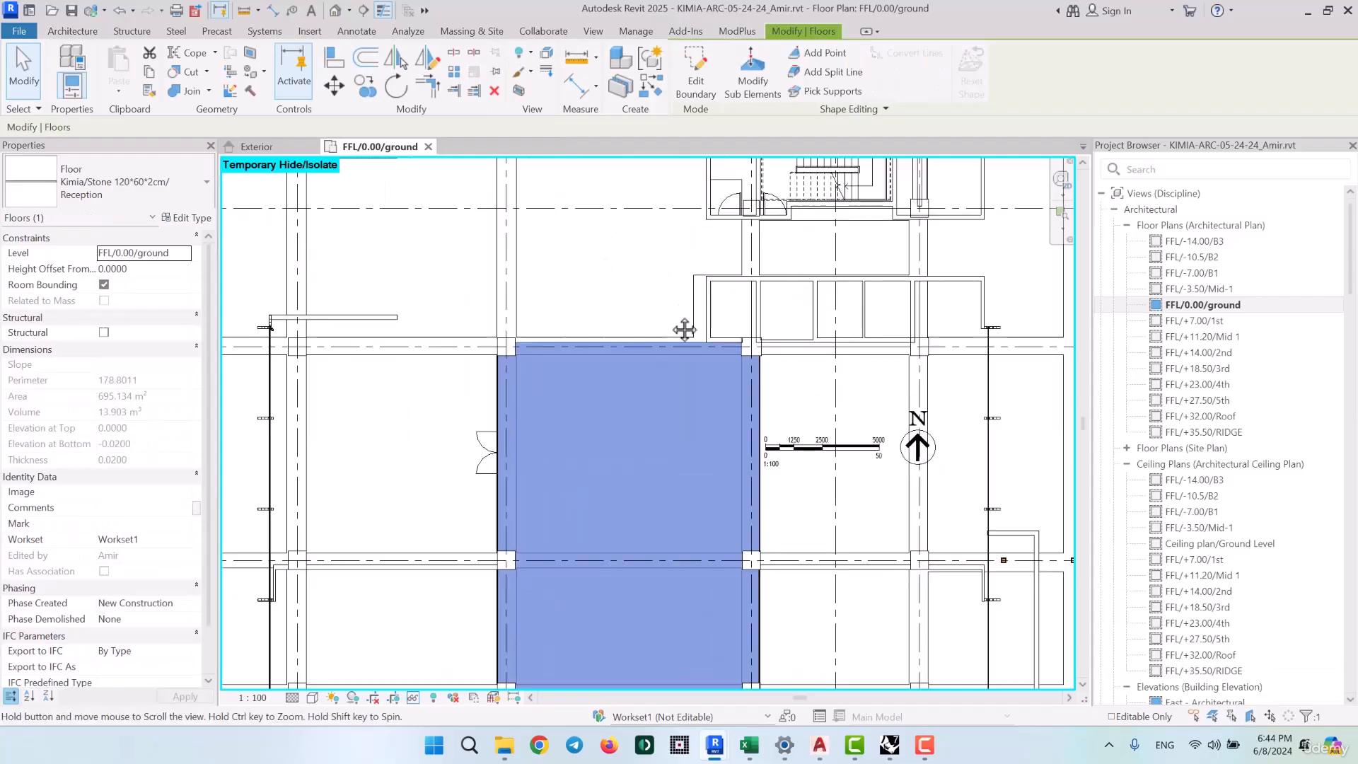
middle_click_drag(685, 328, 735, 444)
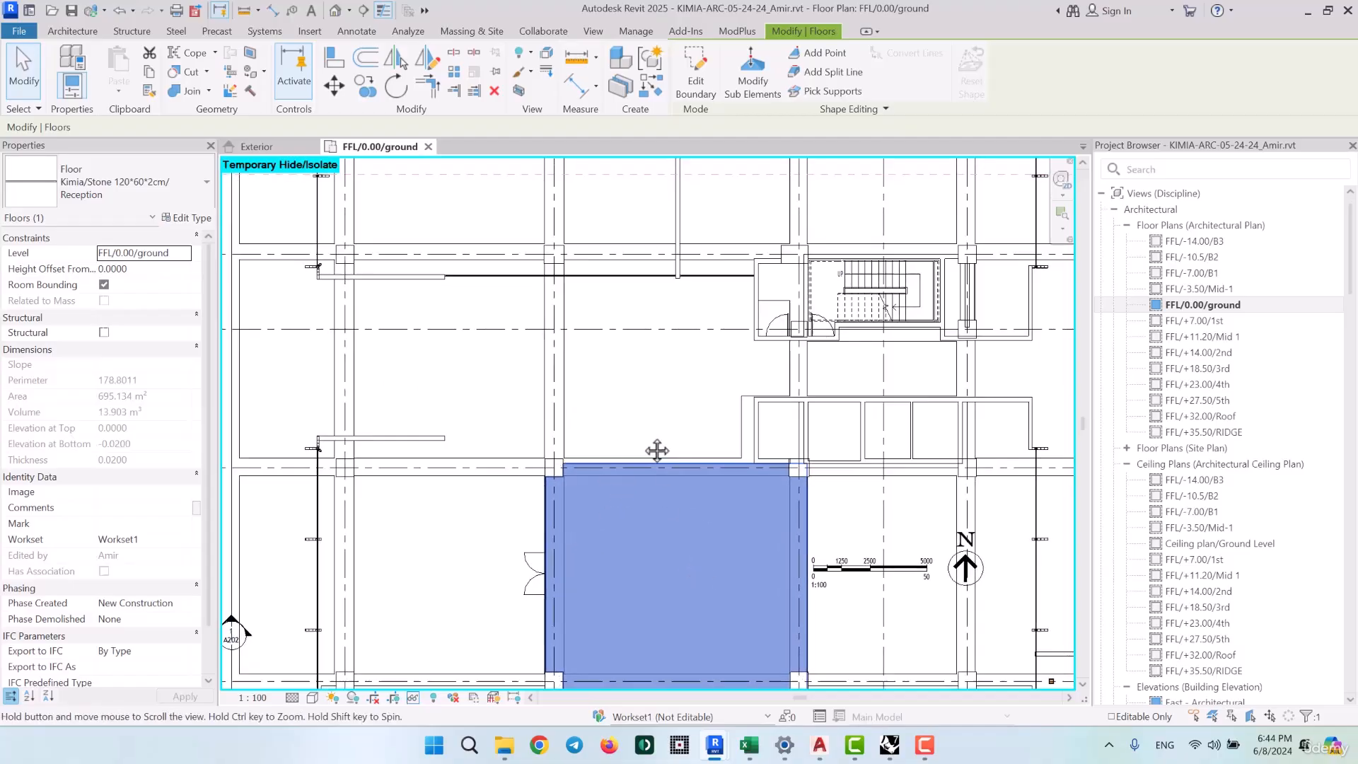
middle_click_drag(655, 449, 577, 197)
scroll(591, 321, "up", 5)
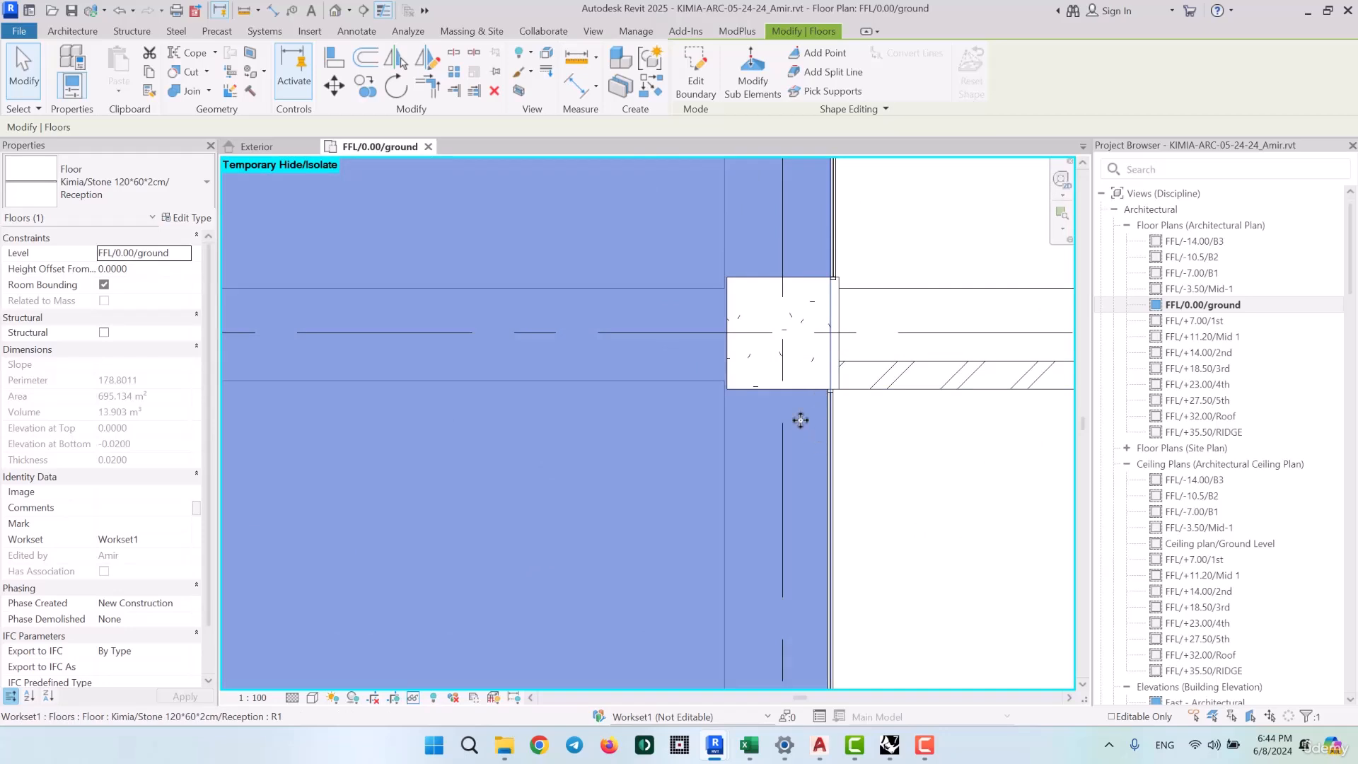
left_click(709, 319)
left_click(696, 73)
scroll(782, 282, "up", 2)
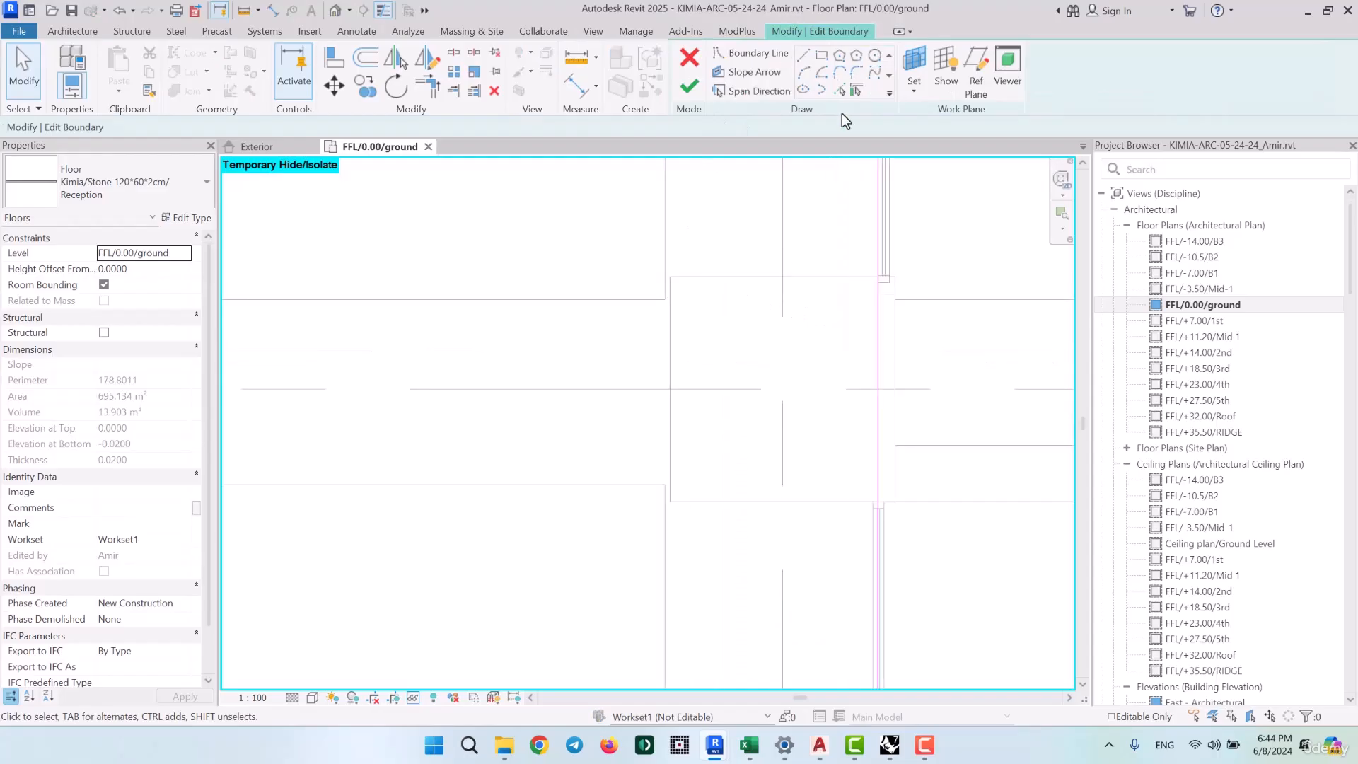
Pick the top, left and bottom edges of the column on grids D and 5 as boundary lines
left_click(838, 90)
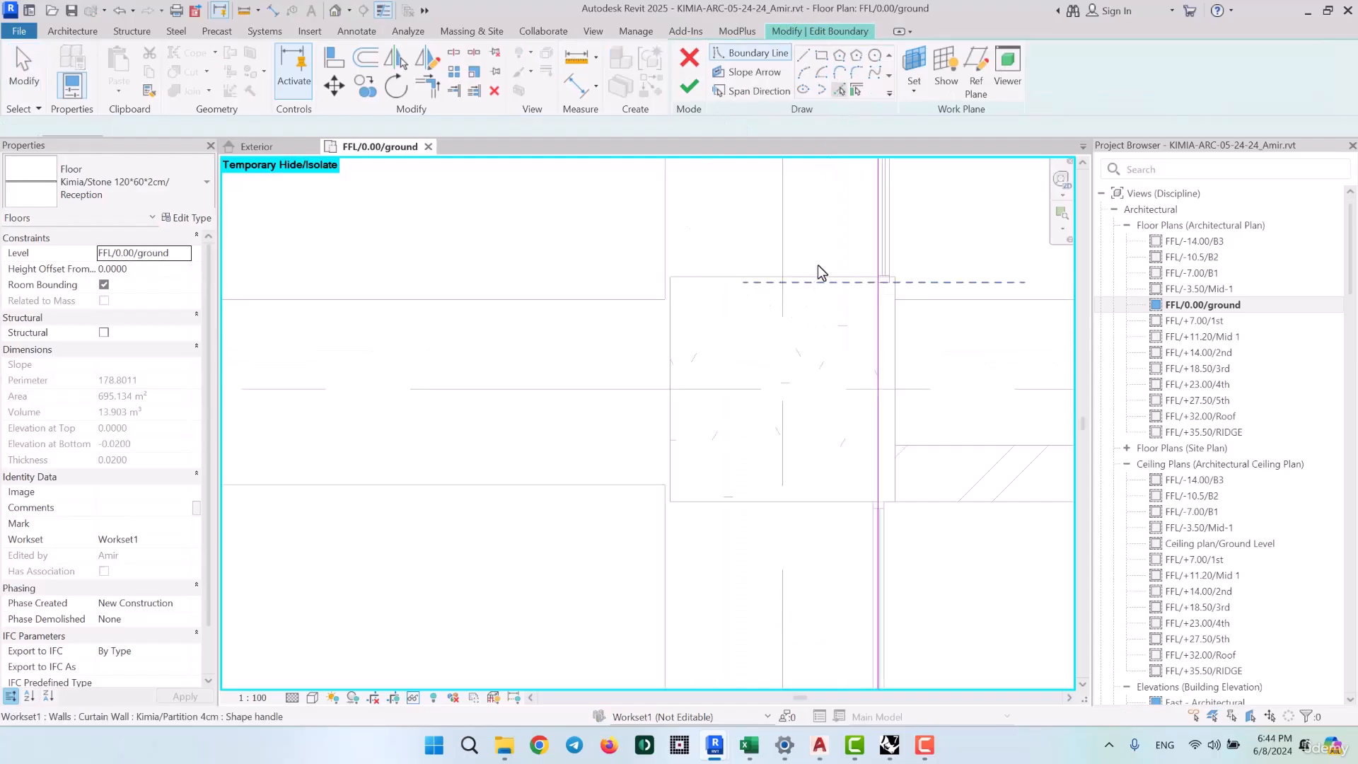
left_click(703, 273)
left_click(672, 373)
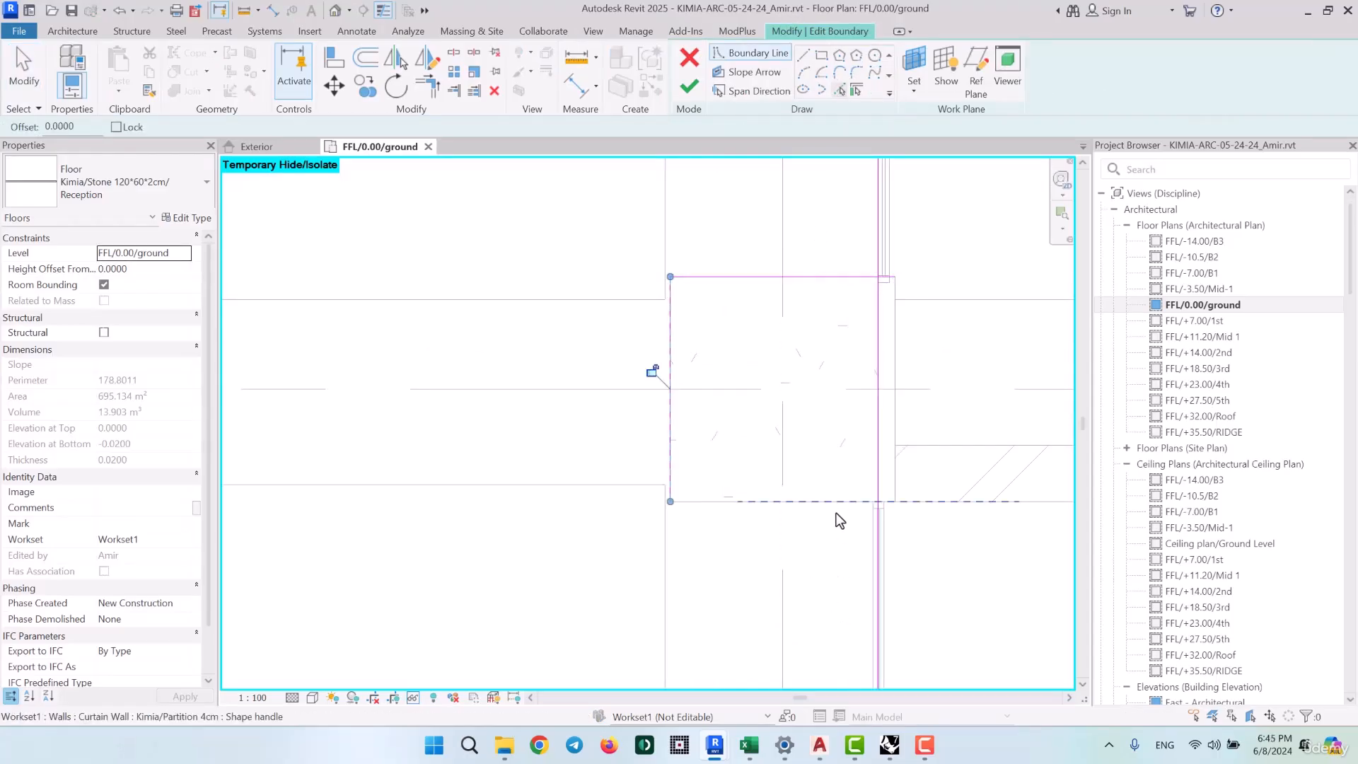
left_click(725, 504)
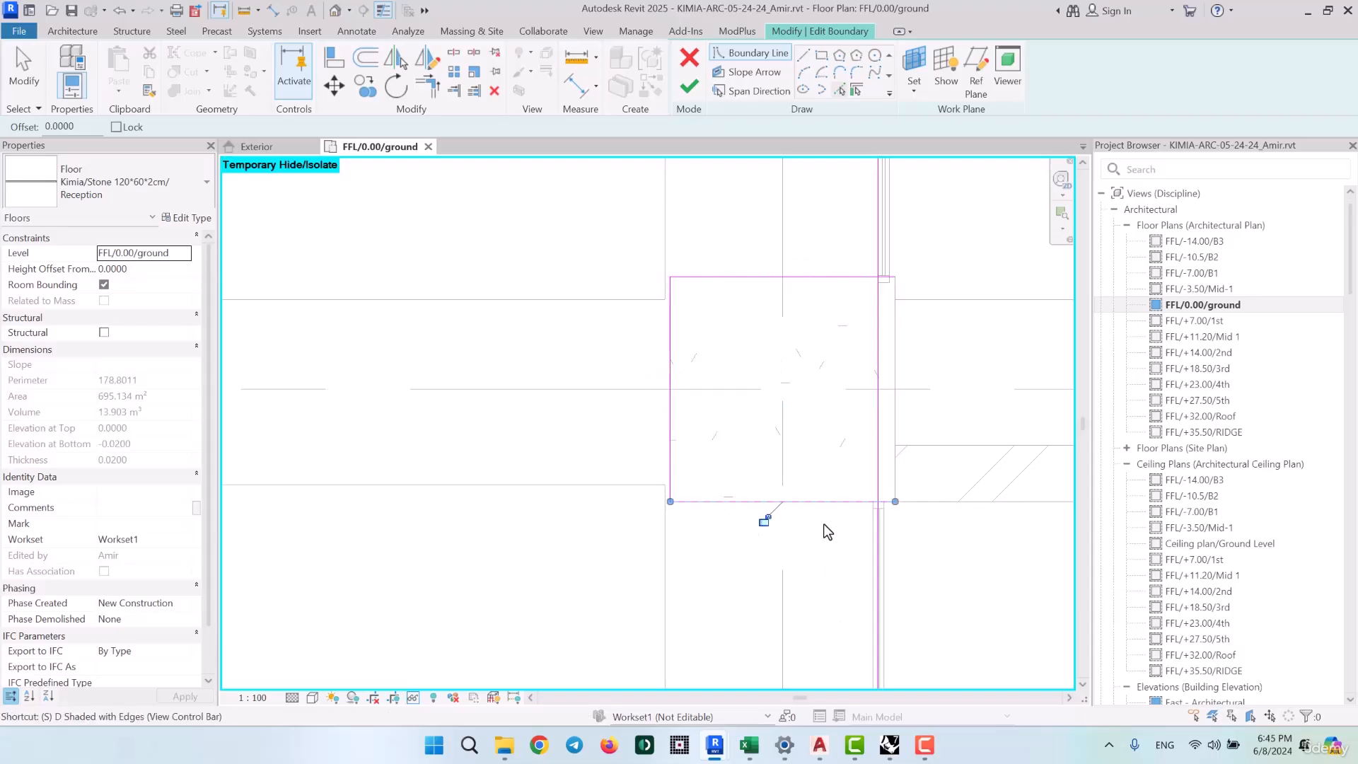
Split the partition line inside the D/5 column and trim both halves to the column's top and bottom edges
key("s")
key("l")
left_click(877, 391)
key("t")
key("r")
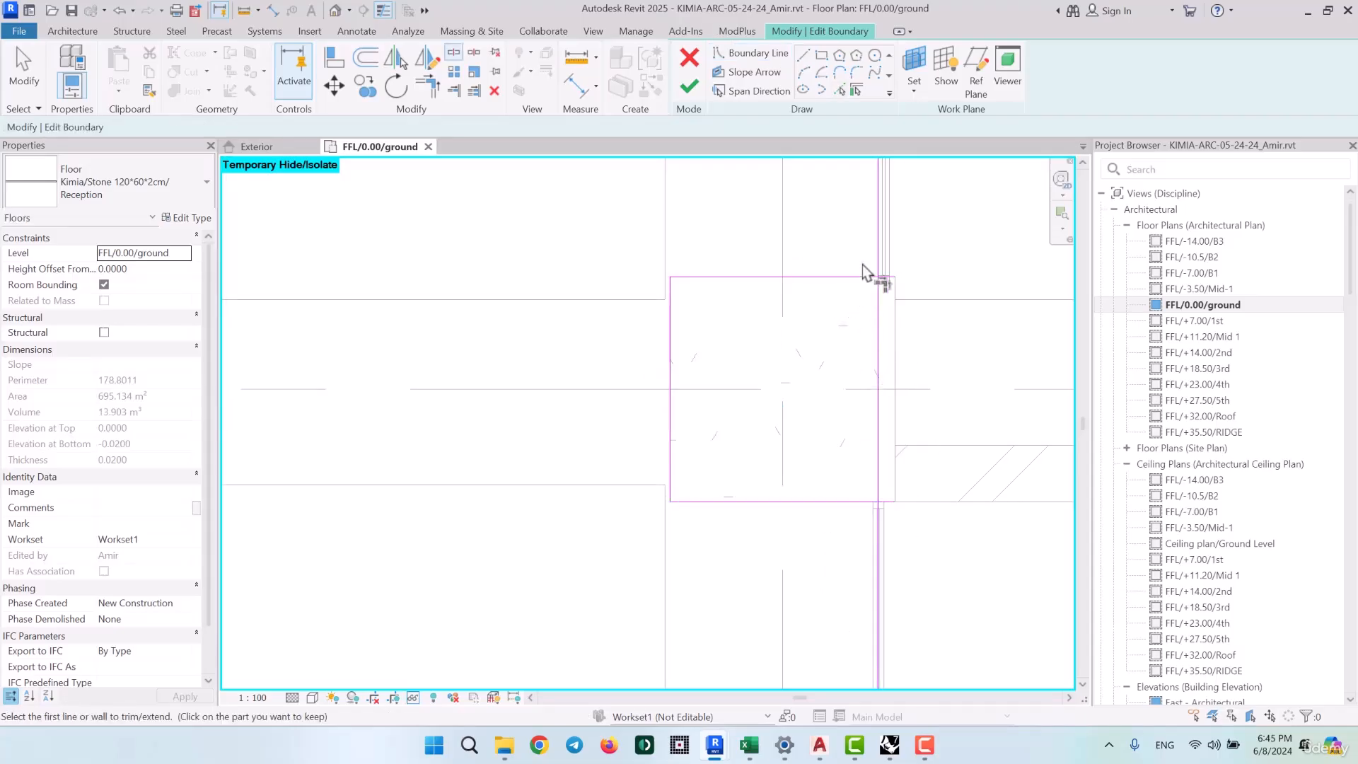
left_click(856, 278)
left_click(879, 259)
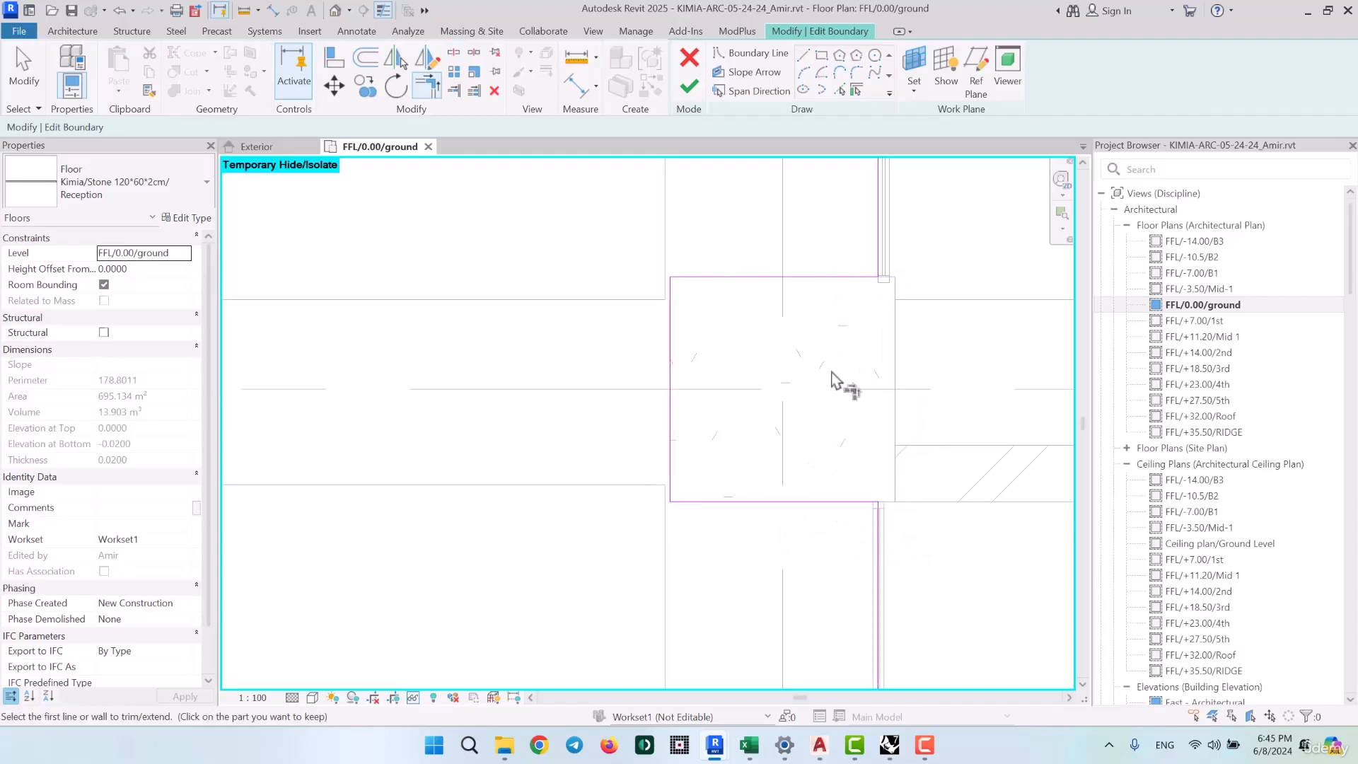
Pick the top, left and bottom edges of the column on grids D and 6 as boundary lines
scroll(840, 386, "up", 8)
scroll(809, 389, "up", 4)
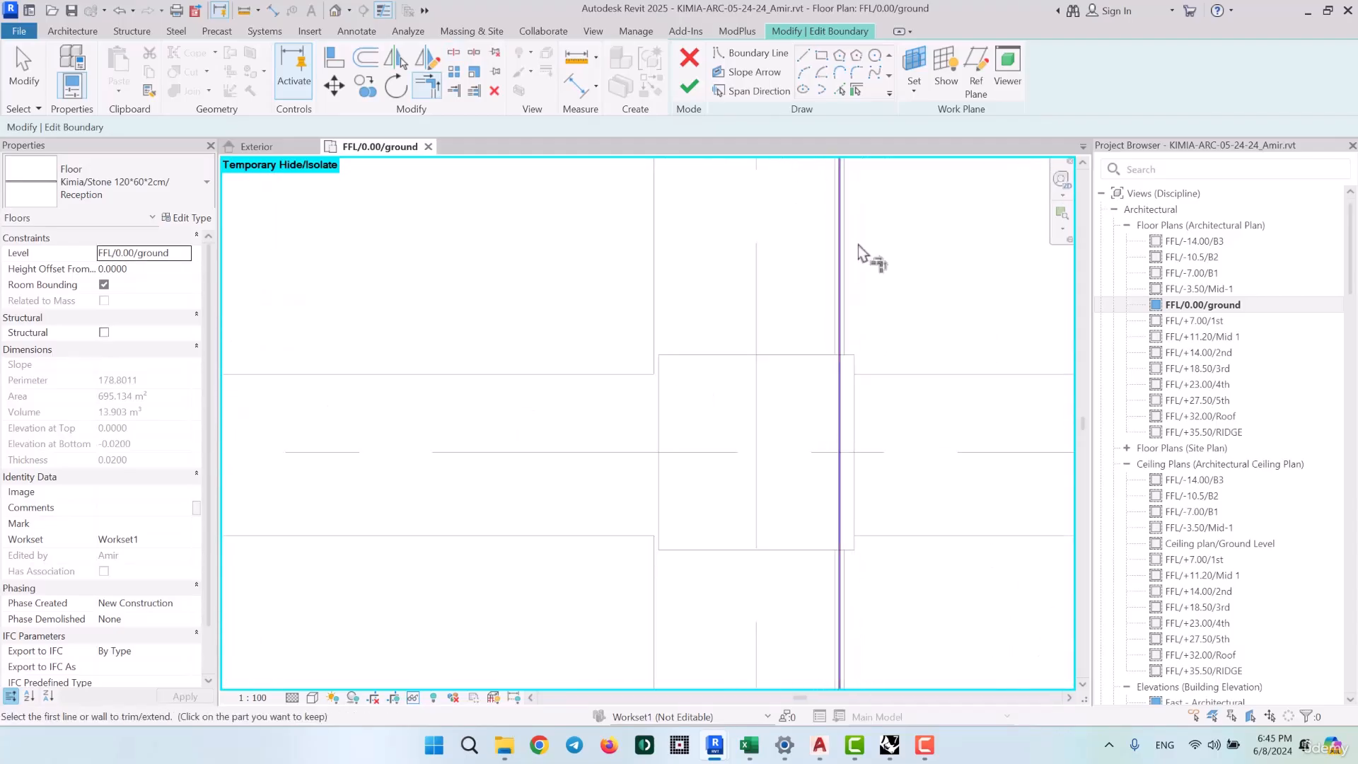
left_click(838, 90)
left_click(810, 357)
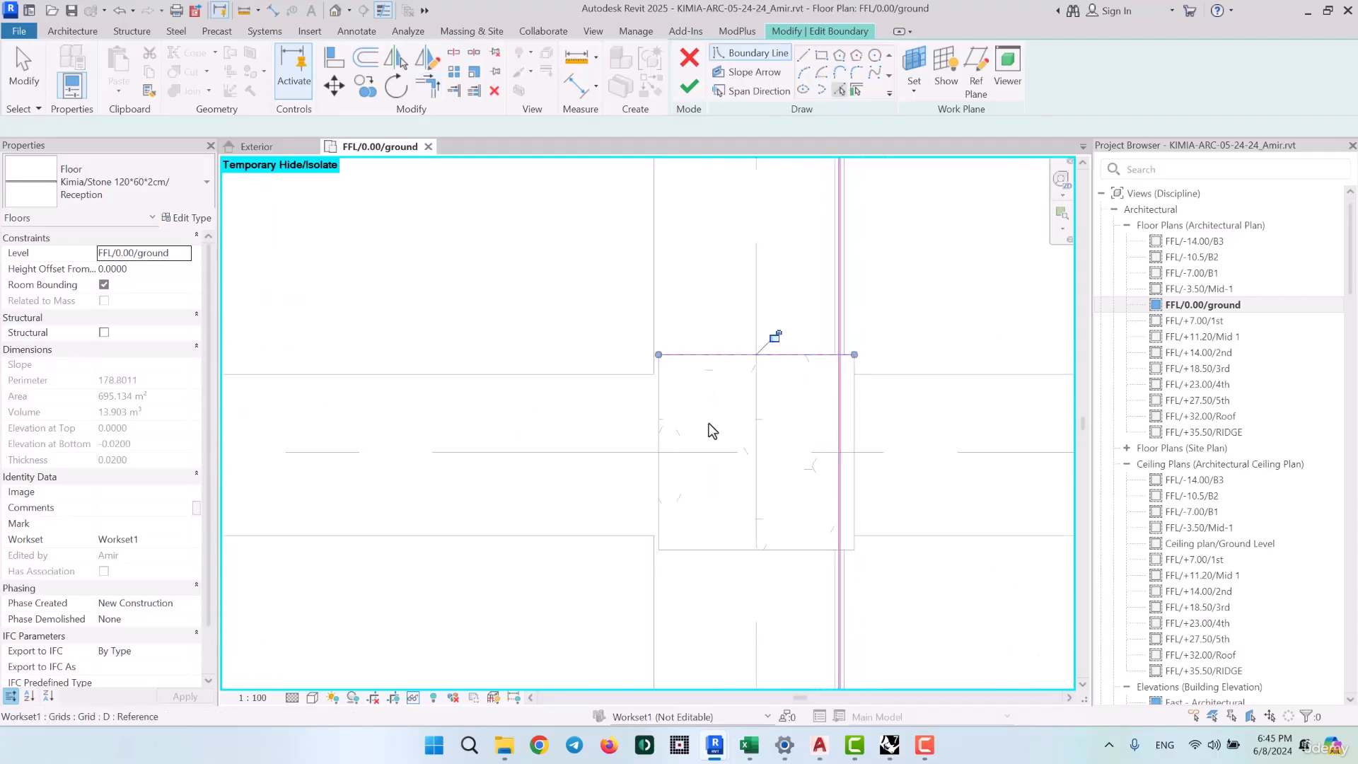
left_click(659, 424)
left_click(783, 549)
Split the partition line inside the D/6 column and trim both halves to corners with the column's top and bottom edges
key("s")
key("l")
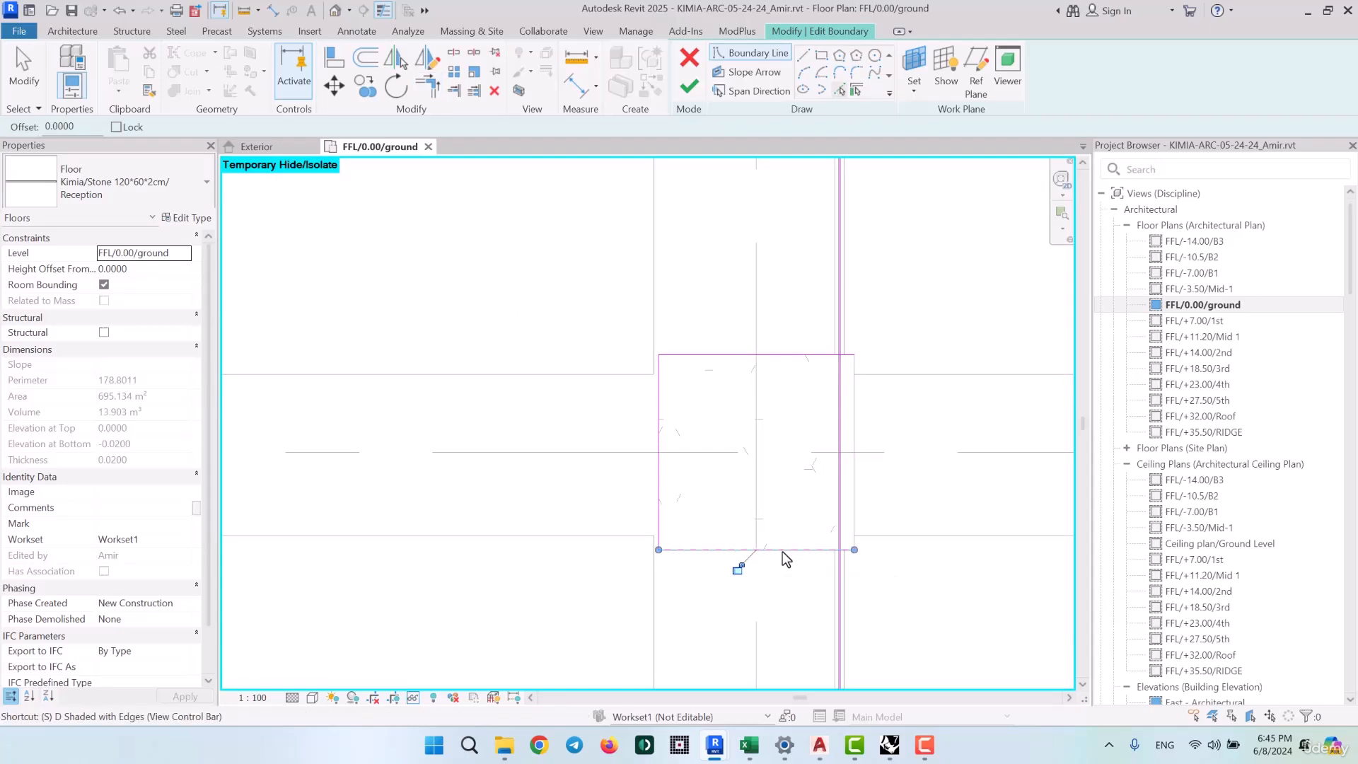
left_click(841, 472)
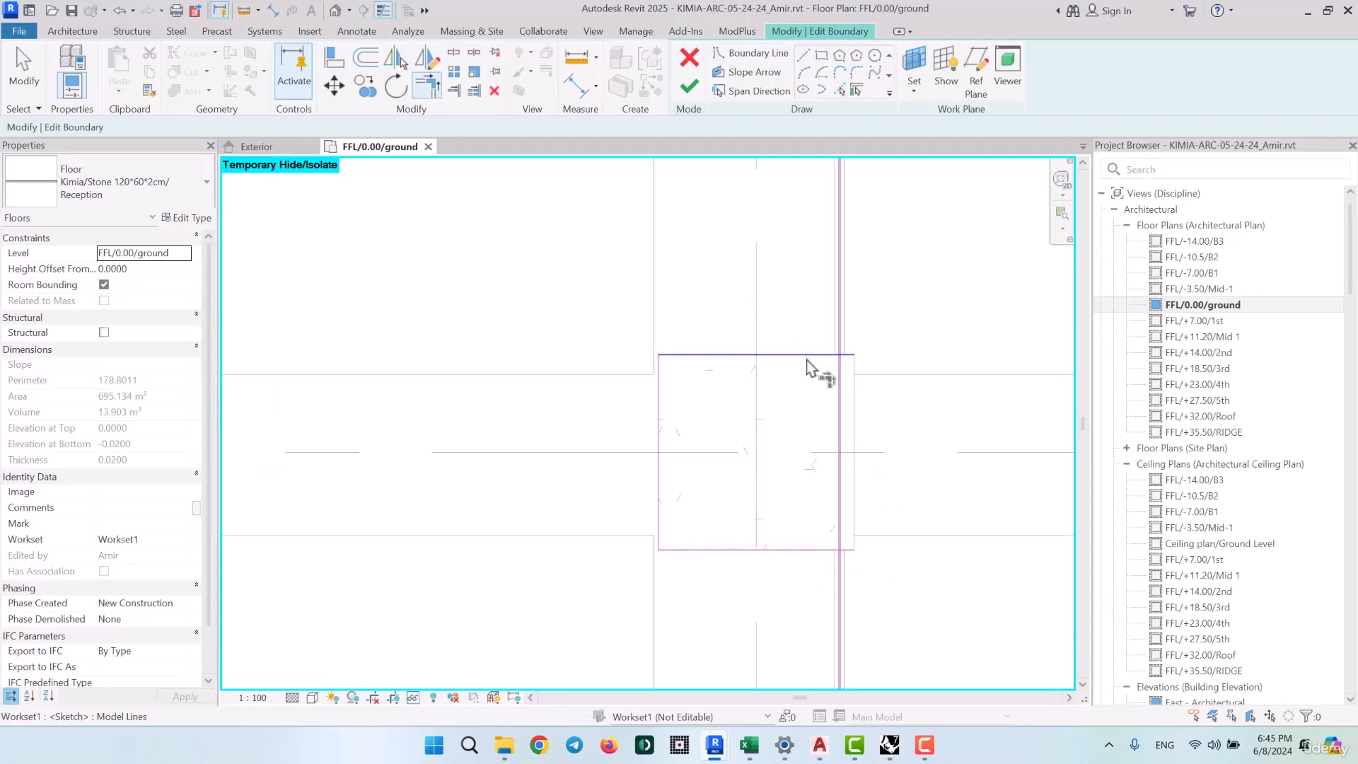
key("t")
key("r")
left_click(814, 549)
left_click(839, 577)
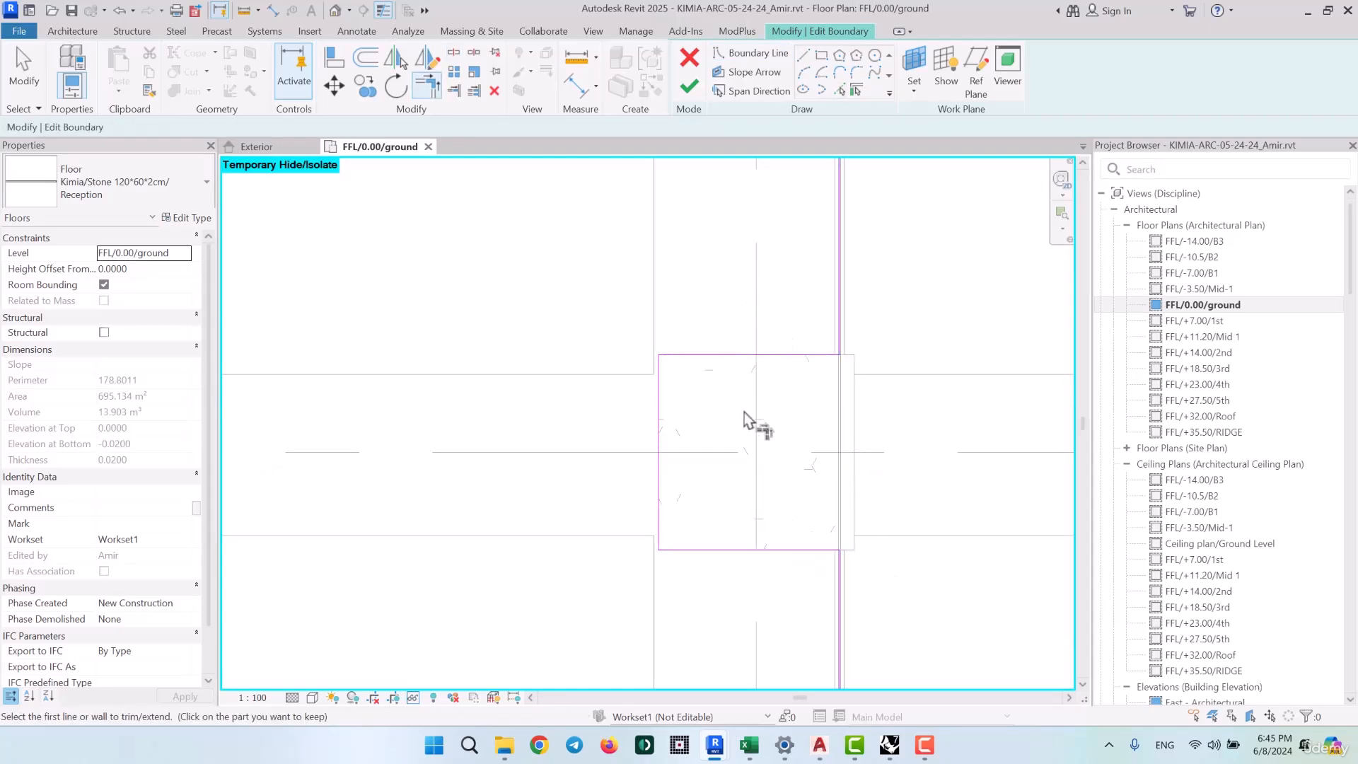
Finish the edited floor boundary and select the reception floor to check its extent
scroll(760, 395, "down", 8)
scroll(760, 585, "up", 6)
scroll(784, 398, "down", 9)
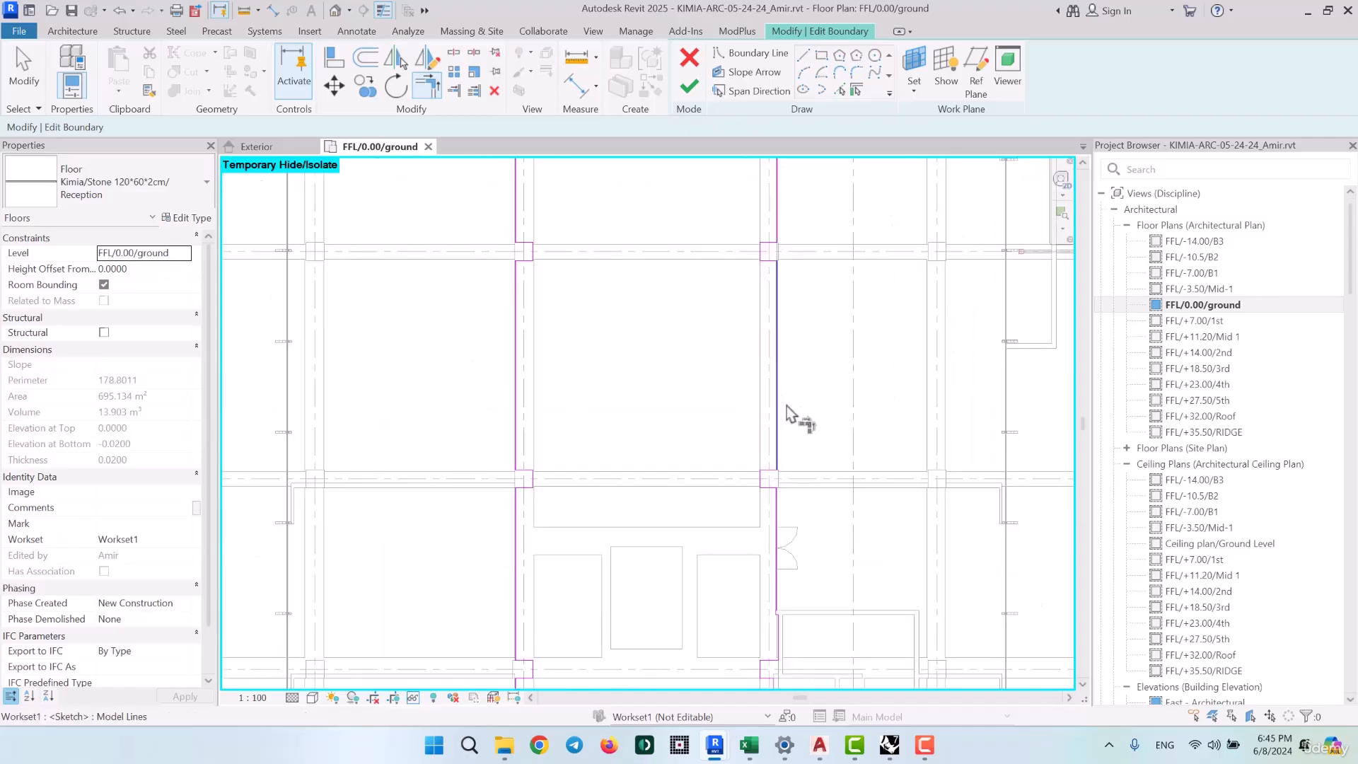
left_click(694, 86)
middle_click_drag(821, 423, 825, 646)
left_click(808, 464)
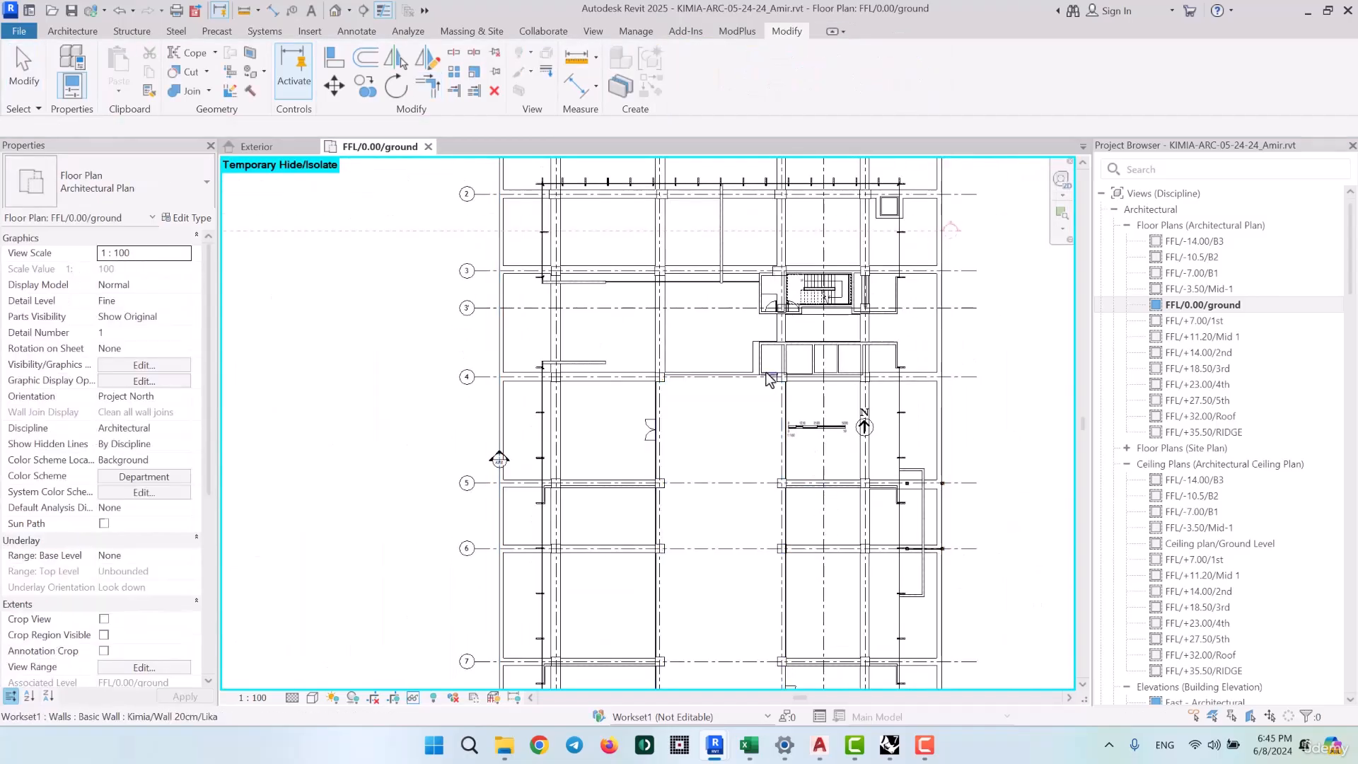
left_click(726, 443)
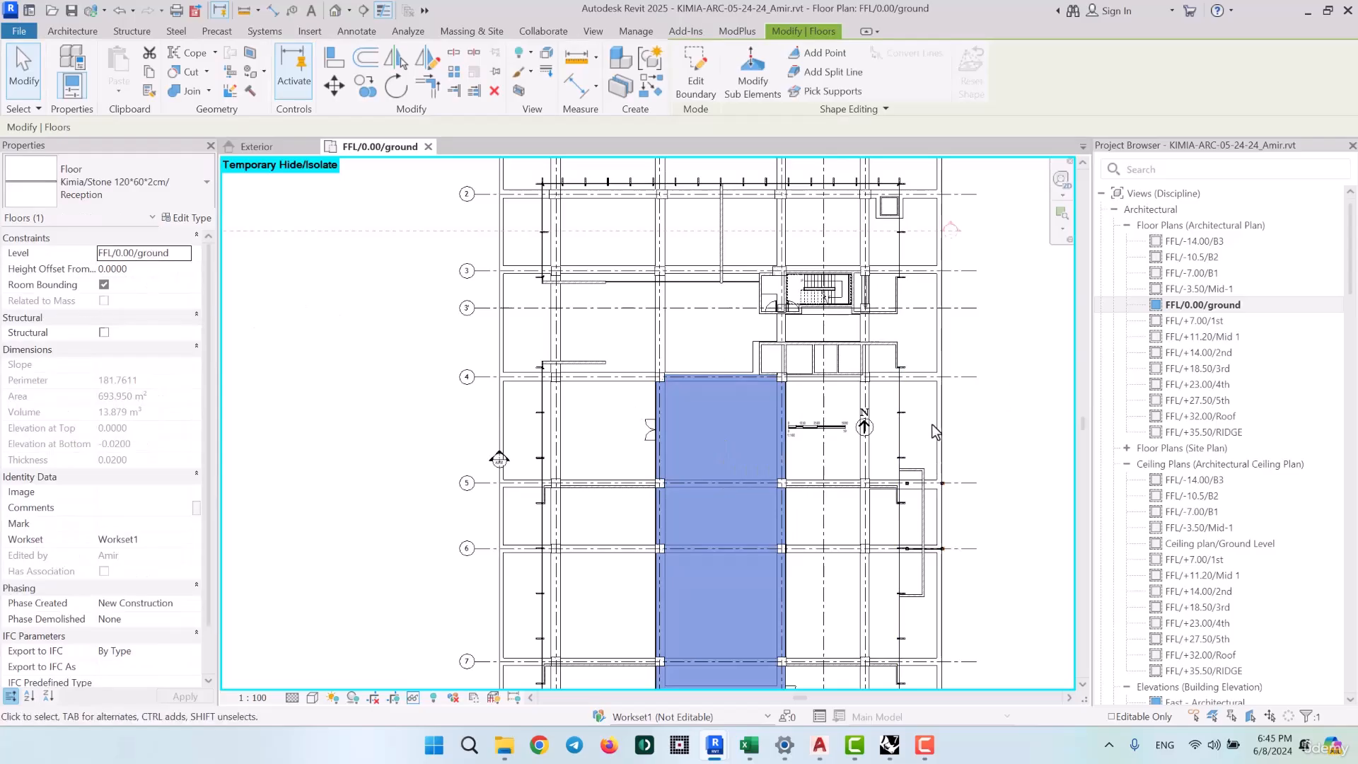
Filter a selection around the scale bar and north arrow to Generic Annotations, and move both symbols clear of the building plan
scroll(584, 439, "up", 4)
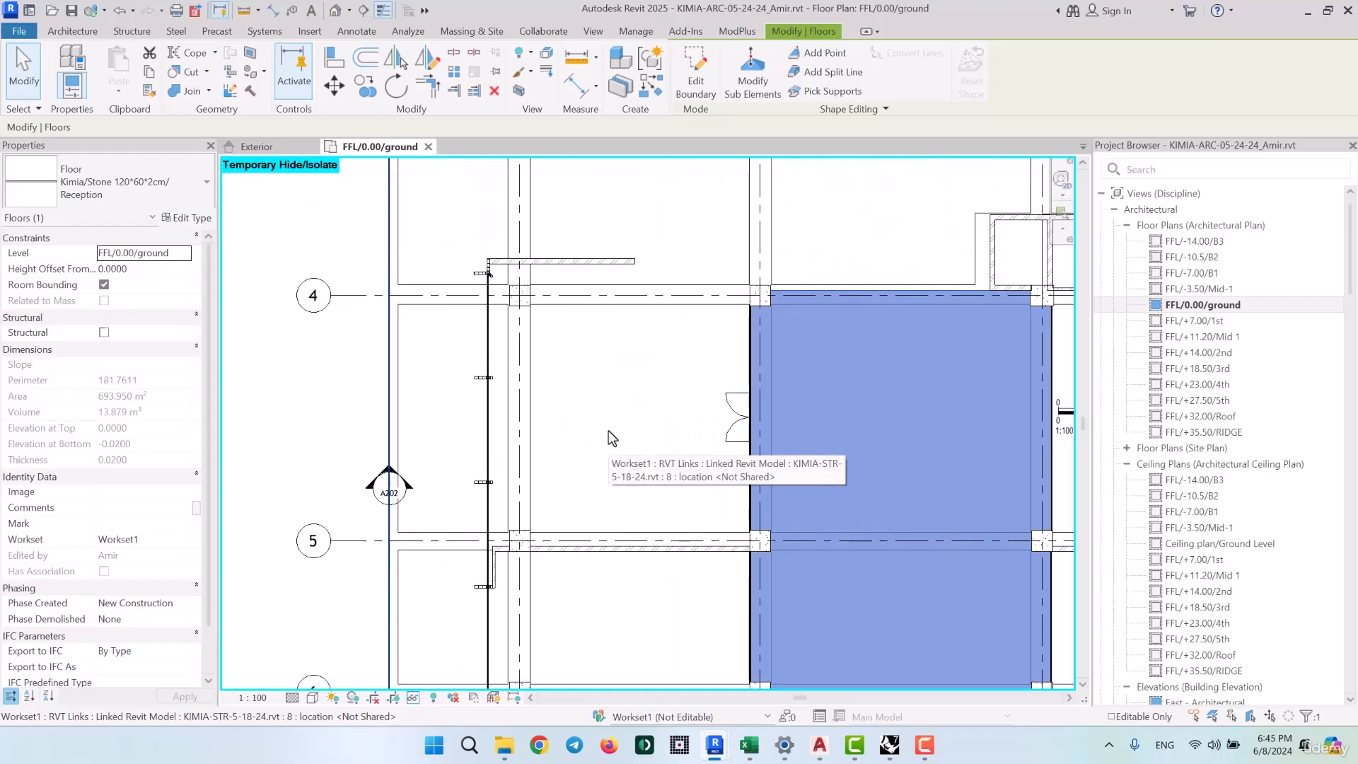
scroll(608, 430, "down", 4)
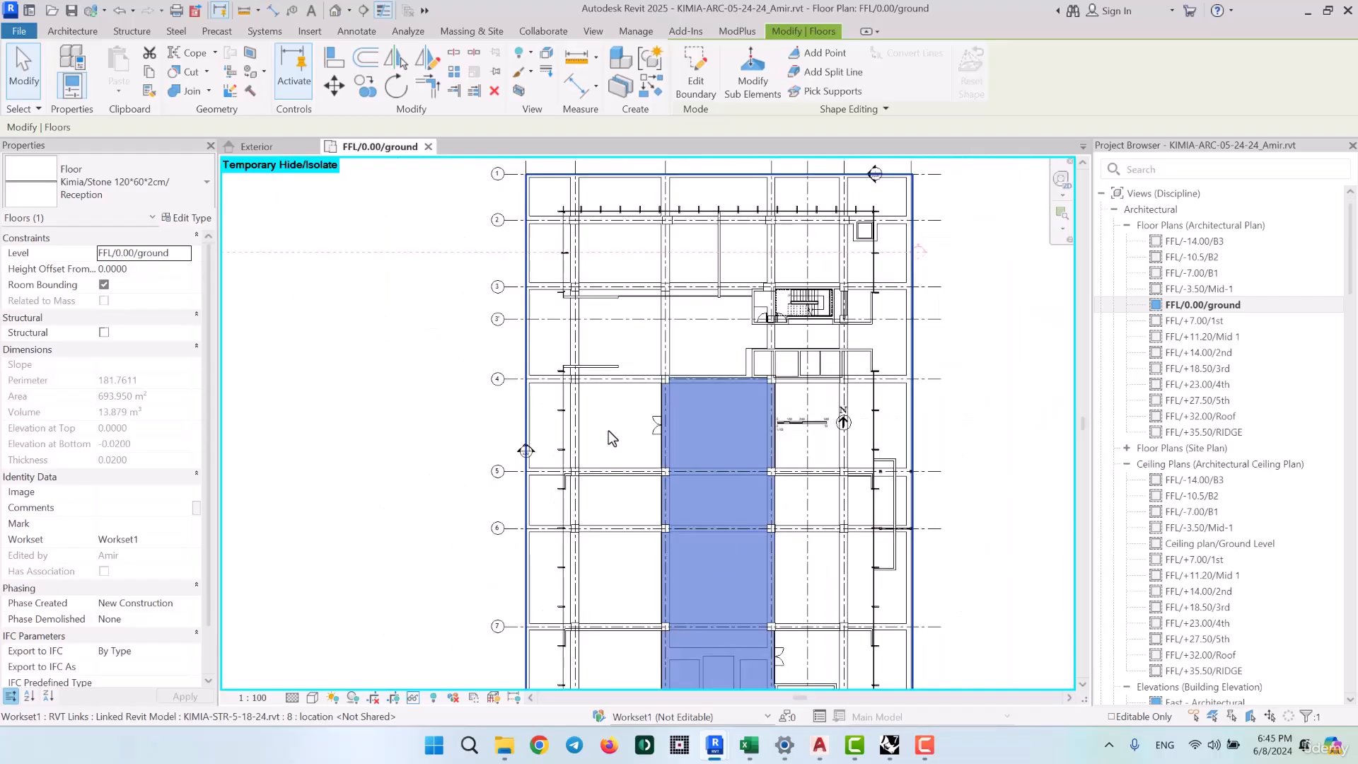
scroll(849, 440, "up", 4)
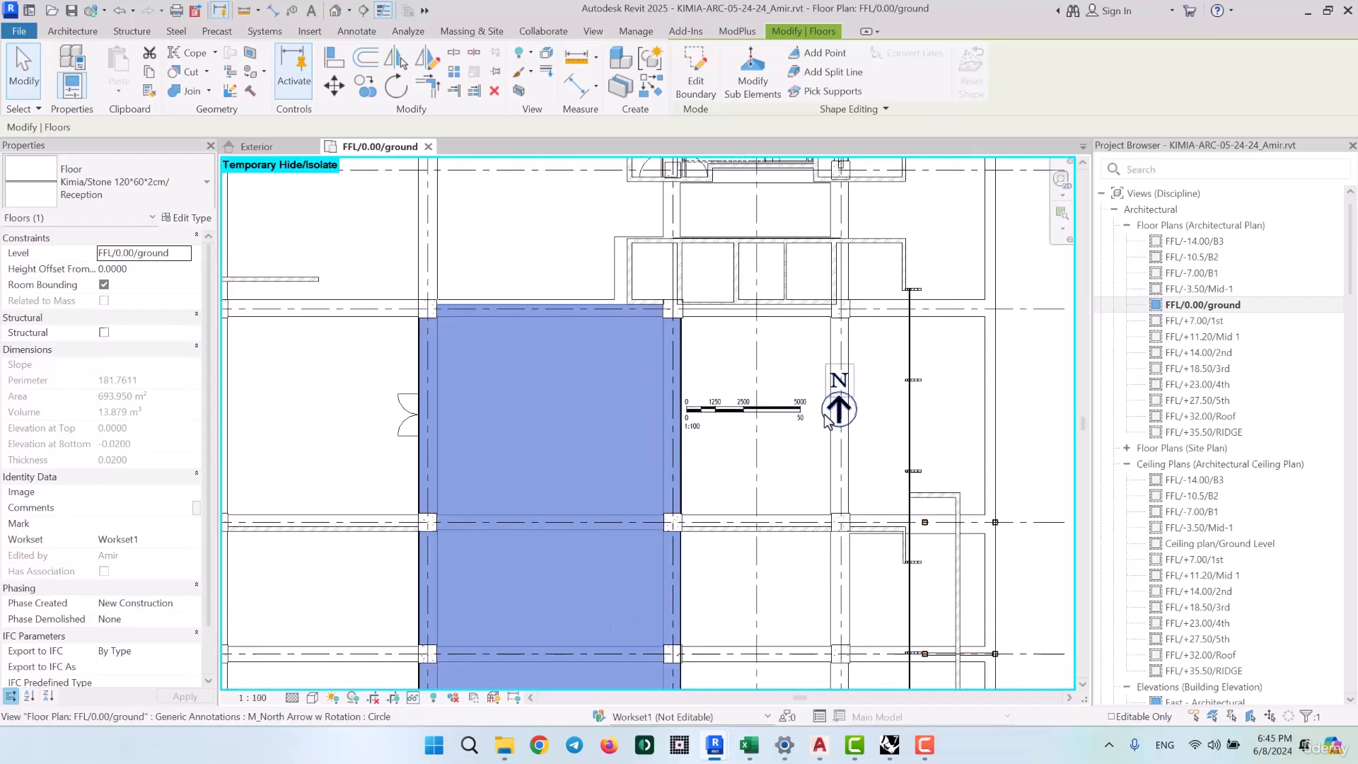
mouse_move(1045, 353)
left_mouse_down()
mouse_move(1019, 417)
mouse_move(706, 436)
left_mouse_up()
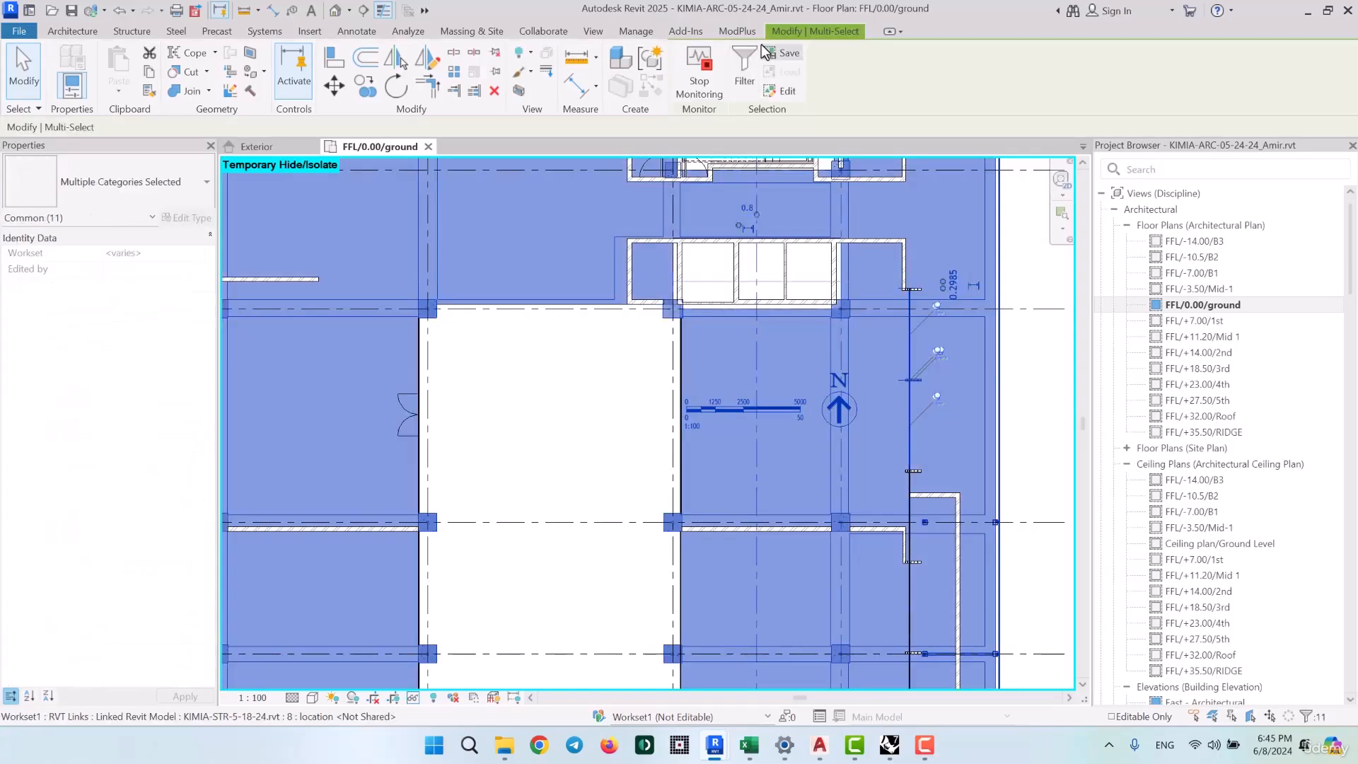
left_click(745, 71)
left_click(769, 308)
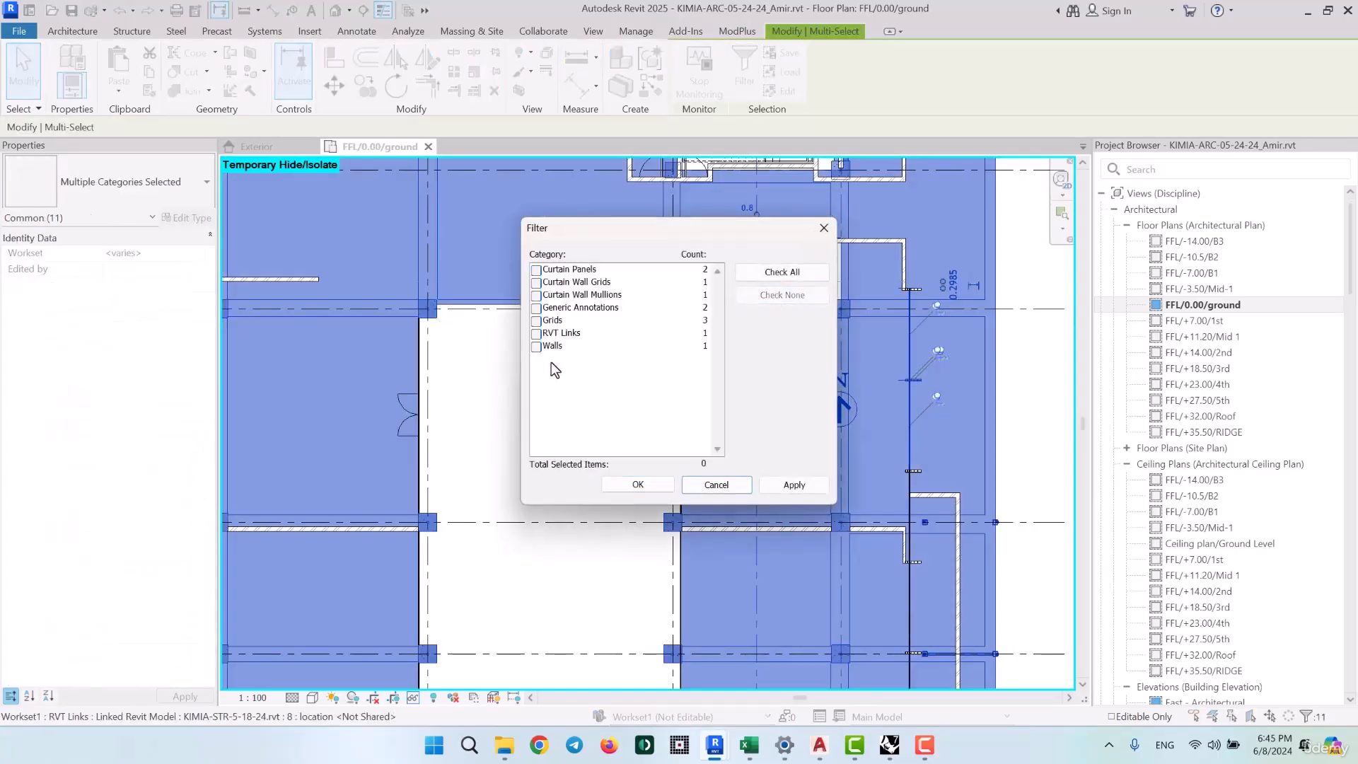
left_click(535, 309)
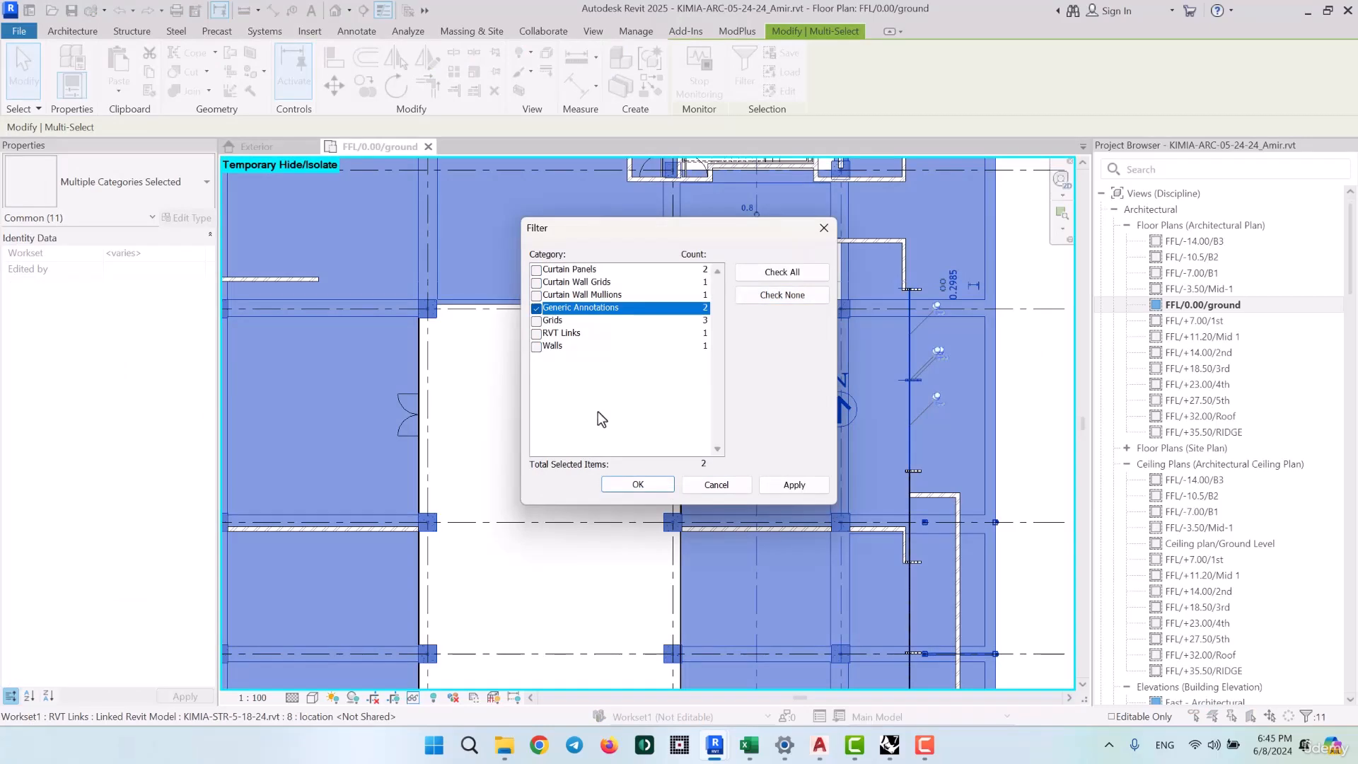
left_click(626, 486)
scroll(732, 388, "down", 2)
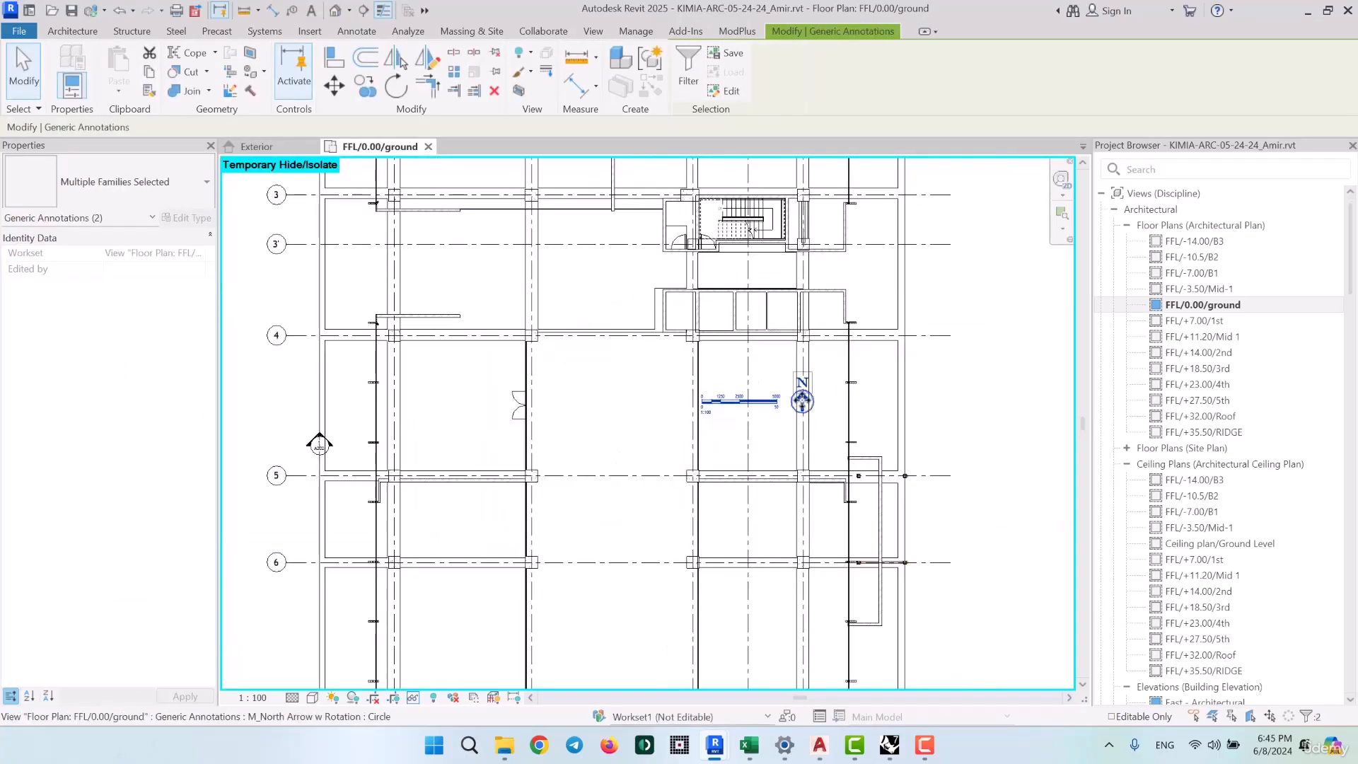
mouse_move(803, 401)
left_mouse_down()
mouse_move(741, 359)
mouse_move(814, 542)
left_mouse_up()
scroll(741, 360, "down", 6)
left_click(773, 610)
Examine the ground floor stair and elevator core, switching to AutoCAD to compare it with rooms GF 02, GF 03 and GF 07 in 00.9.14-Kimia-Arch Eslahat
scroll(750, 346, "up", 6)
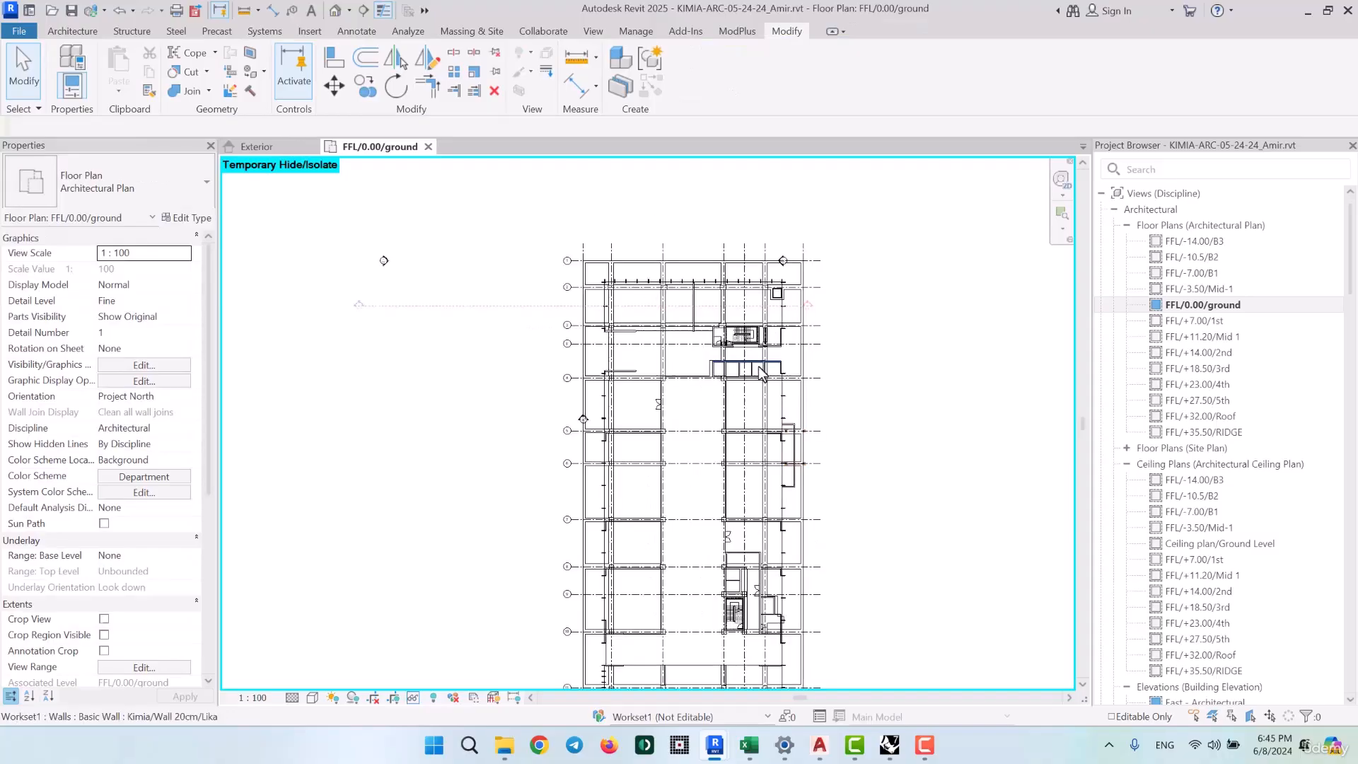
scroll(692, 305, "up", 4)
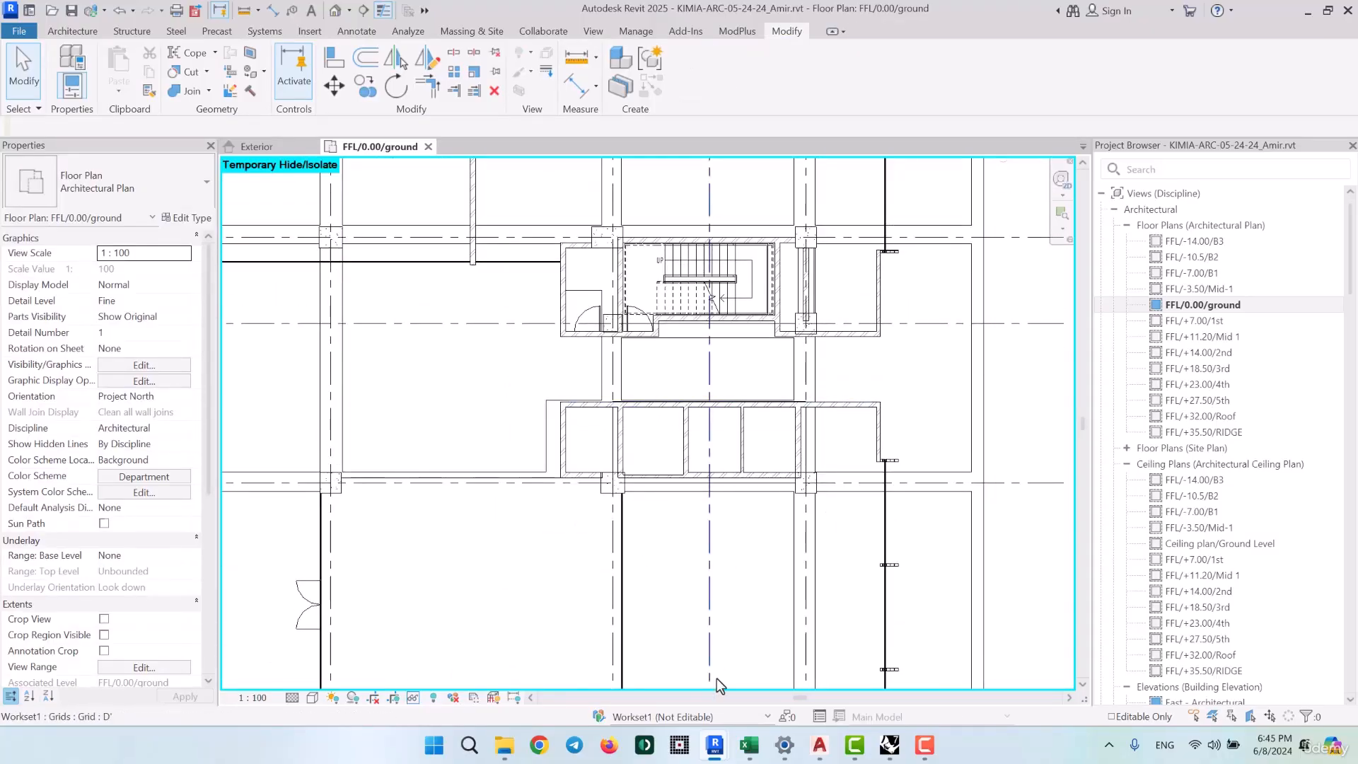
scroll(641, 296, "down", 3)
scroll(640, 296, "up", 5)
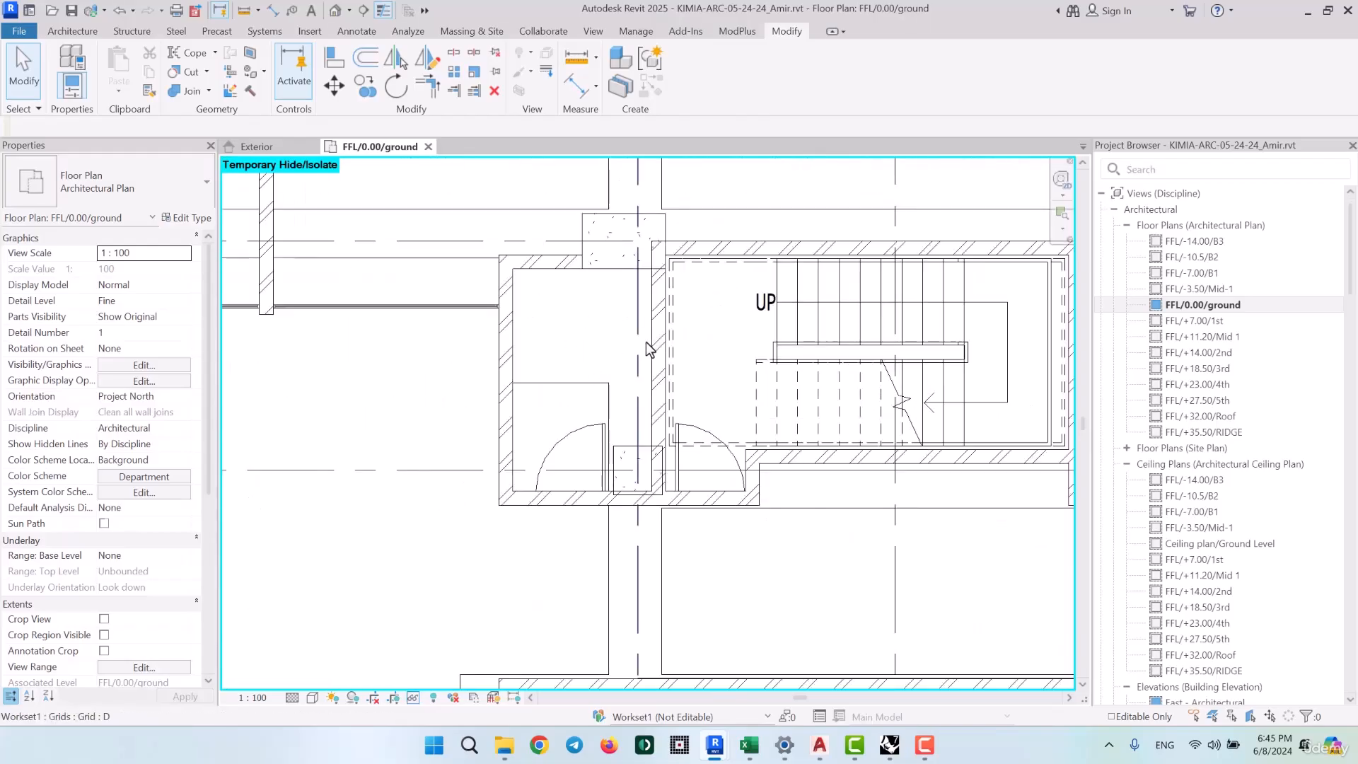
left_click(815, 745)
left_click(61, 672)
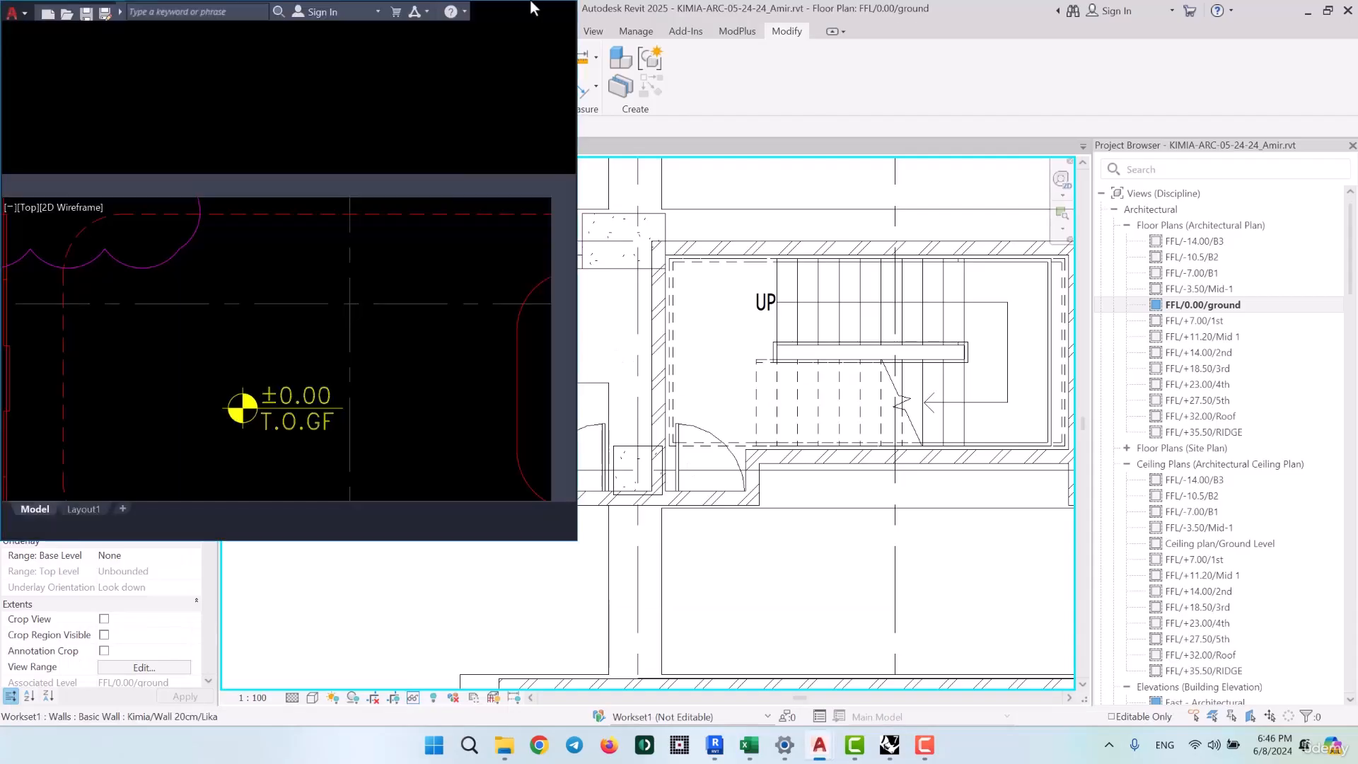
left_click(547, 11)
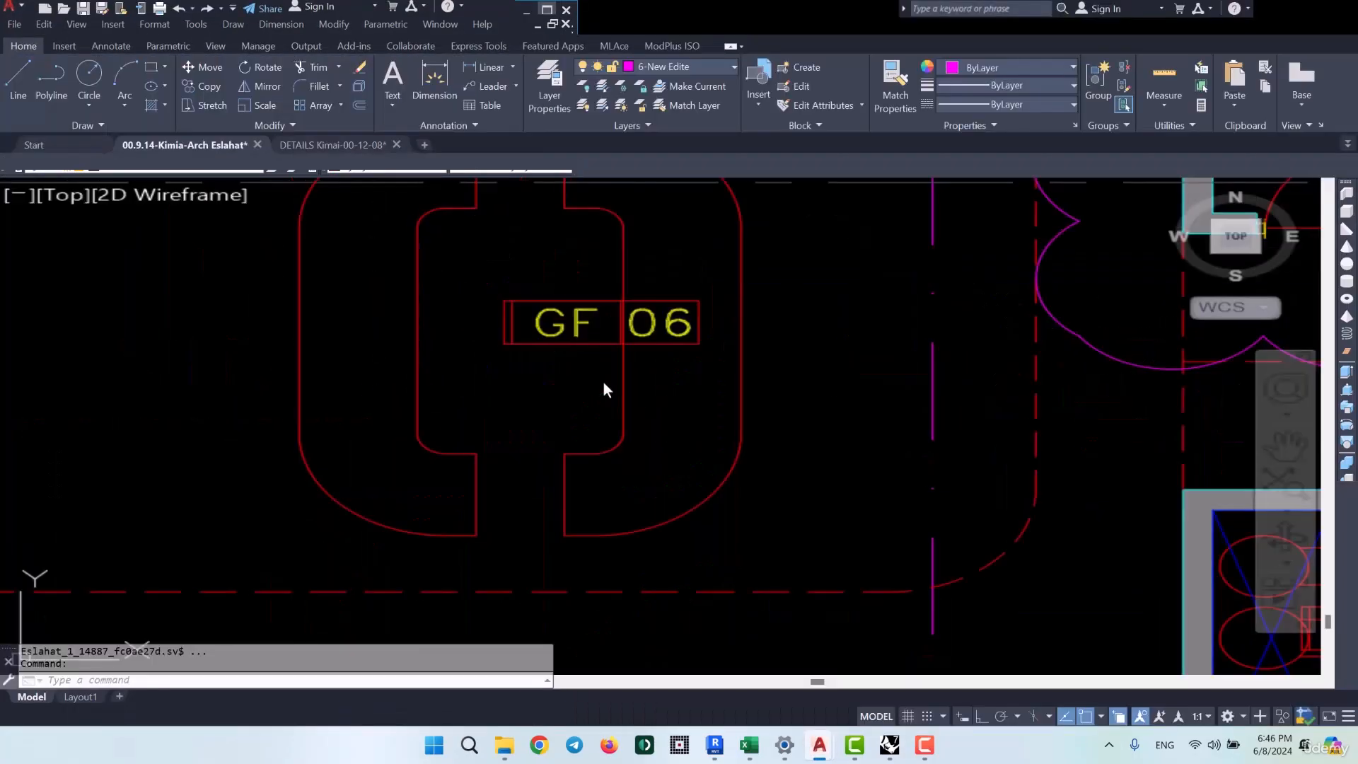
scroll(604, 382, "down", 5)
scroll(811, 335, "up", 5)
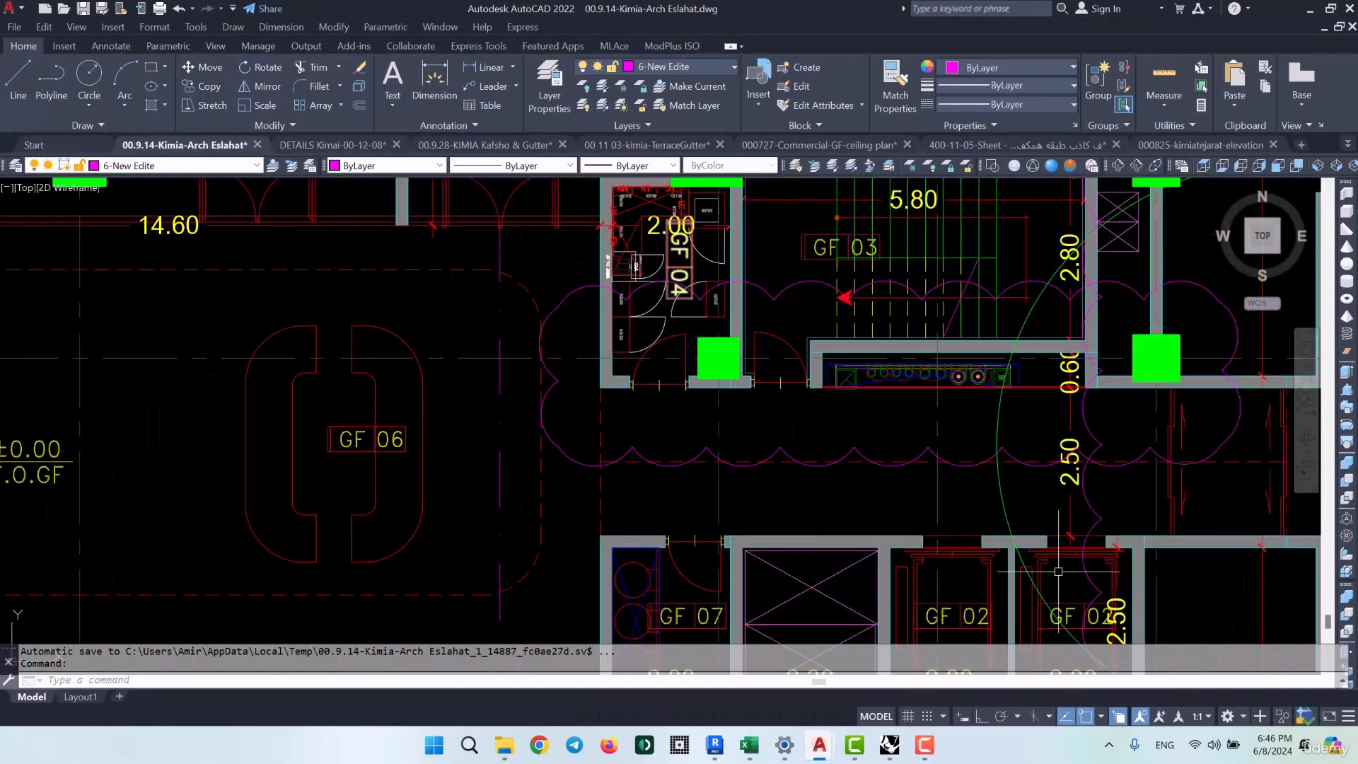
middle_click_drag(812, 524, 824, 356)
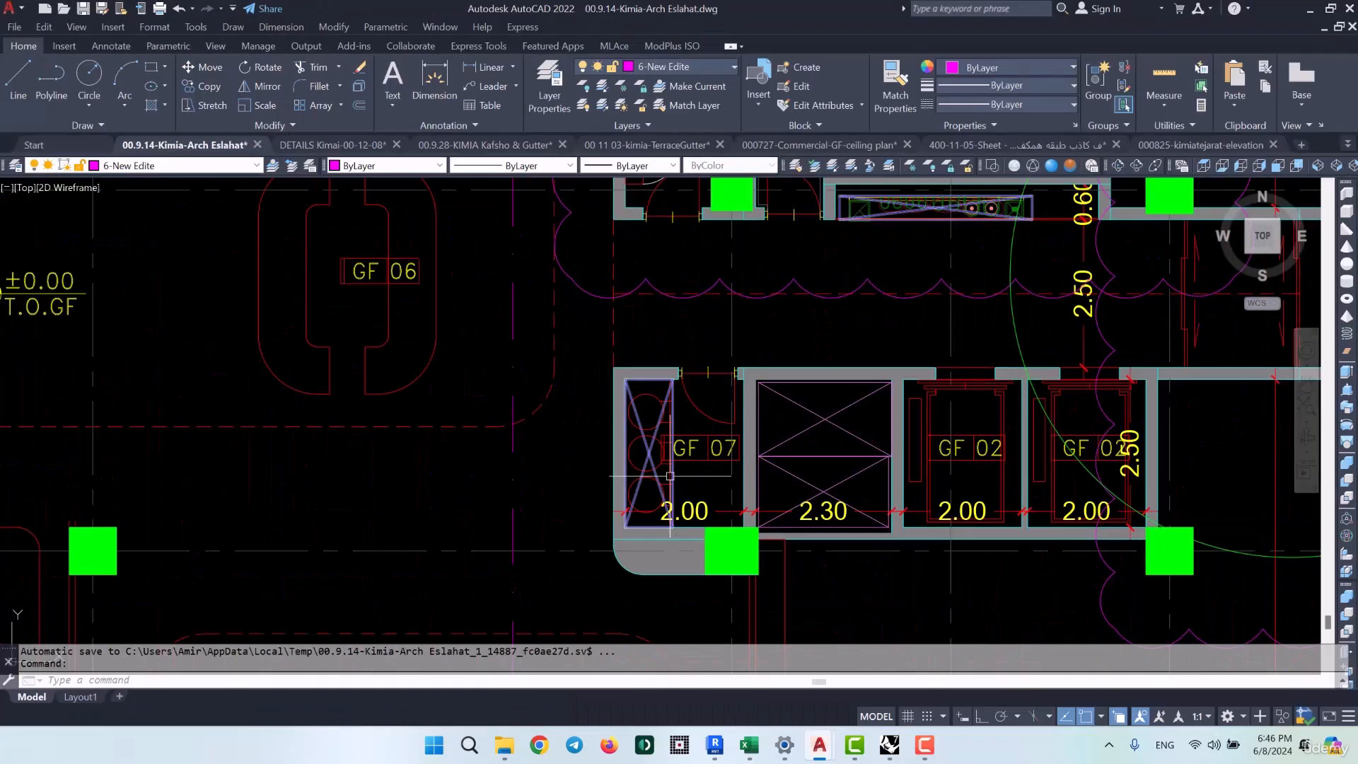
Switch to the Excel finishes schedule and review the flooring entries for the service, wet and commercial spaces
left_click(744, 756)
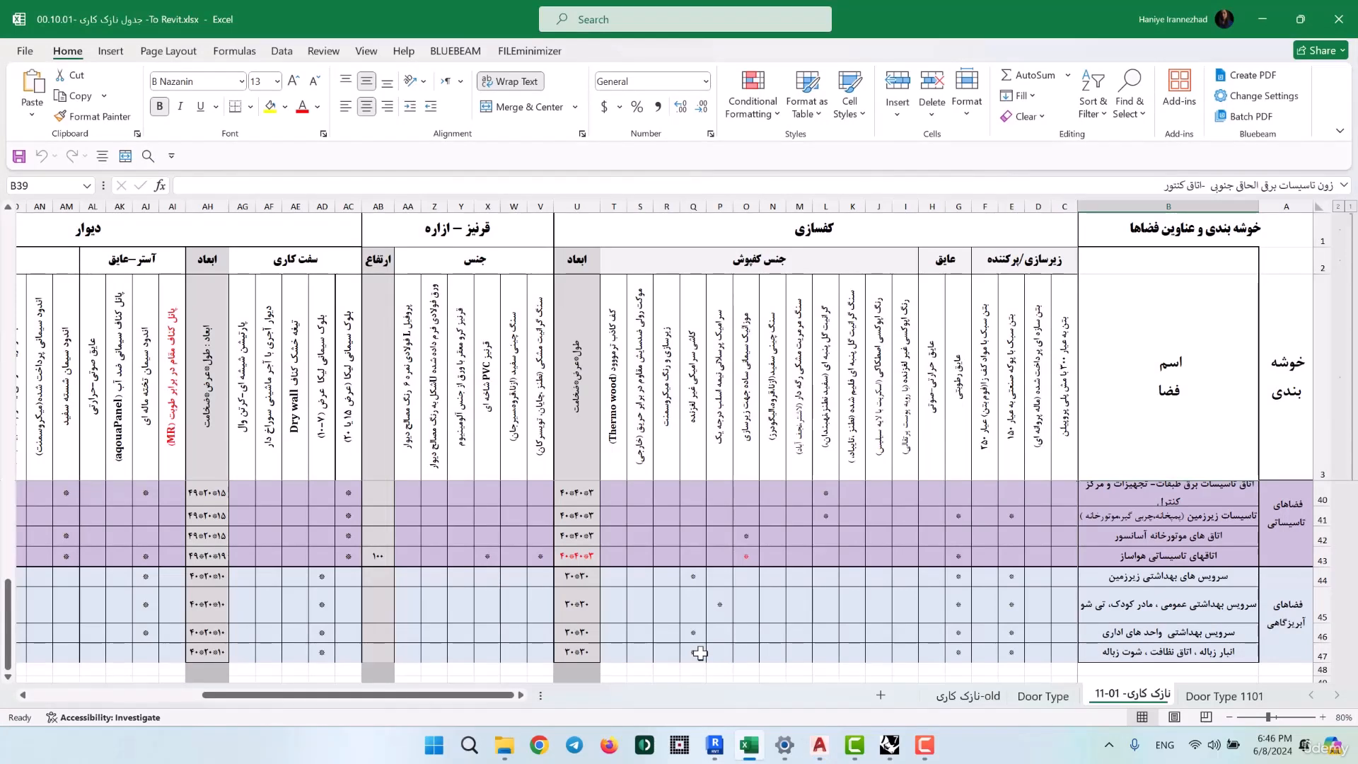
scroll(700, 653, "down", 1)
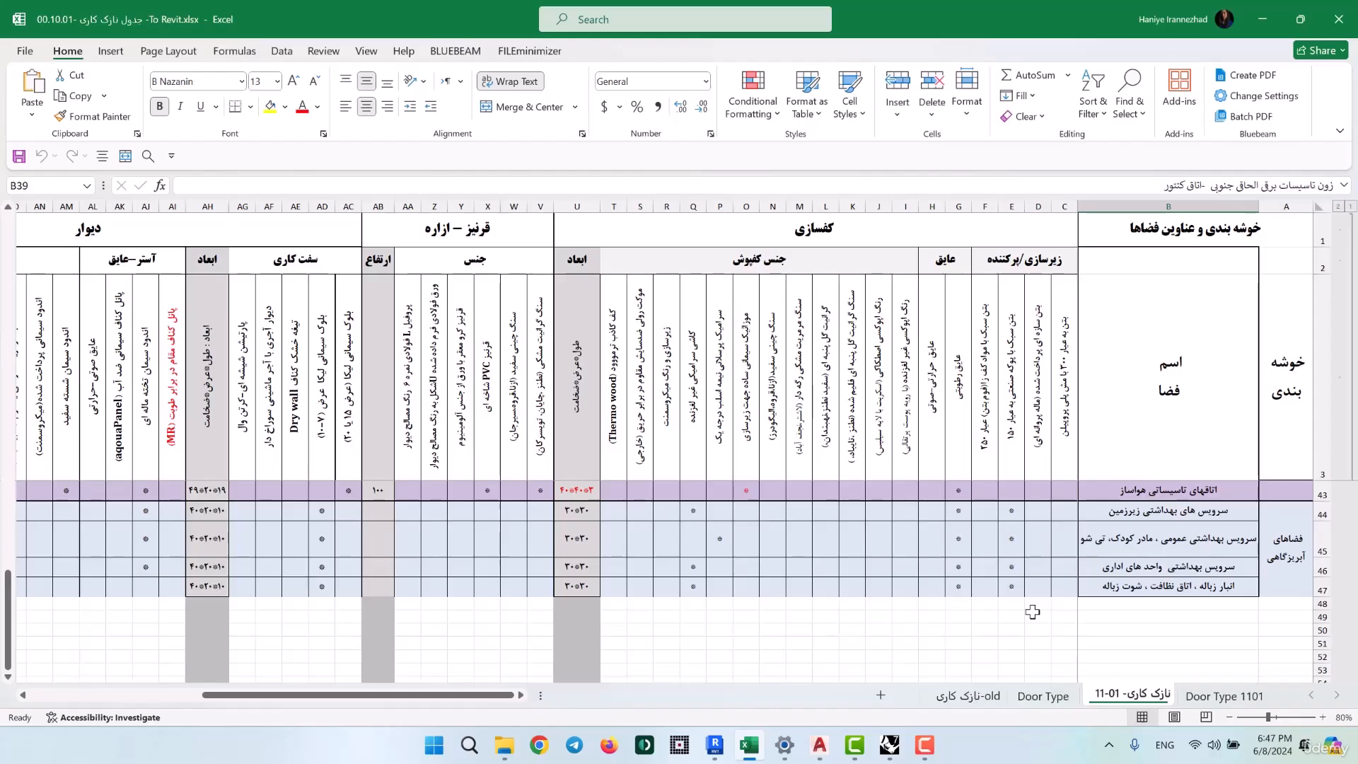
scroll(910, 522, "up", 7)
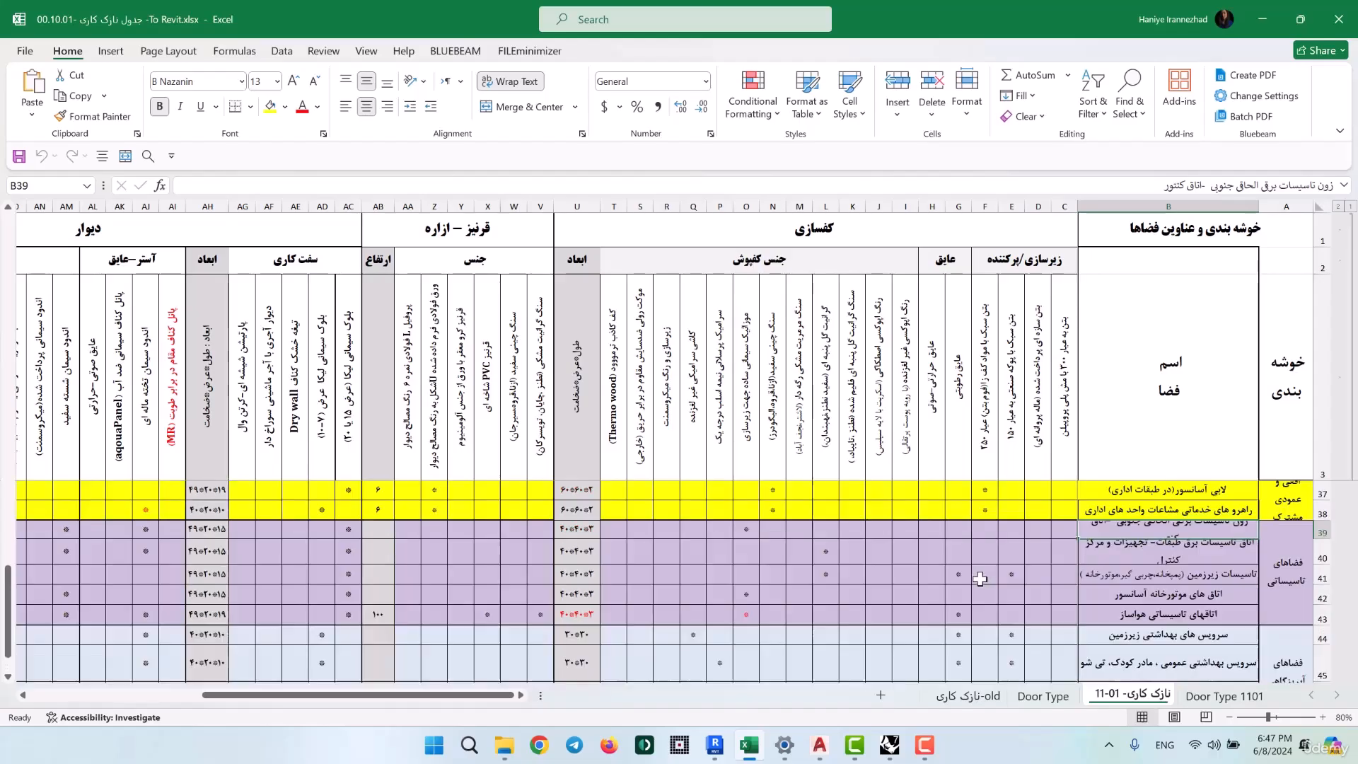
scroll(1038, 578, "up", 3)
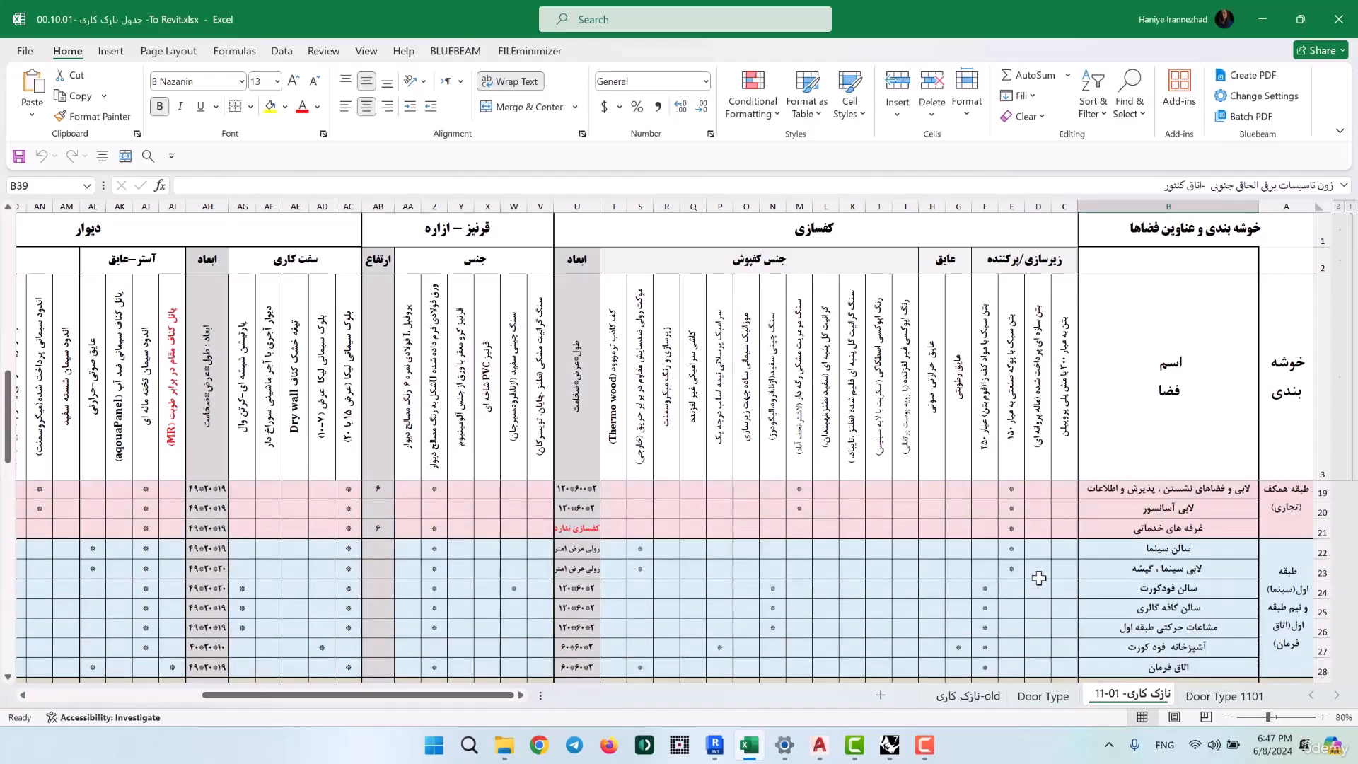
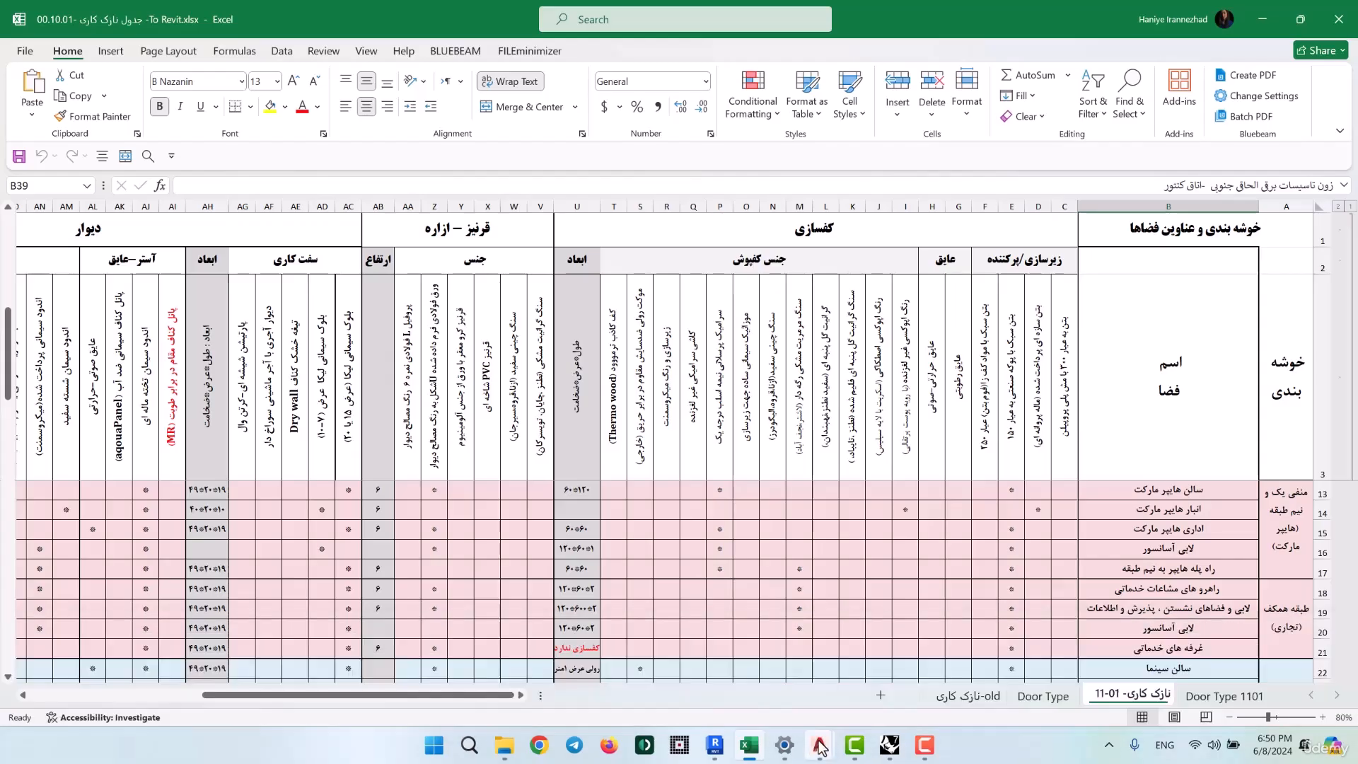
Switch to the DETAILS Kimai-00-12-08 drawing in AutoCAD, maximize it and bring up detail sheet 1–20
mouse_move(821, 745)
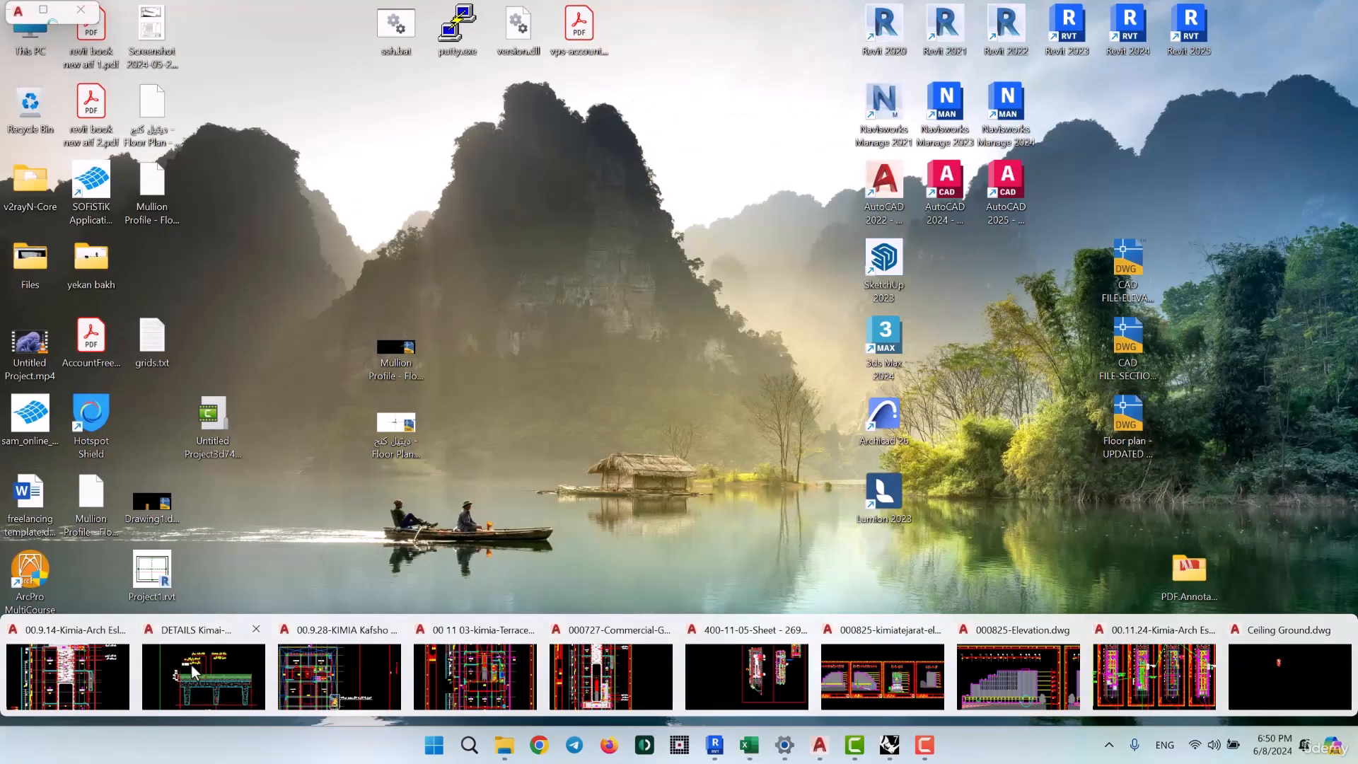
left_click(191, 673)
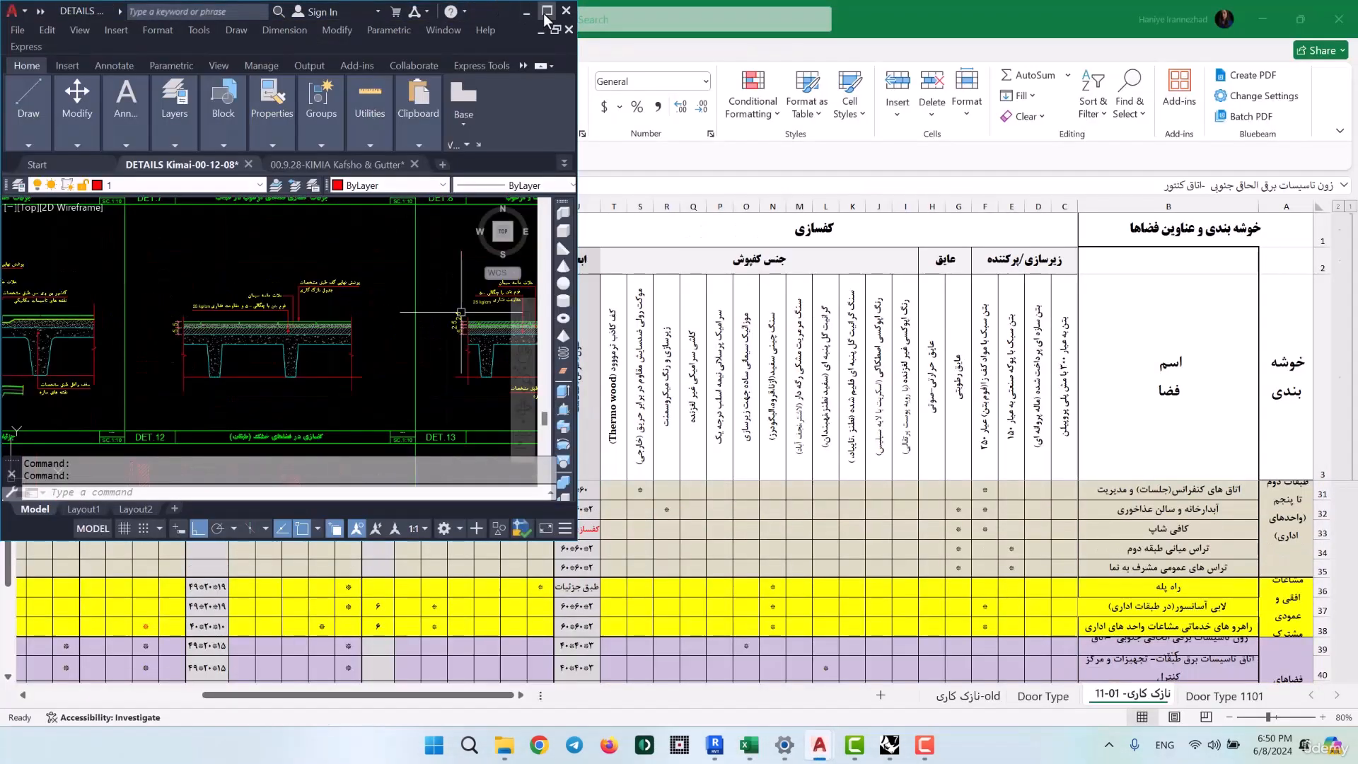
left_click(547, 9)
scroll(691, 391, "down", 12)
middle_click_drag(936, 320, 641, 333)
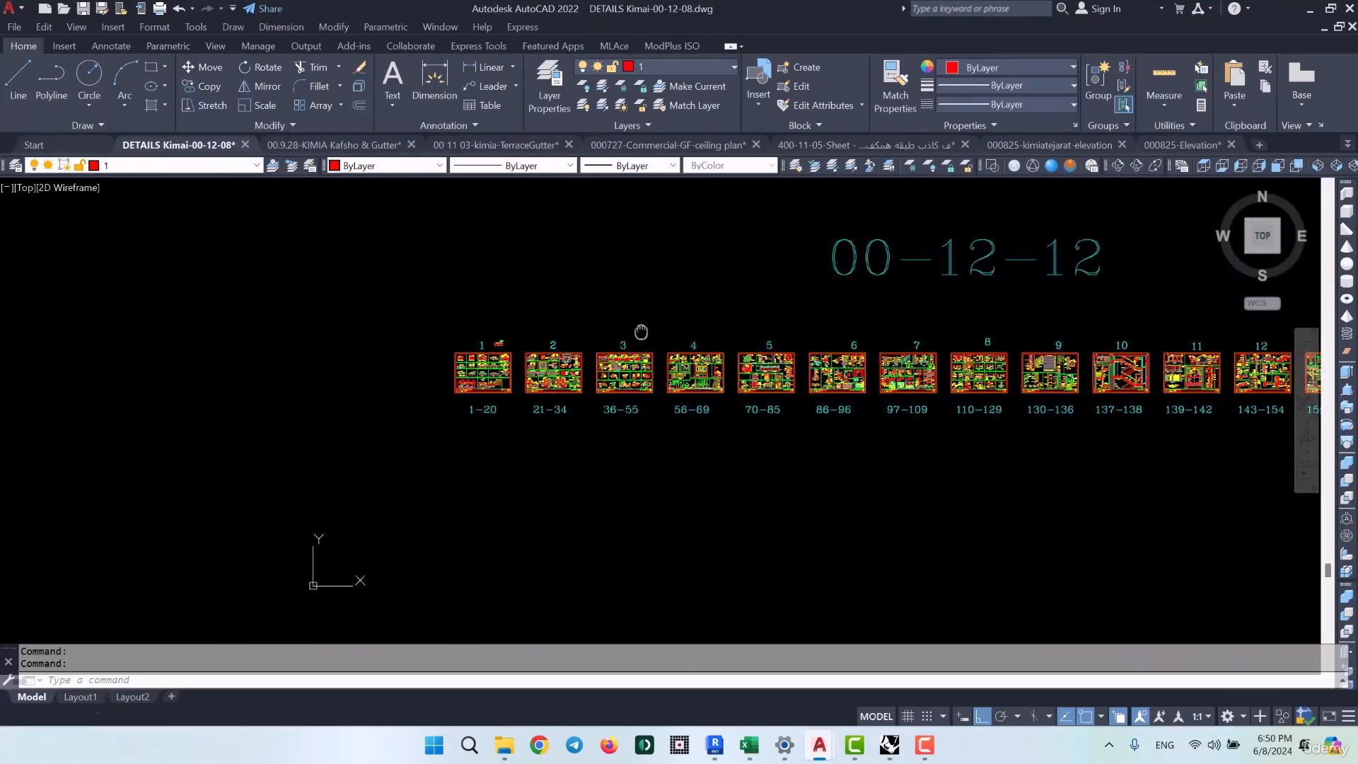
scroll(438, 394, "up", 6)
scroll(482, 297, "down", 1)
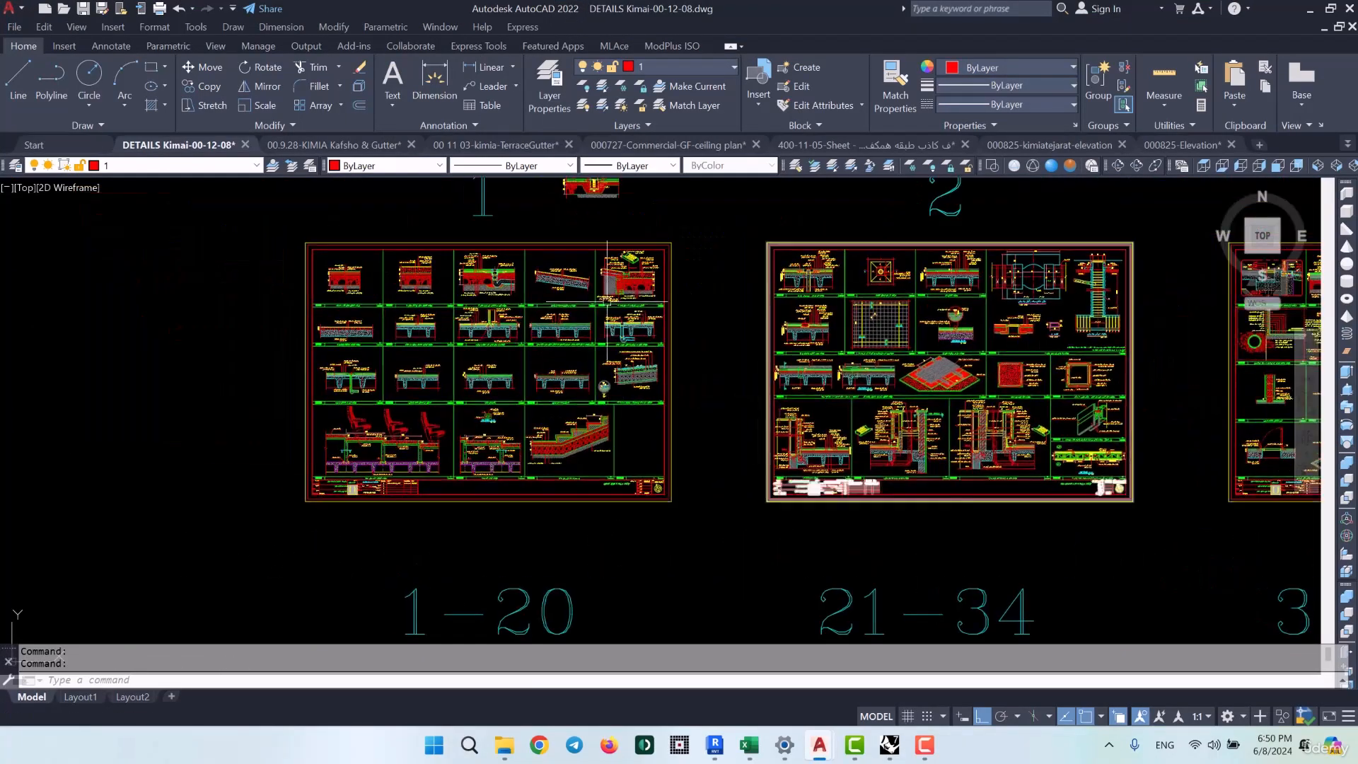
scroll(498, 233, "up", 3)
scroll(503, 556, "up", 2)
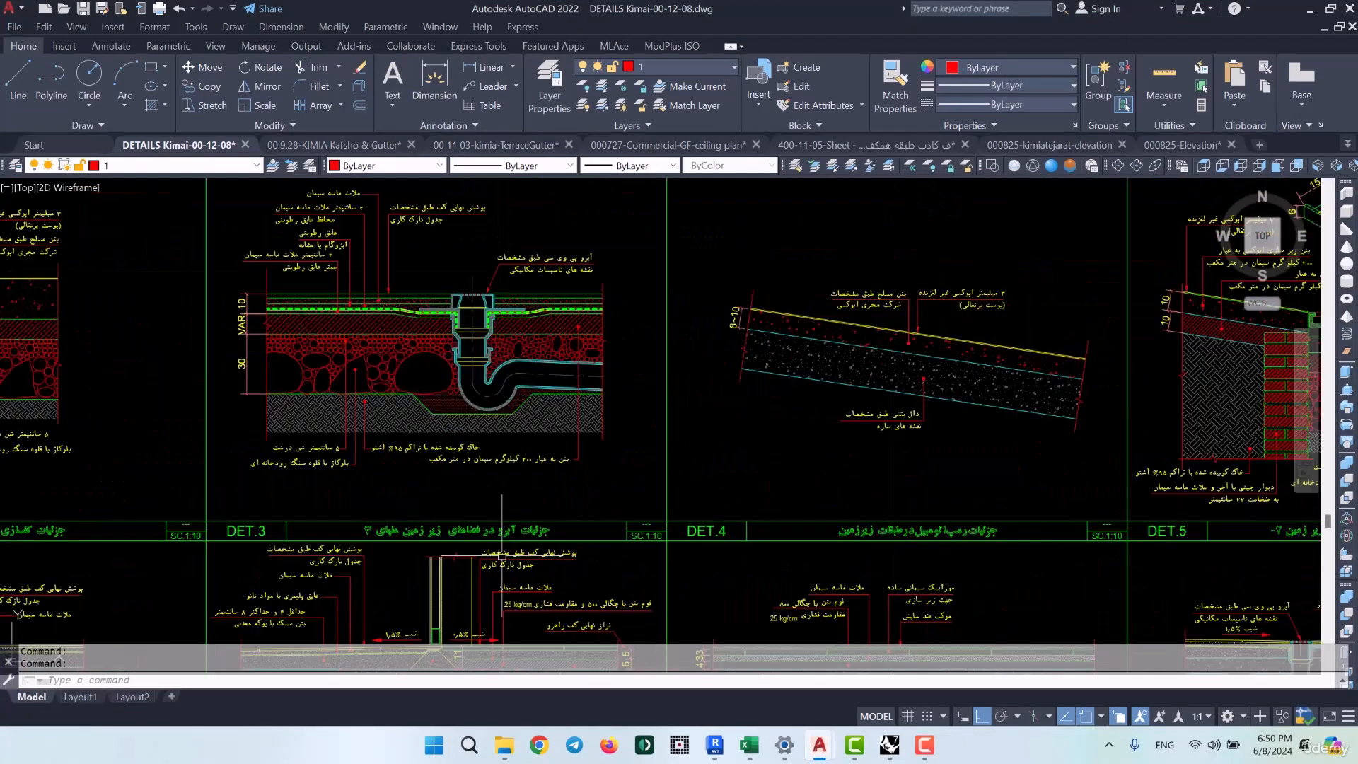
Examine the flooring sections on the first detail sheet, comparing the build-ups around DET.1 to DET.9
middle_click_drag(383, 416, 629, 351)
mouse_move(690, 540)
middle_mouse_down()
mouse_move(662, 515)
mouse_move(546, 300)
middle_mouse_up()
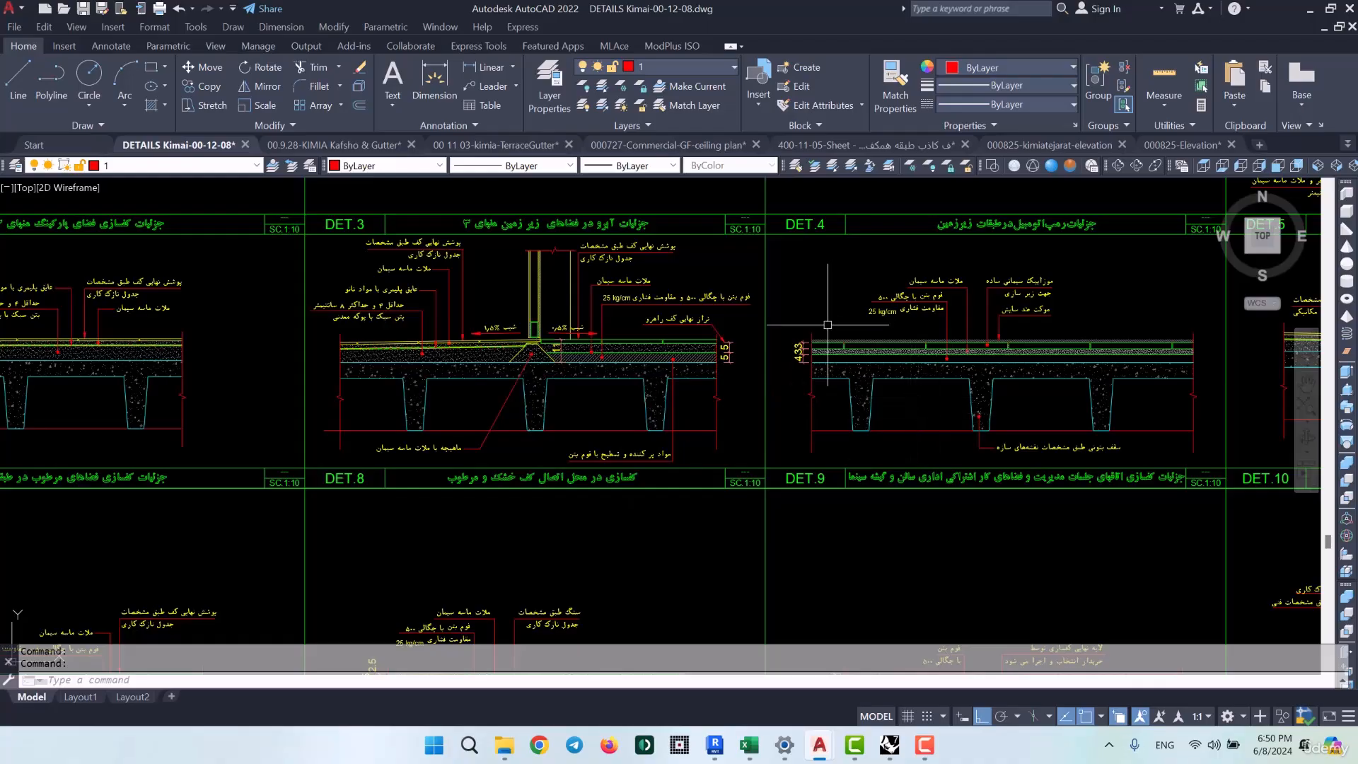
middle_click_drag(433, 356, 675, 357)
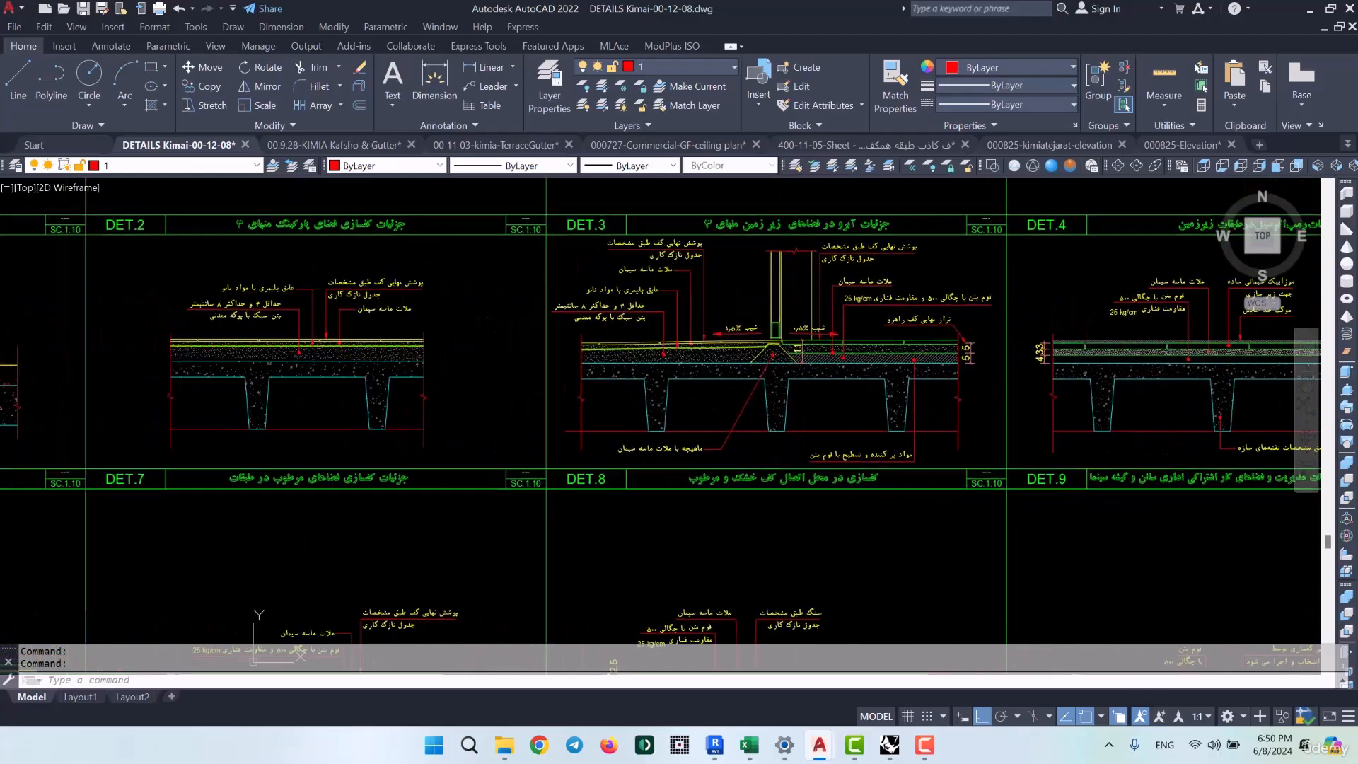
middle_click_drag(469, 402, 917, 416)
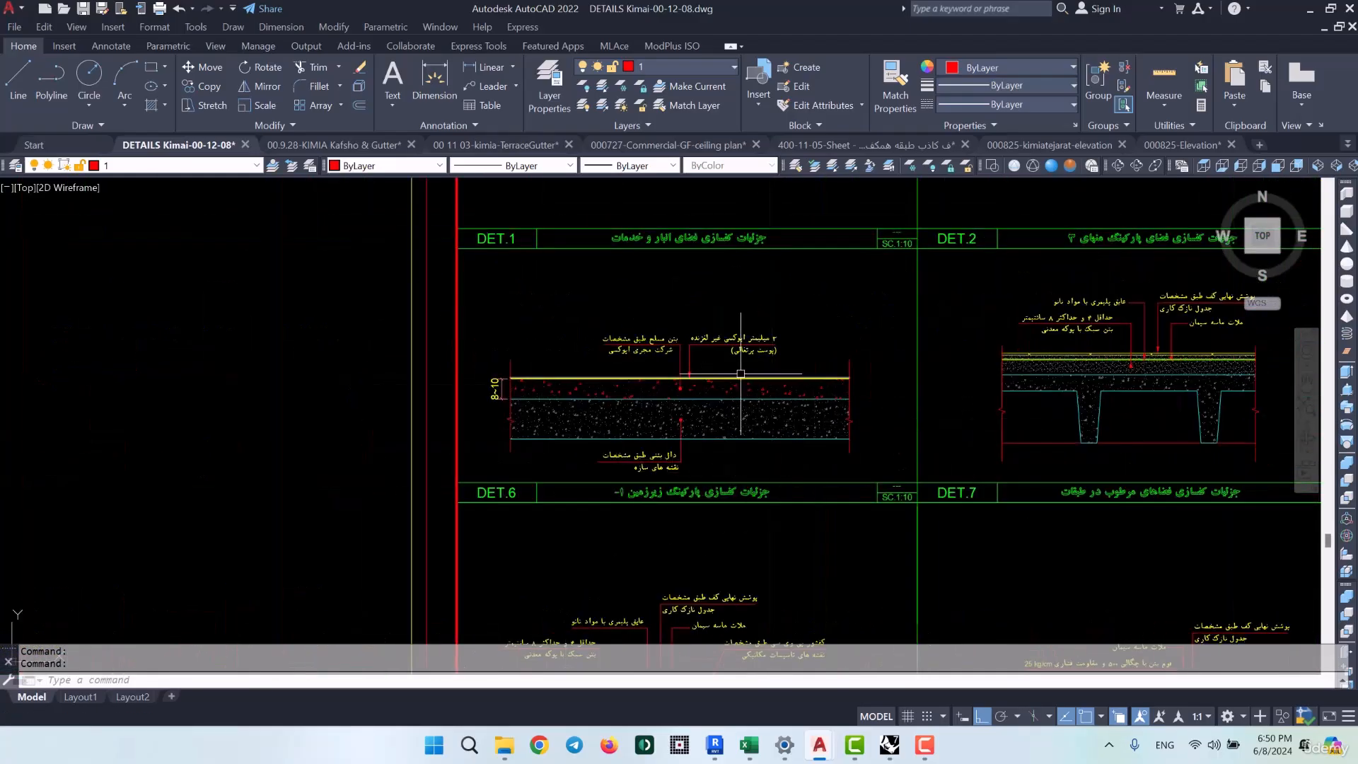
mouse_move(873, 494)
middle_mouse_down()
mouse_move(595, 393)
mouse_move(608, 305)
middle_mouse_up()
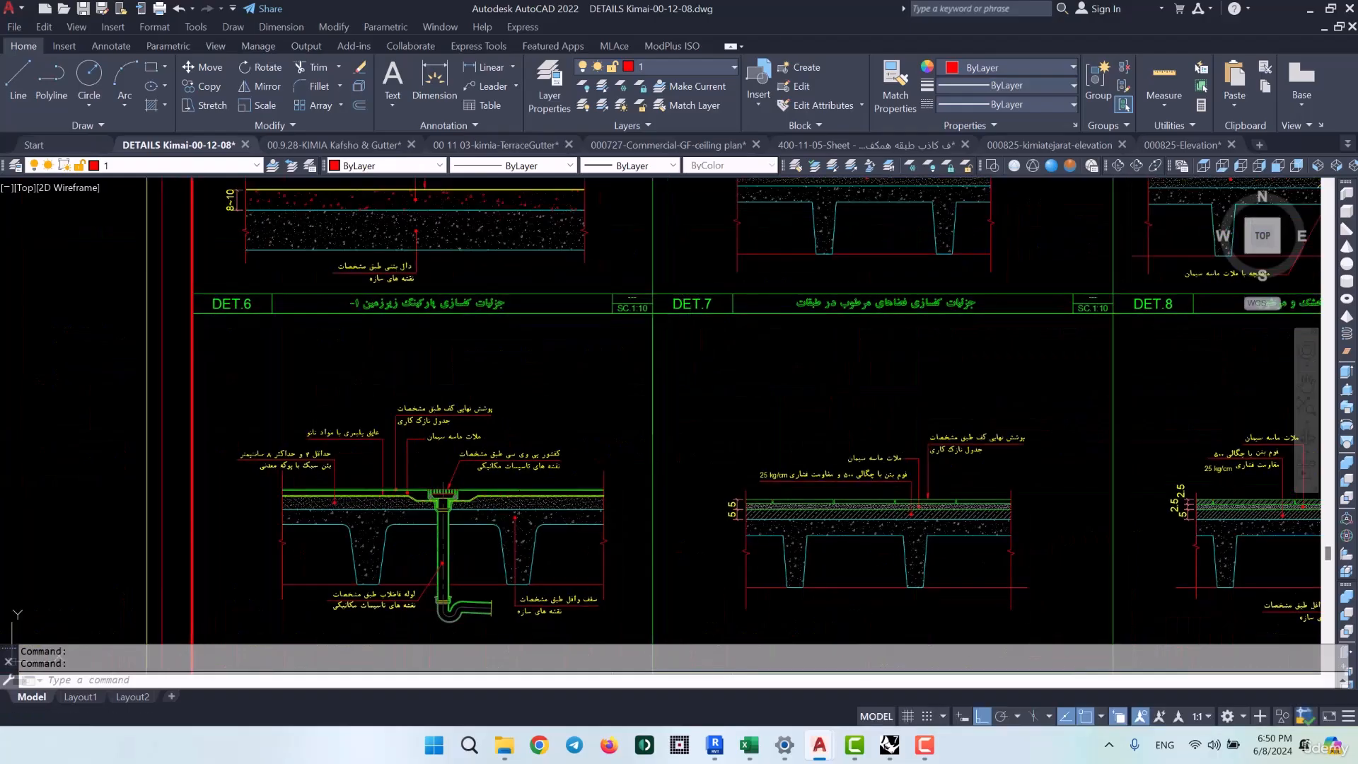
middle_click_drag(919, 533, 725, 353)
Examine the DET.12 dry-space flooring section for its finish, mortar and foam concrete layers and their thicknesses
scroll(726, 479, "up", 4)
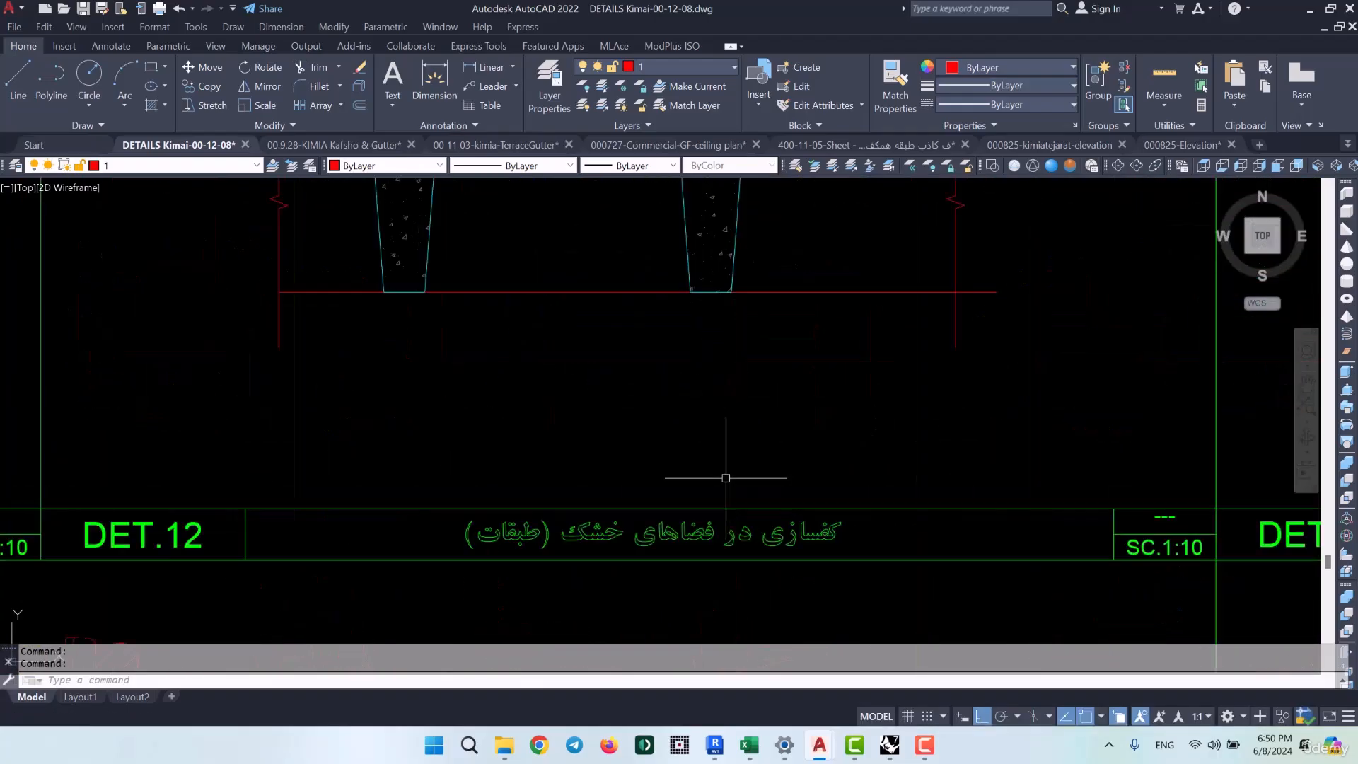
middle_click_drag(767, 323, 705, 560)
scroll(704, 560, "up", 2)
scroll(704, 560, "down", 2)
middle_click_drag(722, 439, 761, 553)
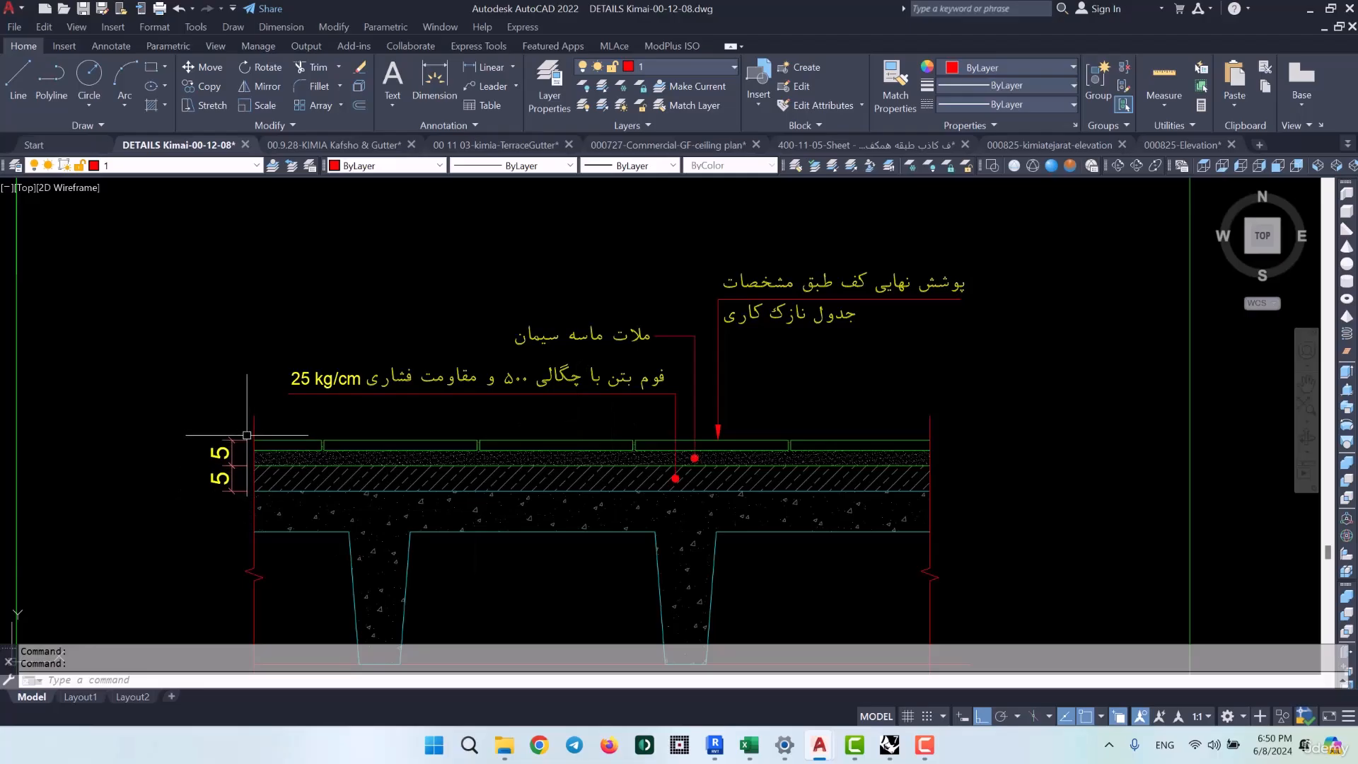
mouse_move(252, 447)
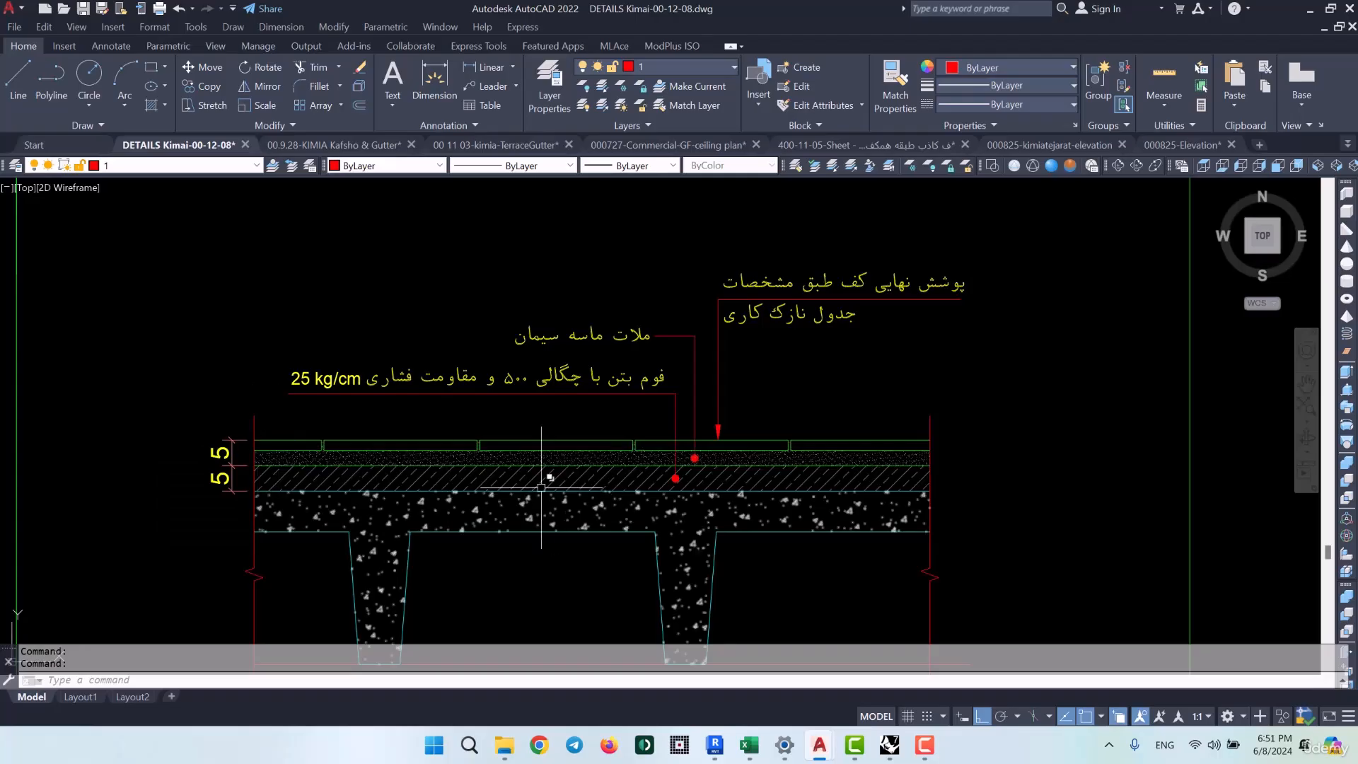
mouse_move(517, 480)
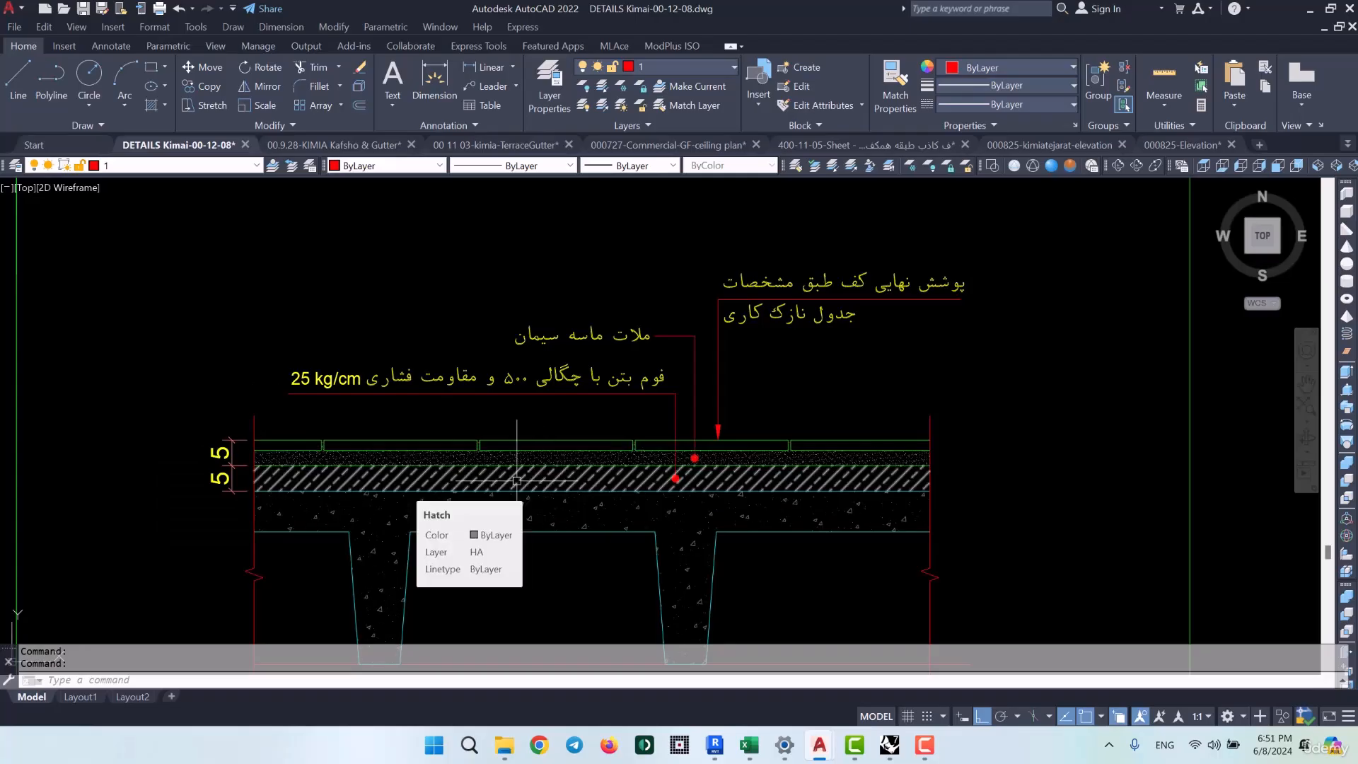
Return to the Excel finishes schedule, check the service and wet space rows, and switch to the Revit model
left_click(1311, 8)
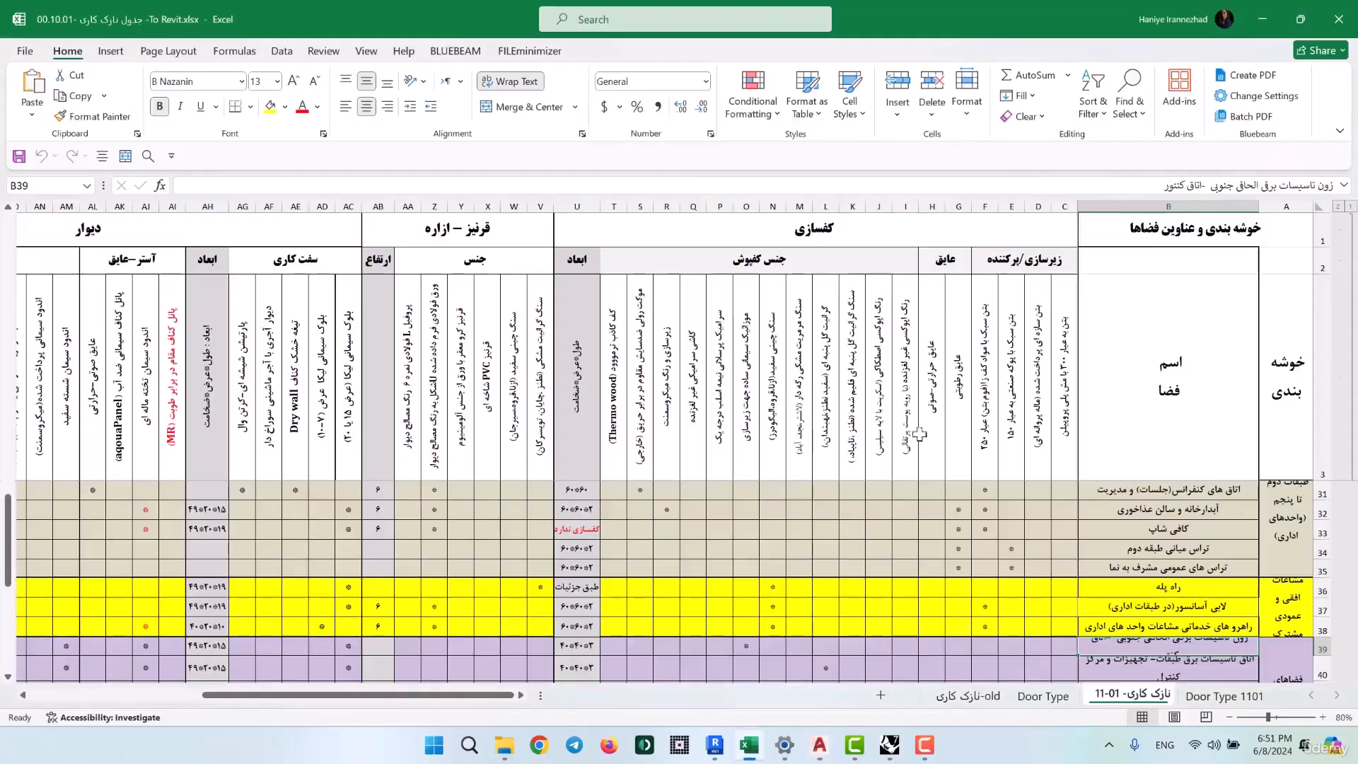
scroll(1006, 545, "down", 3)
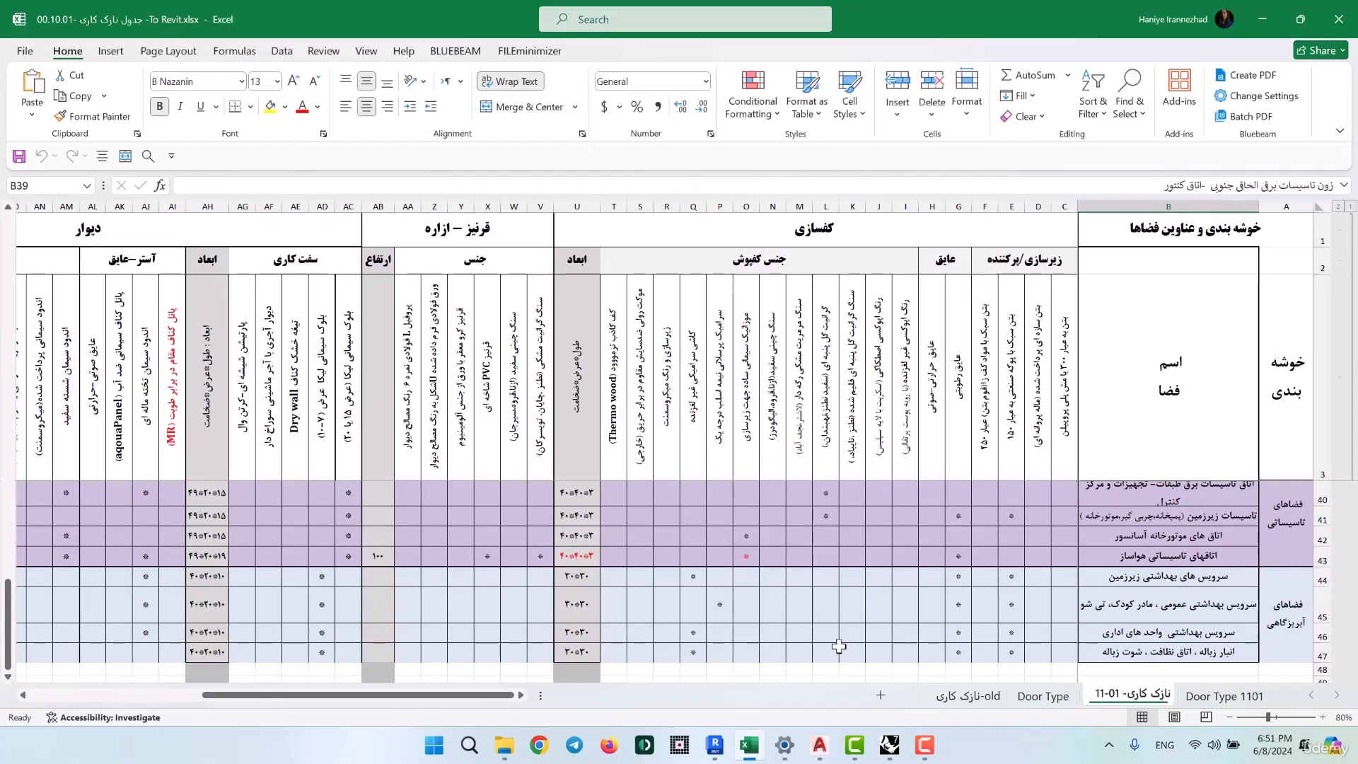
left_click(1263, 20)
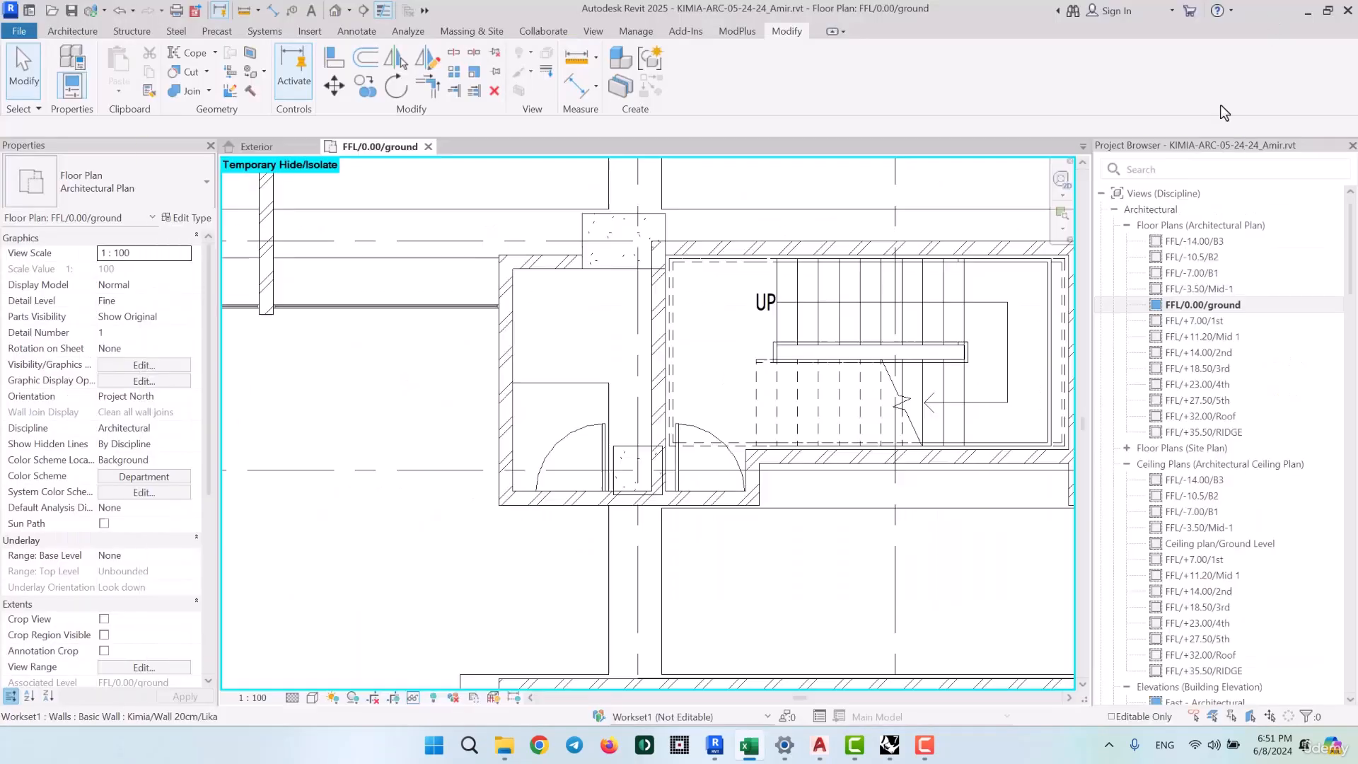
Open the layer structure of the Kimia/Stone 120*60*2cm/Reception floor type from the floor south of grid 4
scroll(750, 559, "down", 6)
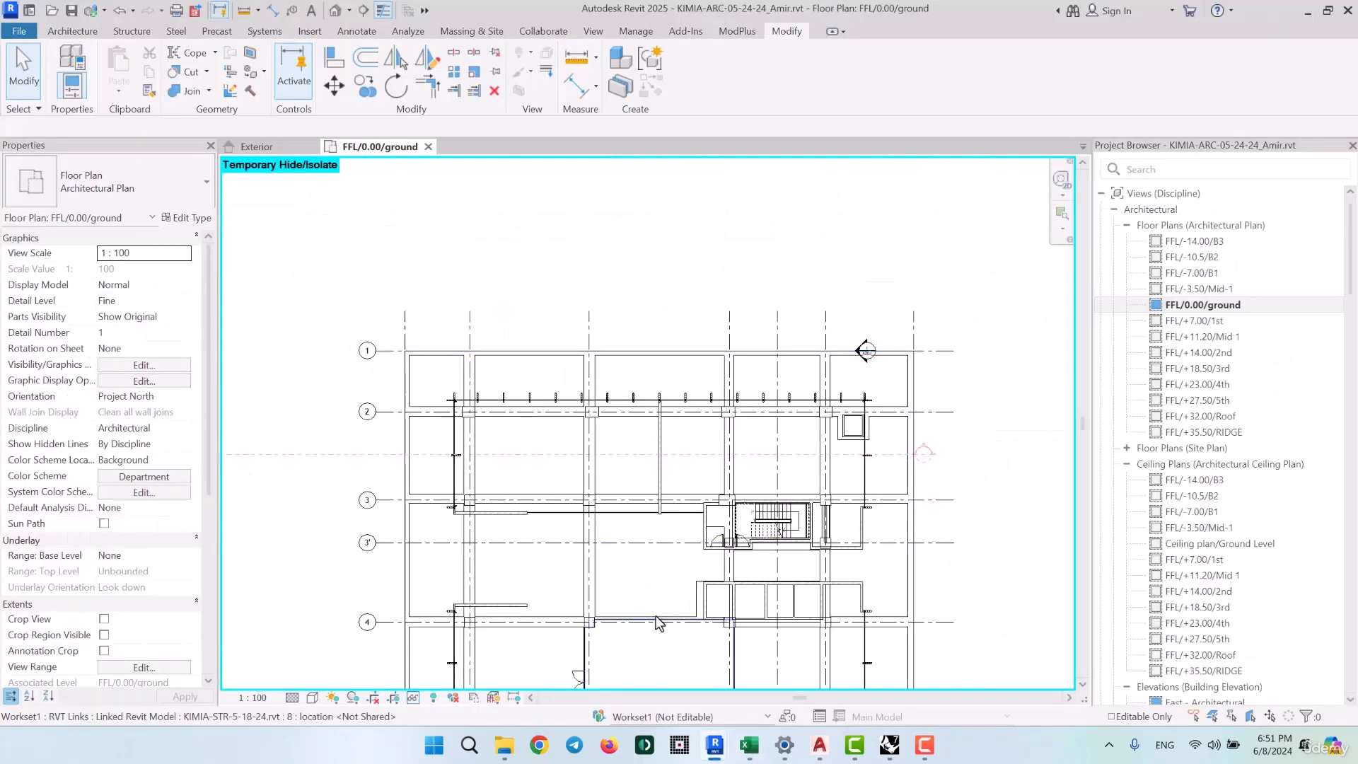
middle_click_drag(683, 476, 691, 366)
middle_click_drag(656, 582, 656, 443)
left_click(655, 443)
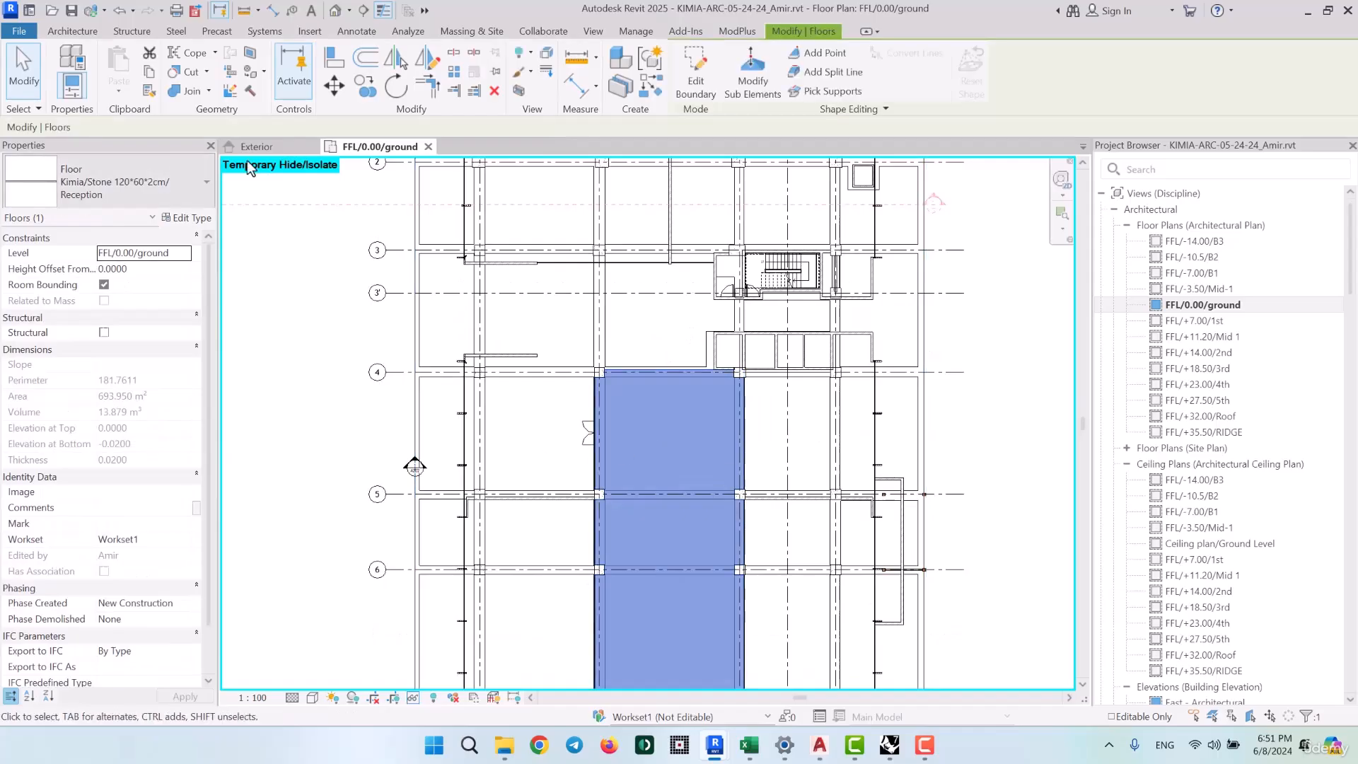
left_click(186, 217)
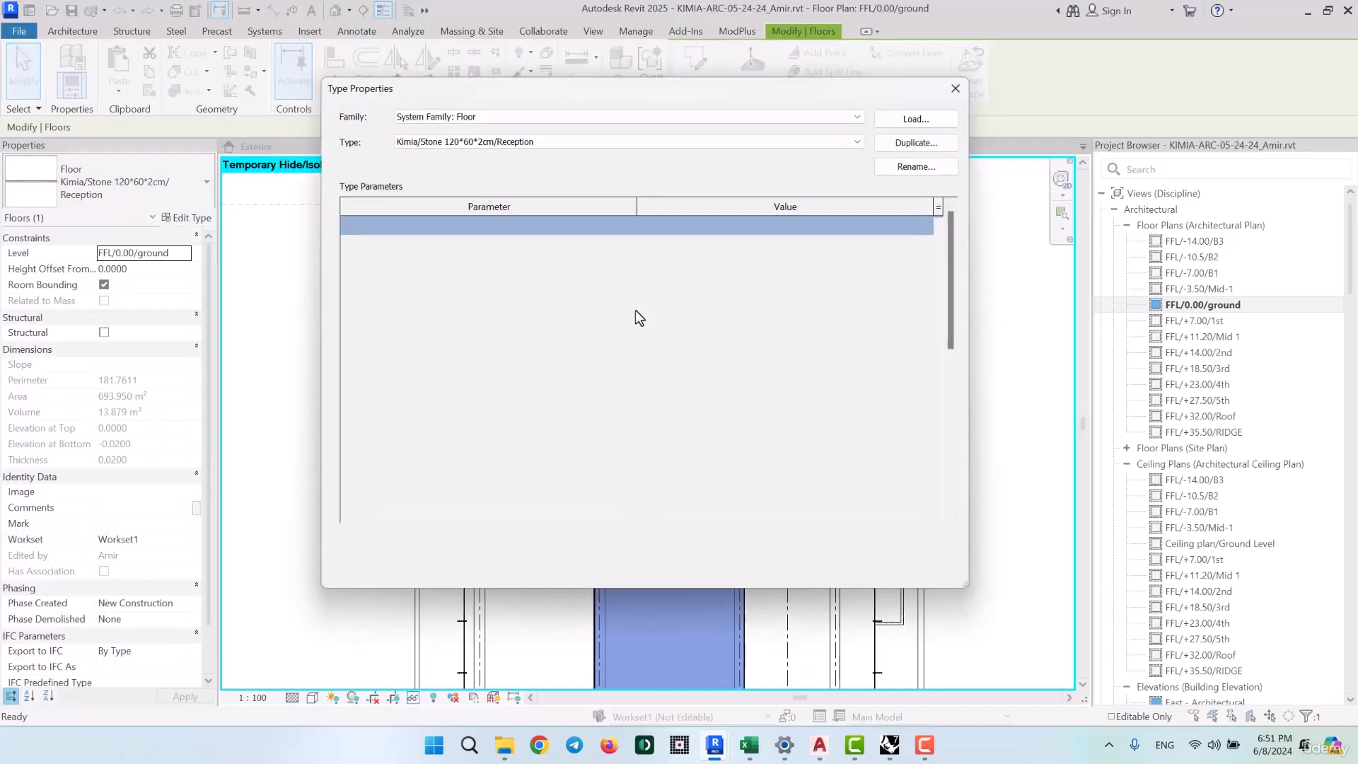
left_click(745, 244)
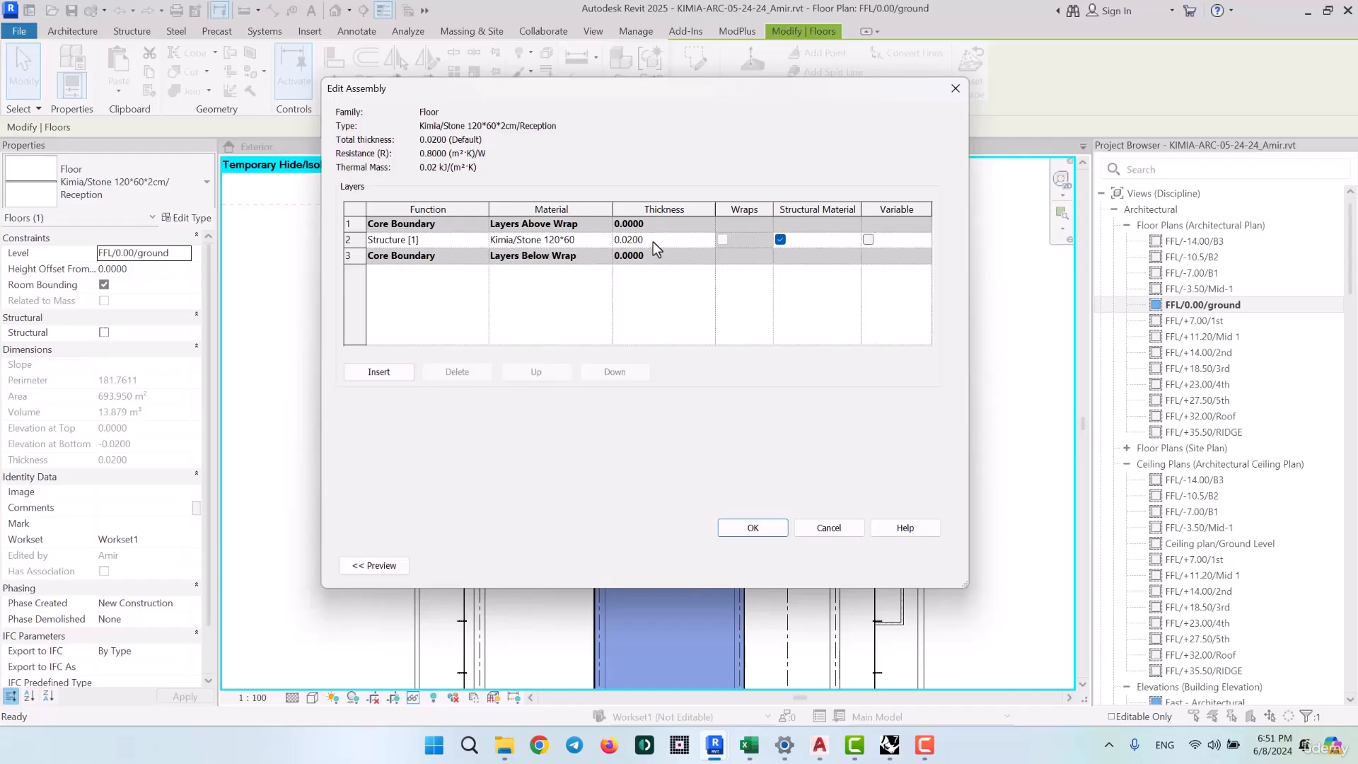
Insert two layers beneath the stone layer inside the core boundary and set the upper one's thickness to 0.03
left_click(386, 373)
left_click(386, 372)
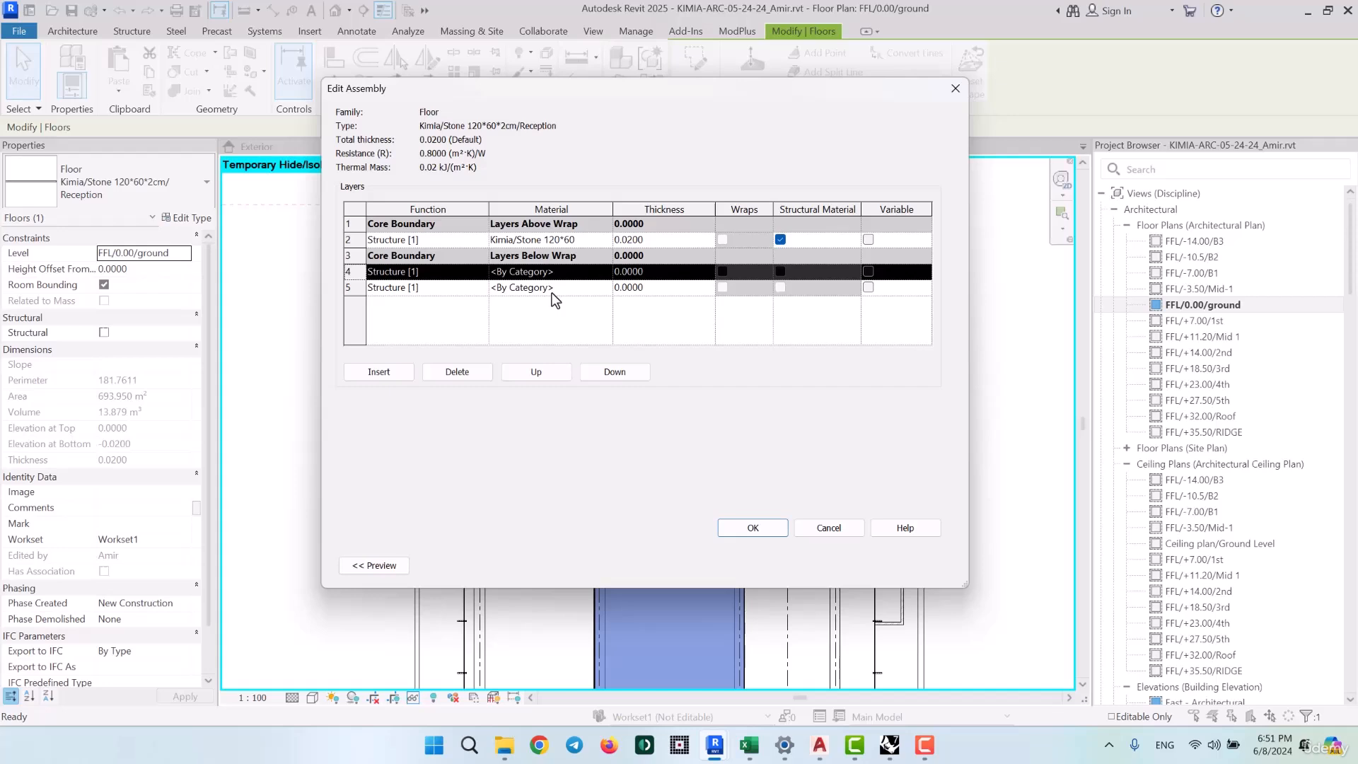
left_click(532, 371)
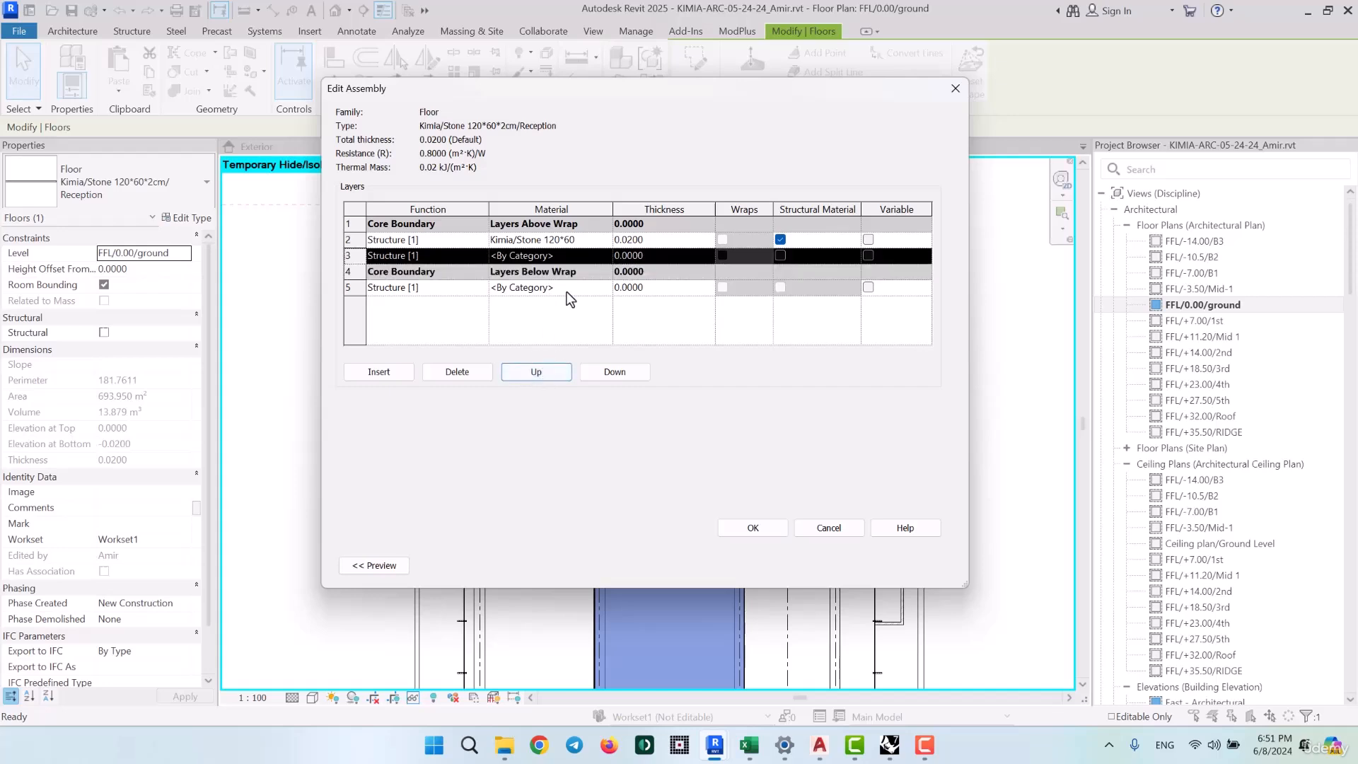
left_click(566, 289)
left_click(537, 371)
left_click(650, 256)
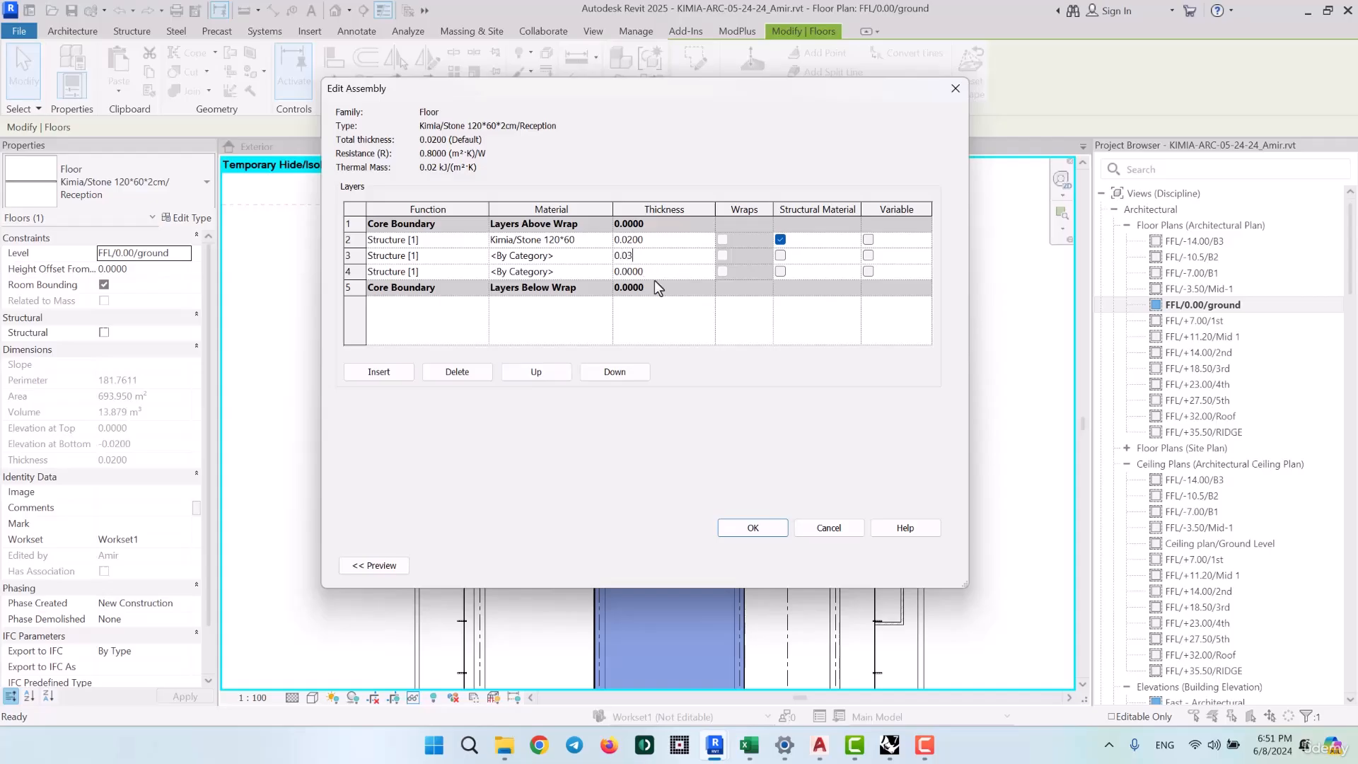
type("0.03")
Set the stone layer's function to Finish 1 [4] and the lowest structure layer's thickness to 0.05
left_click(478, 241)
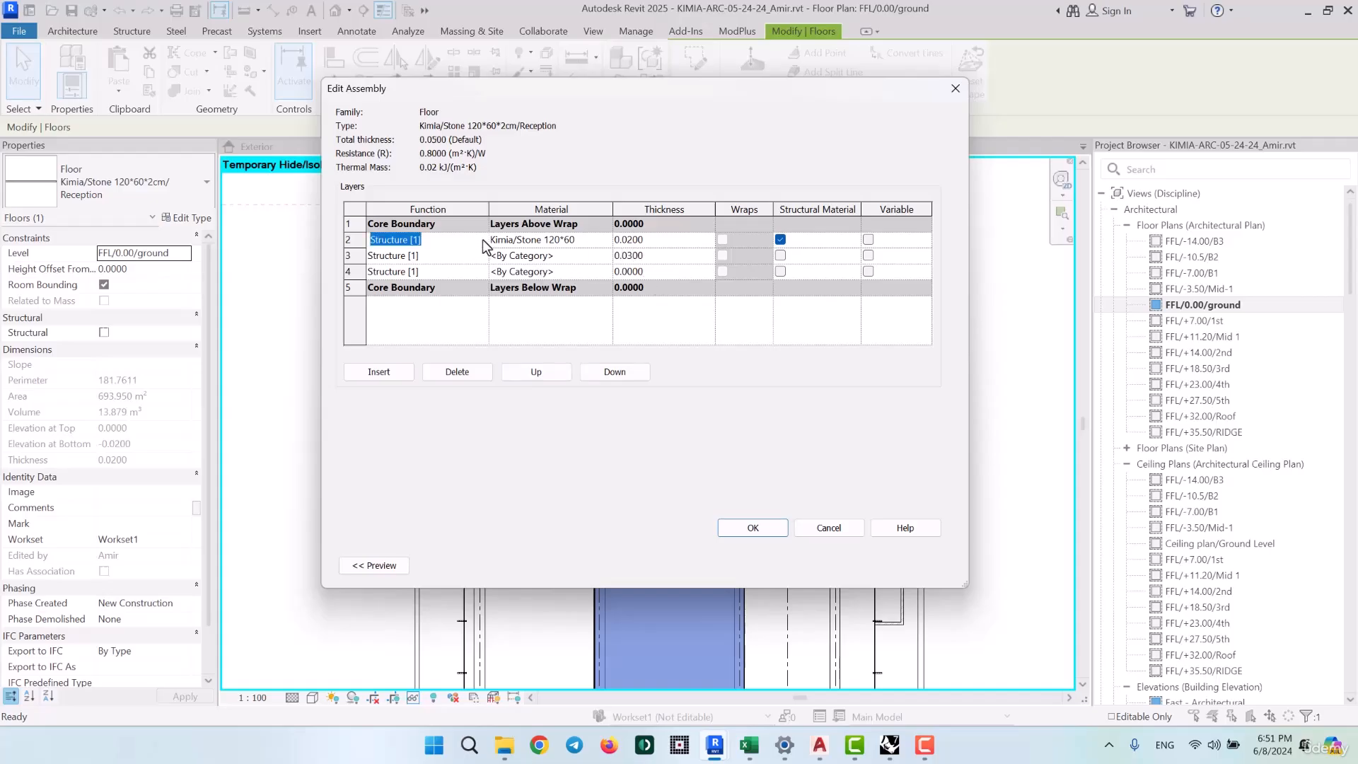
left_click(482, 241)
left_click(409, 296)
left_click(658, 271)
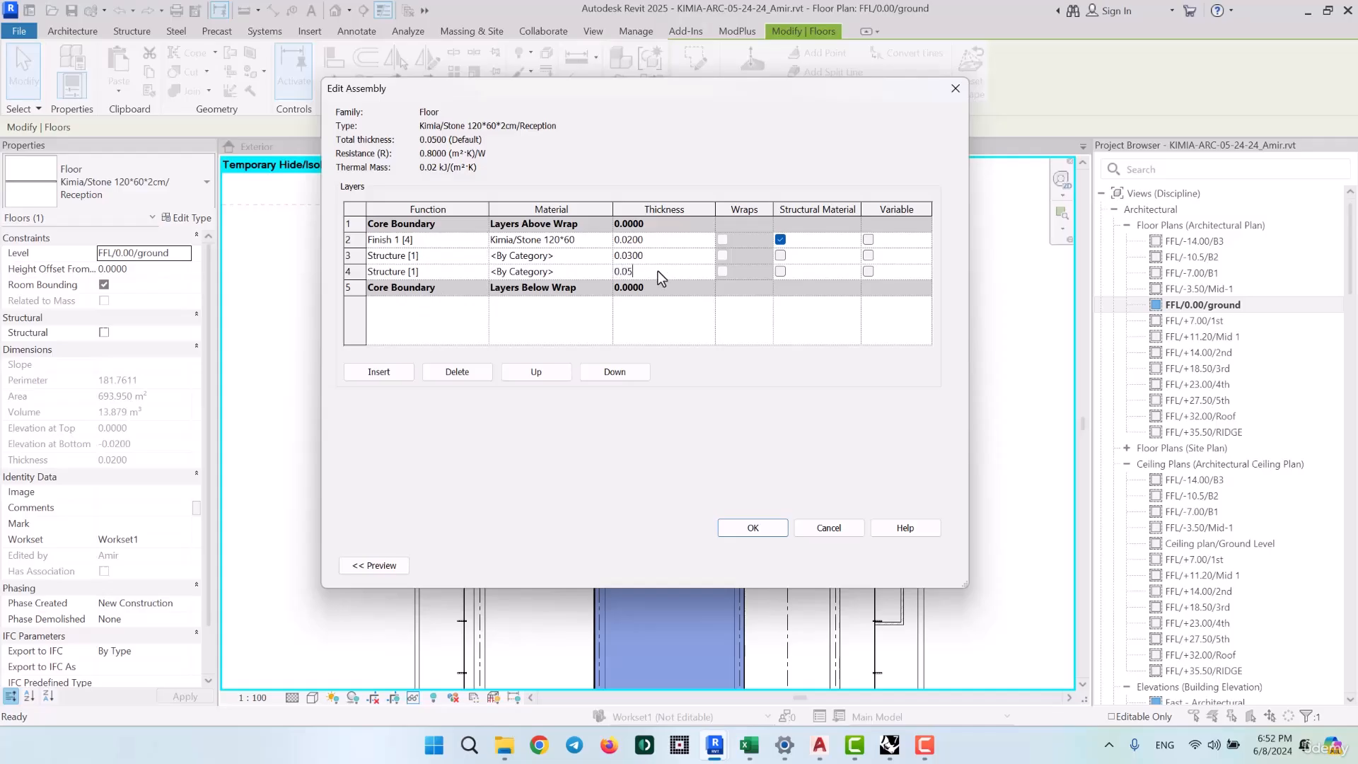
type("0.05")
For the 0.05 layer's material, duplicate Kimia/Stone 120*60 and rename the copy Kimia/Concrere
left_click(587, 272)
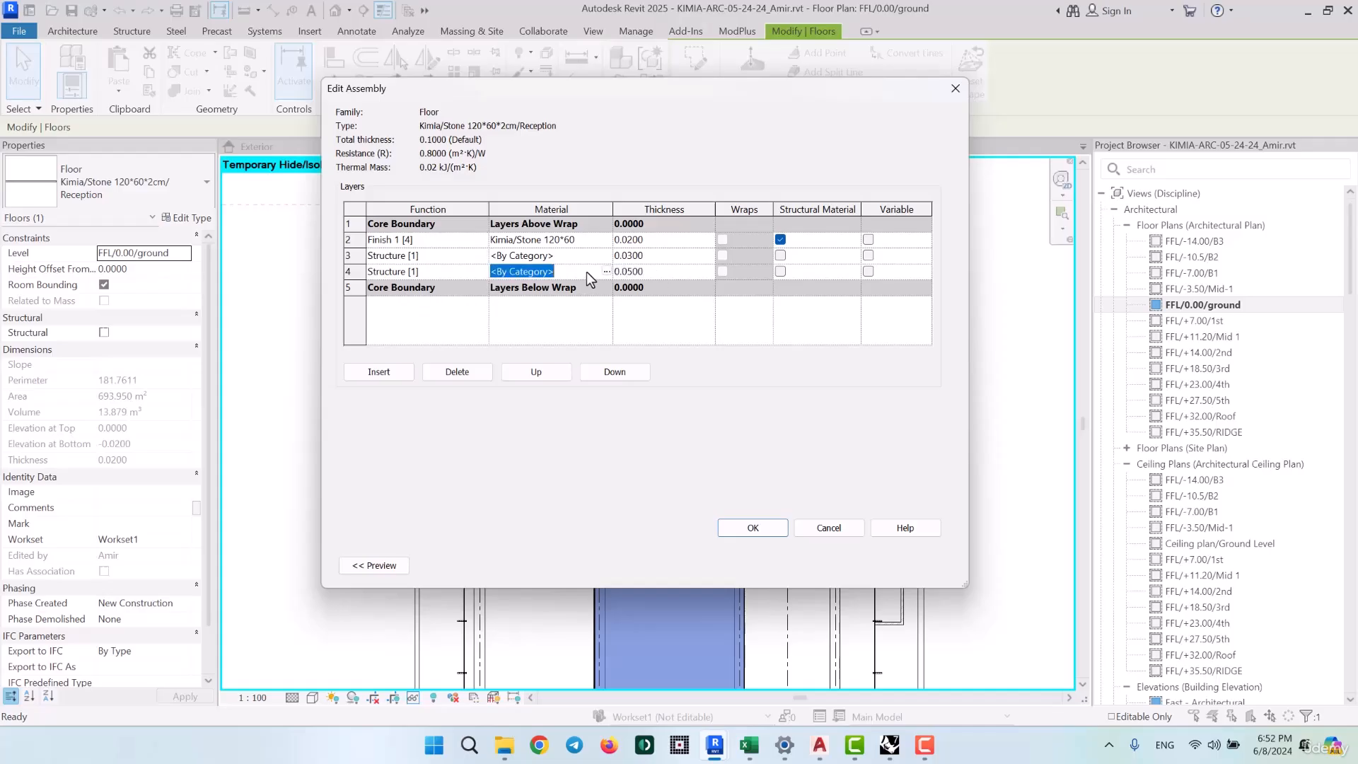
left_click(607, 272)
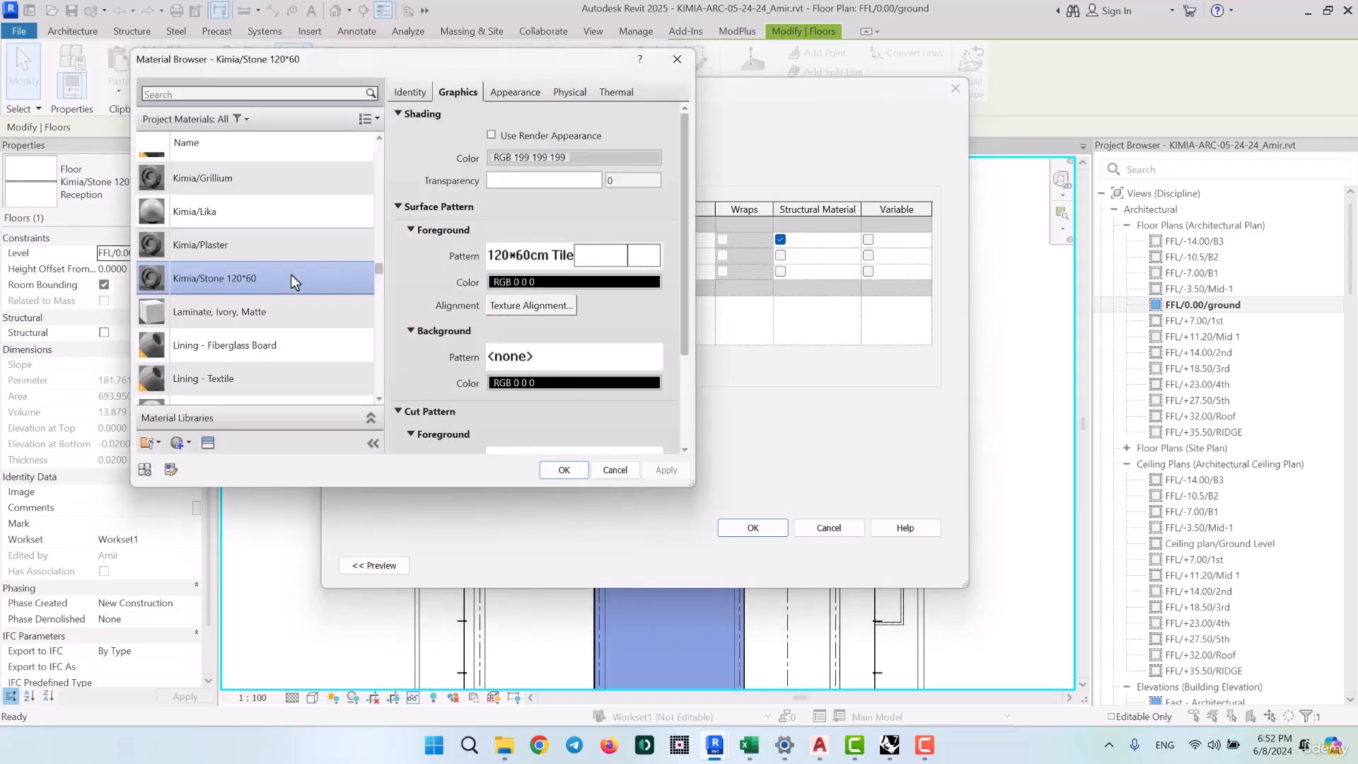
right_click(291, 276)
left_click(327, 300)
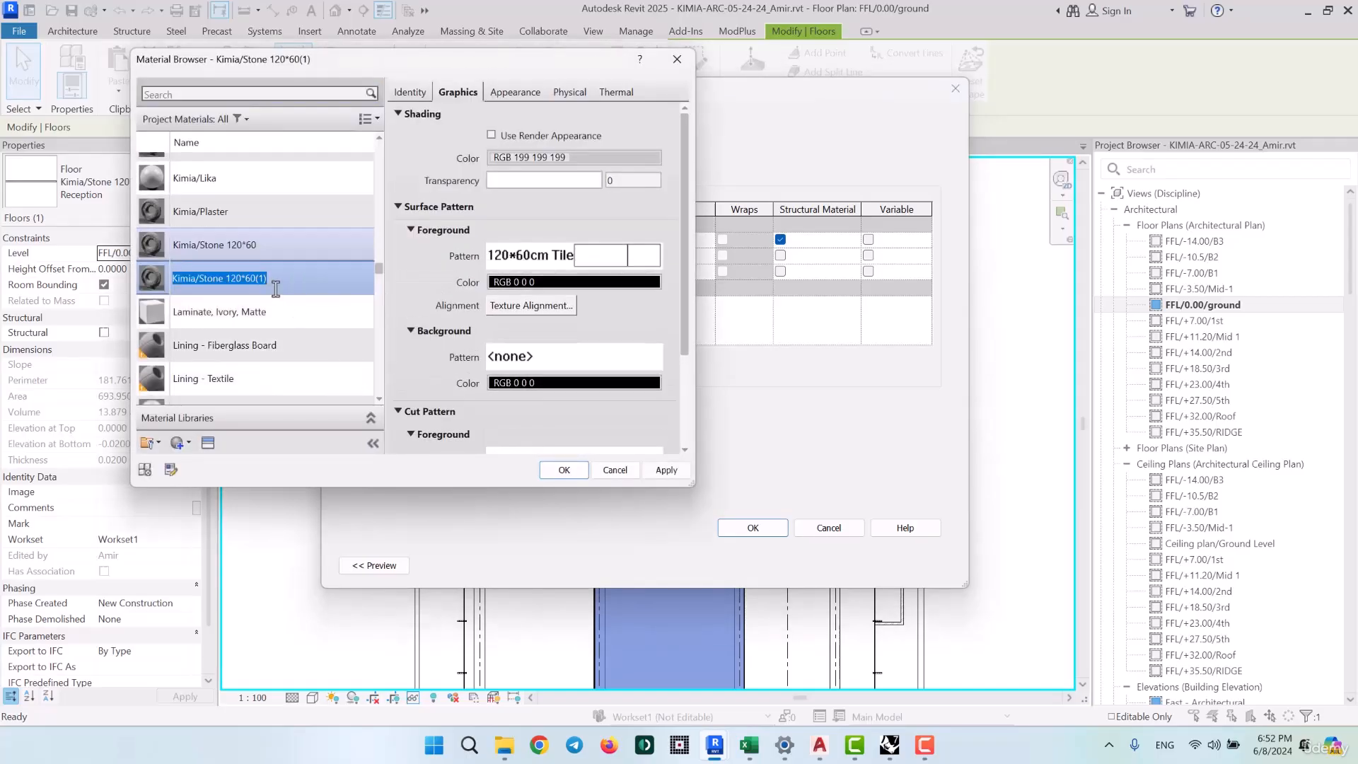
left_click(276, 289)
left_click_drag(279, 277, 203, 284)
type("Concrere")
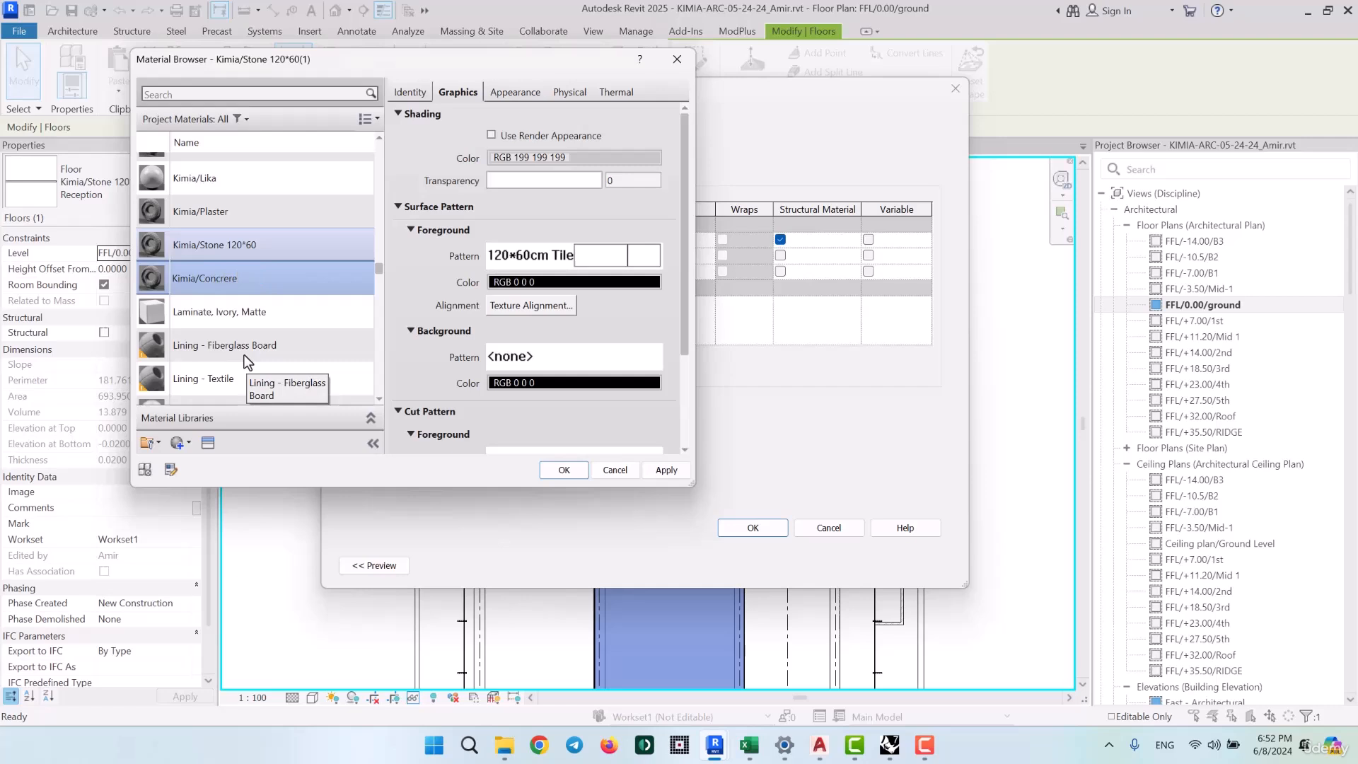
key("Return")
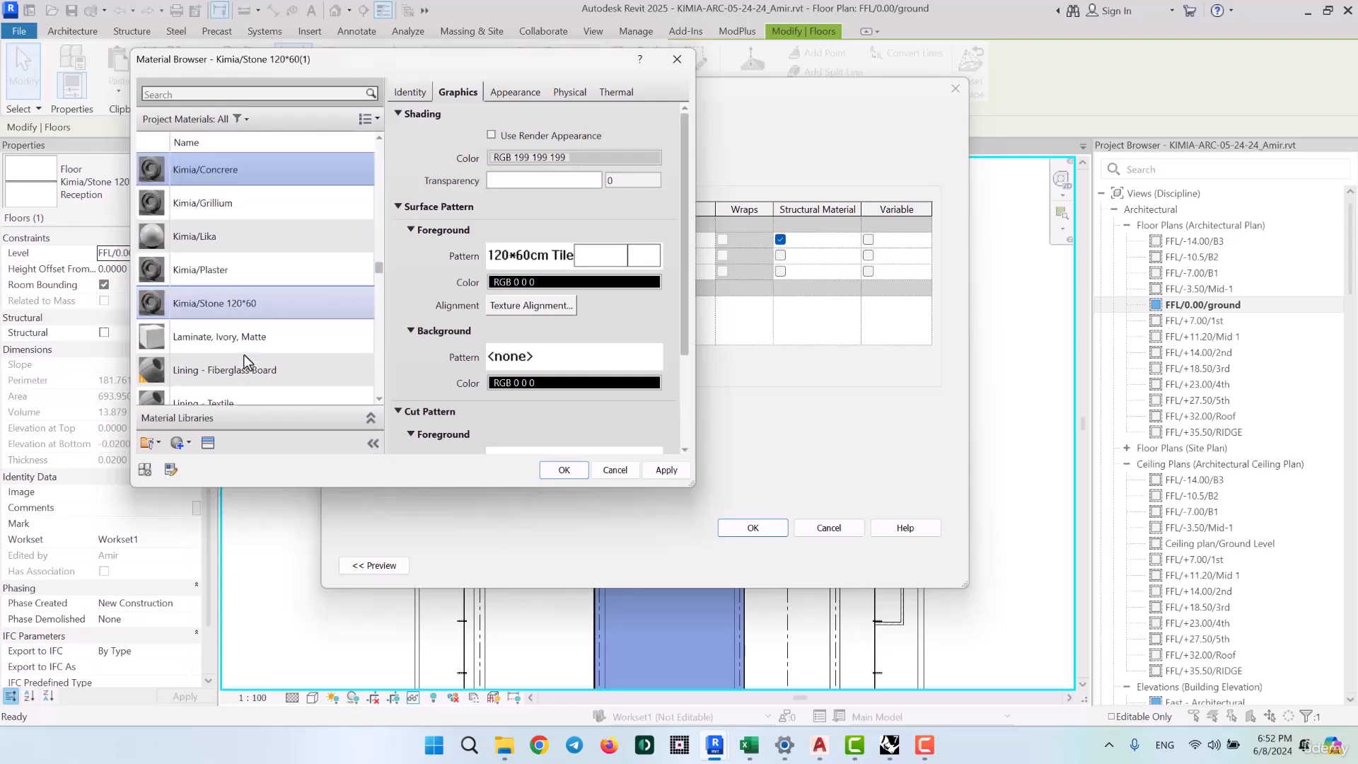
Remove the Kimia/Concrere material's foreground surface pattern, set its shading colour to RGB 138-138-138, and assign it to the 0.05 layer
left_click(600, 245)
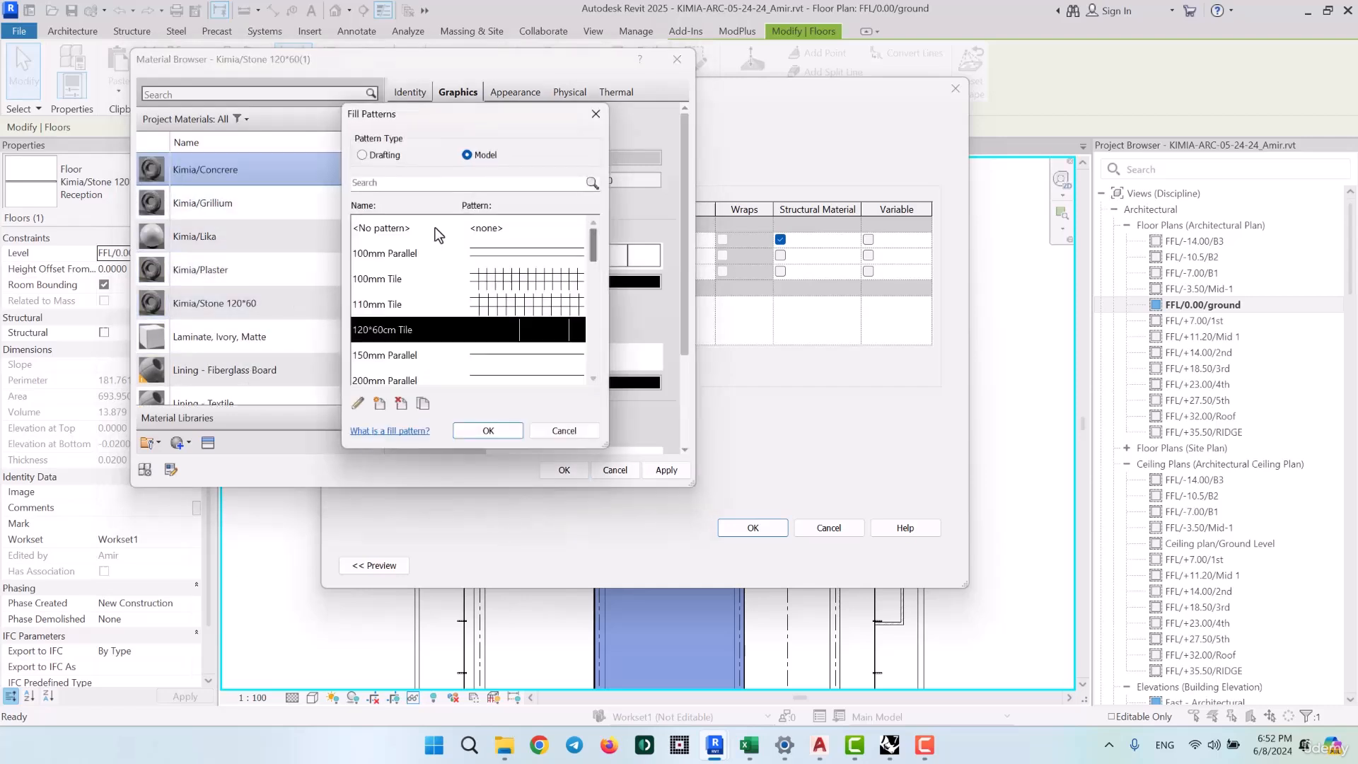
left_click(443, 227)
left_click(488, 431)
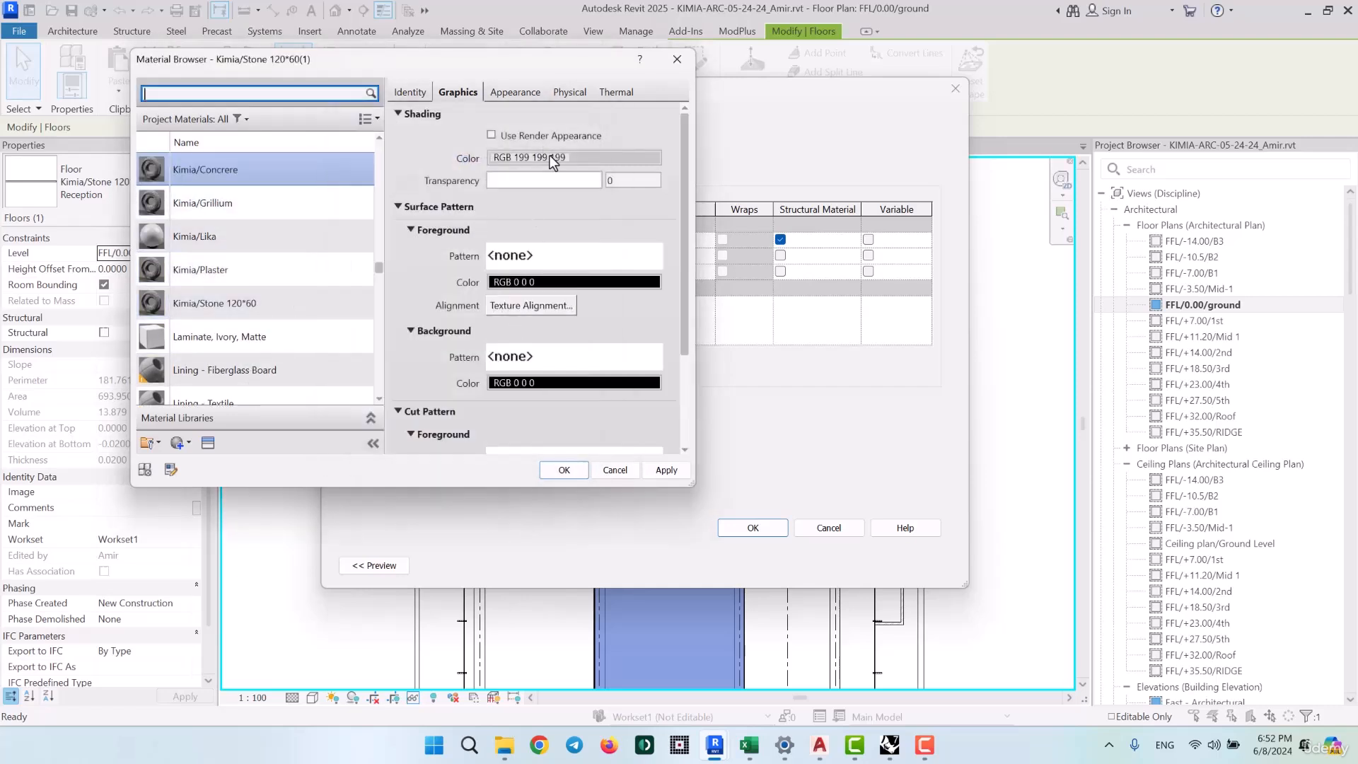
left_click(550, 159)
left_click_drag(583, 205, 588, 222)
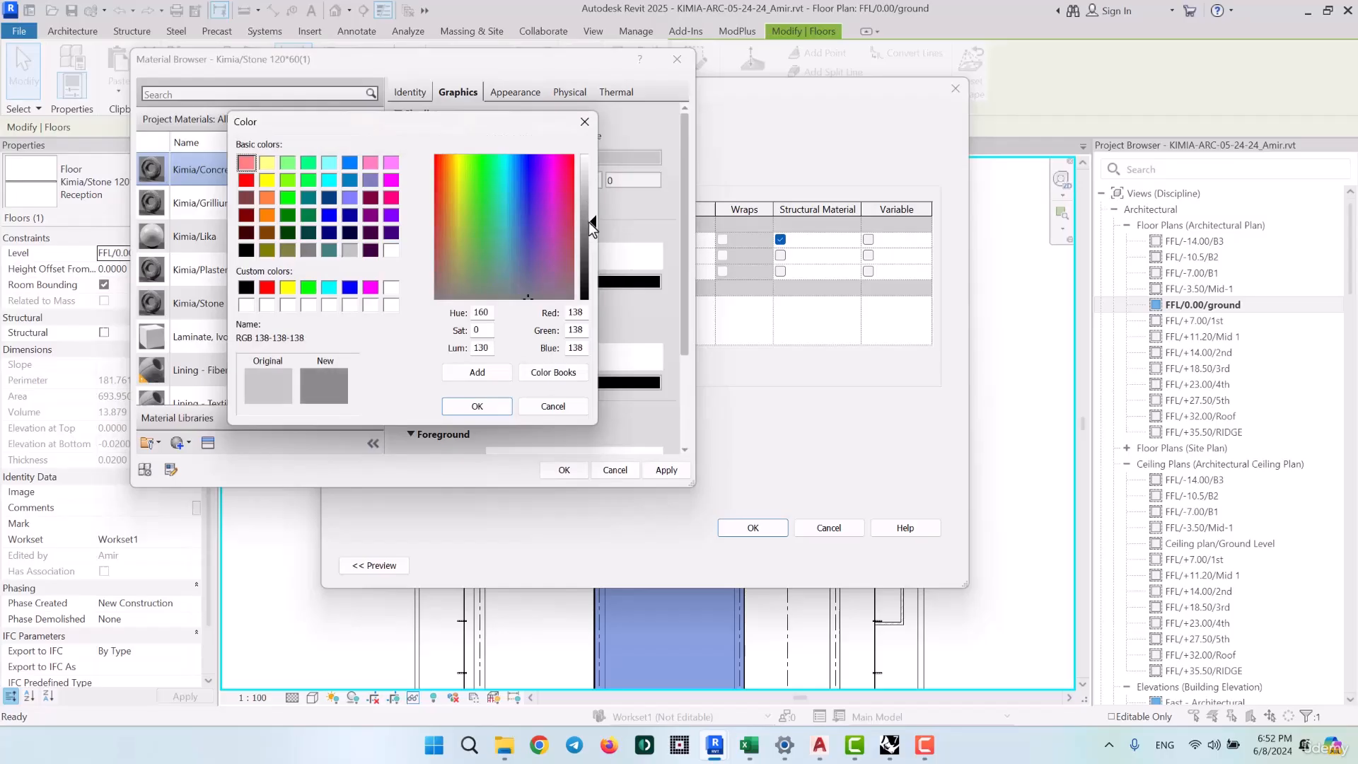
left_click(478, 406)
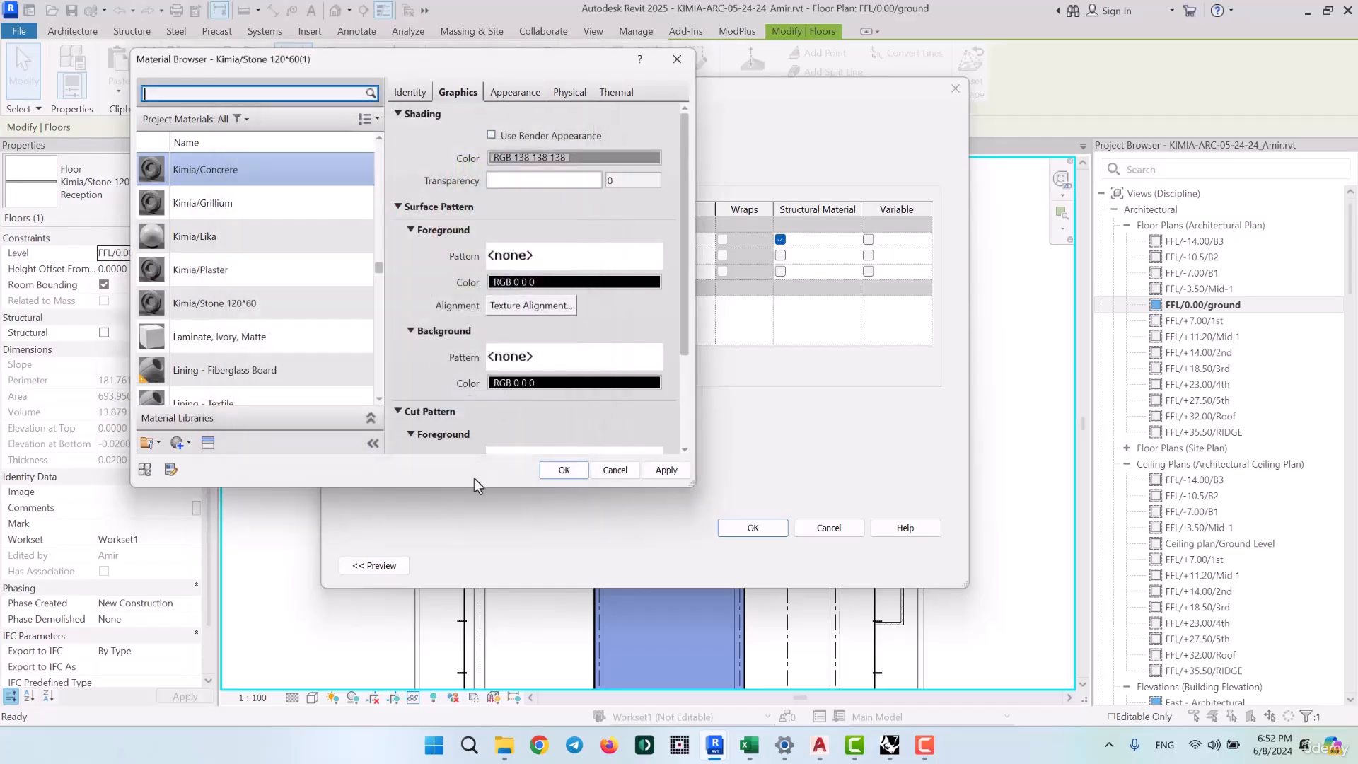
left_click(564, 470)
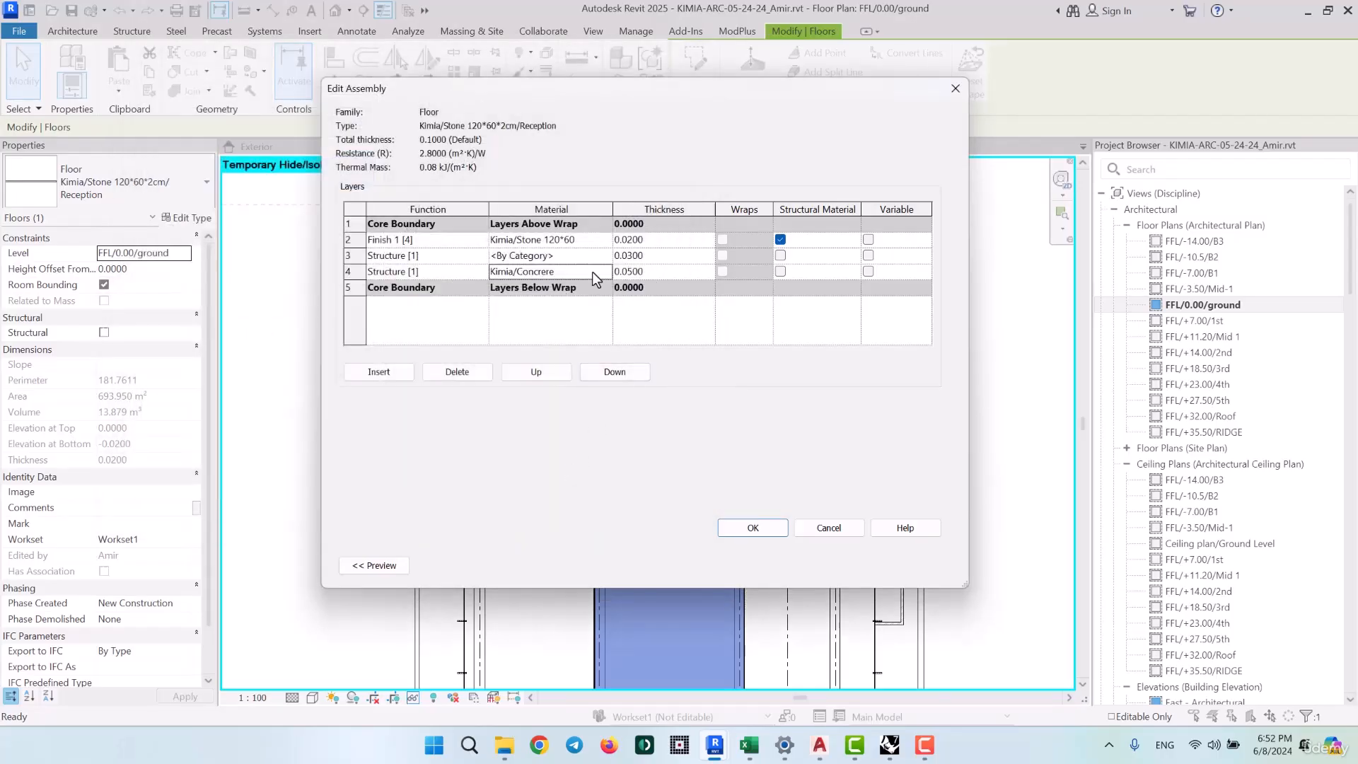
For the 0.03 layer's material, duplicate Kimia/Concrere as Kimia/Cement, assign it, and accept the floor type's layer structure
left_click(607, 257)
left_click(607, 254)
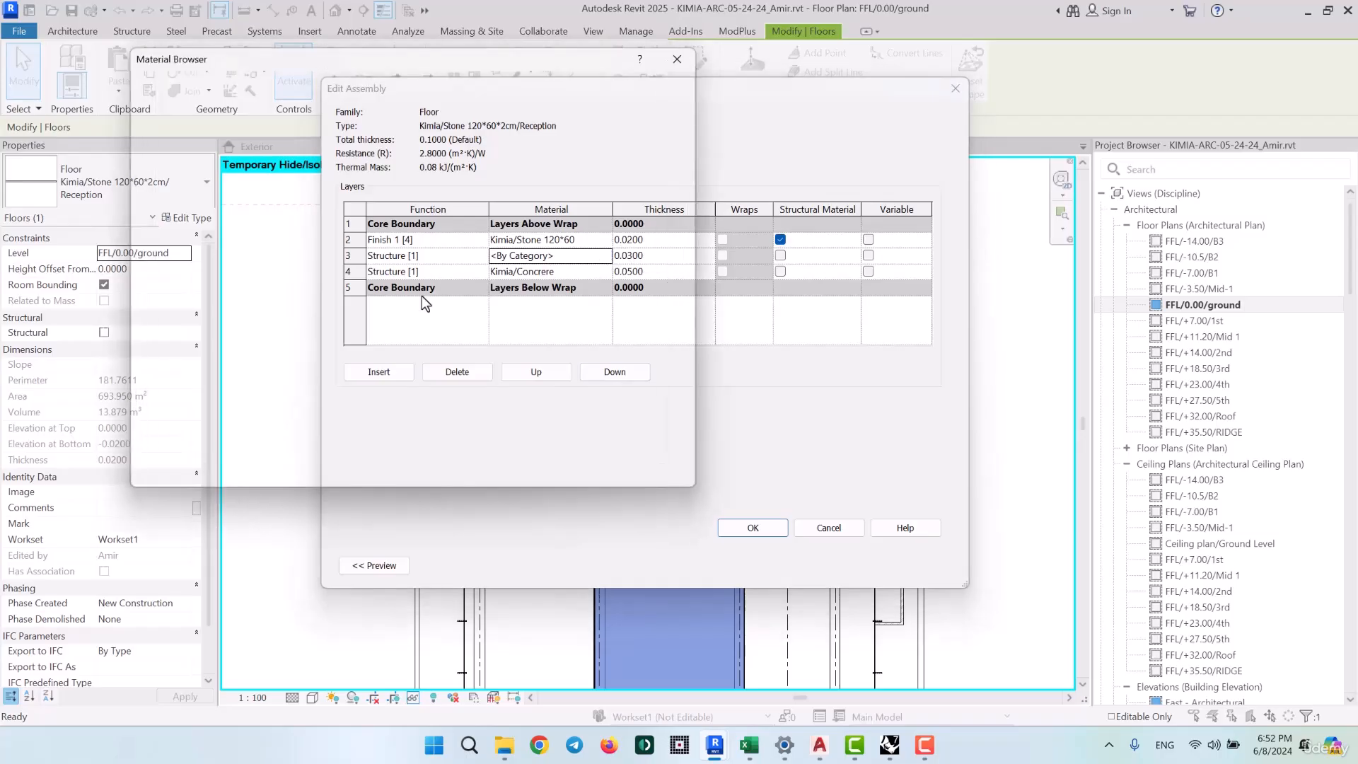
right_click(233, 283)
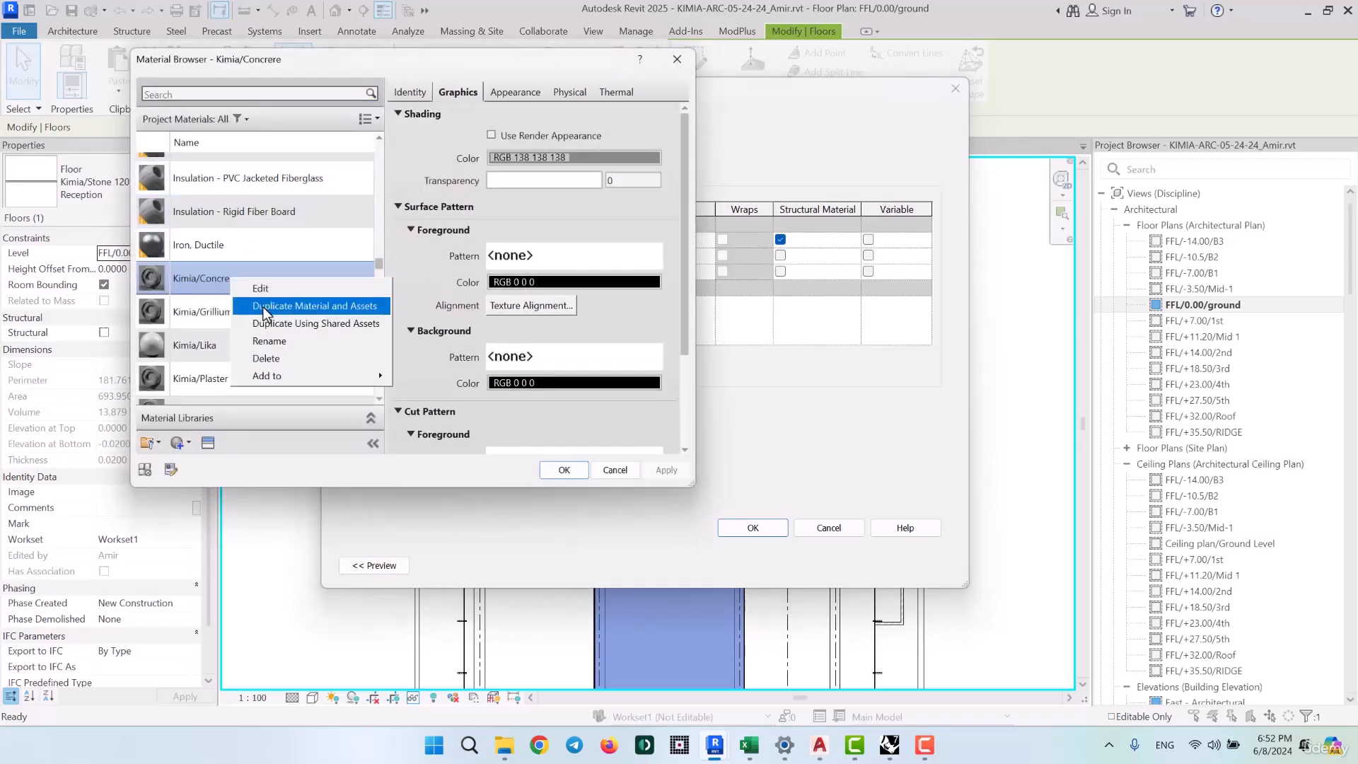
left_click(268, 304)
left_click_drag(261, 279, 208, 288)
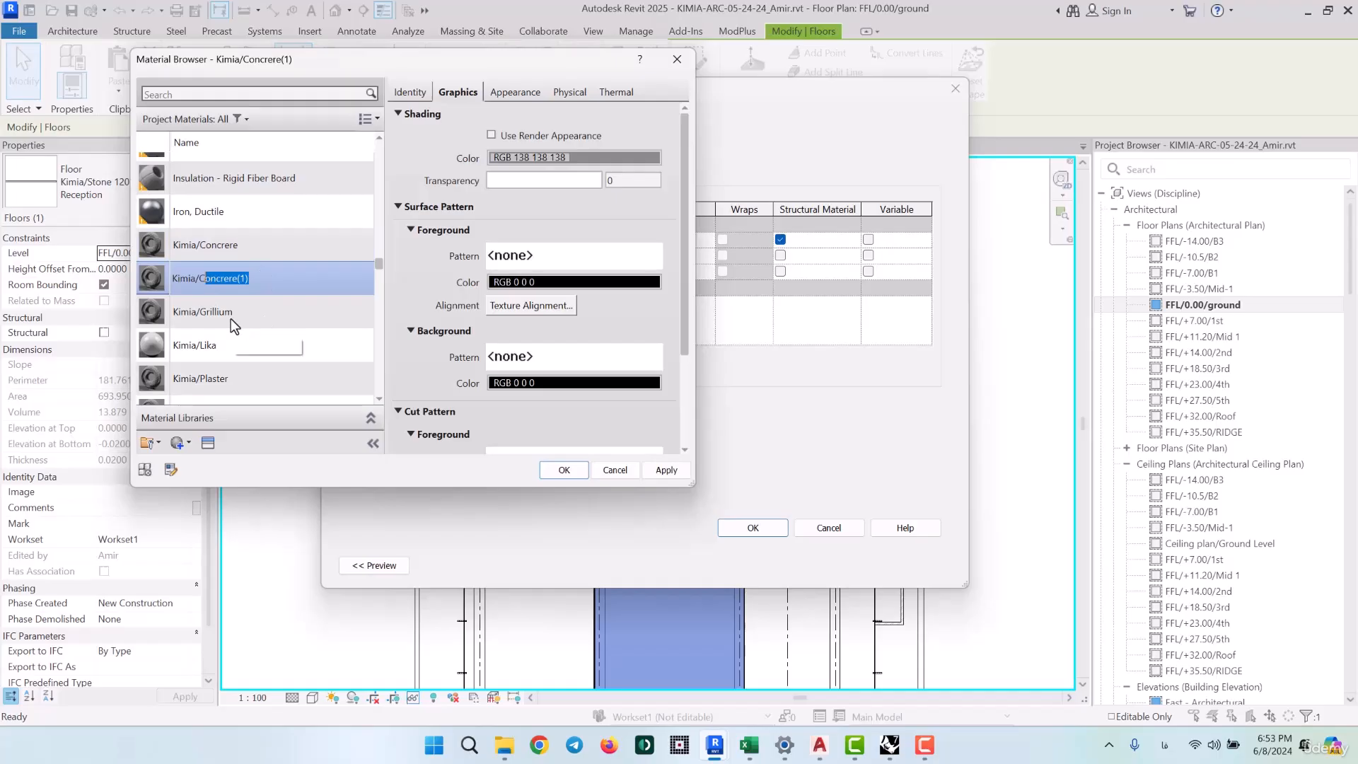
type("ement")
key("Return")
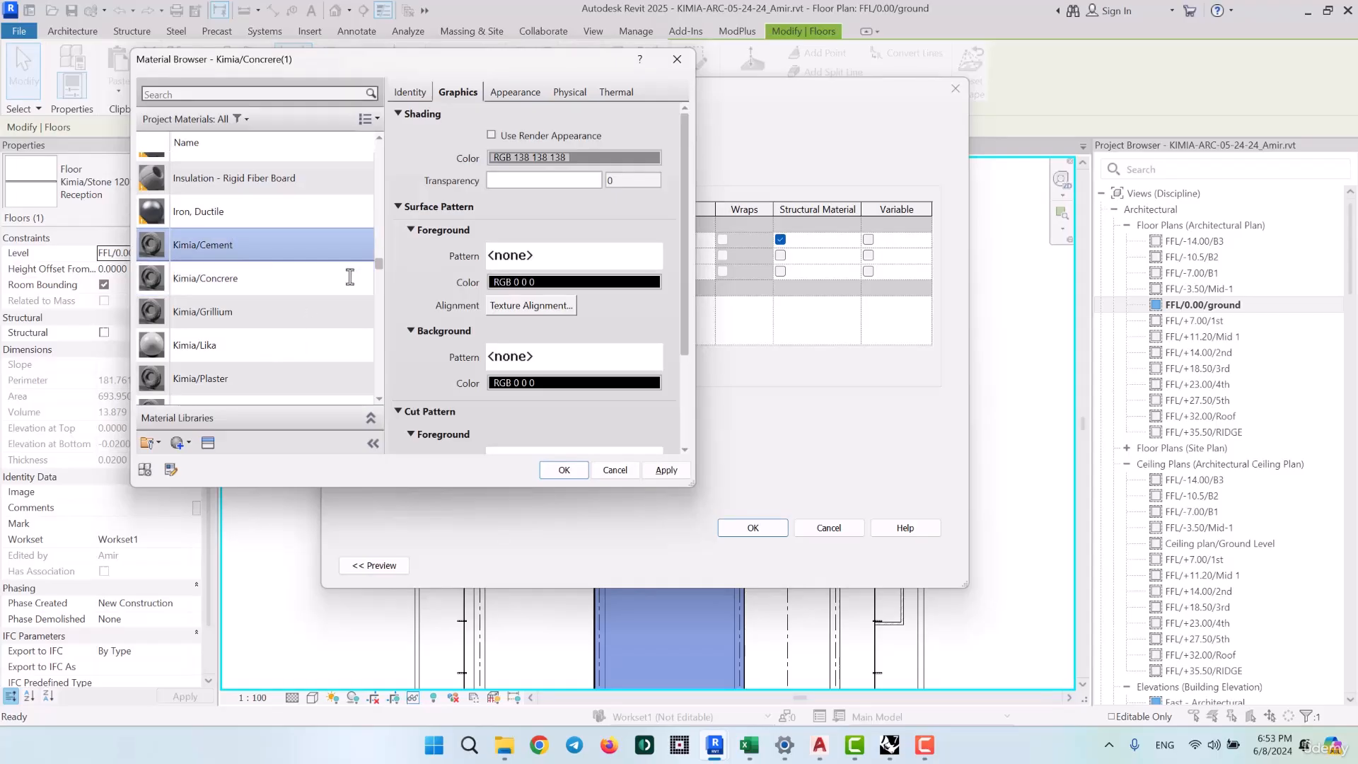
left_click(545, 472)
left_click(753, 528)
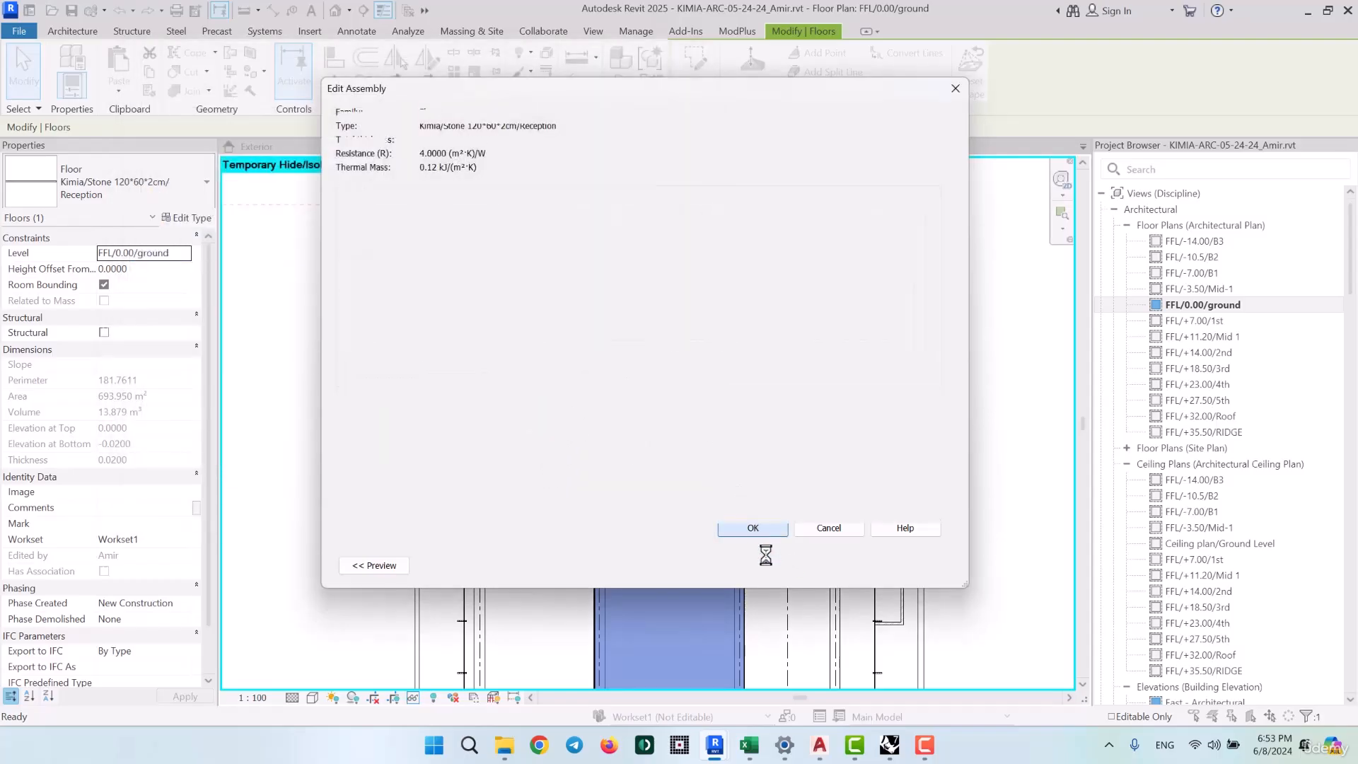
left_click(769, 564)
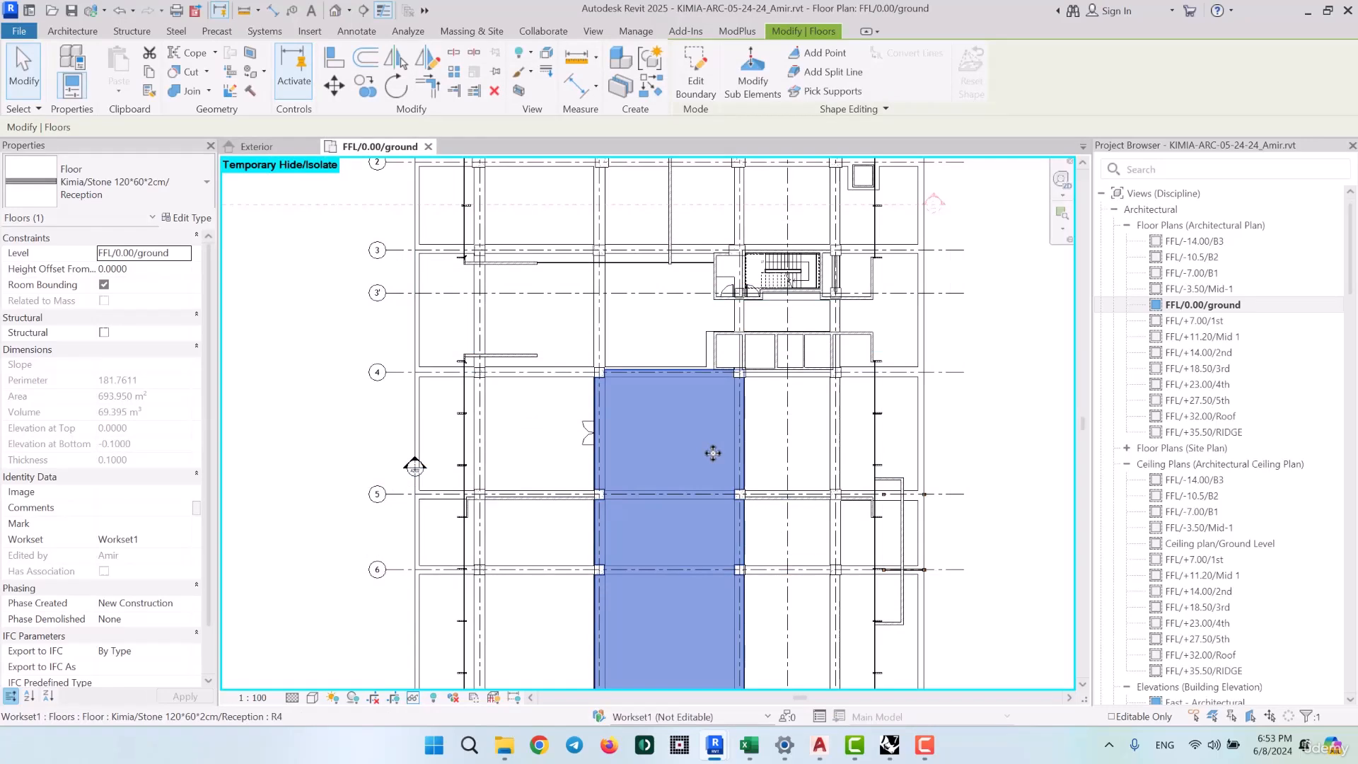
scroll(733, 351, "up", 3)
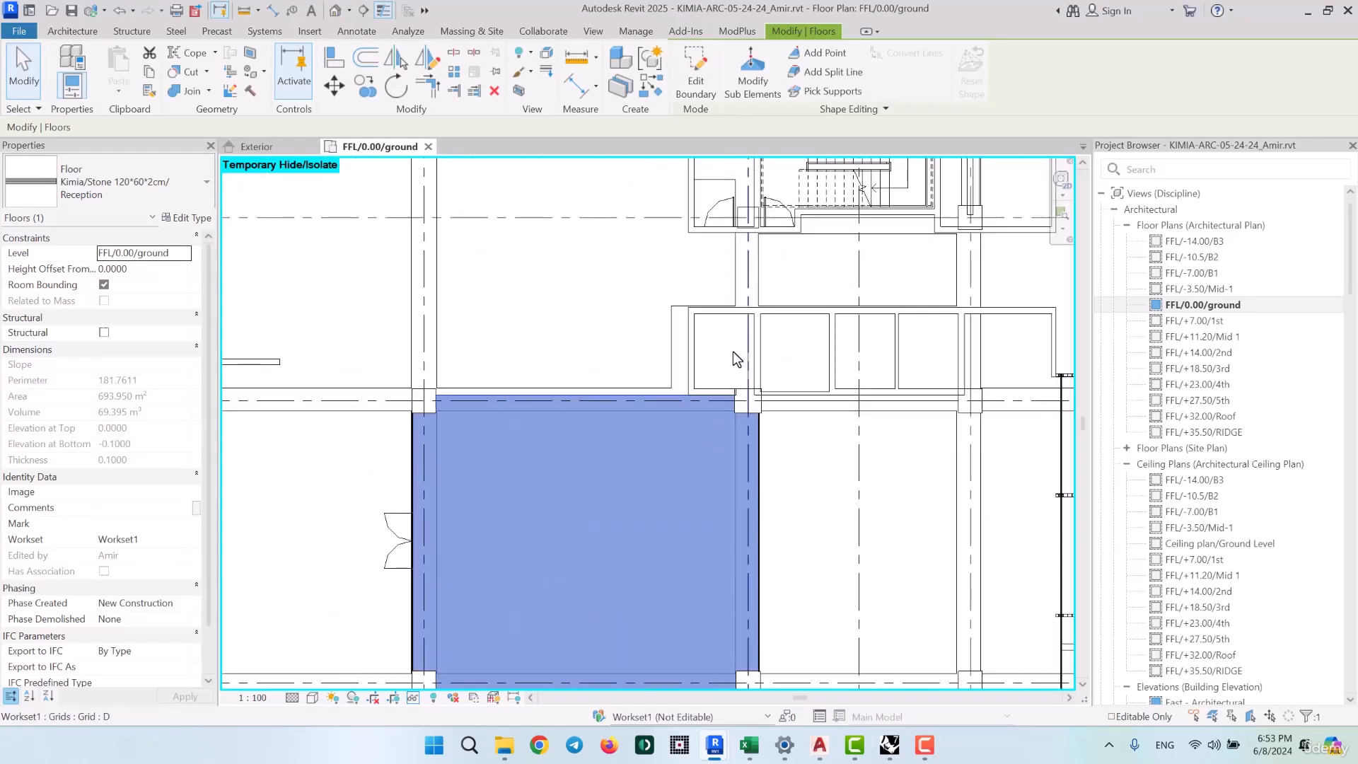
scroll(733, 351, "up", 2)
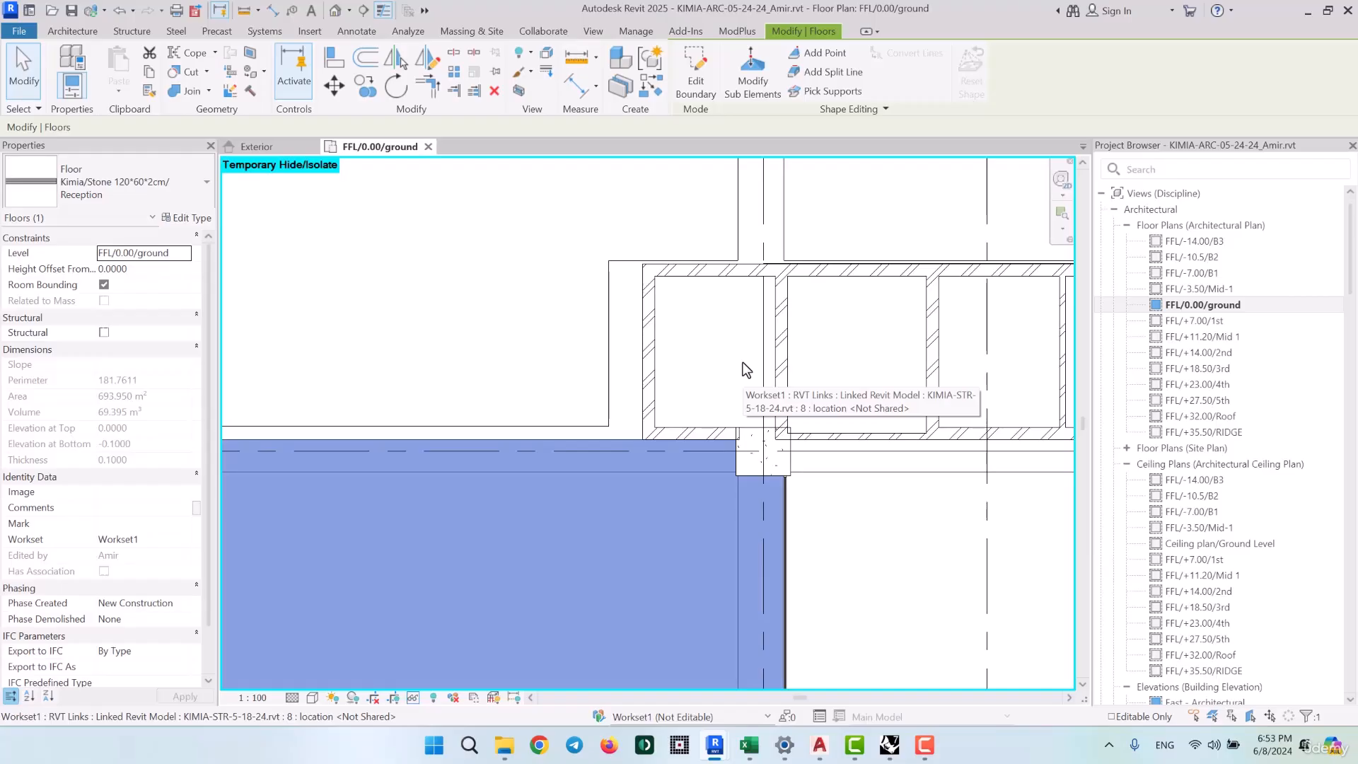
scroll(754, 423, "down", 3)
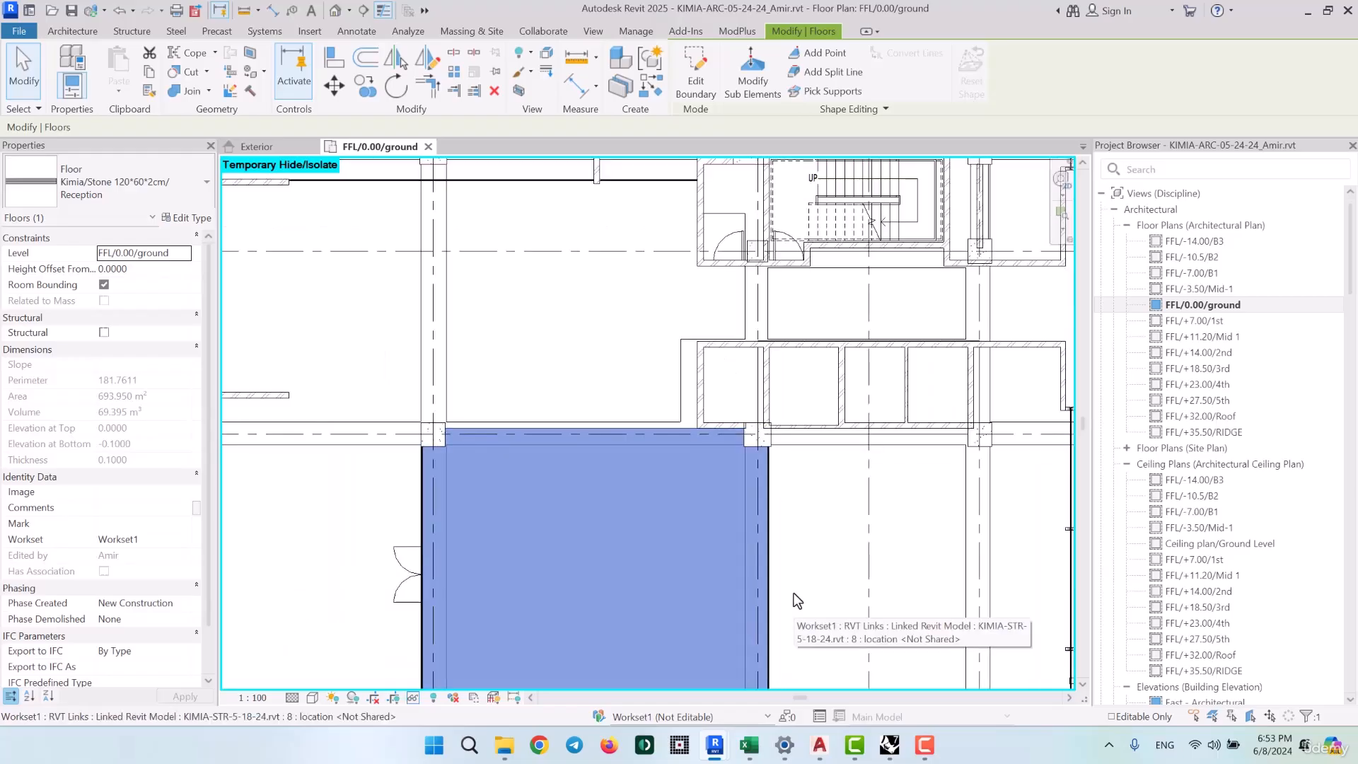
Switch to the DETAILS Kimai-00-12-08 drawing in AutoCAD and examine the corridor floor layers and thicknesses in DET.13
left_click(823, 748)
left_click(244, 658)
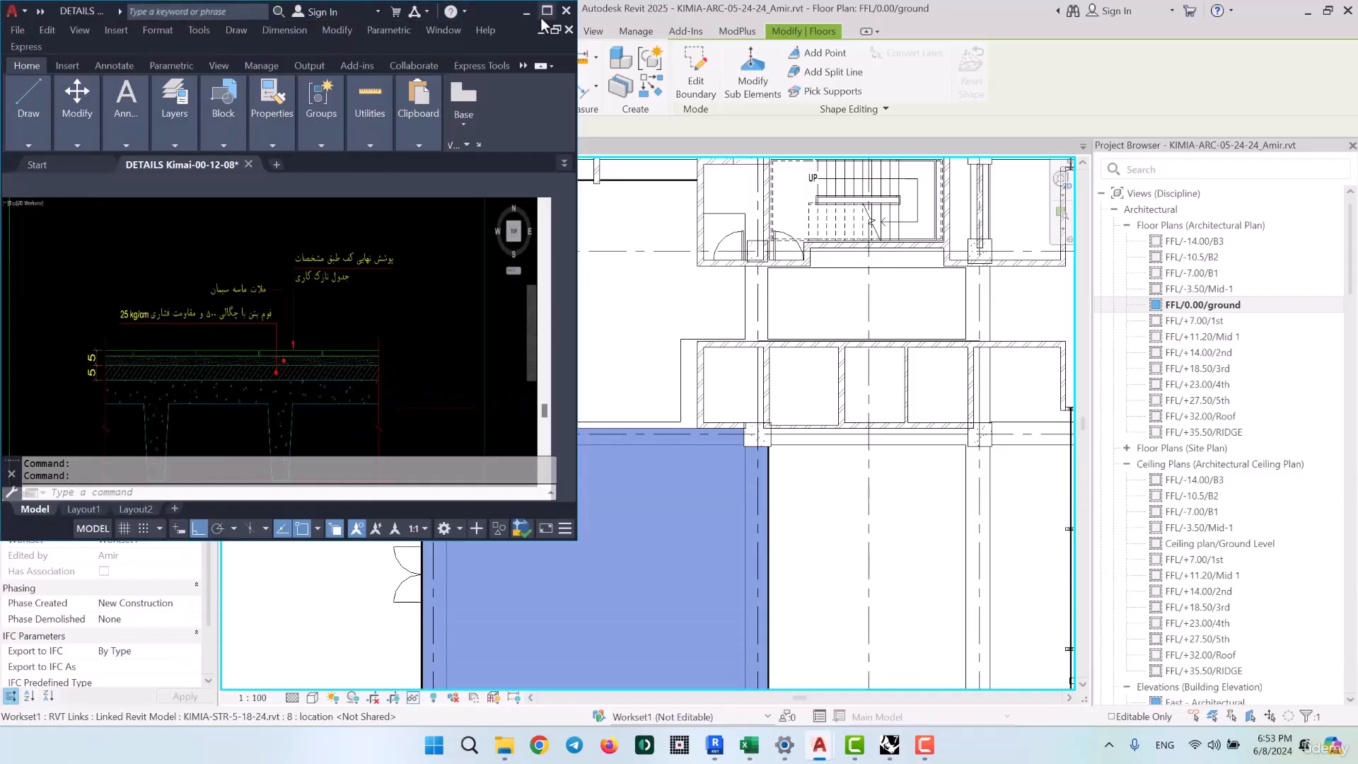
left_click(544, 14)
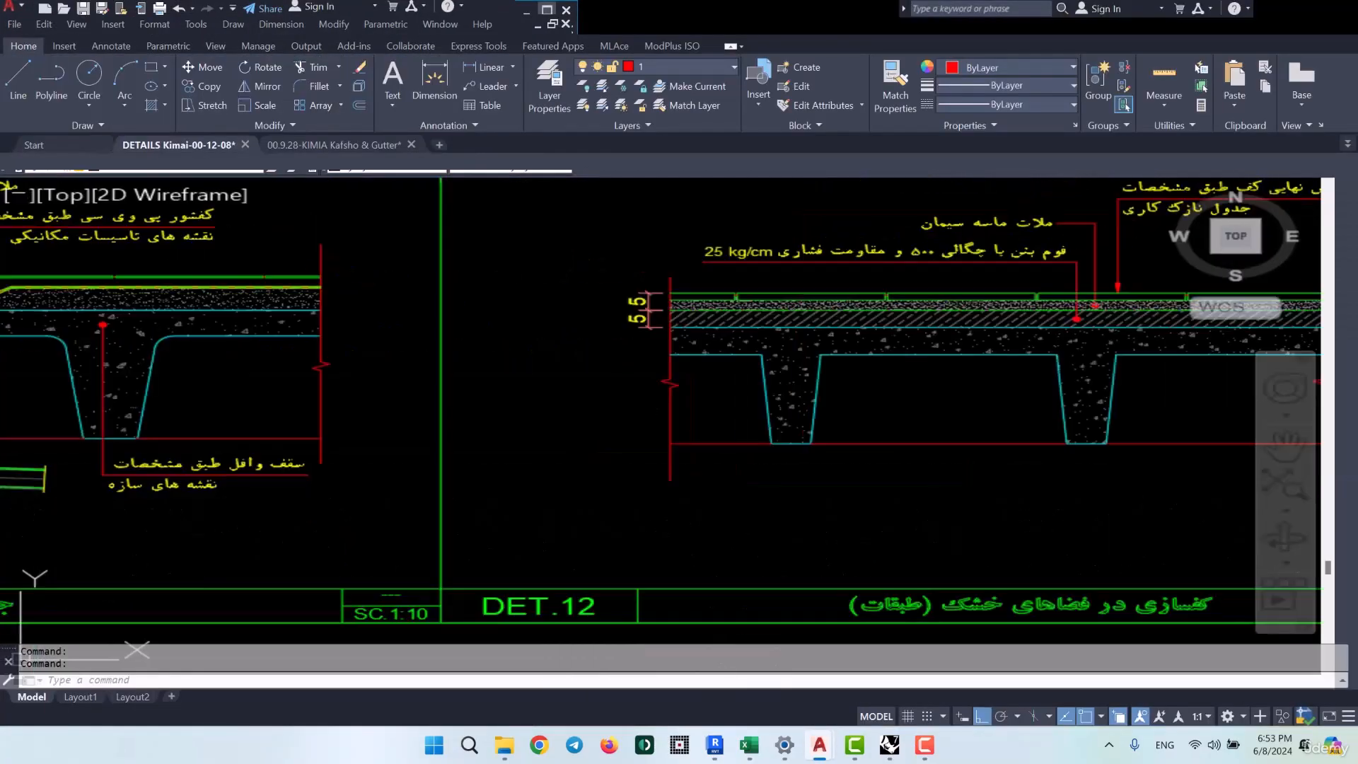
scroll(647, 396, "down", 3)
middle_click_drag(859, 431, 733, 429)
scroll(733, 429, "up", 3)
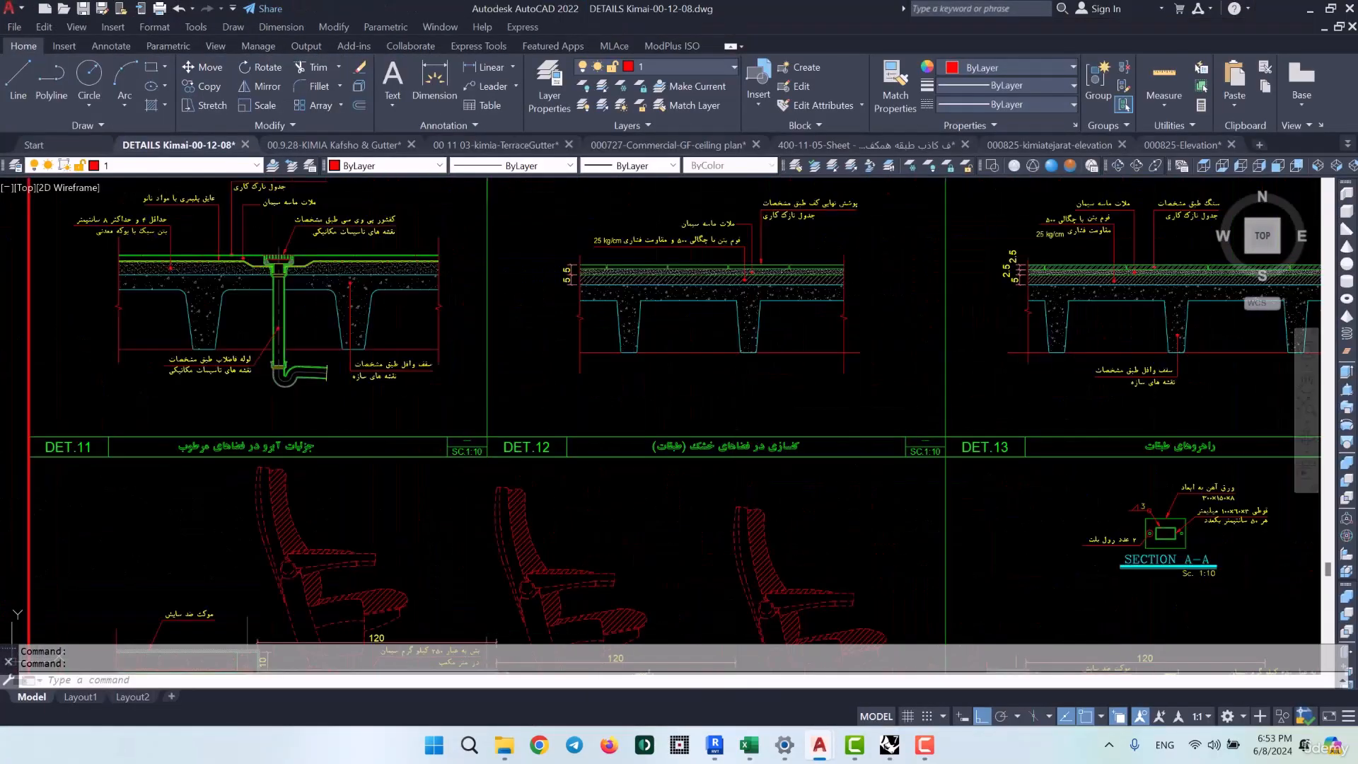
middle_click_drag(1077, 383, 637, 440)
scroll(807, 380, "up", 4)
scroll(807, 380, "down", 2)
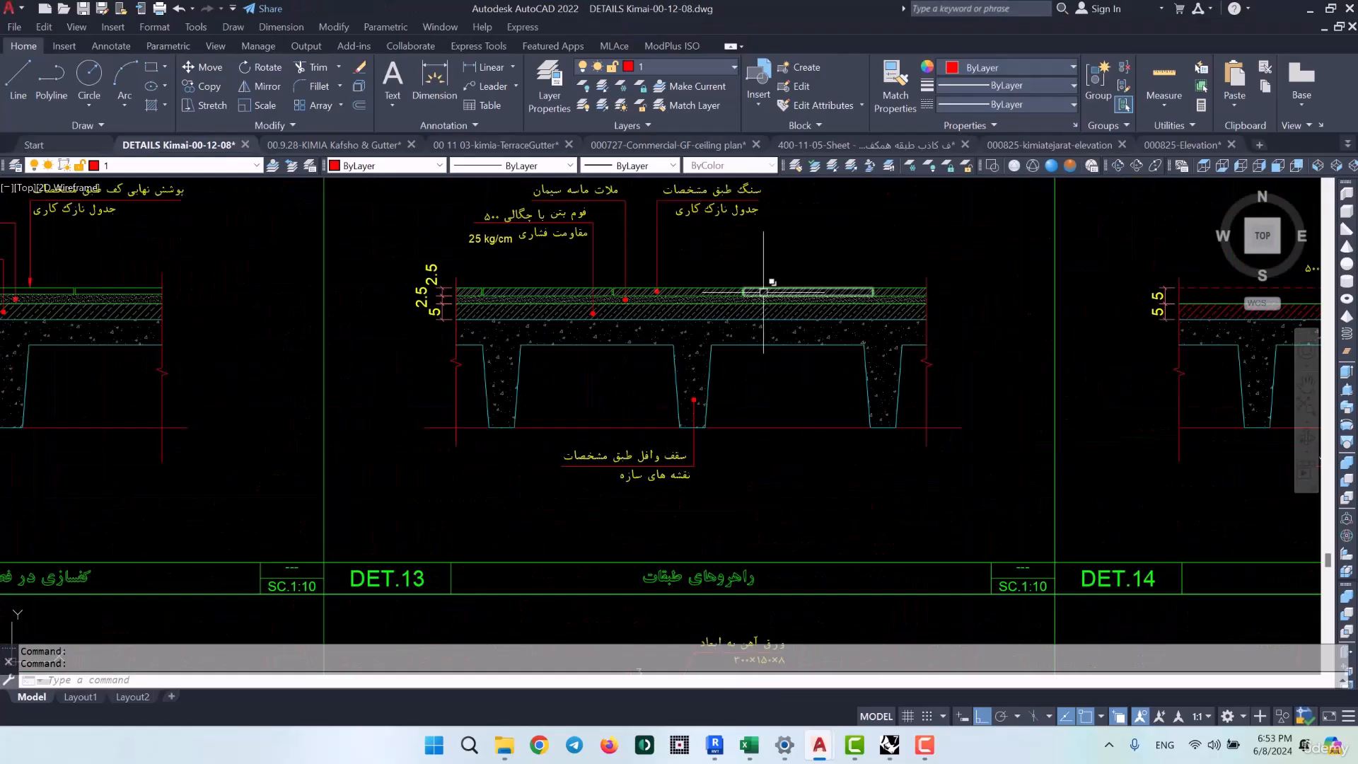
middle_click_drag(763, 292, 757, 378)
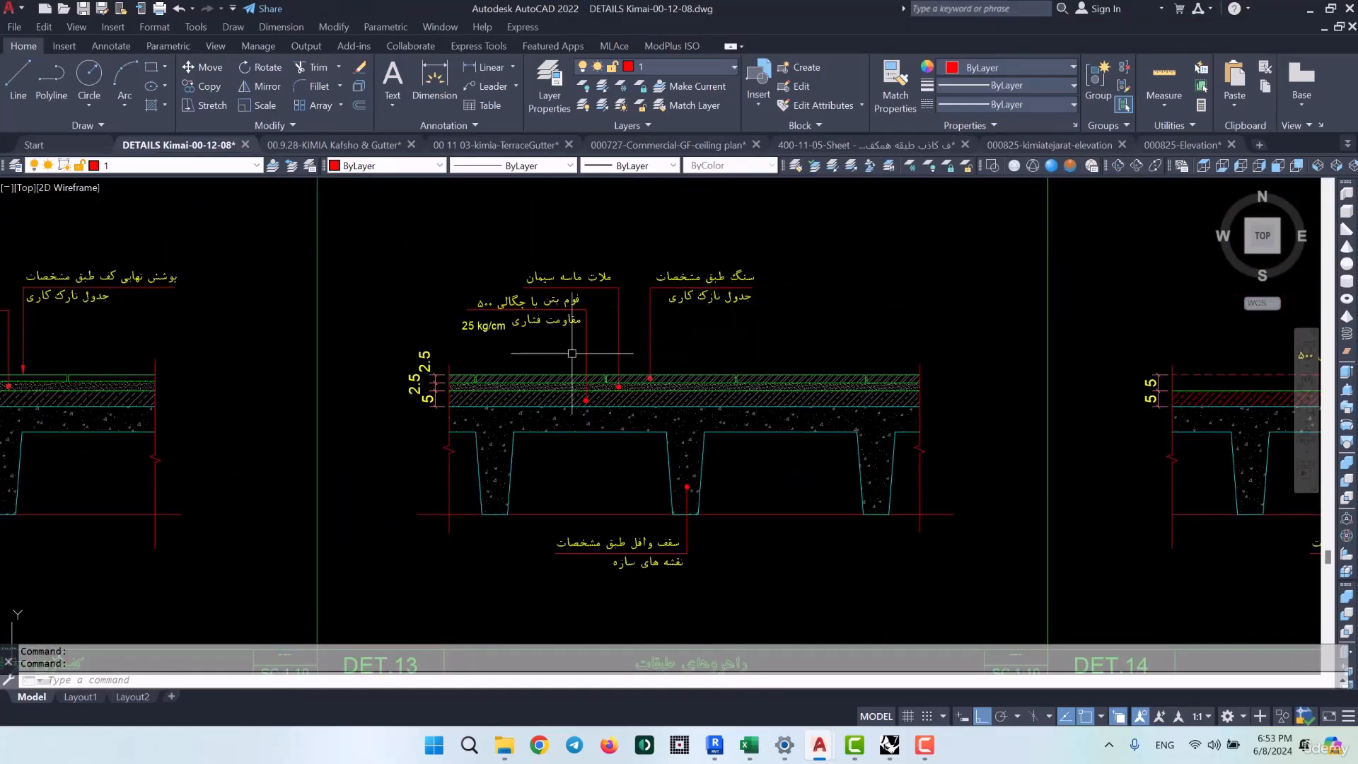
Examine the commercial unit floor build-up and its layer thickness dimensions in DET.14
scroll(562, 339, "down", 4)
middle_click_drag(608, 388, 579, 384)
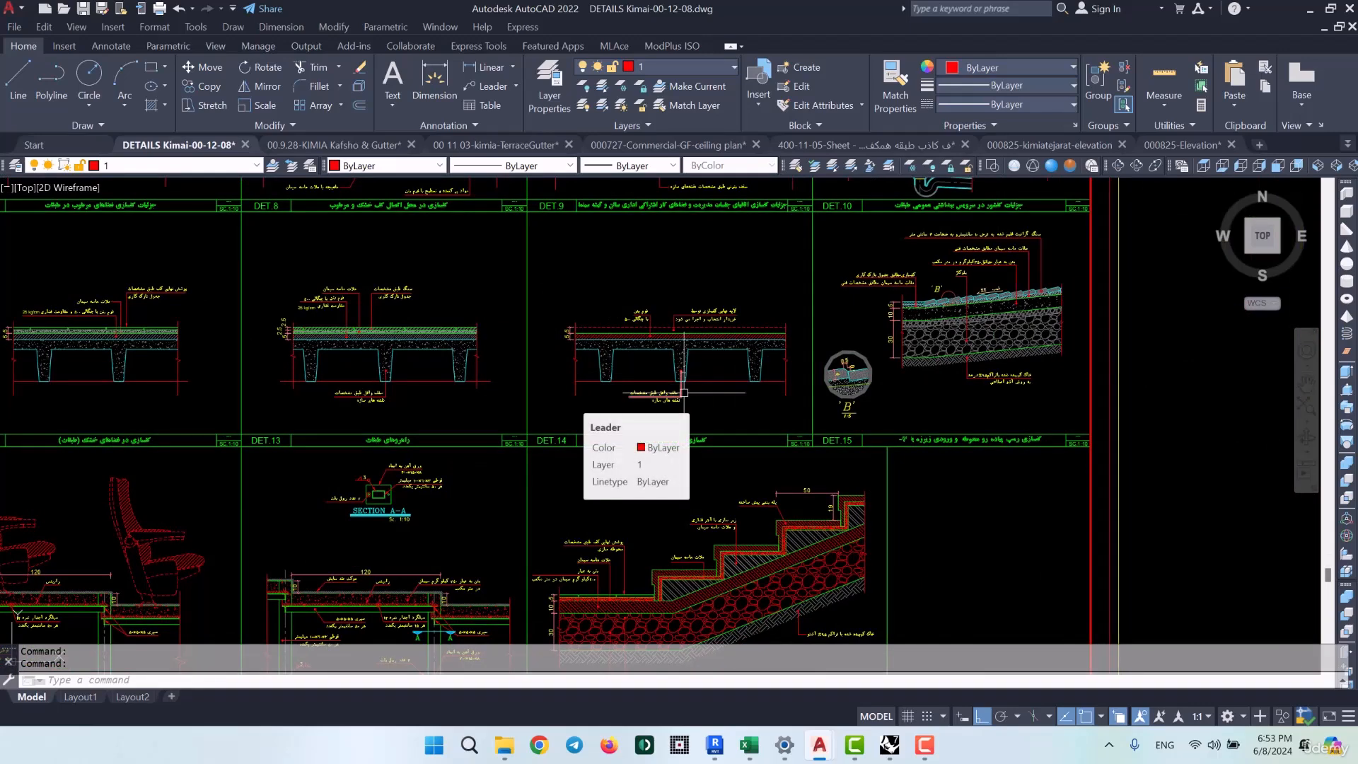
scroll(727, 426, "up", 3)
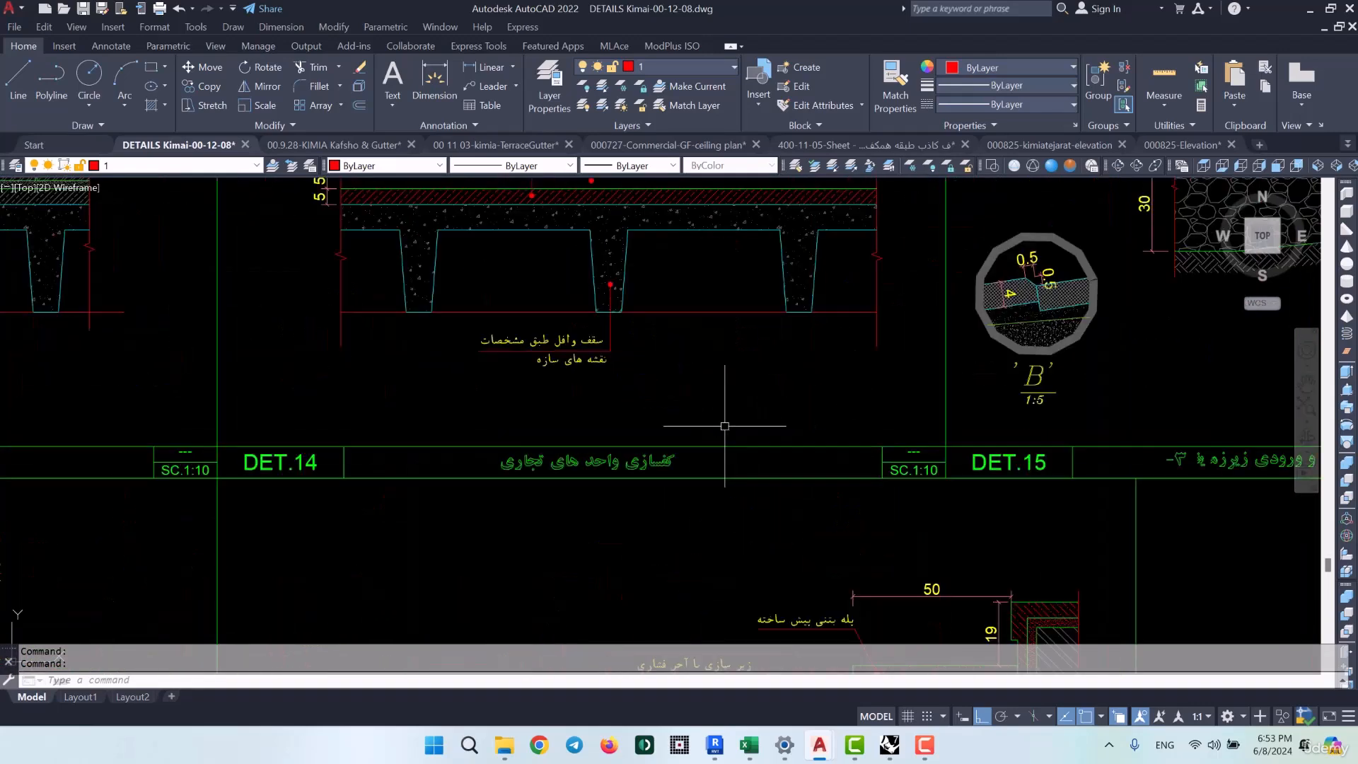
middle_click_drag(646, 355, 701, 517)
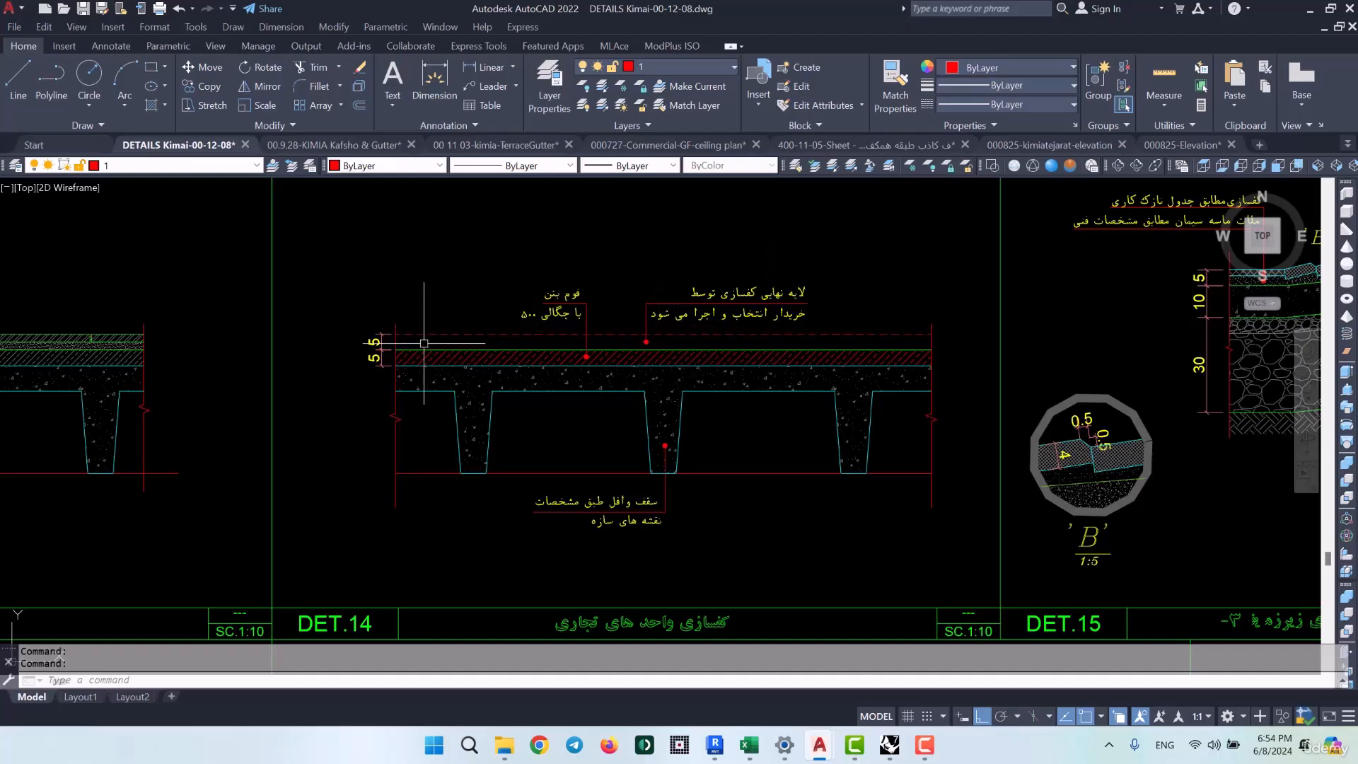
scroll(384, 347, "up", 5)
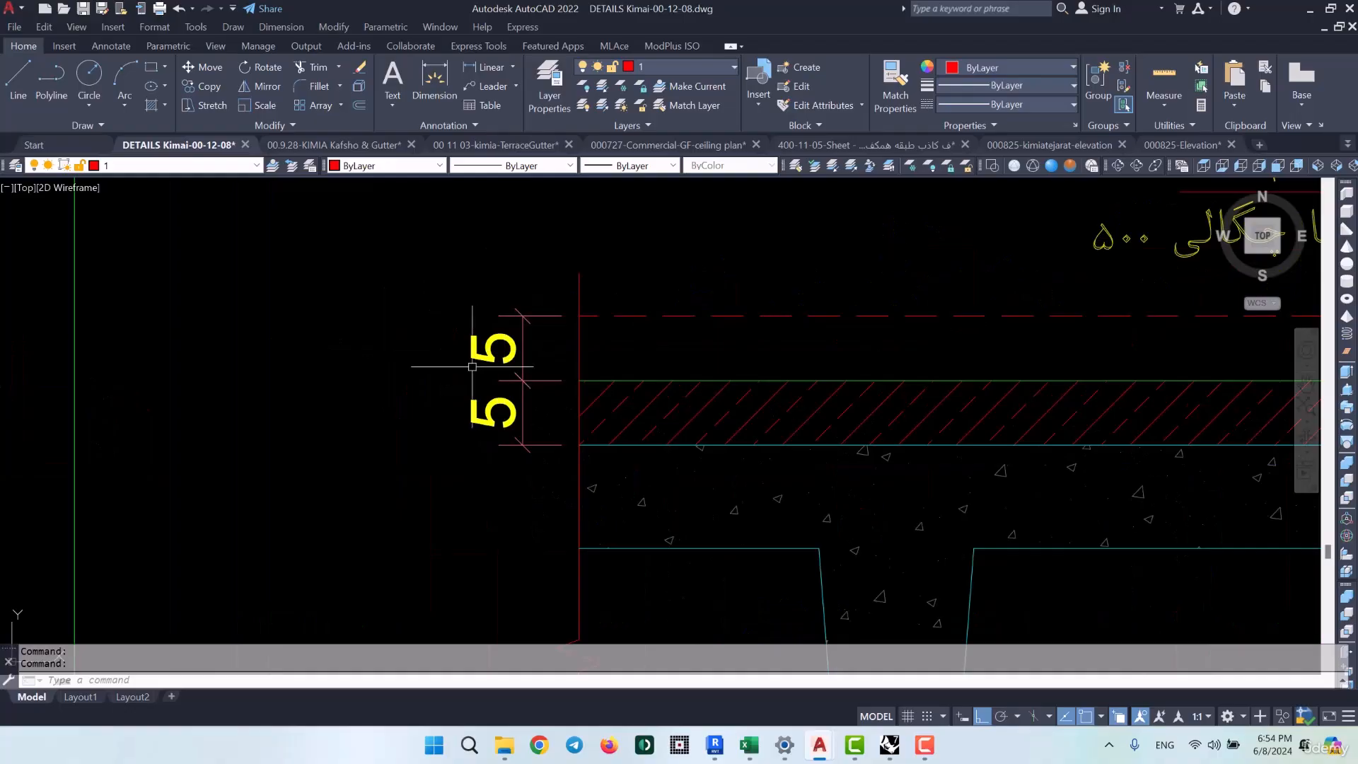
scroll(443, 366, "down", 4)
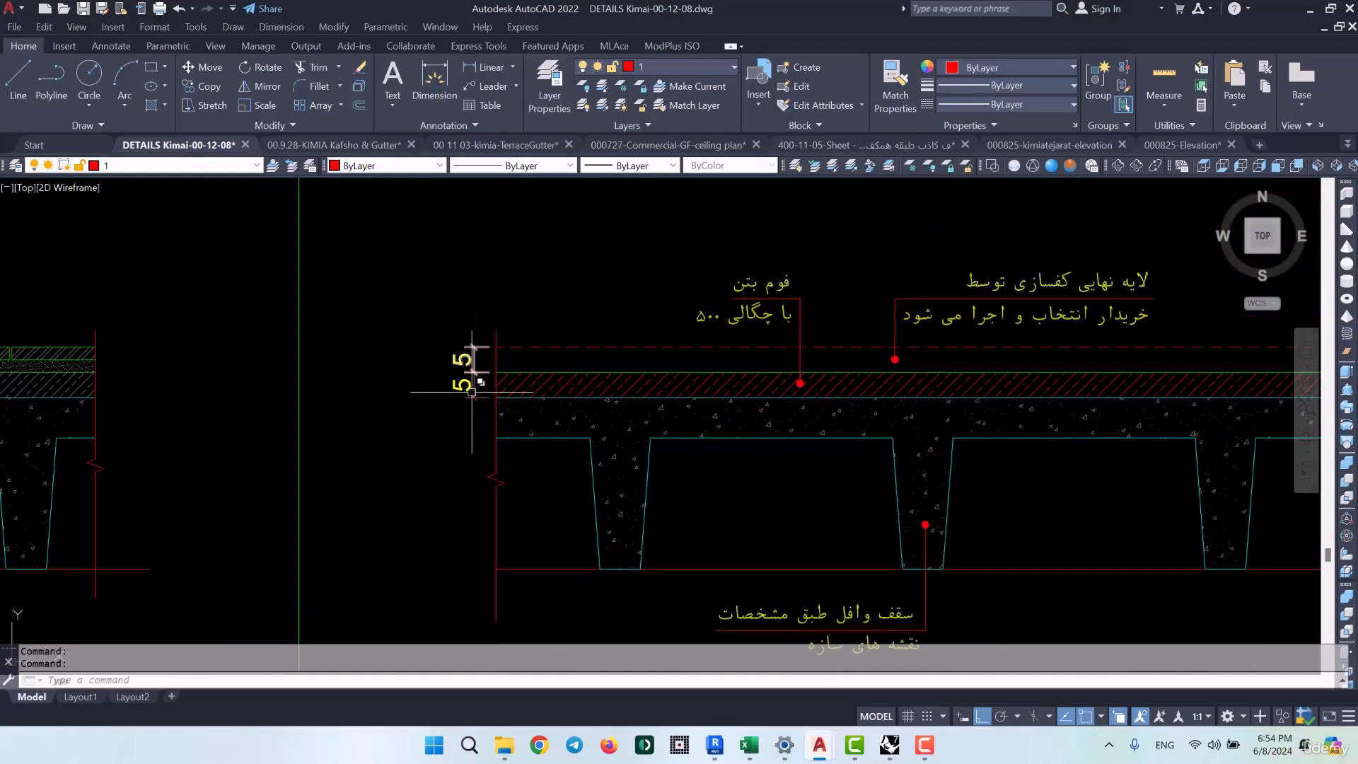
Review the floor details DET.10 and DET.9, and examine the junction of dry and wet floors in DET.8
scroll(442, 378, "down", 2)
scroll(443, 377, "down", 3)
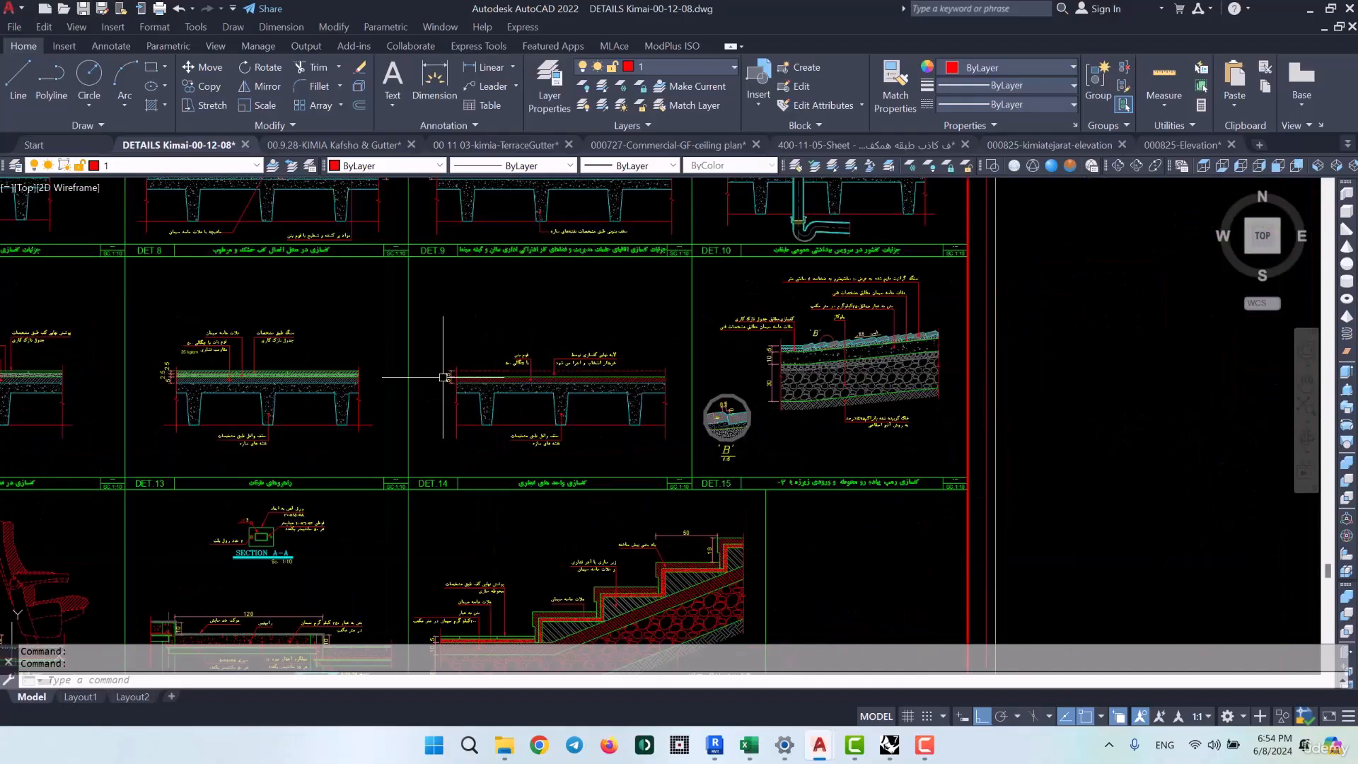
scroll(687, 442, "up", 1)
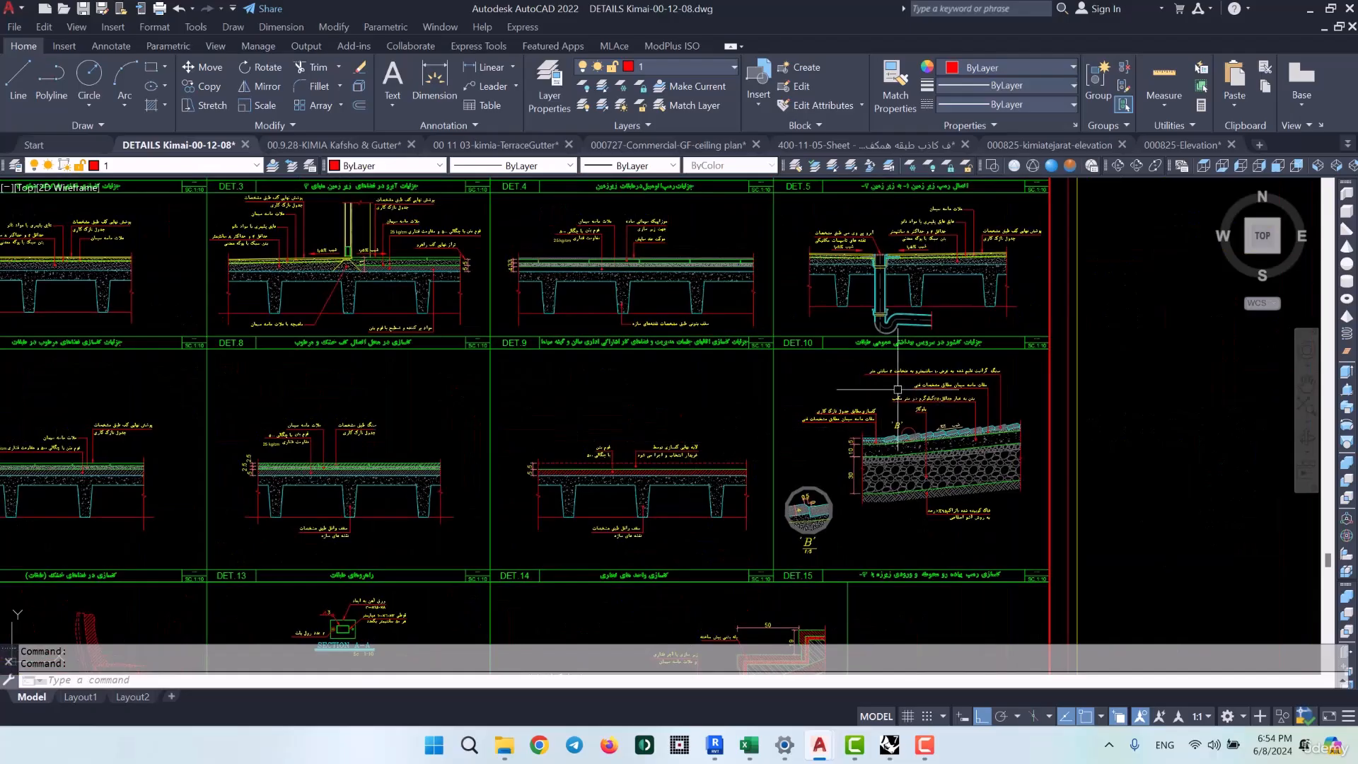
scroll(964, 276, "up", 2)
middle_click_drag(964, 276, 918, 449)
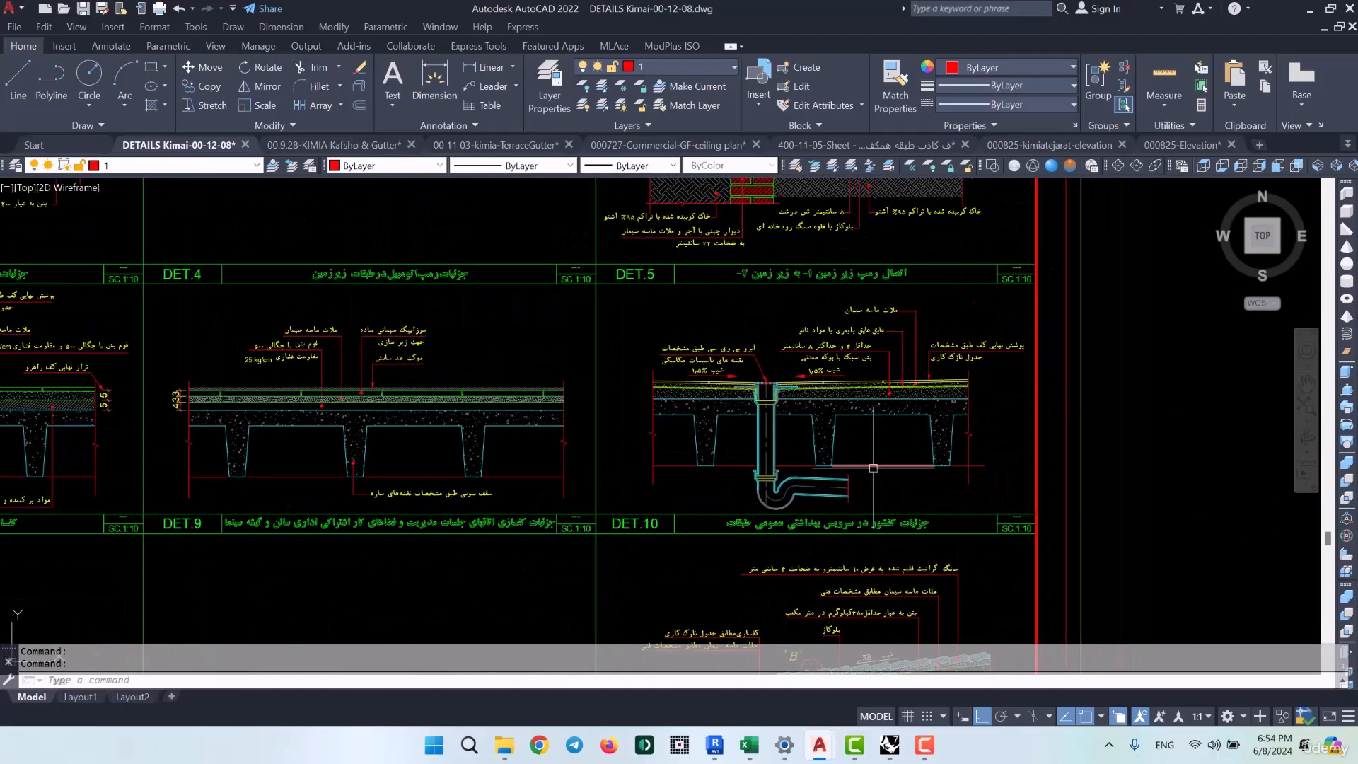
middle_click_drag(376, 442, 650, 451)
scroll(440, 418, "up", 2)
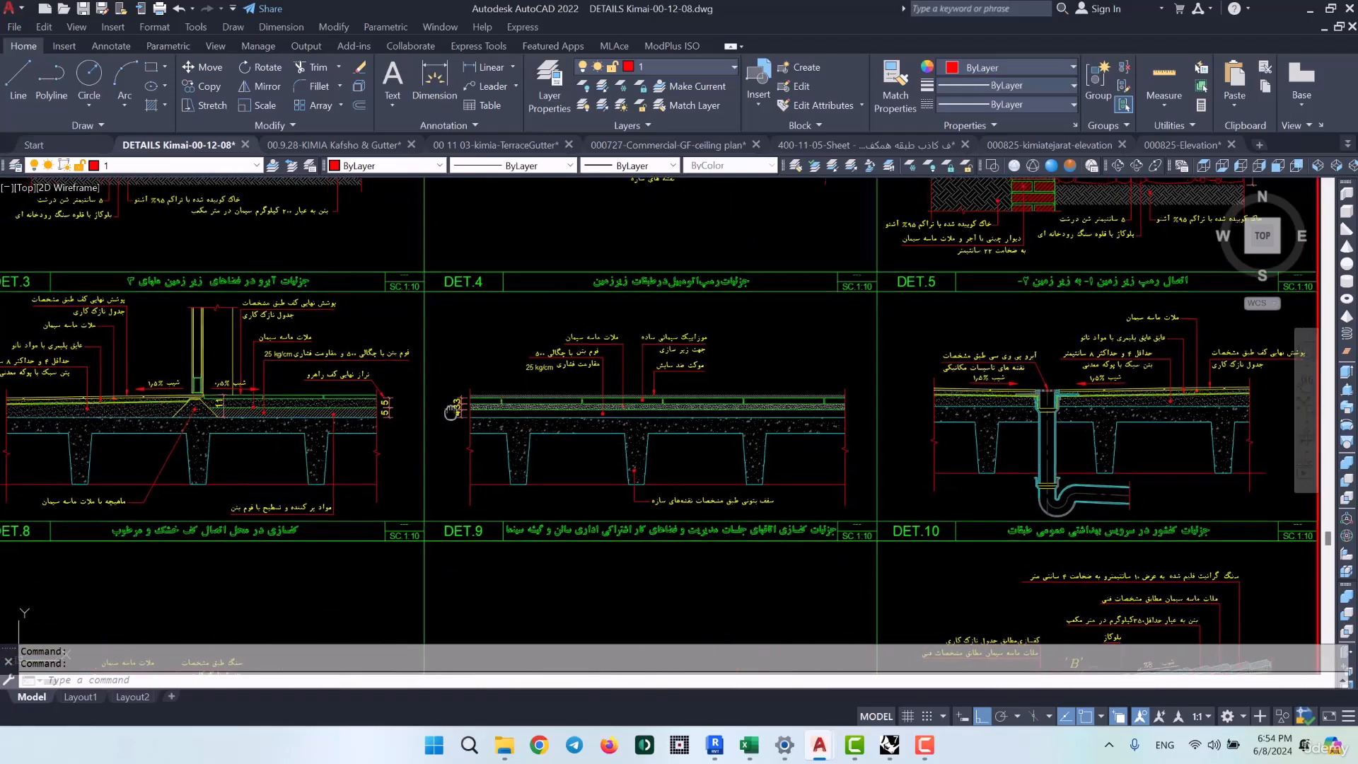
scroll(614, 423, "up", 3)
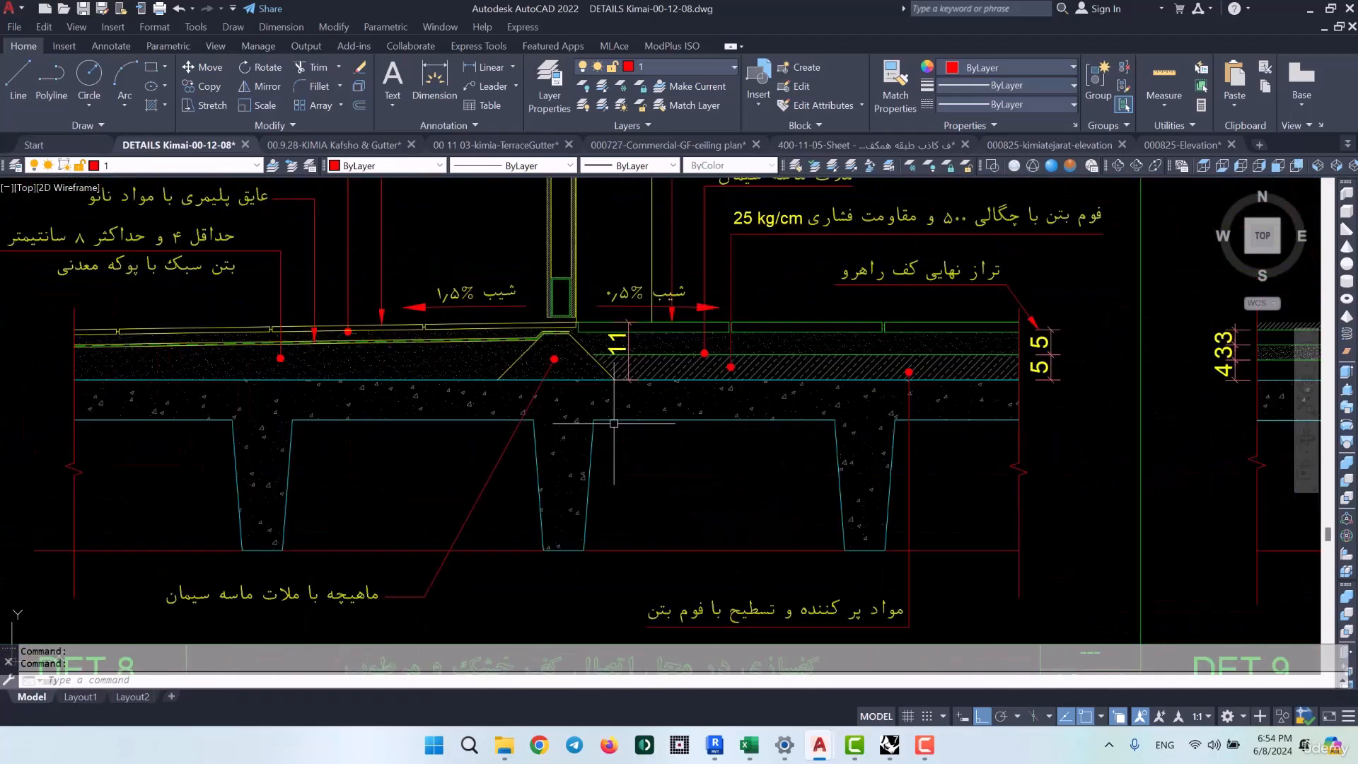
scroll(614, 424, "down", 2)
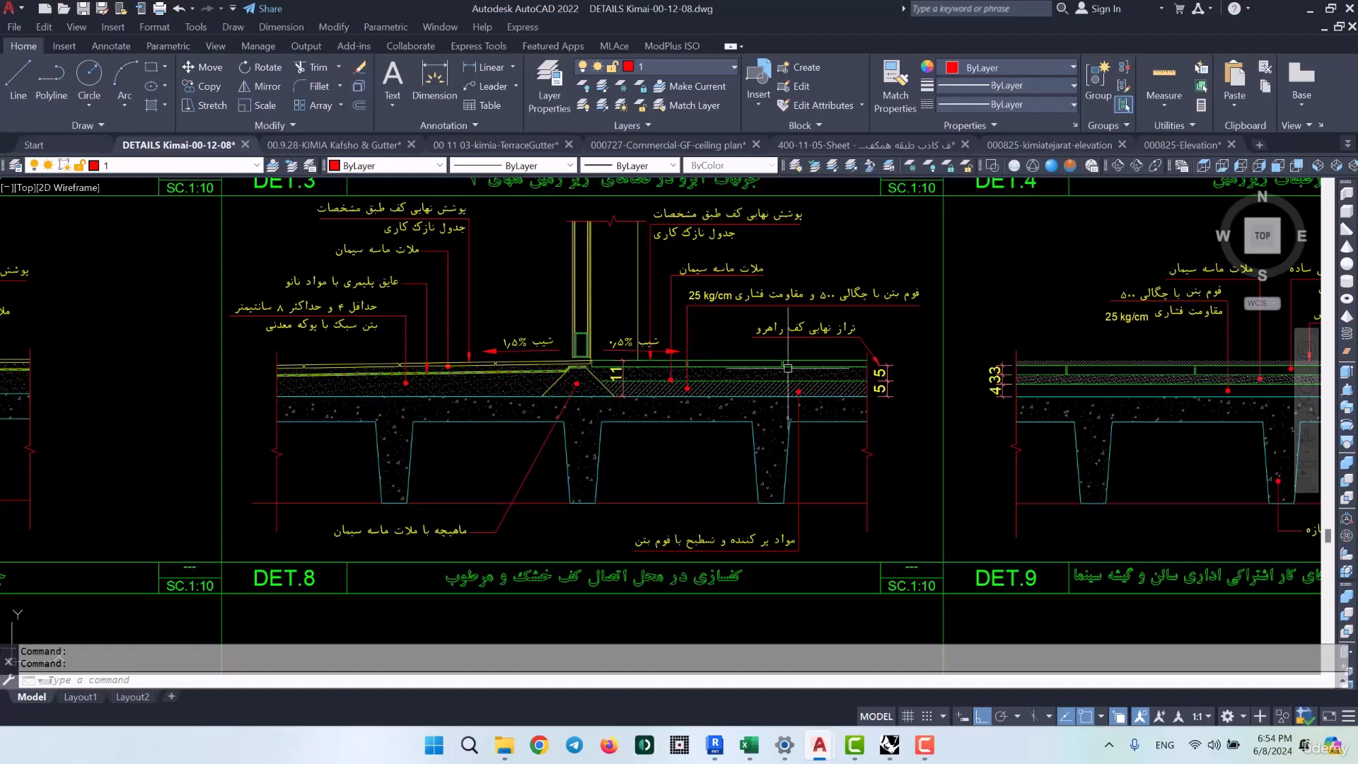
Examine the wet-area floor layers and their material notes in DET.7
scroll(733, 324, "down", 3)
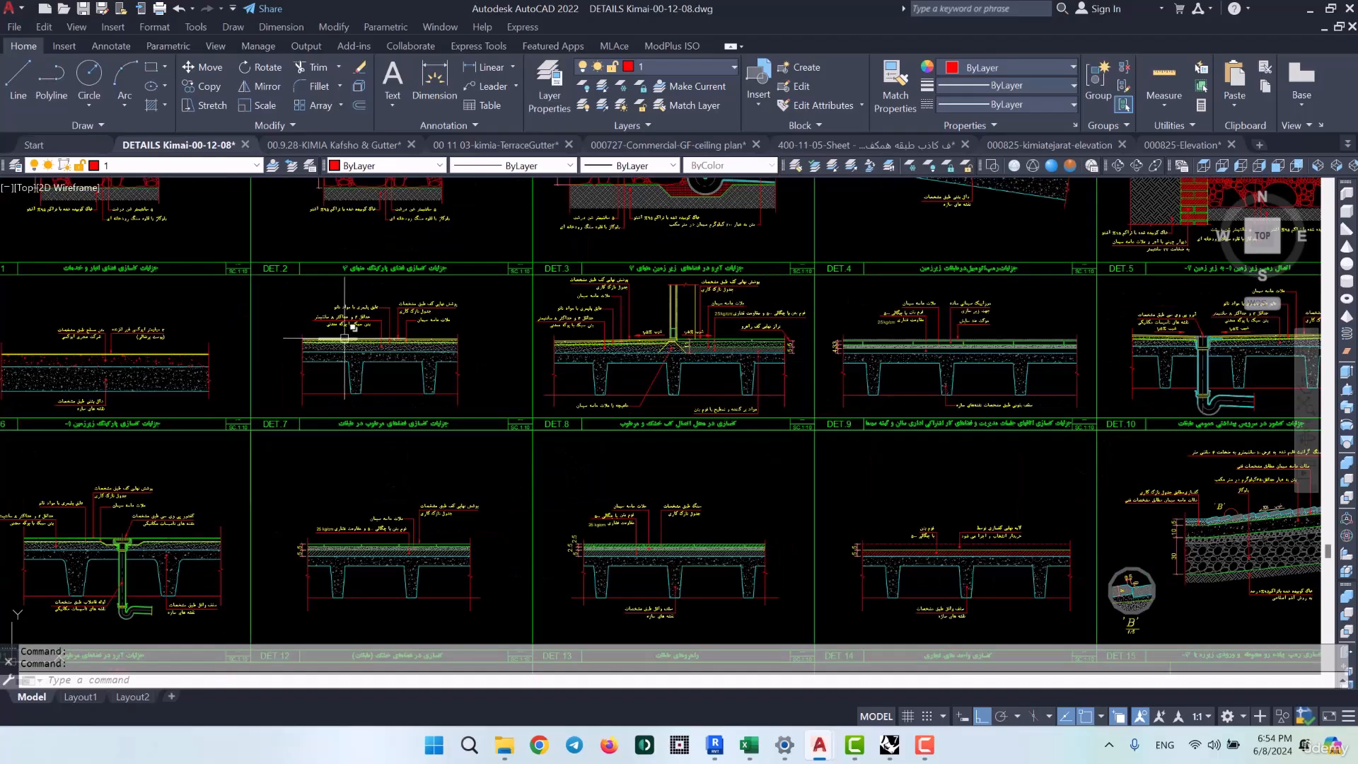
scroll(364, 380, "up", 4)
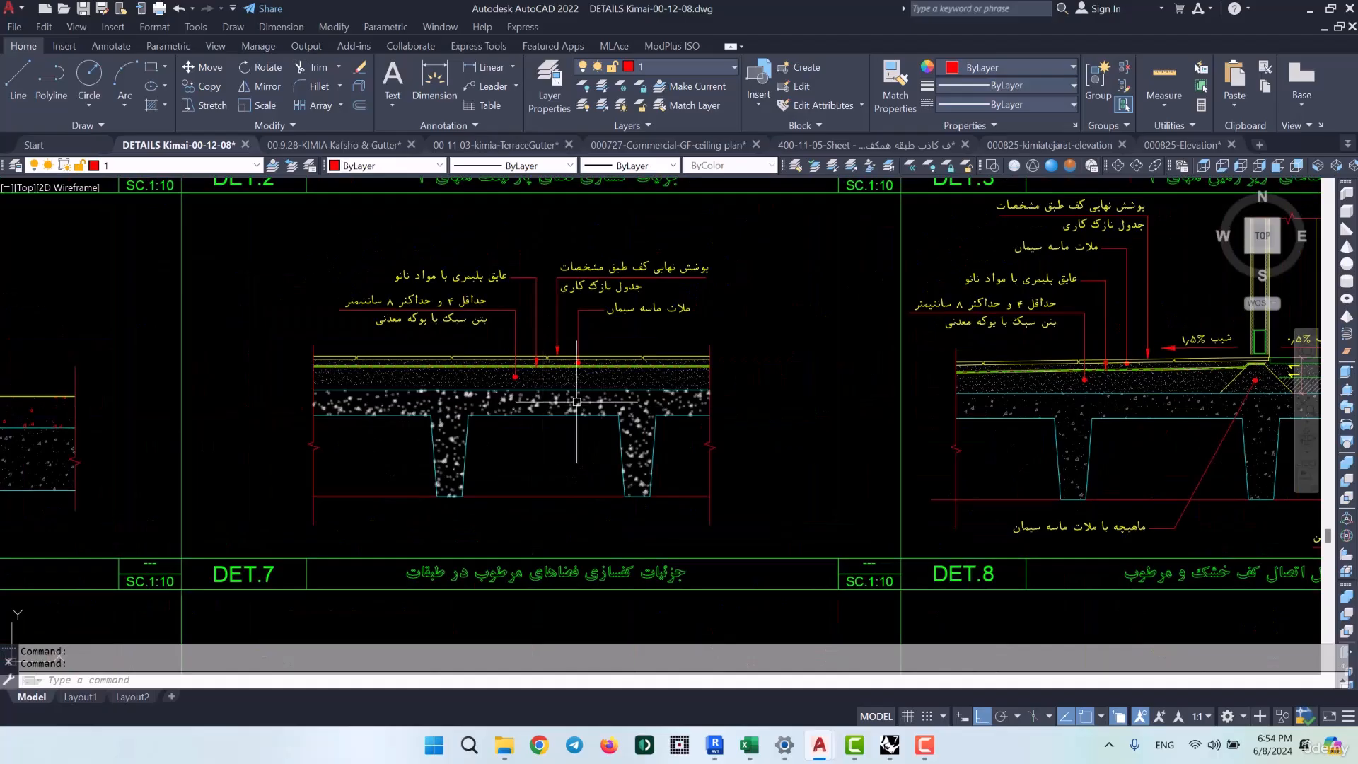
scroll(577, 401, "up", 4)
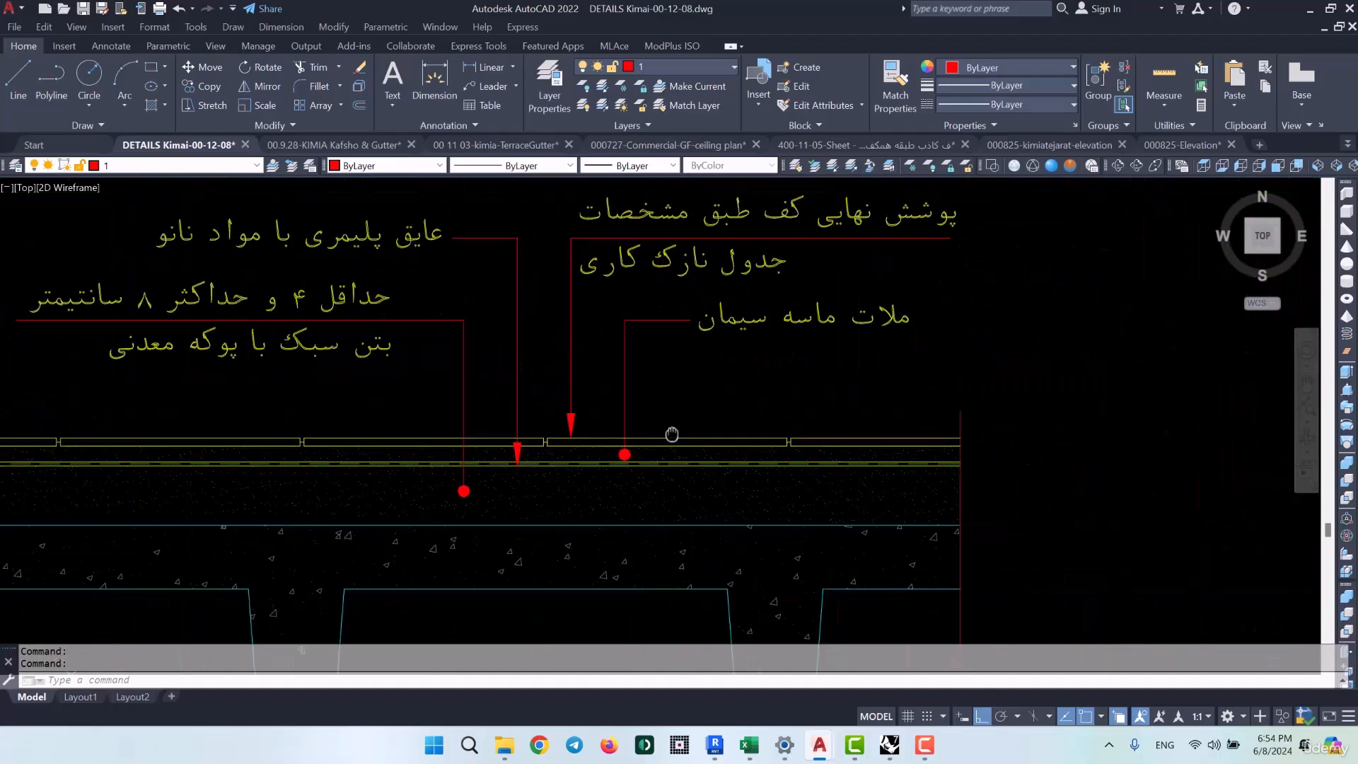
middle_click_drag(672, 435, 750, 499)
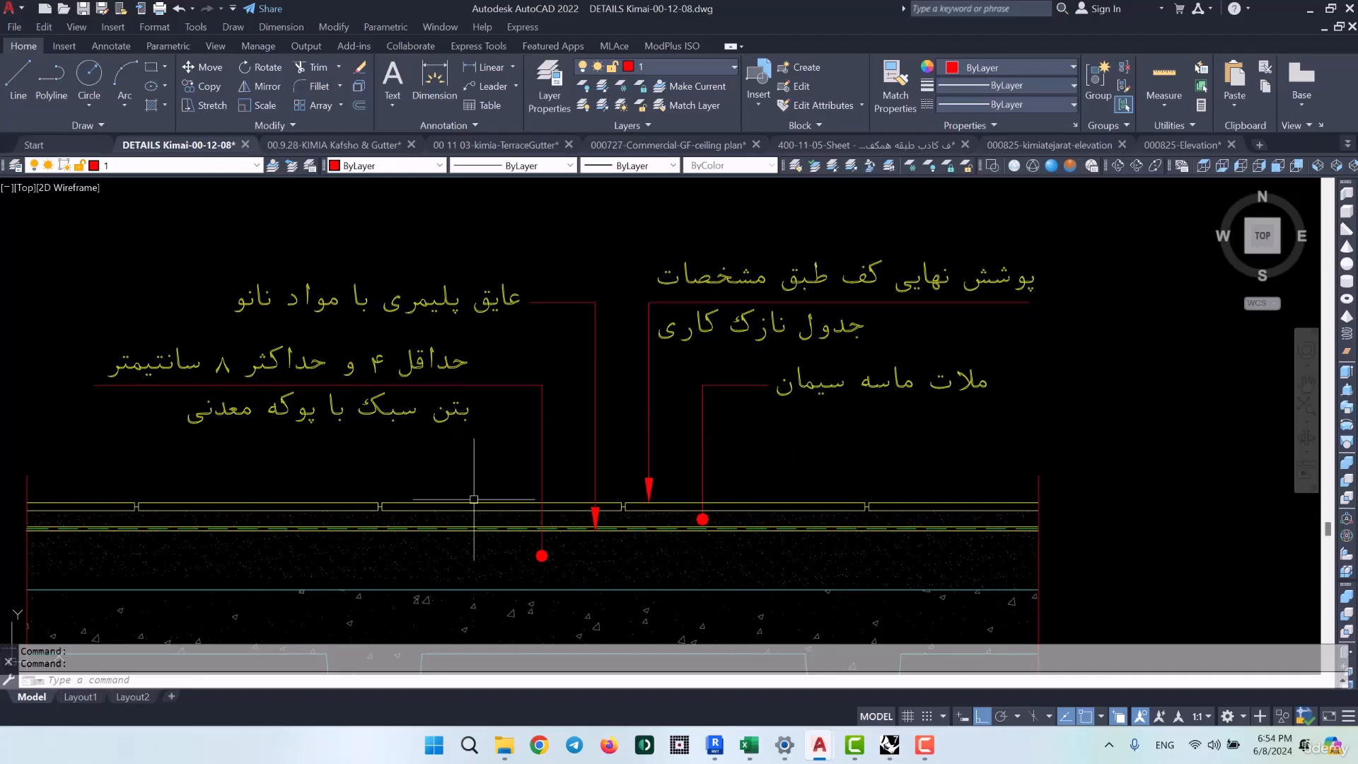
scroll(663, 391, "down", 2)
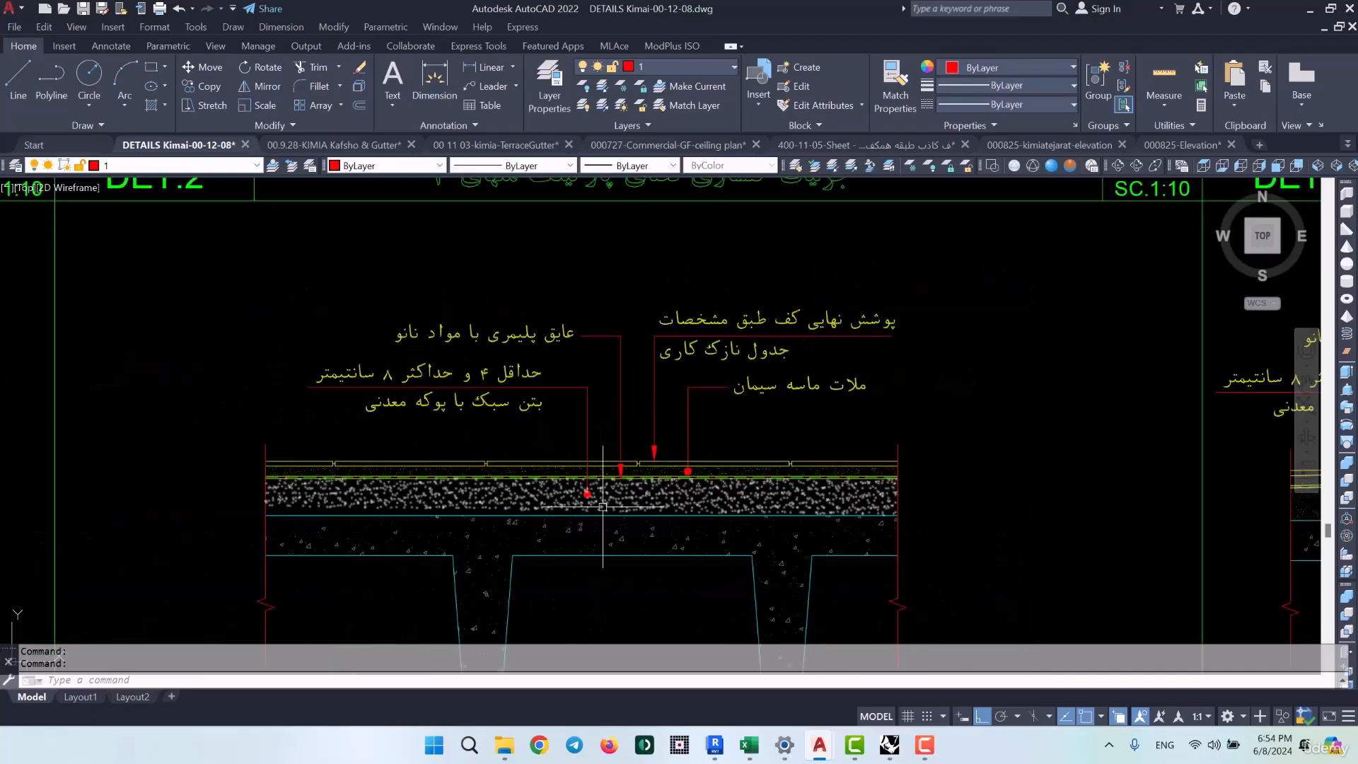
Return to the Revit ground-floor plan and examine the core rooms and walls between grids 7 and 11
scroll(681, 392, "down", 4)
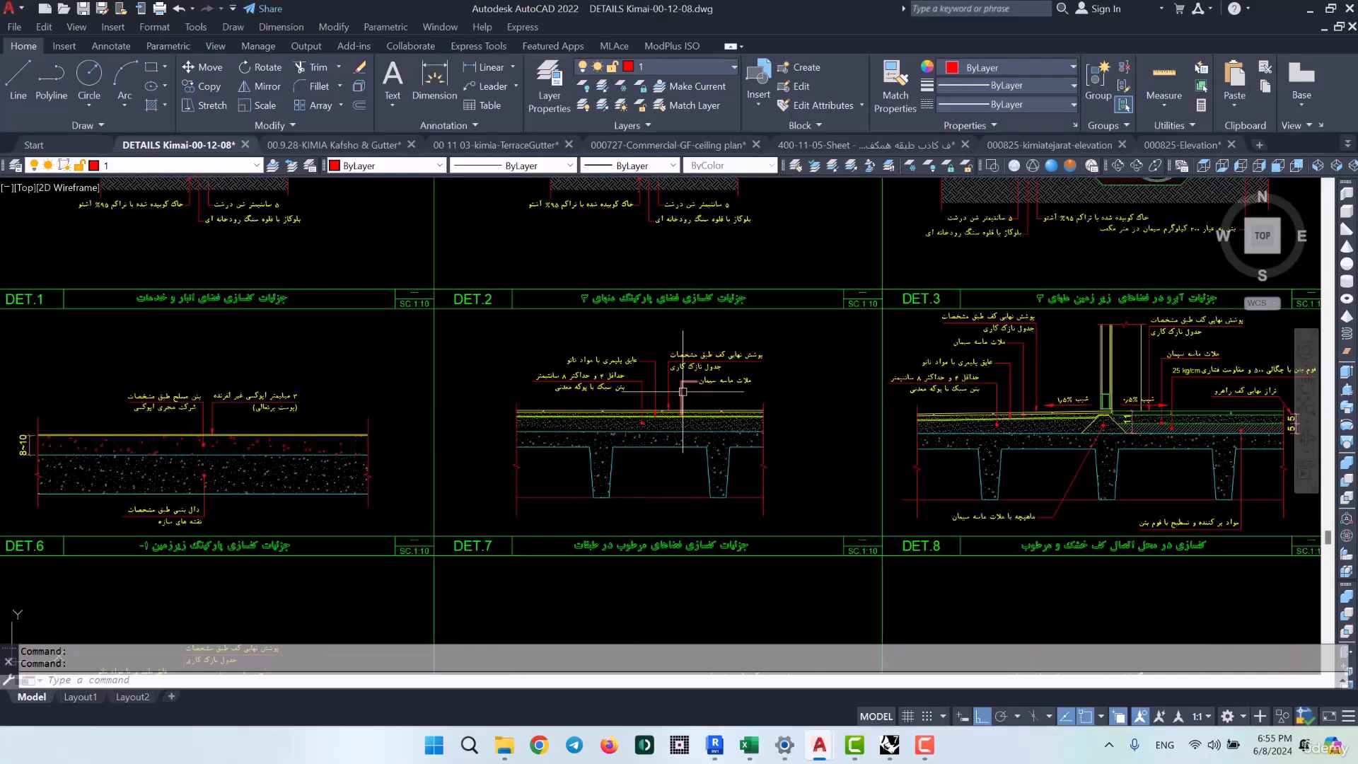
left_click(1310, 11)
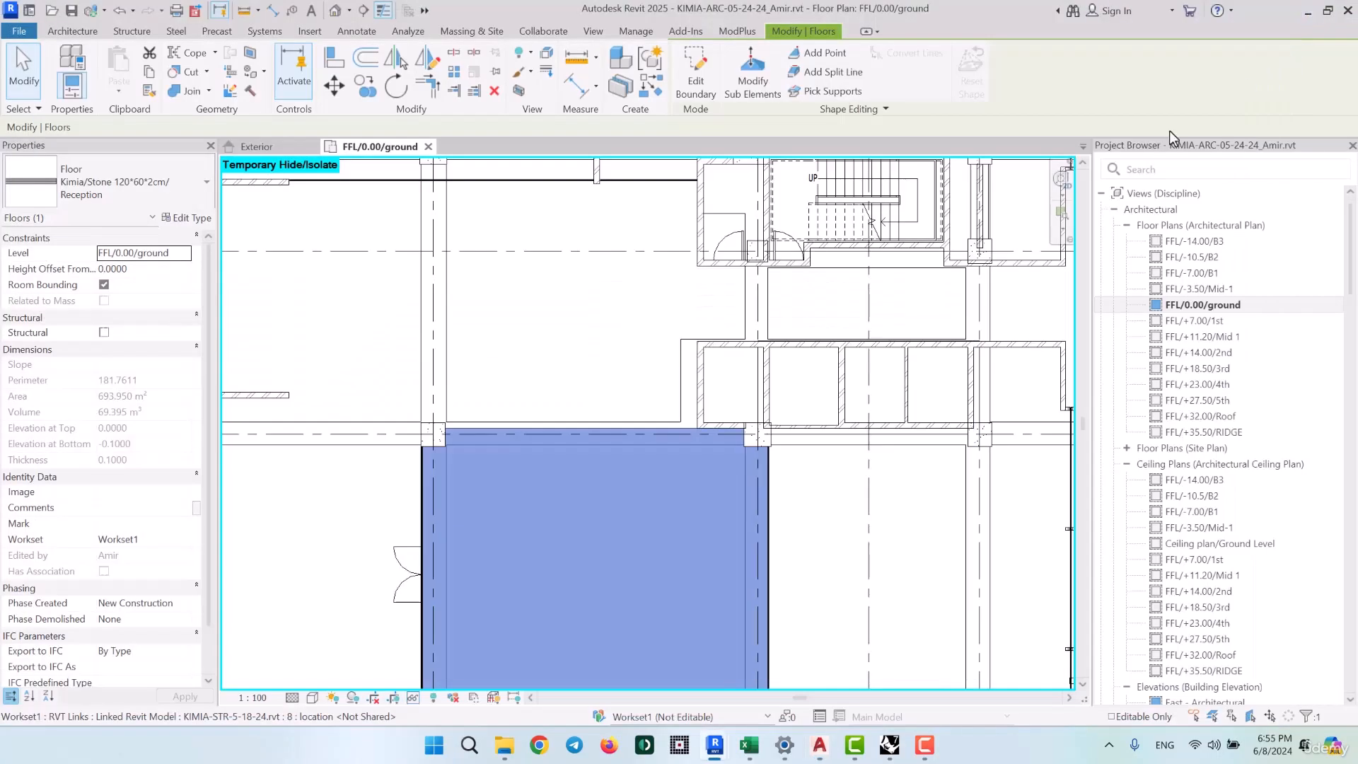
left_click(634, 349)
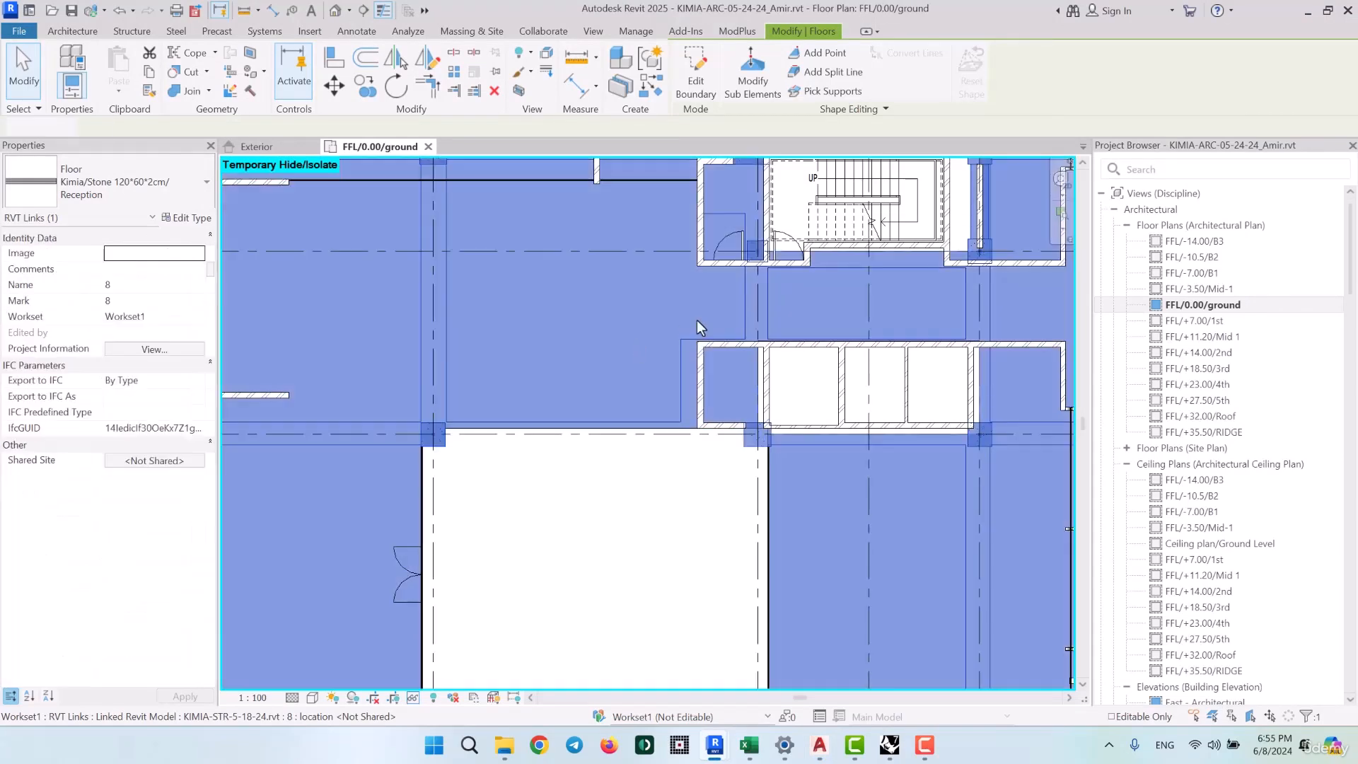
scroll(633, 349, "down", 2)
left_click(995, 436)
middle_click_drag(869, 600, 764, 320)
middle_click_drag(738, 566, 738, 392)
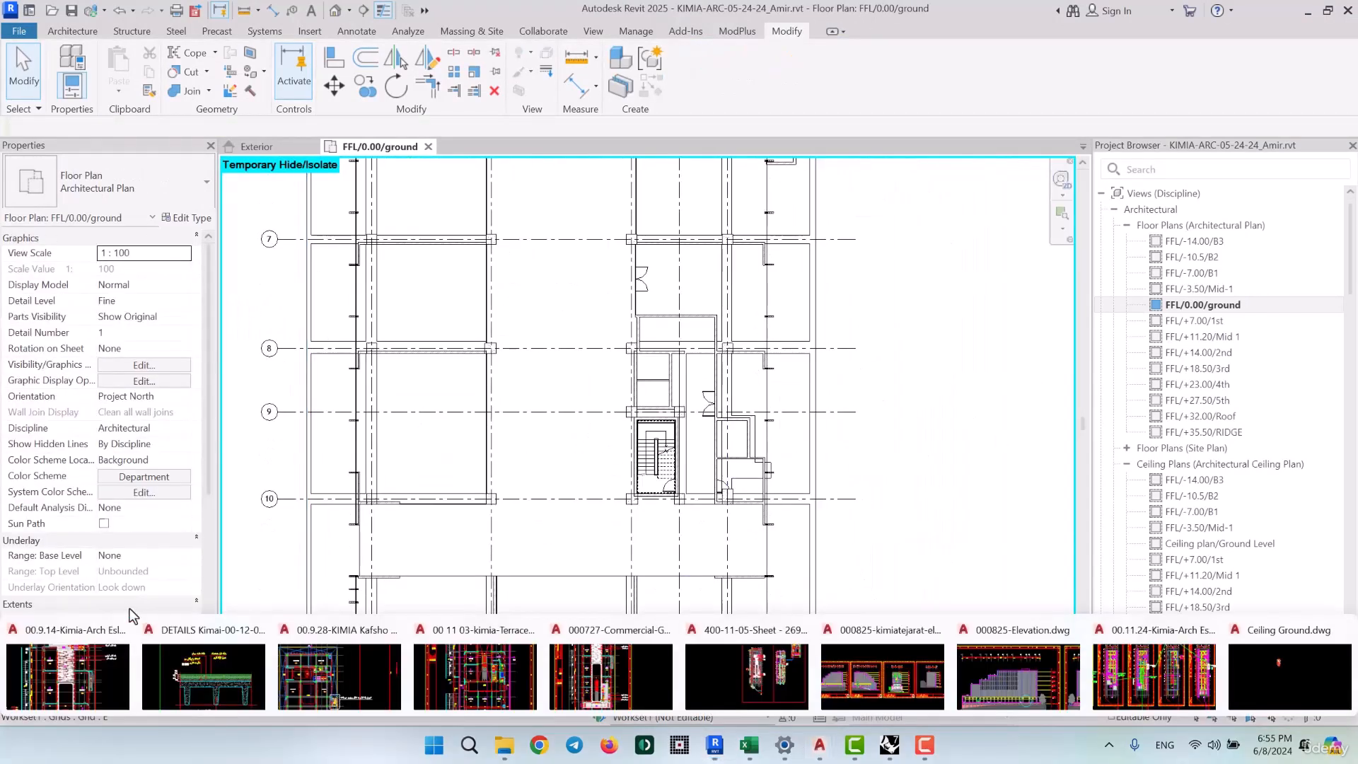
Switch to the 00.9.14-Kimia-Arch Eslahat plan in AutoCAD and identify the core rooms beside the stair from the GF room-code legend
key("alt+Tab")
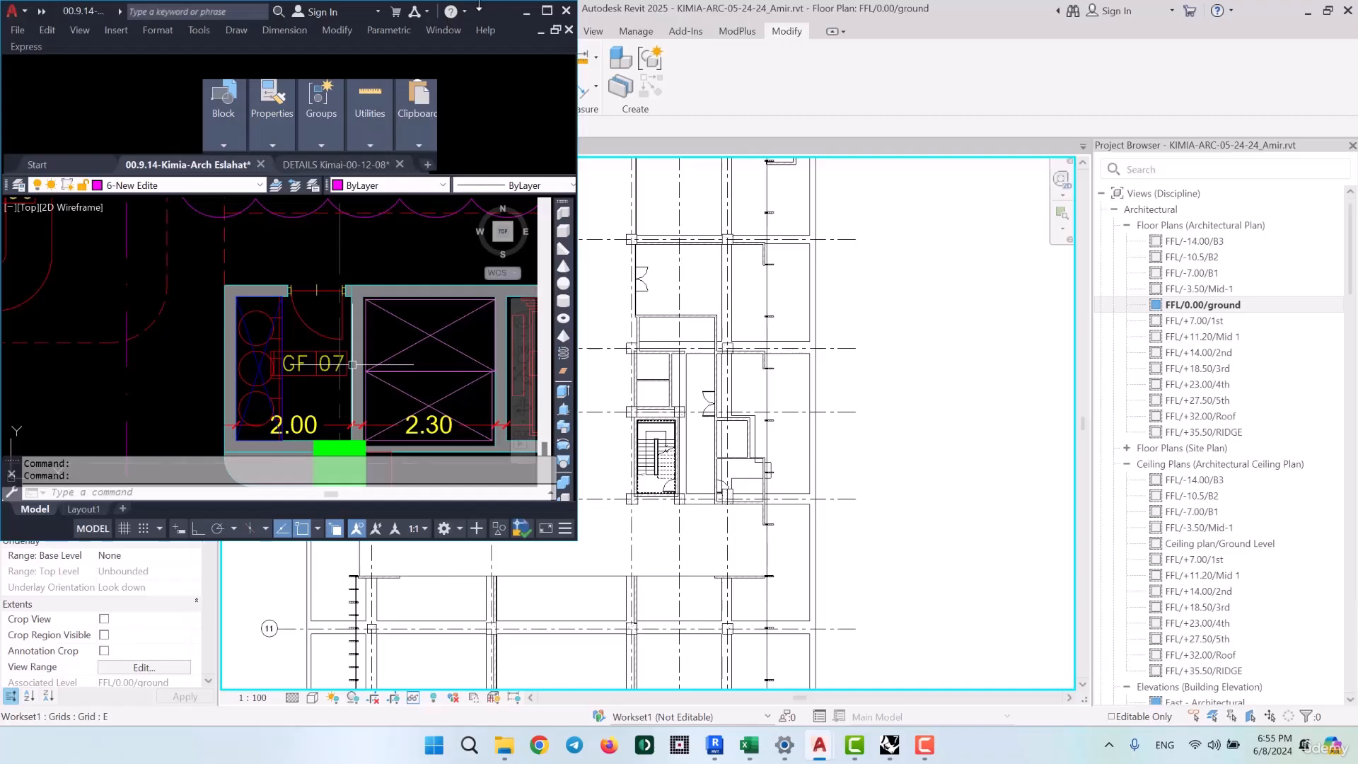
left_click(547, 12)
scroll(637, 436, "down", 3)
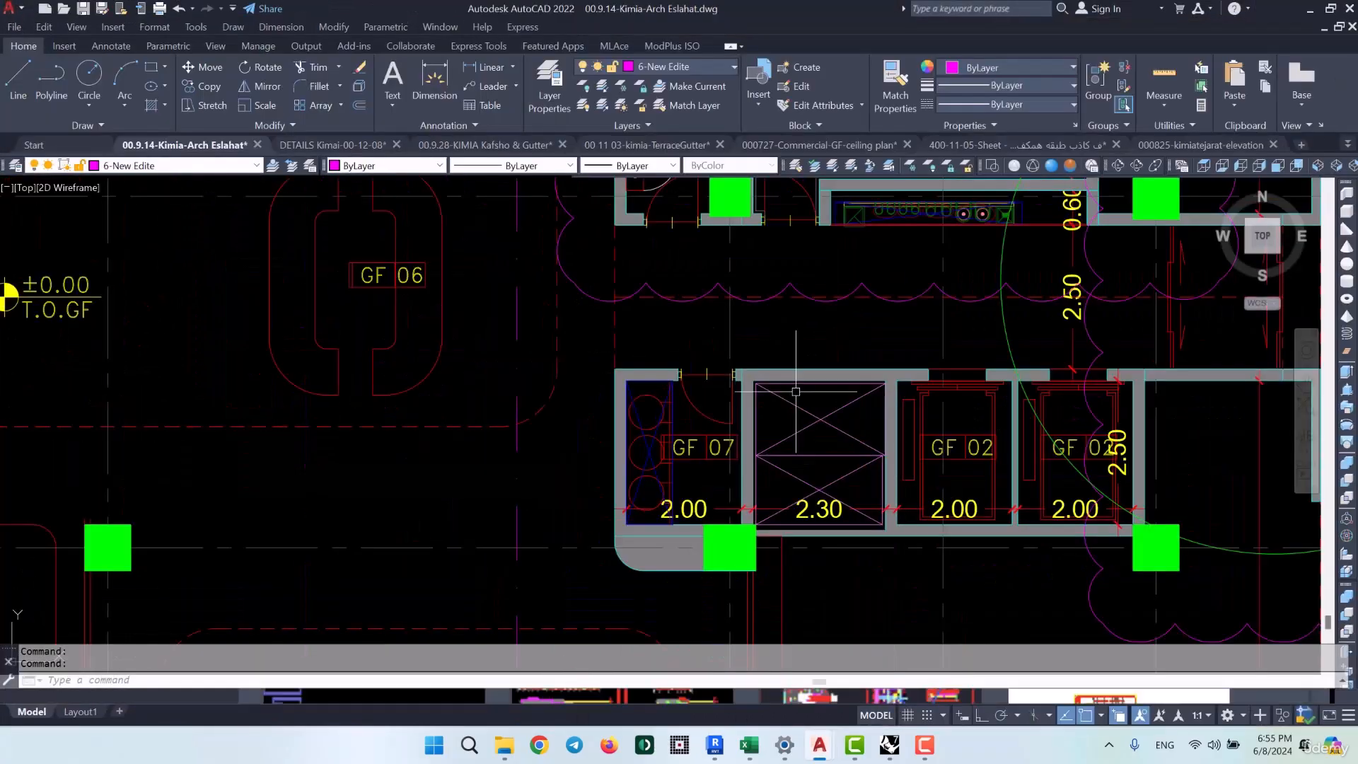
scroll(860, 365, "down", 8)
middle_click_drag(870, 485, 776, 324)
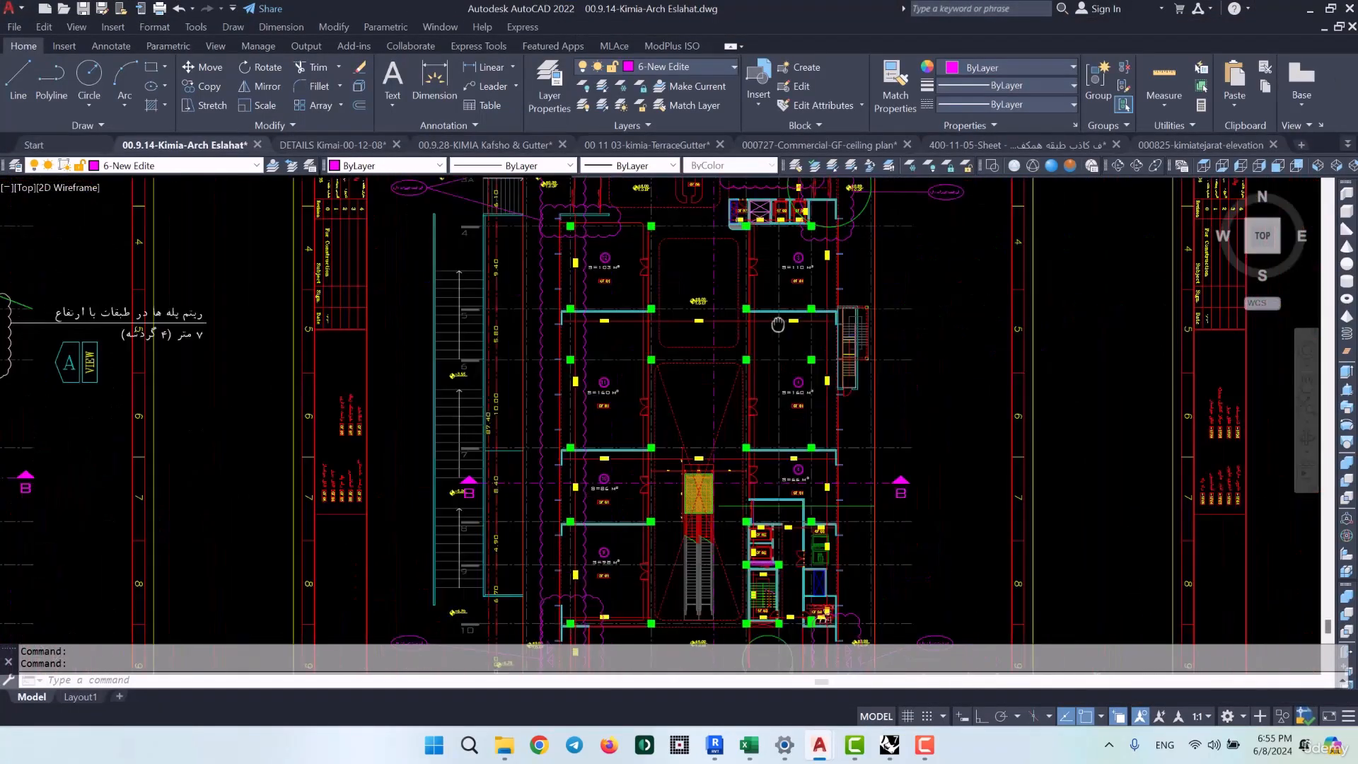
middle_click_drag(821, 543, 819, 508)
scroll(817, 499, "up", 6)
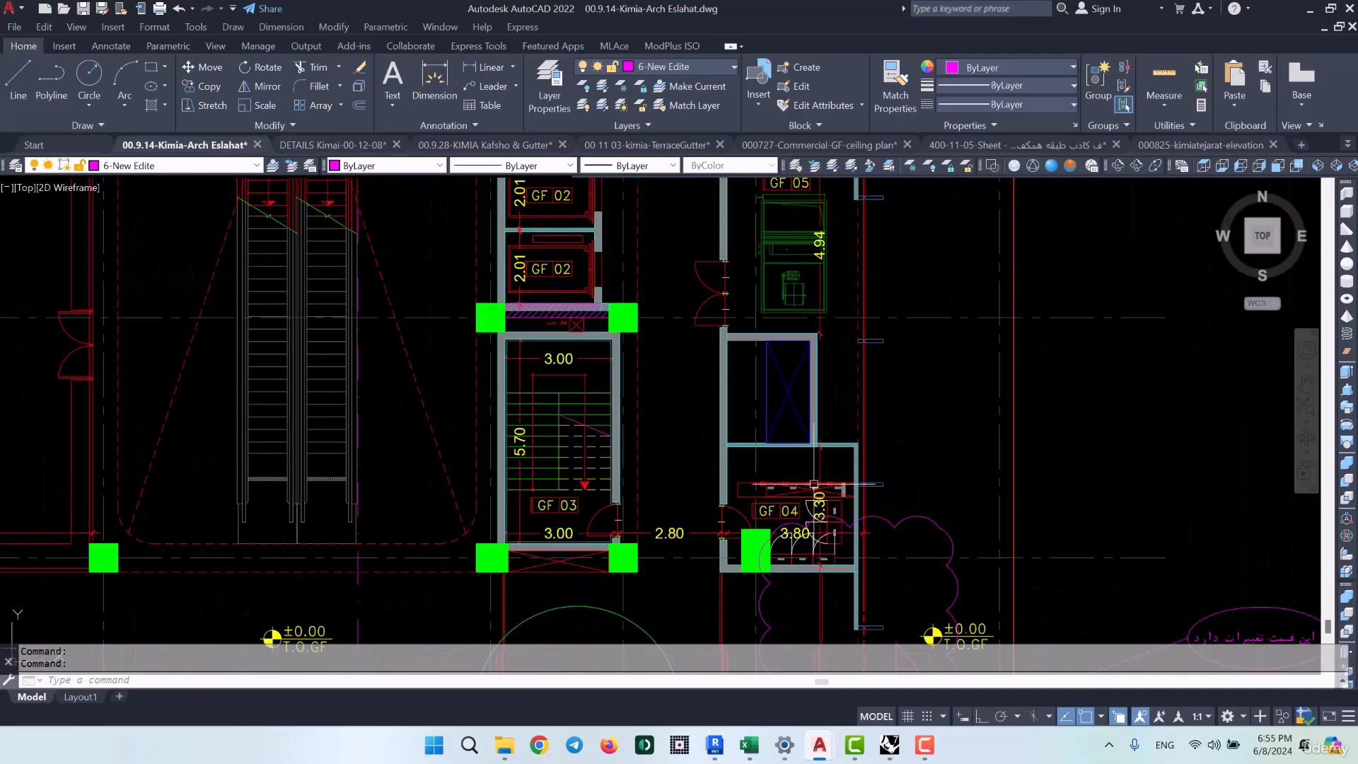
scroll(814, 485, "up", 2)
scroll(858, 472, "down", 8)
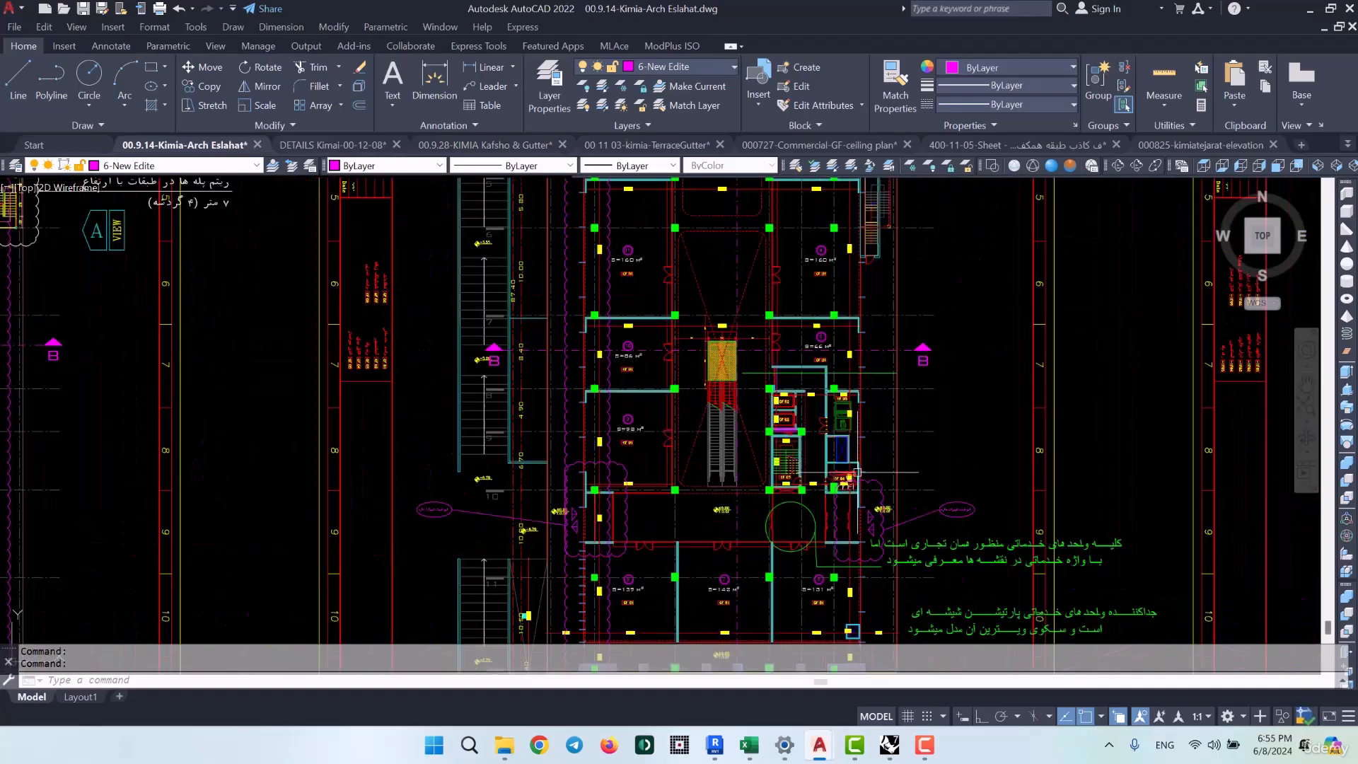
scroll(354, 351, "up", 7)
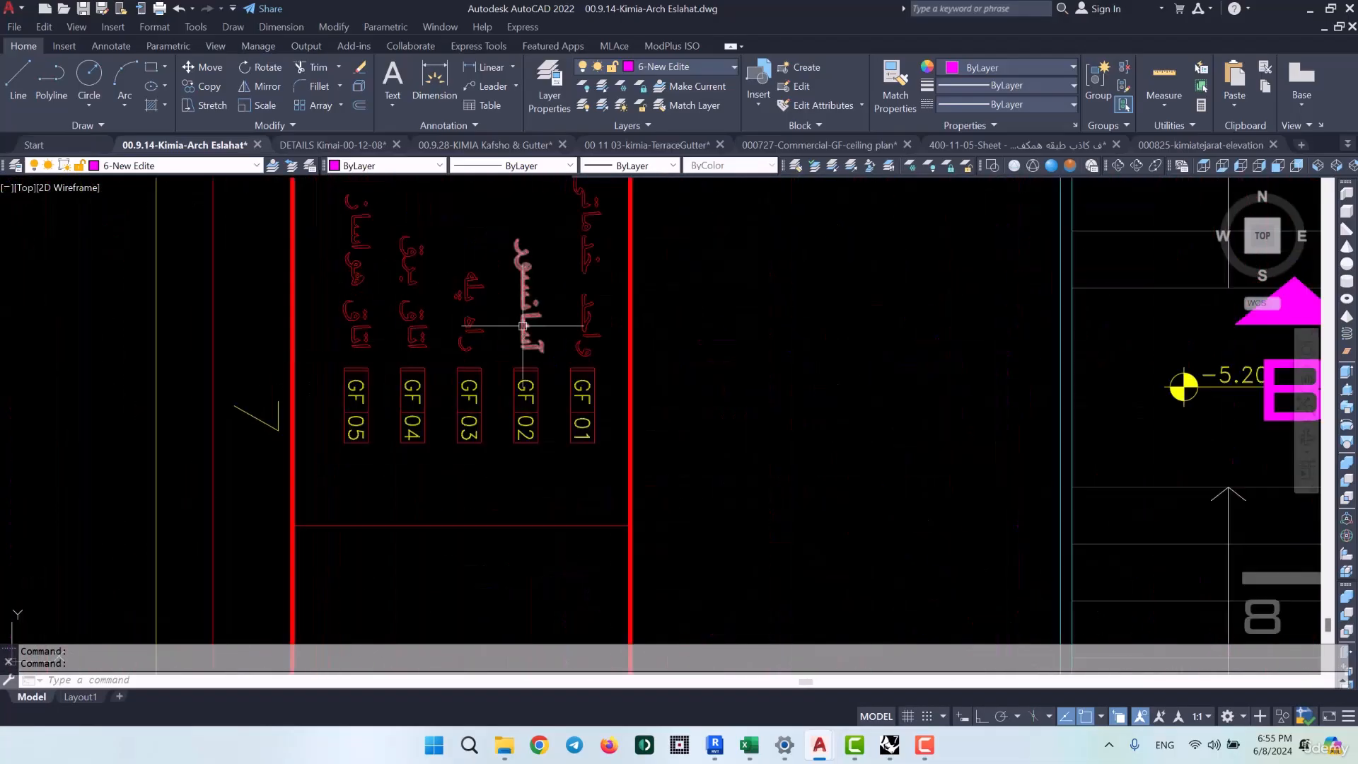
Switch to the finishing schedule in Excel and read the floor finish and dimensions in row 40 for the electrical rooms
left_click(1311, 10)
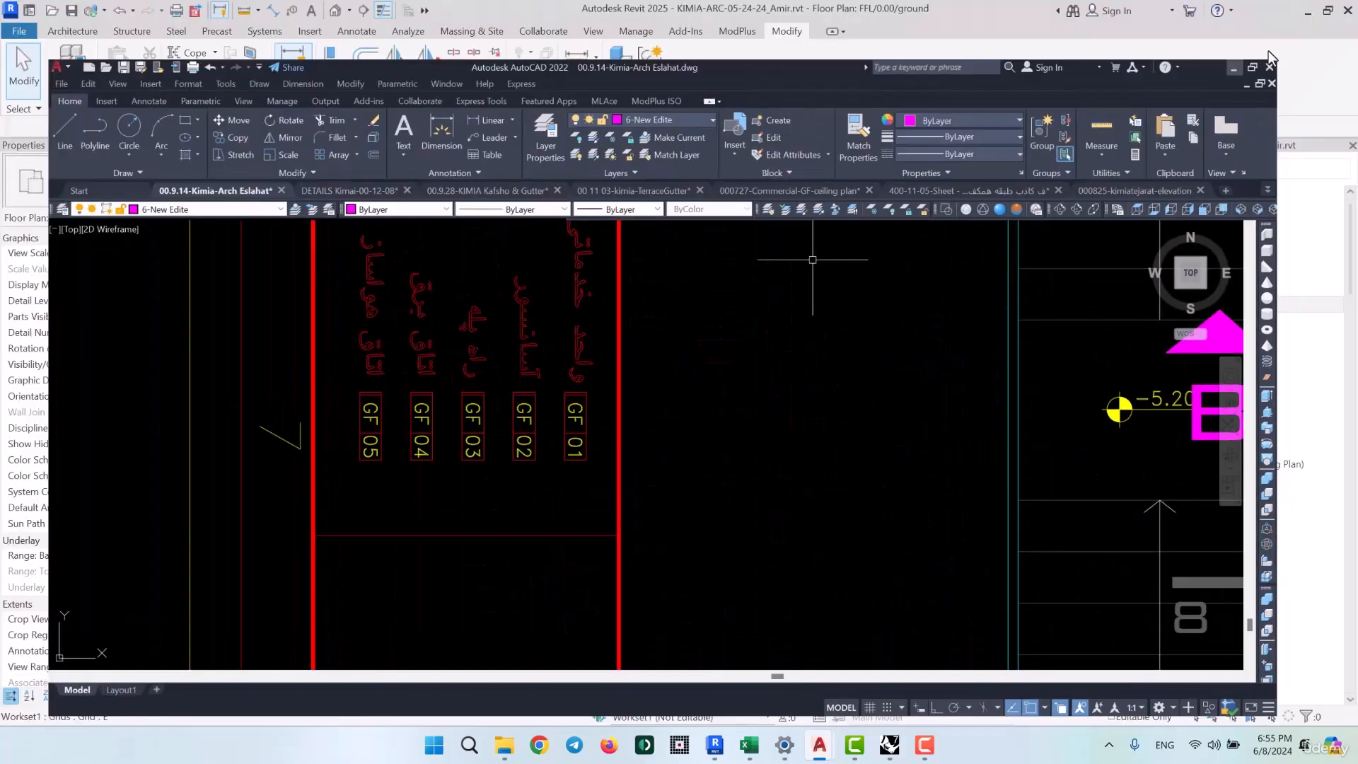
left_click(757, 745)
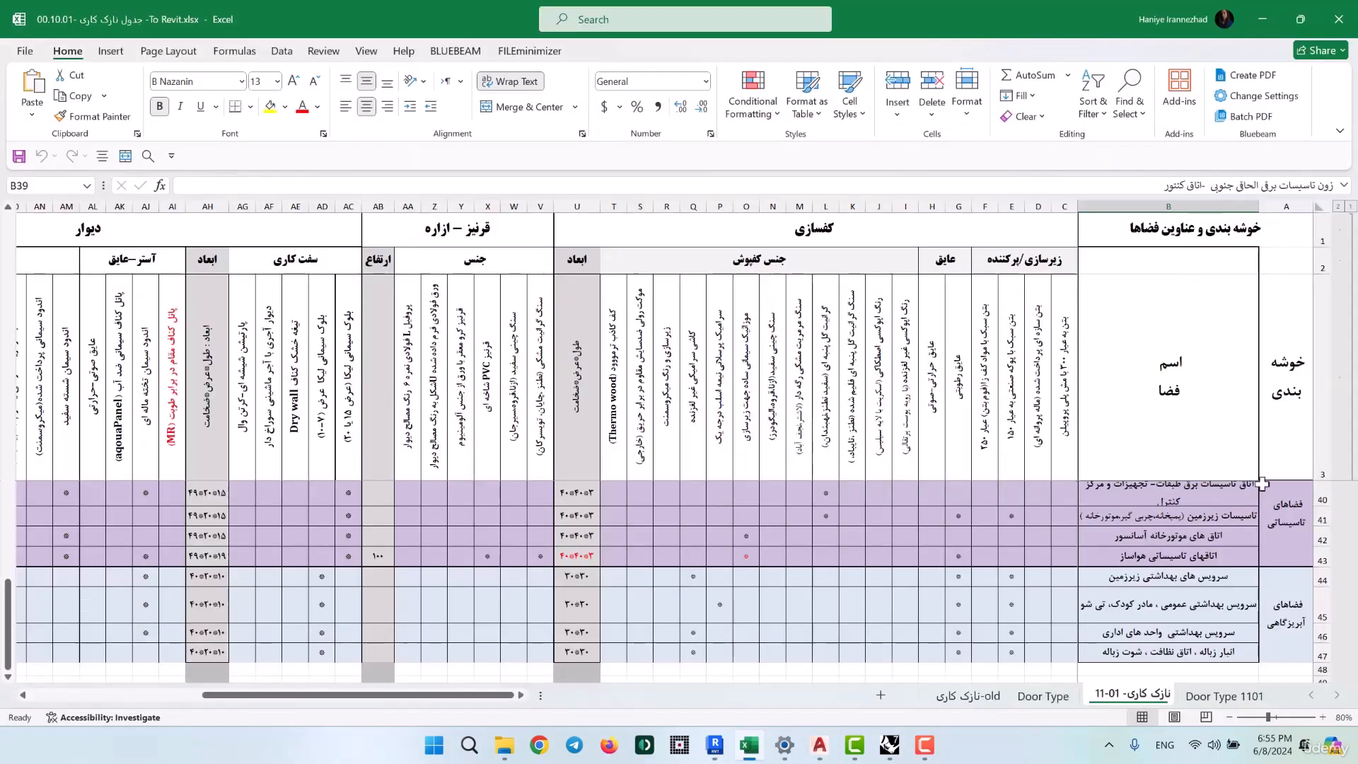
scroll(1246, 567, "up", 1)
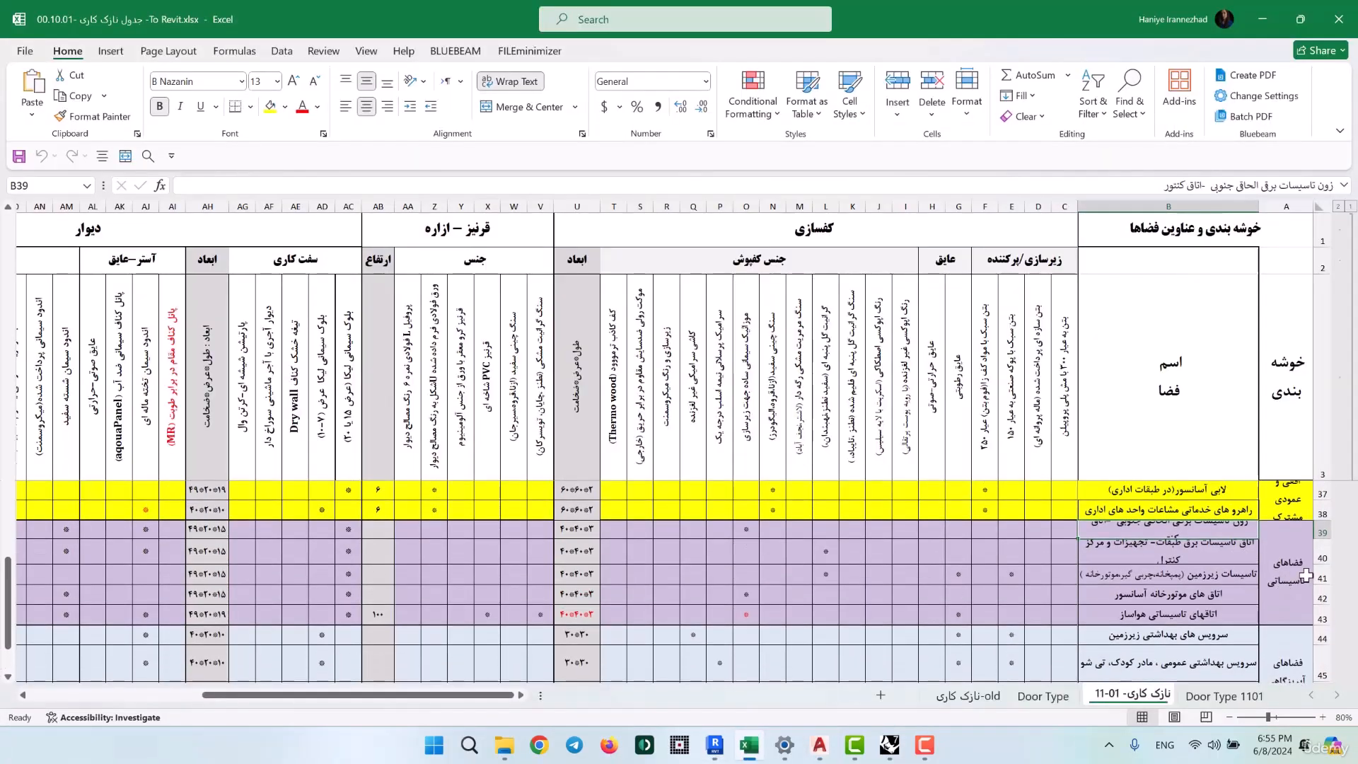
left_click(1233, 558)
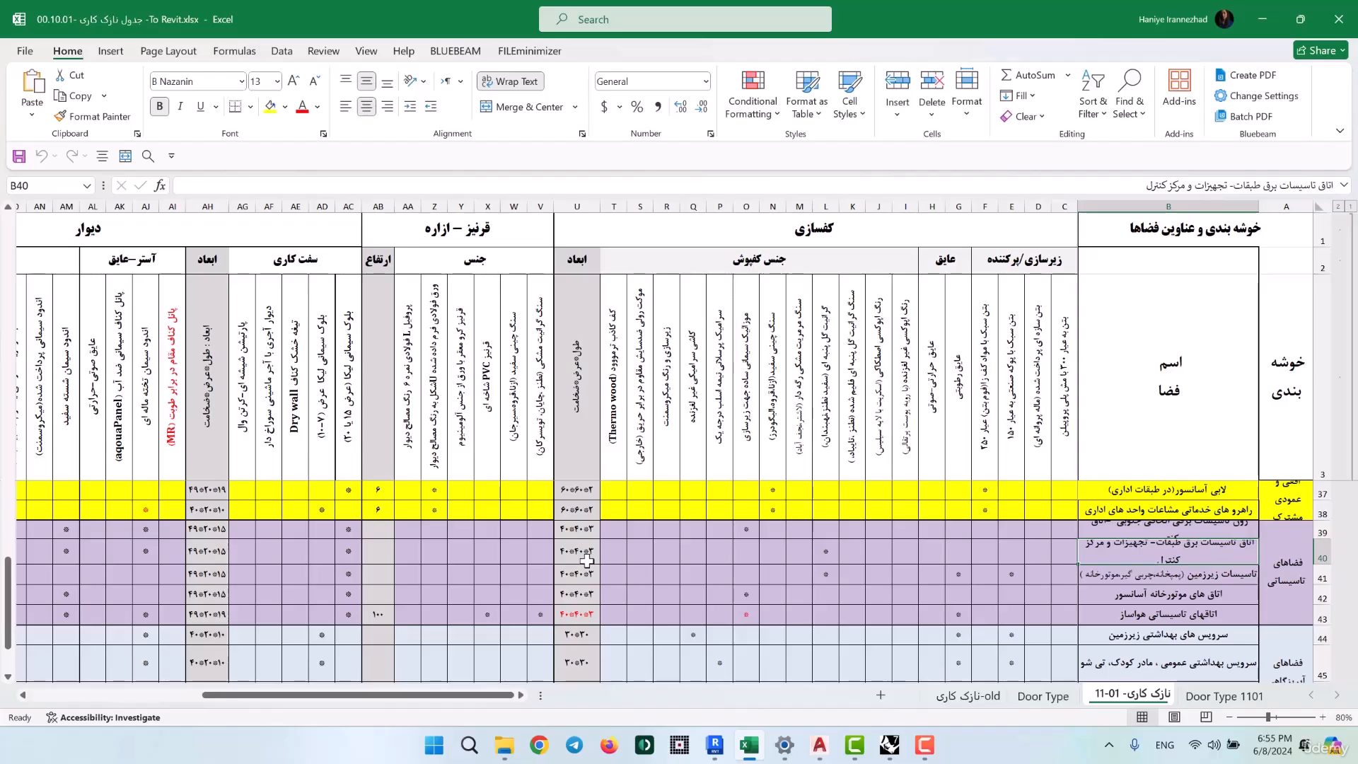
left_click(1264, 19)
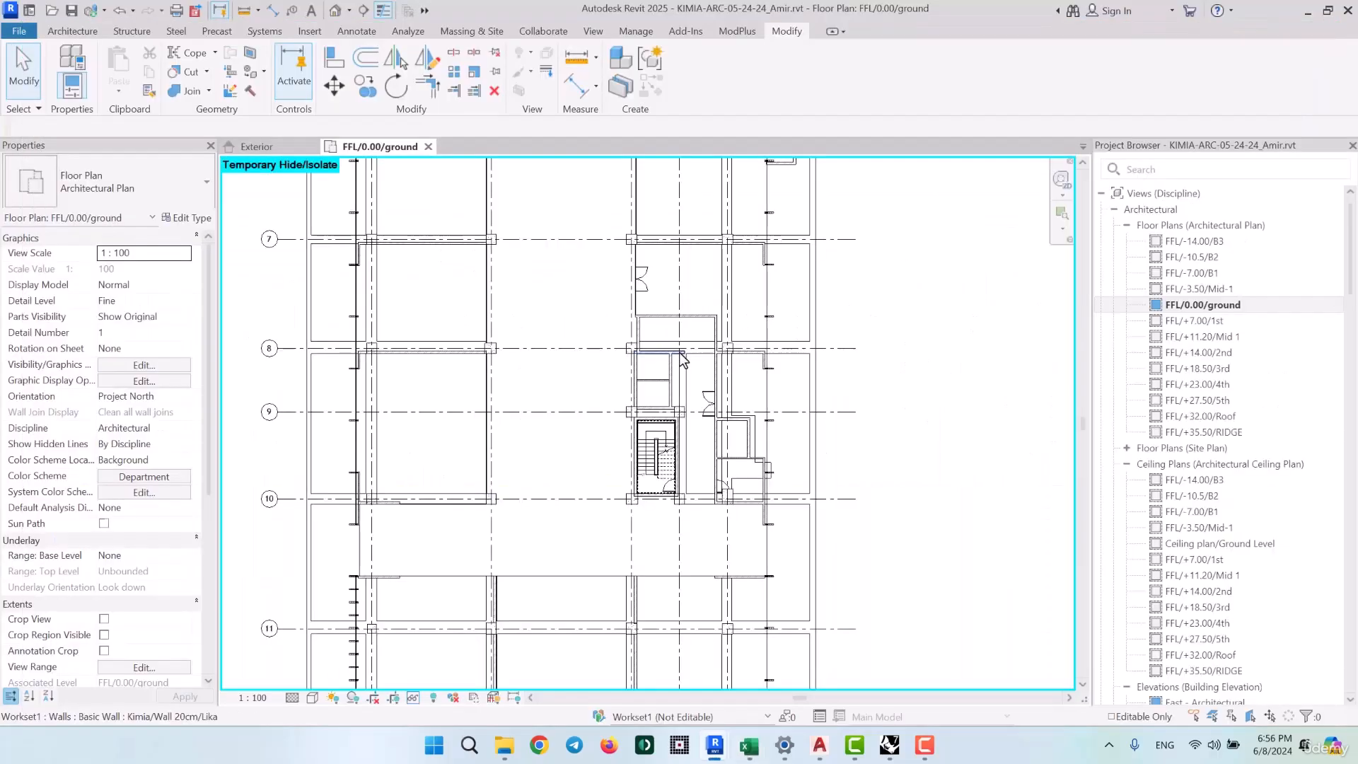
Locate the electrical room GF 04 in the Revit plan and compare its layout with the AutoCAD ground-floor plan
scroll(740, 483, "up", 2)
scroll(729, 361, "up", 1)
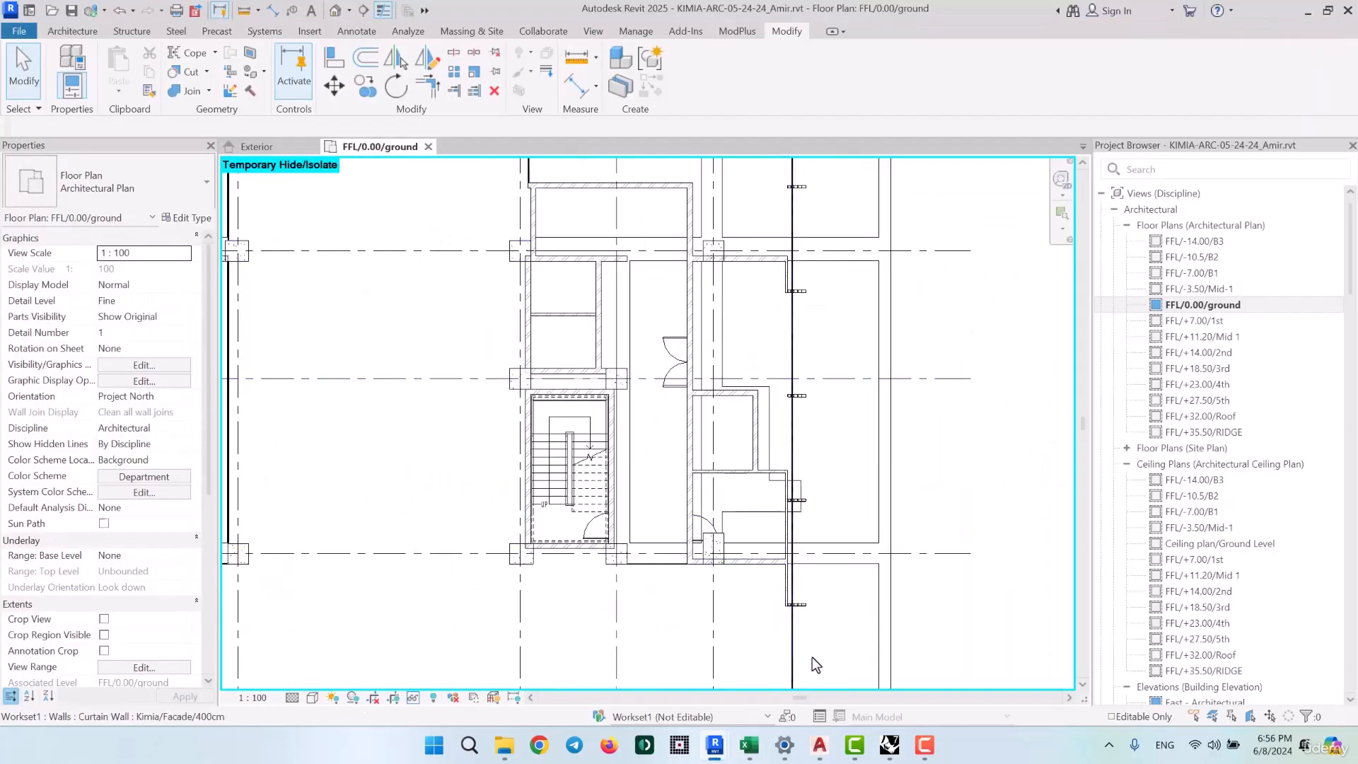
mouse_move(820, 745)
left_click(80, 652)
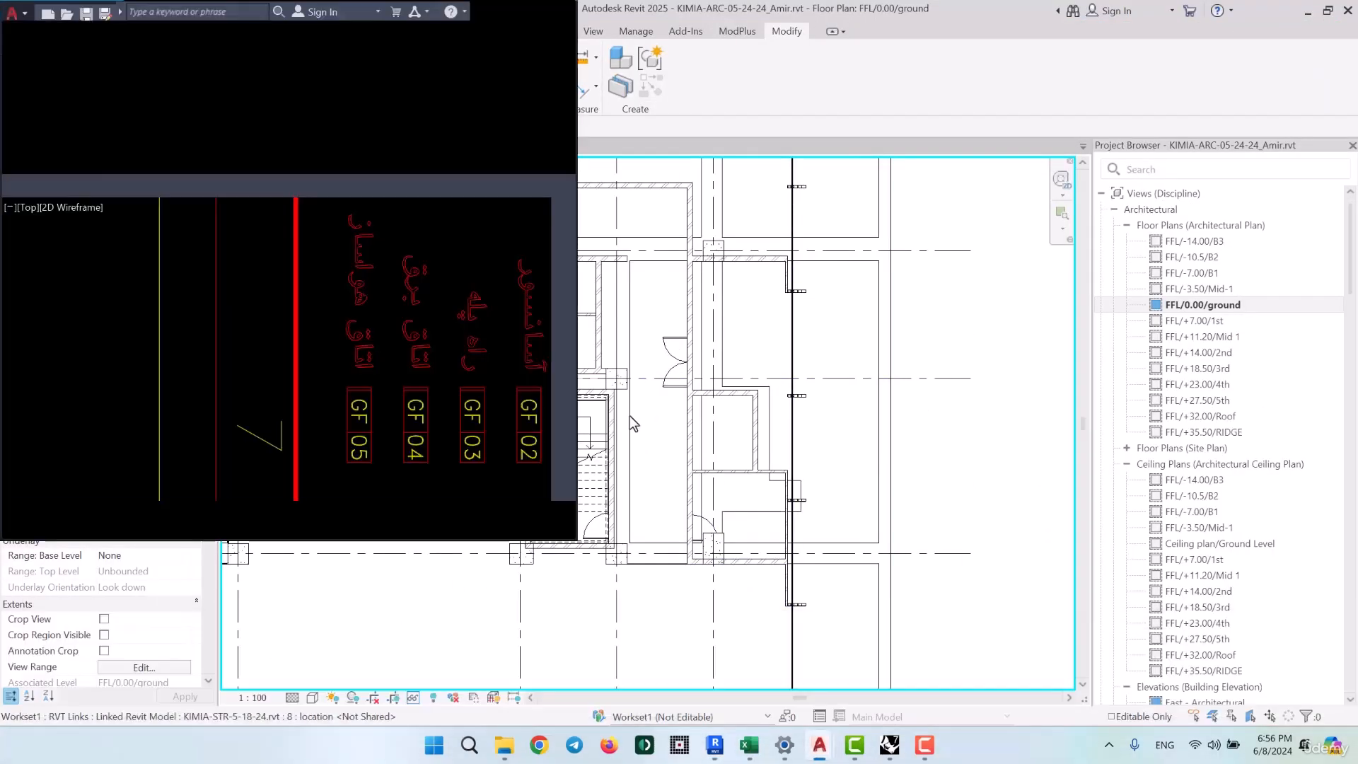
left_click(546, 12)
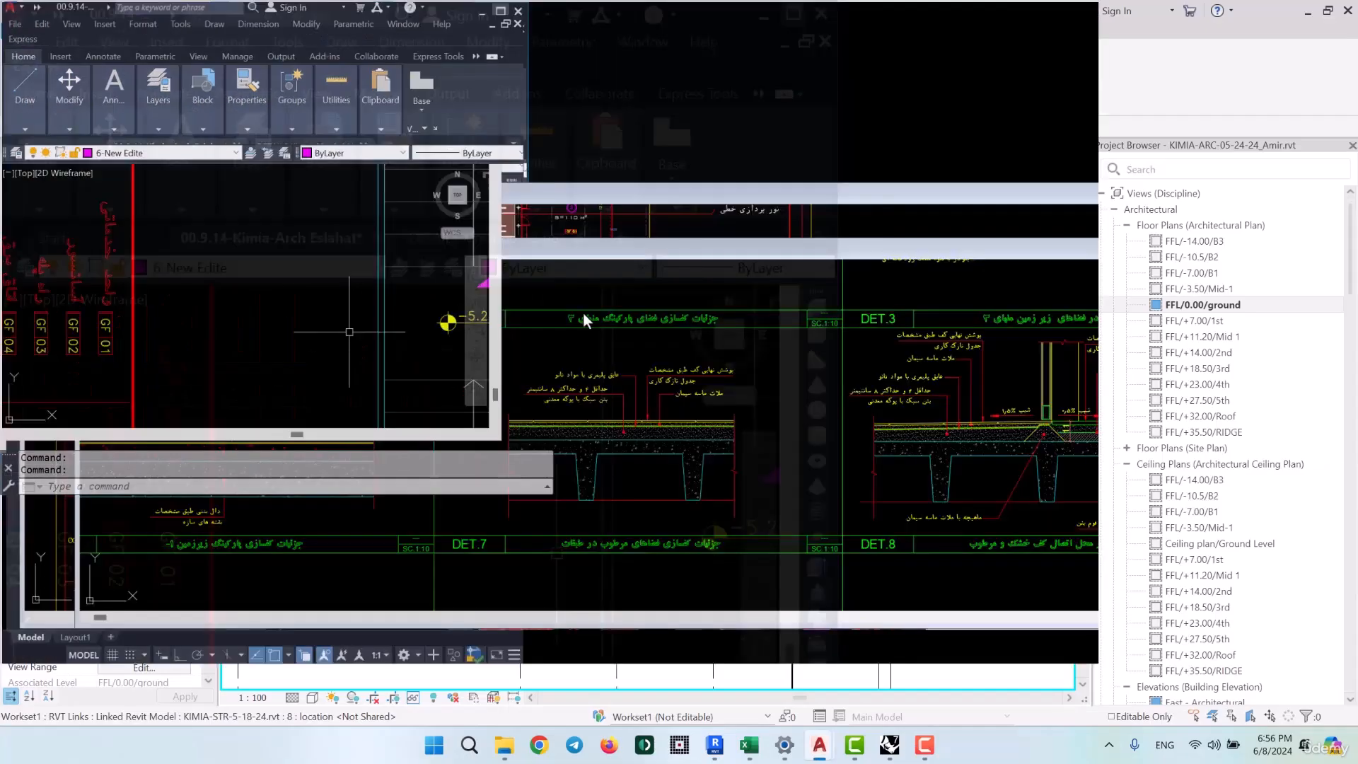
scroll(636, 380, "down", 8)
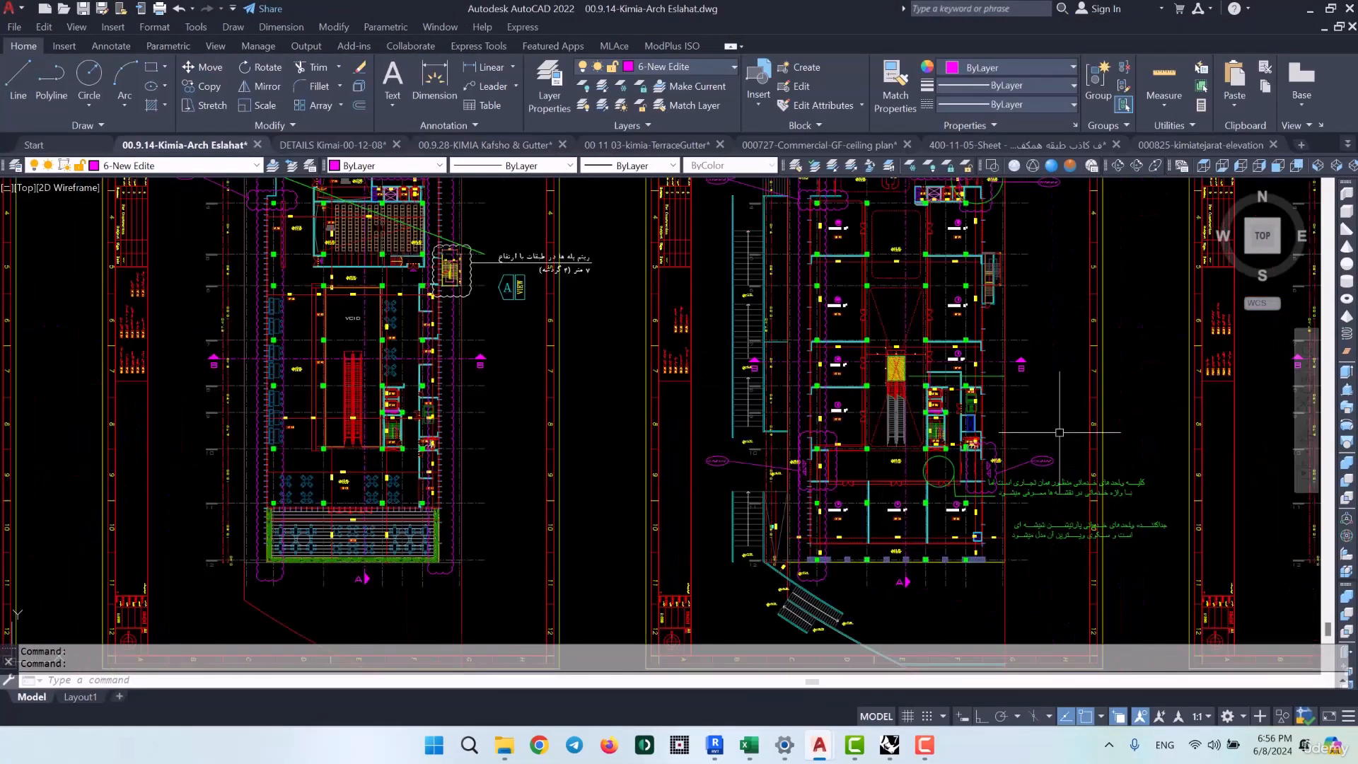
middle_click_drag(1060, 433, 895, 395)
scroll(796, 375, "up", 5)
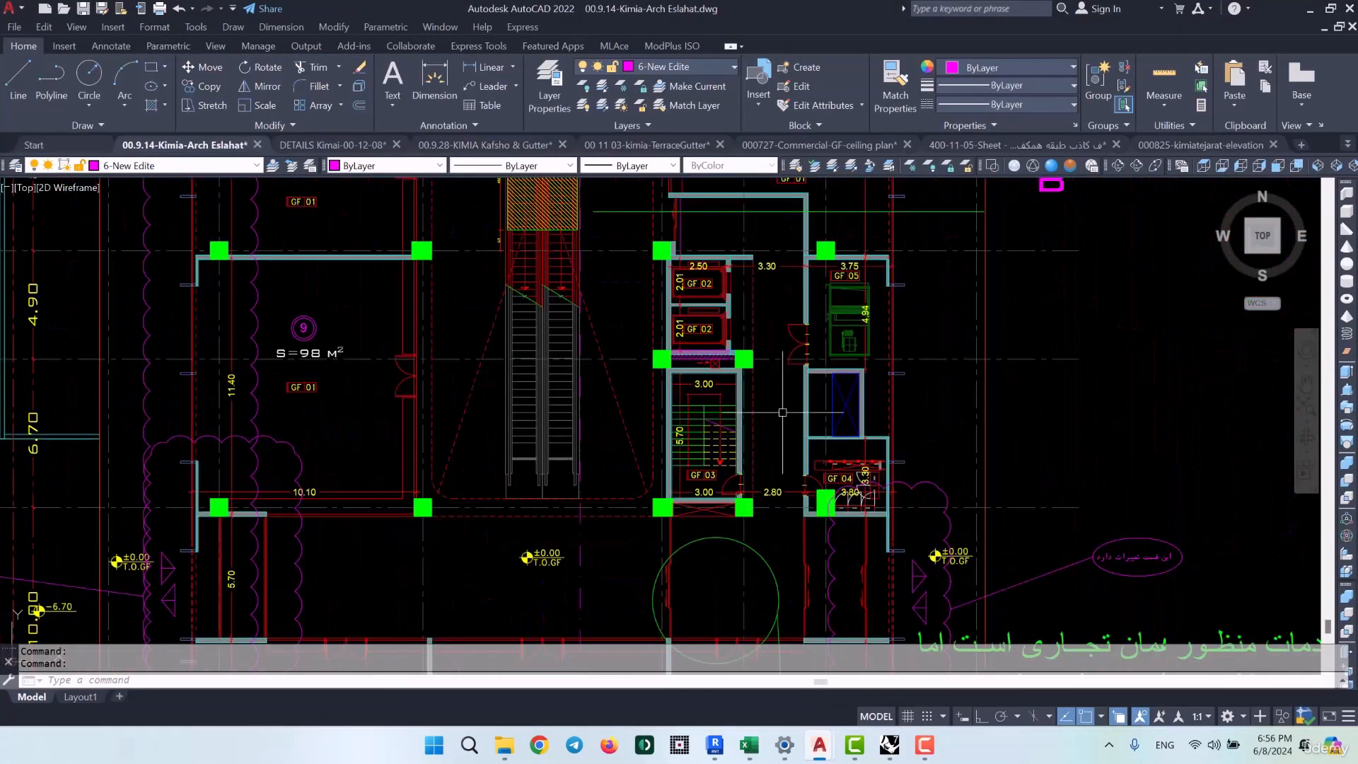
scroll(842, 438, "up", 3)
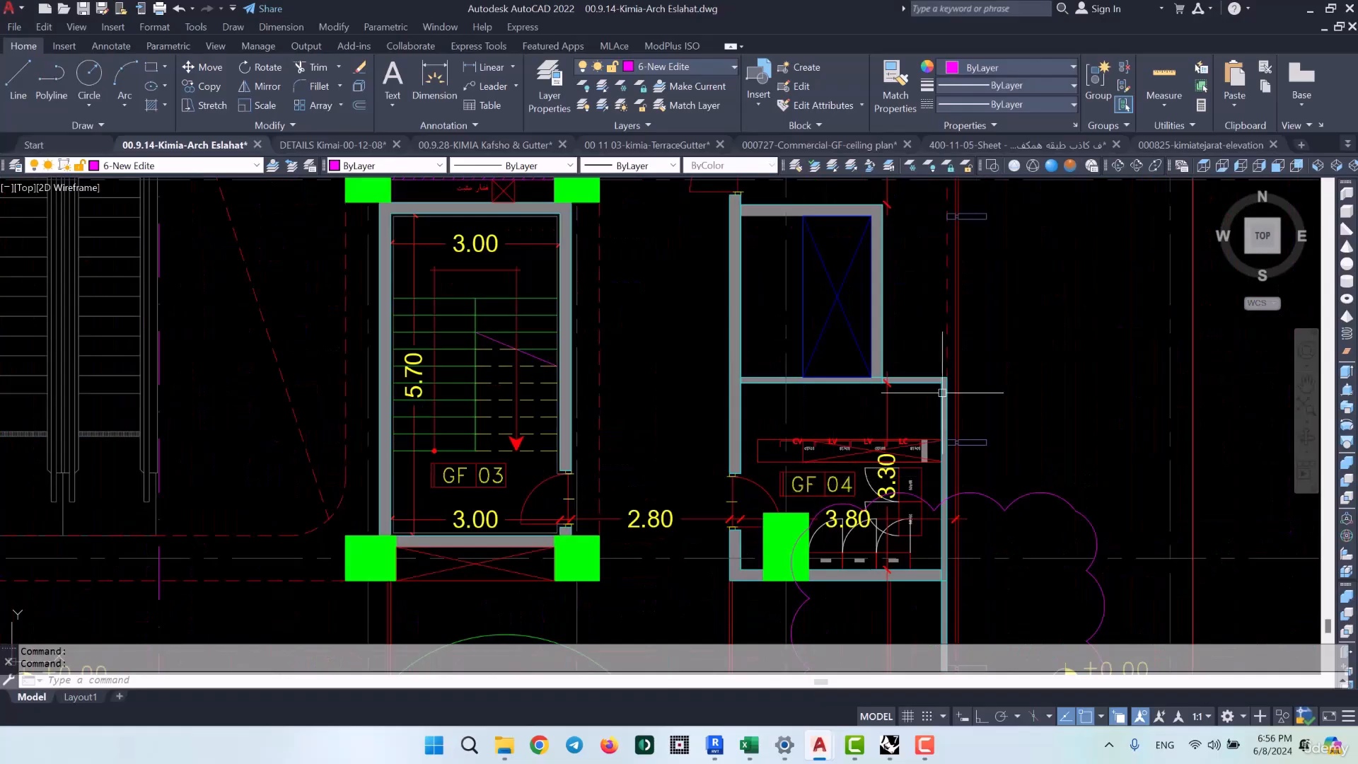
Back in Revit, inspect the types of the stair door and the electrical room's door near grid 10
key("alt+Tab")
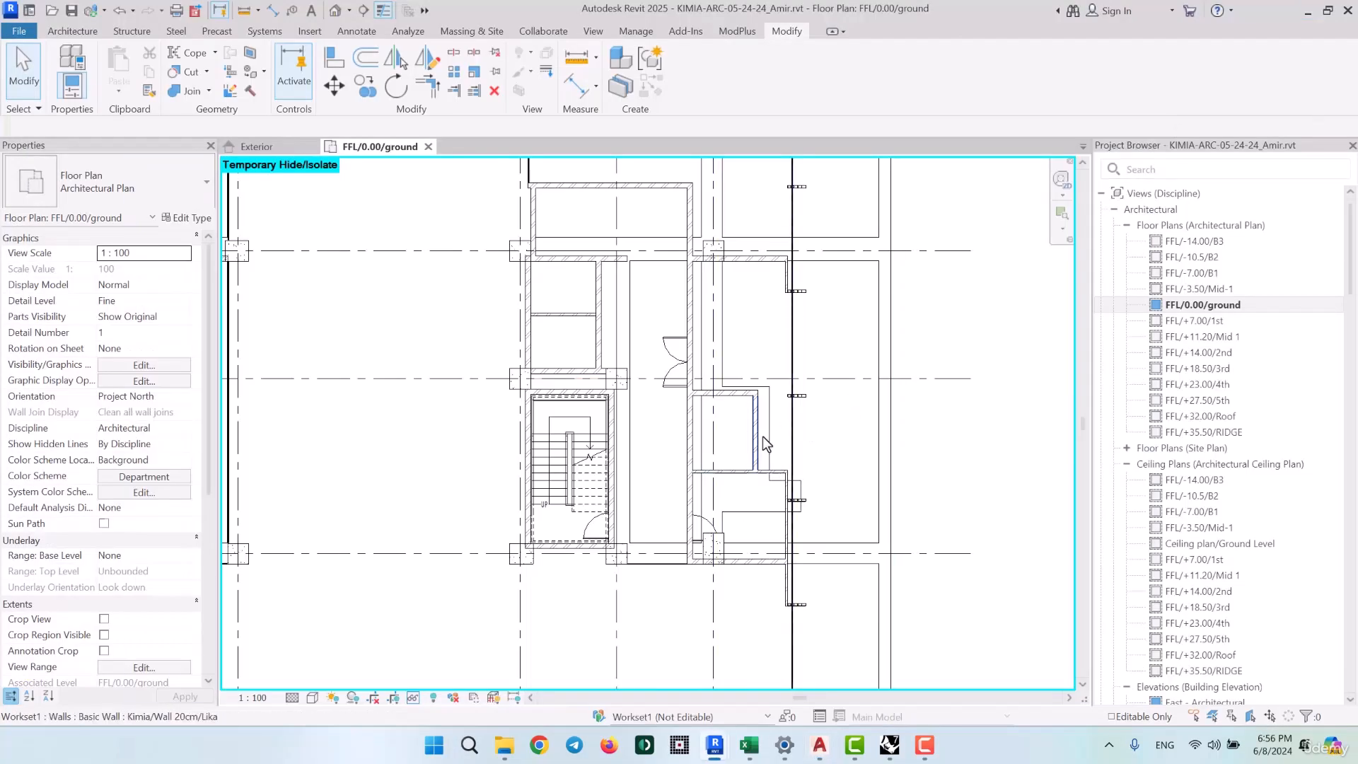
middle_click_drag(789, 549, 785, 472)
scroll(754, 448, "up", 4)
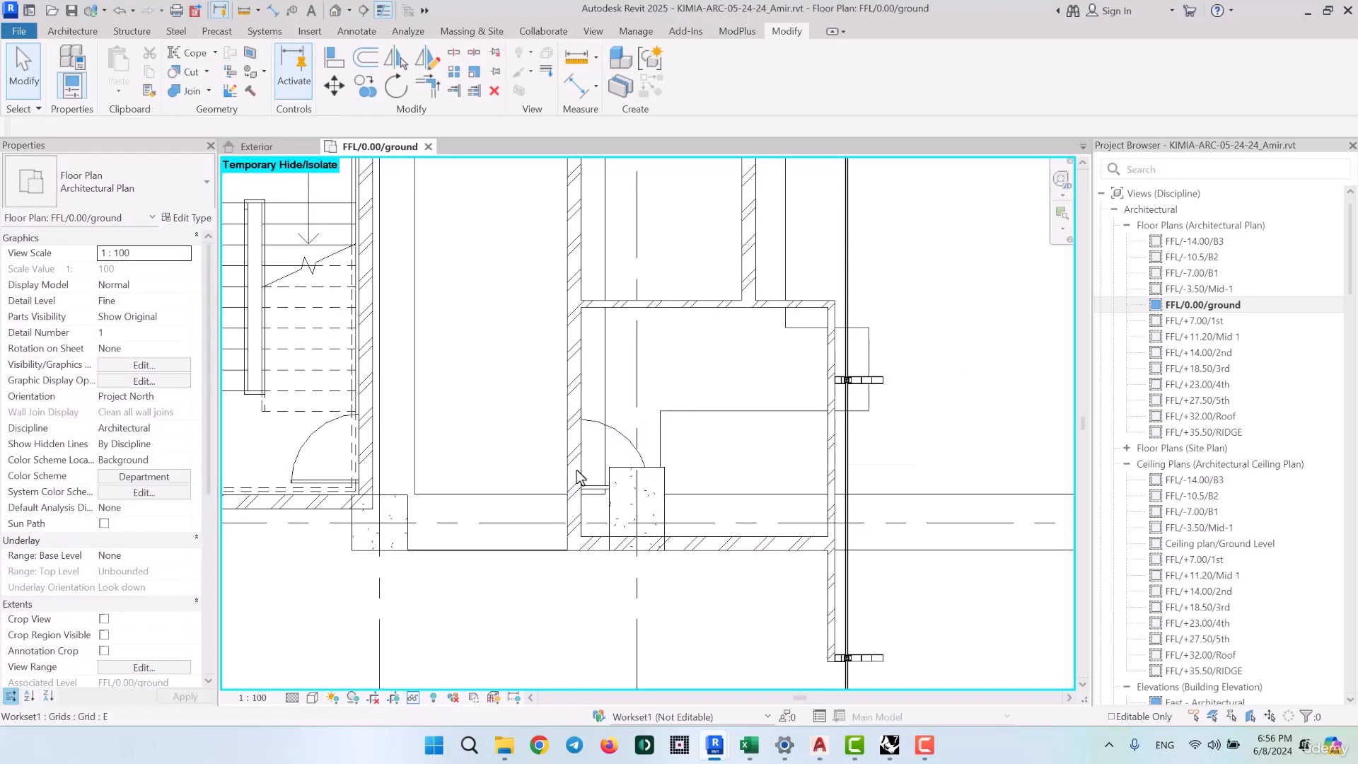
left_click(324, 482)
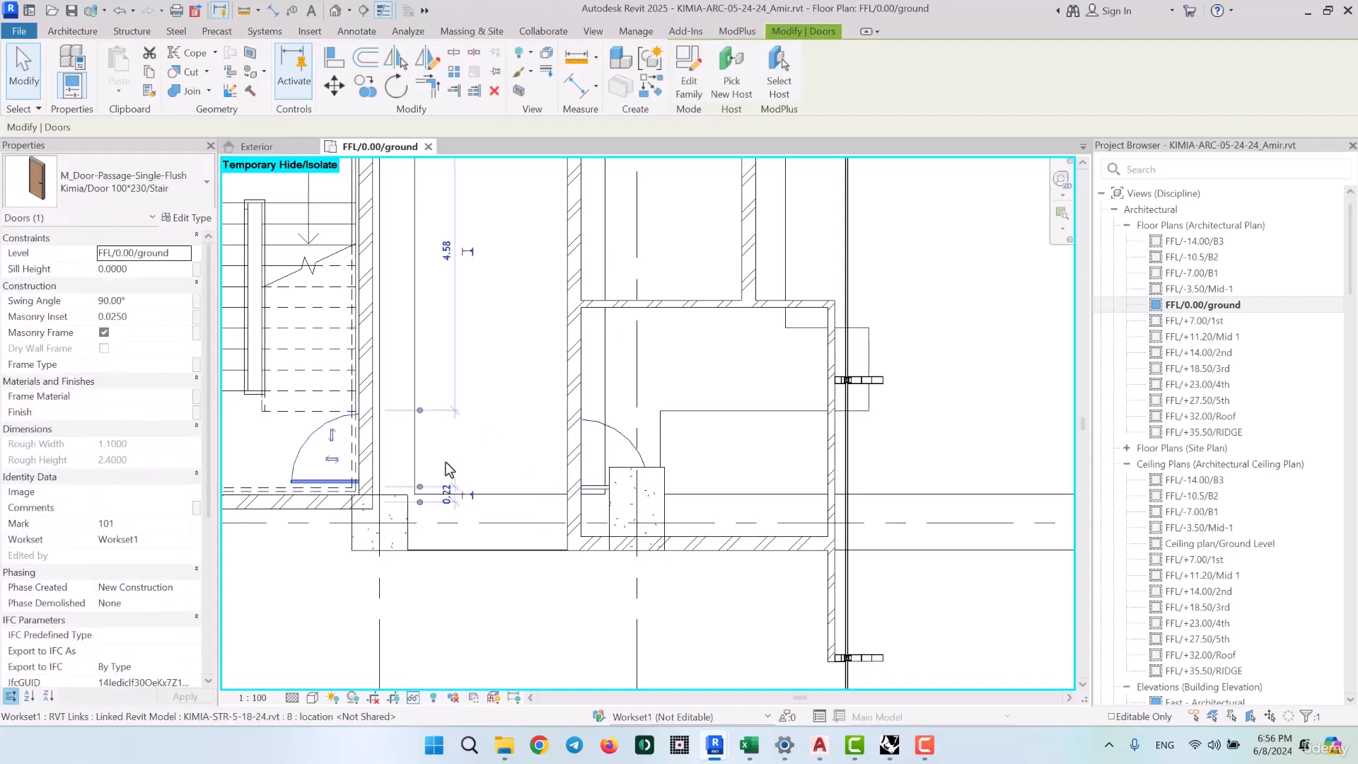
left_click(596, 486)
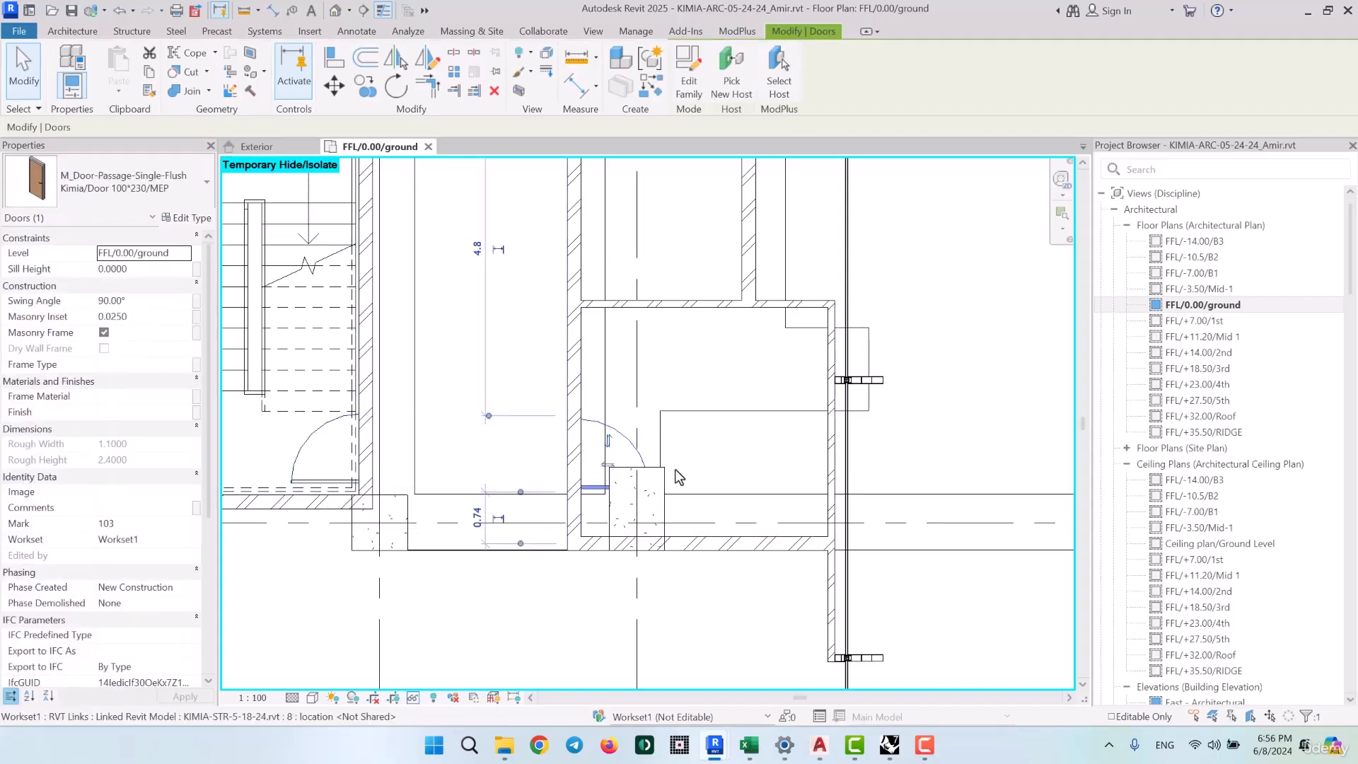
Reset the temporary hide/isolate and check the electrical room's door and column against the imported ground-floor drawing
left_click(960, 427)
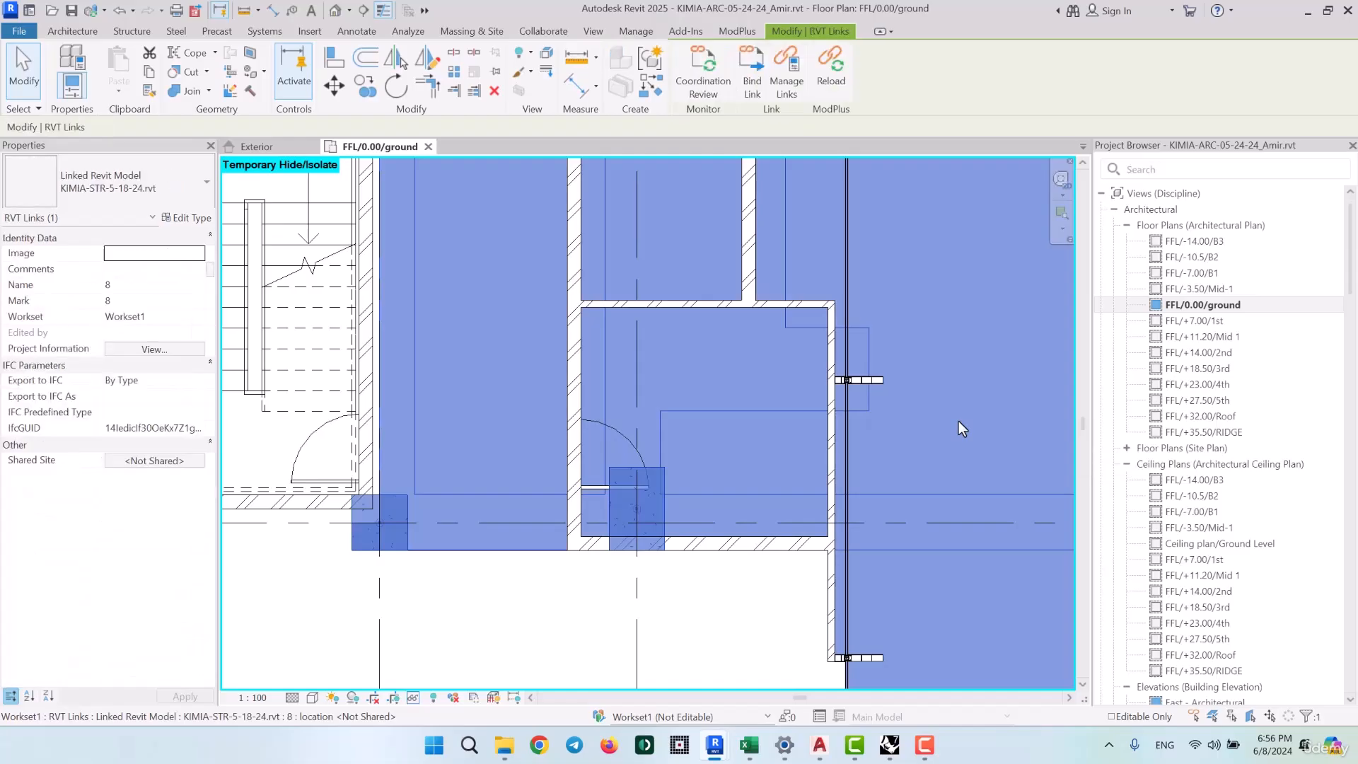
key("h")
key("r")
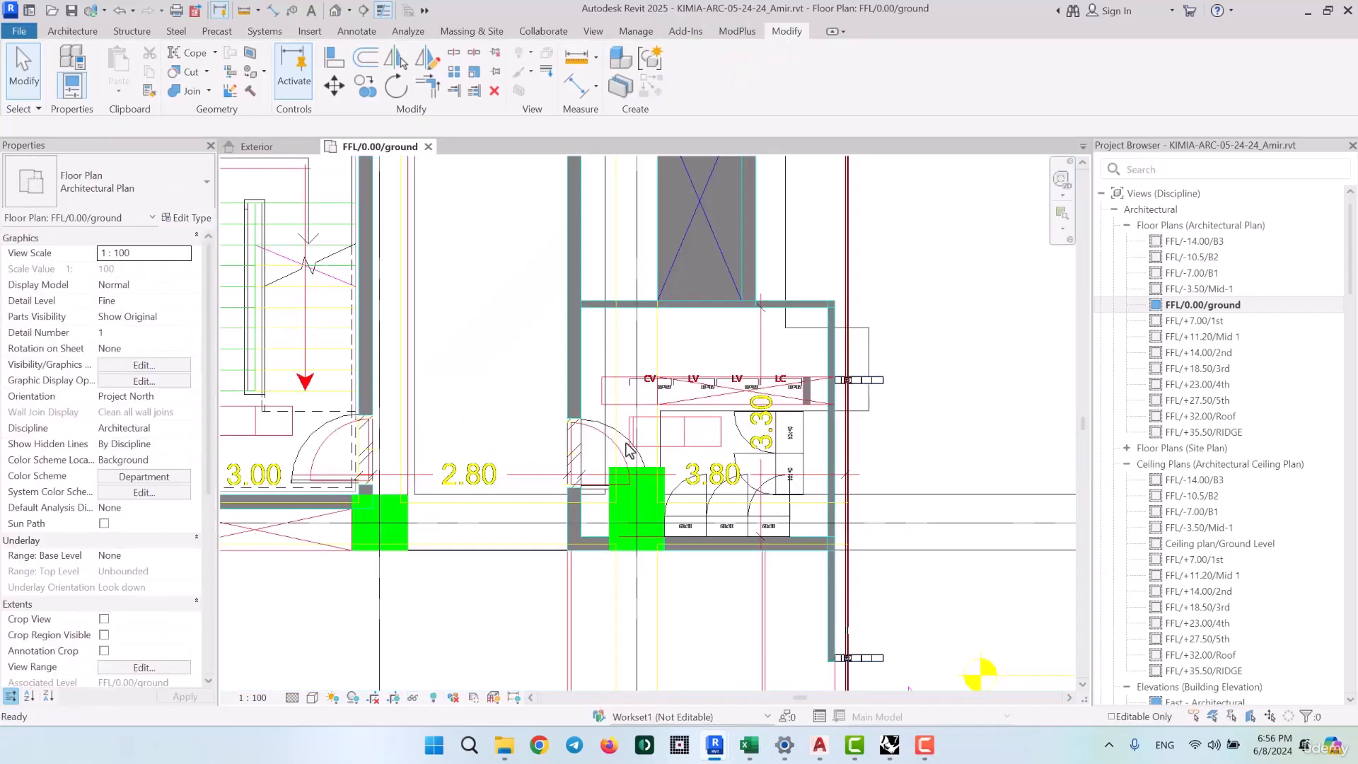
scroll(576, 446, "up", 1)
scroll(575, 450, "up", 2)
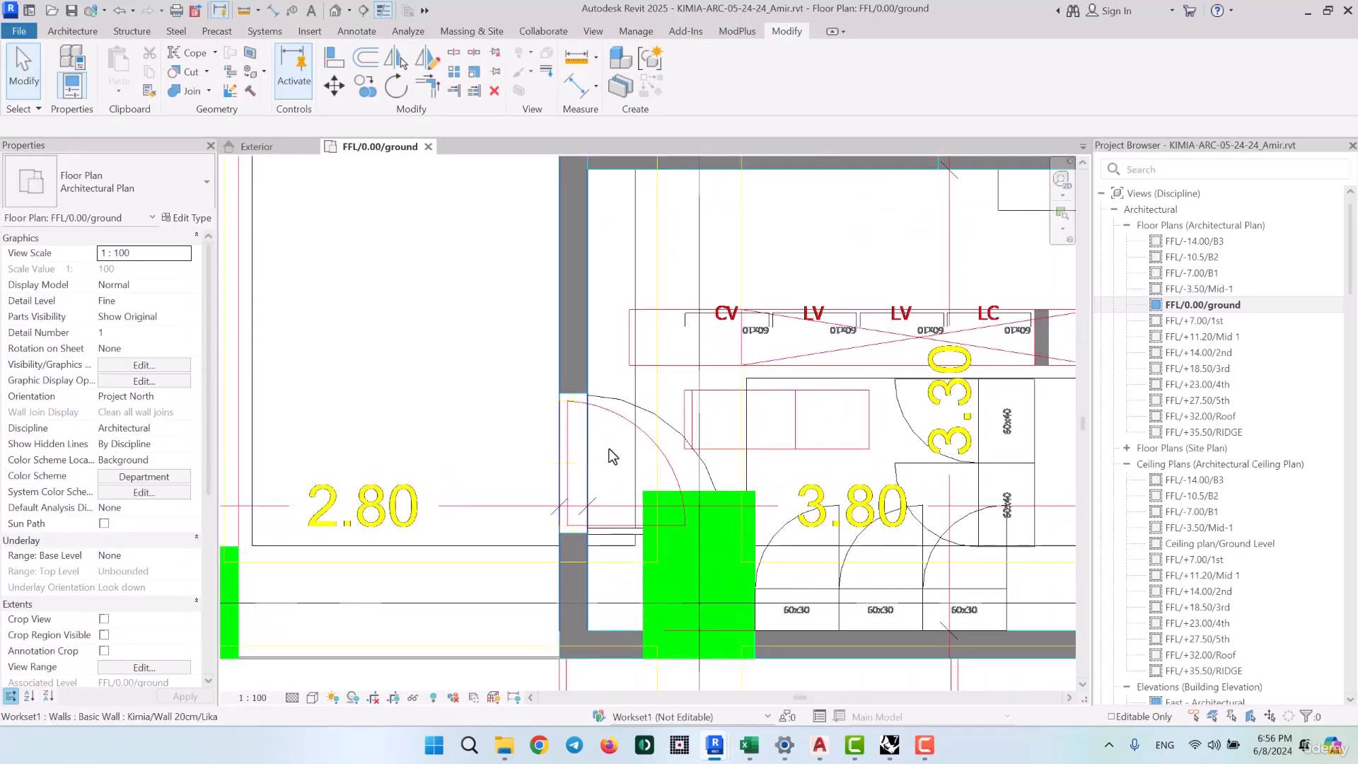
left_click(586, 480)
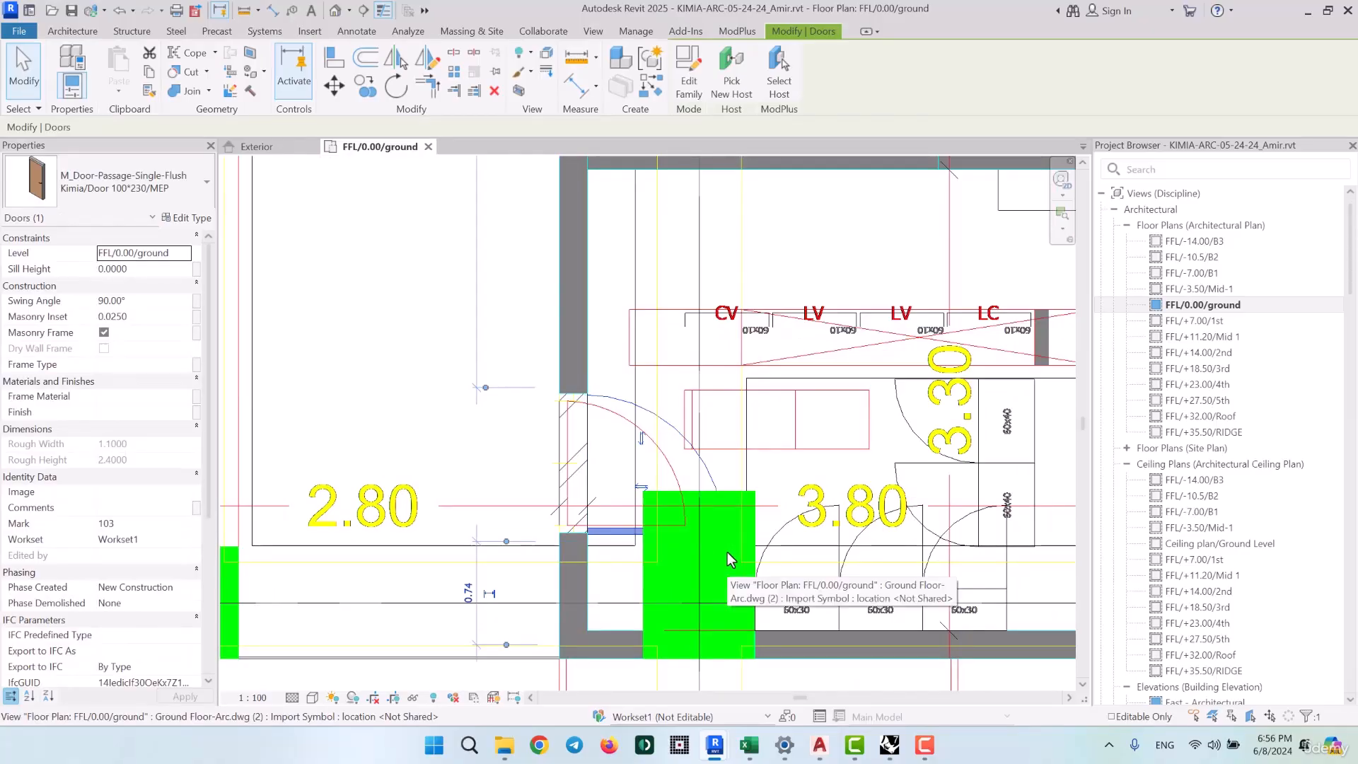
key("Escape")
scroll(631, 396, "down", 3)
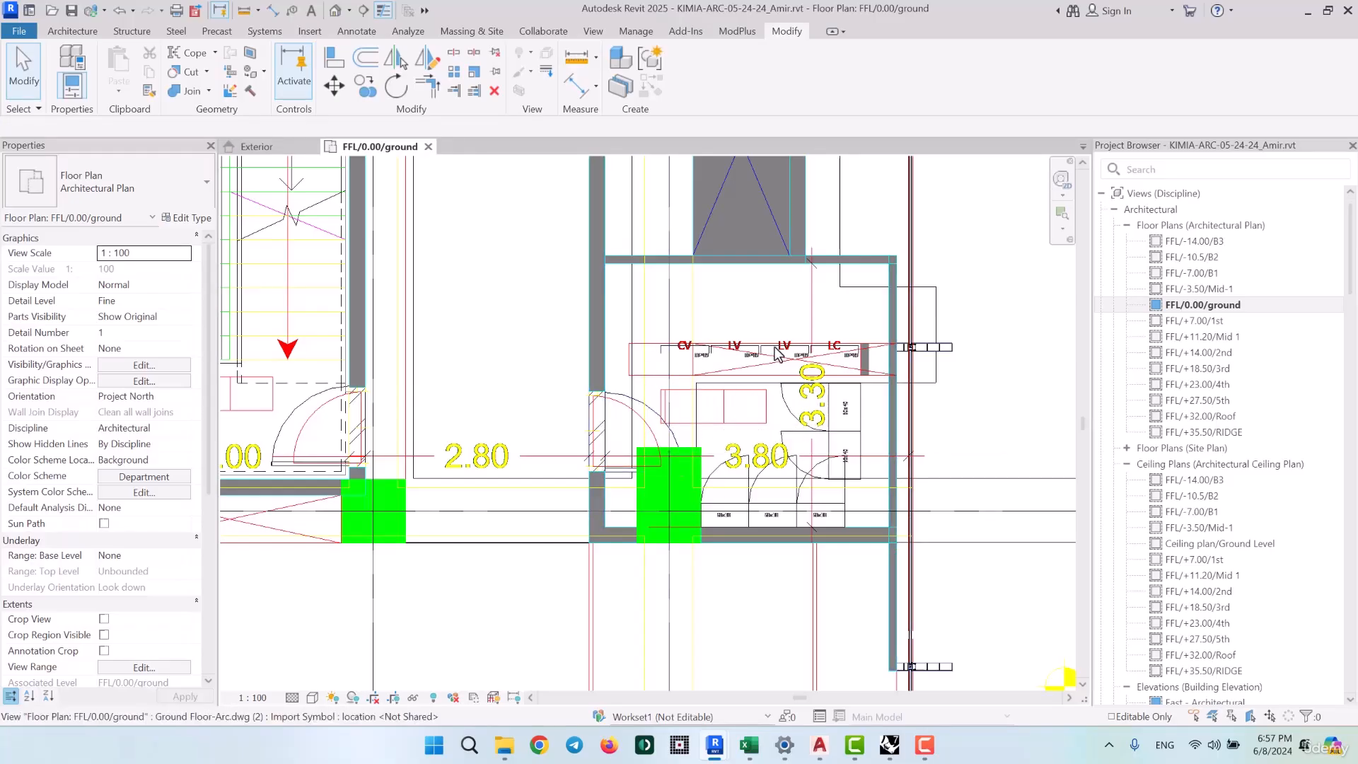
Start a floor and duplicate the reception stone type as Kimia/Stone 40*40*3cm/Electrical Room, checking the tile dimensions in the Excel finishing schedule
left_click(80, 31)
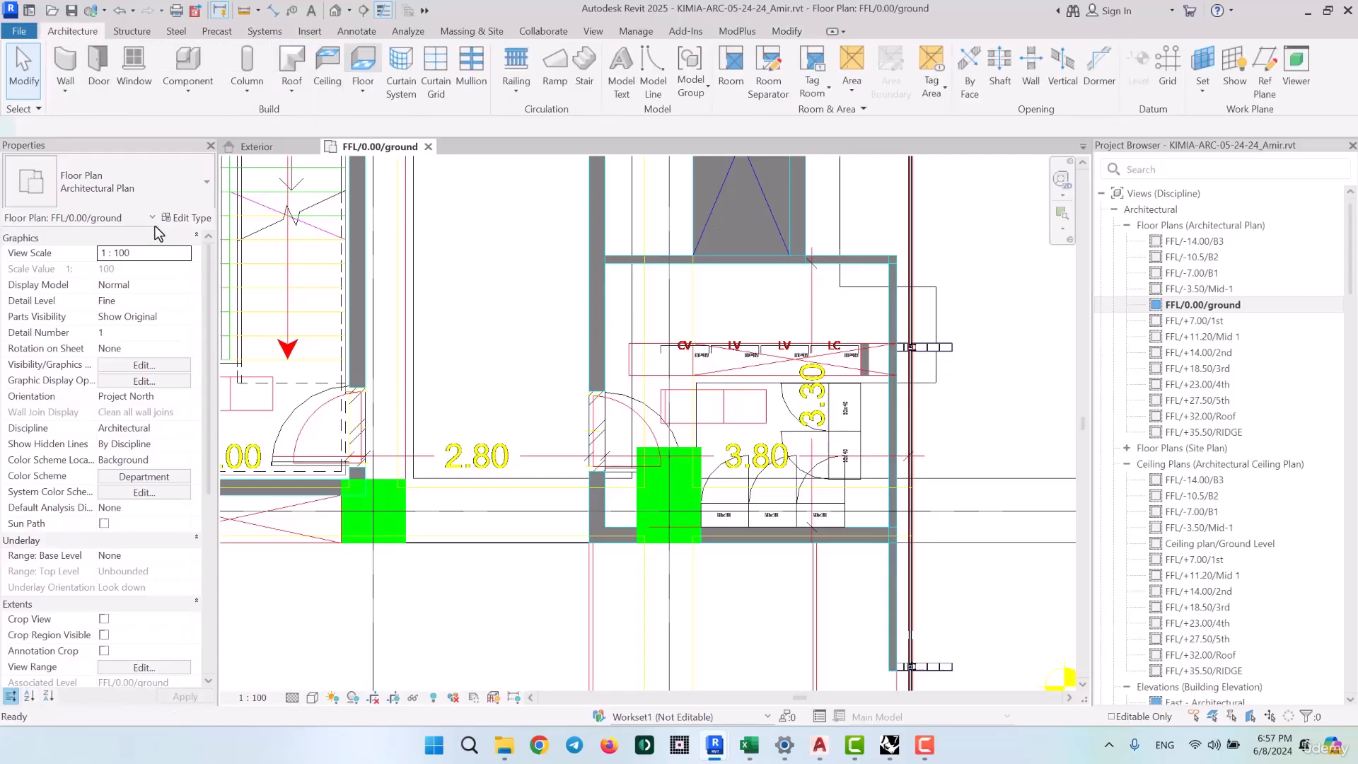
left_click(364, 62)
left_click(185, 218)
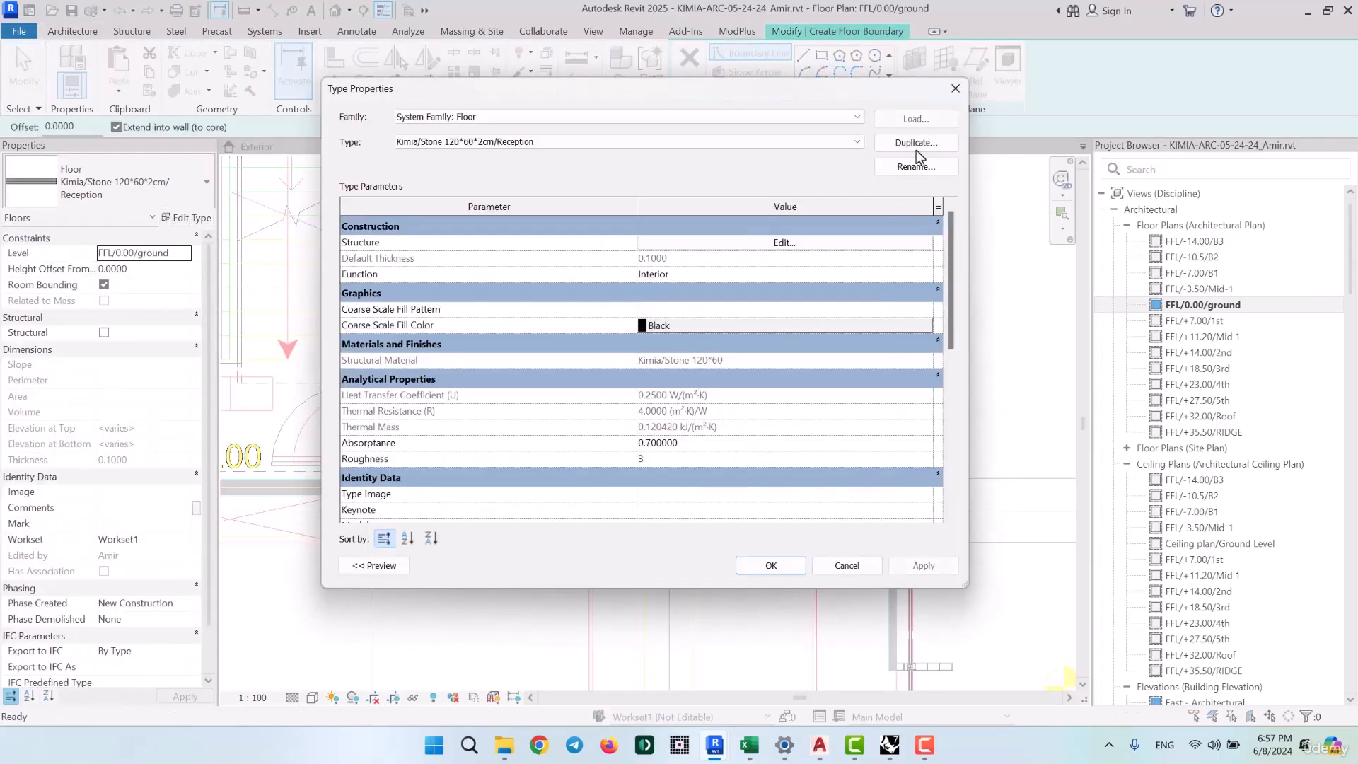
left_click(916, 143)
left_click_drag(699, 267, 669, 282)
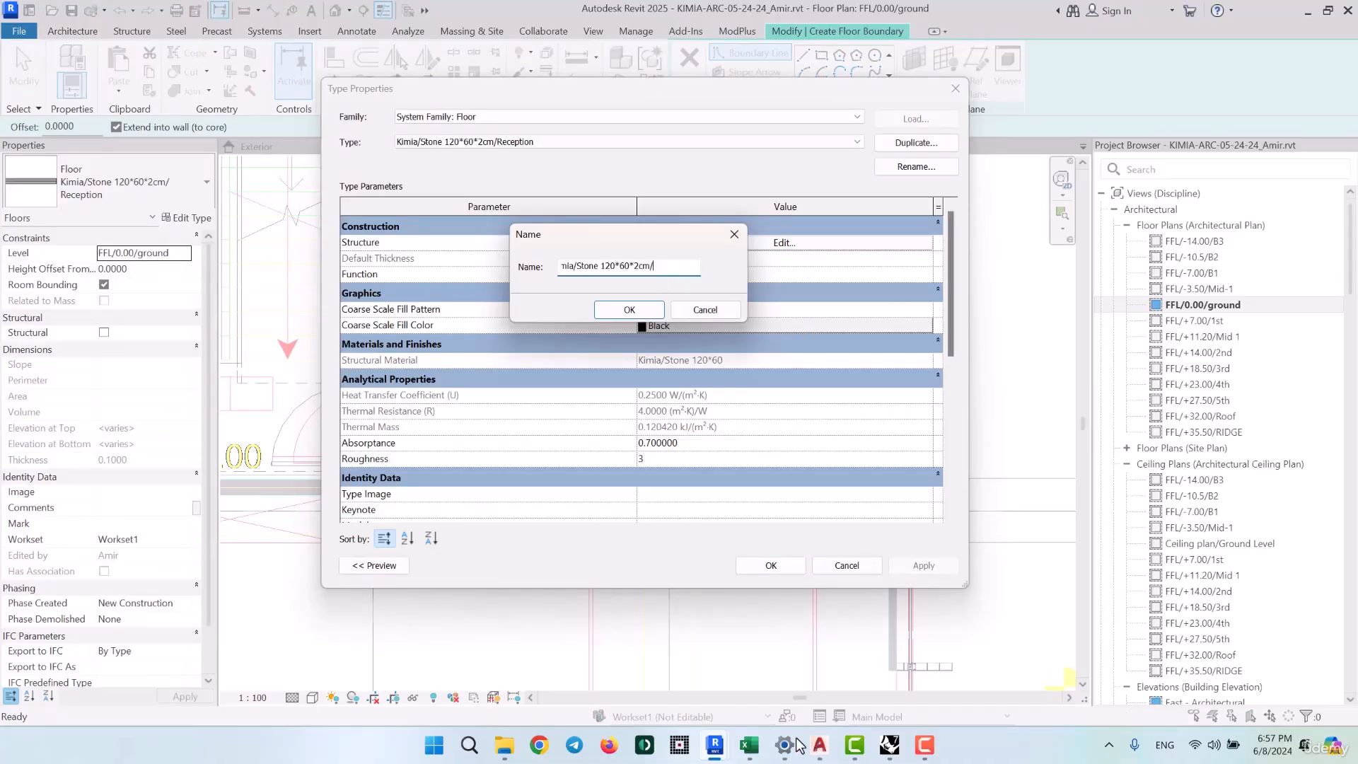
left_click(749, 745)
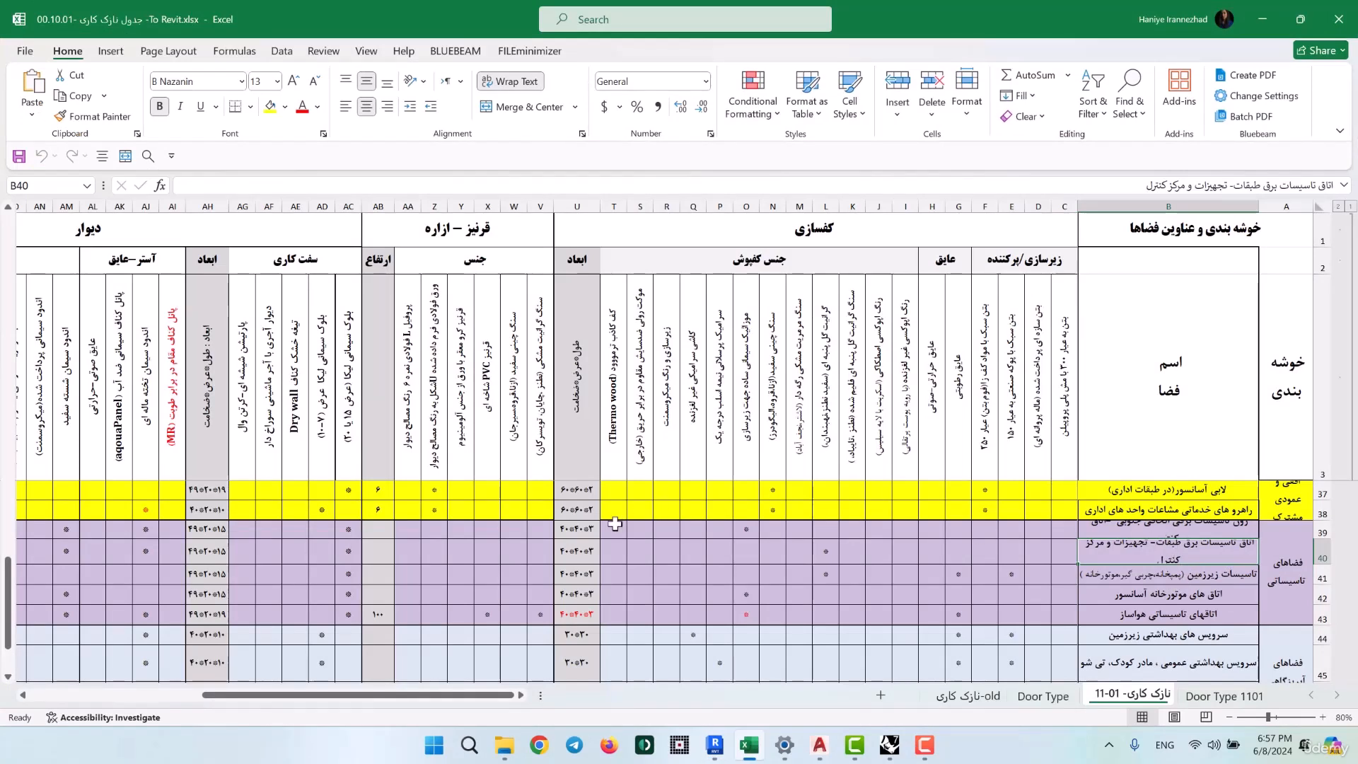
left_click(1302, 19)
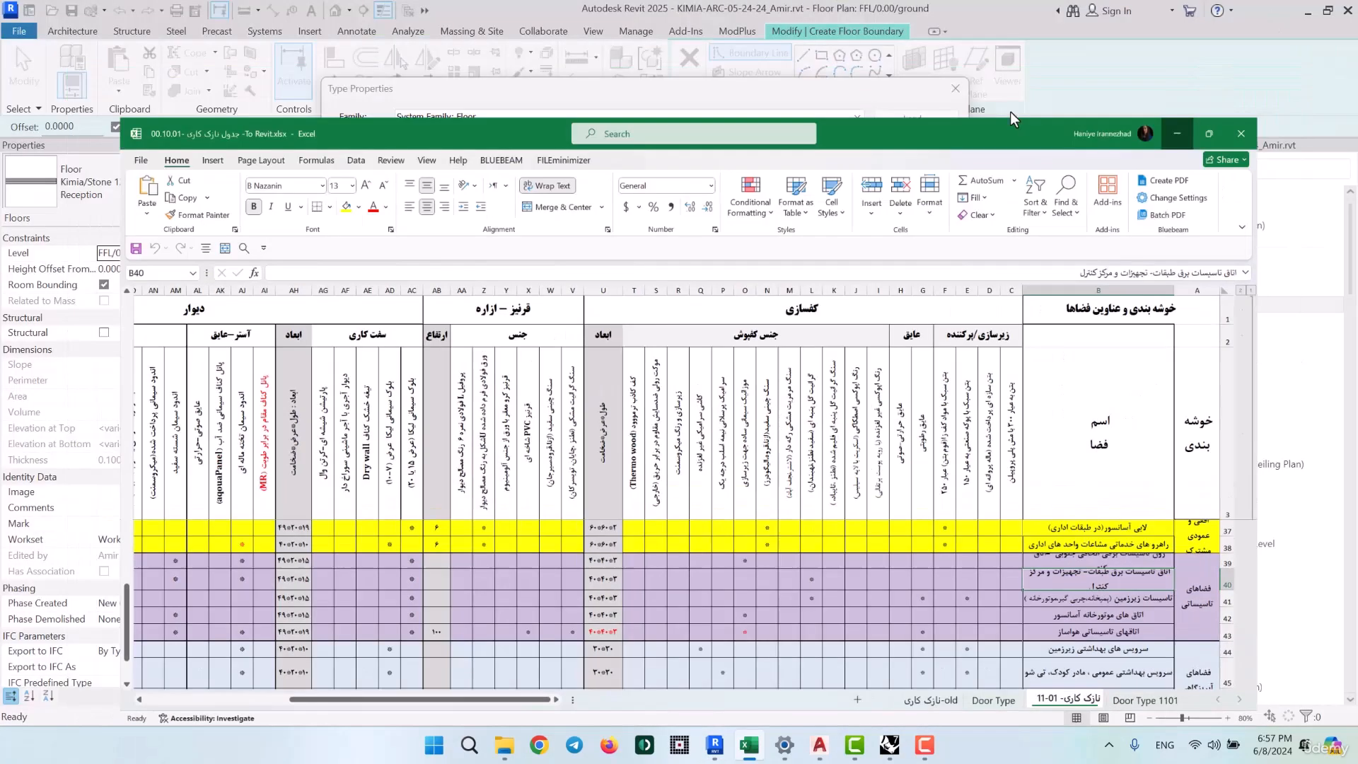
left_click(1010, 112)
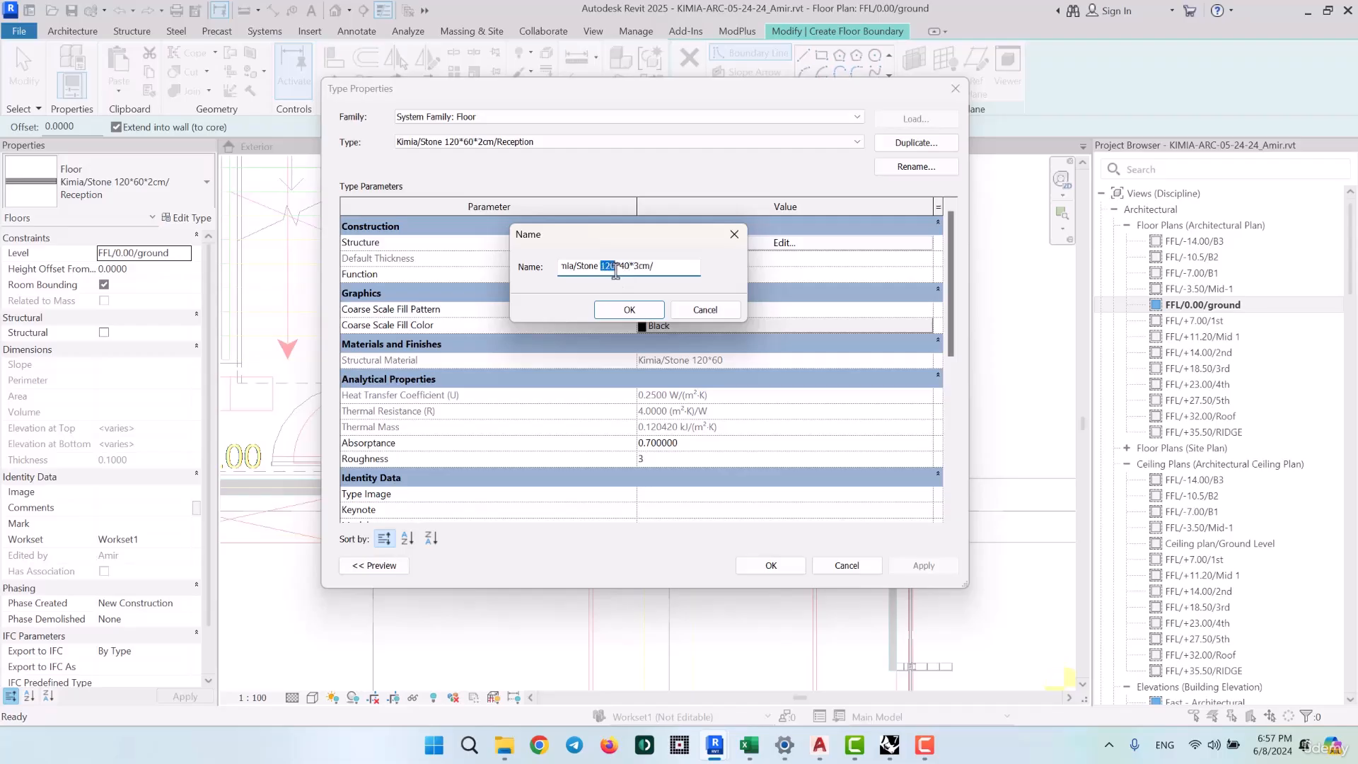
type("40")
type("Room")
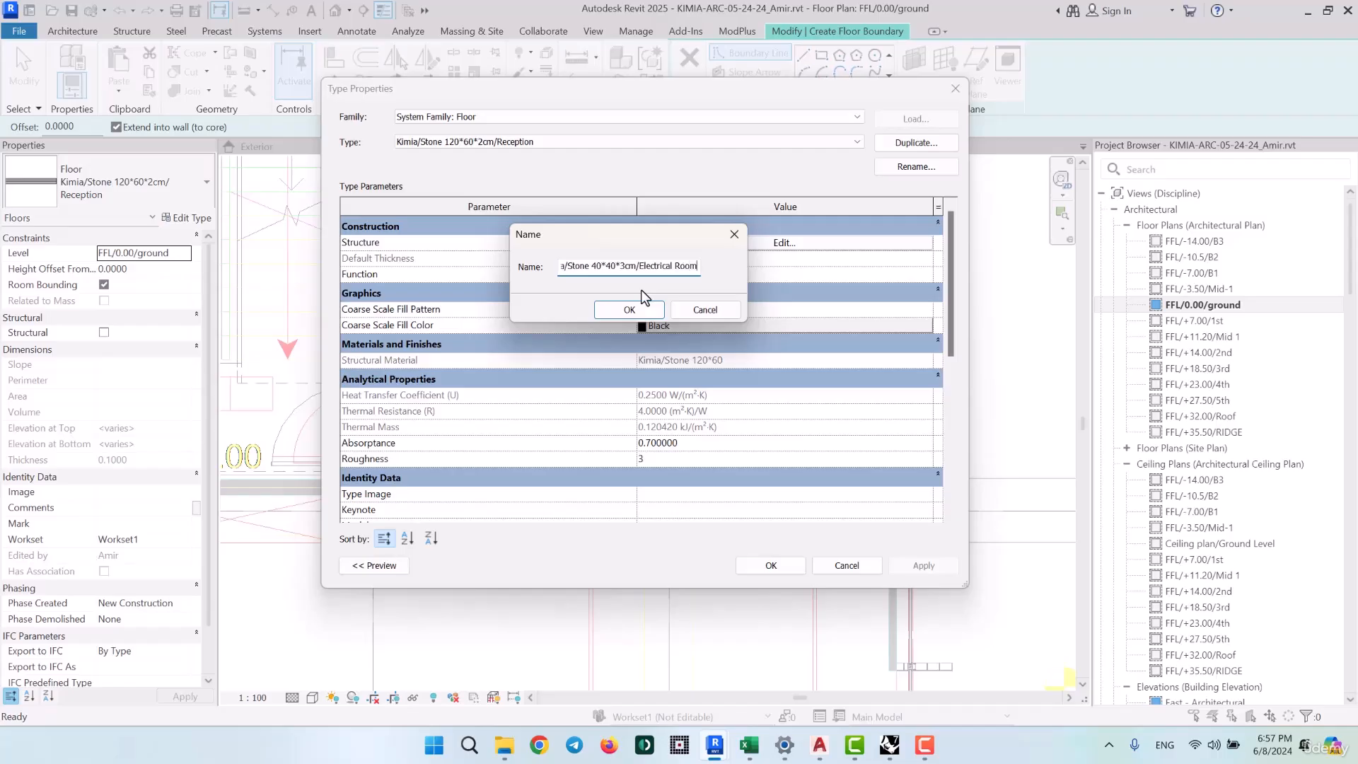
left_click(629, 310)
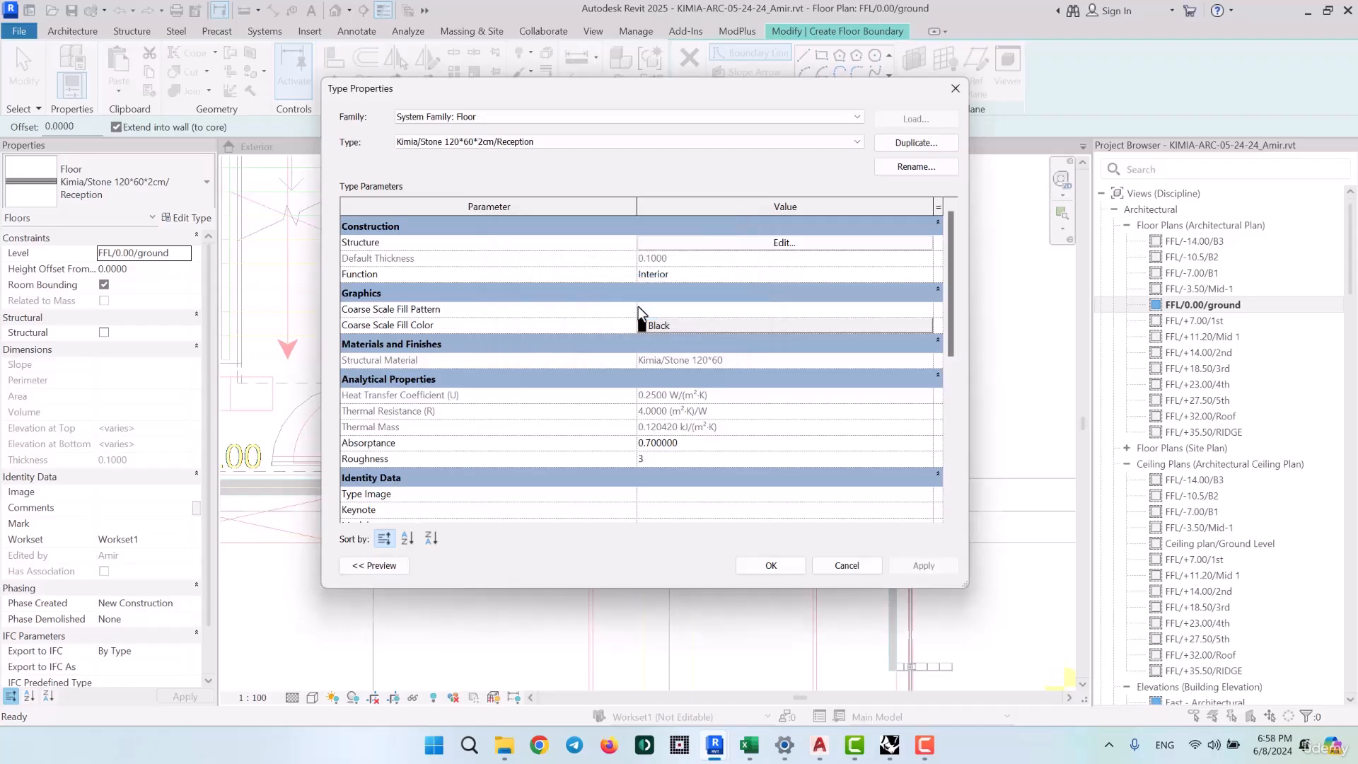
In the new floor type's structure, set the stone finish layer to 0.03 m and the cement layer to 0.02 m thick
left_click(749, 243)
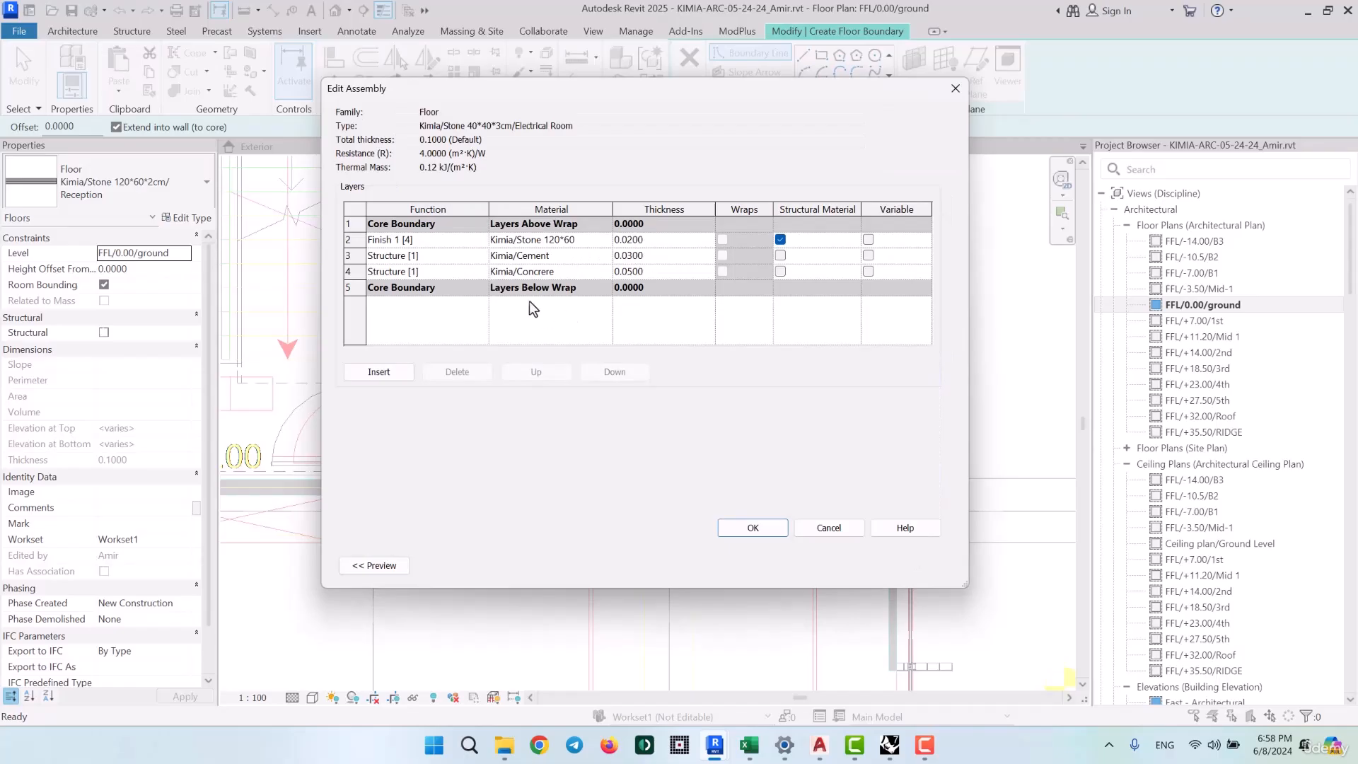
left_click(570, 242)
left_click(608, 241)
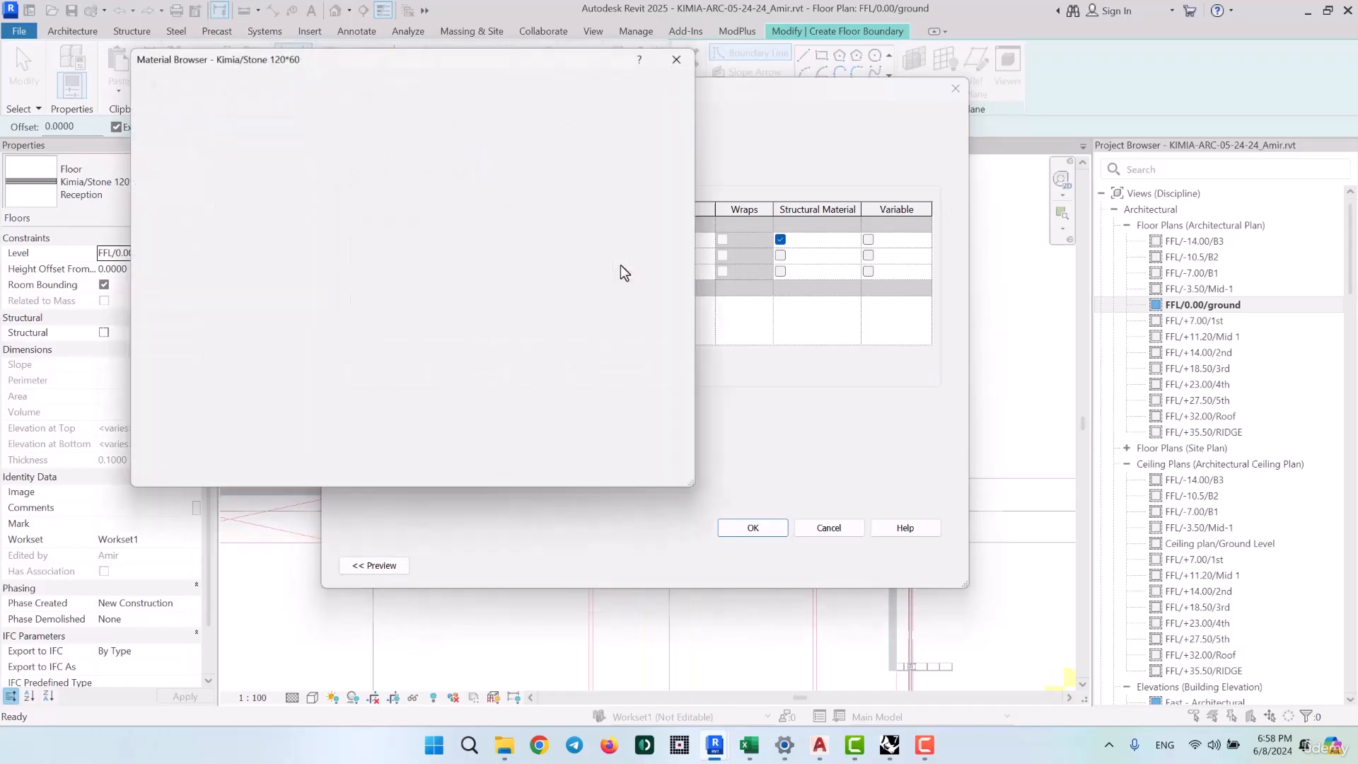
left_click(673, 59)
left_click(665, 241)
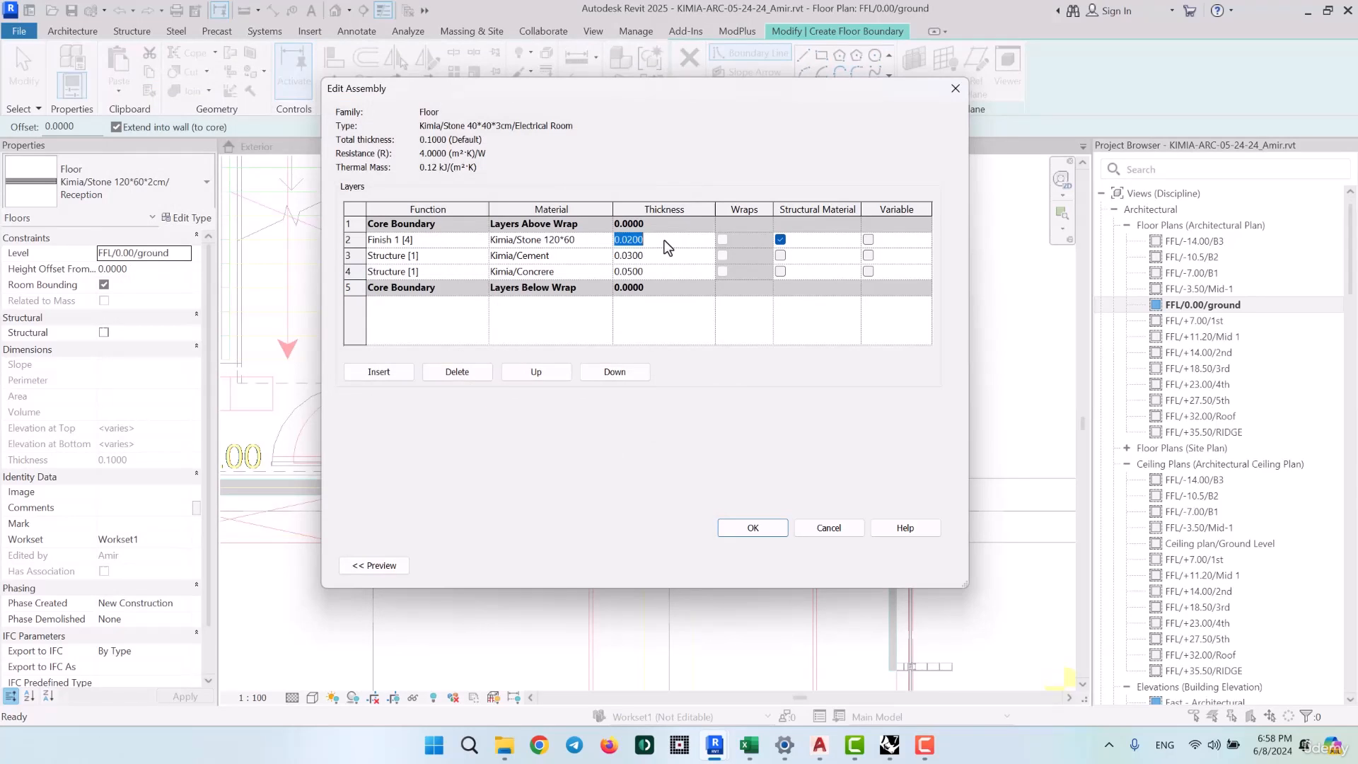
type("0.")
type("0.02")
For the finish layer, duplicate the material Kimia/Stone 120*60 with its assets and name the copy Kimia/Stone 40*40
left_click(607, 242)
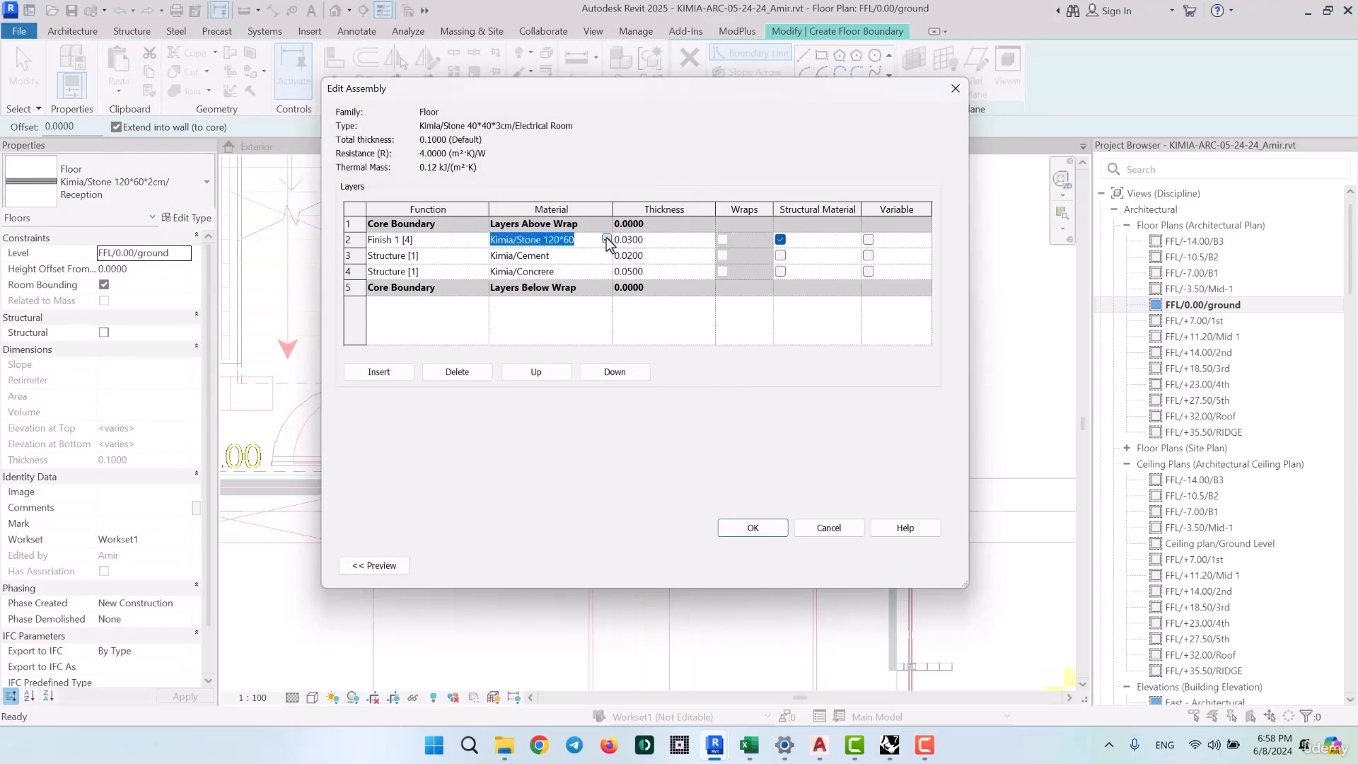
left_click(607, 240)
right_click(228, 276)
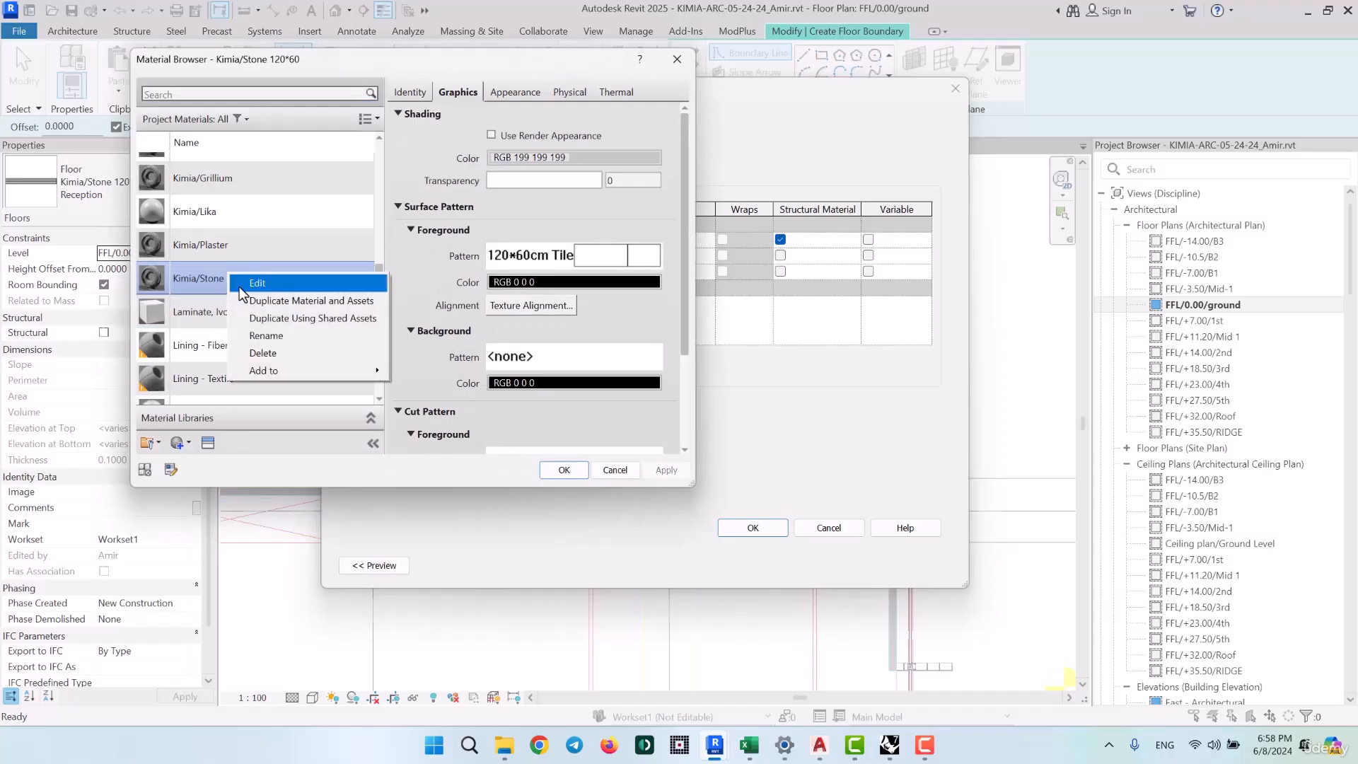
left_click(259, 300)
left_click_drag(275, 282, 238, 290)
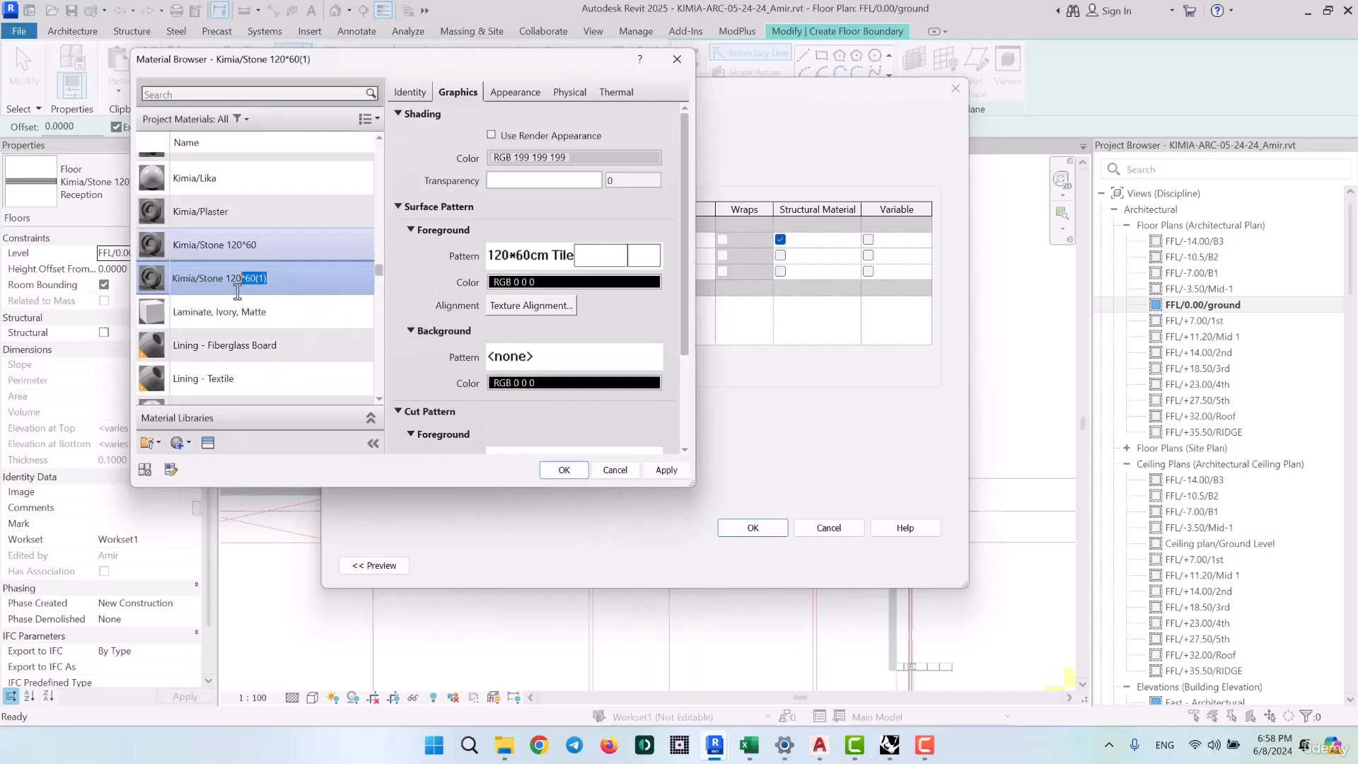
double_click(228, 283)
type("4")
Give the new material a duplicated surface pattern named 40*40cm Tile with both line spacings 0.4 m, and accept the floor type
left_click(599, 258)
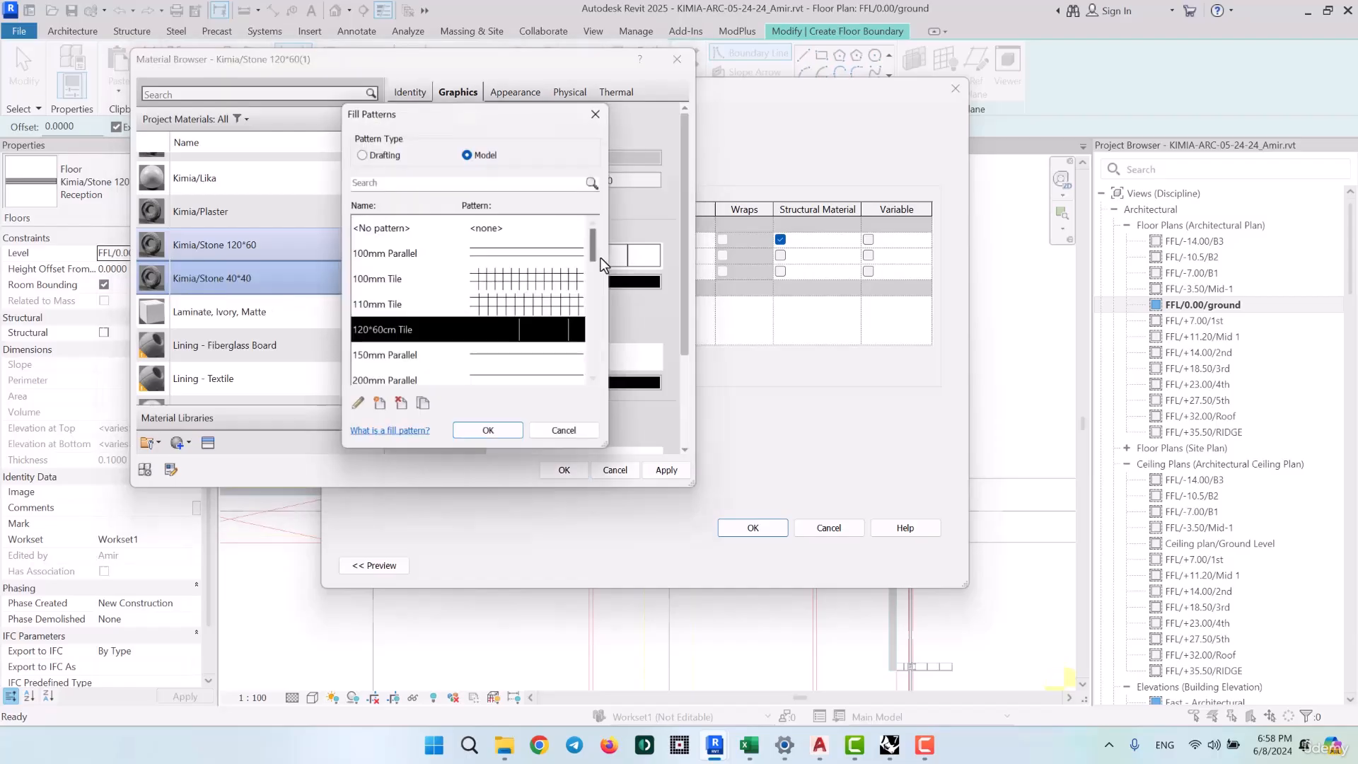
left_click(423, 404)
left_click(498, 227)
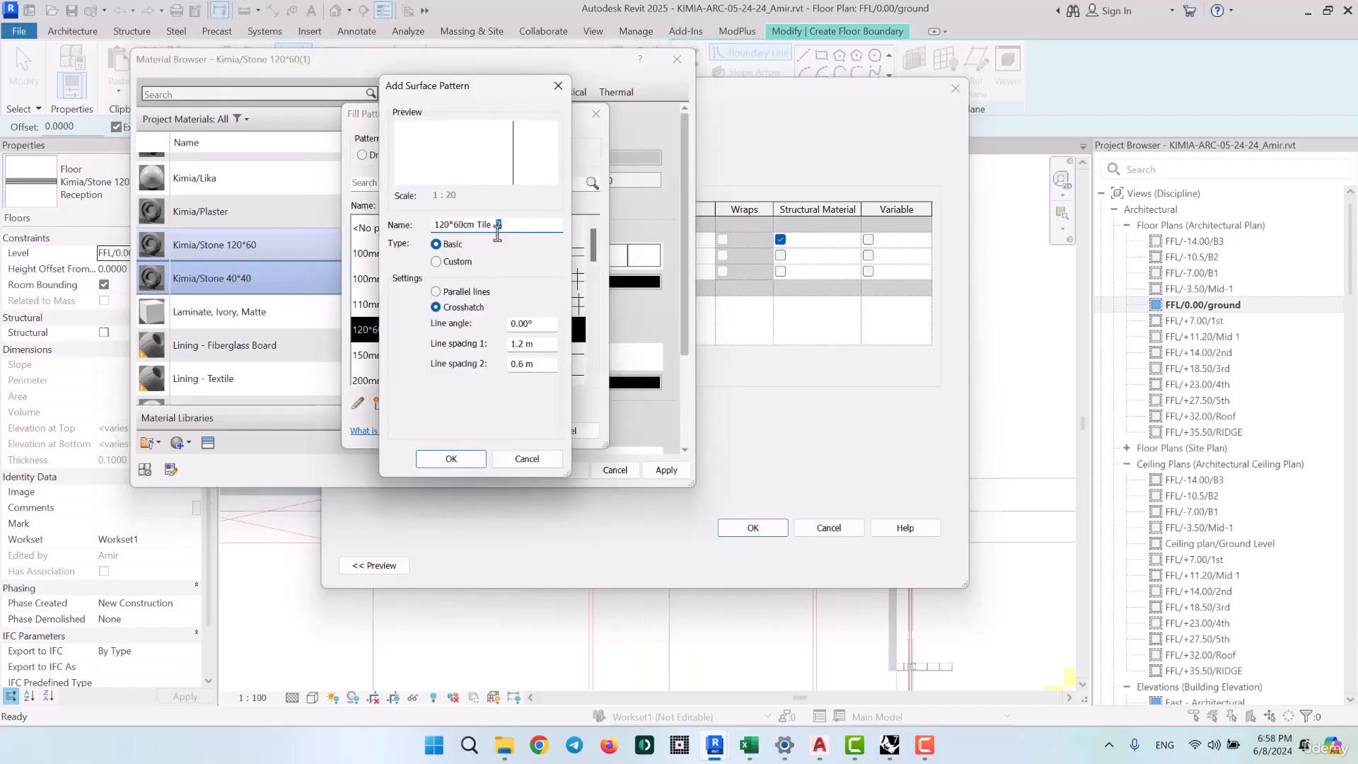
left_click_drag(461, 224, 409, 241)
type("4")
left_click_drag(556, 344, 488, 344)
type("0.4")
key("Tab")
type("0.4")
left_click(451, 458)
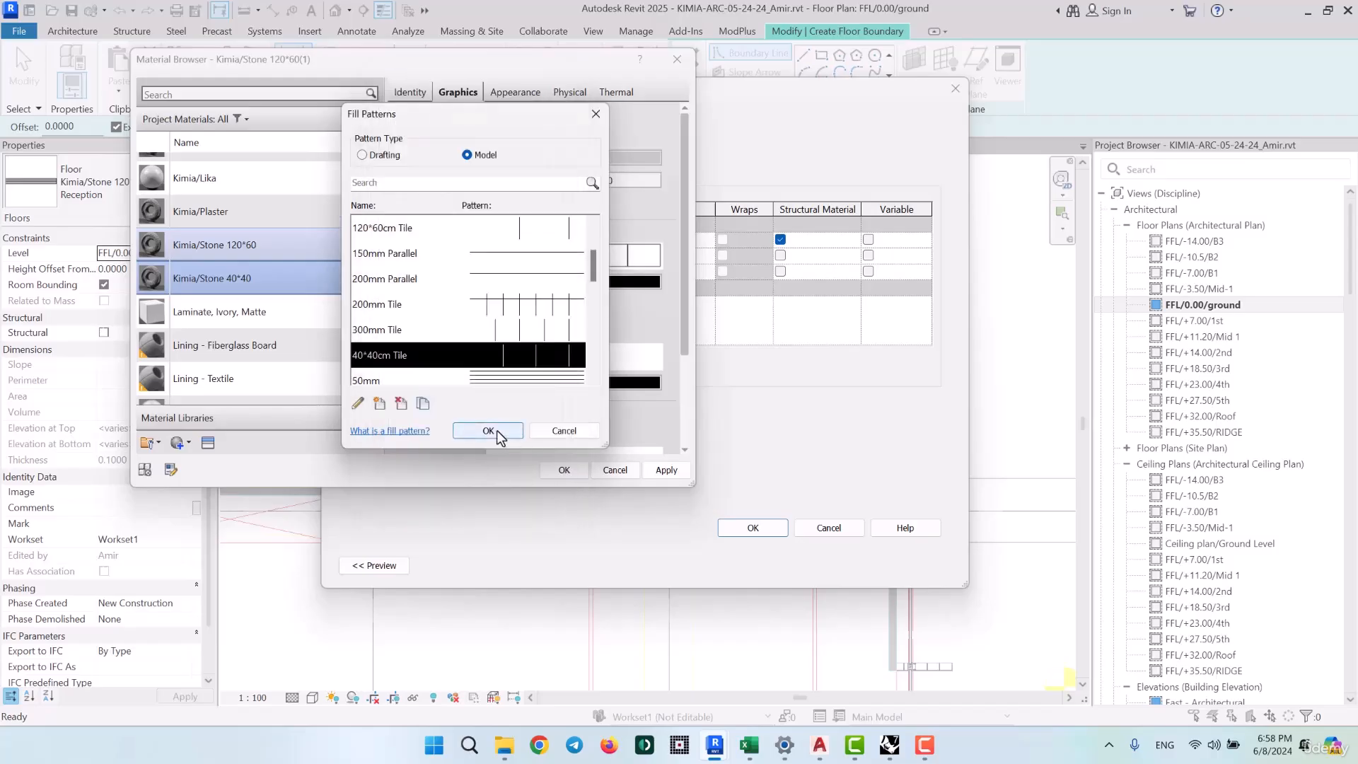
left_click(494, 431)
left_click(559, 461)
left_click(750, 529)
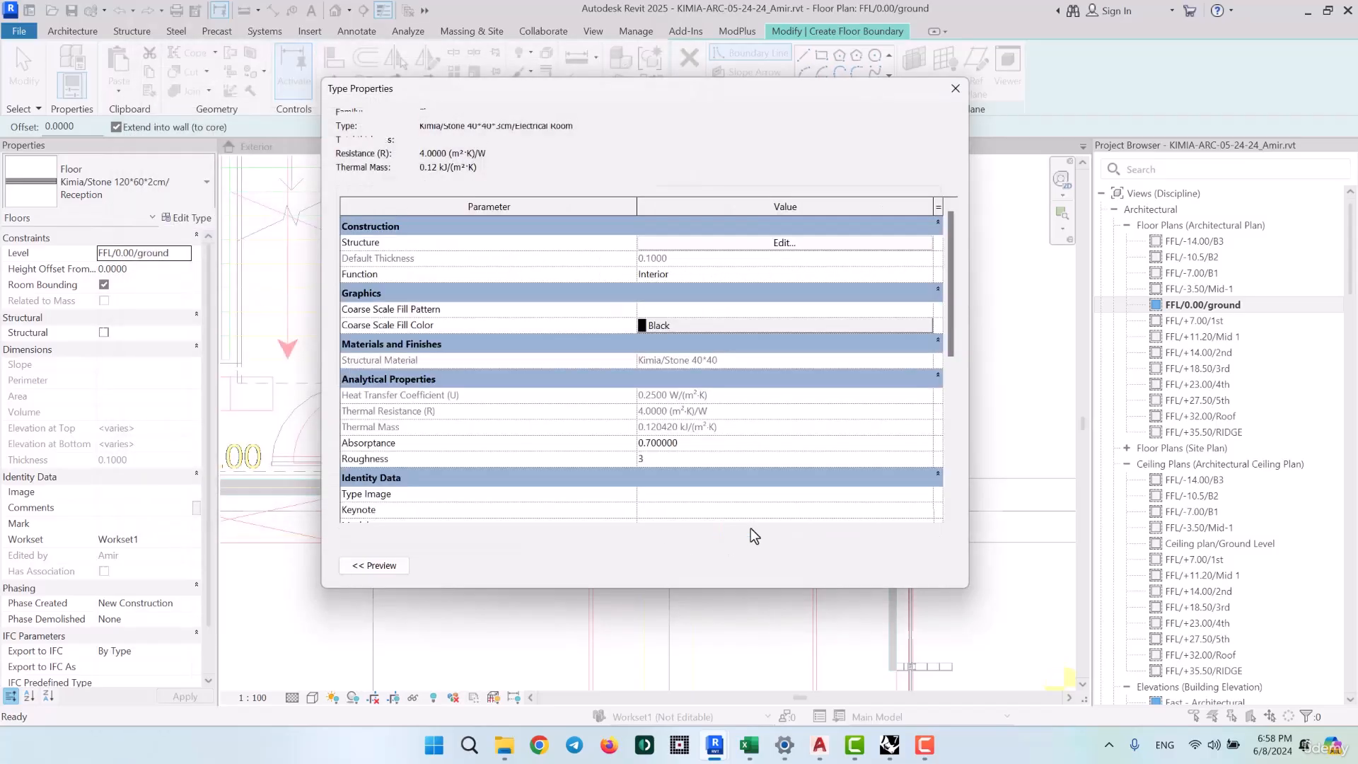
left_click(778, 564)
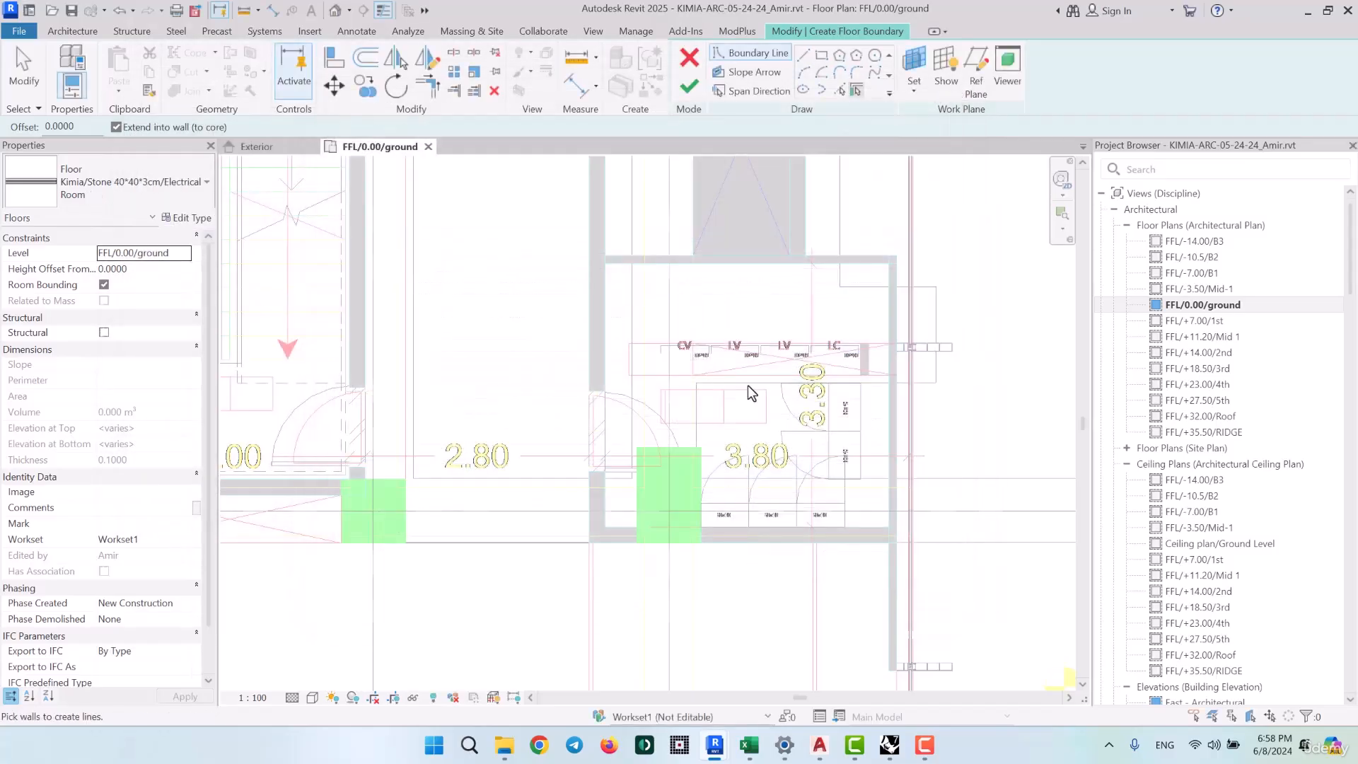
Sketch a rectangular floor boundary along the inner wall faces of the electrical room, from its upper-left to its lower-right corner
left_click(821, 55)
scroll(615, 280, "up", 3)
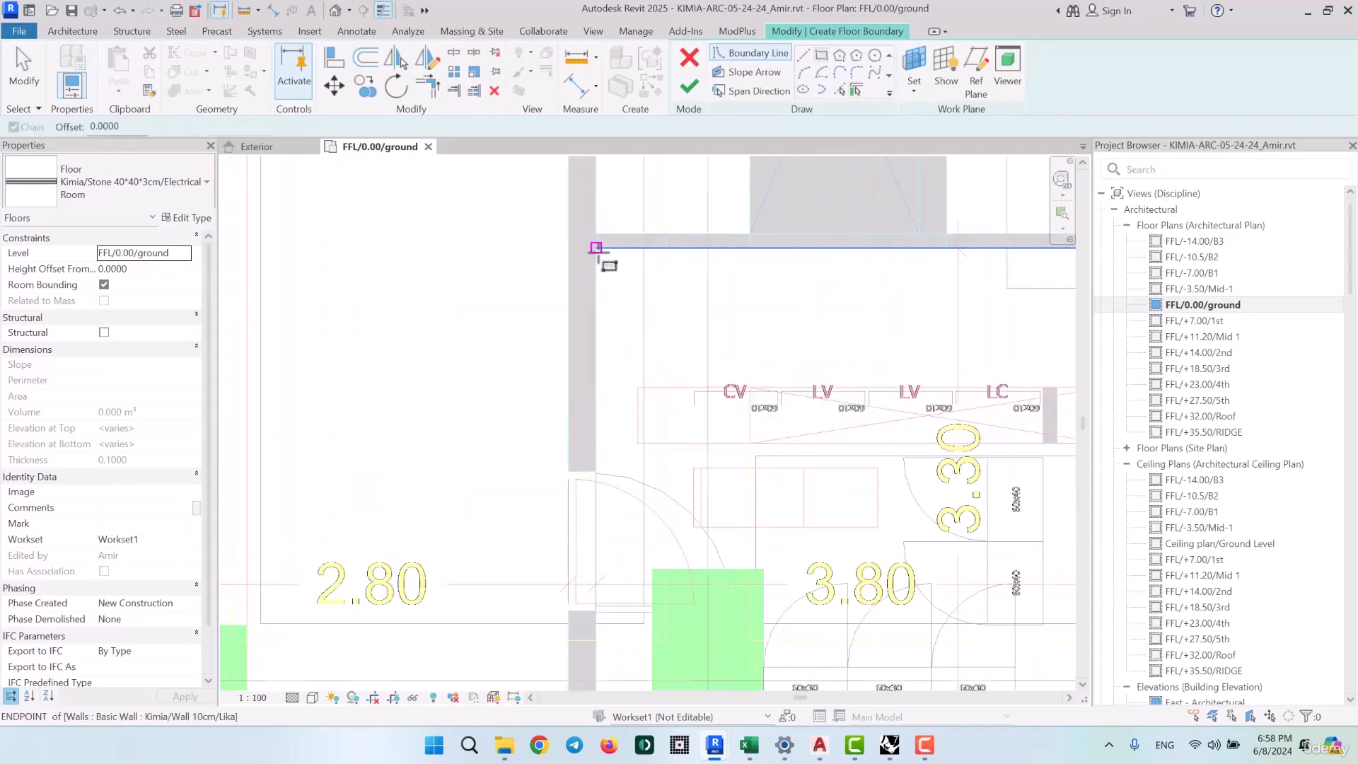
left_click(597, 249)
middle_click_drag(863, 515, 604, 259)
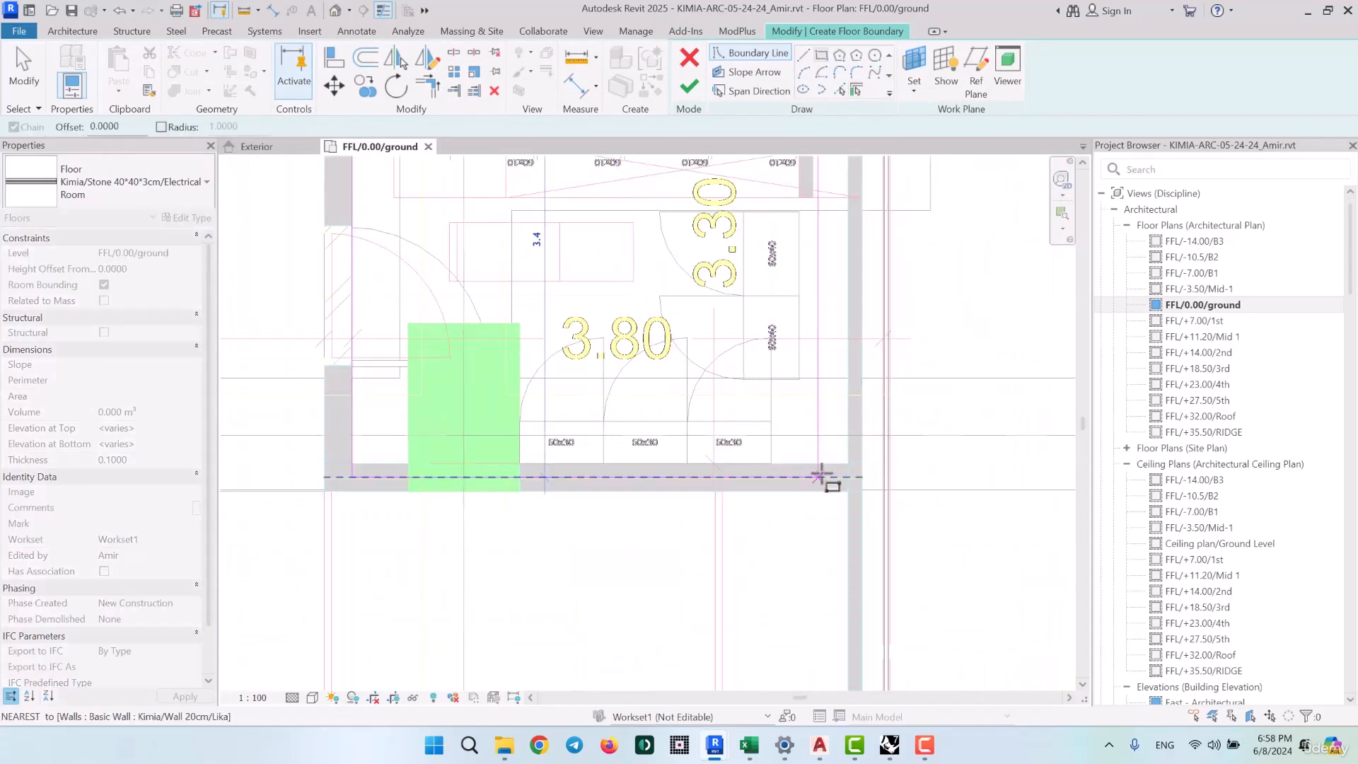
left_click(847, 463)
Add boundary lines along the column's edges, trim the outline around the column, and finish the electrical room floor
key("Escape")
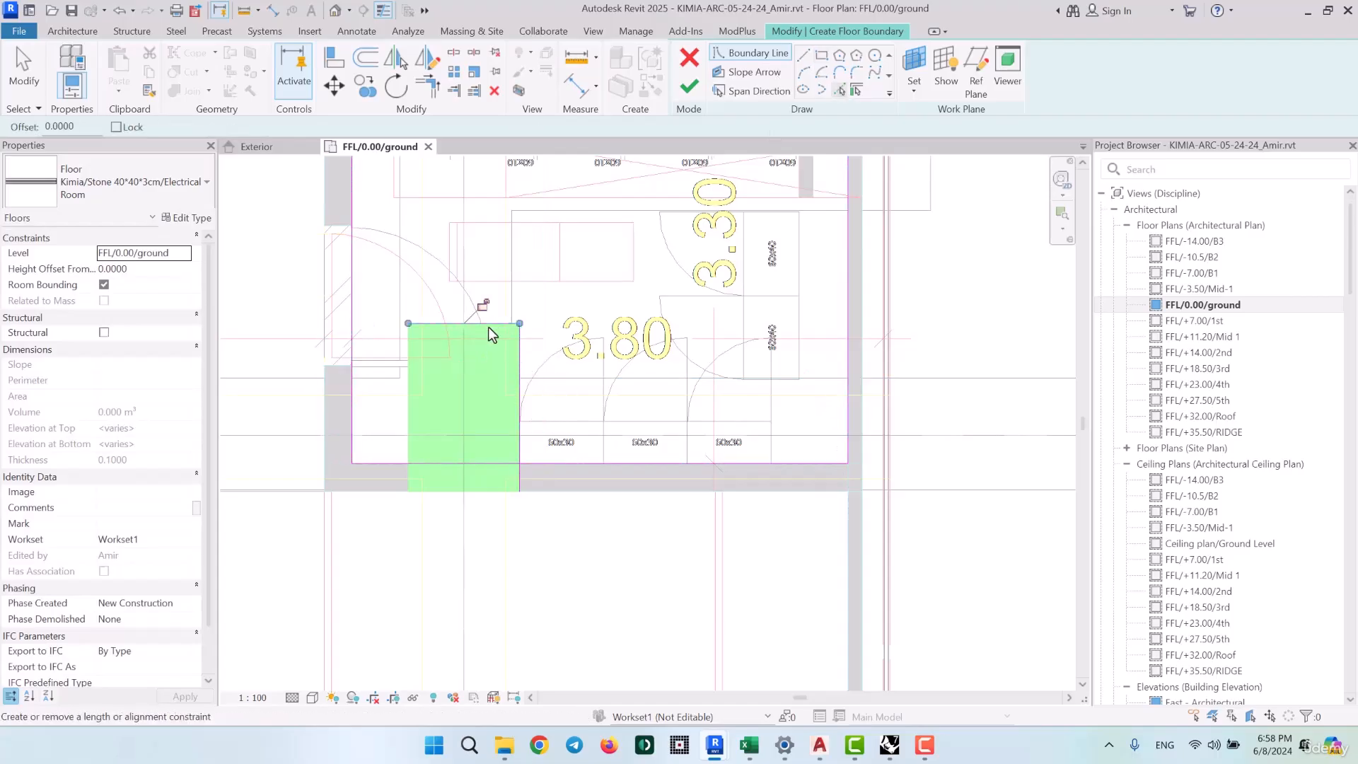
left_click(408, 401)
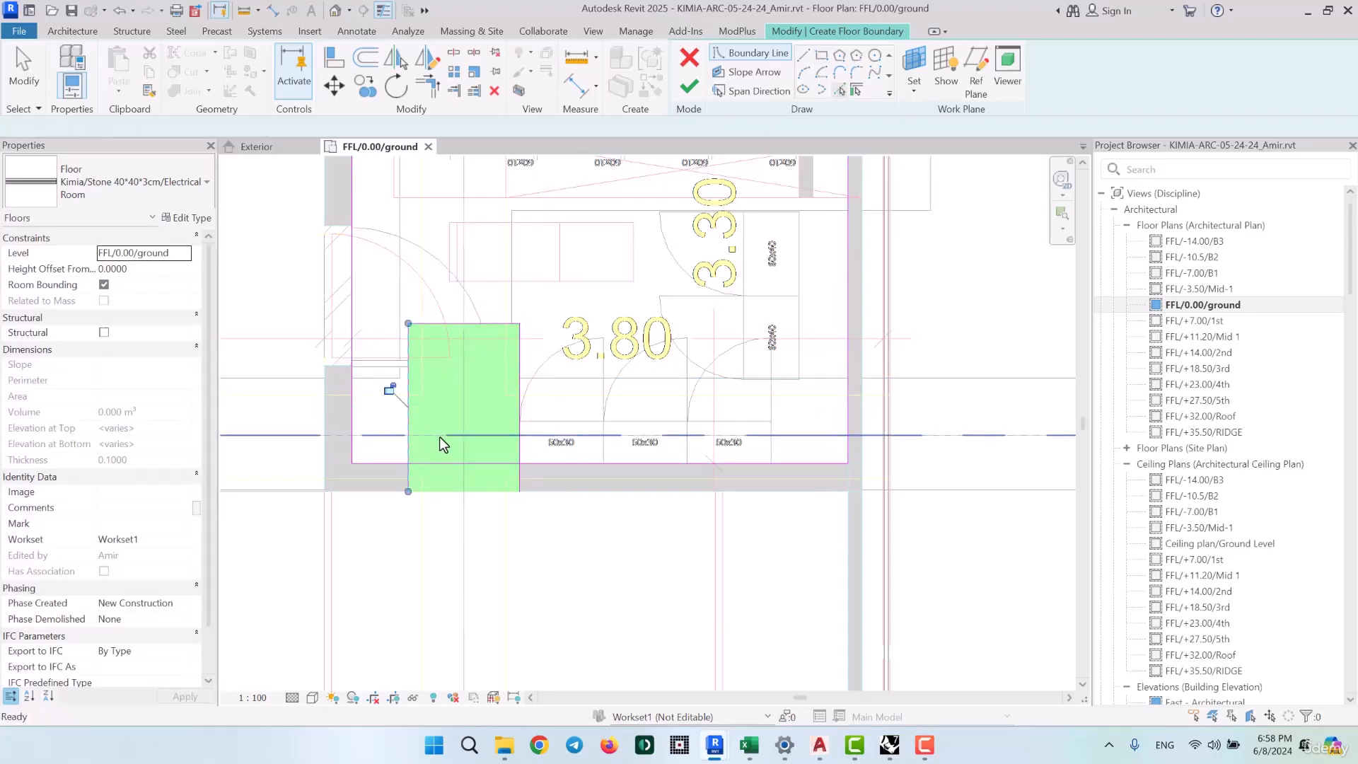
key("s")
key("l")
key("t")
key("r")
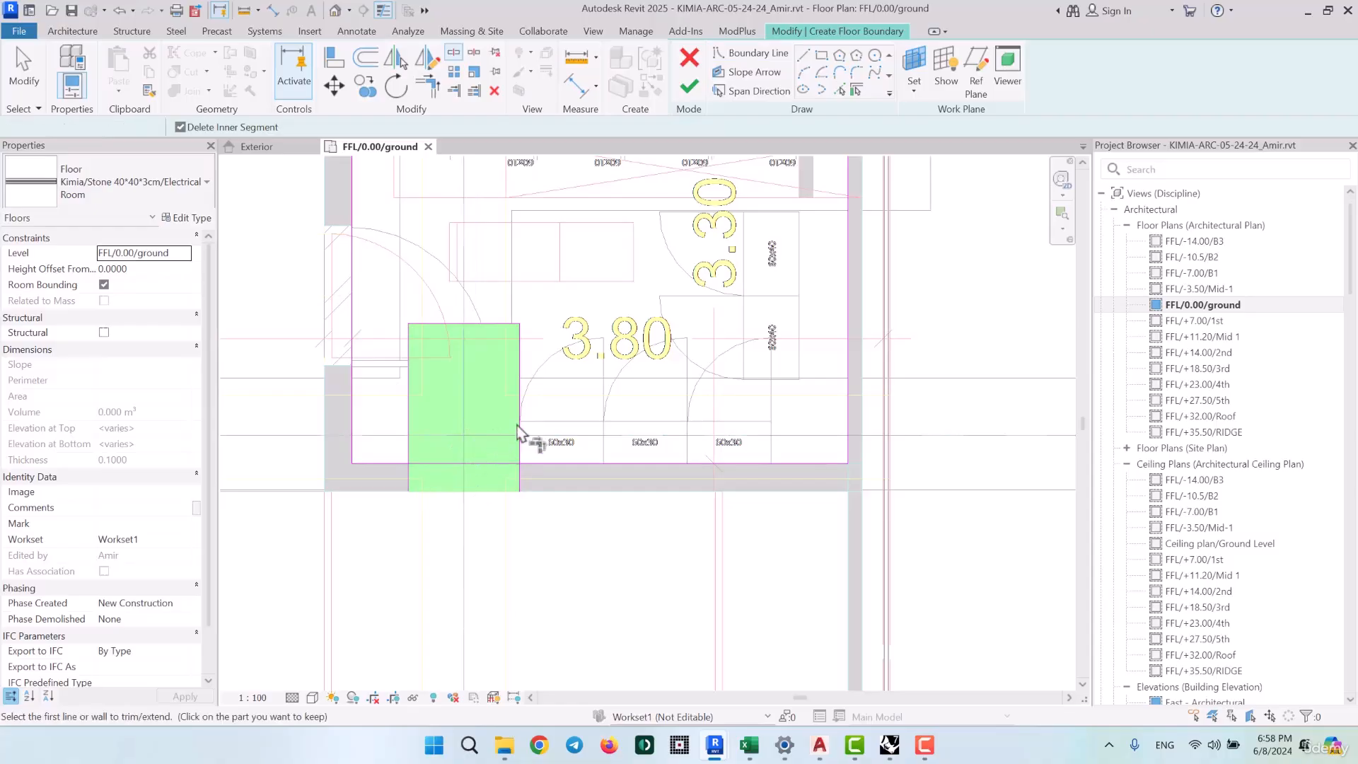
left_click(408, 423)
left_click(386, 463)
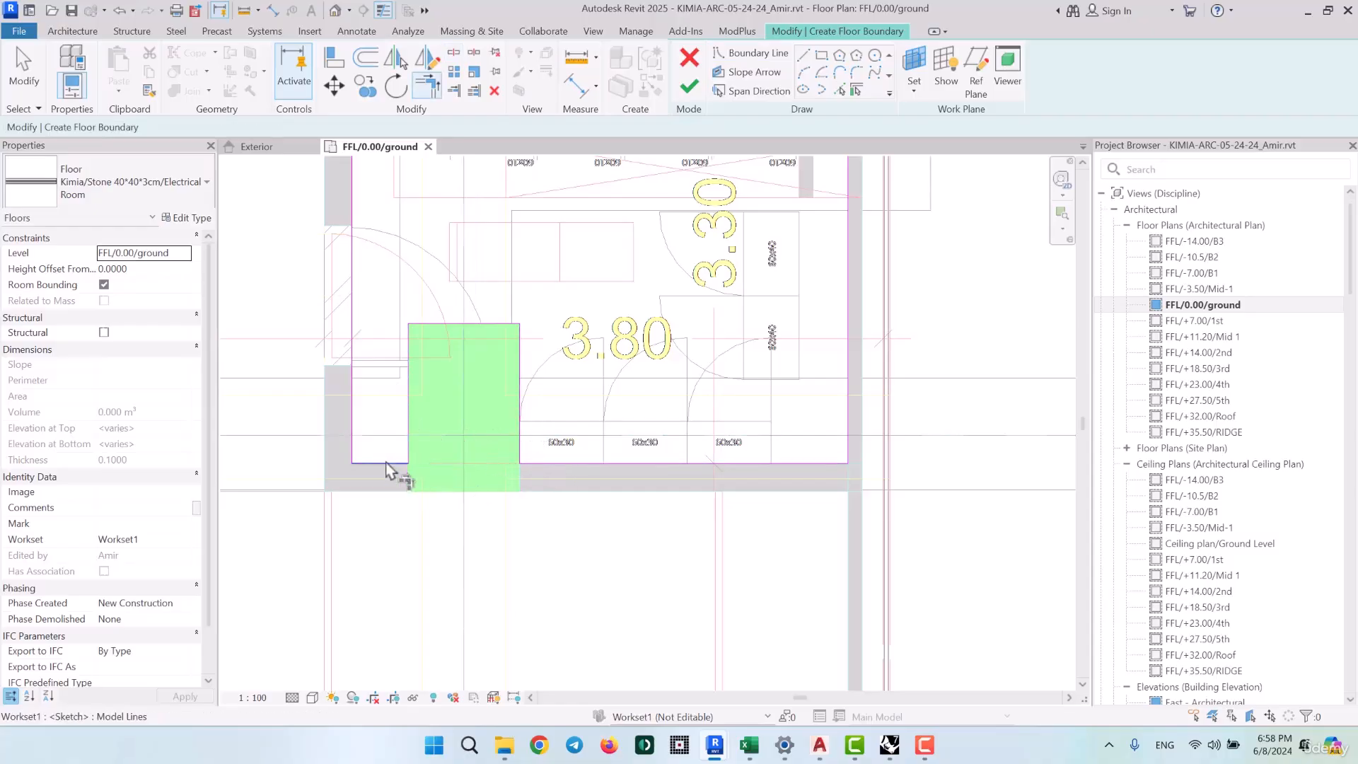
middle_click_drag(597, 335, 628, 452)
left_click(687, 88)
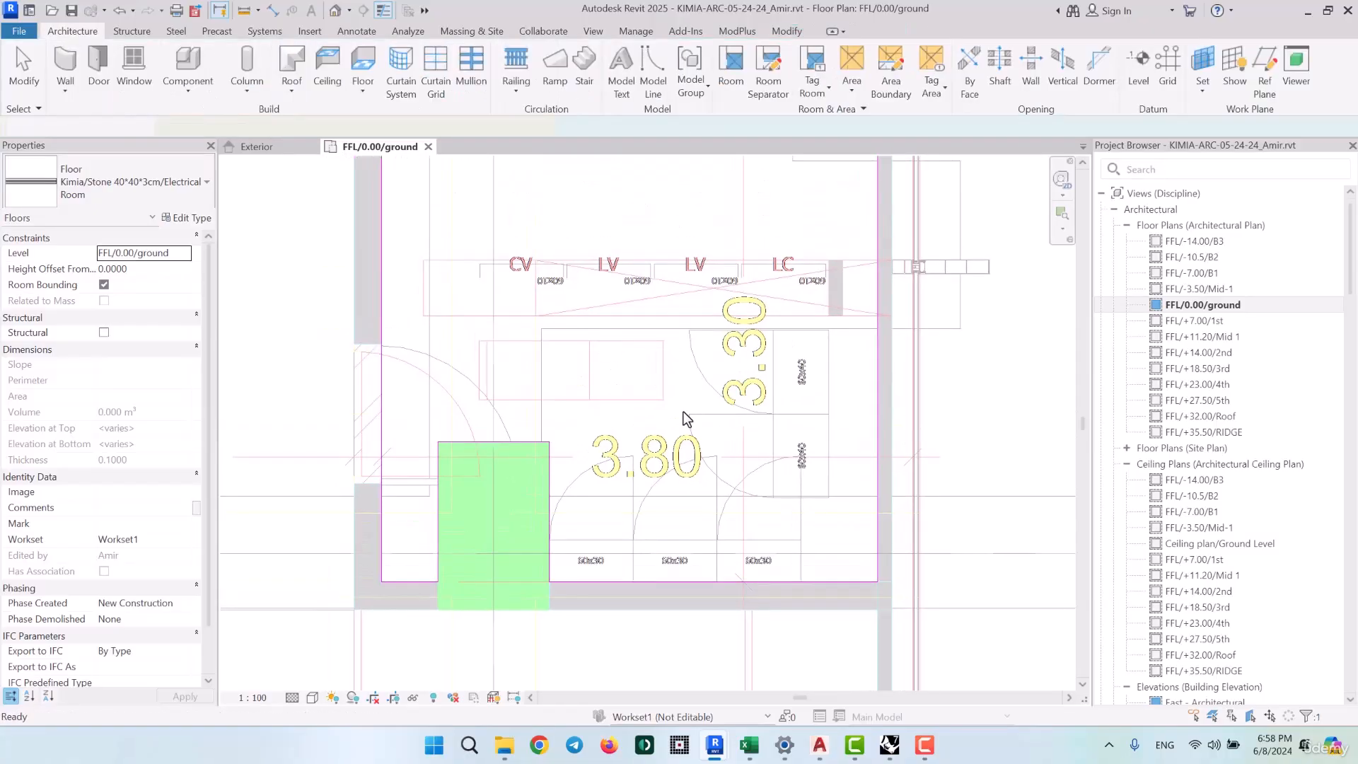
key("Escape")
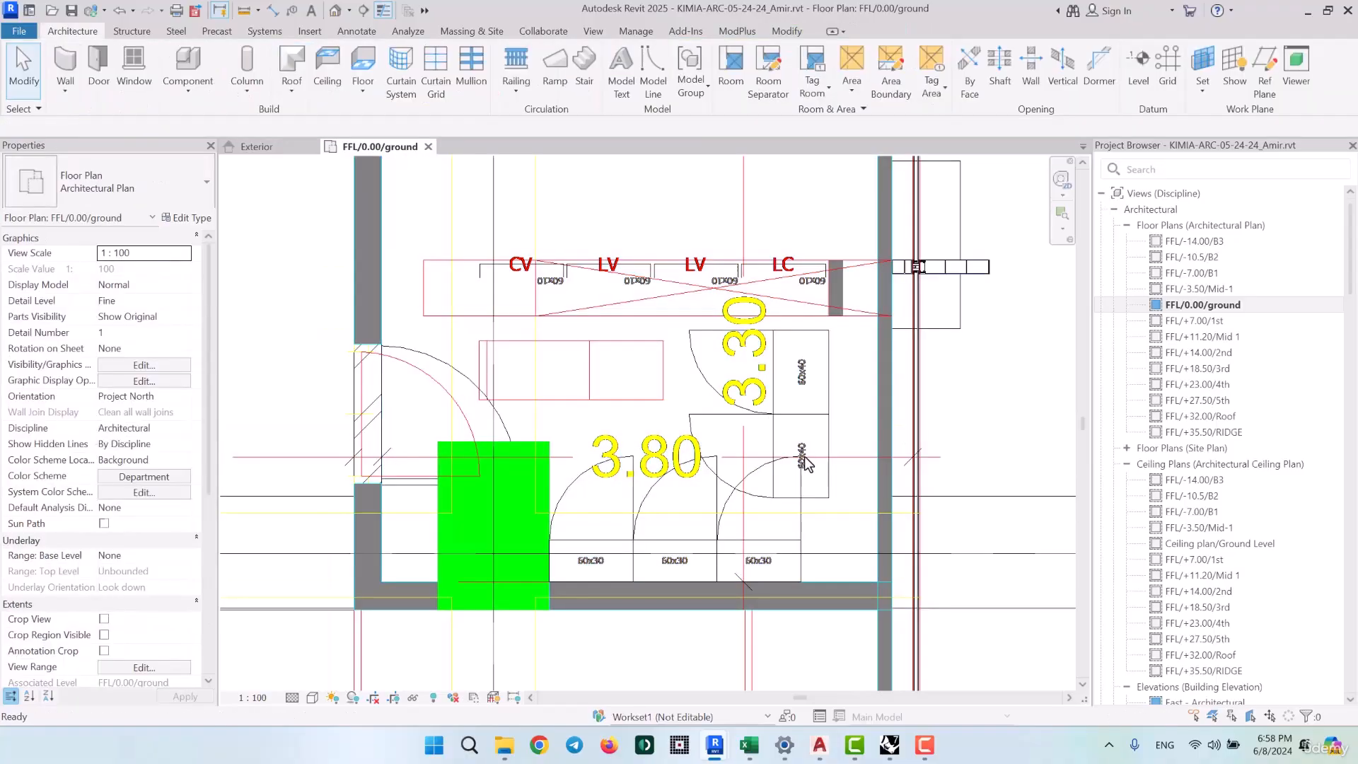
Look over the ground-floor plan, the Excel finishing schedule and the AutoCAD floor details for the remaining spaces that need floors
scroll(895, 439, "down", 5)
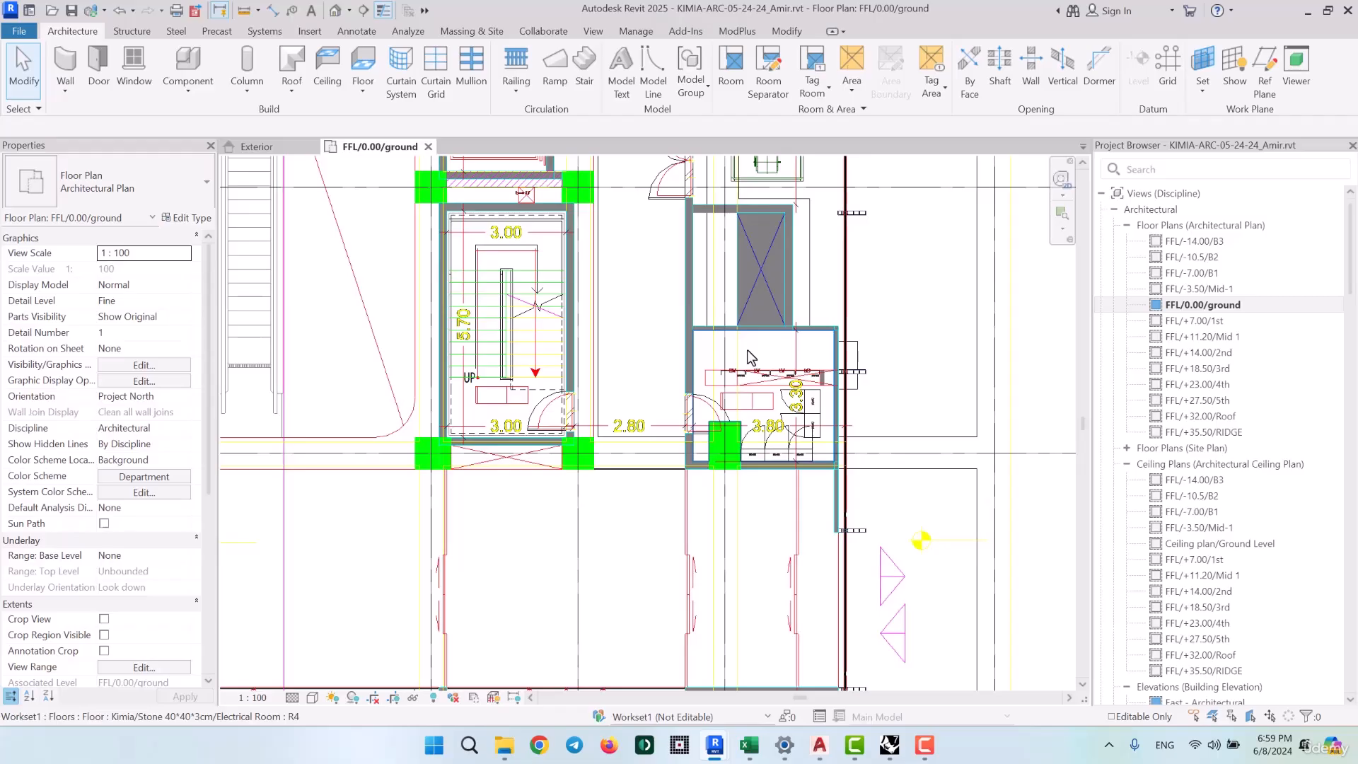
scroll(750, 354, "down", 4)
middle_click_drag(615, 221, 630, 411)
middle_click_drag(707, 233, 714, 530)
scroll(640, 263, "up", 4)
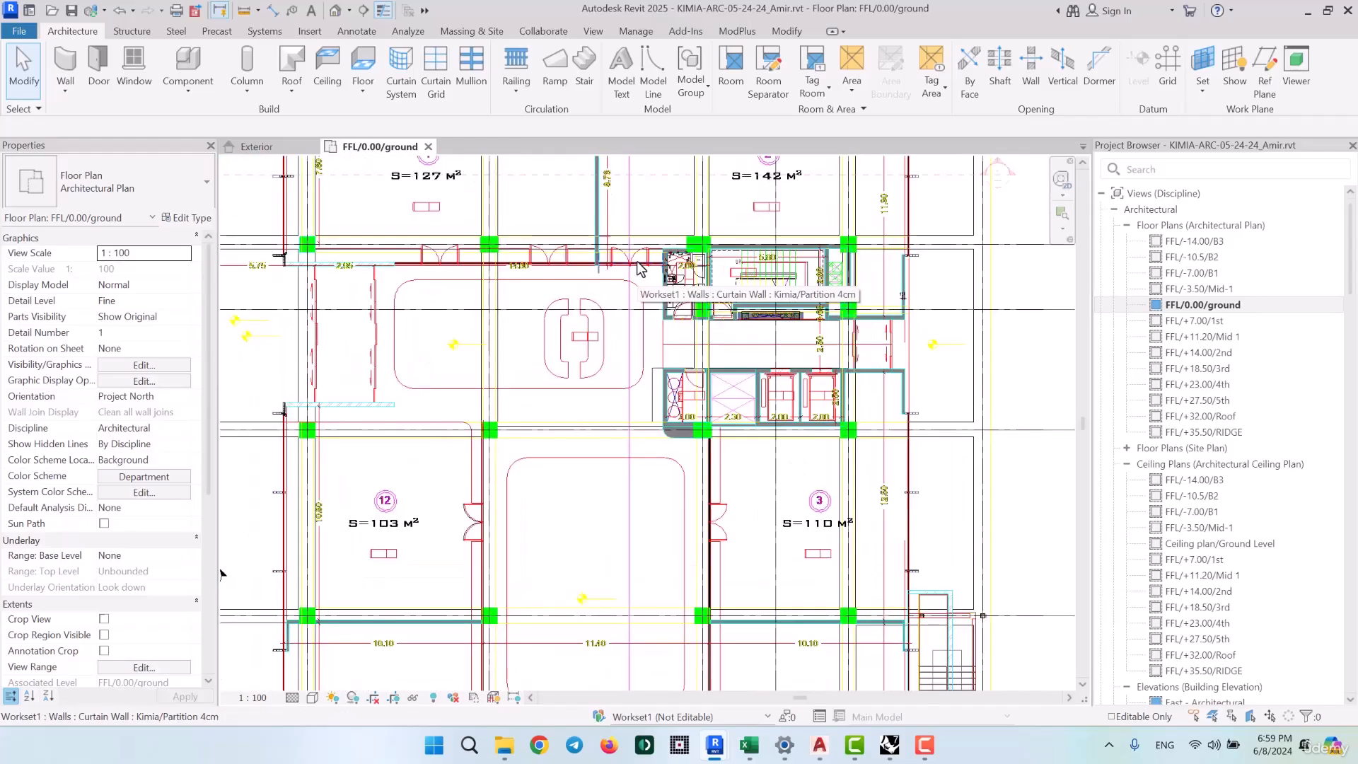
left_click(749, 745)
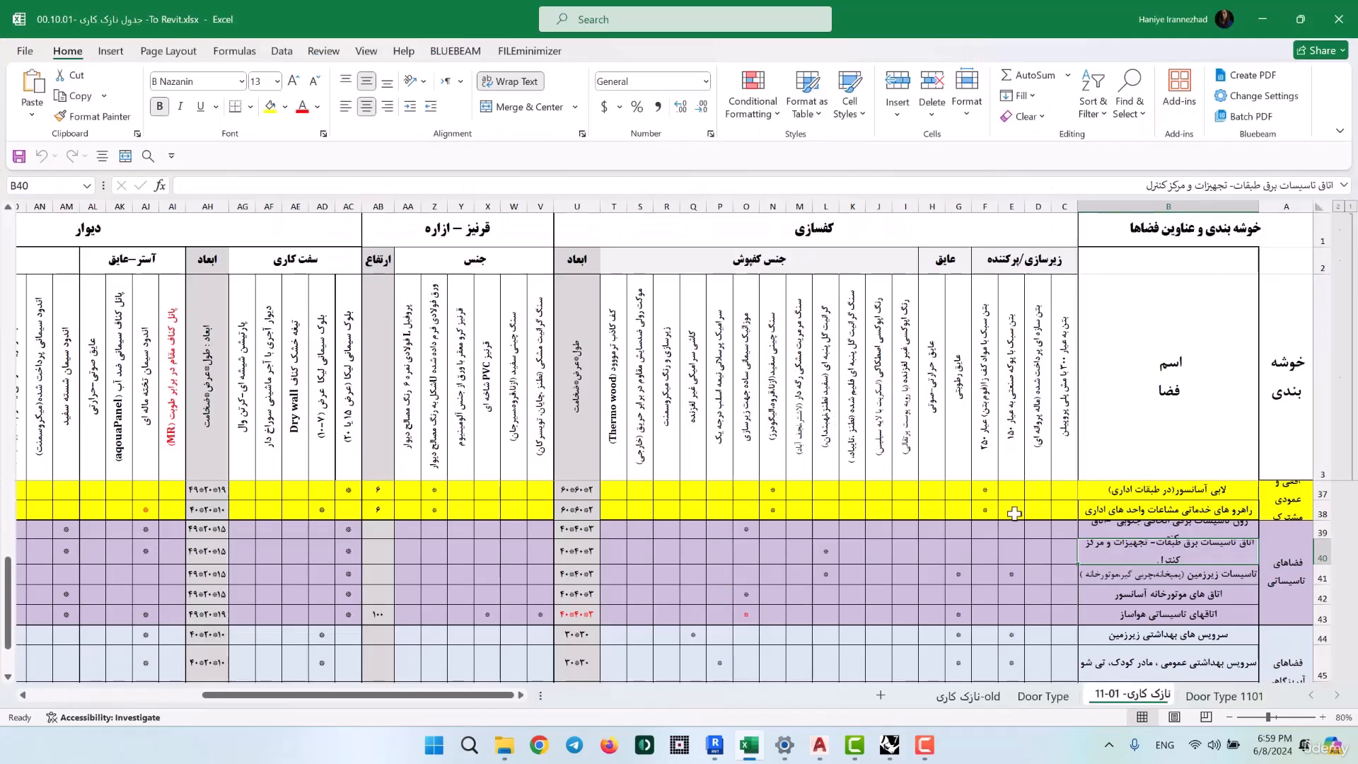
left_click(1264, 19)
left_click(820, 745)
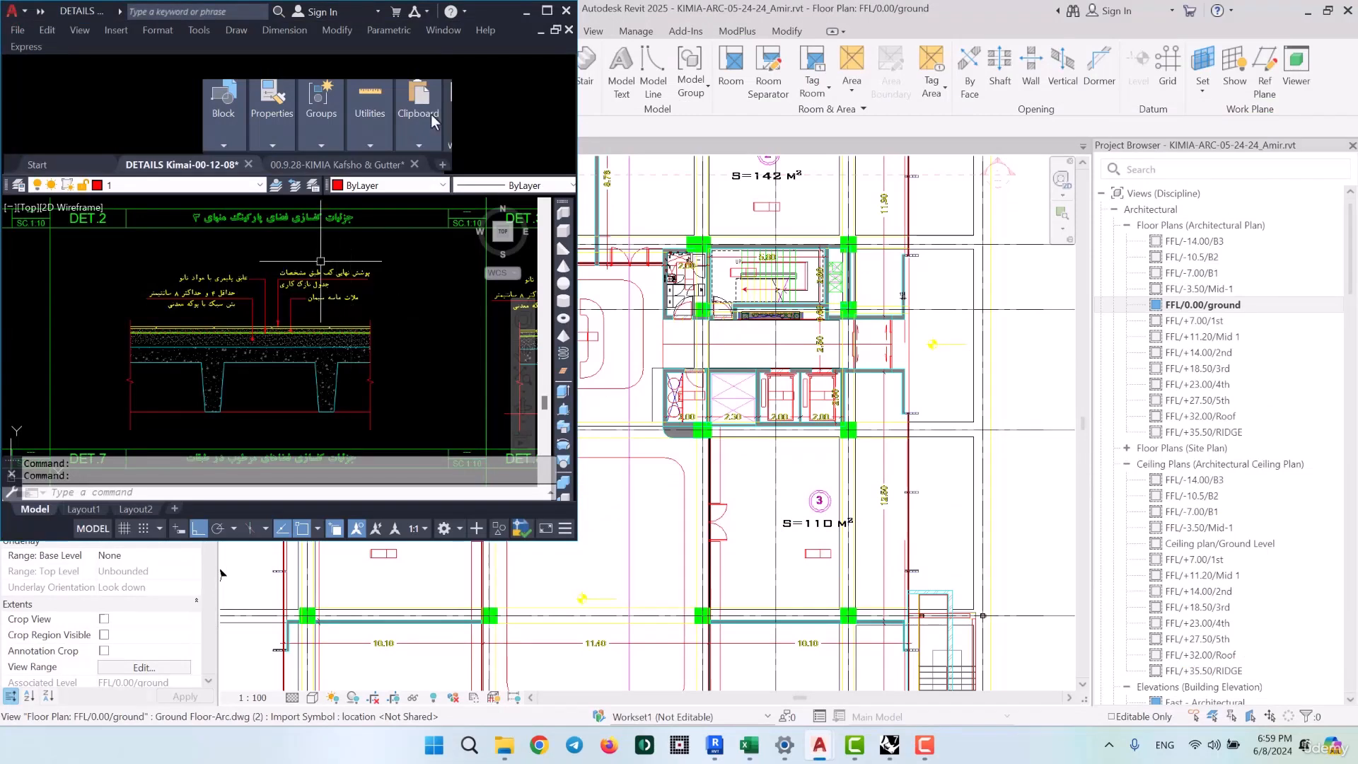
left_click(532, 11)
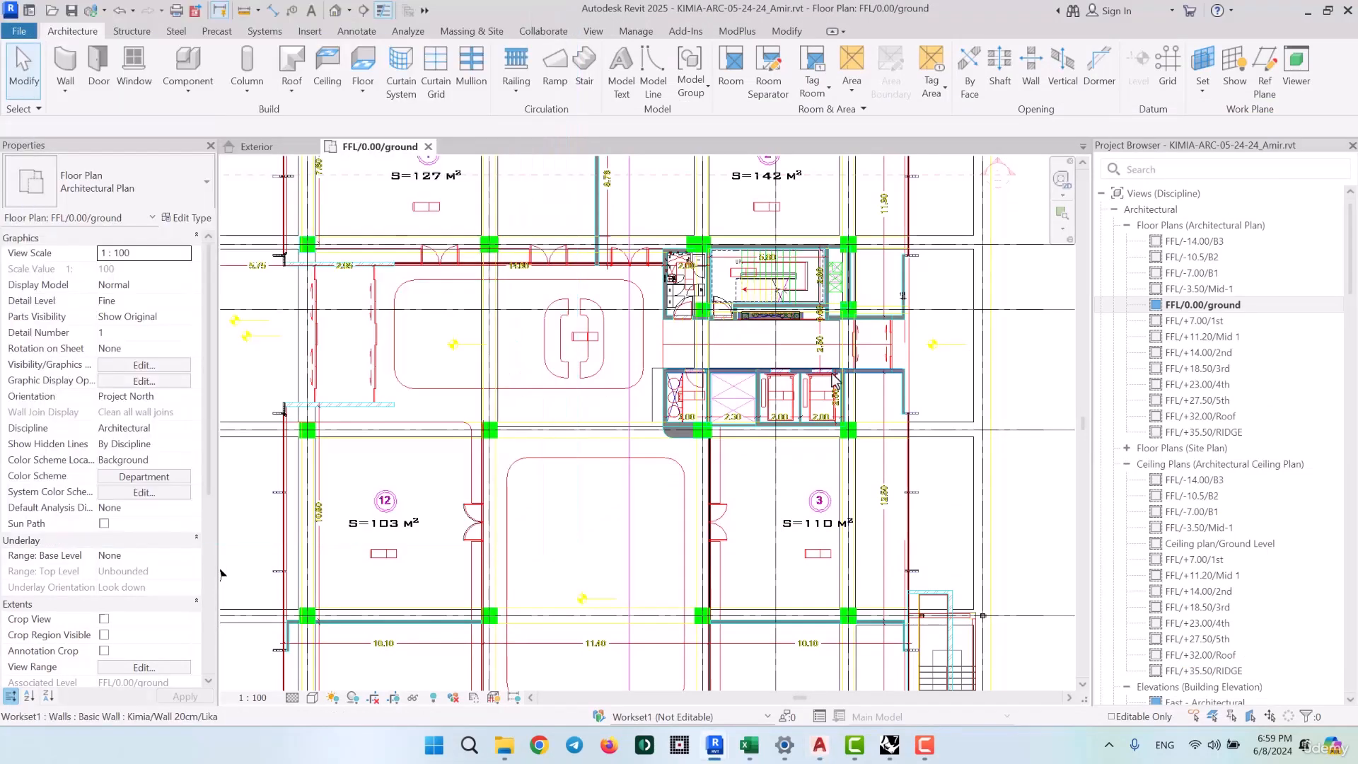
middle_click_drag(873, 376, 877, 457)
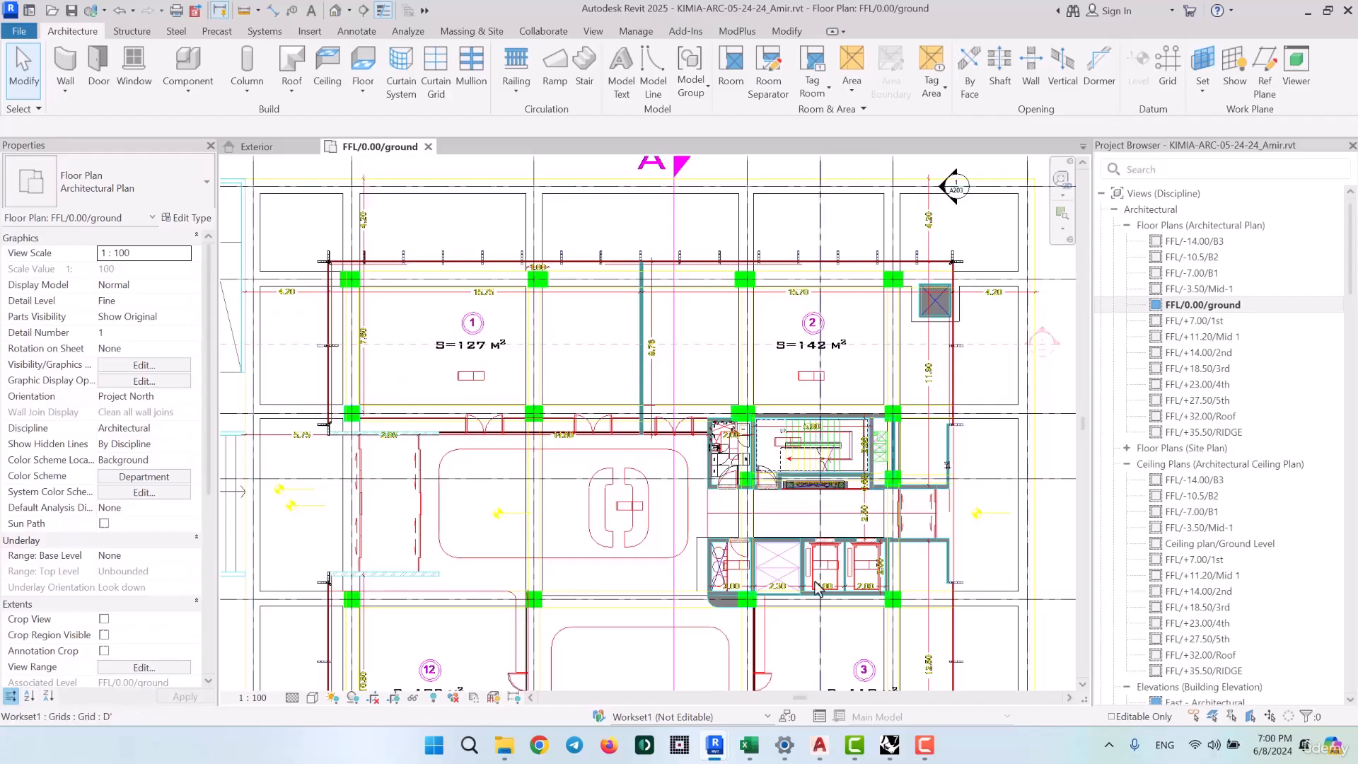
middle_click_drag(883, 588, 840, 365)
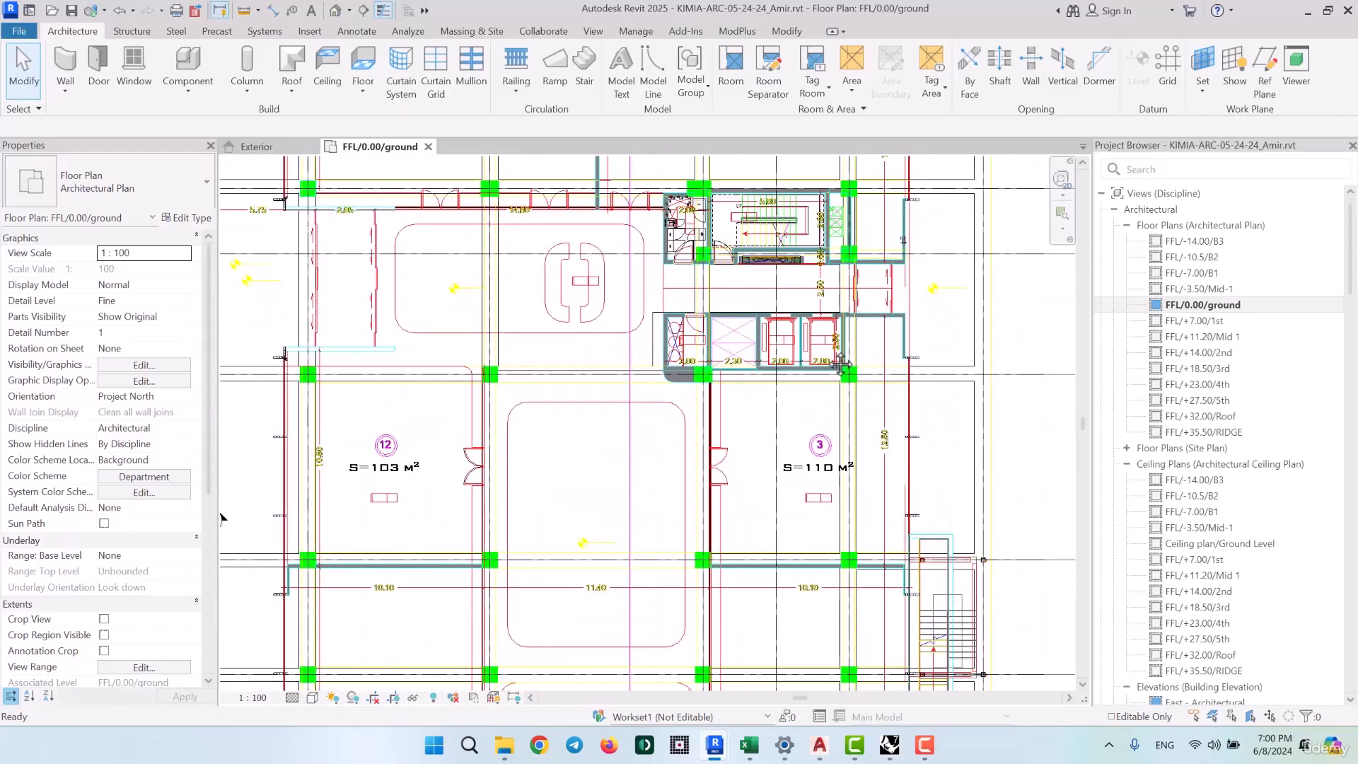
middle_click_drag(852, 576, 778, 366)
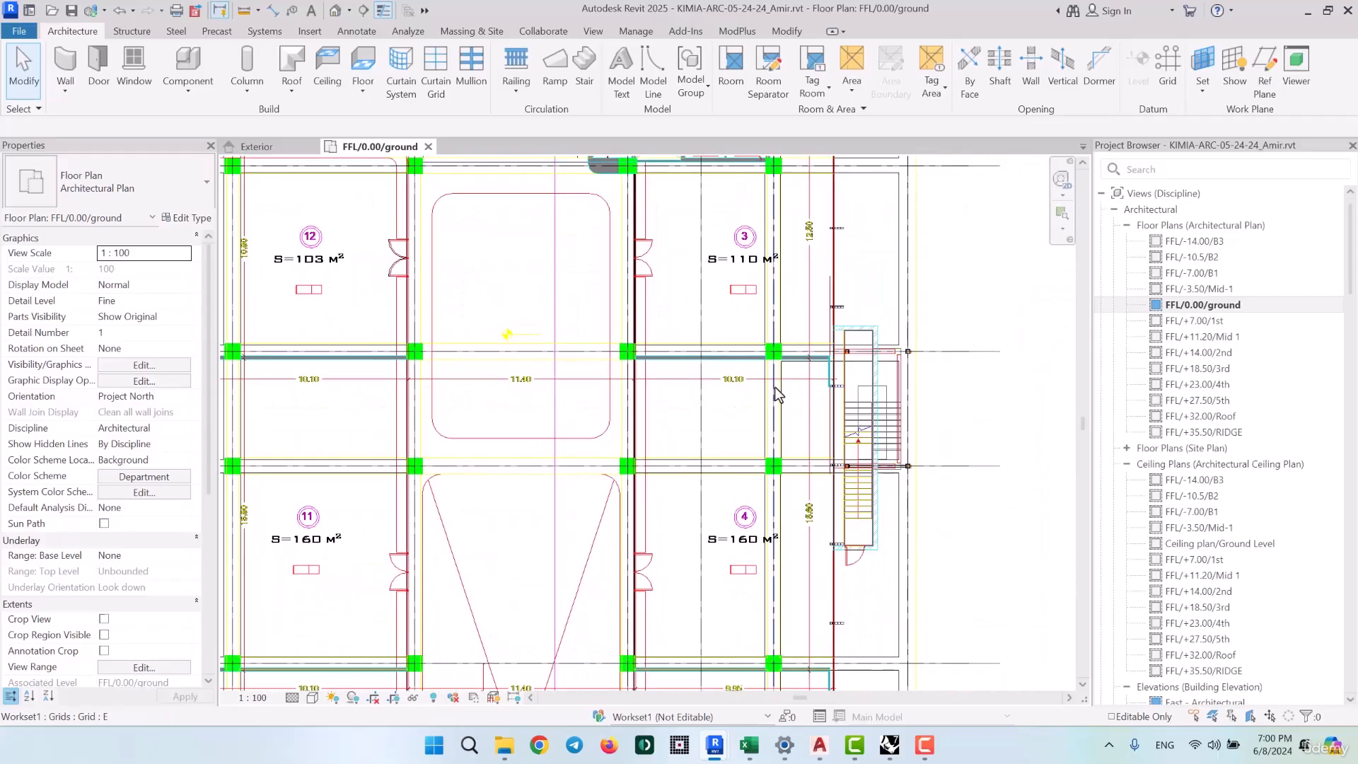
Review the electrical room's row in the Excel finishing schedule for its wall block, lining, final coating and skirting entries
left_click(749, 745)
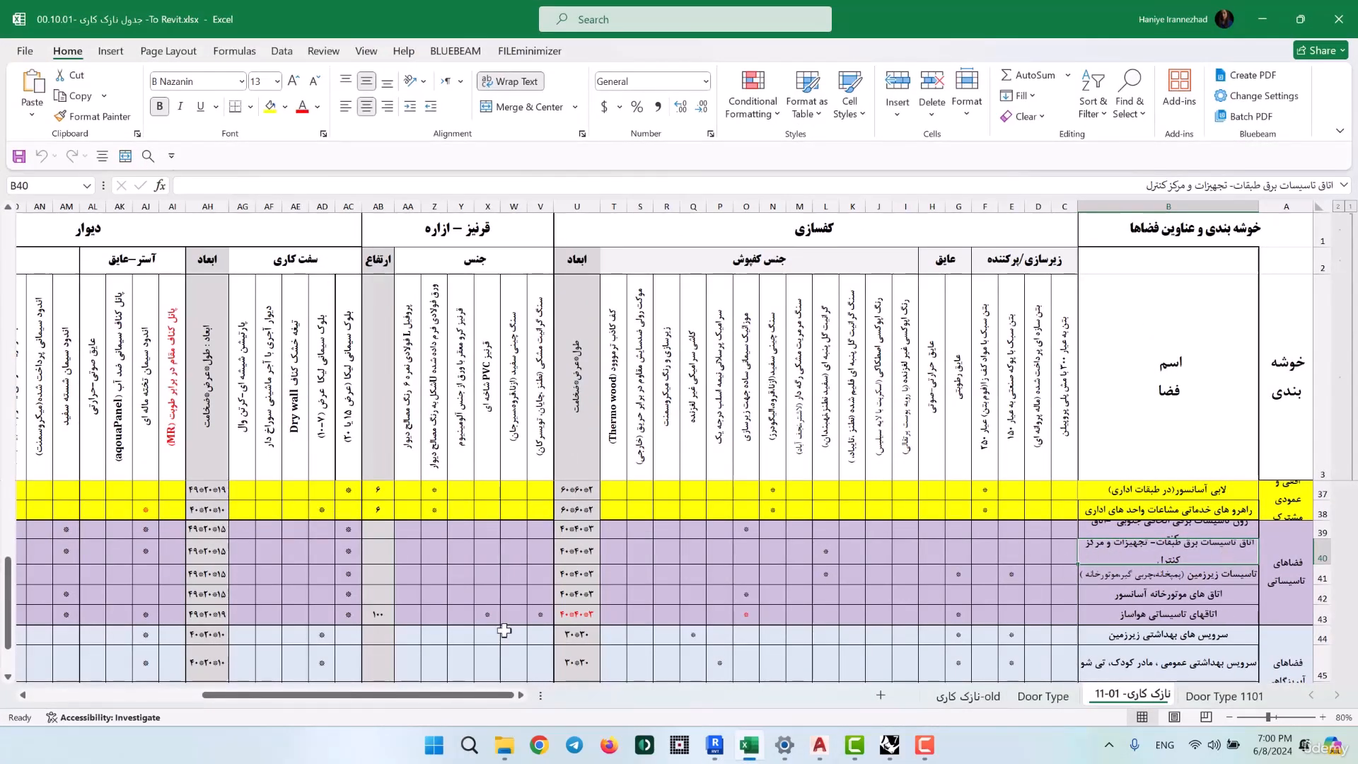
left_click_drag(483, 697, 306, 701)
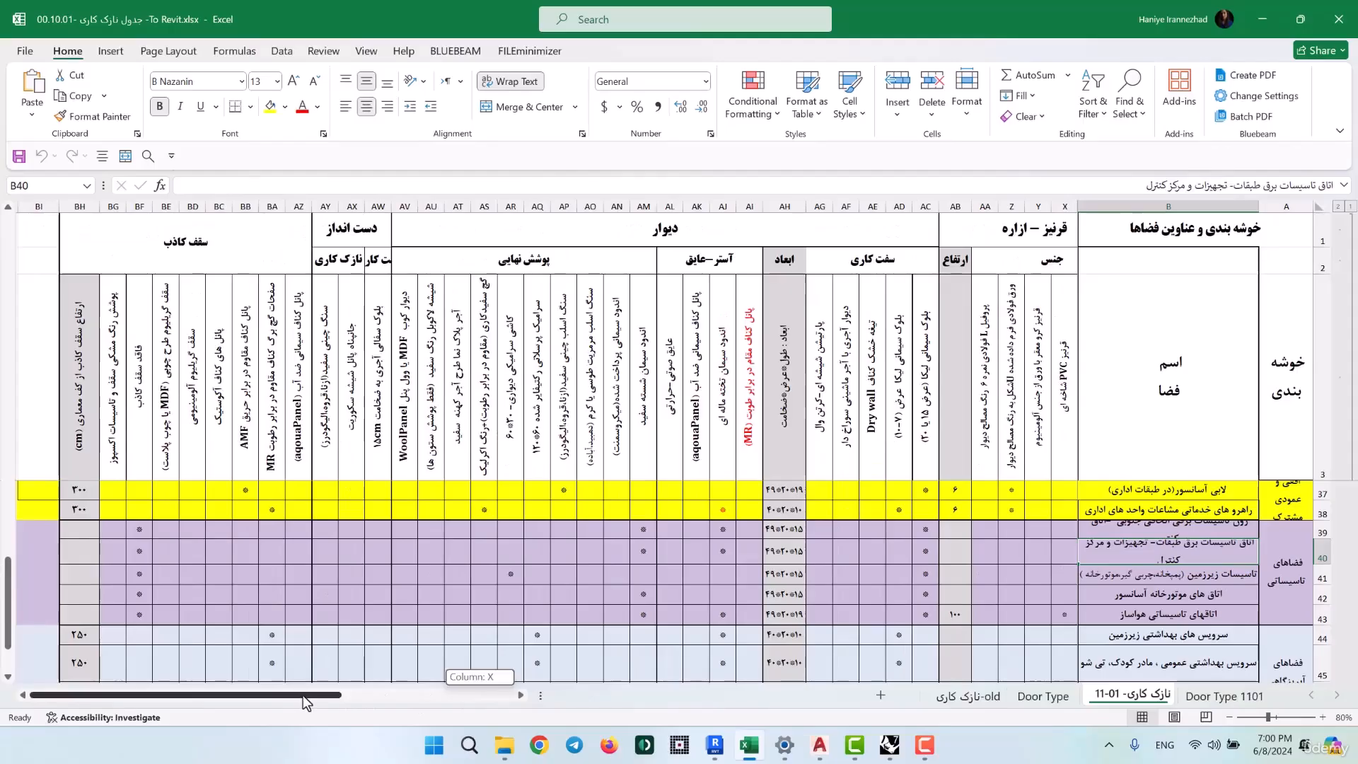
left_click(536, 574)
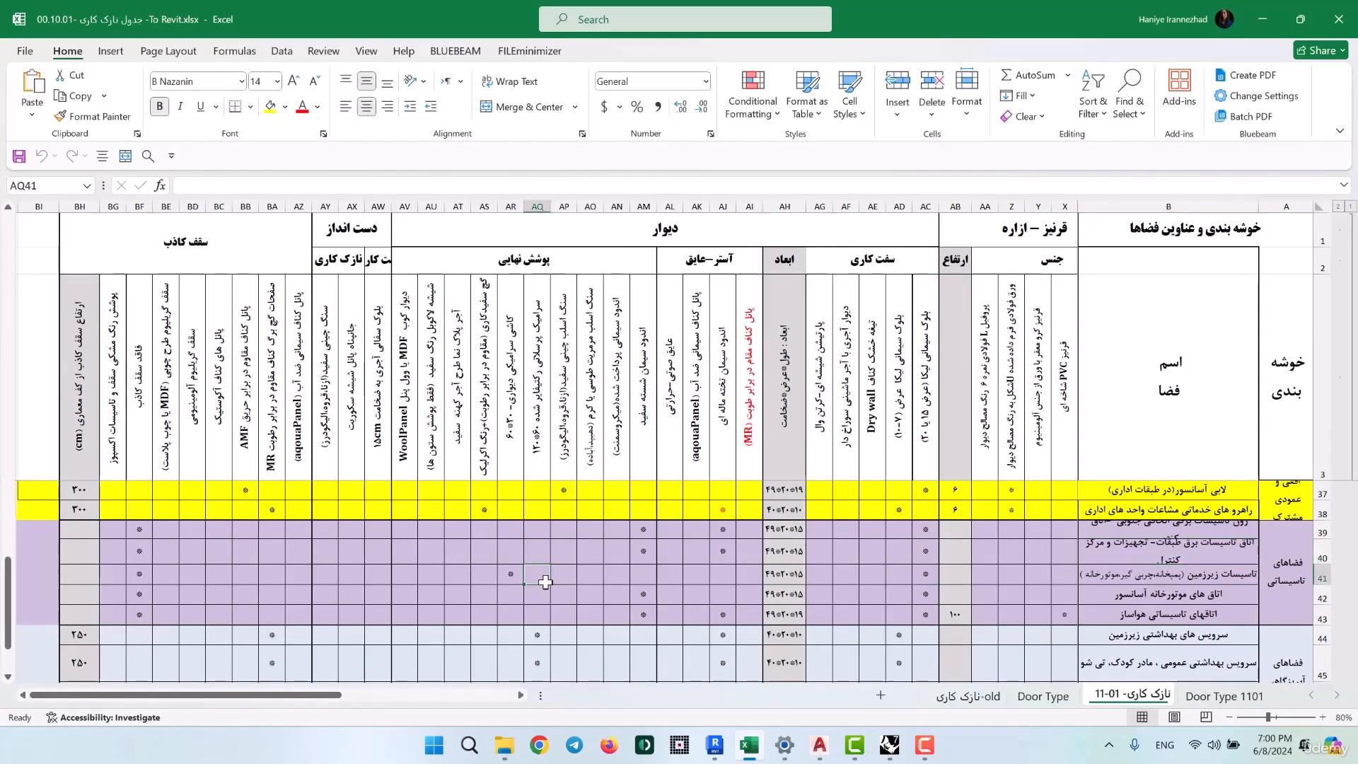
left_click(559, 545)
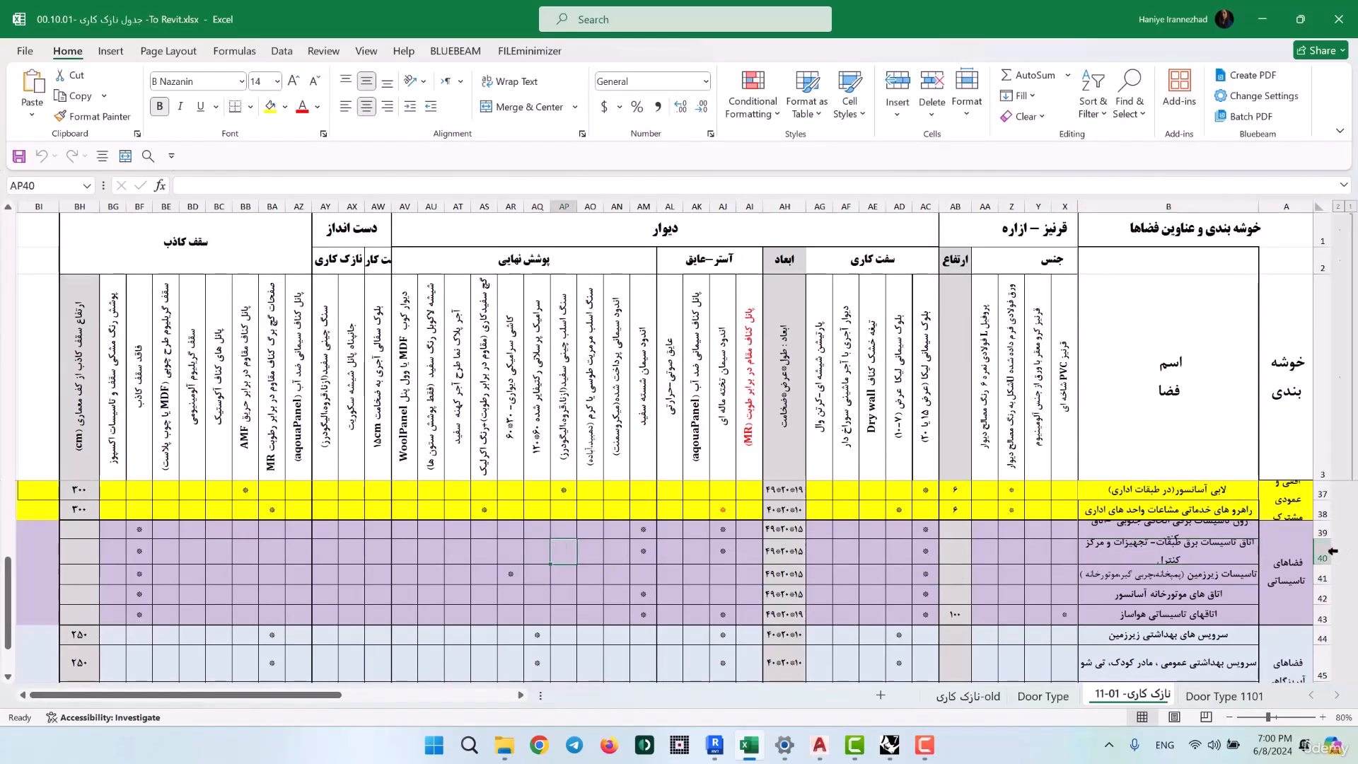
left_click_drag(1175, 550, 252, 552)
key("ctrl+q")
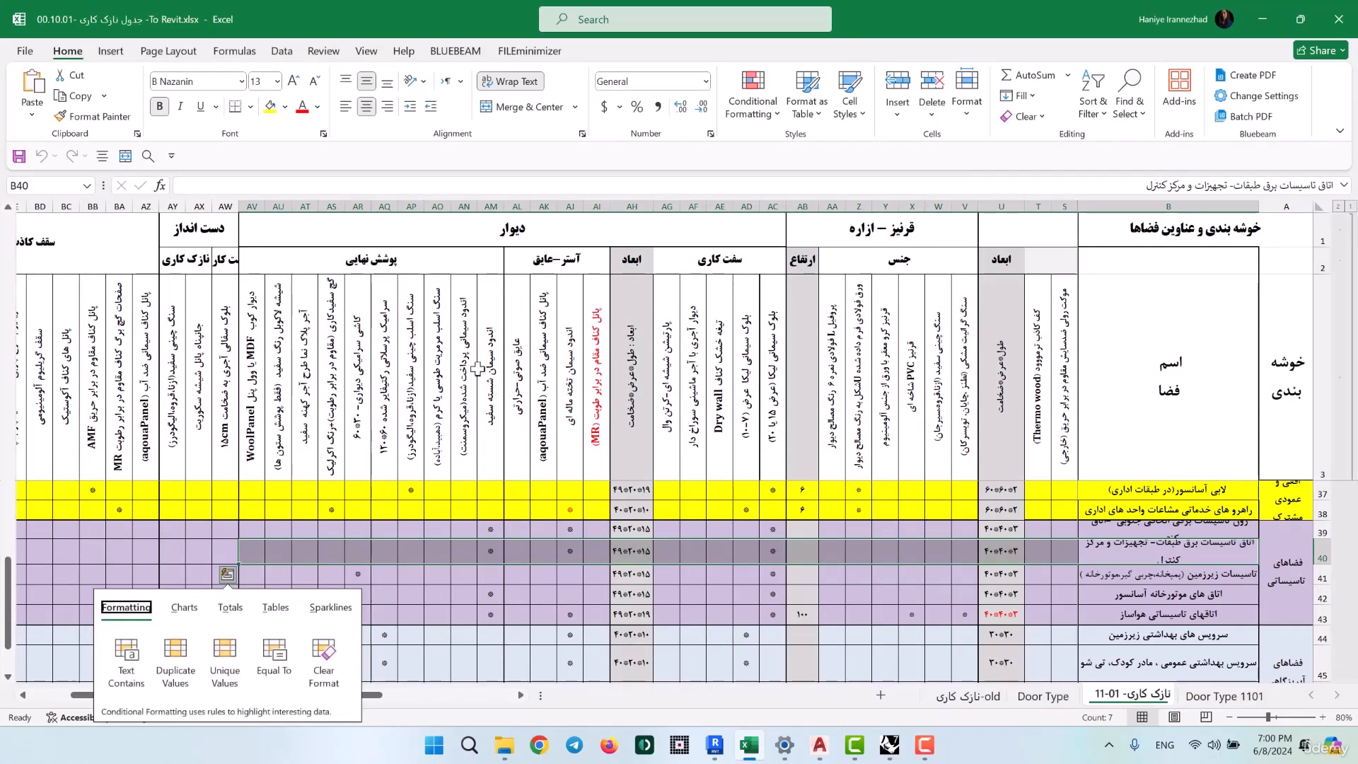
key("Escape")
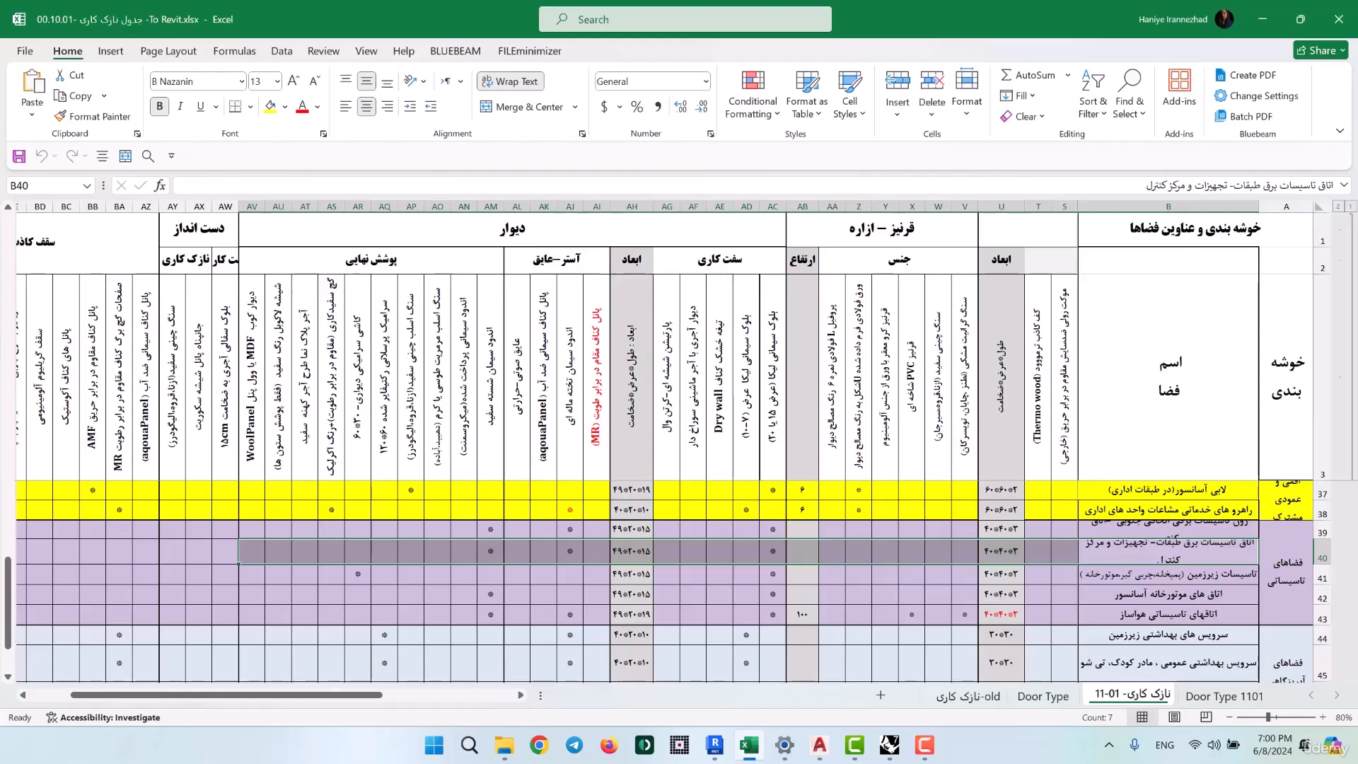
left_click(1263, 19)
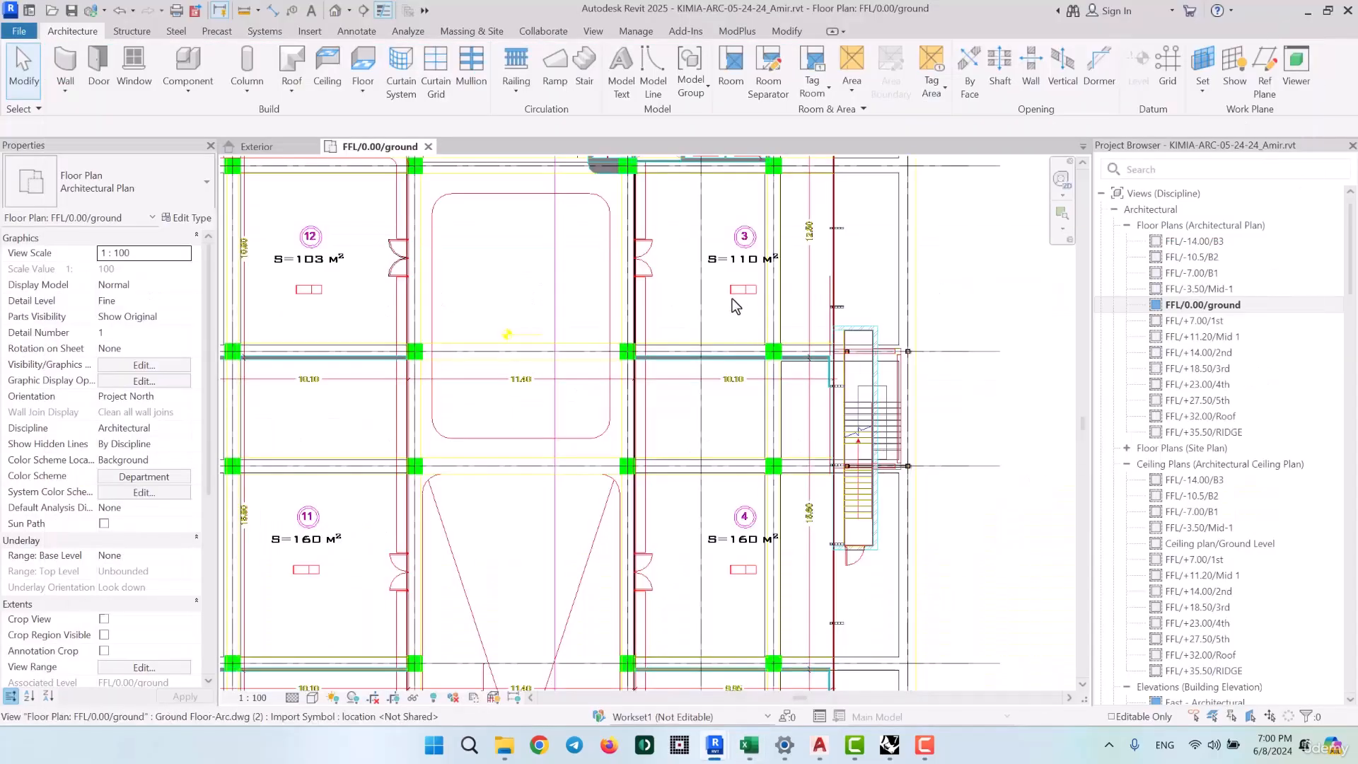
Examine the corridor-to-office wall detail in the AutoCAD details drawing and compare it with the wall finish columns of the Excel schedule
scroll(625, 360, "up", 5)
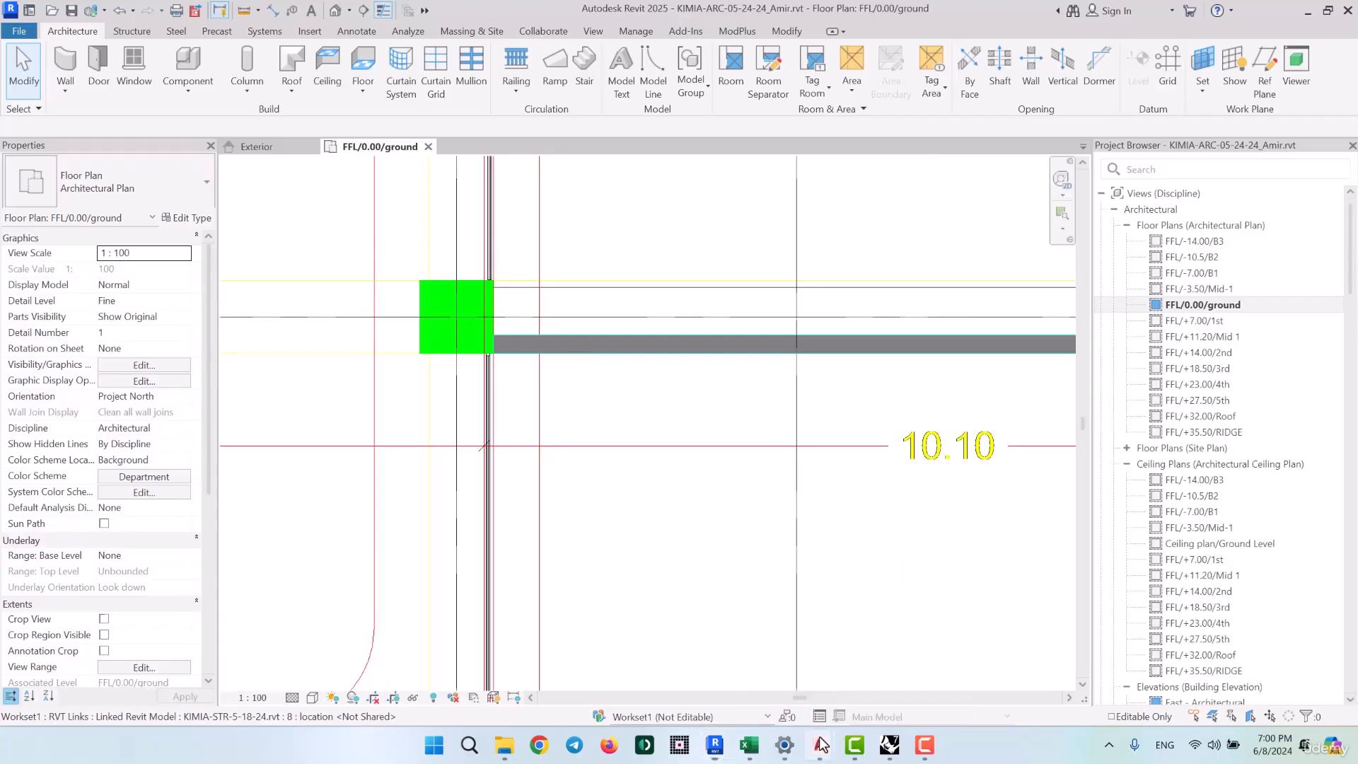
mouse_move(820, 745)
left_click(167, 678)
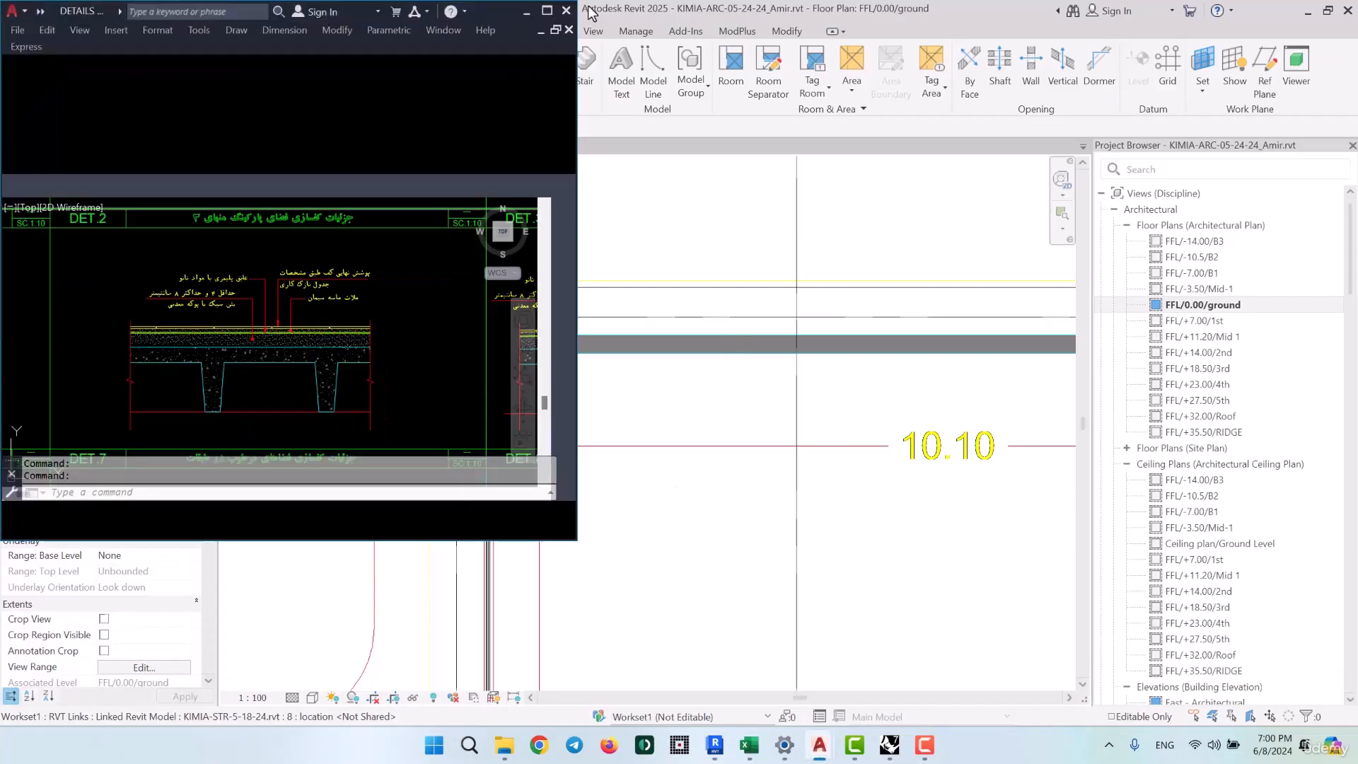
scroll(711, 327, "down", 6)
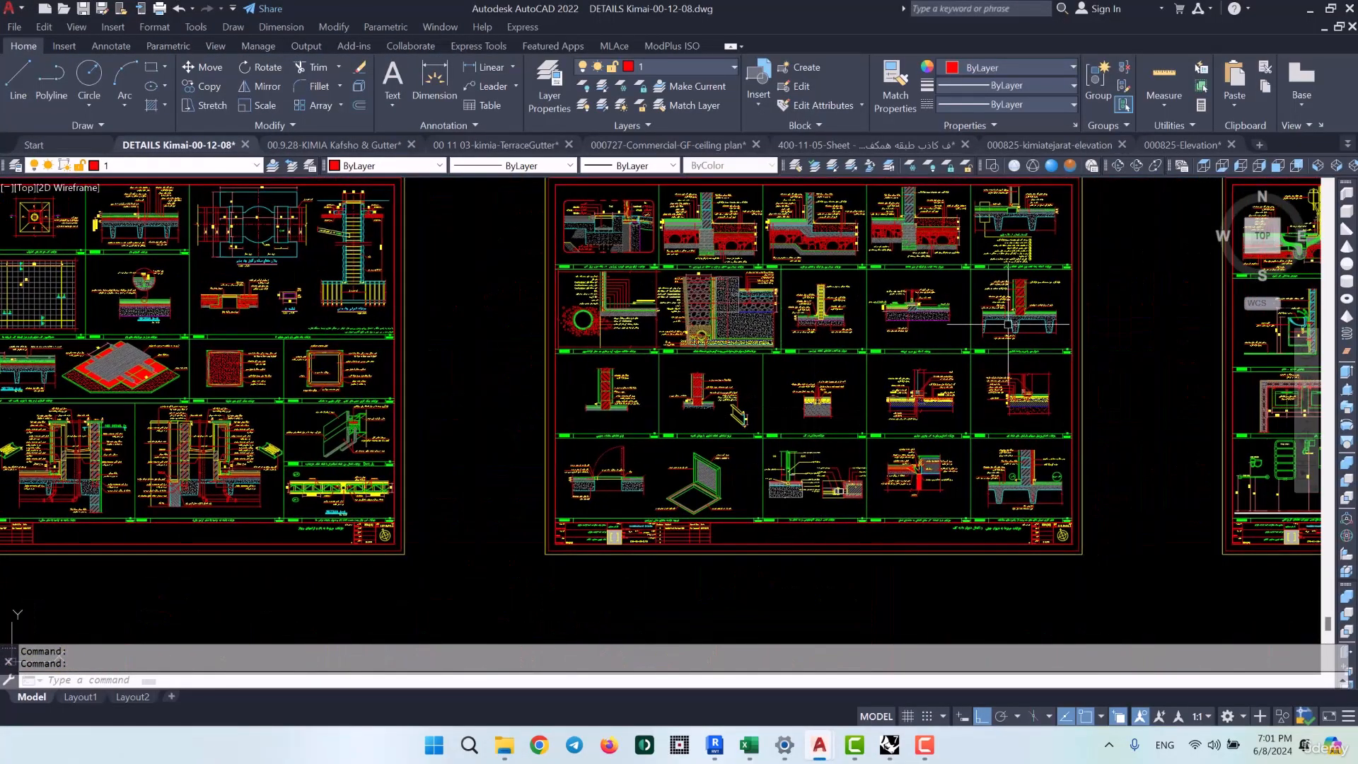
scroll(1023, 300, "up", 6)
mouse_move(1022, 300)
middle_mouse_down()
mouse_move(904, 371)
mouse_move(866, 487)
middle_mouse_up()
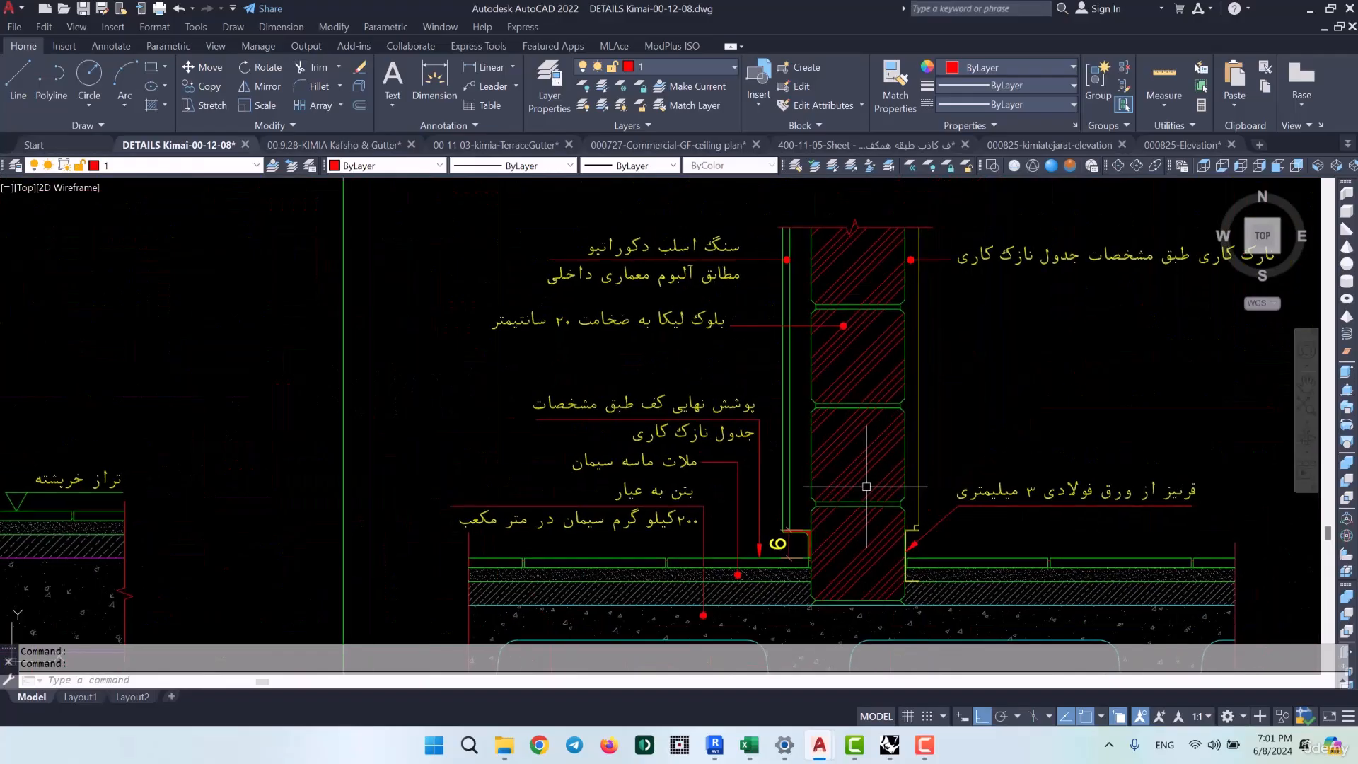
left_click(750, 746)
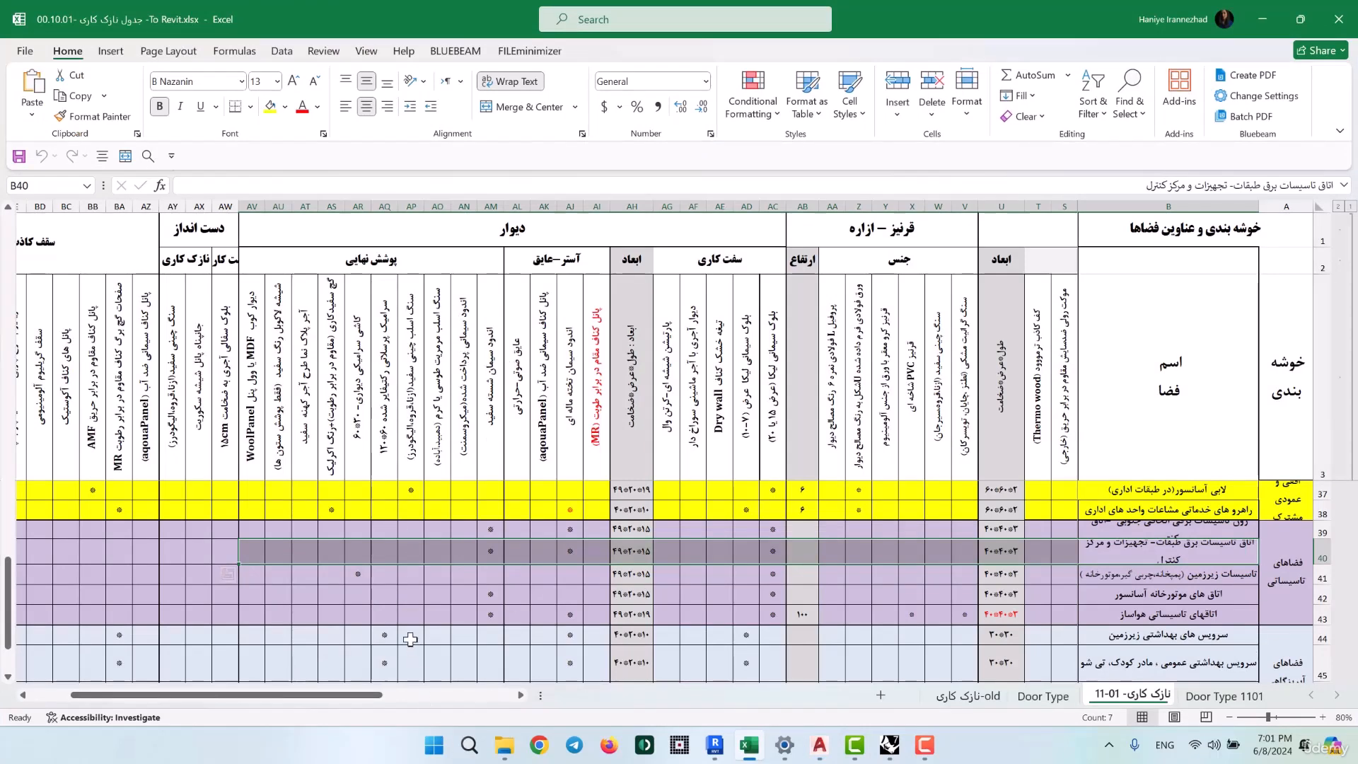
left_click_drag(368, 709, 326, 710)
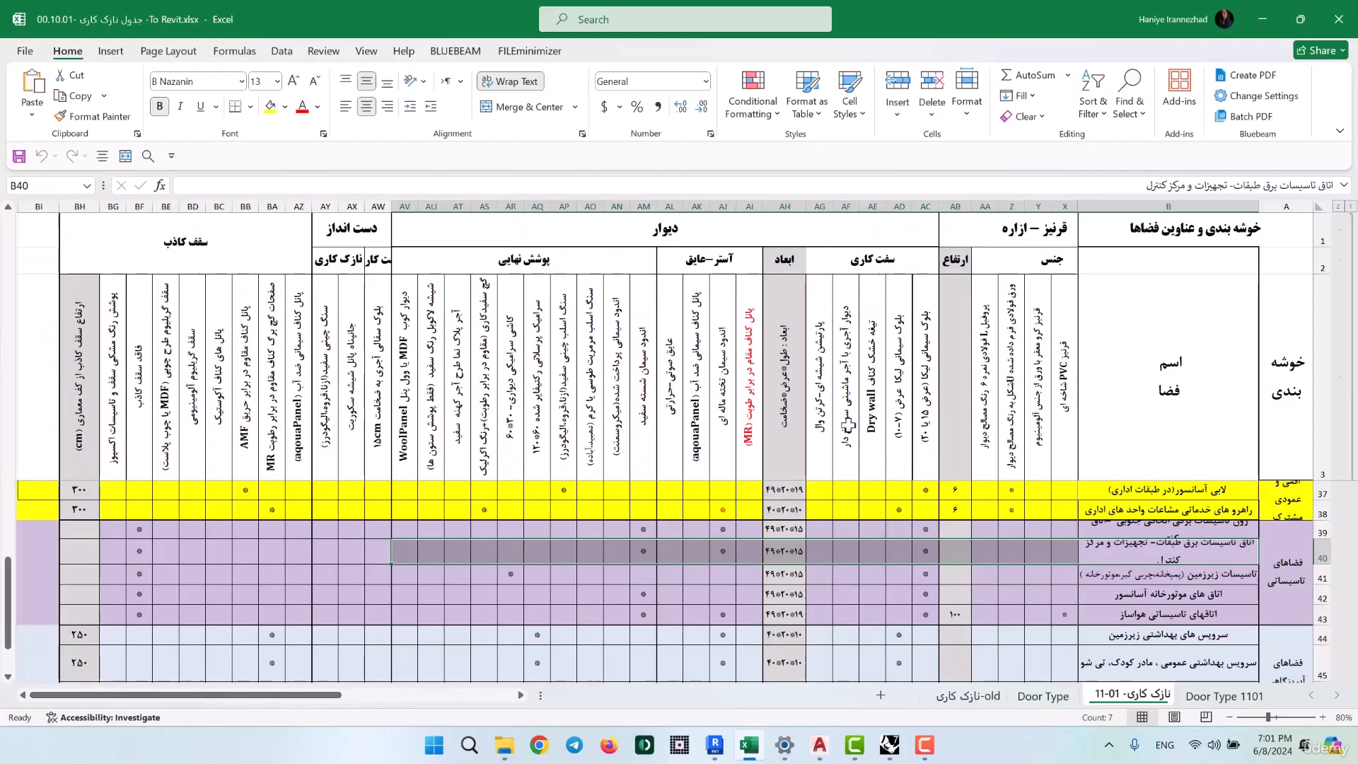
left_click(1276, 14)
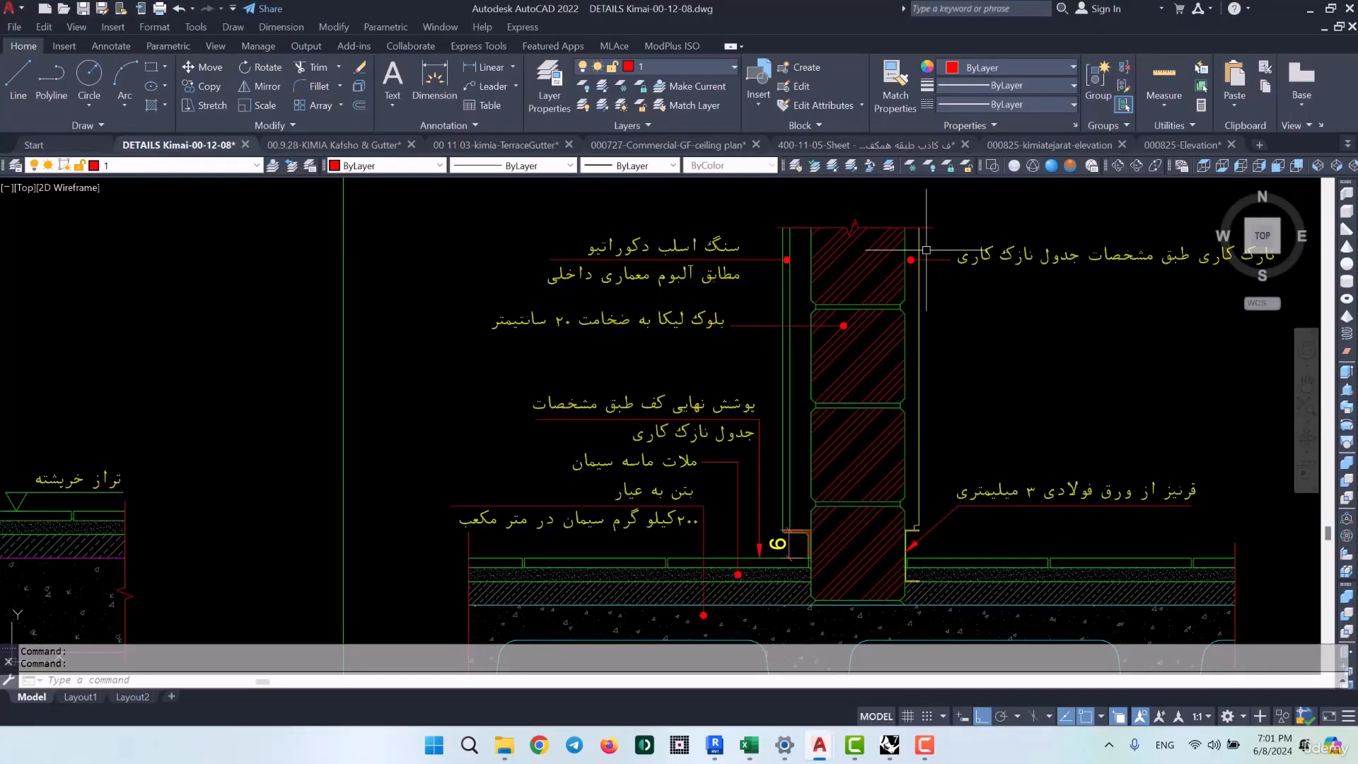
In the AutoCAD toilet installation detail DET.59, measure the wall finish thickness from the tile's outer face to the block wall
scroll(569, 314, "down", 3)
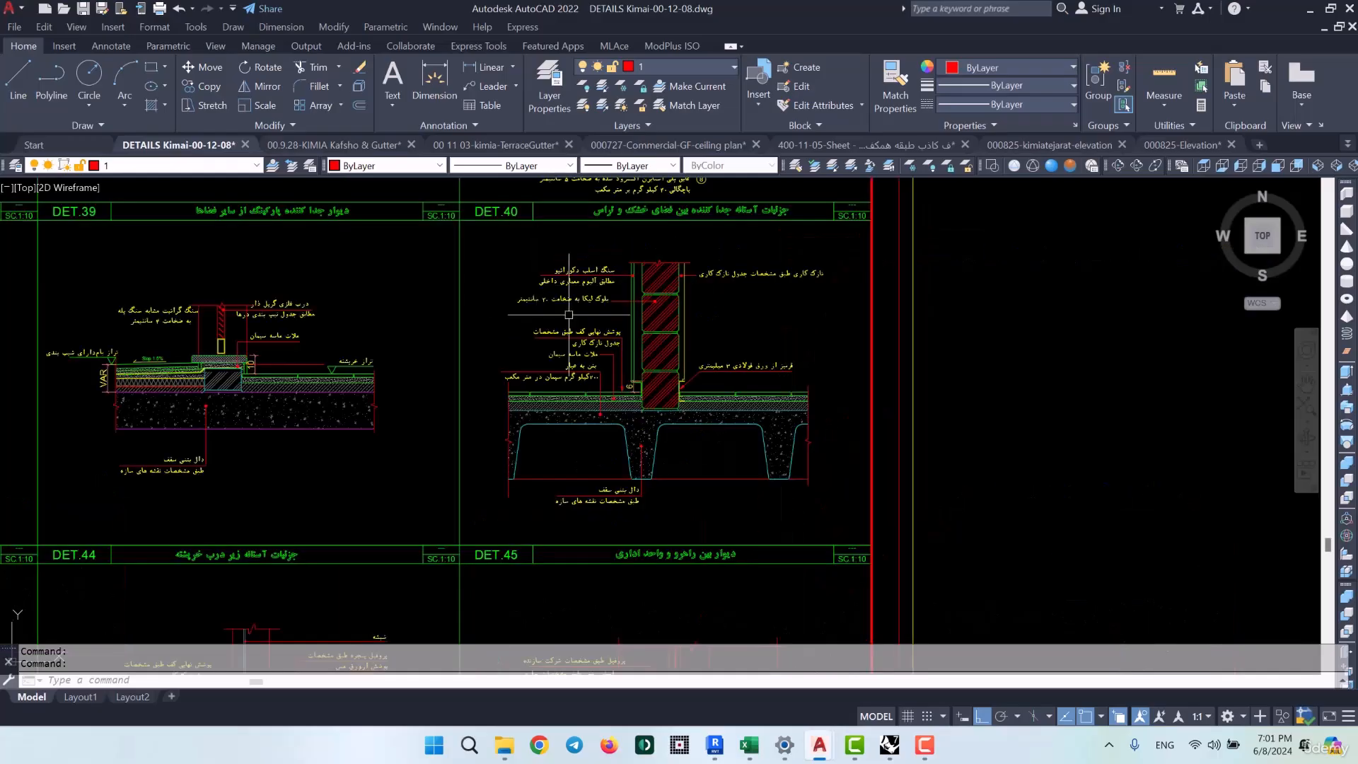
middle_click_drag(421, 607, 573, 326)
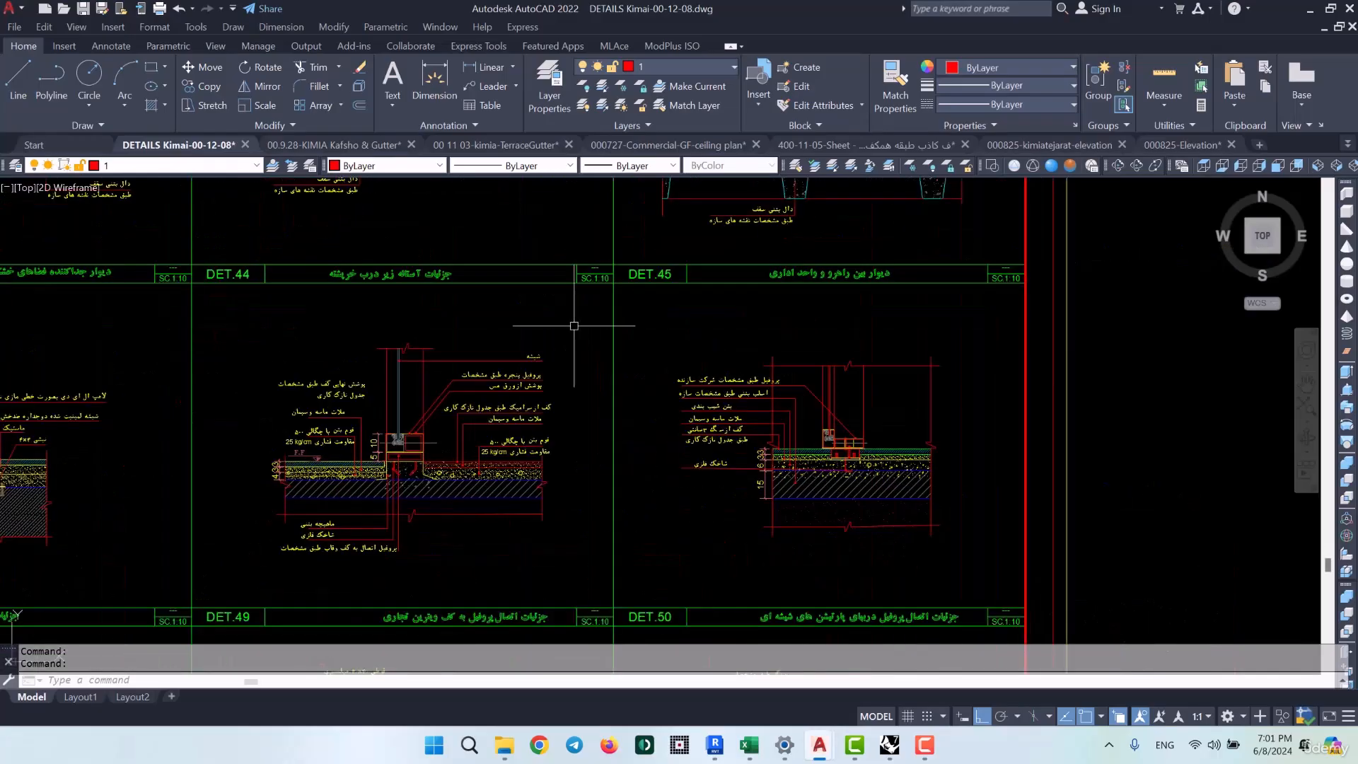
scroll(943, 497, "down", 6)
middle_click_drag(1050, 468, 762, 396)
scroll(855, 341, "up", 4)
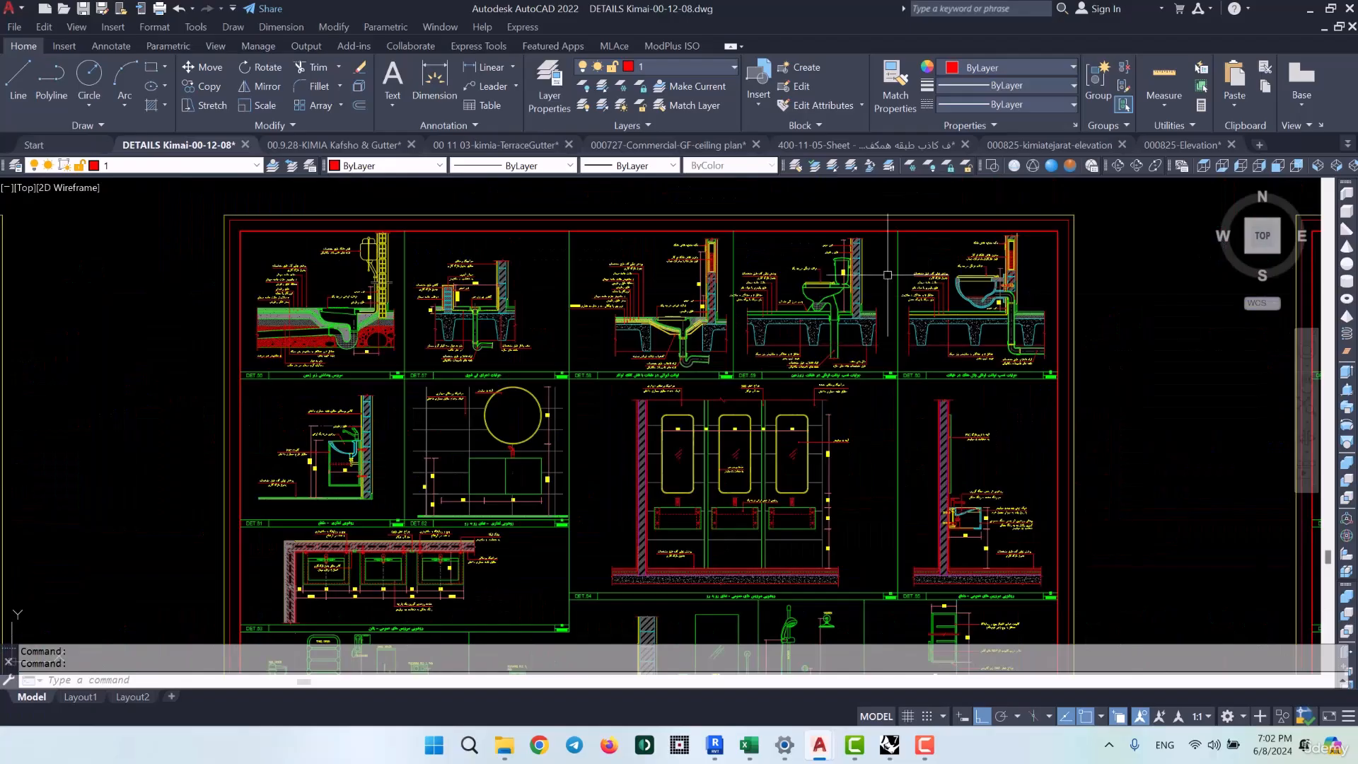
scroll(864, 267, "up", 6)
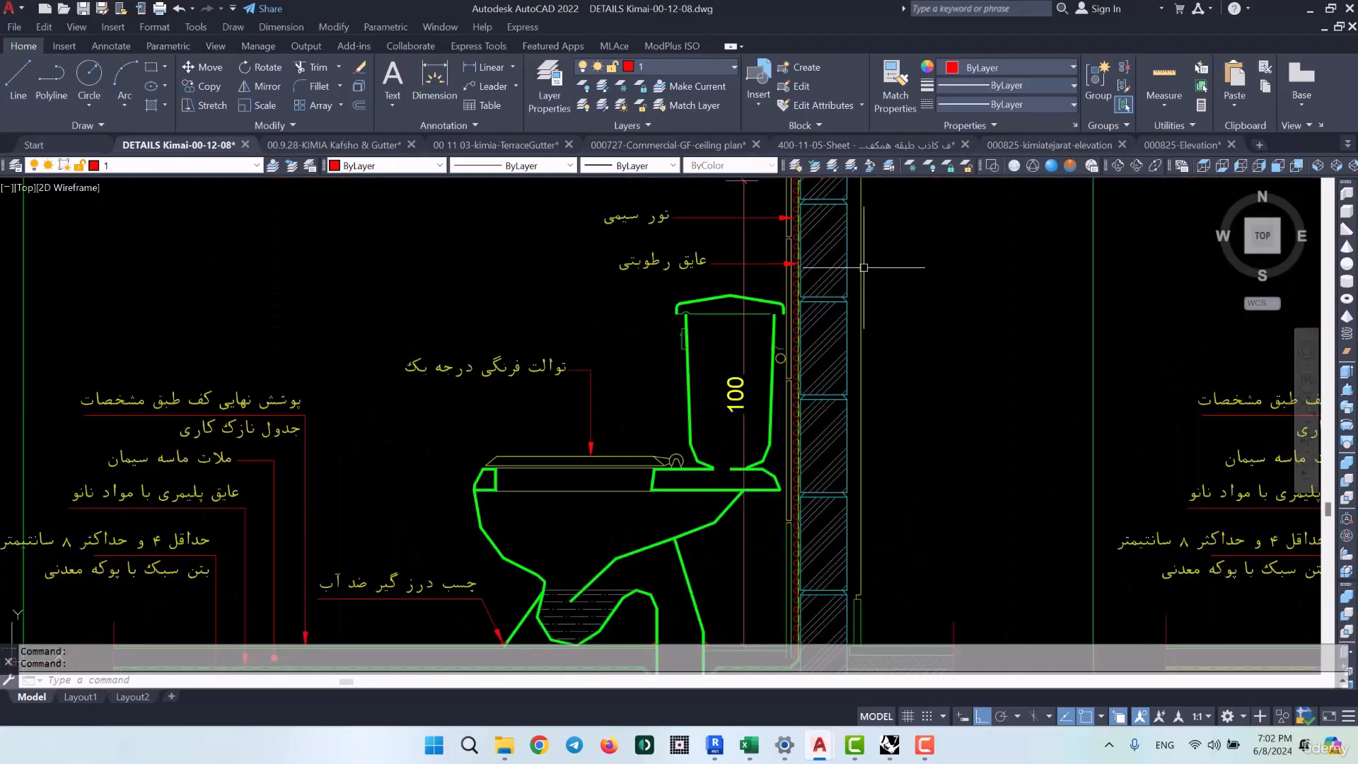
middle_click_drag(843, 270, 841, 309)
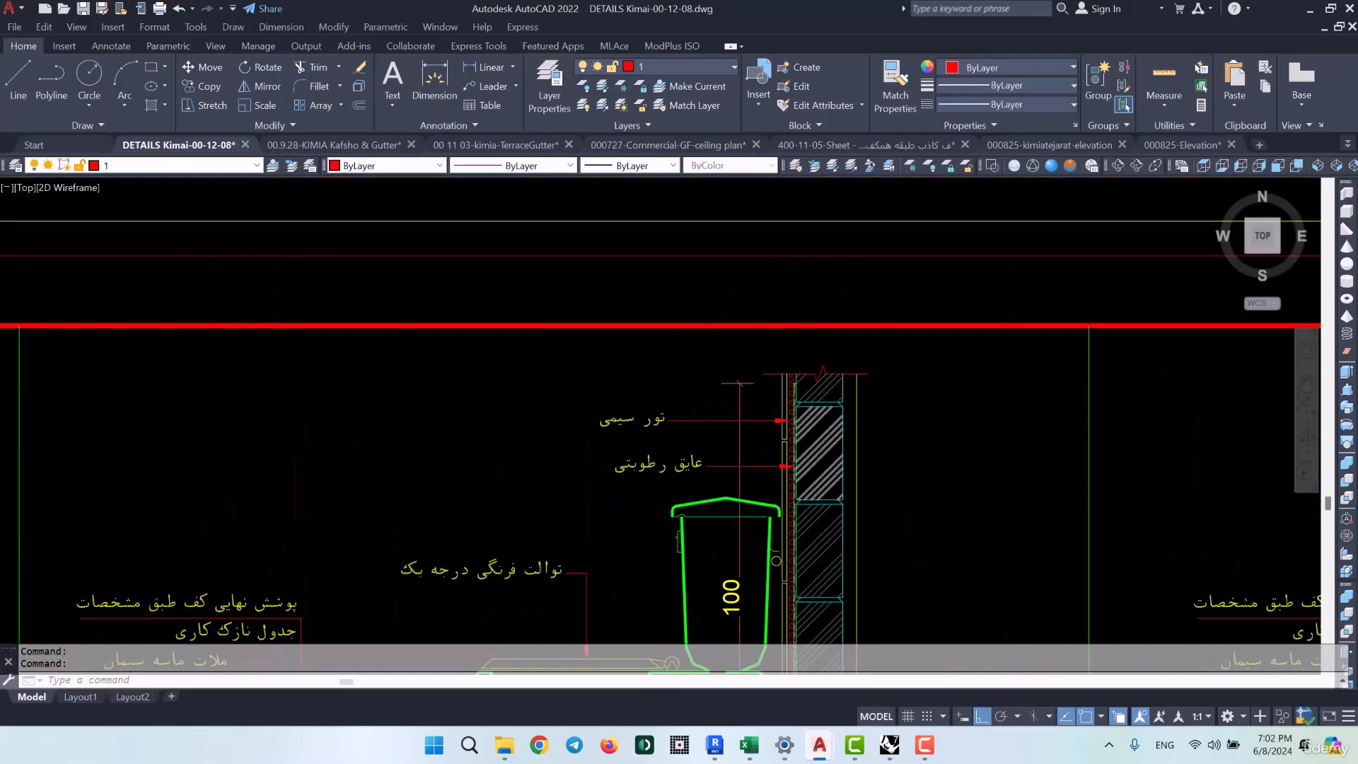
scroll(800, 412, "up", 6)
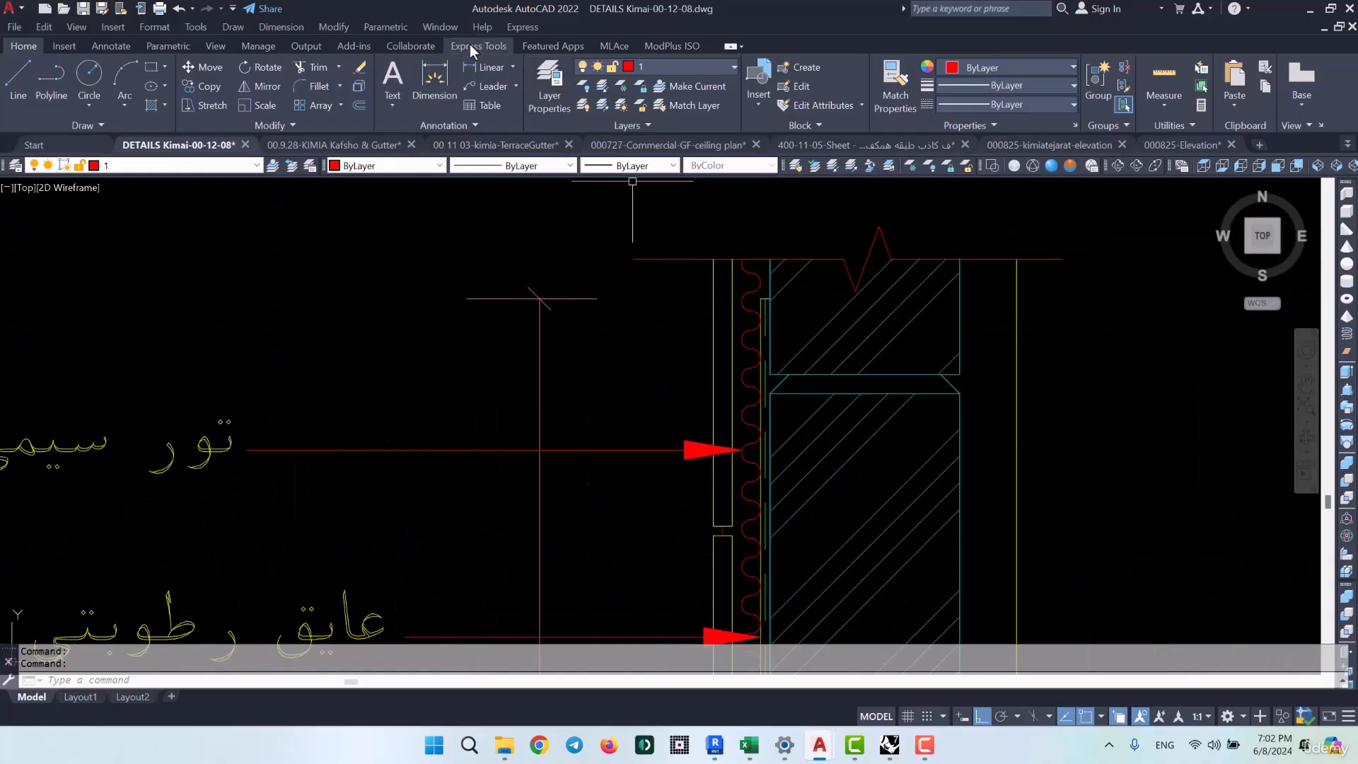
type("DIST")
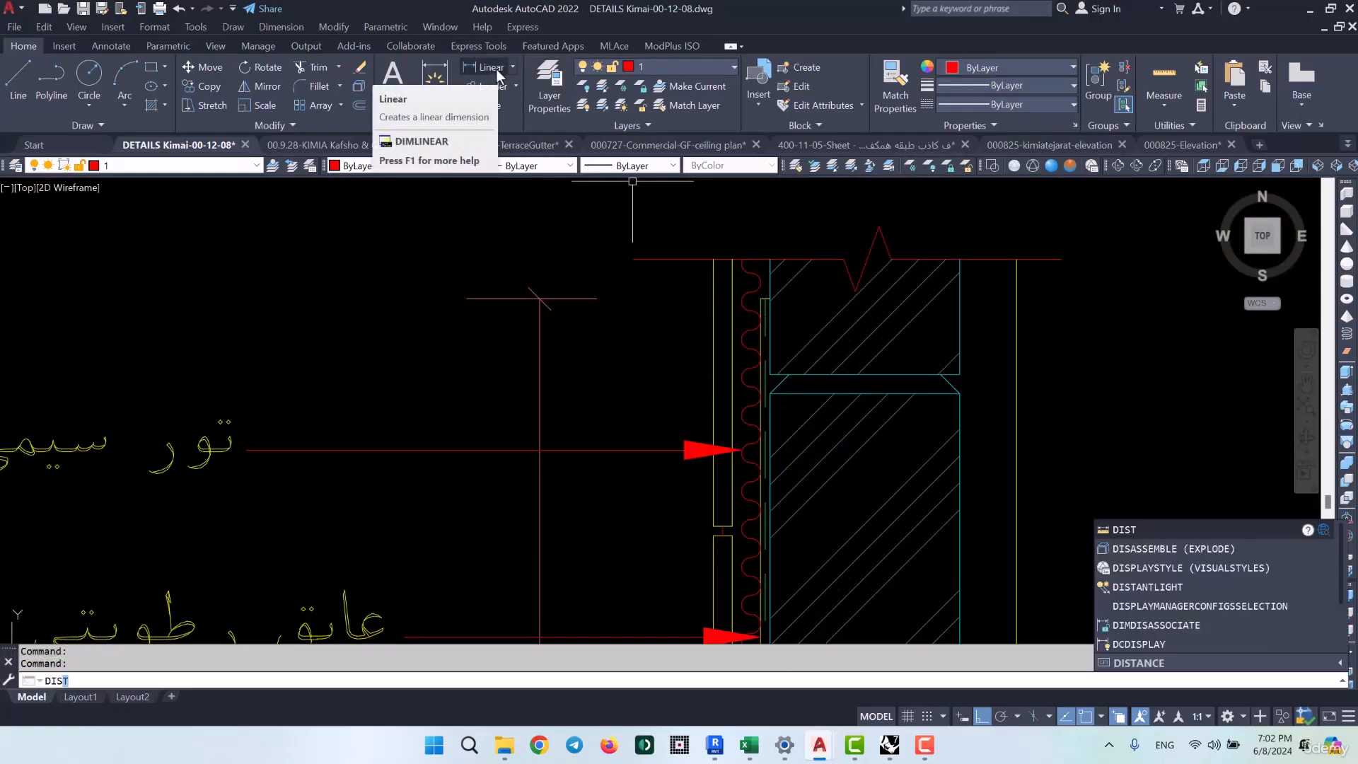
key("Return")
scroll(736, 233, "up", 4)
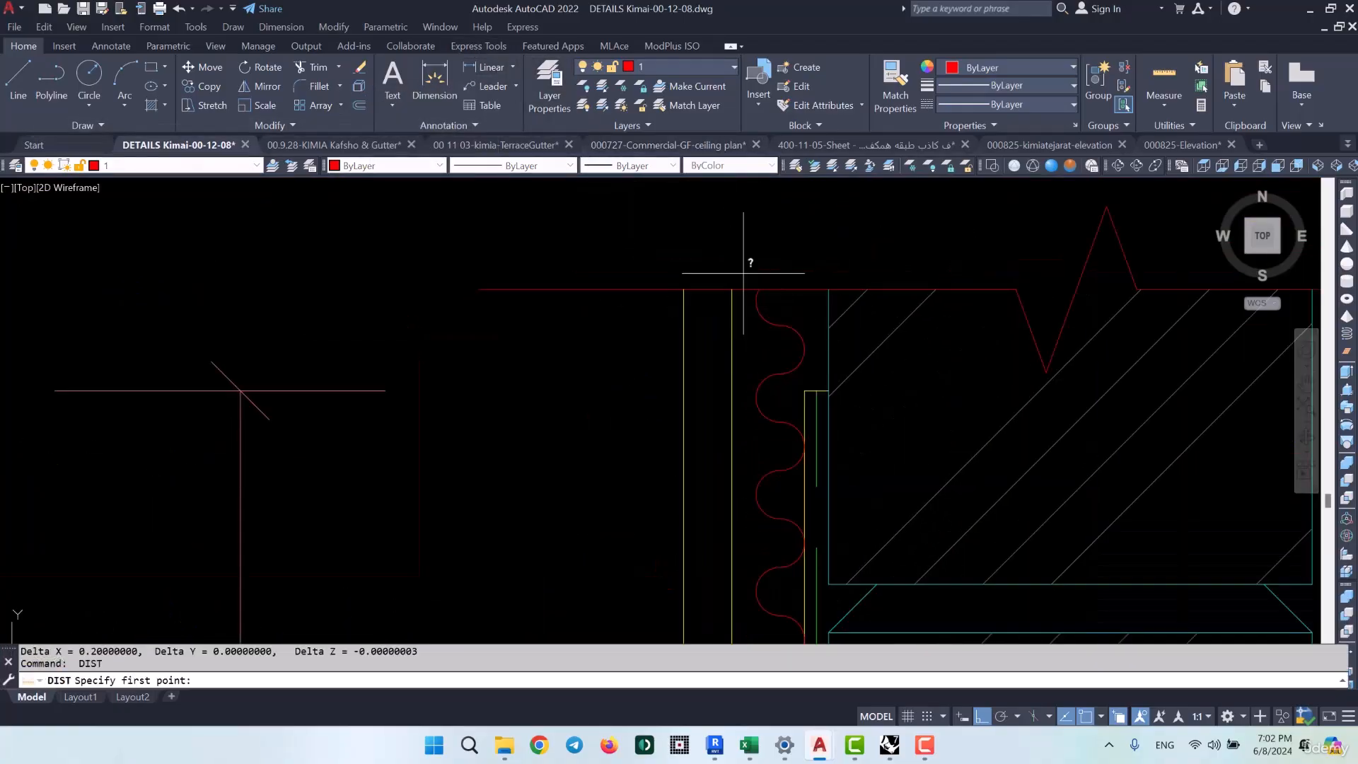
left_click(685, 289)
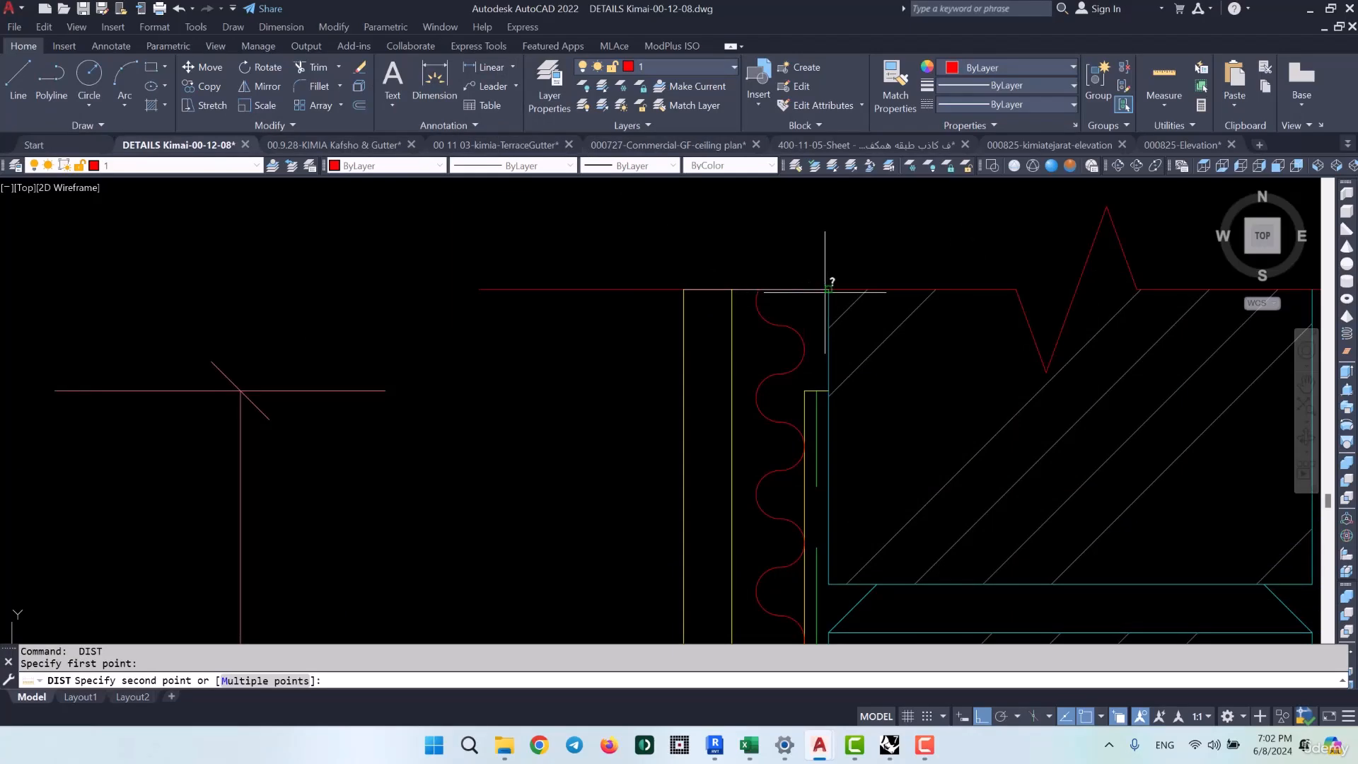
left_click(829, 289)
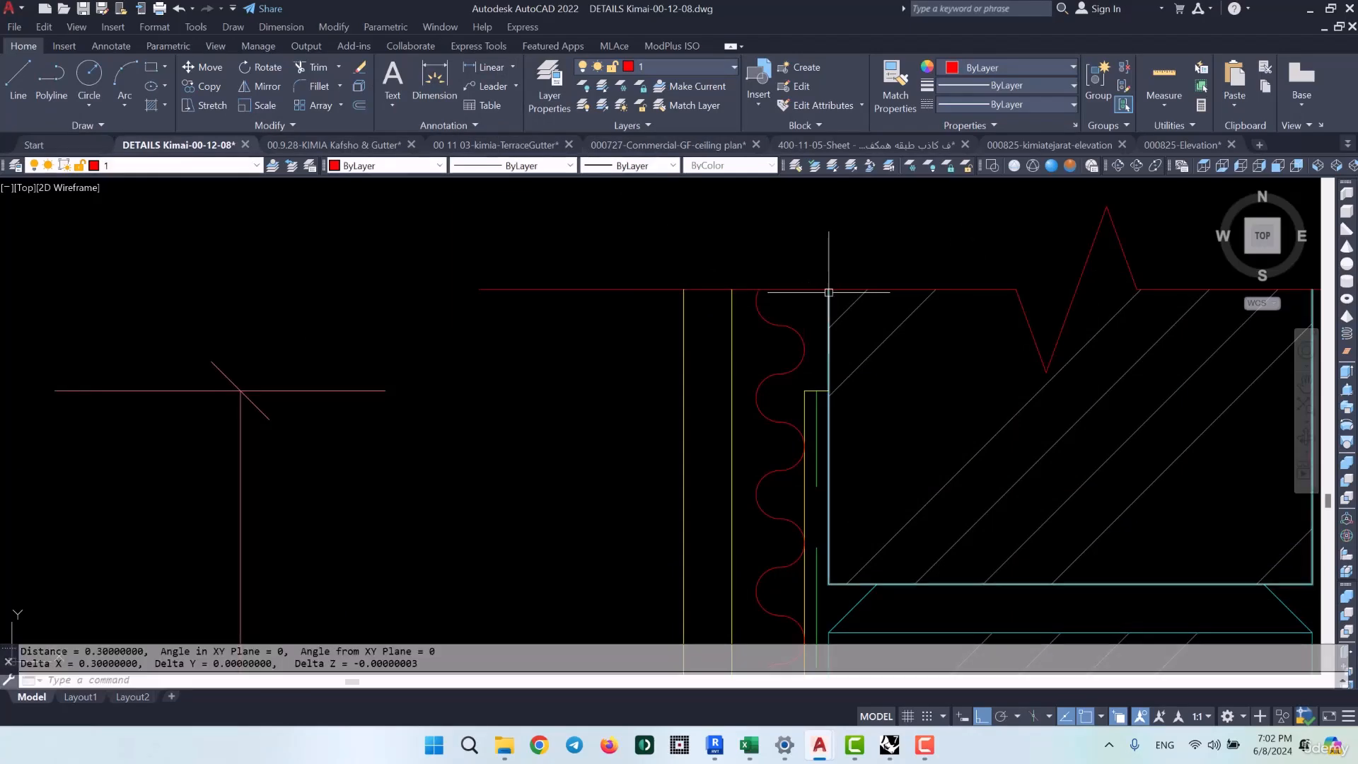
Examine the wall and floor layers in detail DET.65 and the sheet 6 wall details, and return to the Revit ground-floor plan
scroll(828, 292, "down", 6)
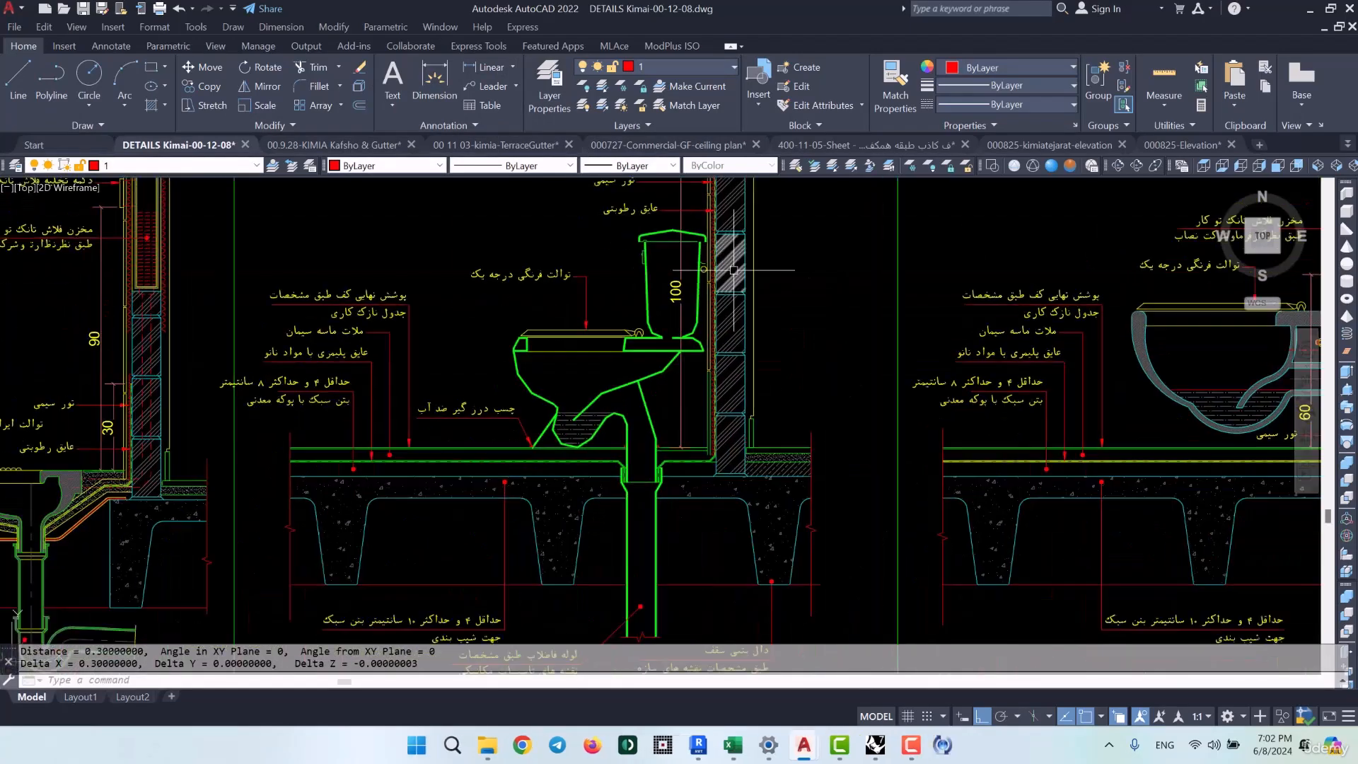
middle_click_drag(716, 425, 761, 266)
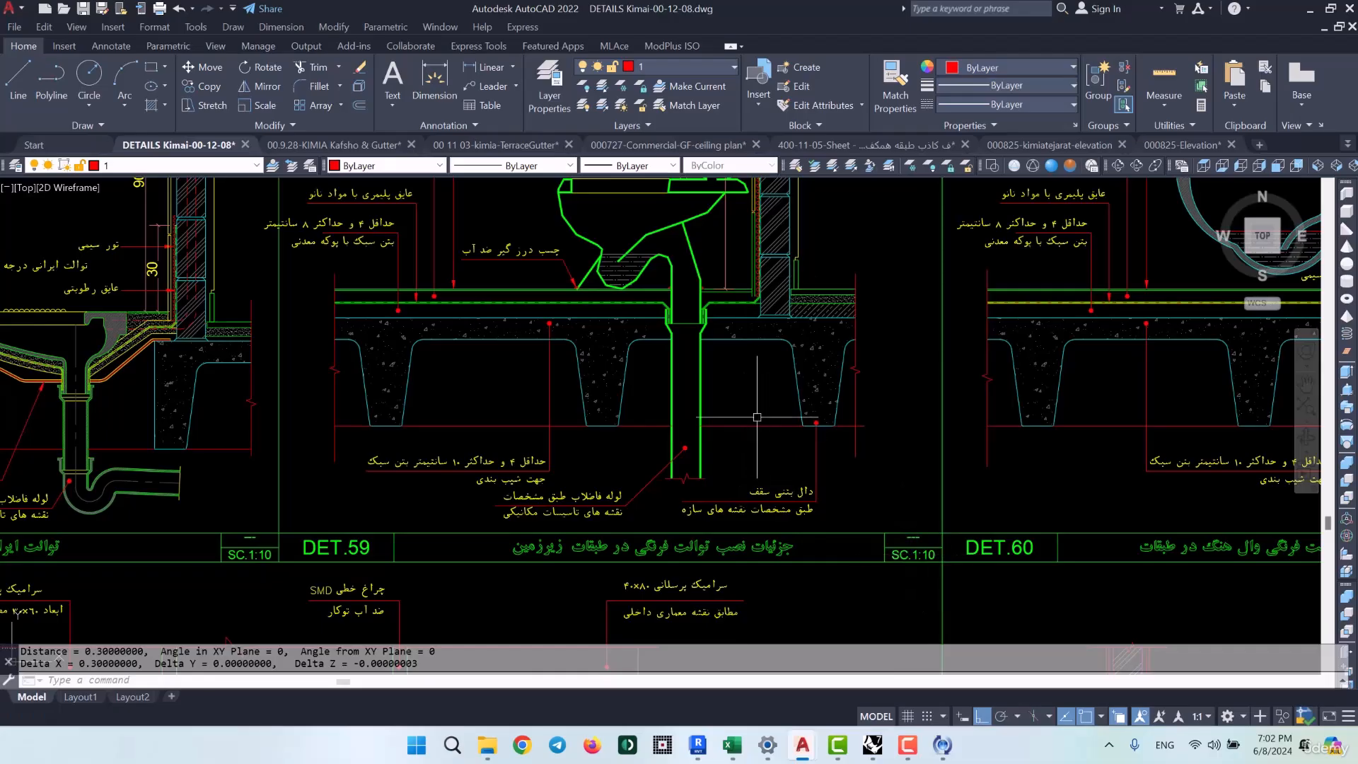
scroll(798, 384, "down", 8)
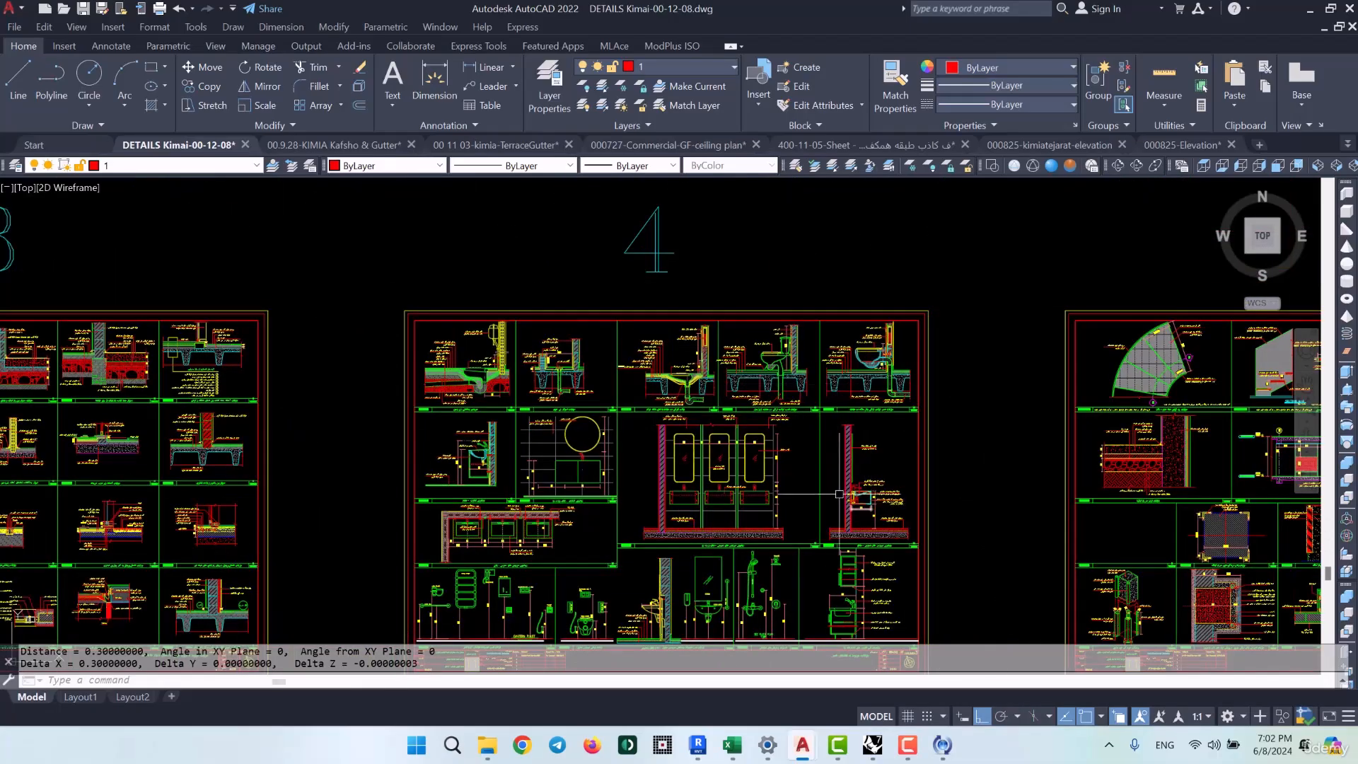
scroll(839, 494, "up", 10)
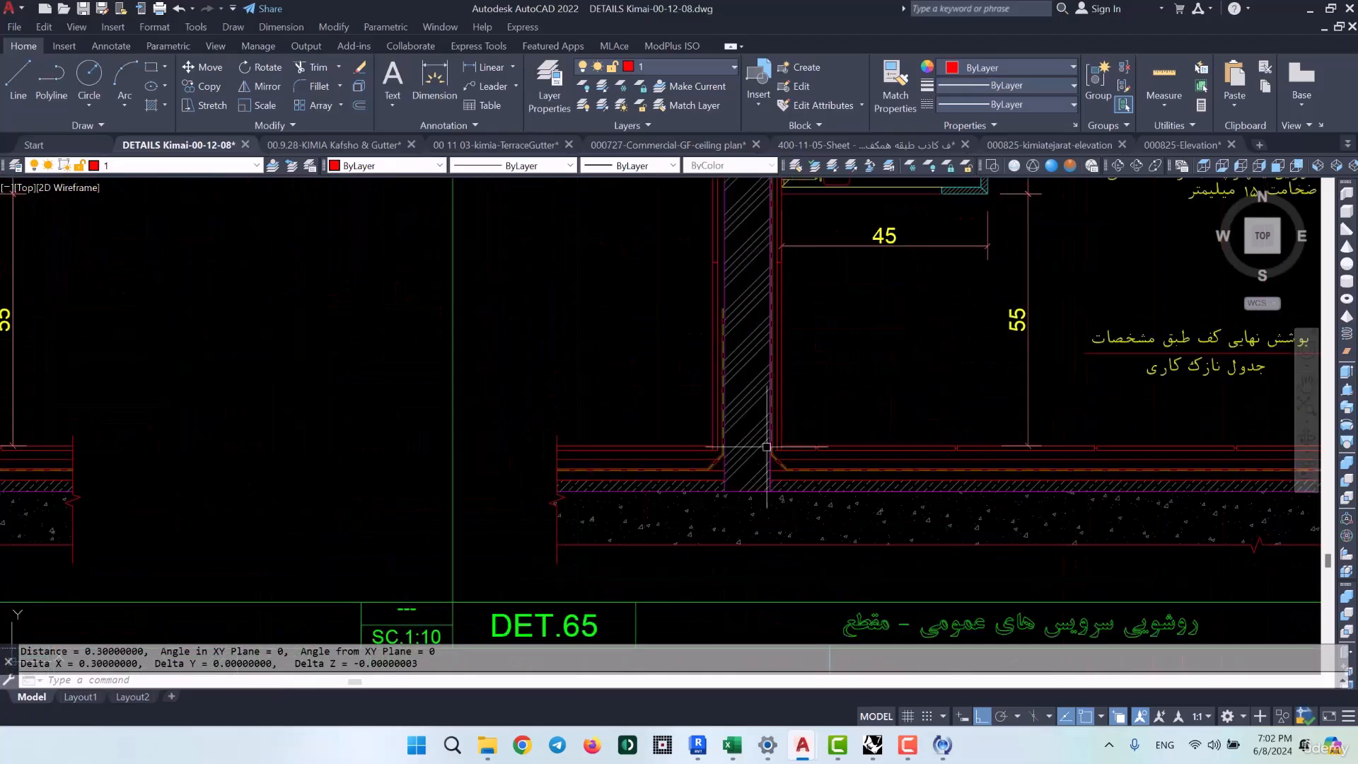
scroll(771, 448, "up", 3)
scroll(652, 365, "down", 8)
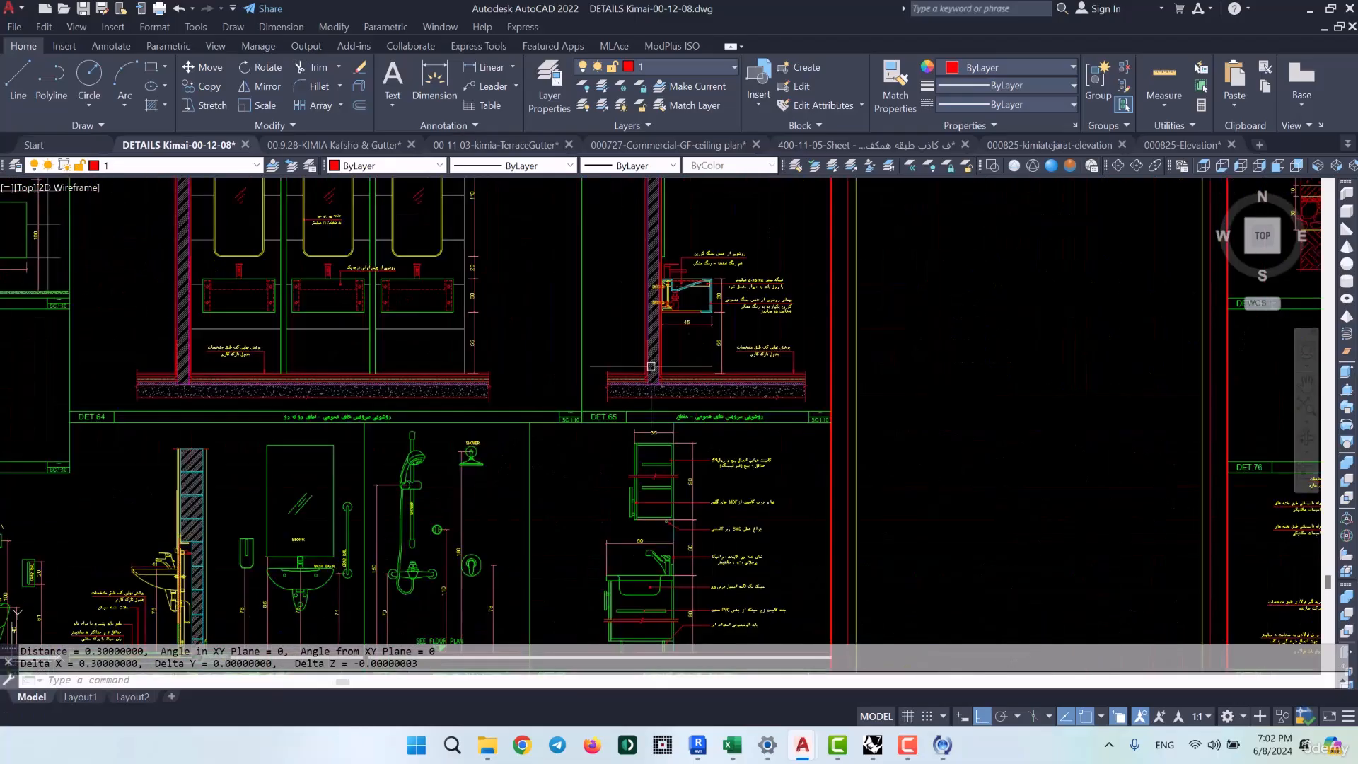
scroll(652, 366, "down", 10)
scroll(874, 363, "up", 6)
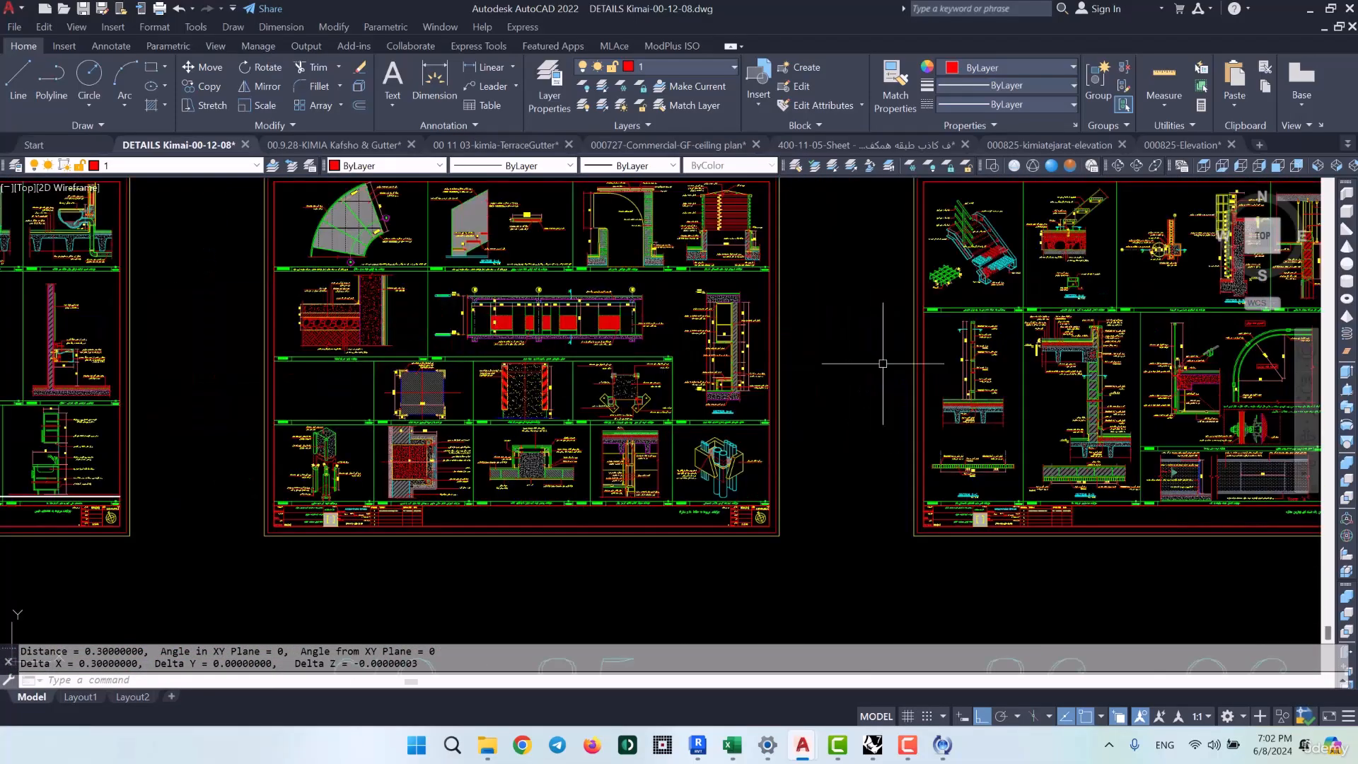
middle_click_drag(883, 364, 519, 367)
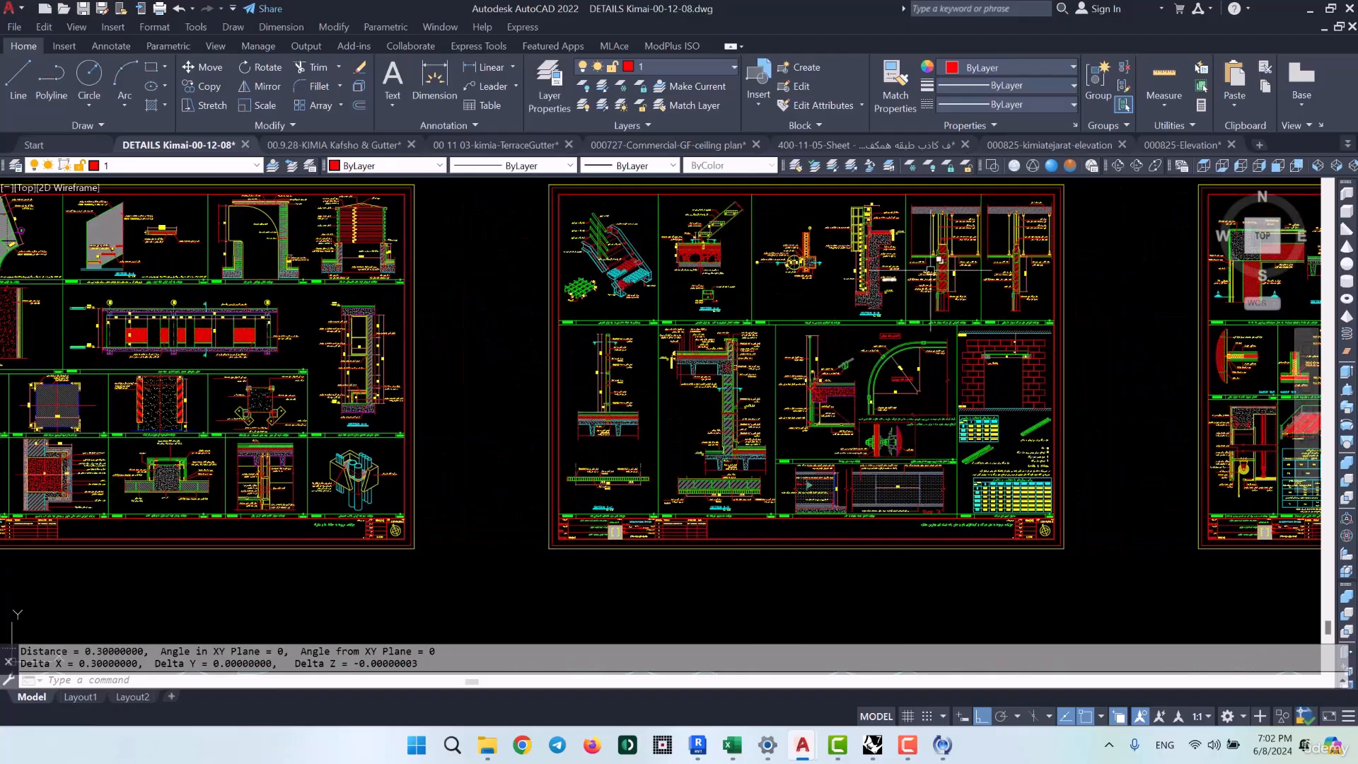
scroll(899, 304, "up", 7)
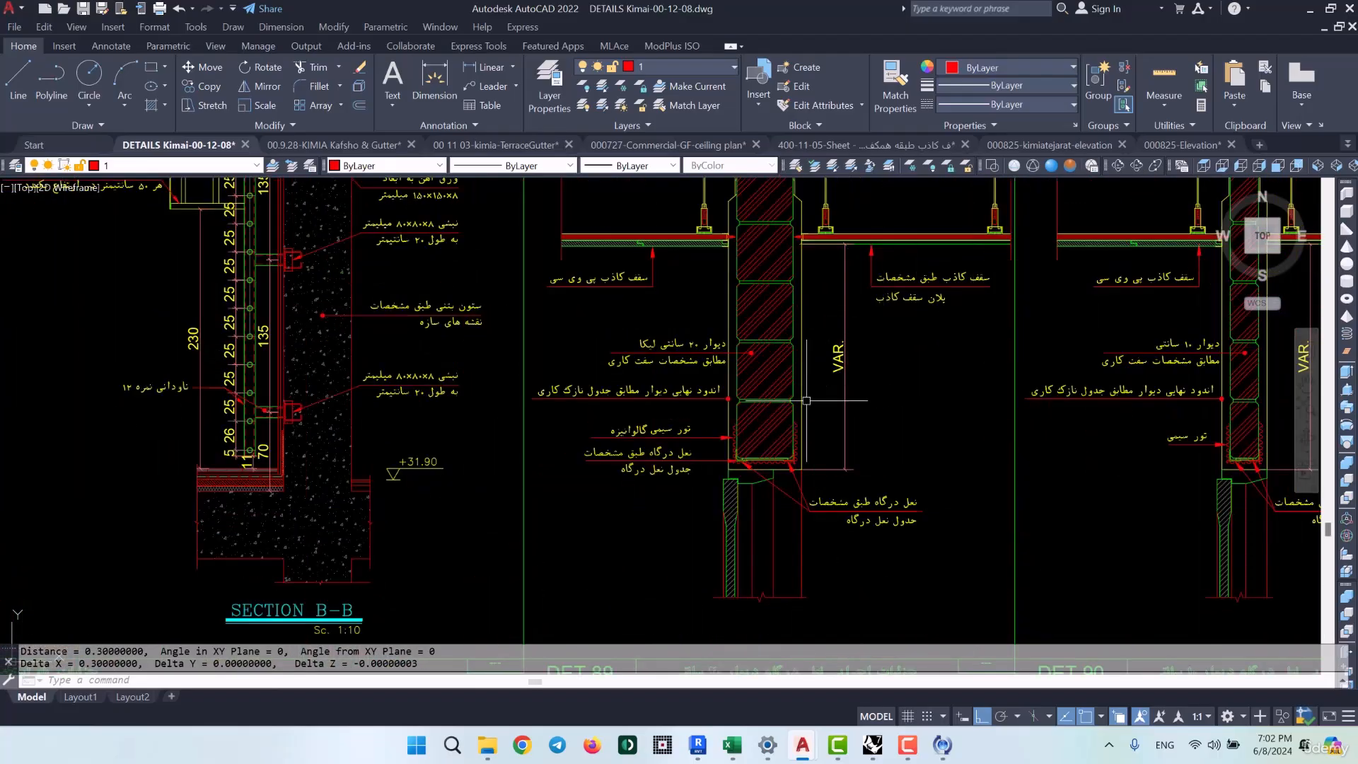
scroll(813, 400, "down", 10)
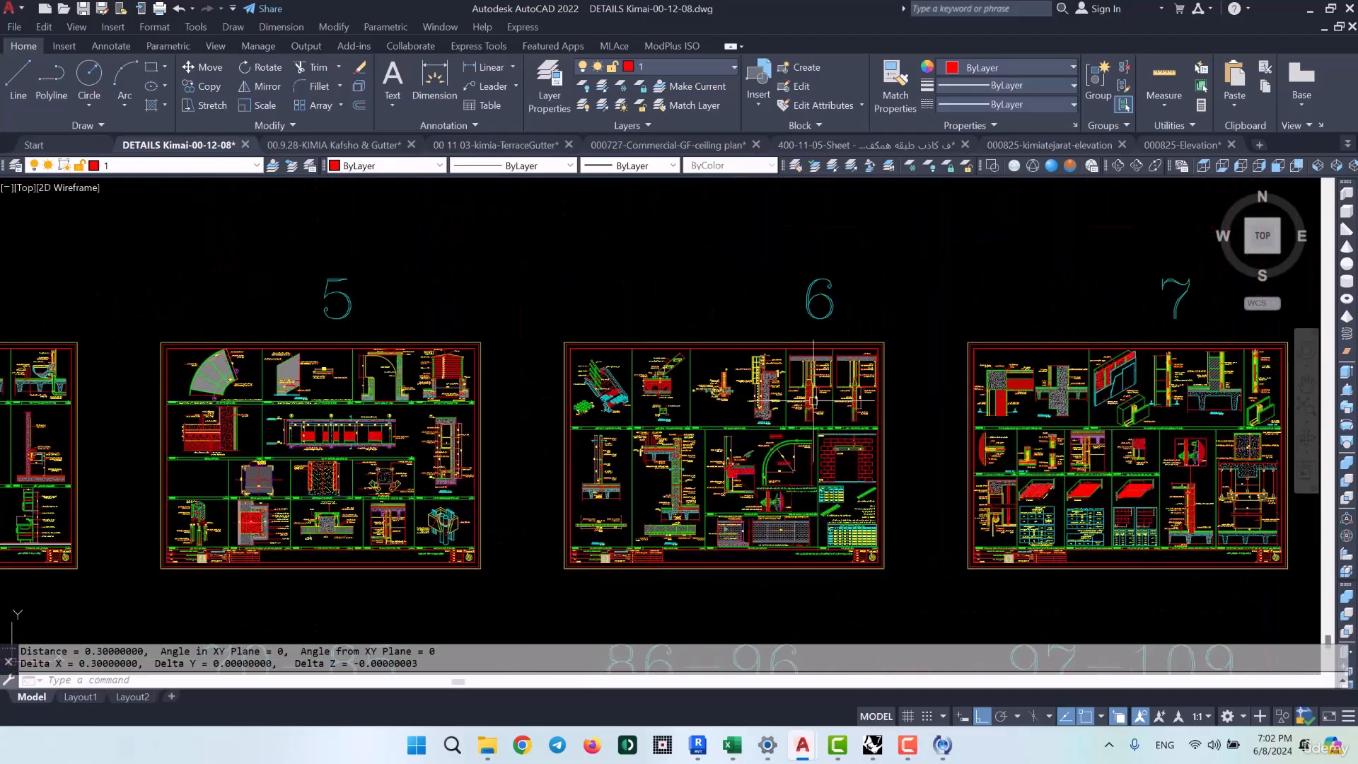
left_click(1309, 10)
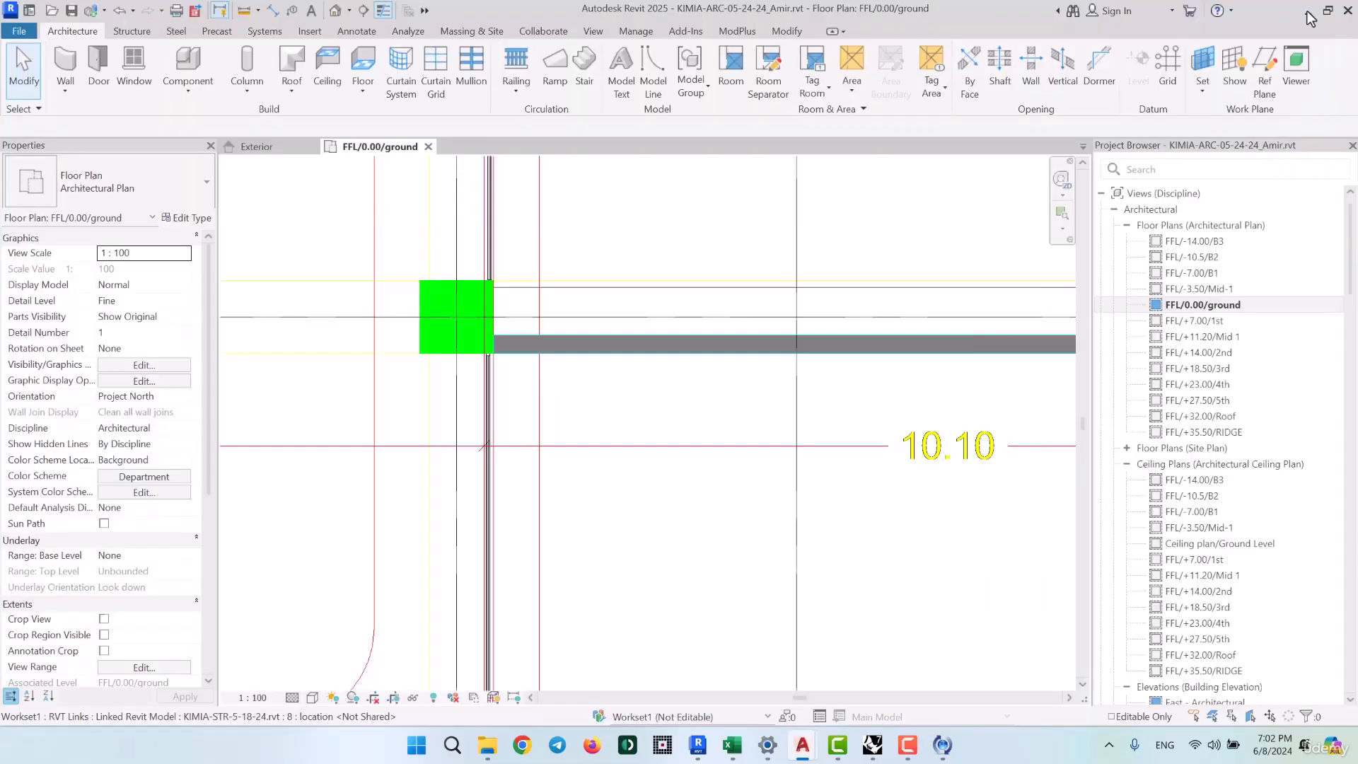
scroll(465, 351, "down", 8)
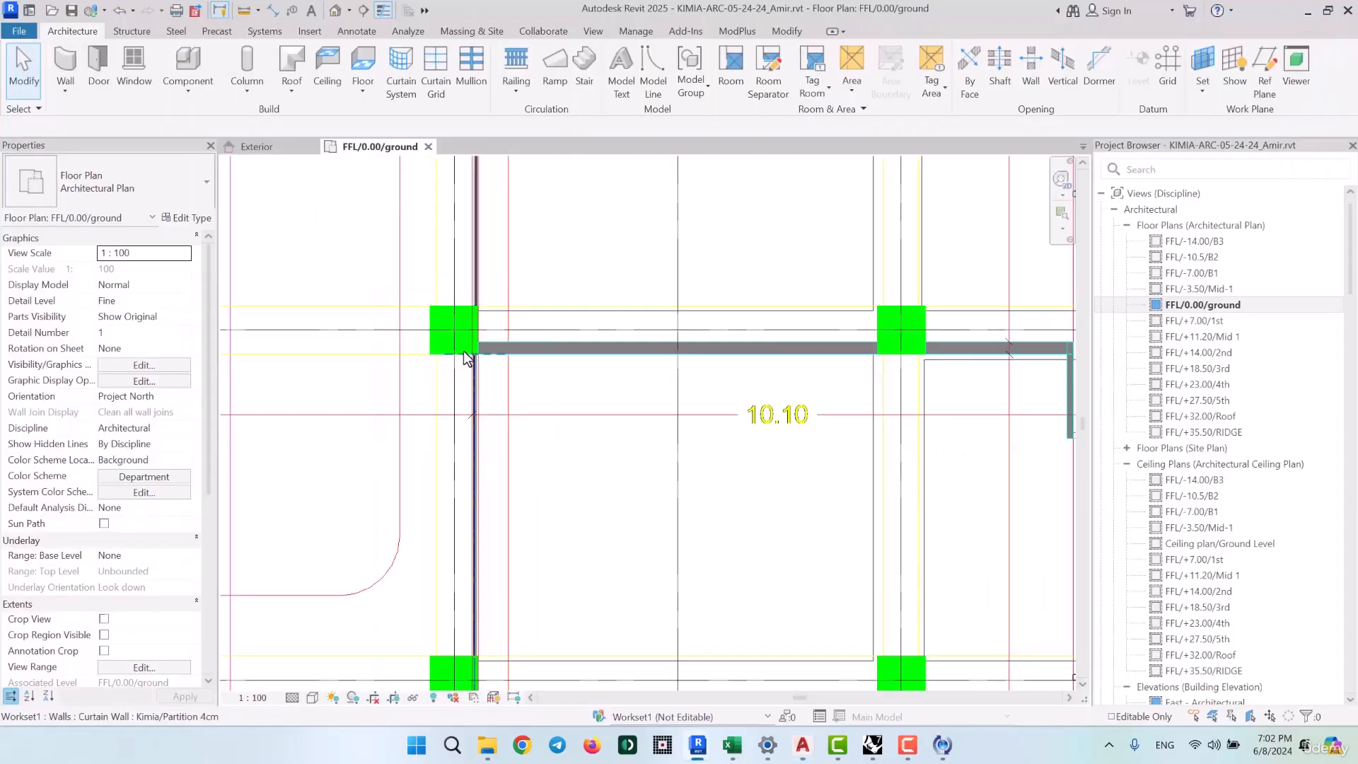
Start a new wall at the electrical room using the Basic Wall type Generic - 100mm
scroll(686, 548, "up", 8)
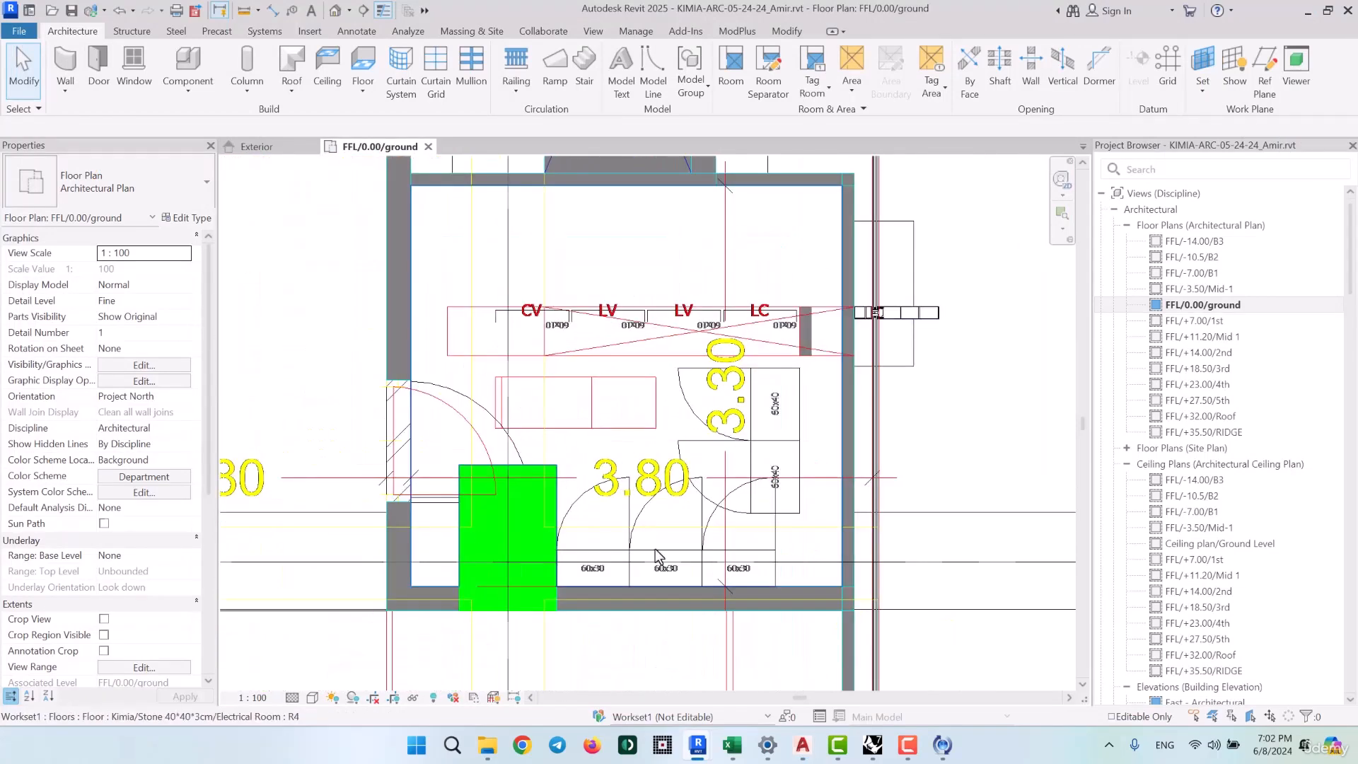
left_click(65, 63)
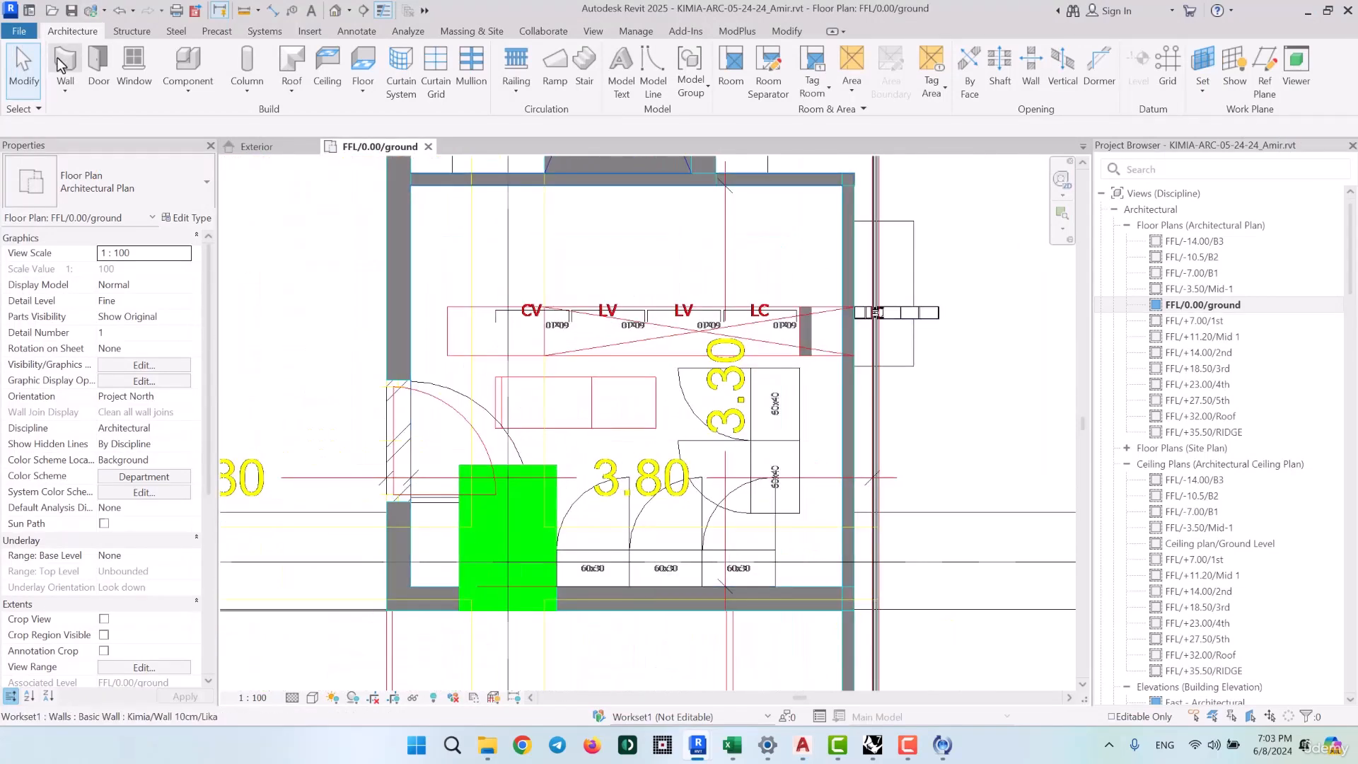
left_click(190, 218)
key("Escape")
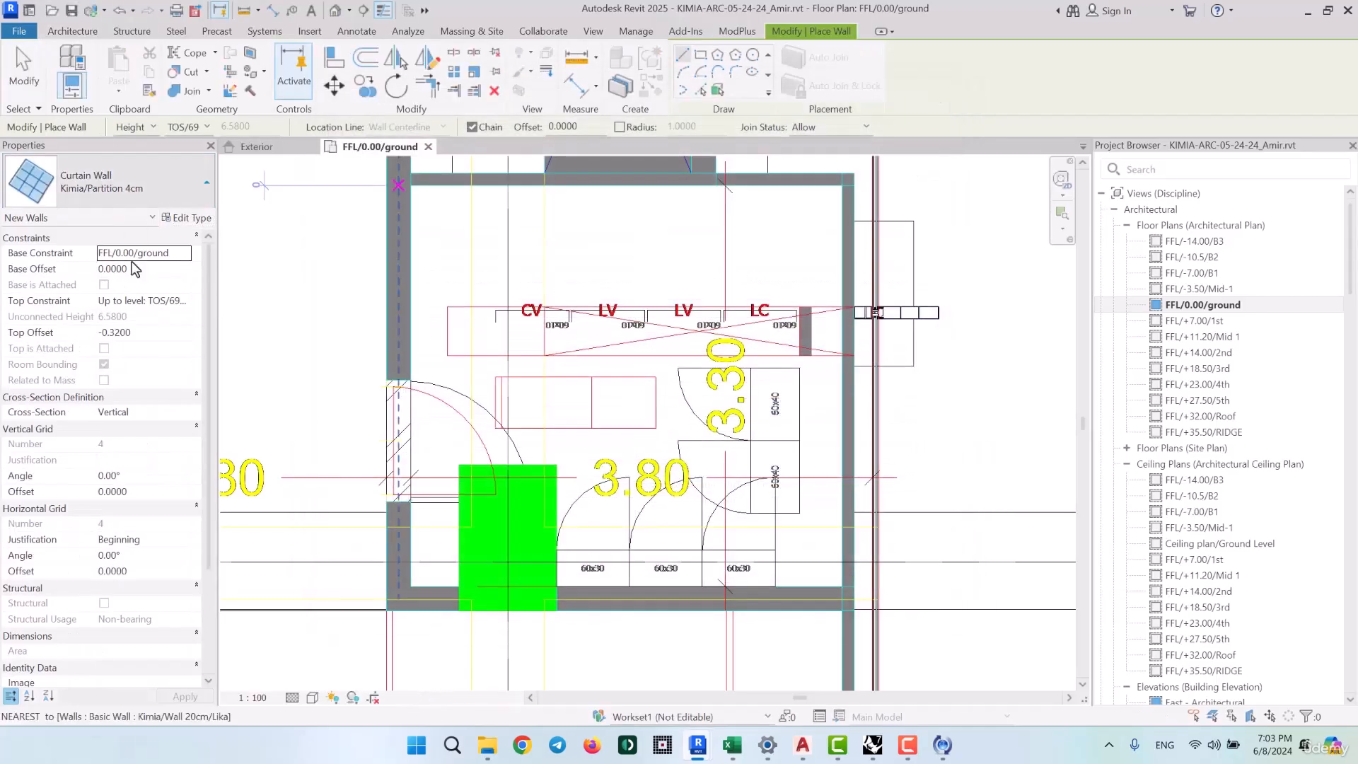
left_click(135, 195)
scroll(116, 382, "up", 10)
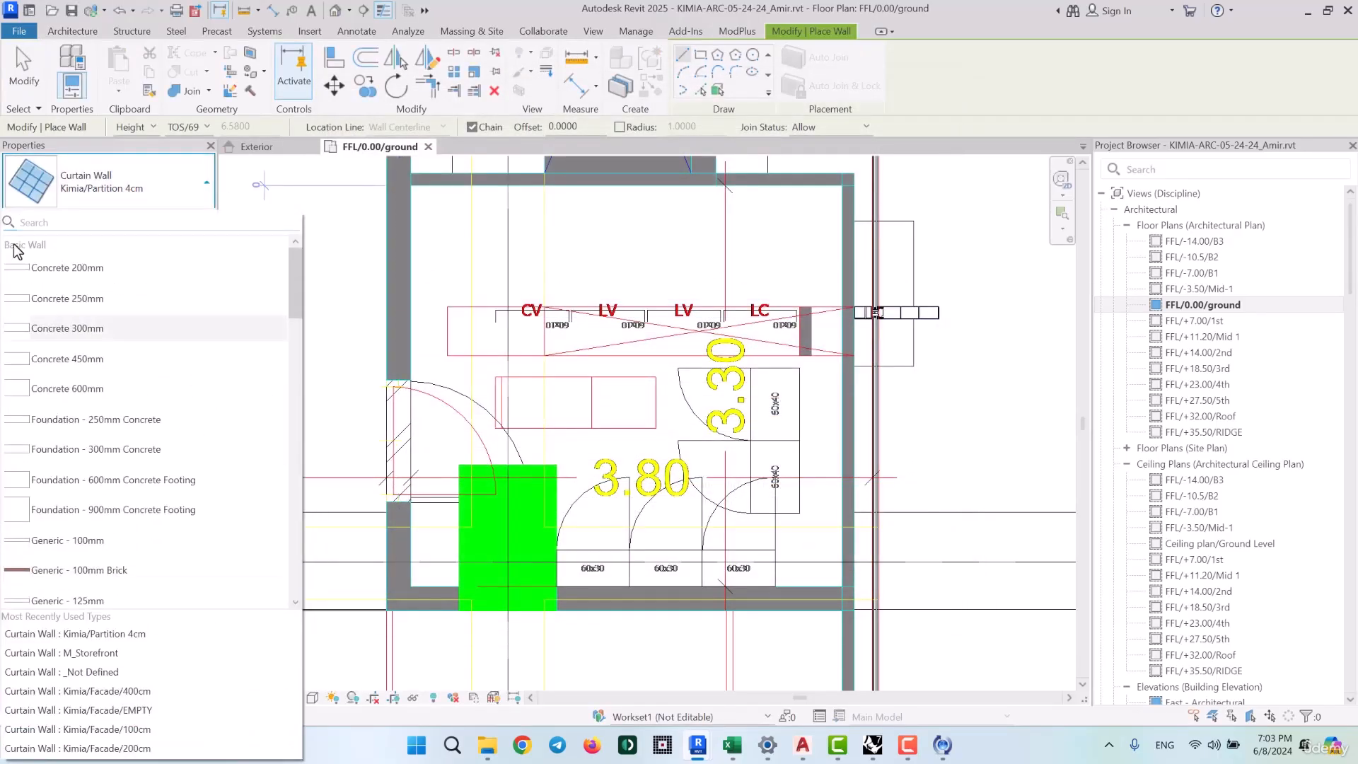
left_click(110, 551)
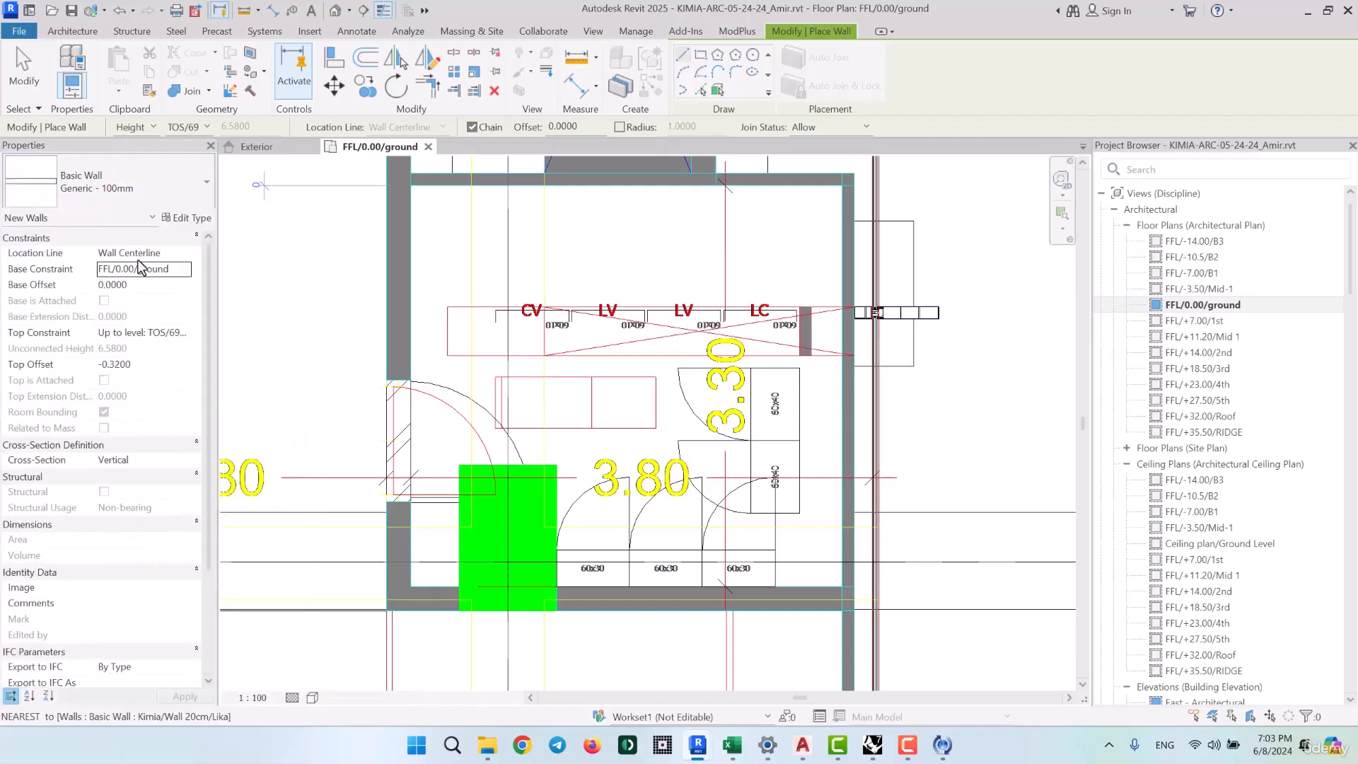
Duplicate the Generic - 100mm wall type and name the copy Kimia/Wall Cement/Elec Room/3cm
left_click(188, 218)
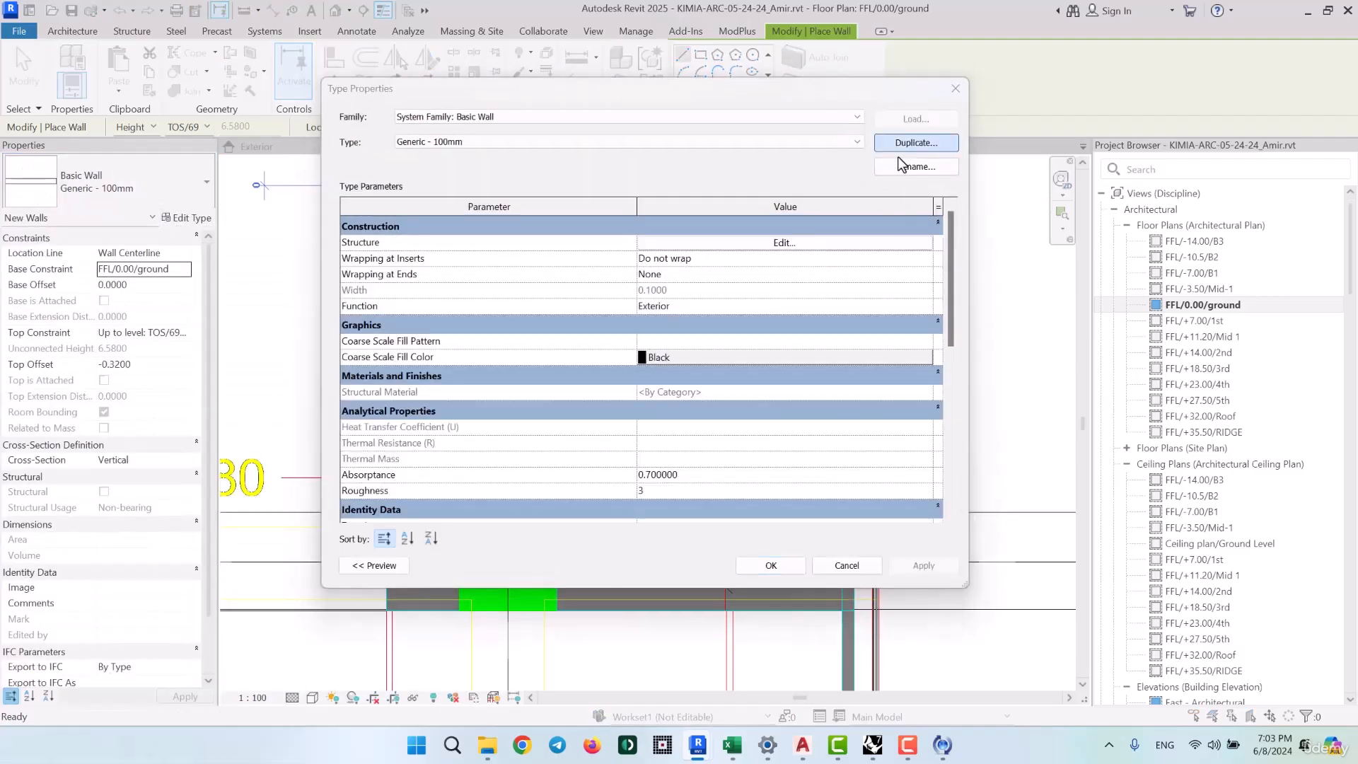
left_click(913, 143)
type("Kimia")
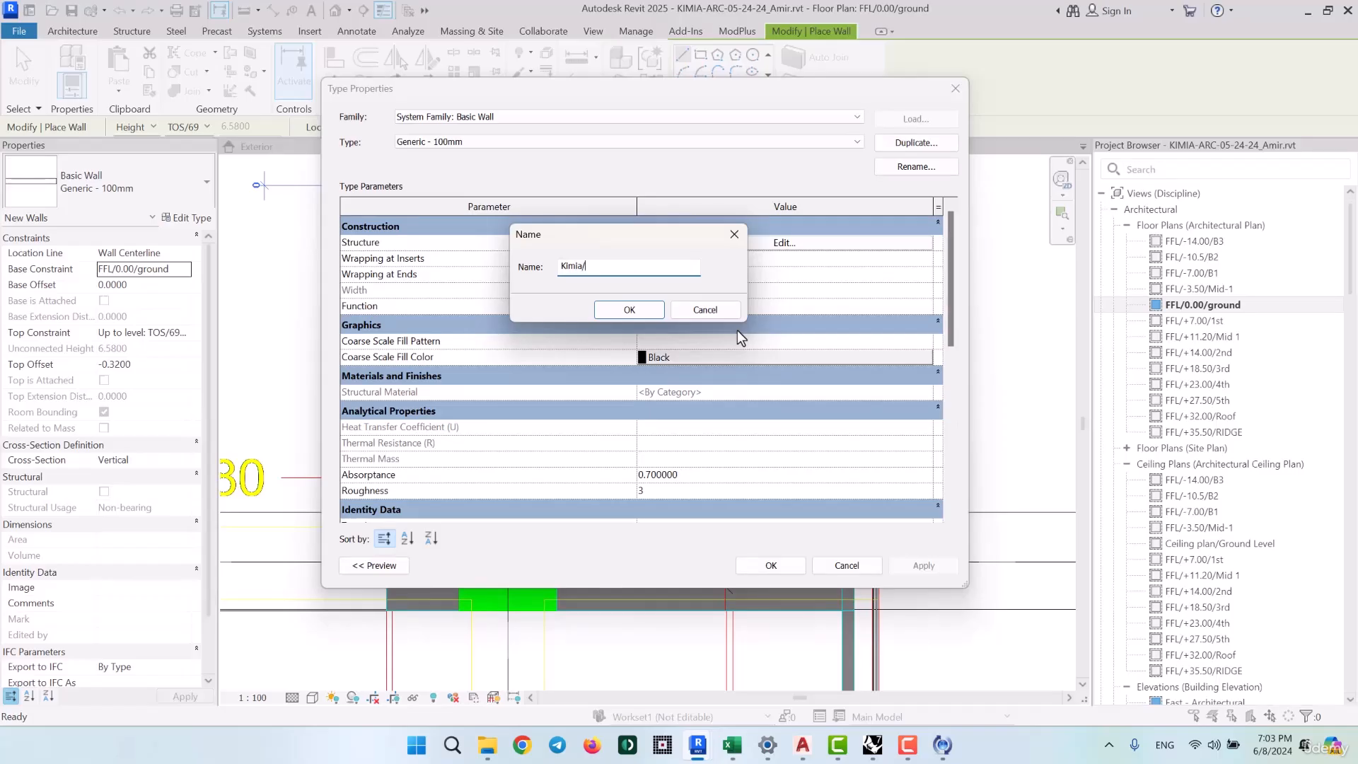
type("/Wall ")
type("3cm")
key("BackSpace")
key("BackSpace")
key("BackSpace")
key("BackSpace")
type("Cement/Elec Room/3cm")
key("Return")
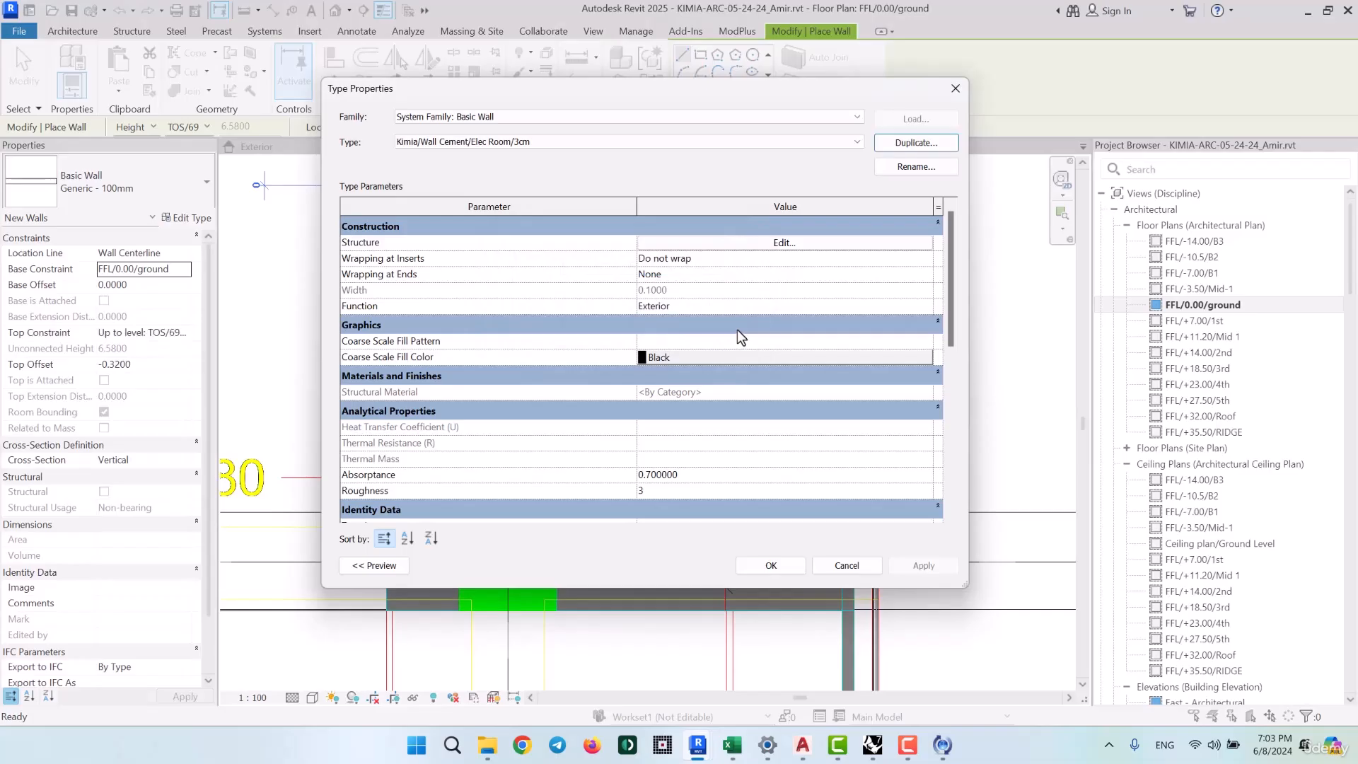
Set the structure layer's thickness to 0.03 in the new wall type's assembly
left_click(757, 242)
left_click(687, 240)
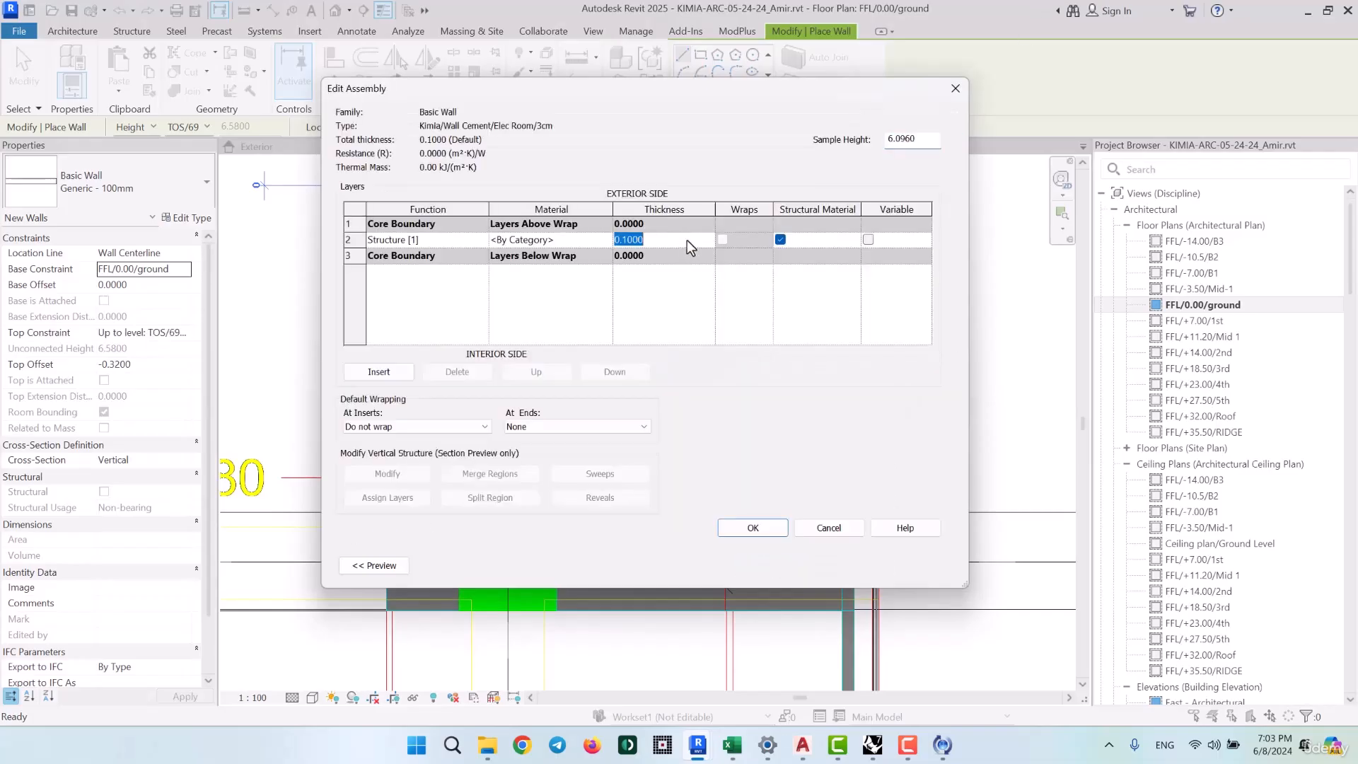
type("0.03")
Browse materials for the structure layer and duplicate the Kimia/Cement material
left_click(605, 242)
left_click(607, 240)
left_click(261, 278)
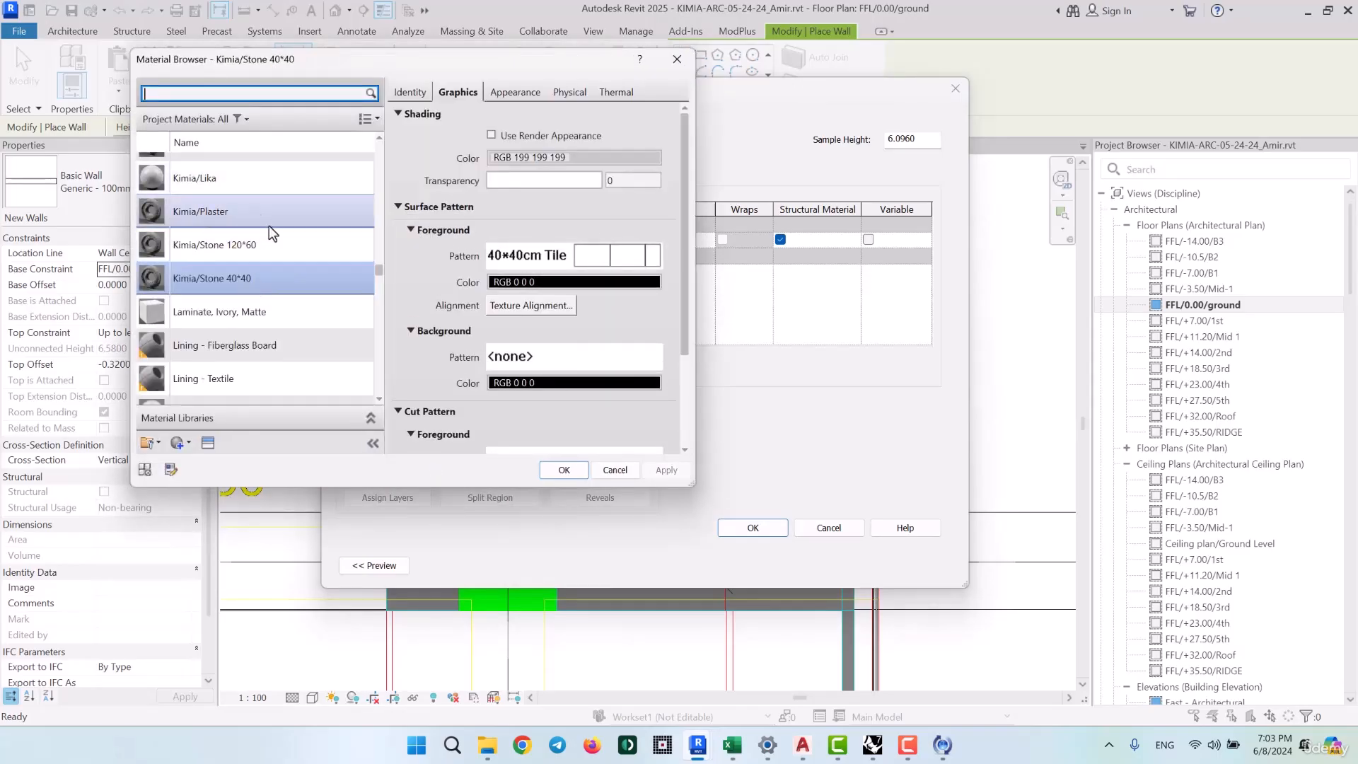
scroll(269, 228, "up", 2)
left_click(212, 266)
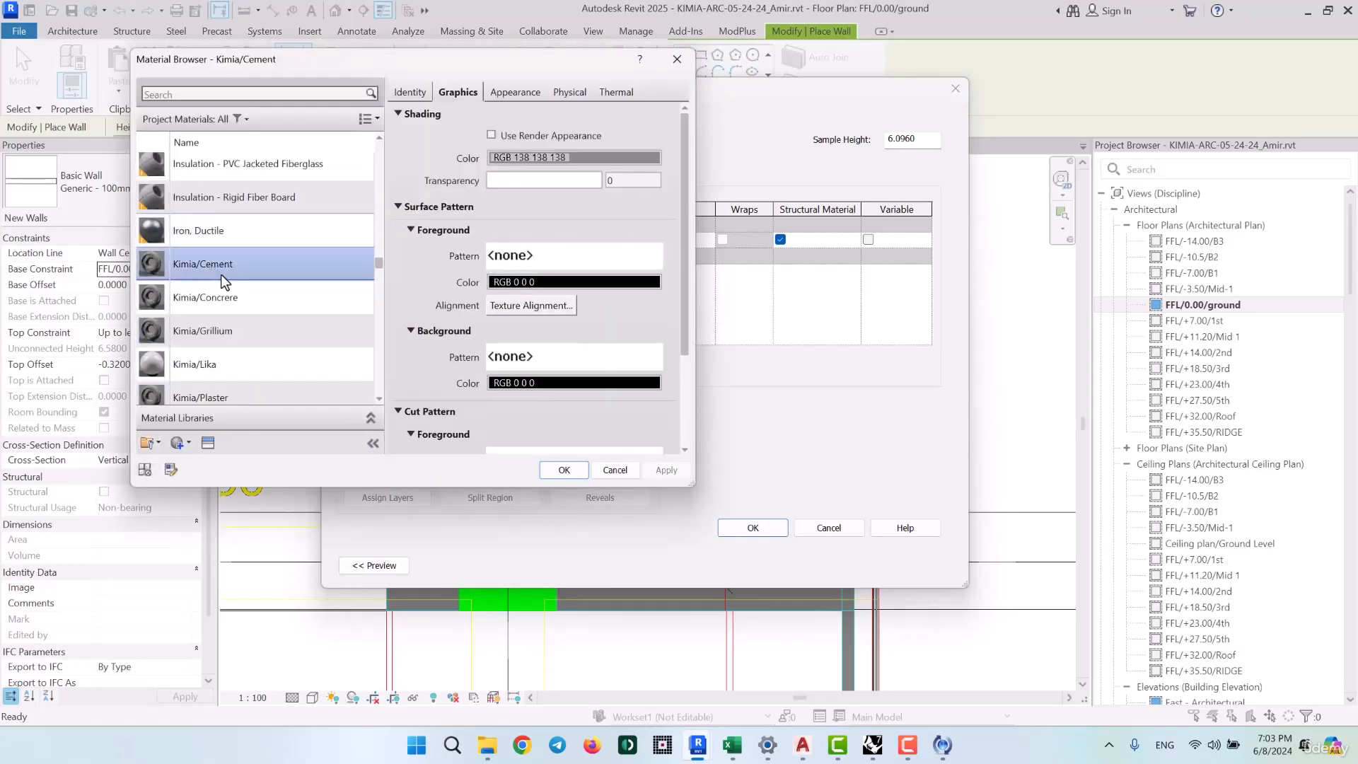
right_click(236, 264)
left_click(273, 285)
Rename the duplicated material "Kimia/ wall Cement" and assign it to the wall's structure layer
left_click(255, 284)
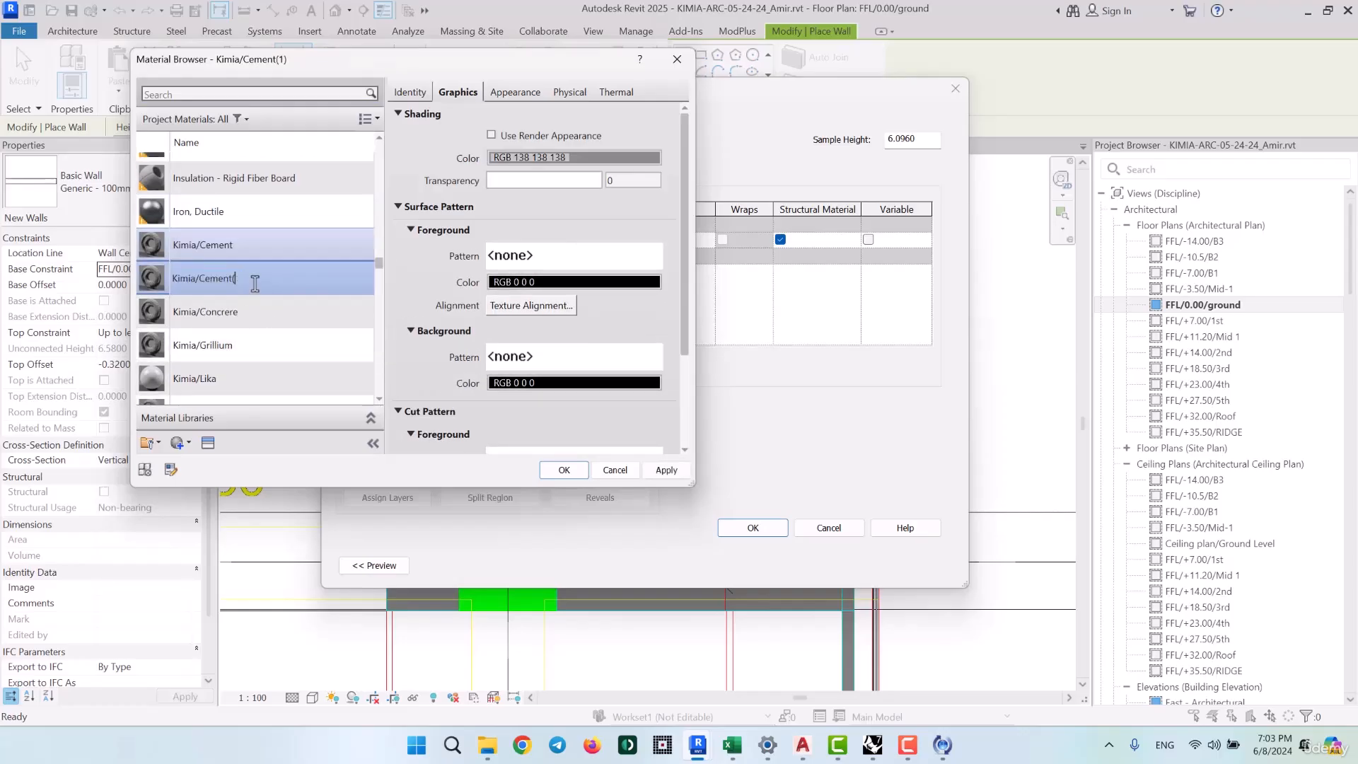
key("BackSpace")
key("Left")
key("Left")
key("Left")
key("Left")
key("Left")
key("Left")
type("wall")
key("Return")
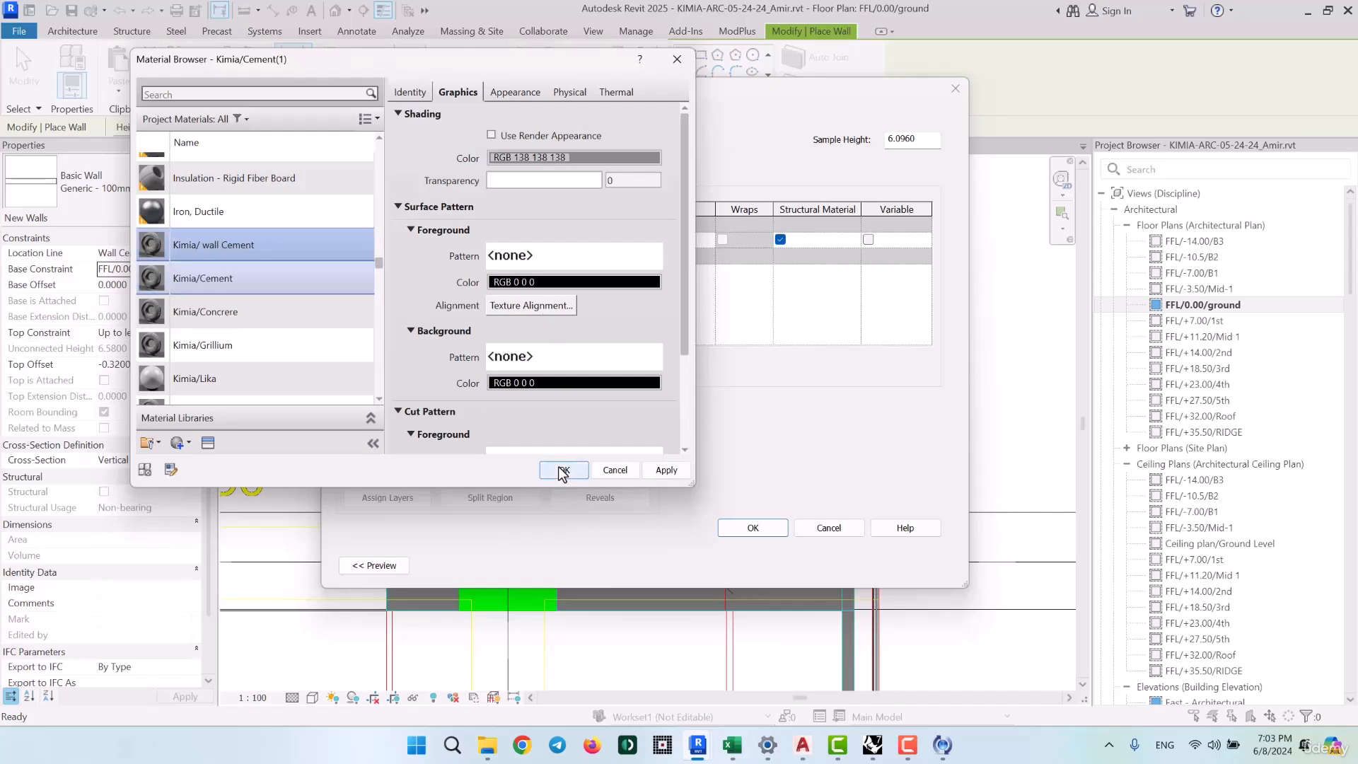
left_click(564, 471)
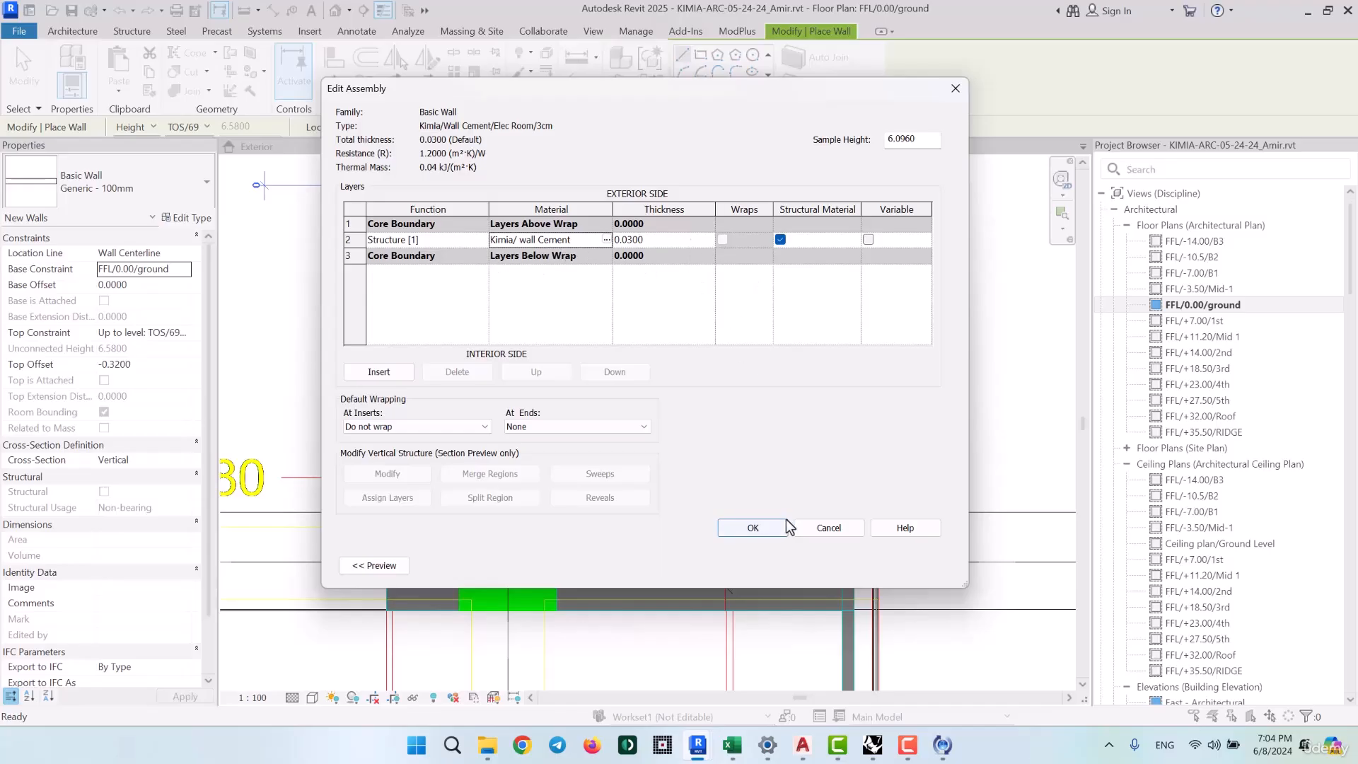
left_click(767, 528)
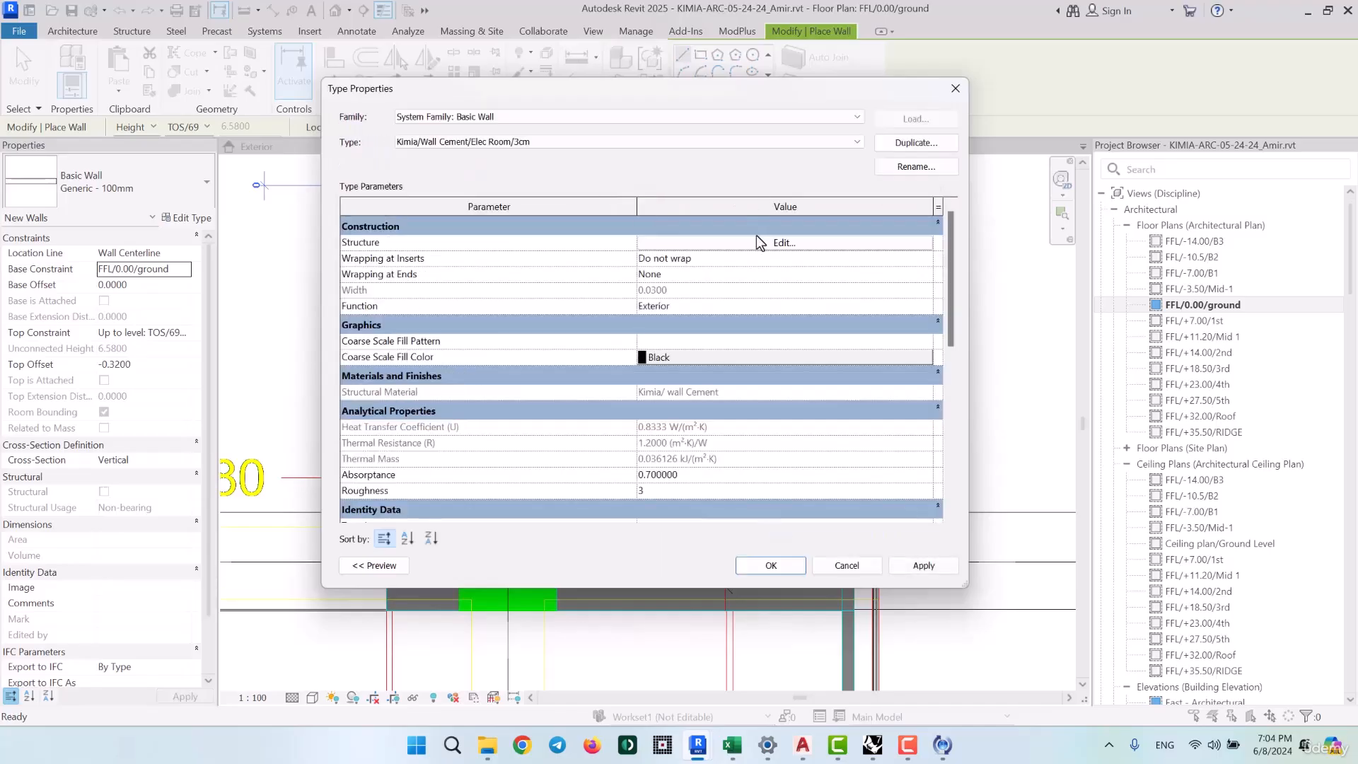
Change the cement layer's function to Finish 1 [4] and apply the wall type's settings
left_click(757, 232)
left_click(697, 226)
left_click(697, 240)
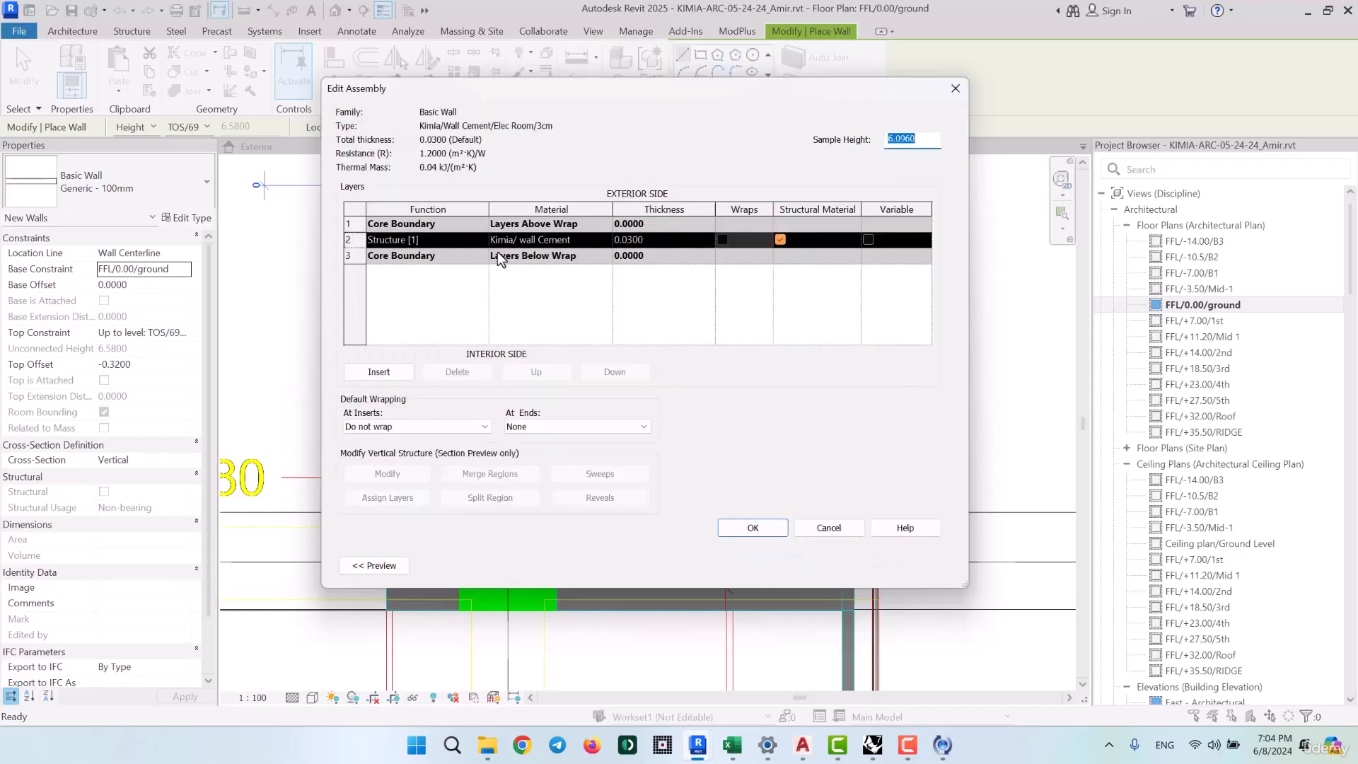
left_click(483, 245)
left_click(400, 292)
left_click(754, 528)
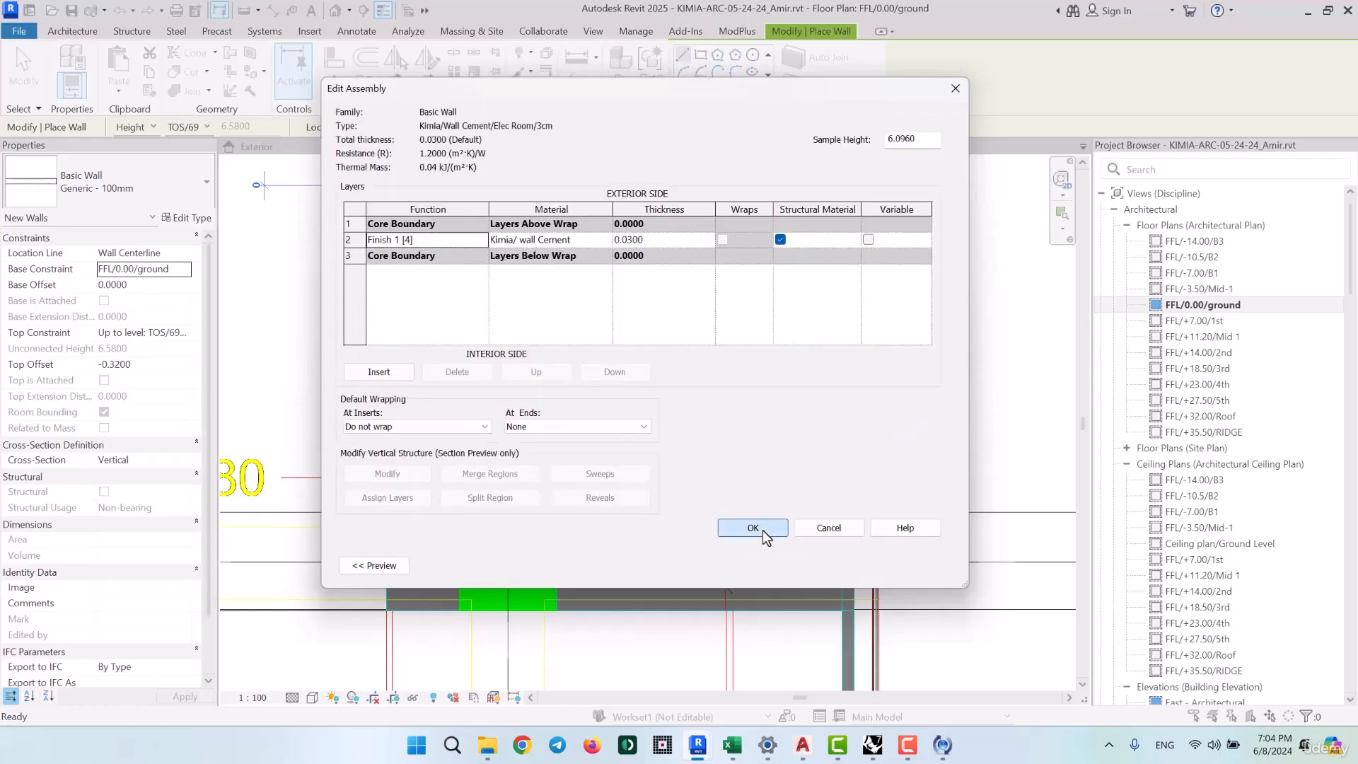
left_click(771, 565)
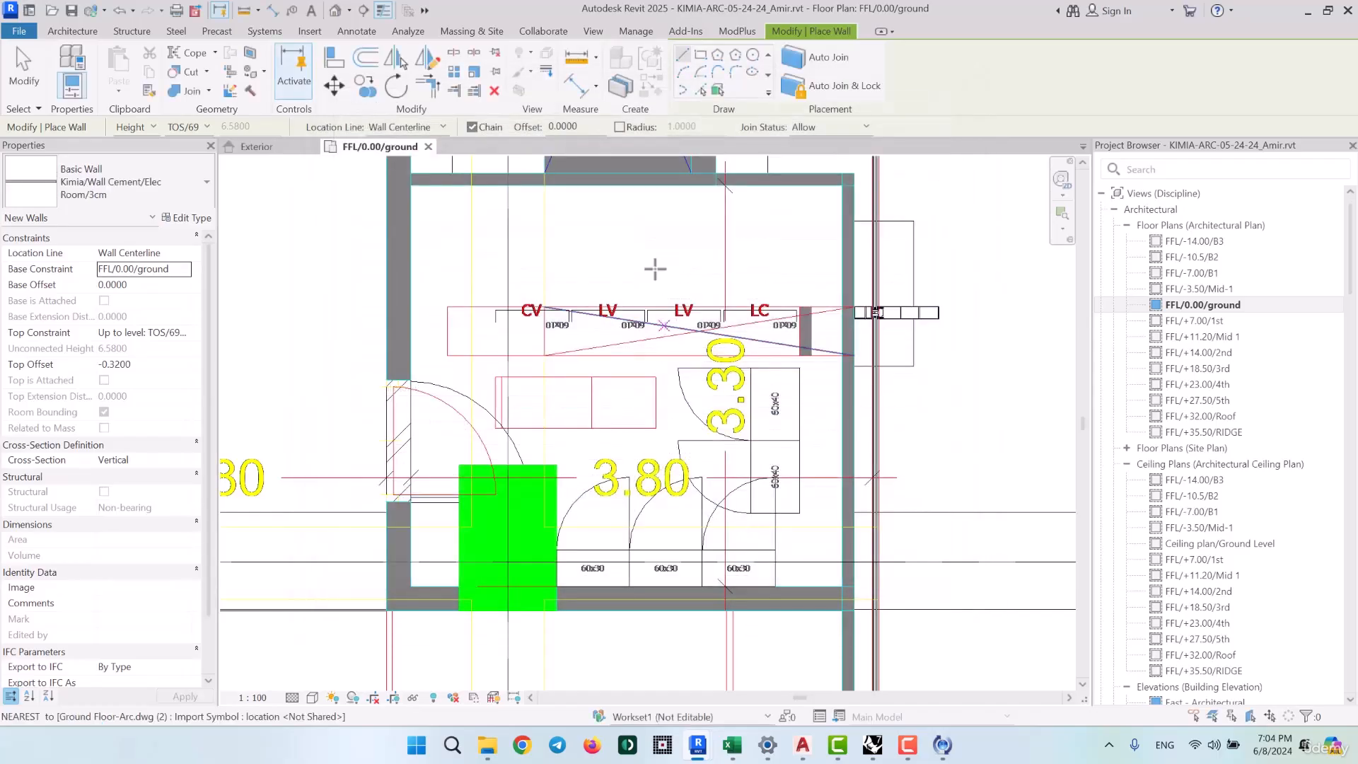
Choose rectangular wall drawing, dismiss the save reminder, and set the location line to Finish Face: Exterior
left_click(700, 58)
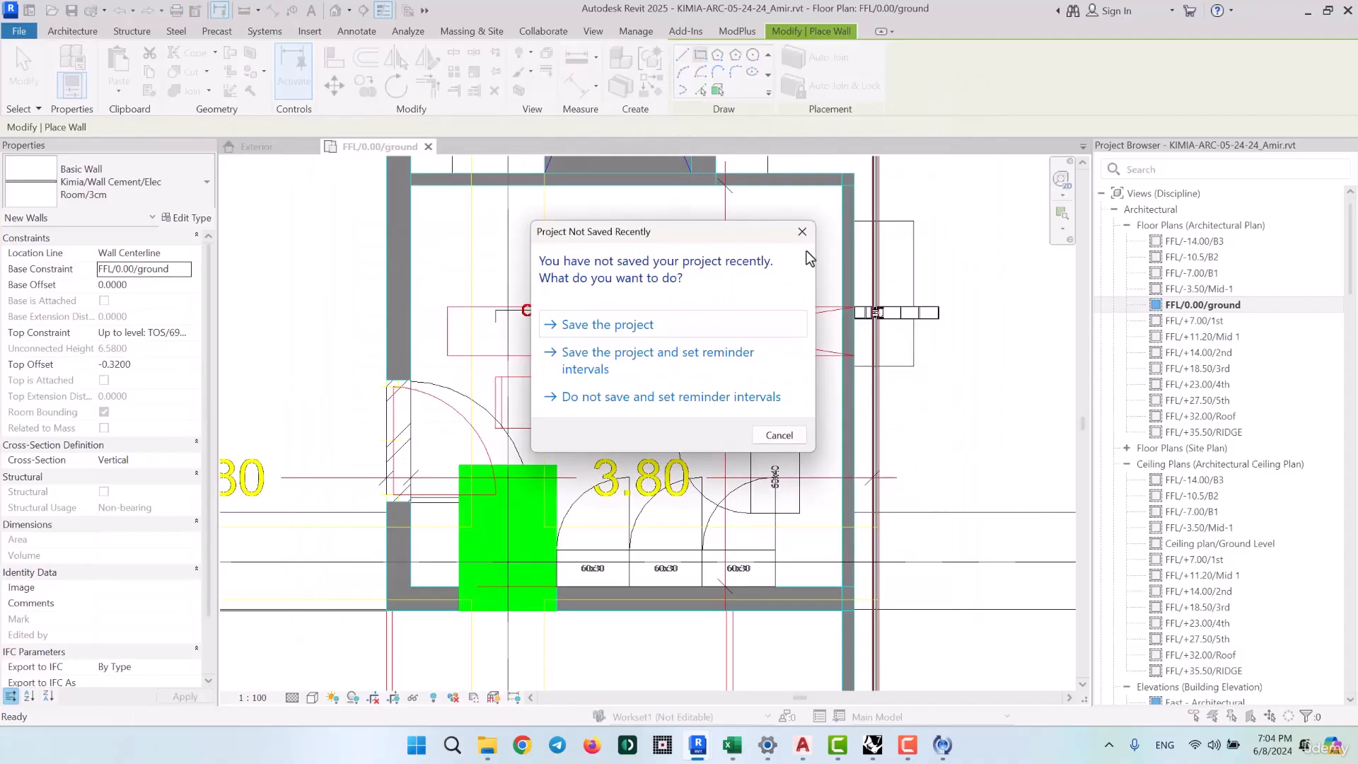
left_click(802, 231)
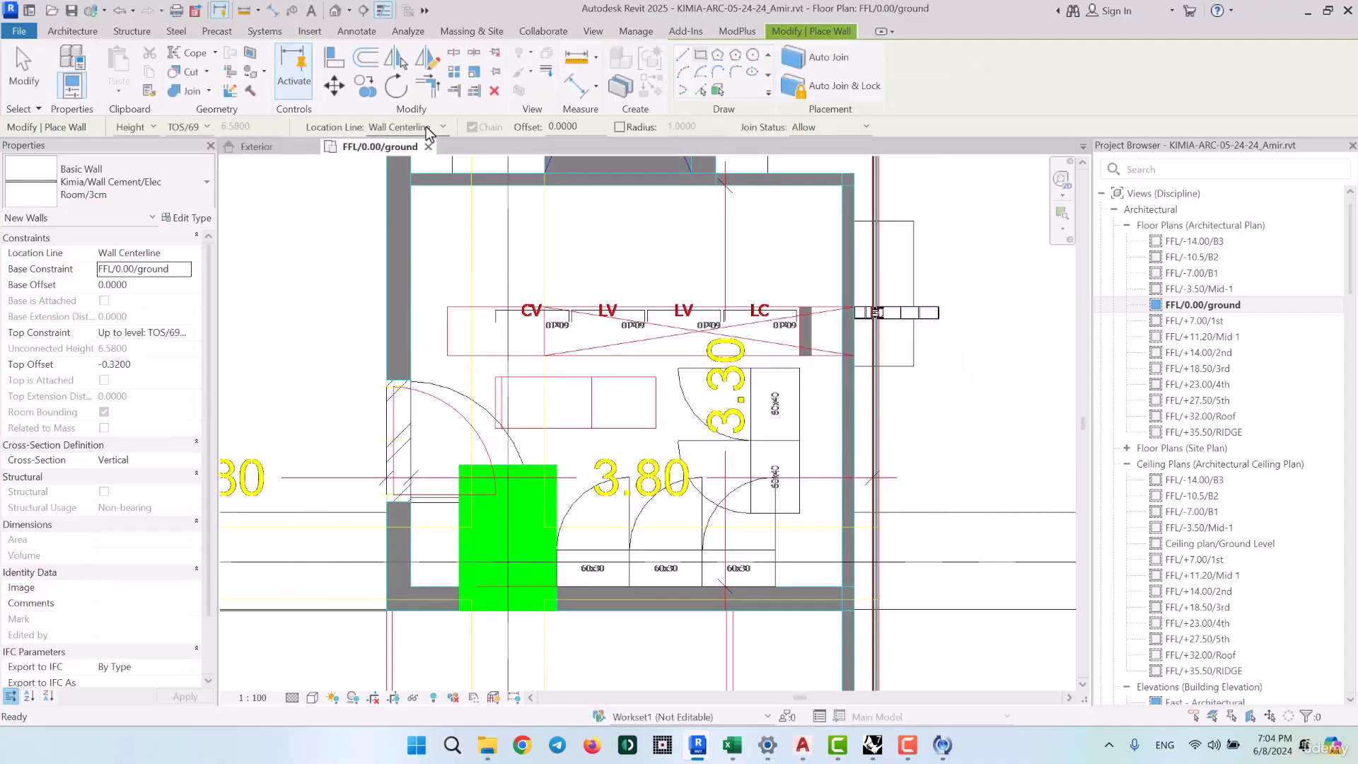
left_click(441, 127)
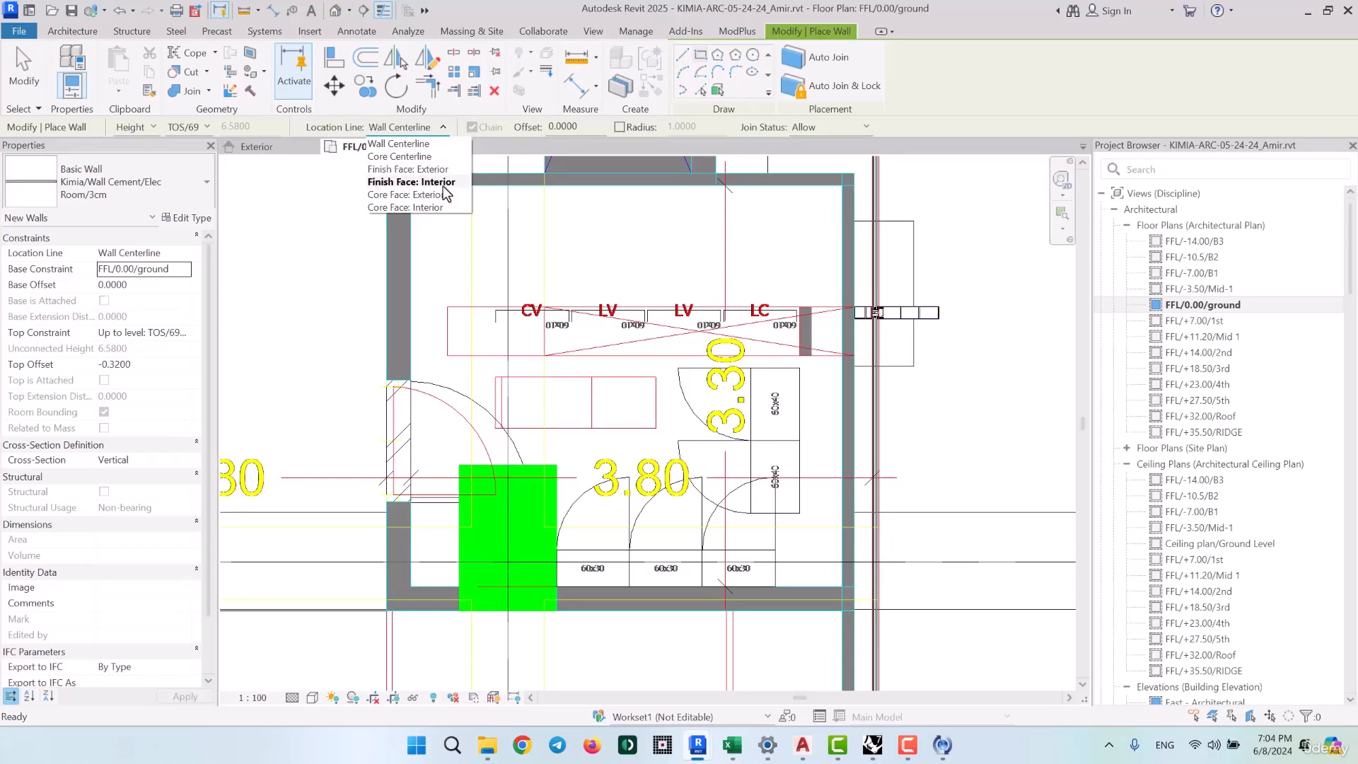
left_click(448, 171)
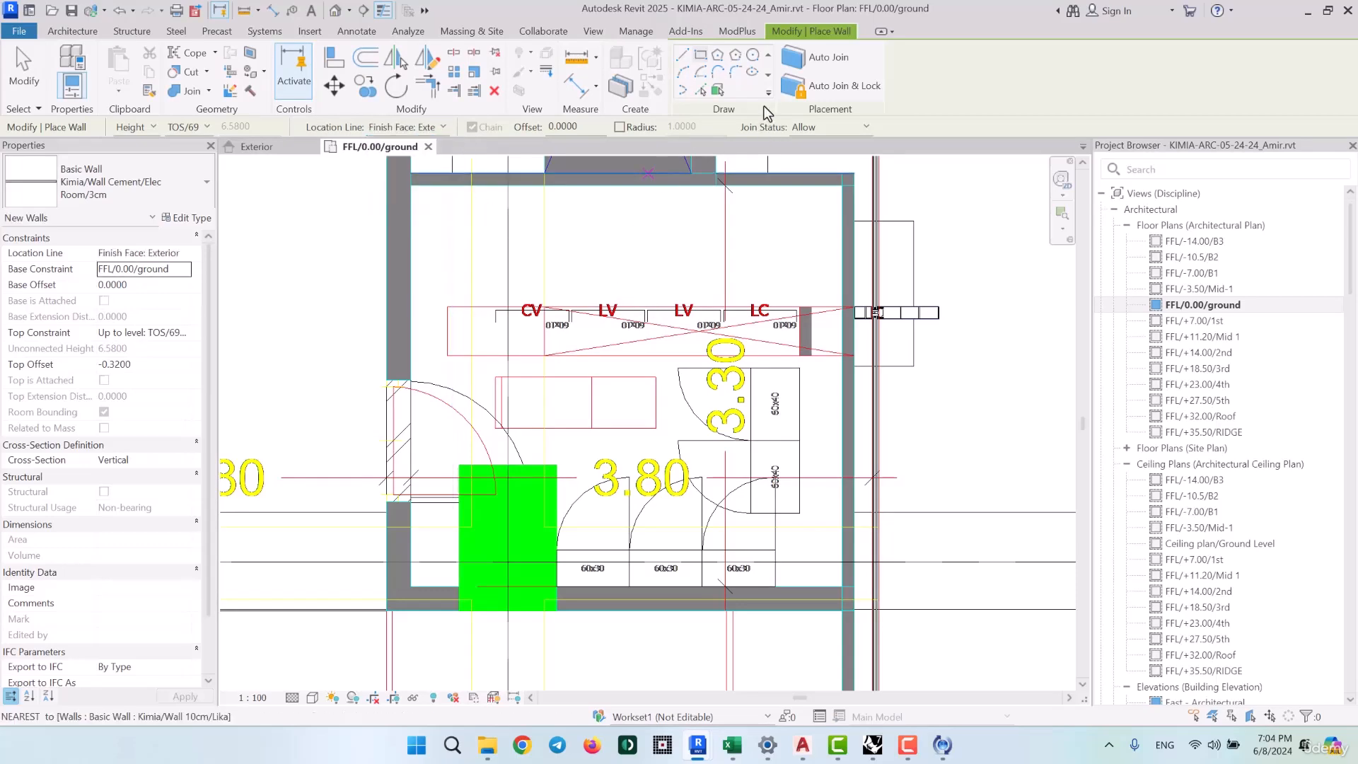
Temporarily hide the imported ground-floor CAD drawing in the plan view
scroll(807, 207, "up", 1)
scroll(807, 207, "up", 1)
scroll(813, 231, "down", 1)
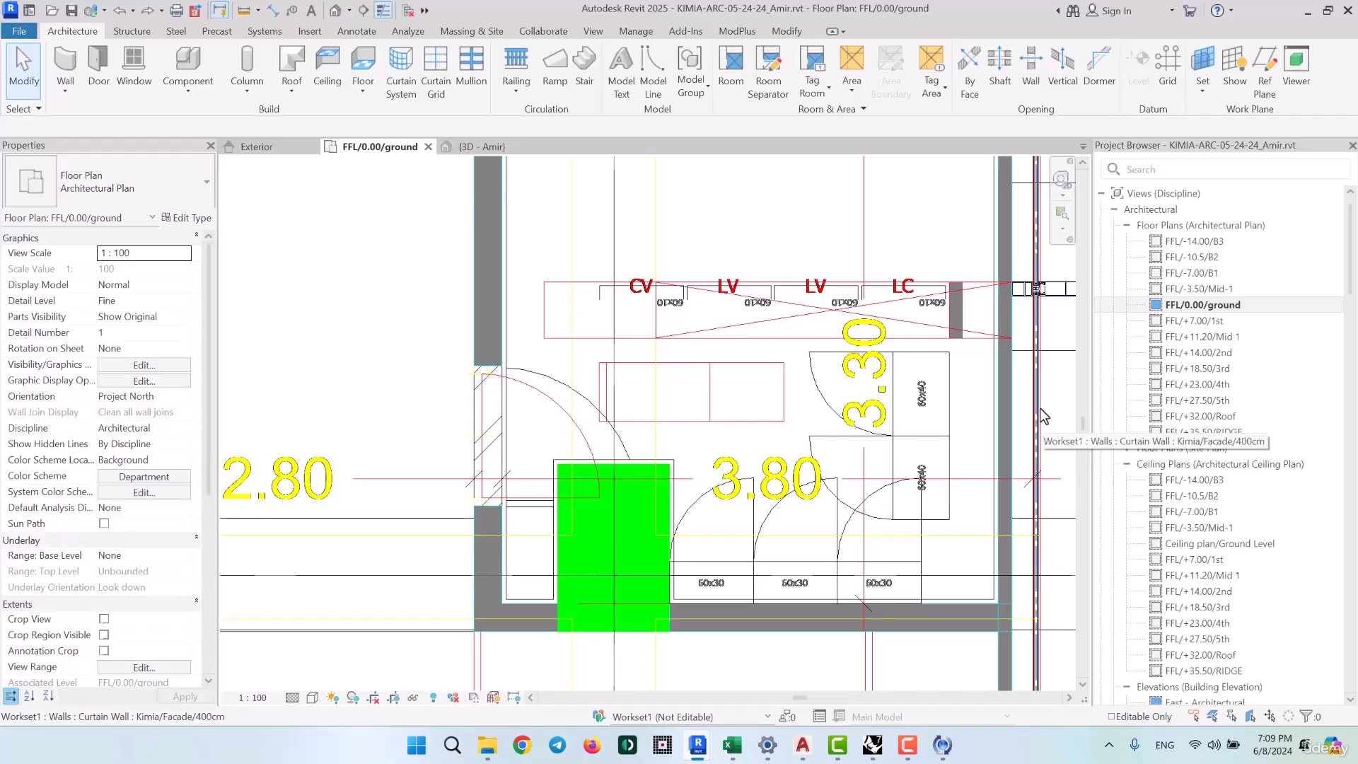
scroll(472, 367, "up", 4)
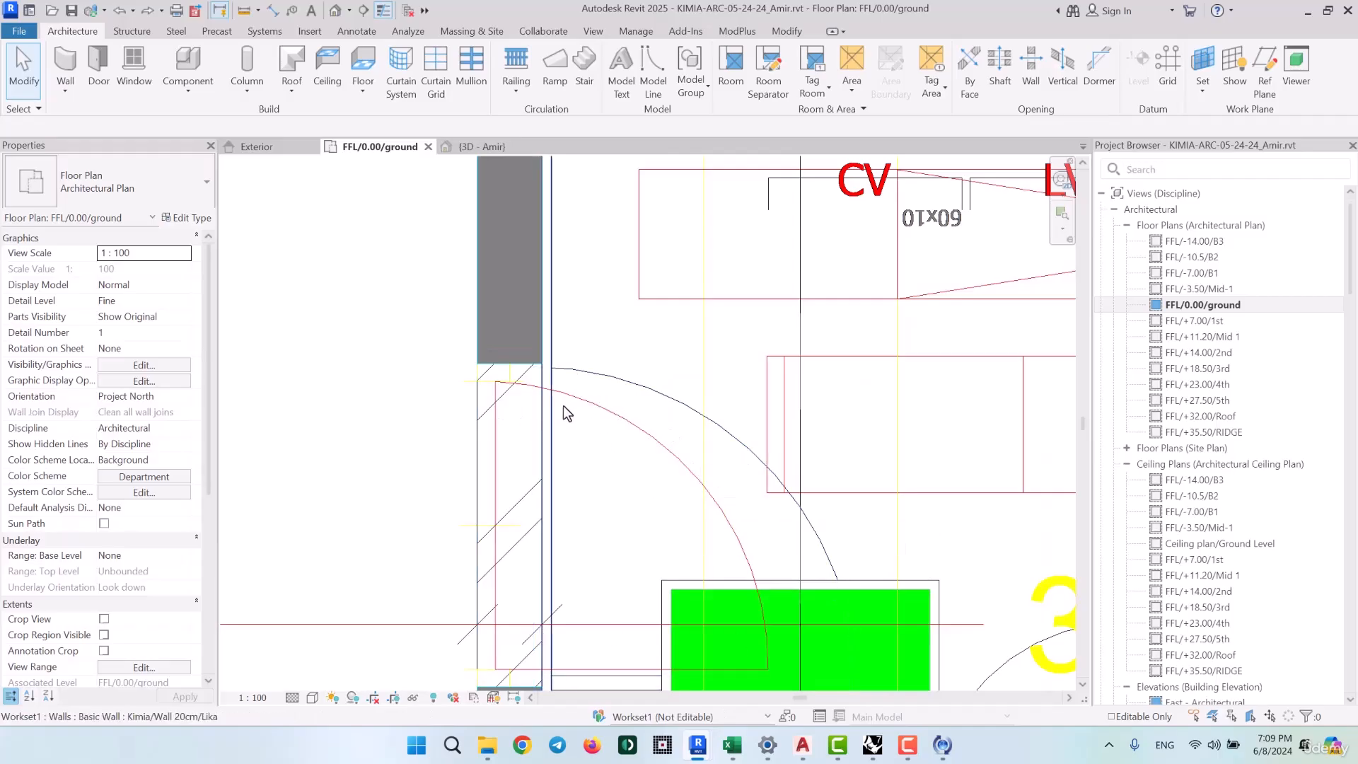
scroll(584, 329, "down", 2)
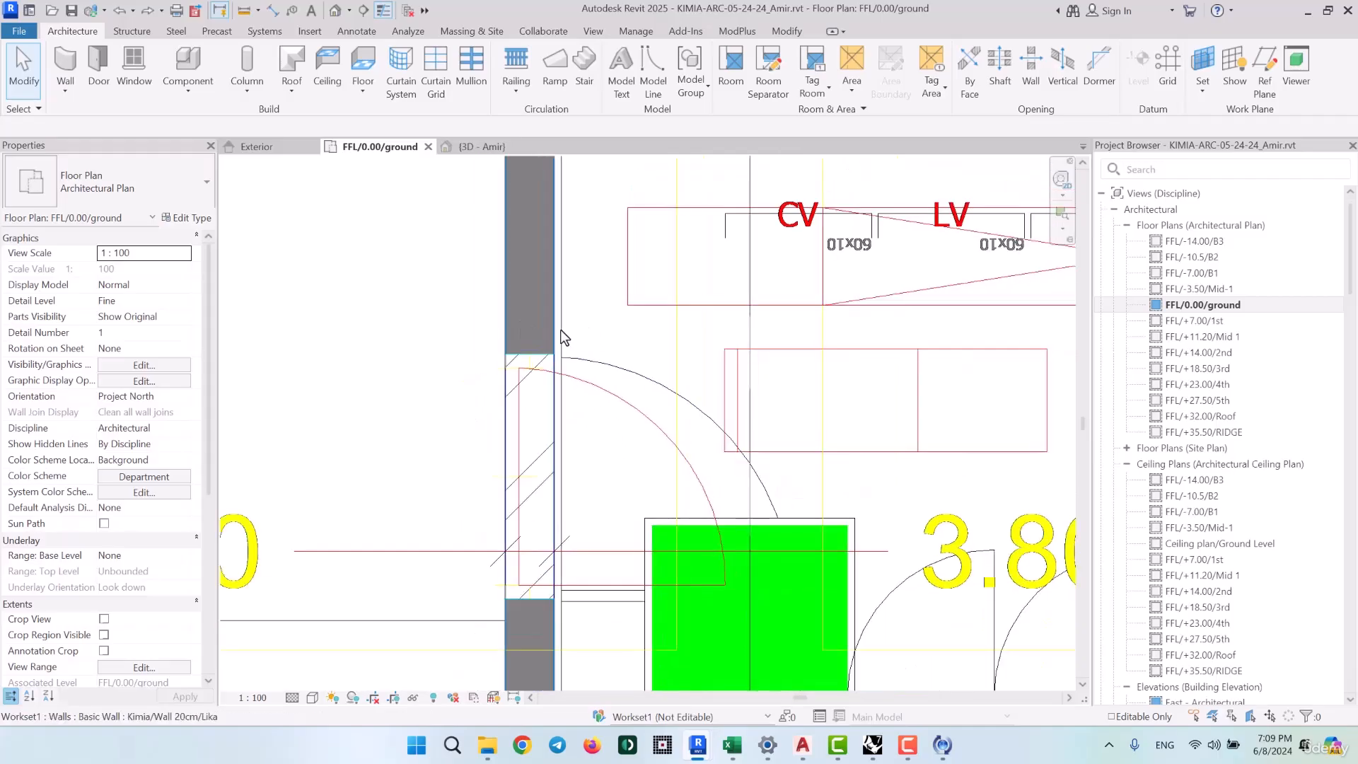
scroll(643, 367, "down", 2)
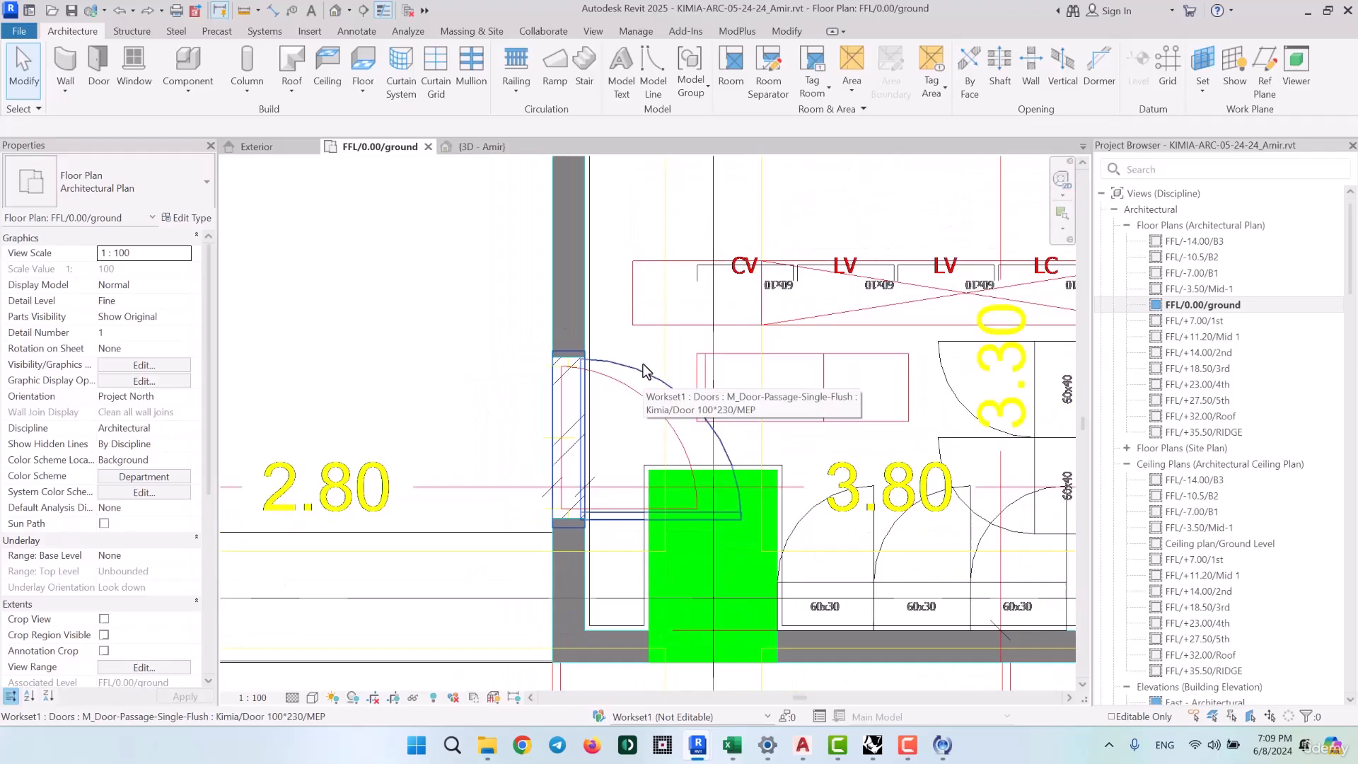
left_click(379, 489)
key("h")
key("h")
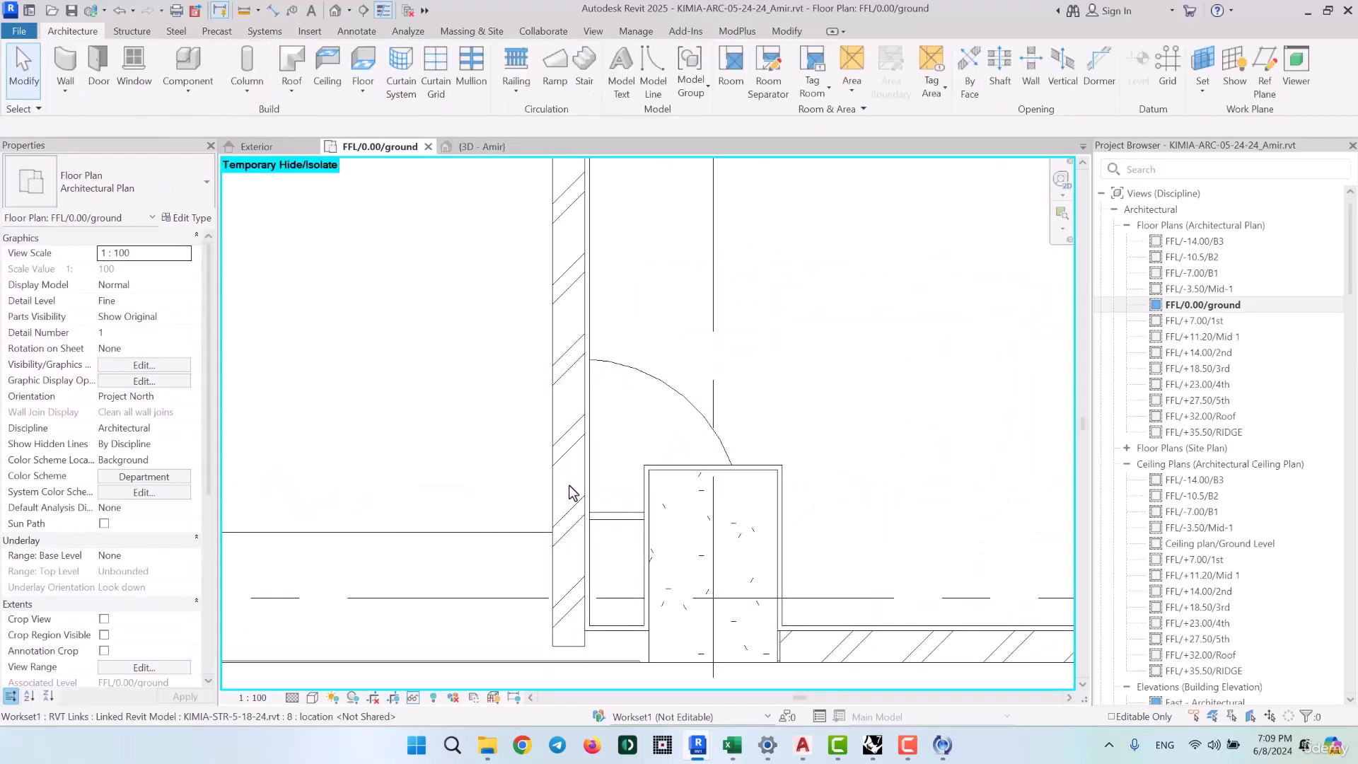
Set the ground-floor plan's view range cut plane offset to 1.5
key("v")
key("r")
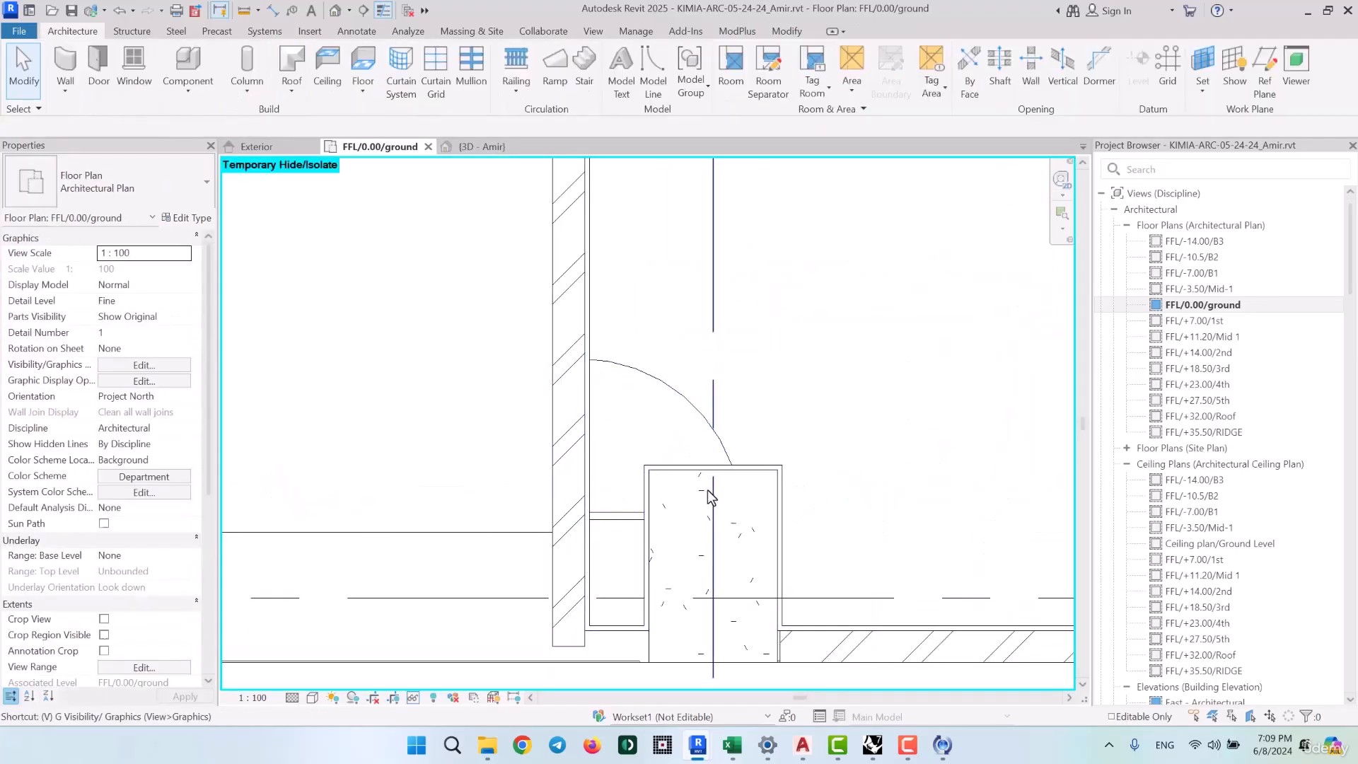
left_click_drag(779, 222, 910, 217)
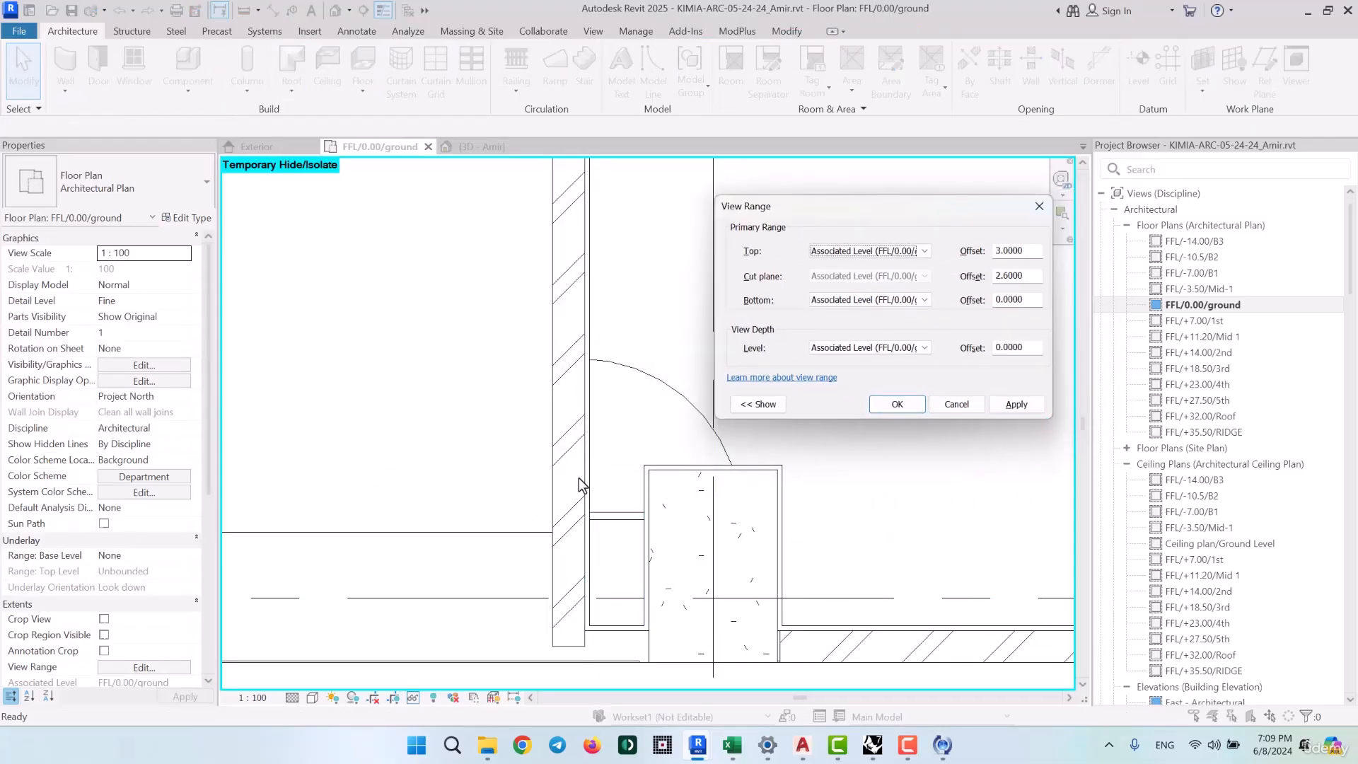
double_click(1040, 275)
type("1.5")
left_click(903, 402)
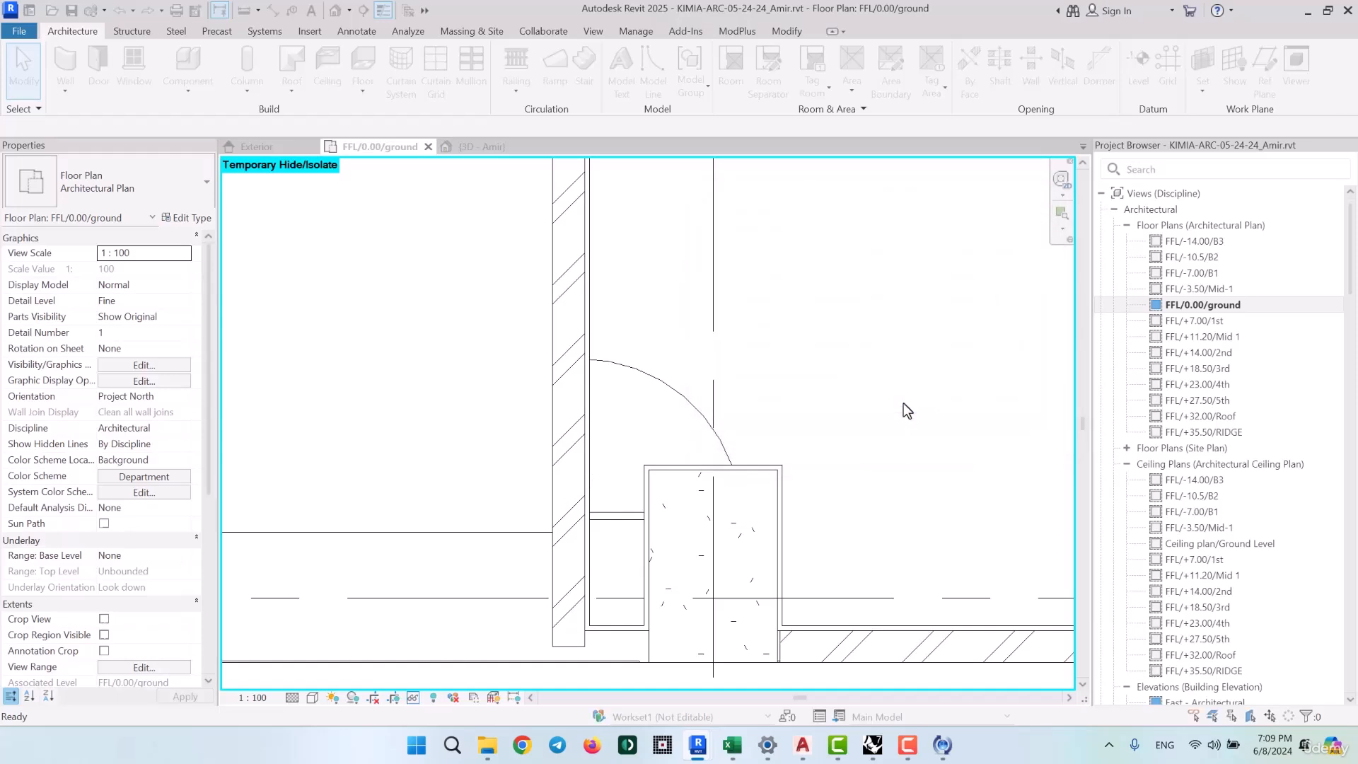
Join the 3cm cement finish wall with the 20 cm block wall at the electrical room's door
scroll(596, 525, "up", 5)
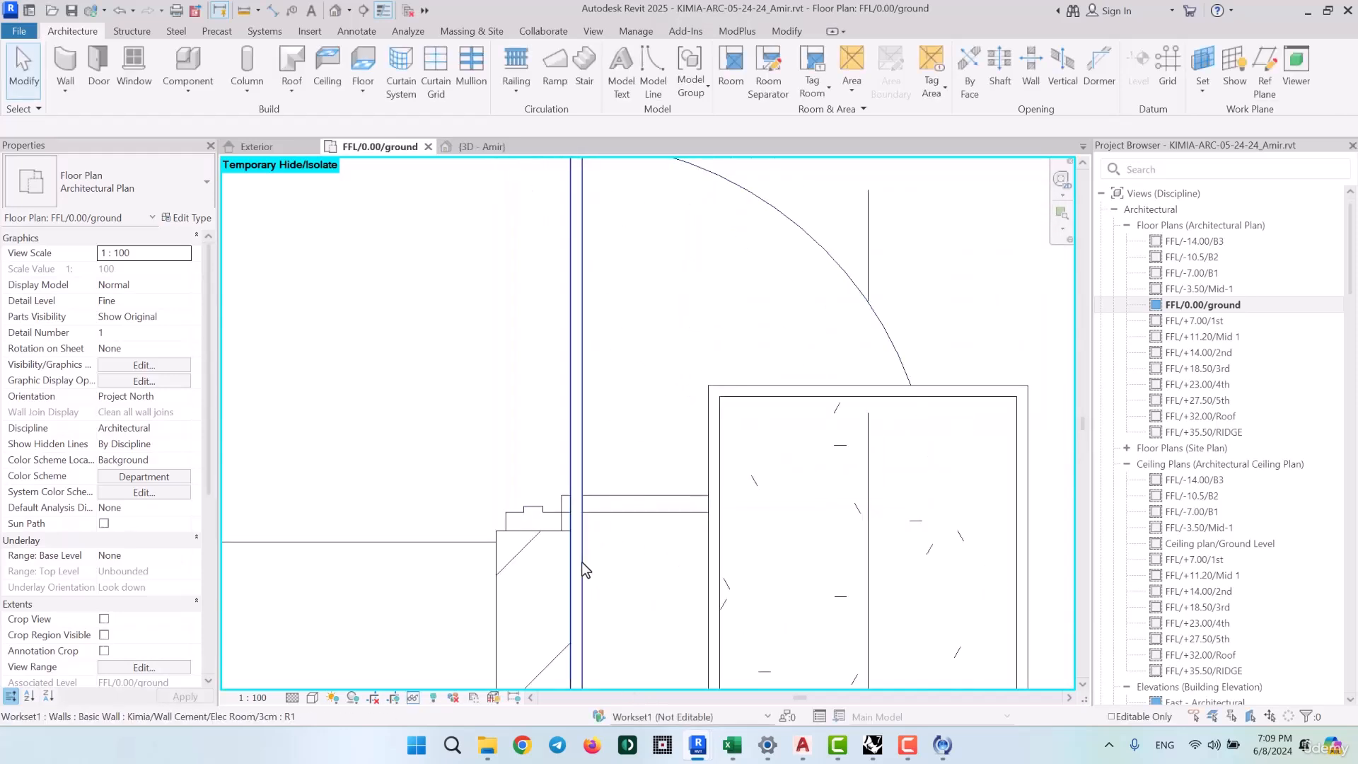
left_click(582, 562)
scroll(581, 561, "down", 2)
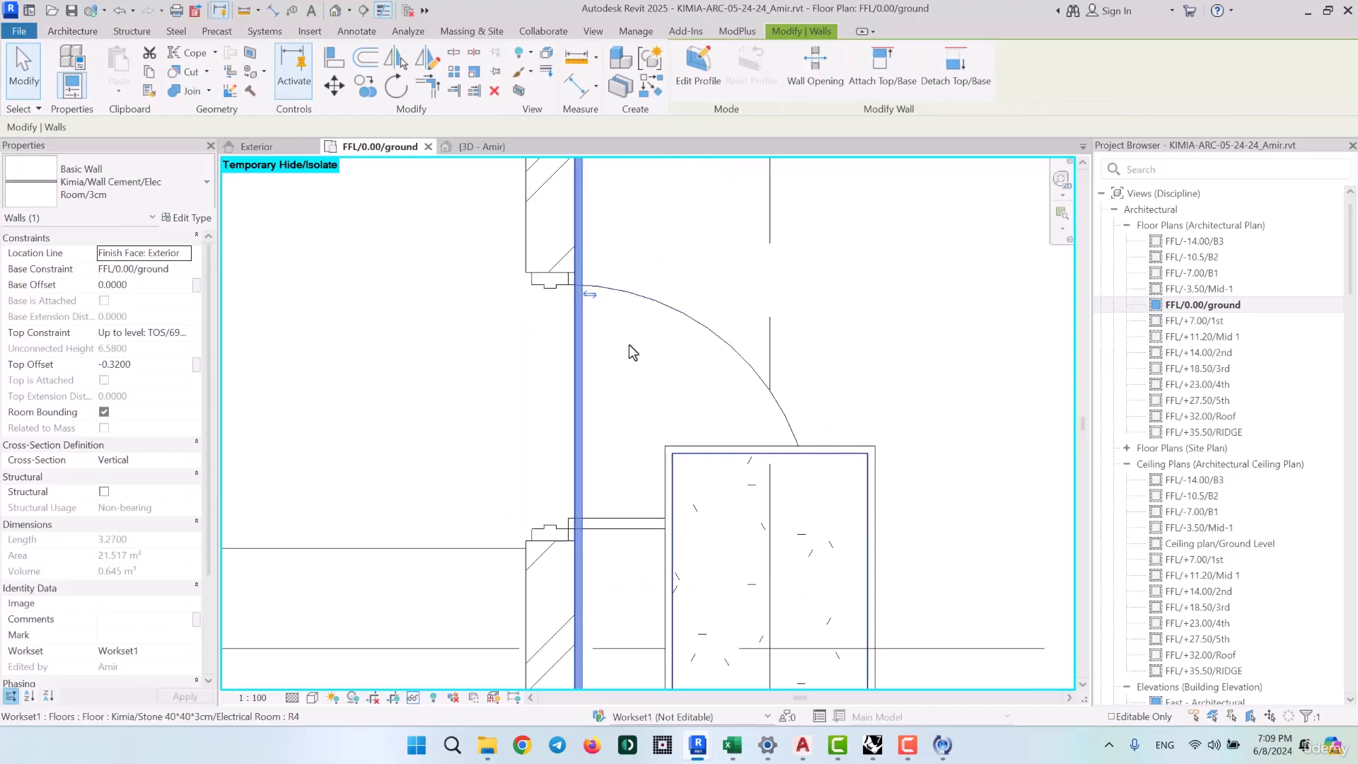
left_click(181, 91)
scroll(524, 255, "up", 1)
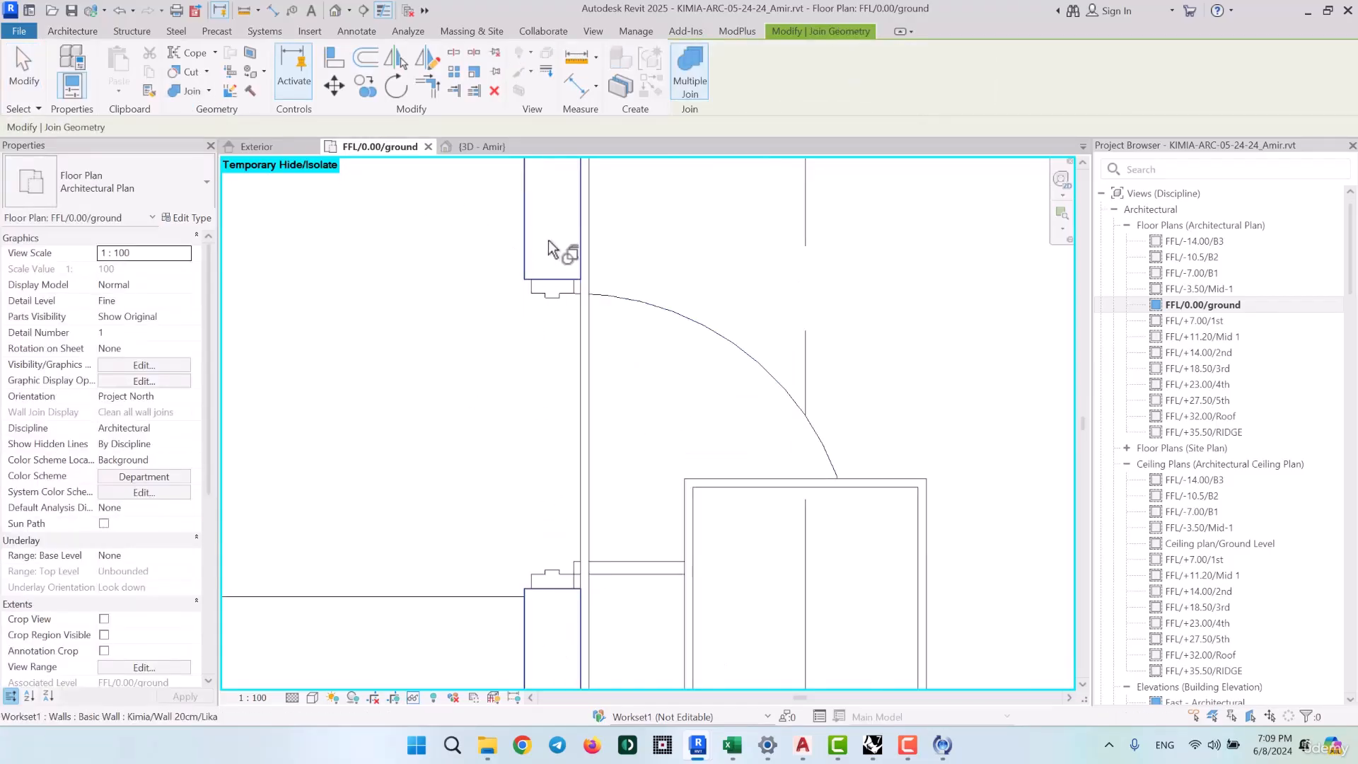
left_click(559, 256)
scroll(670, 384, "down", 2)
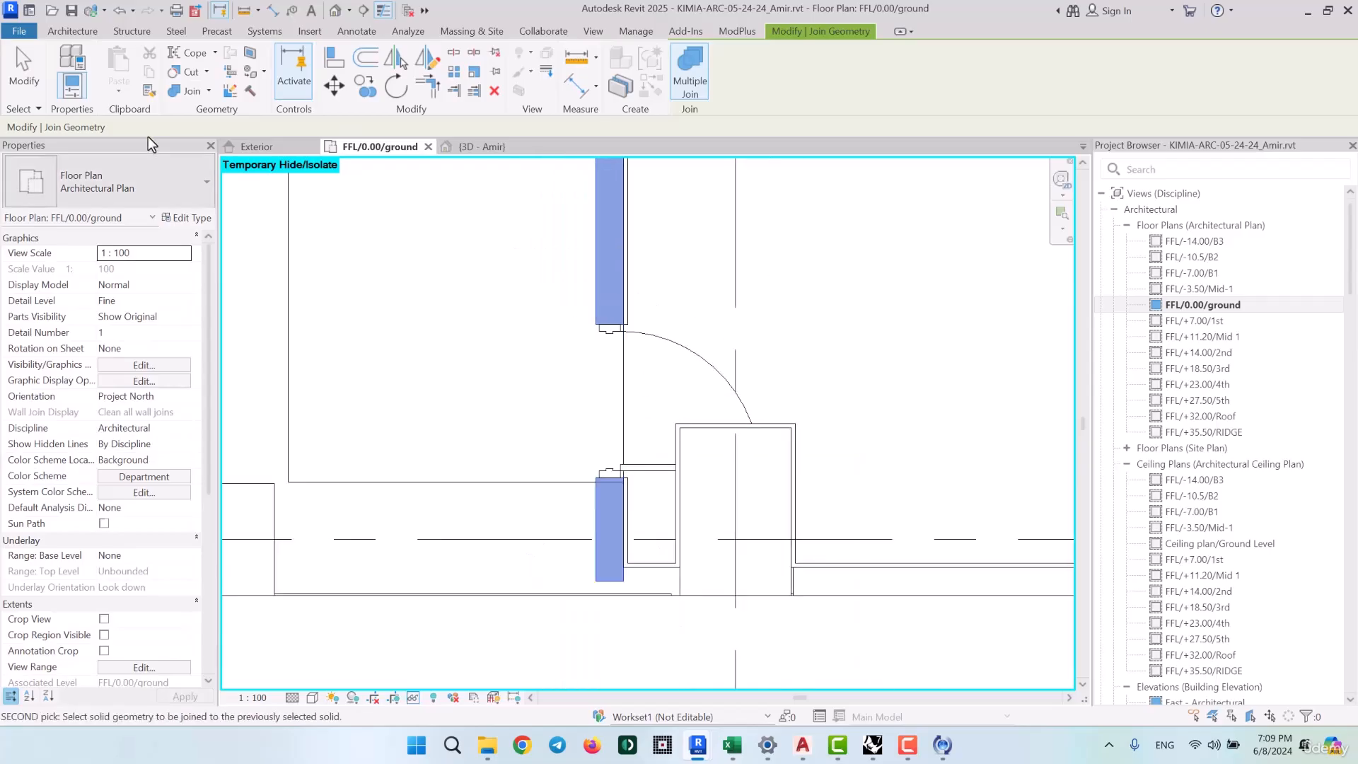
key("Escape")
key("Escape")
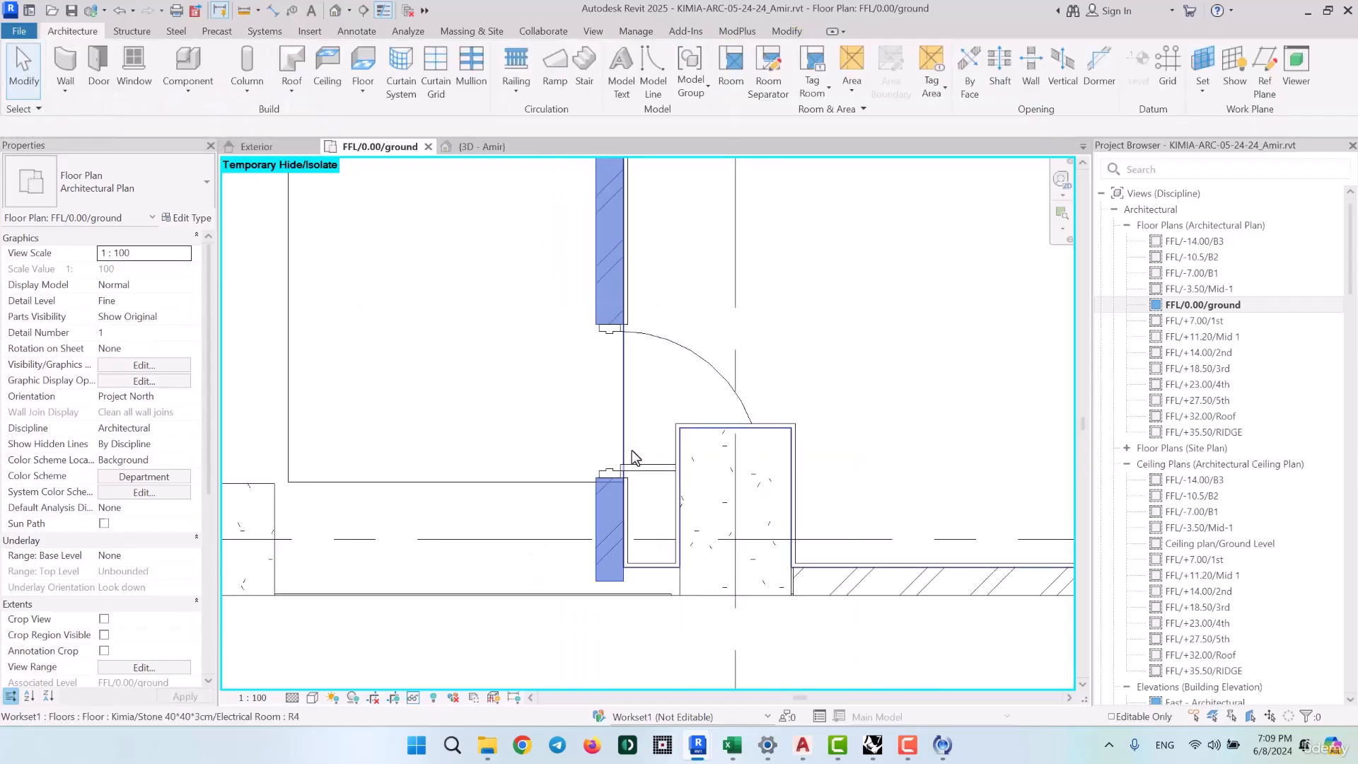
scroll(663, 472, "down", 3)
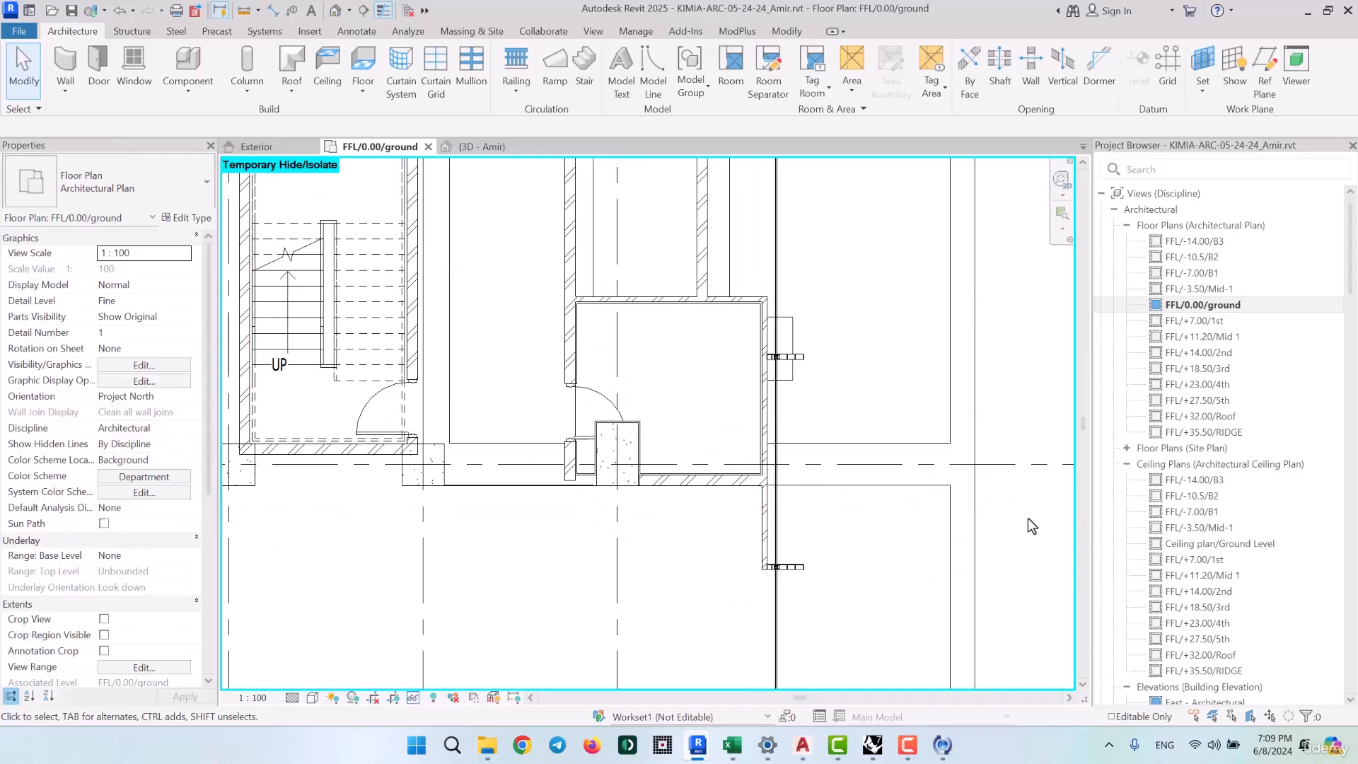
scroll(593, 428, "up", 3)
scroll(593, 428, "up", 1)
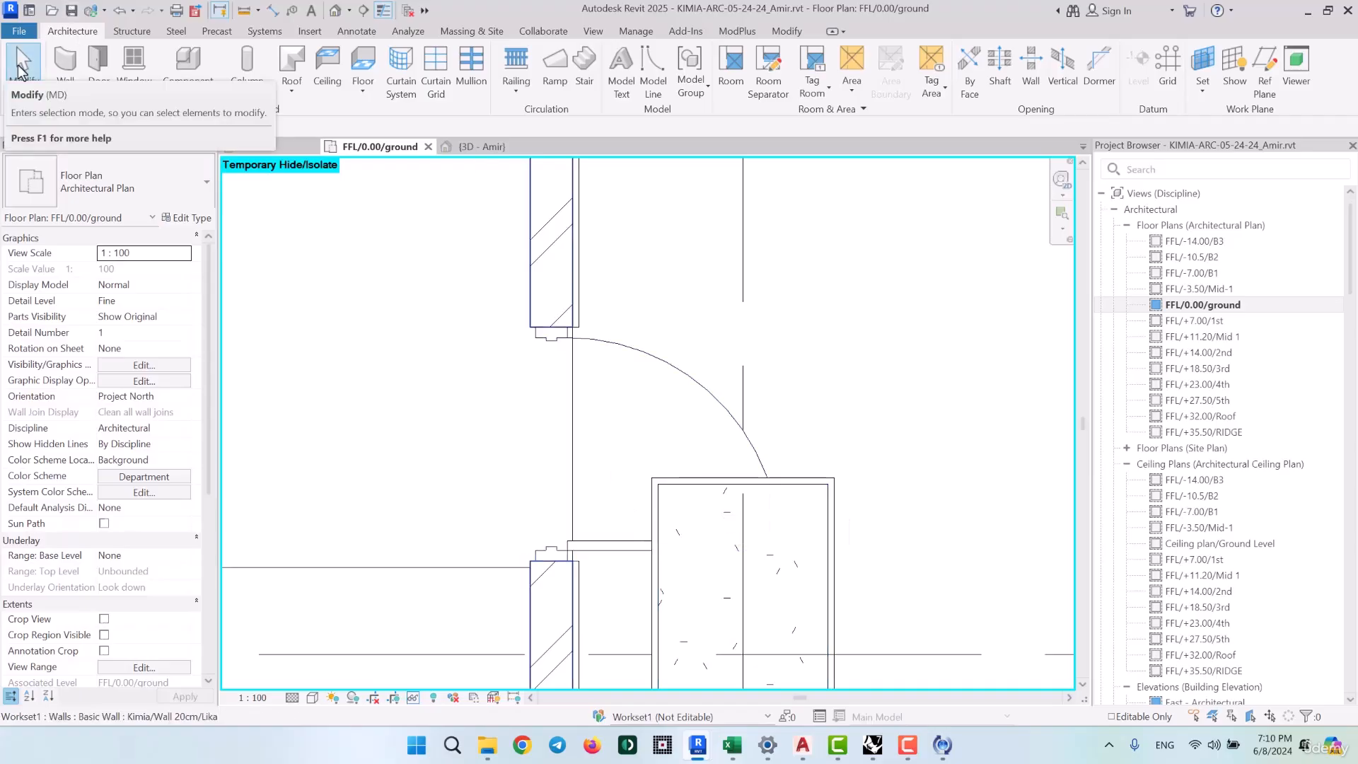
key("w")
key("a")
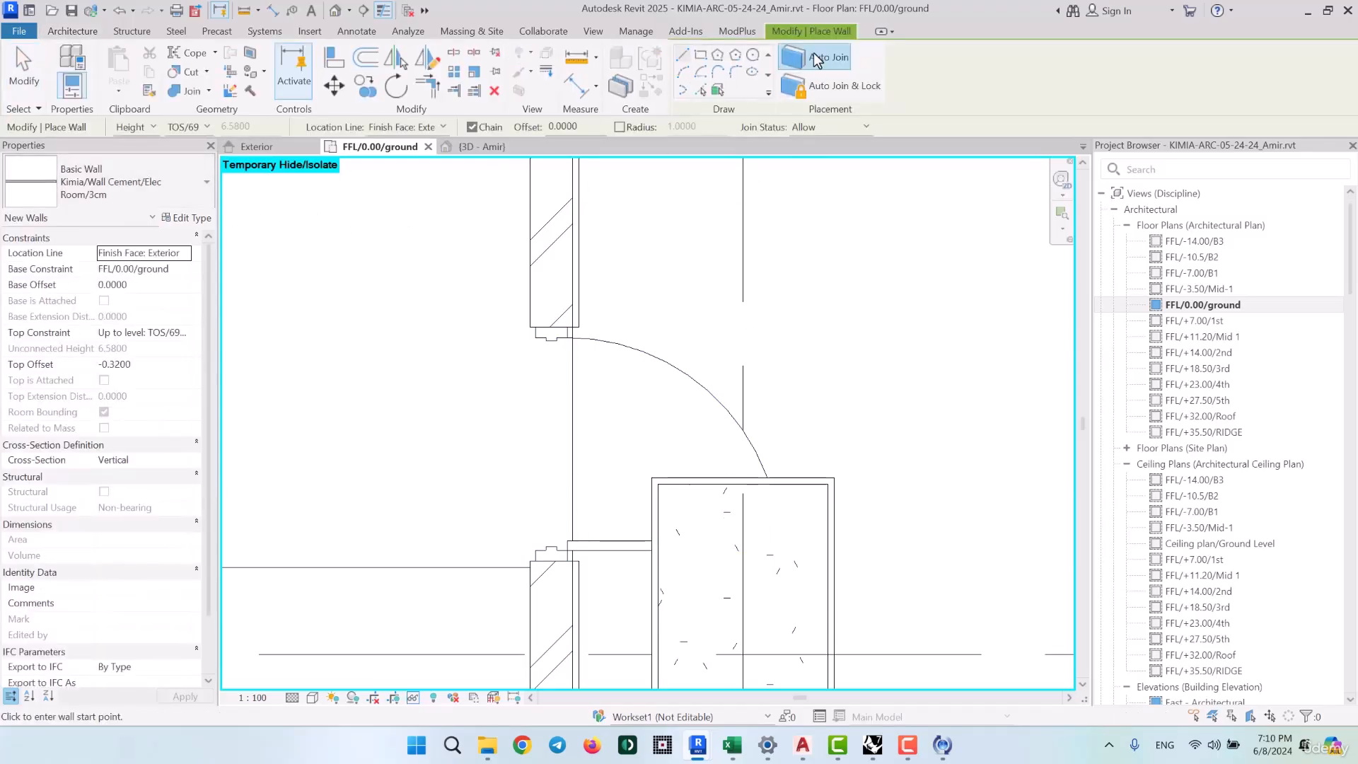
left_click(834, 57)
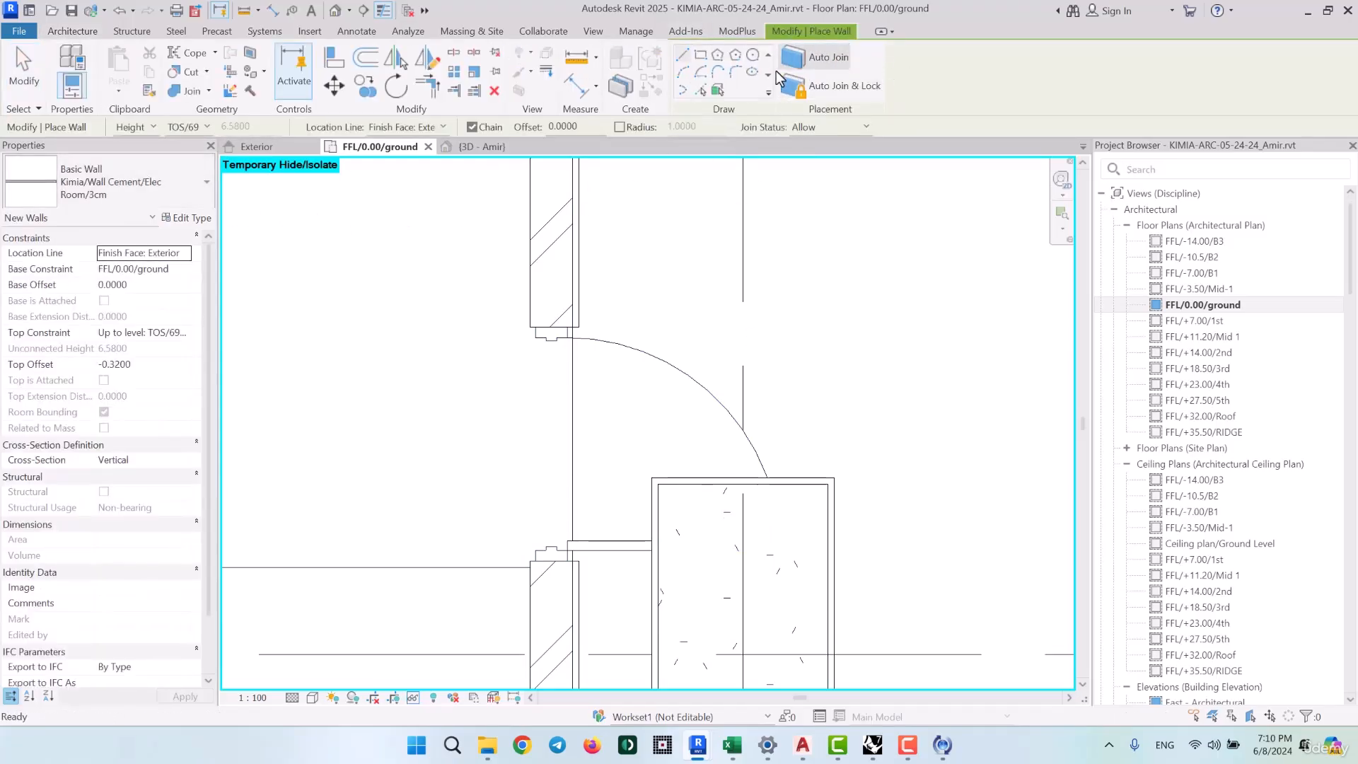
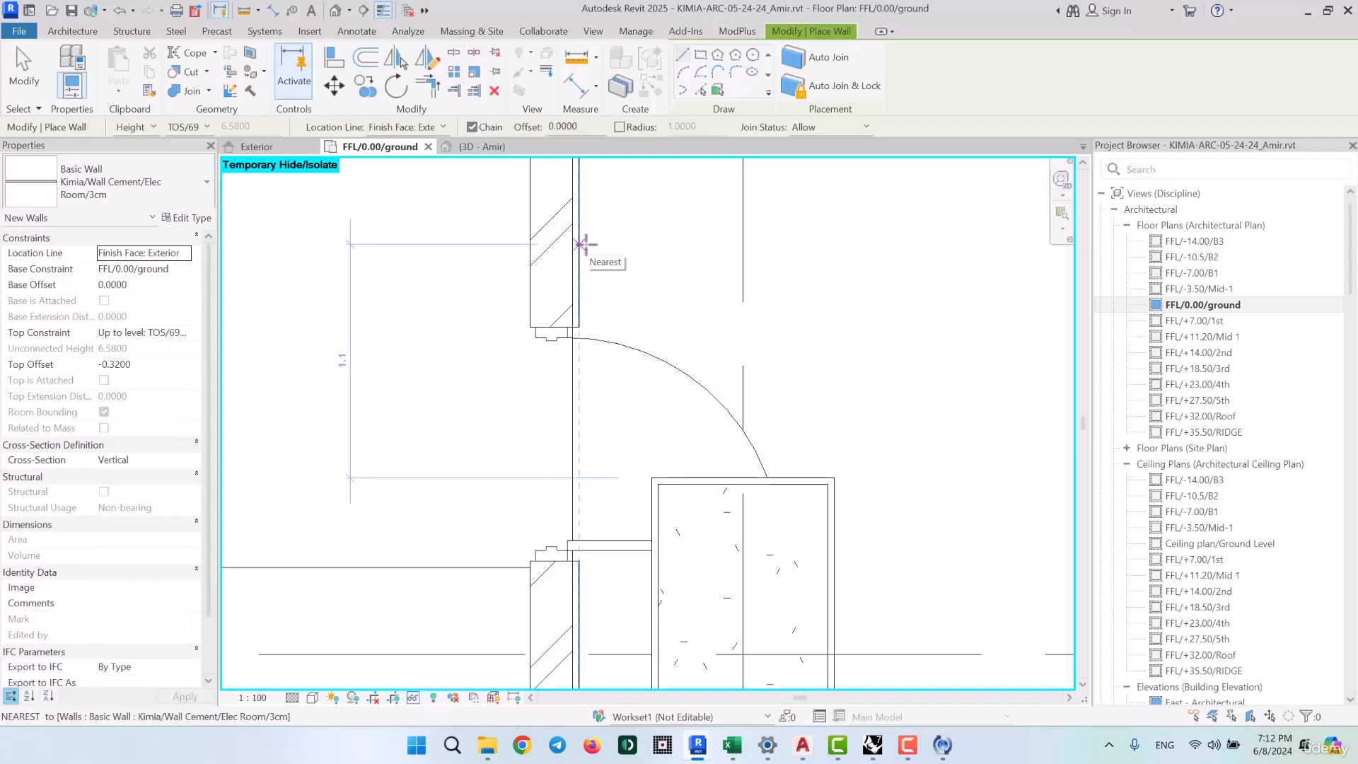
key("Escape")
key("Escape")
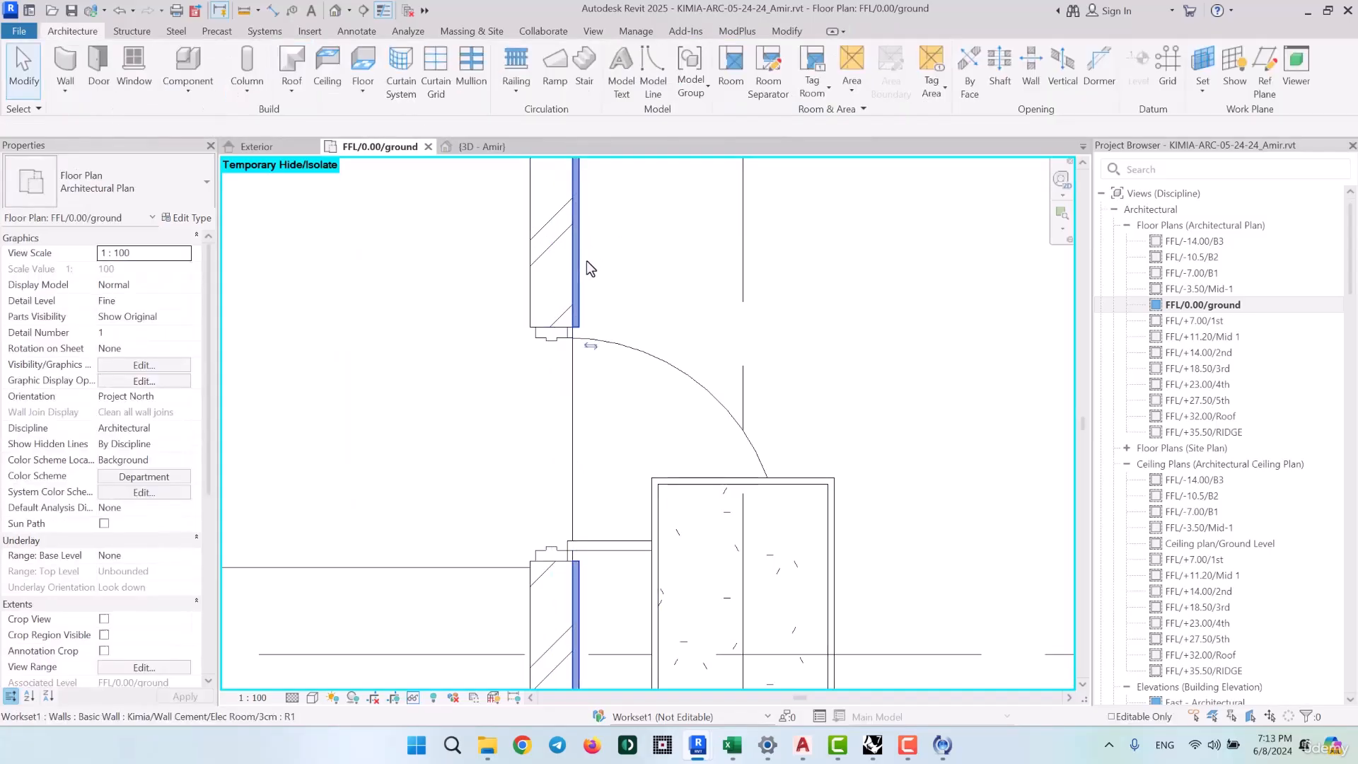
Delete the 3cm cement finish wall running along the electrical room's door wall
left_click(587, 263)
key("Escape")
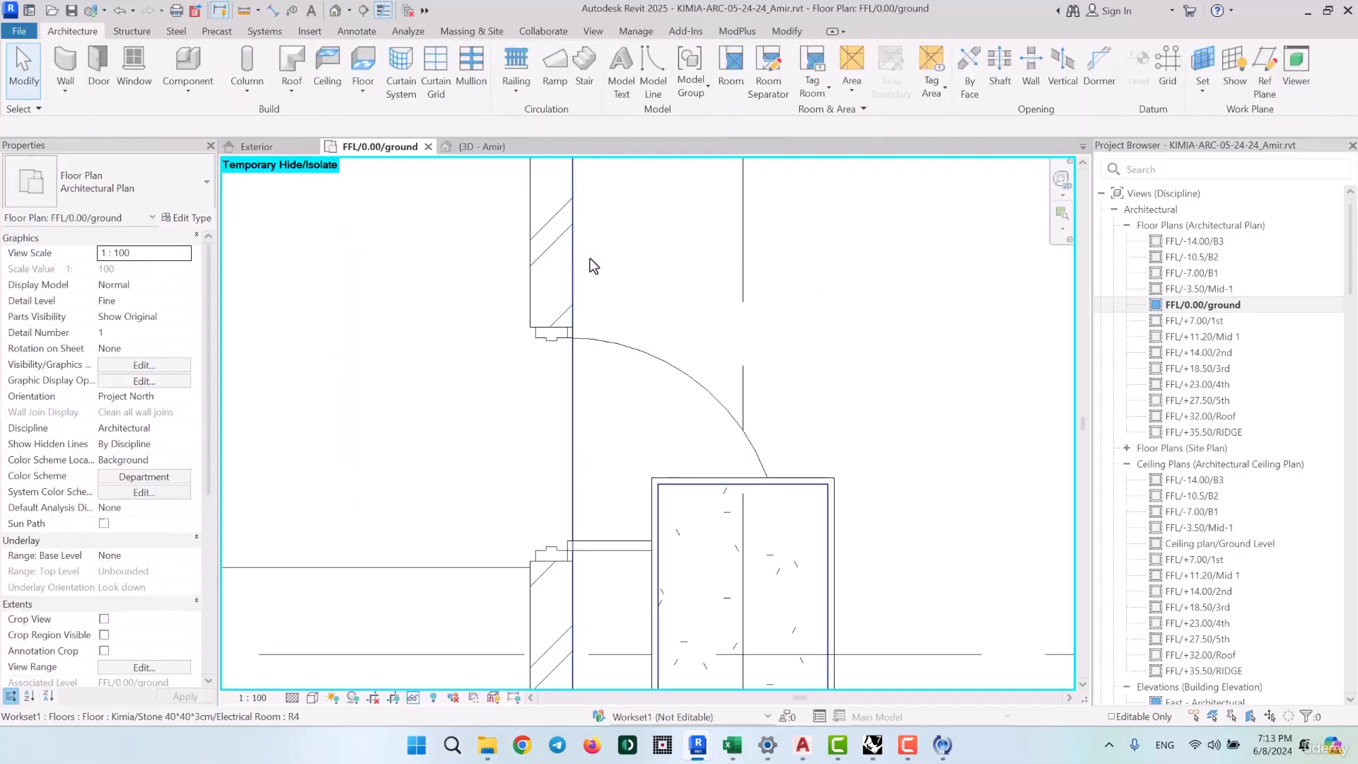
With Auto Join on, draw a straight Kimia/Wall Cement/Elec Room/3cm wall along the door wall's room face, corner to corner
left_click(72, 60)
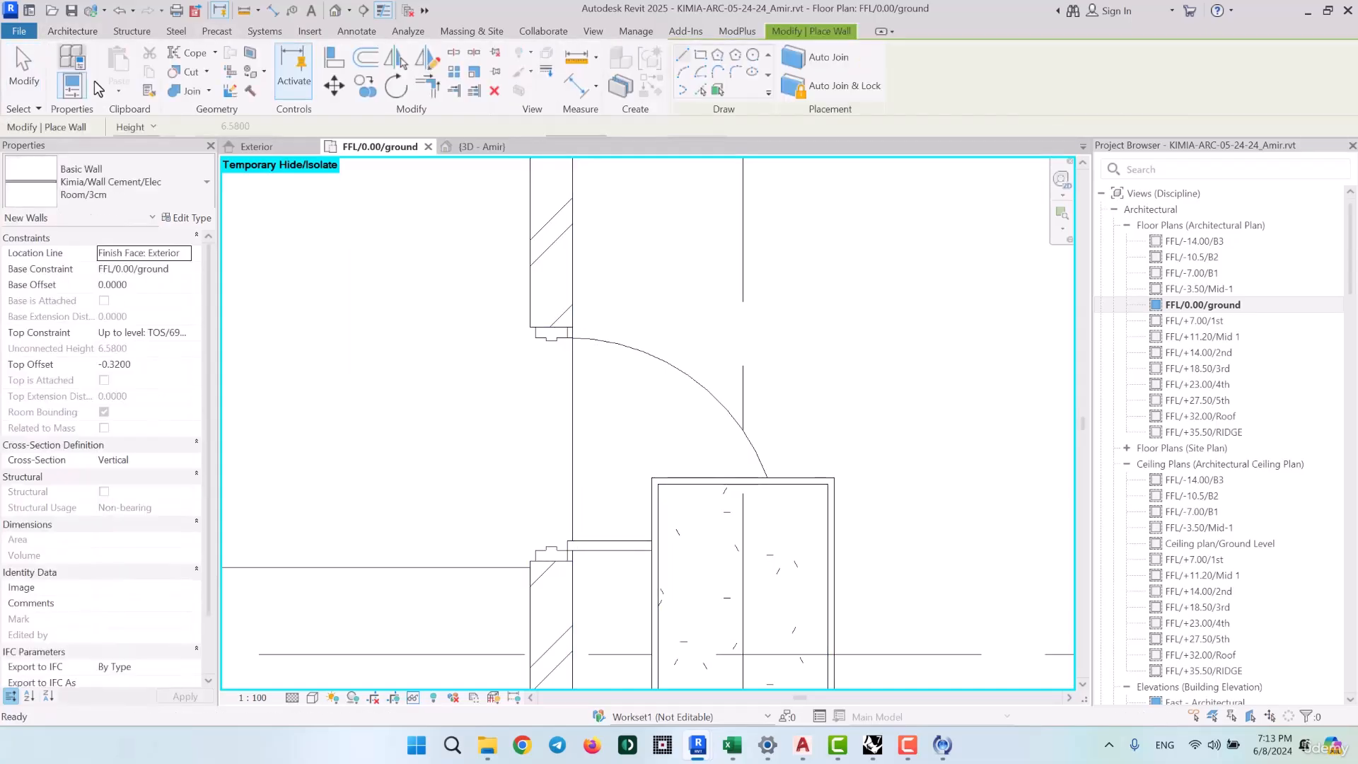
left_click(813, 62)
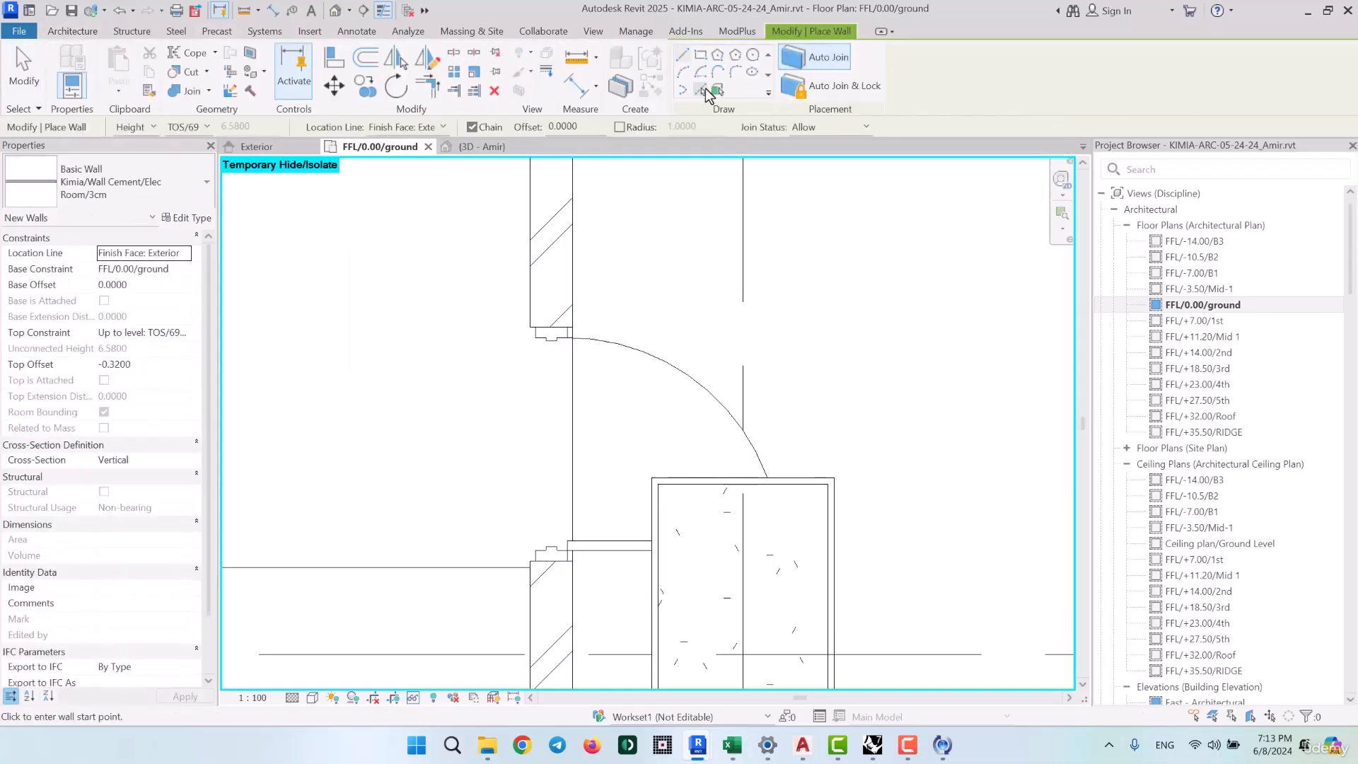
mouse_move(708, 244)
middle_mouse_down()
mouse_move(708, 271)
mouse_move(664, 312)
middle_mouse_up()
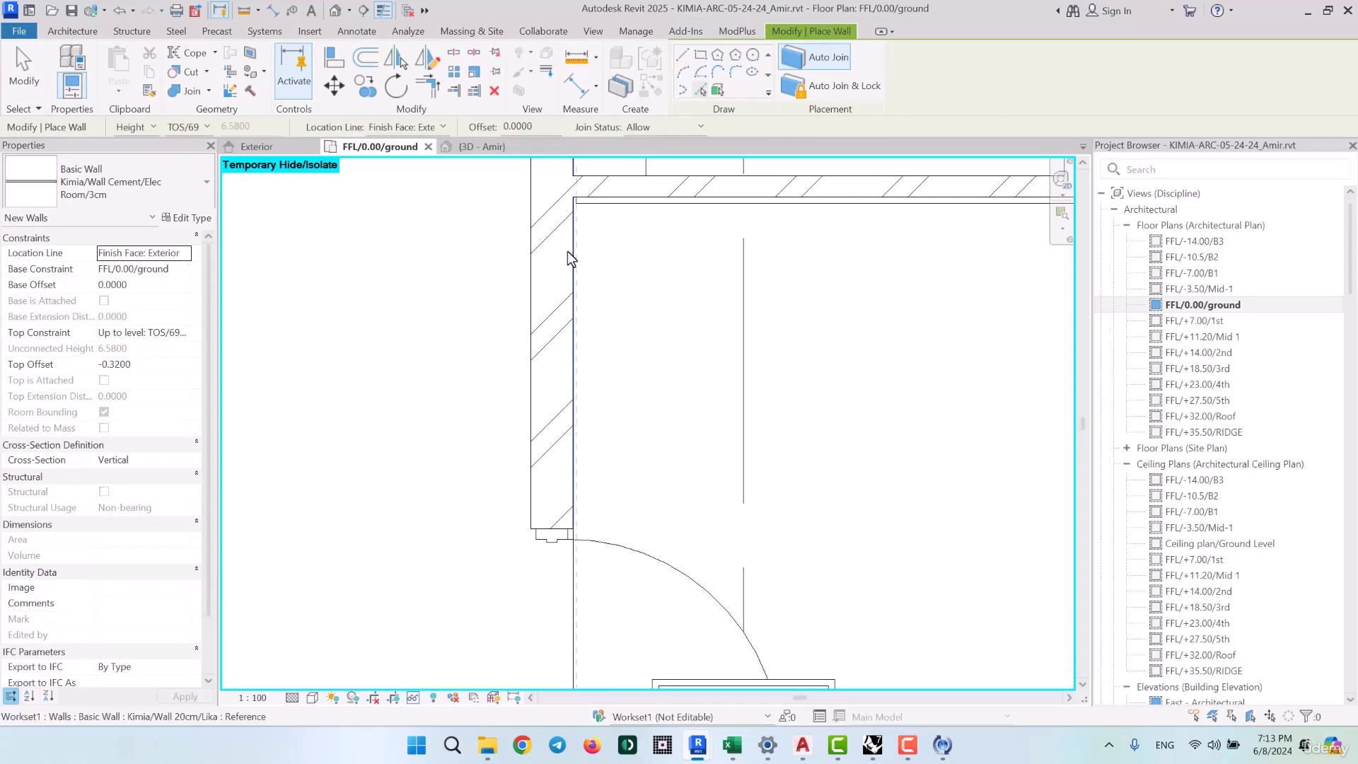
left_click(682, 55)
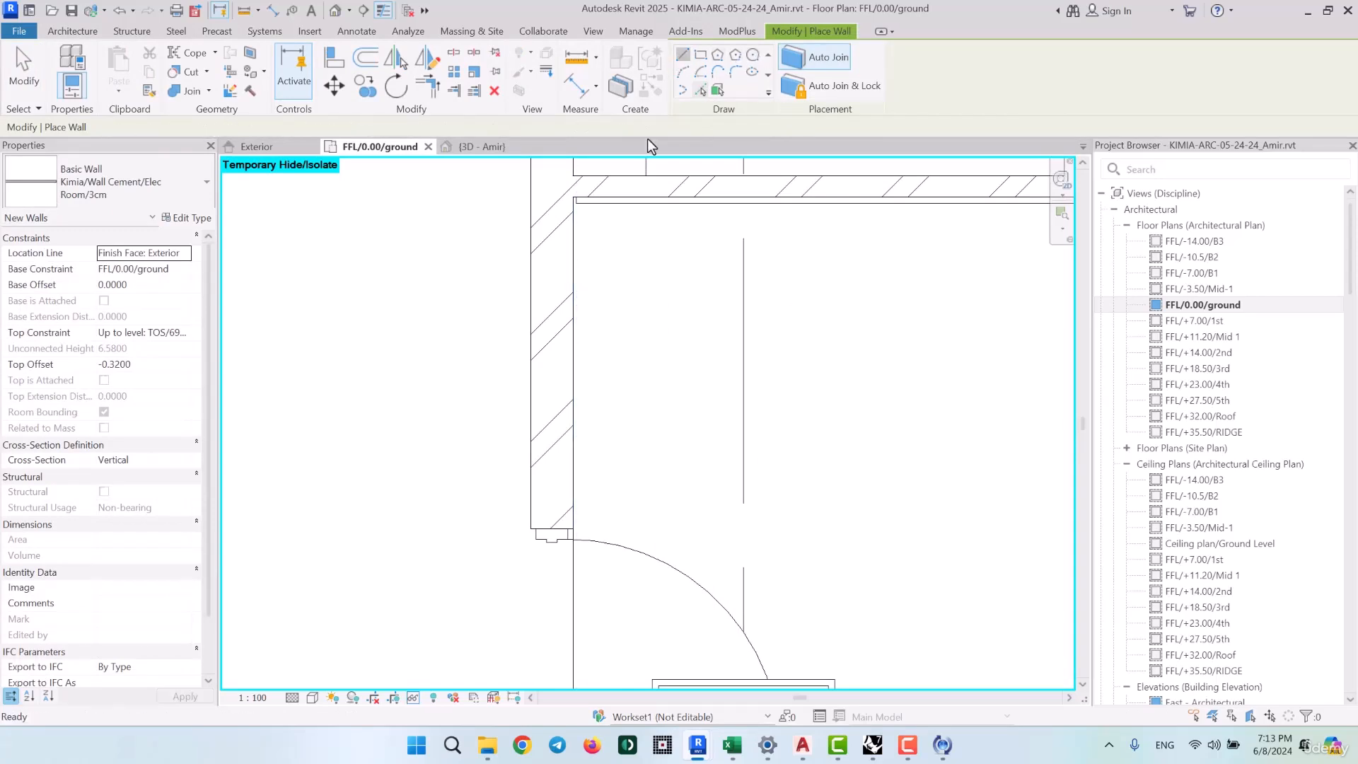
scroll(580, 201, "up", 3)
left_click(572, 191)
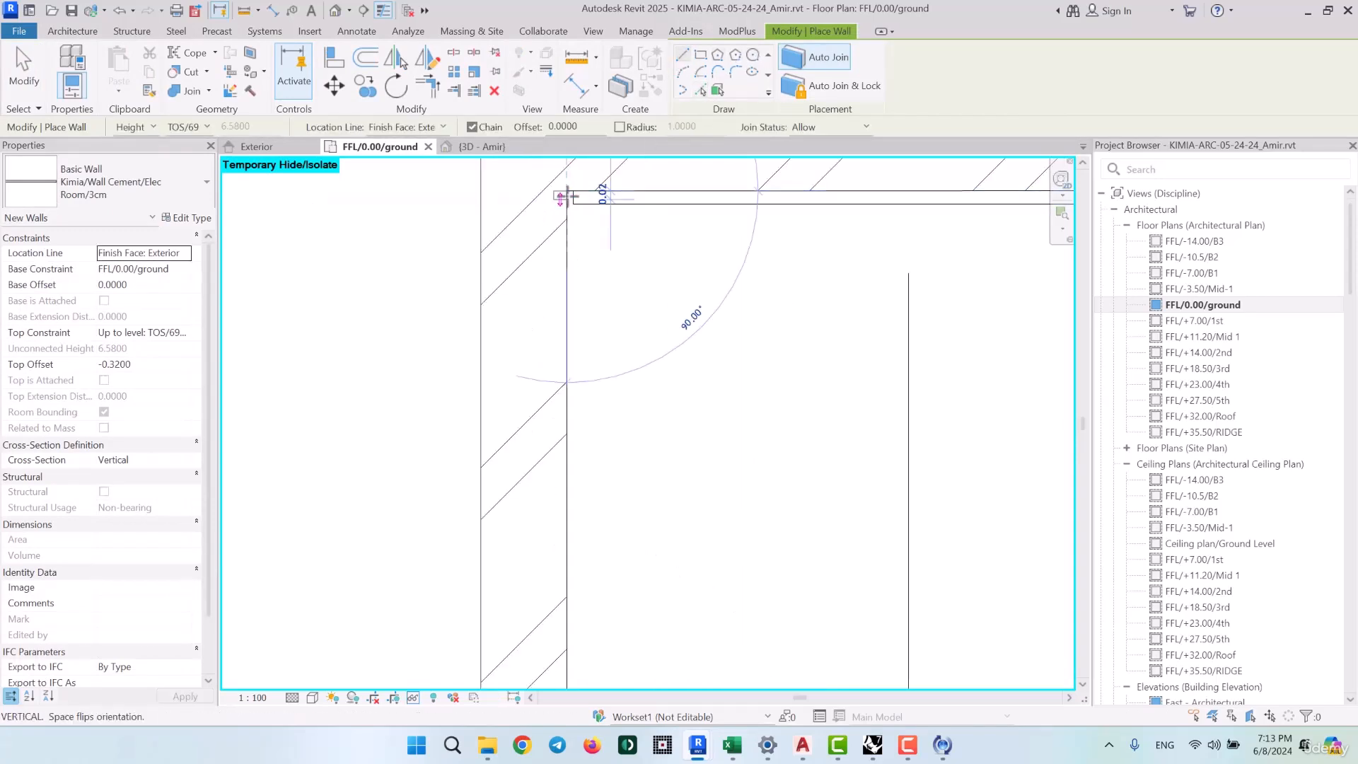
scroll(567, 370, "down", 5)
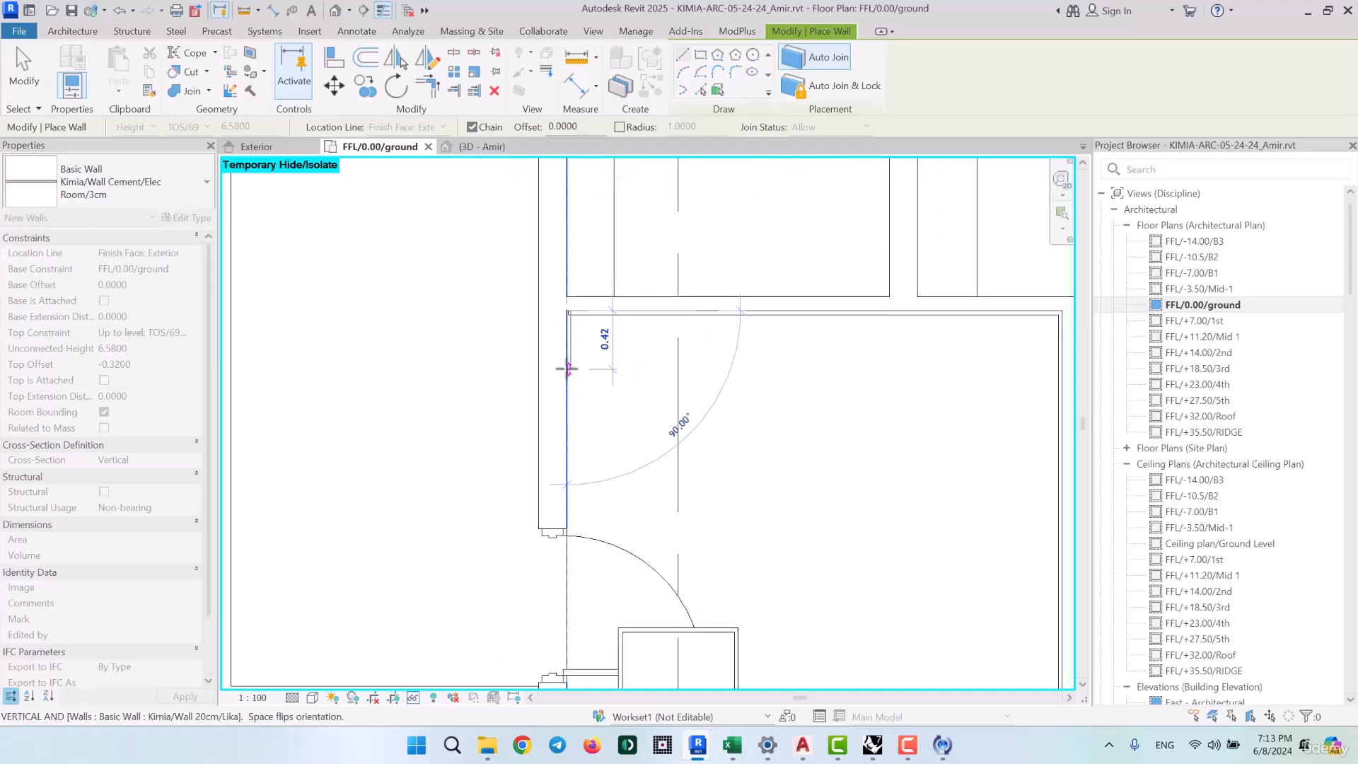
scroll(567, 582, "up", 5)
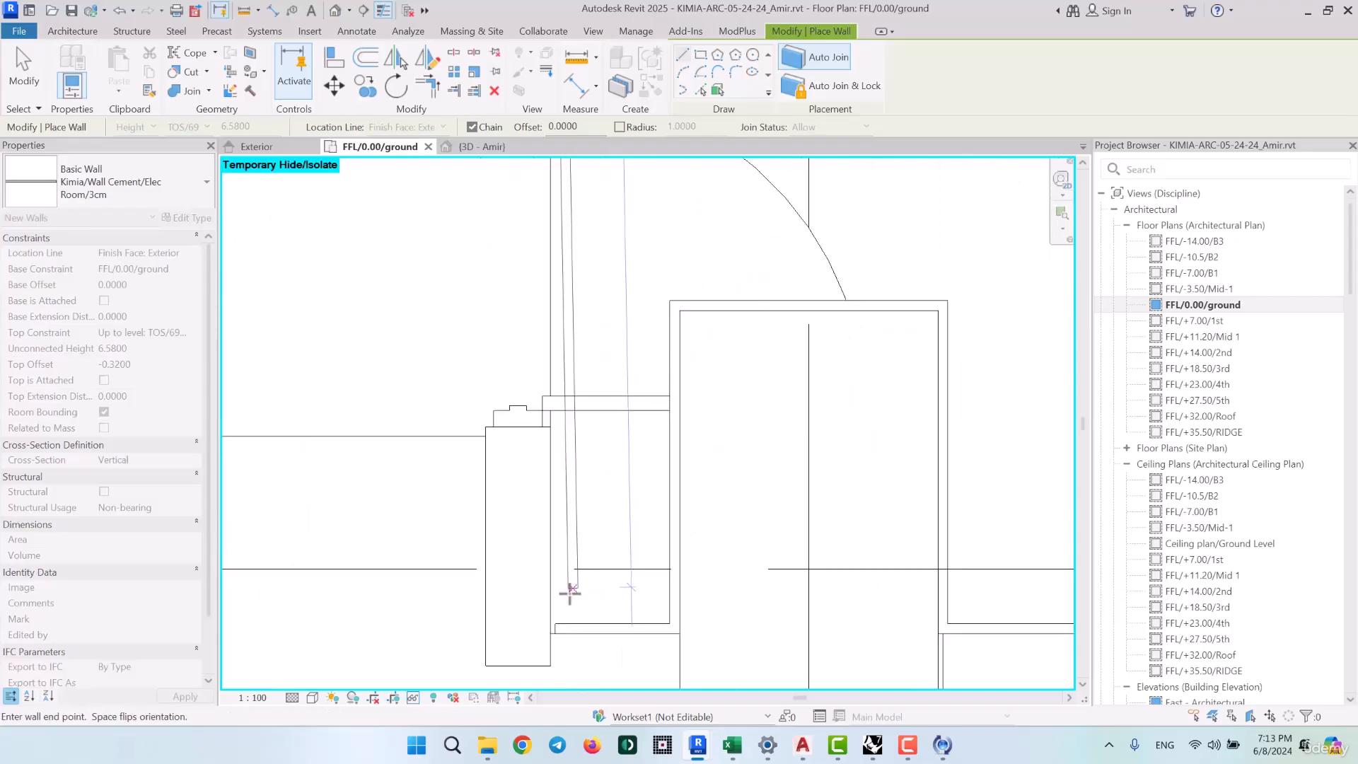
left_click(572, 633)
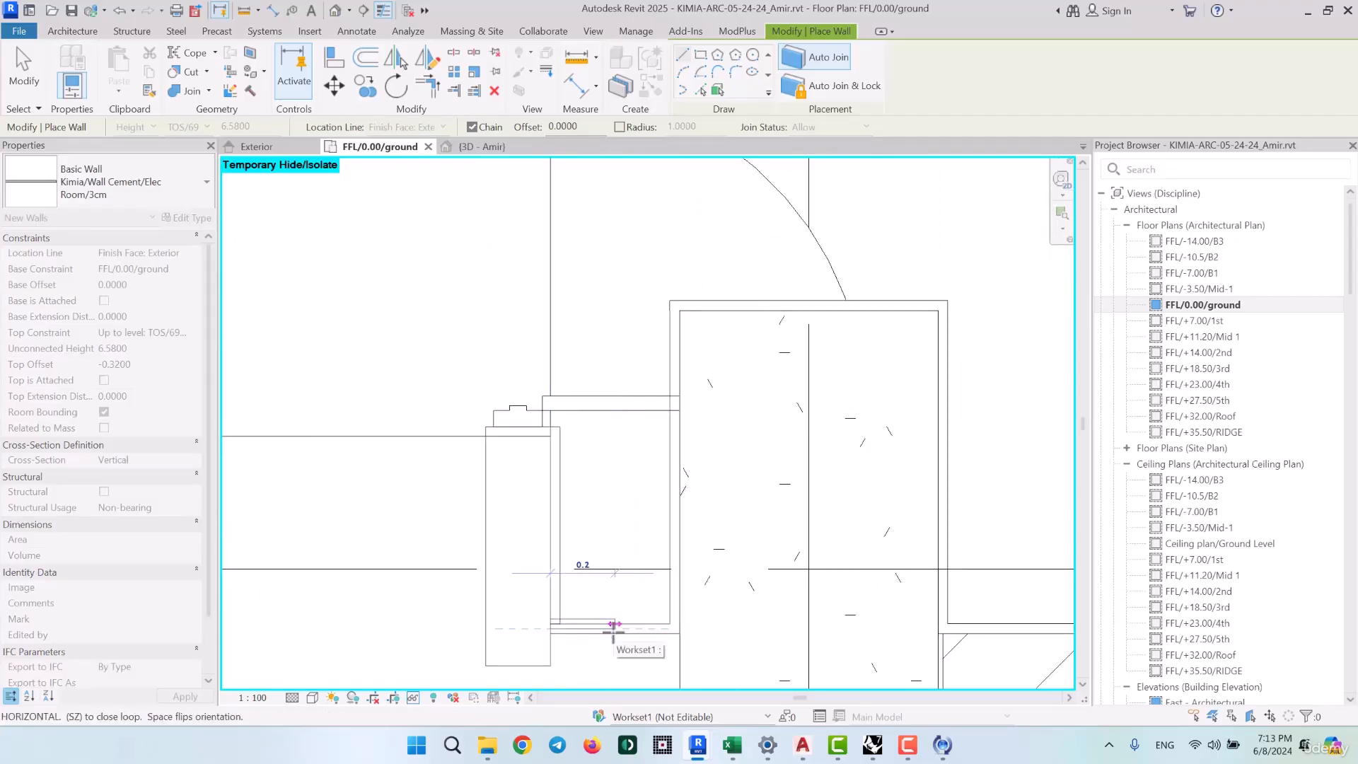
key("Escape")
key("Escape")
Delete the redrawn 3cm cement finish wall beside the electrical room's door
scroll(595, 459, "down", 2)
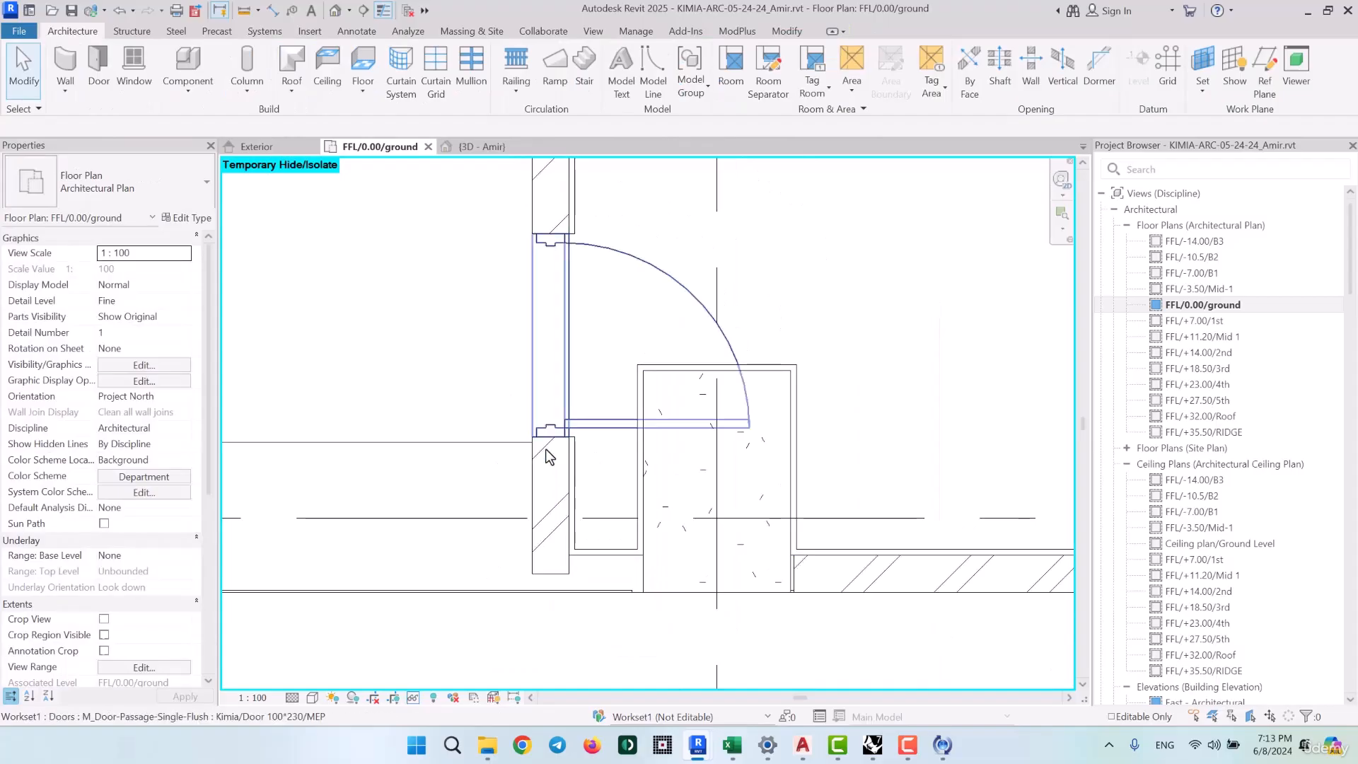
left_click(574, 472)
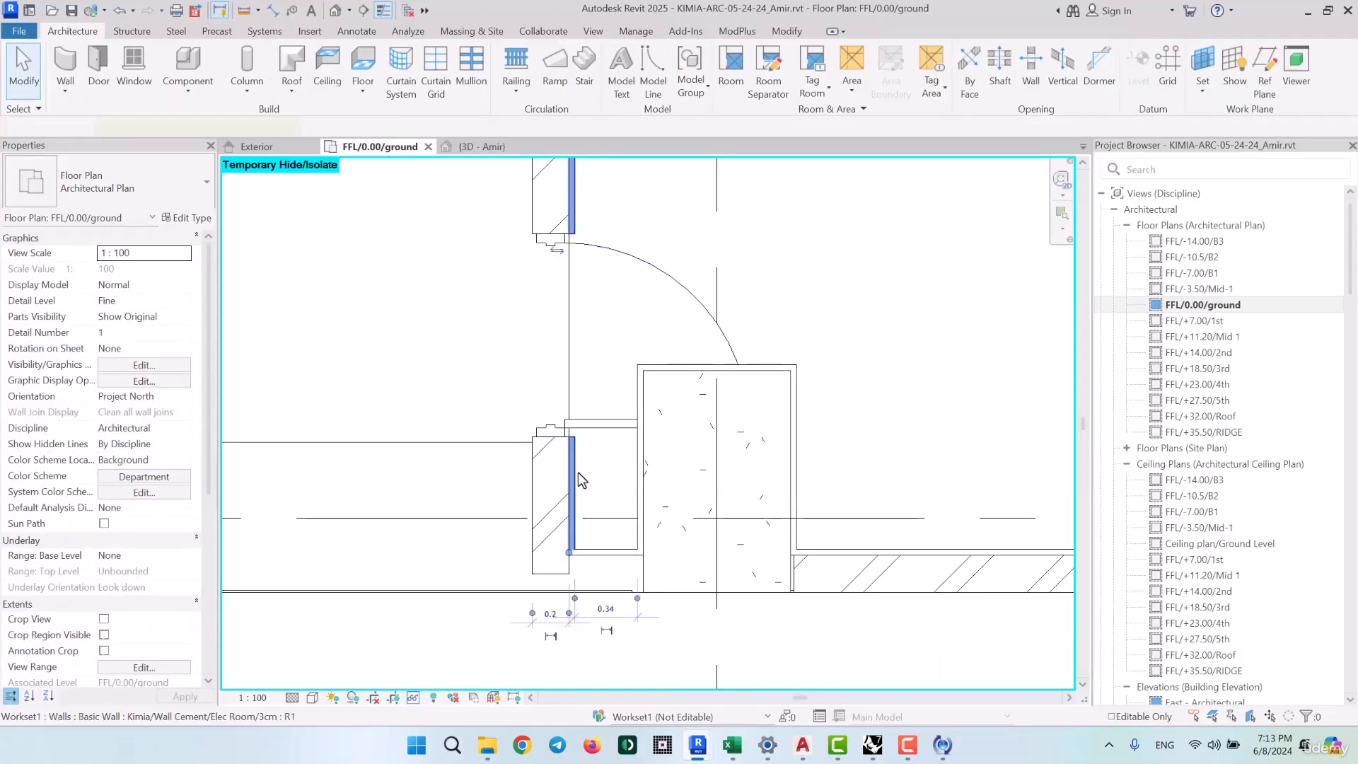
key("Delete")
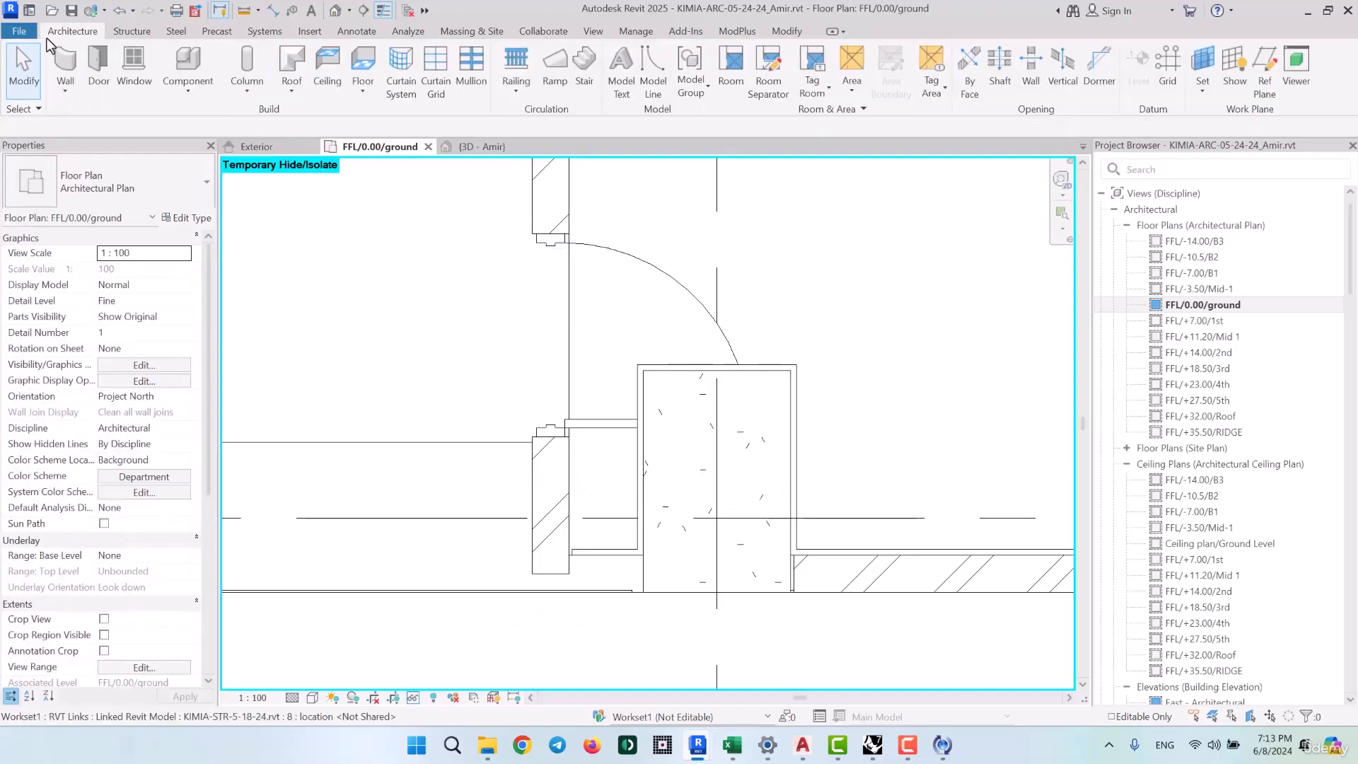
Draw the 3cm cement finish wall along the door wall's room face from corner to corner, using Auto Join & Lock
left_click(65, 61)
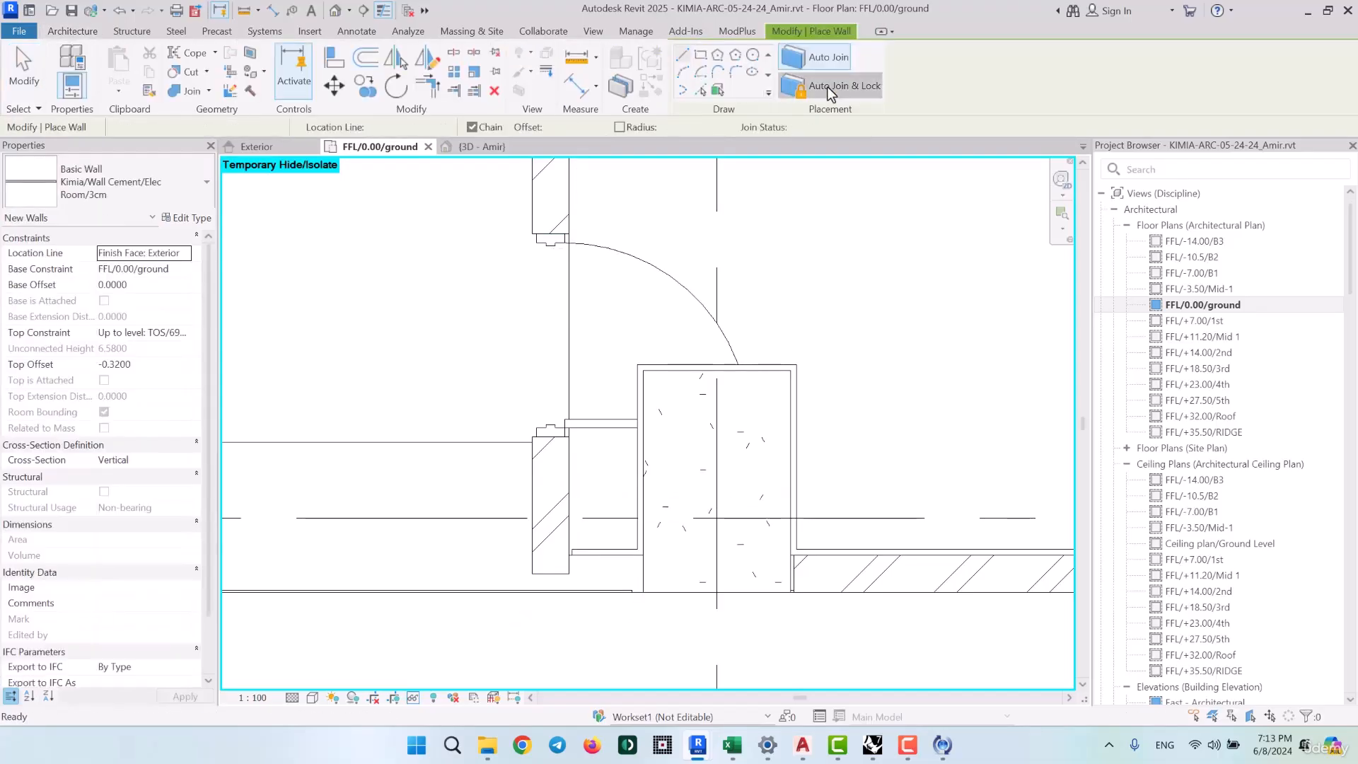
middle_click_drag(602, 156, 596, 297)
middle_click_drag(605, 229, 629, 402)
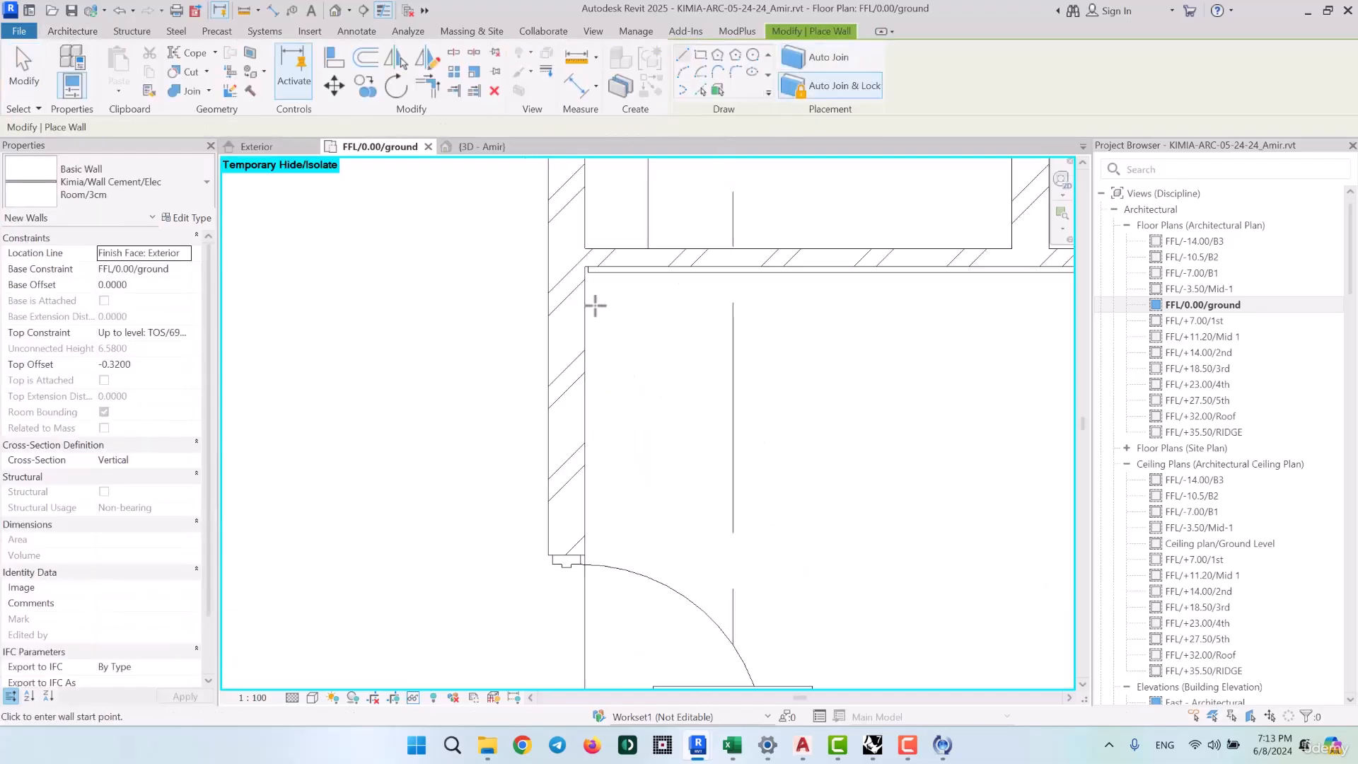
scroll(591, 275, "up", 6)
left_click(599, 261)
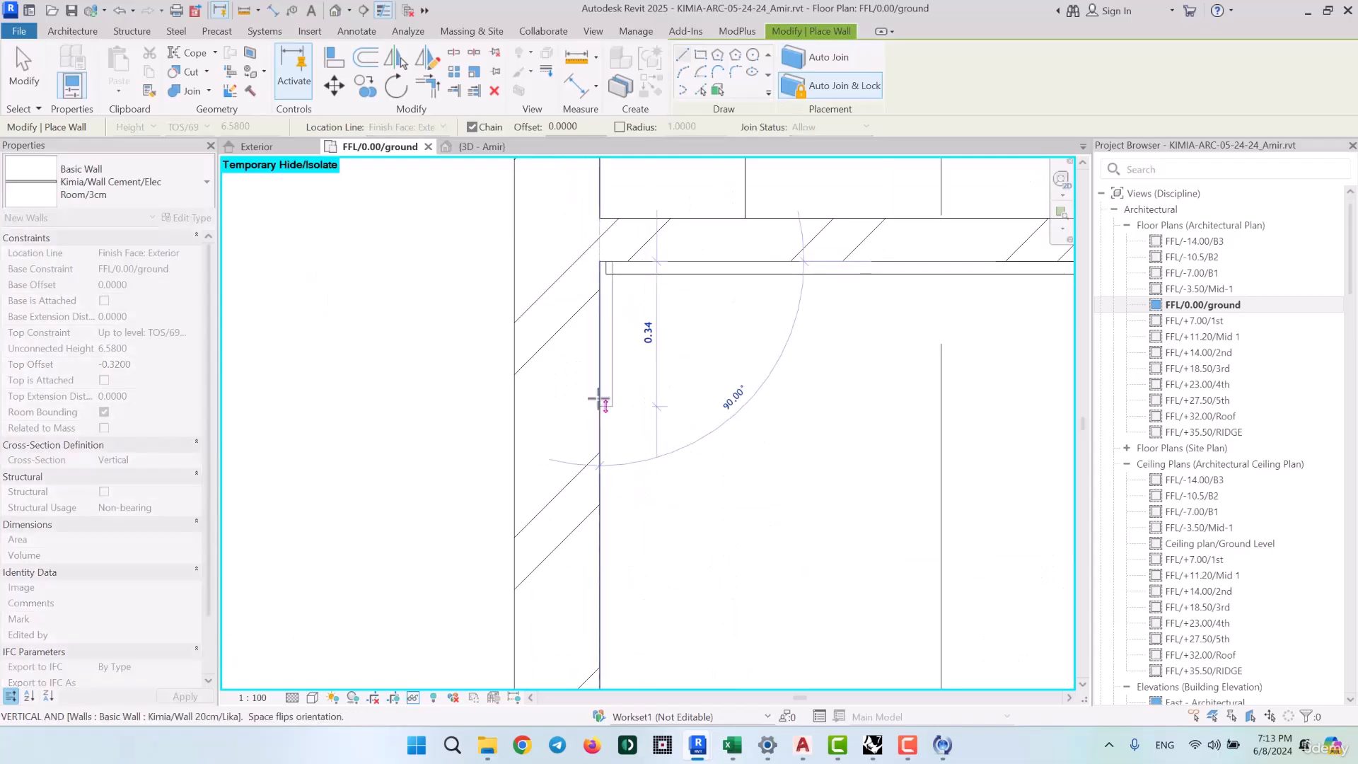
scroll(600, 405, "down", 6)
middle_click_drag(645, 635, 602, 244)
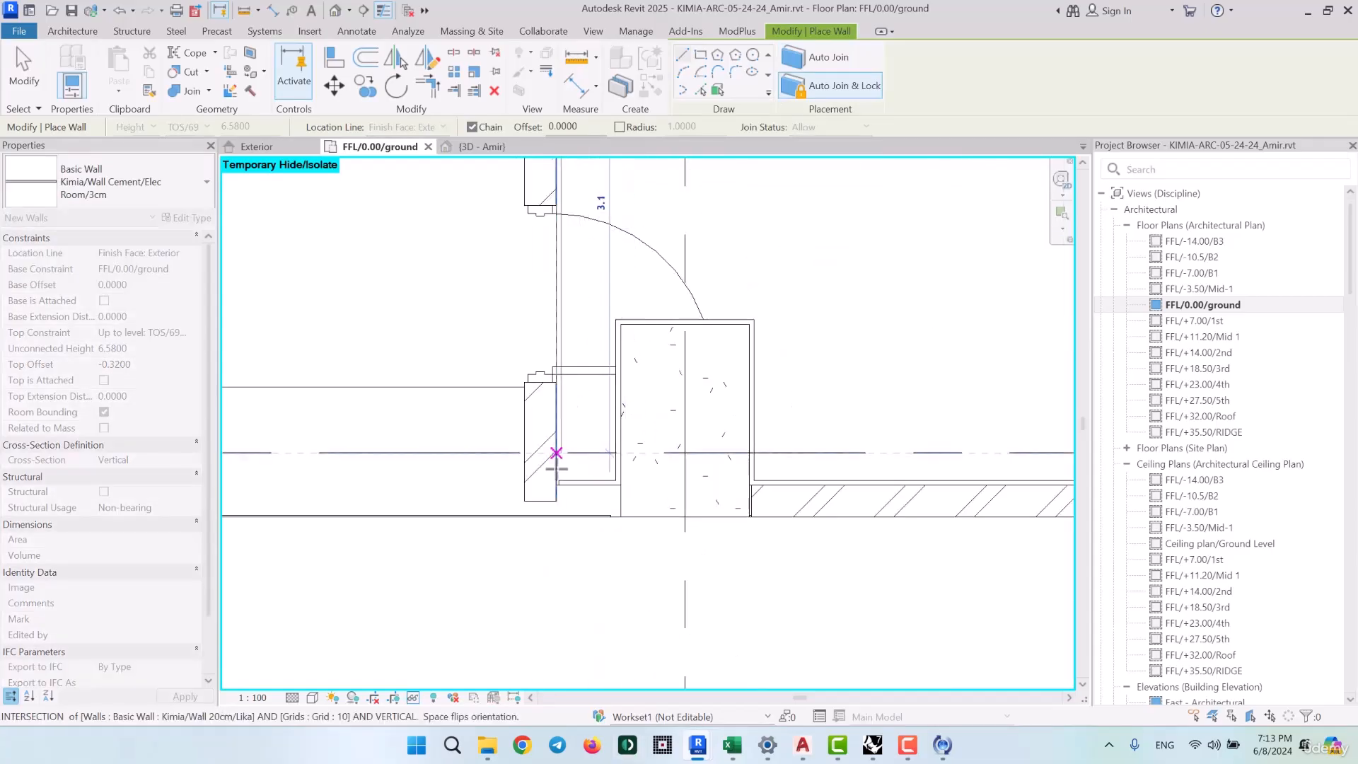
scroll(559, 469, "up", 5)
left_click(557, 501)
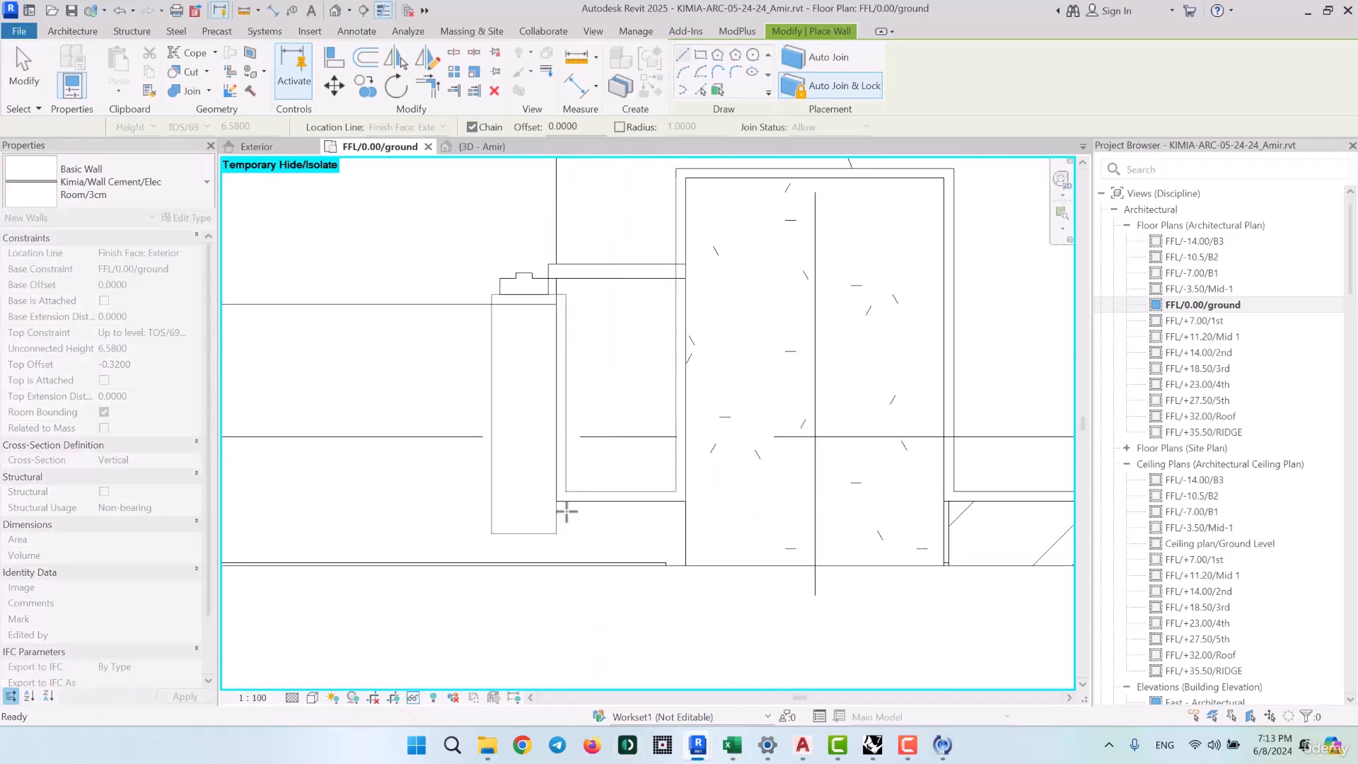
key("Escape")
key("Escape")
Try moving the 20 cm block wall away from the electrical room, cancel the move, and delete the locked cement finish wall
left_click(535, 433)
scroll(534, 427, "down", 2)
left_click_drag(522, 401, 475, 410)
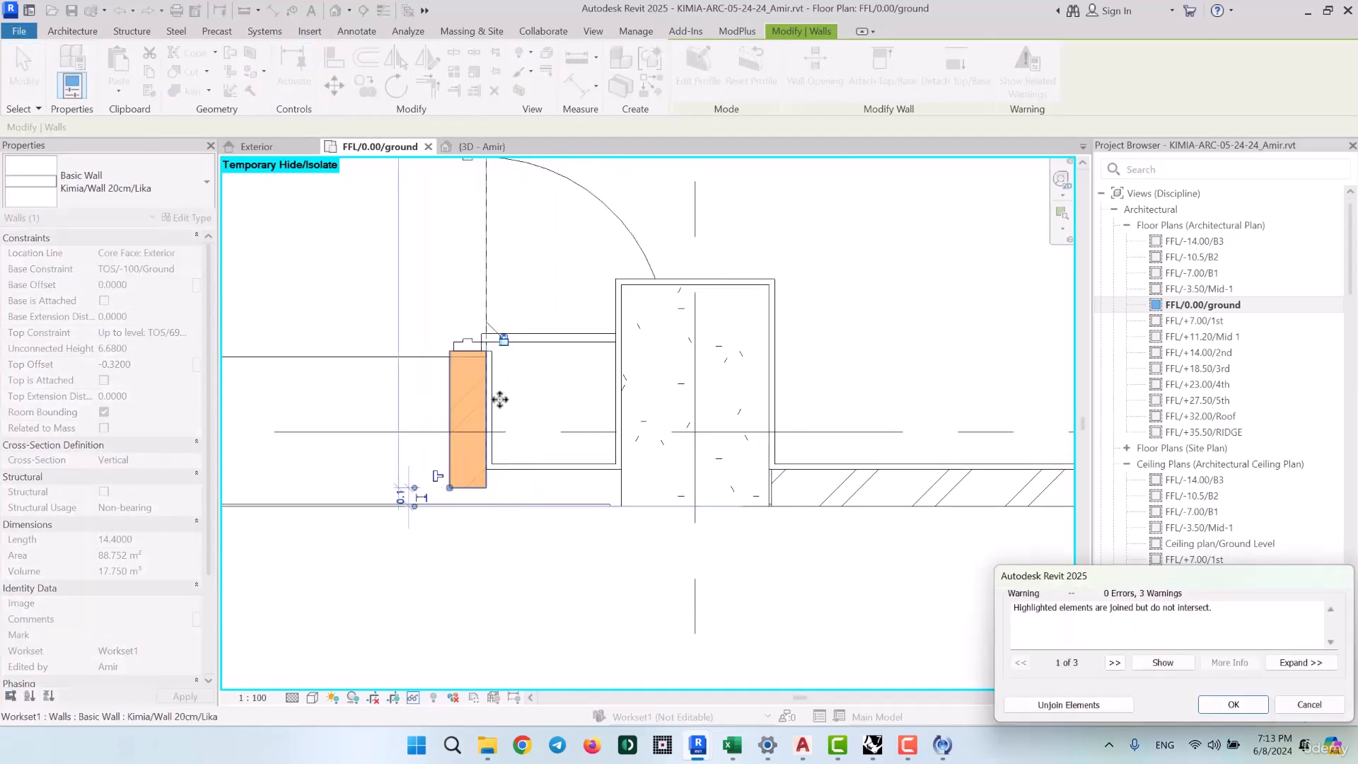
left_click(1309, 705)
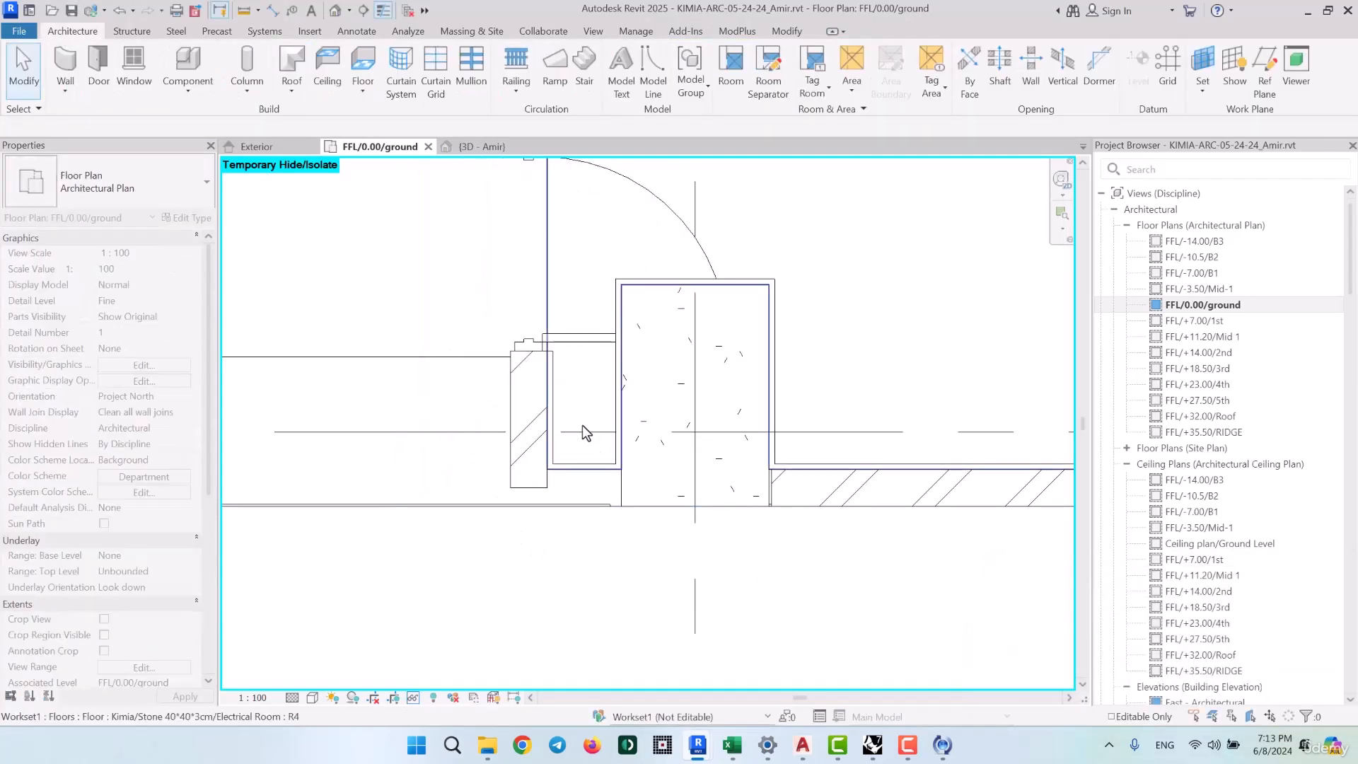
left_click(556, 393)
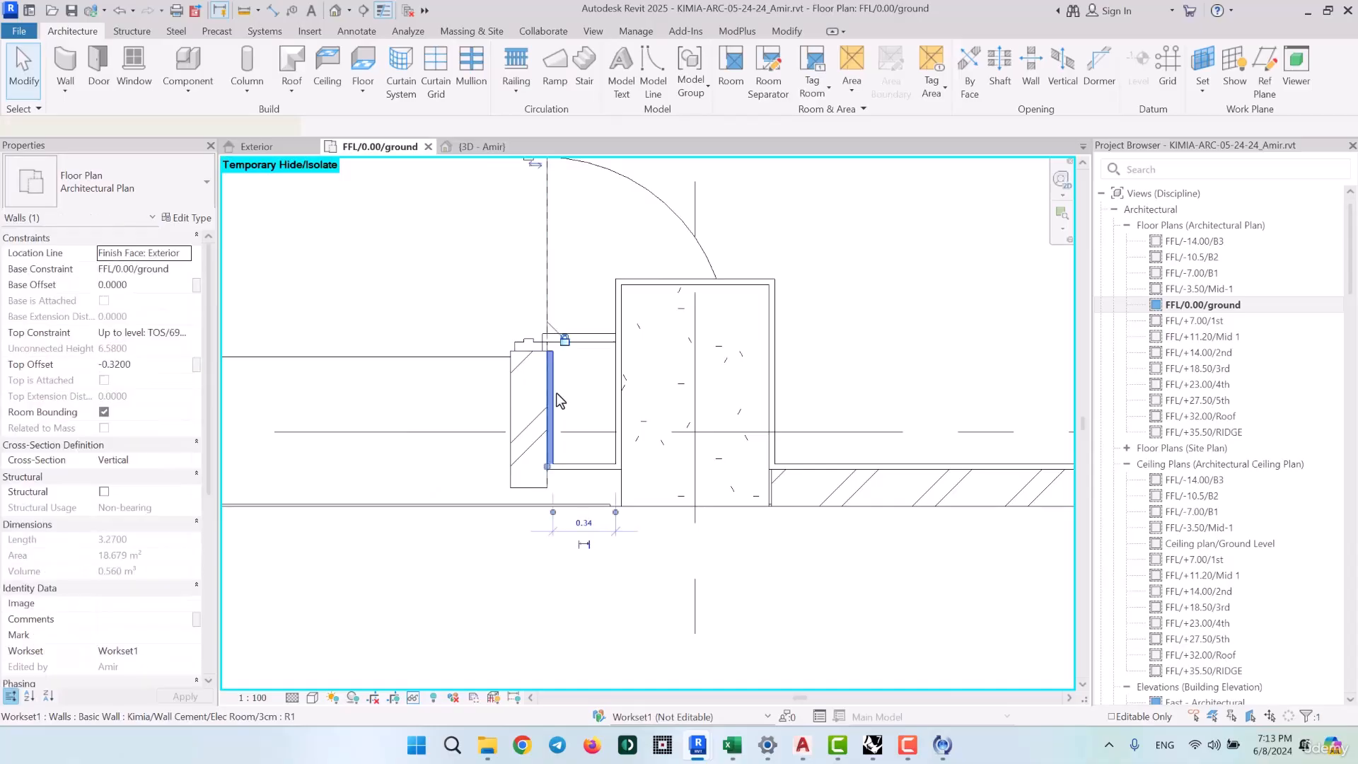
key("Escape")
Redraw the 3cm cement finish wall between the door wall's two inner corners using Auto Join without locking
left_click(65, 62)
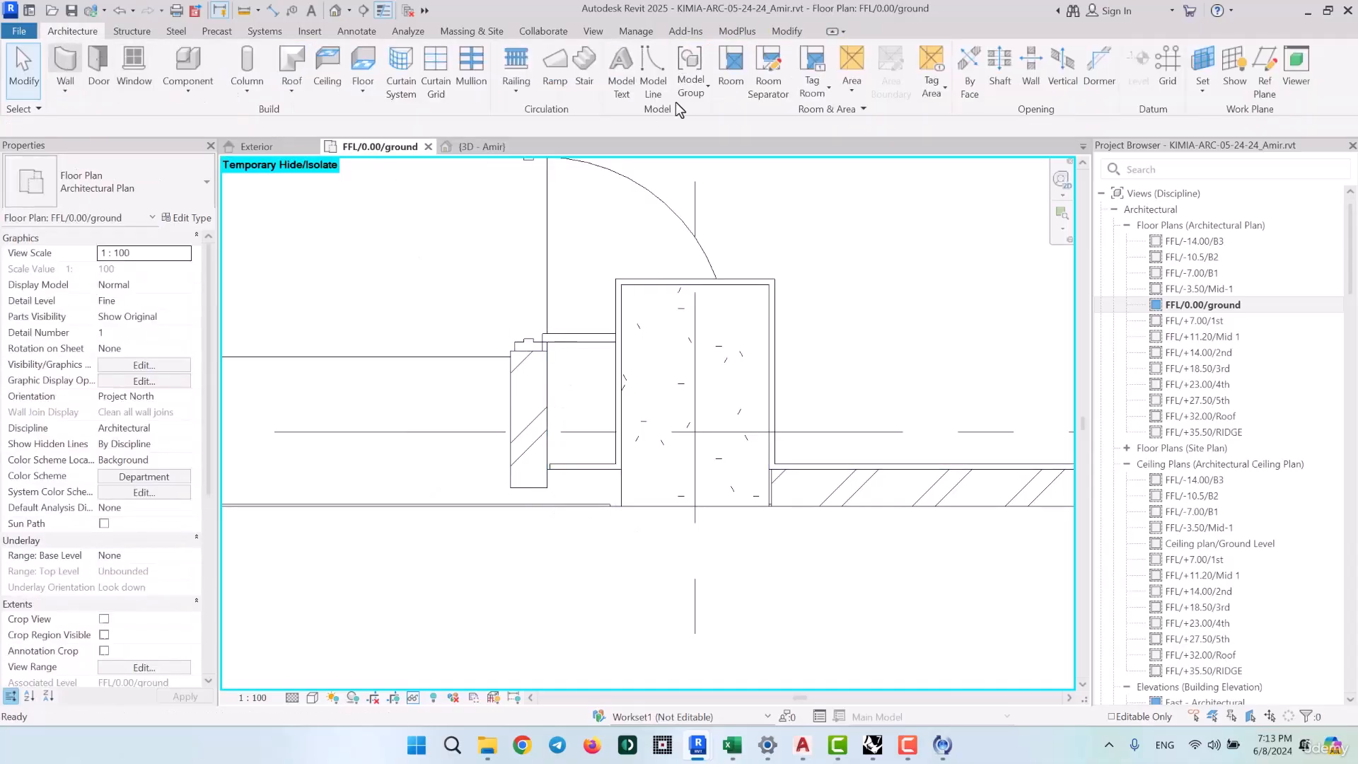
left_click(831, 62)
middle_click_drag(605, 240, 590, 481)
scroll(561, 306, "up", 2)
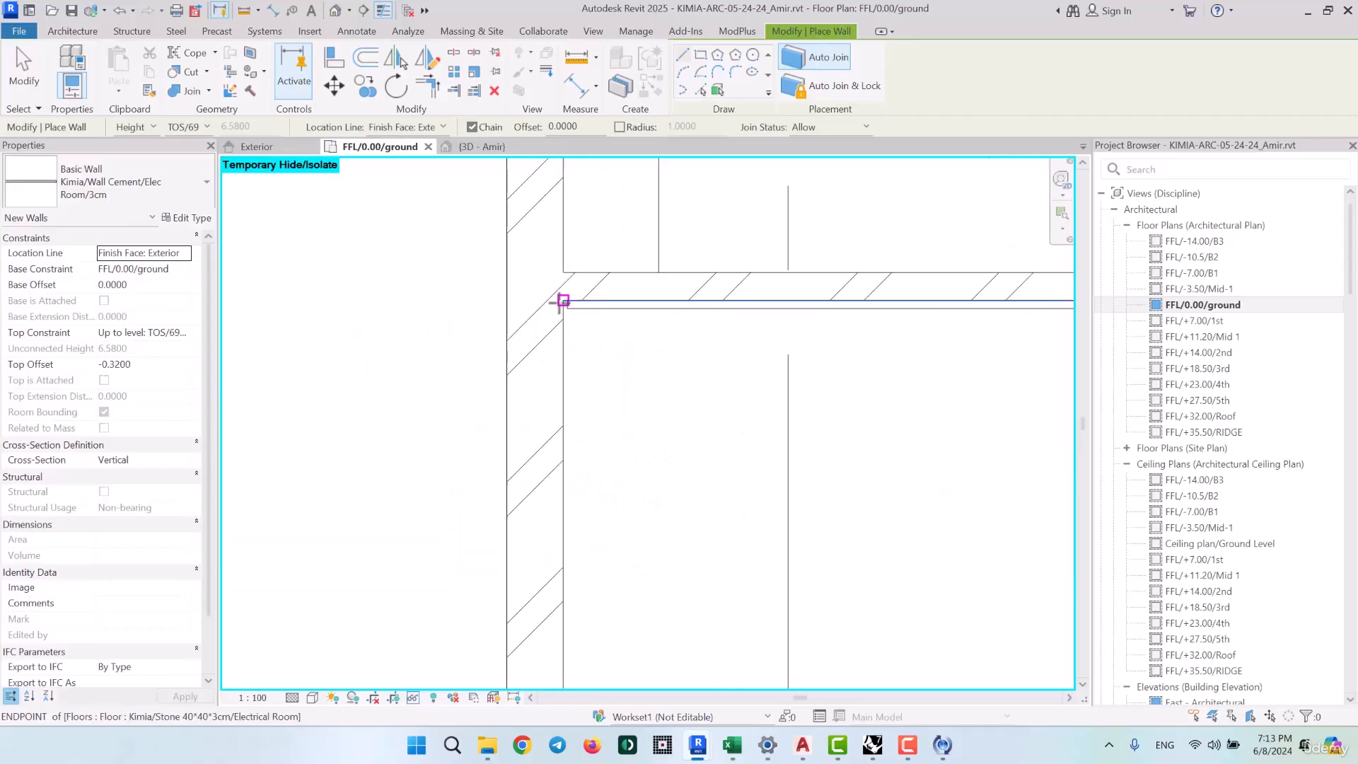
left_click(561, 302)
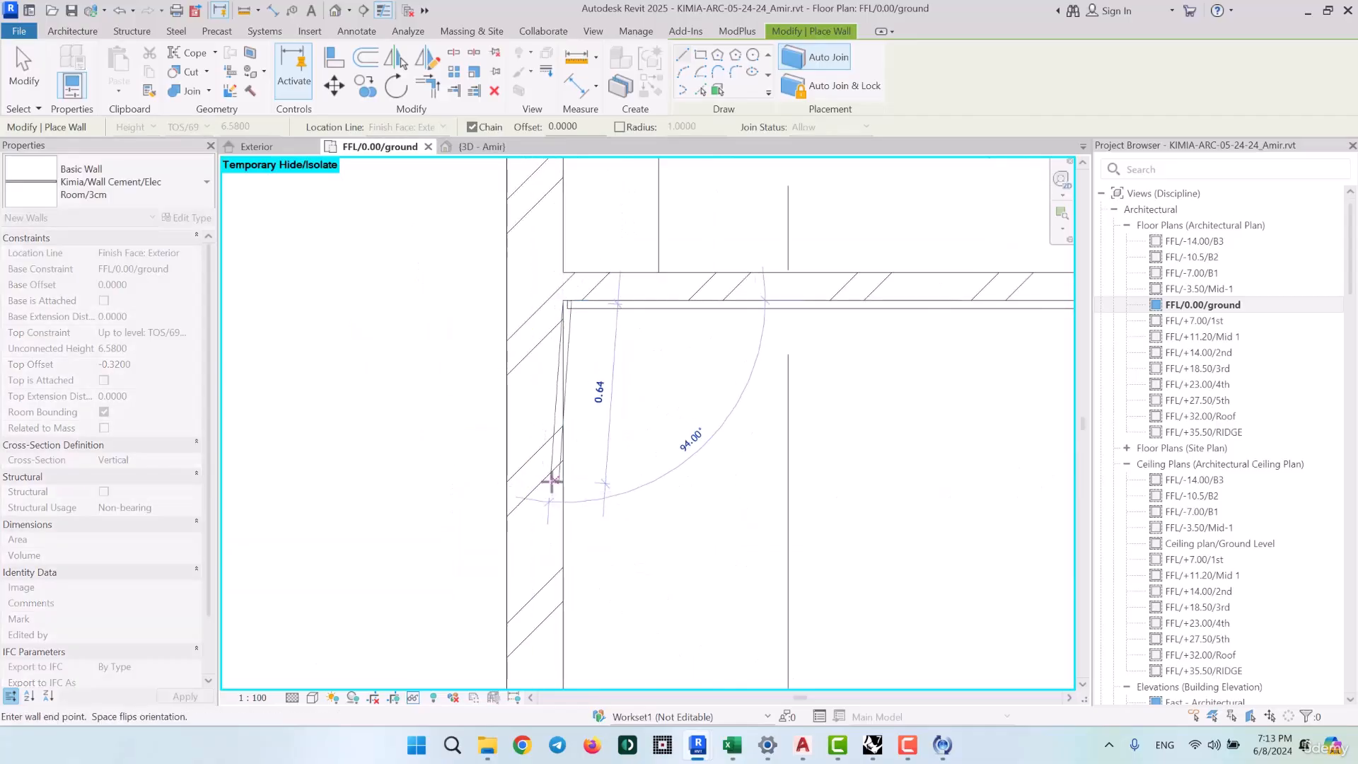
scroll(552, 478, "down", 3)
middle_click_drag(562, 588, 545, 425)
scroll(524, 460, "up", 4)
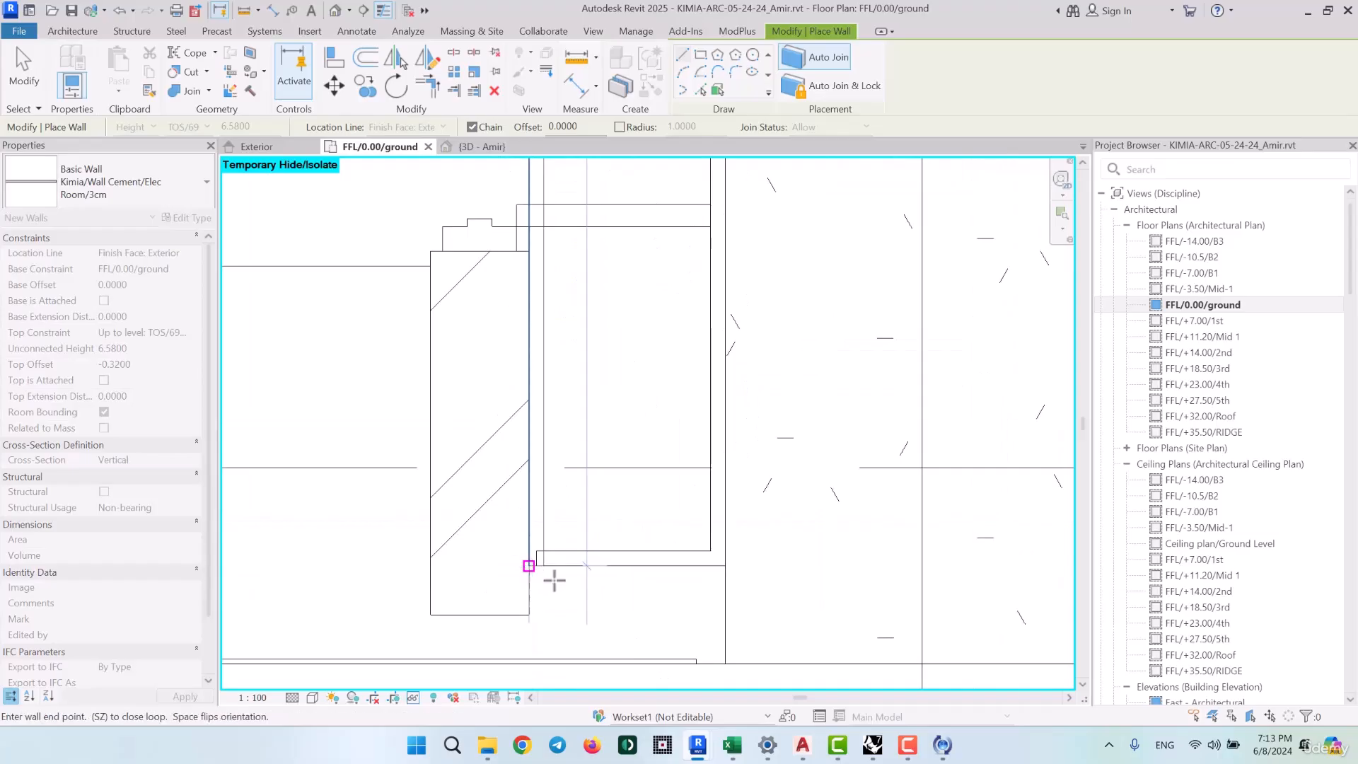
key("Escape")
key("Escape")
Try moving the 20 cm block wall with its unlocked finish, cancel the move, and delete the finish wall beside the door
left_click(486, 495)
scroll(489, 460, "down", 2)
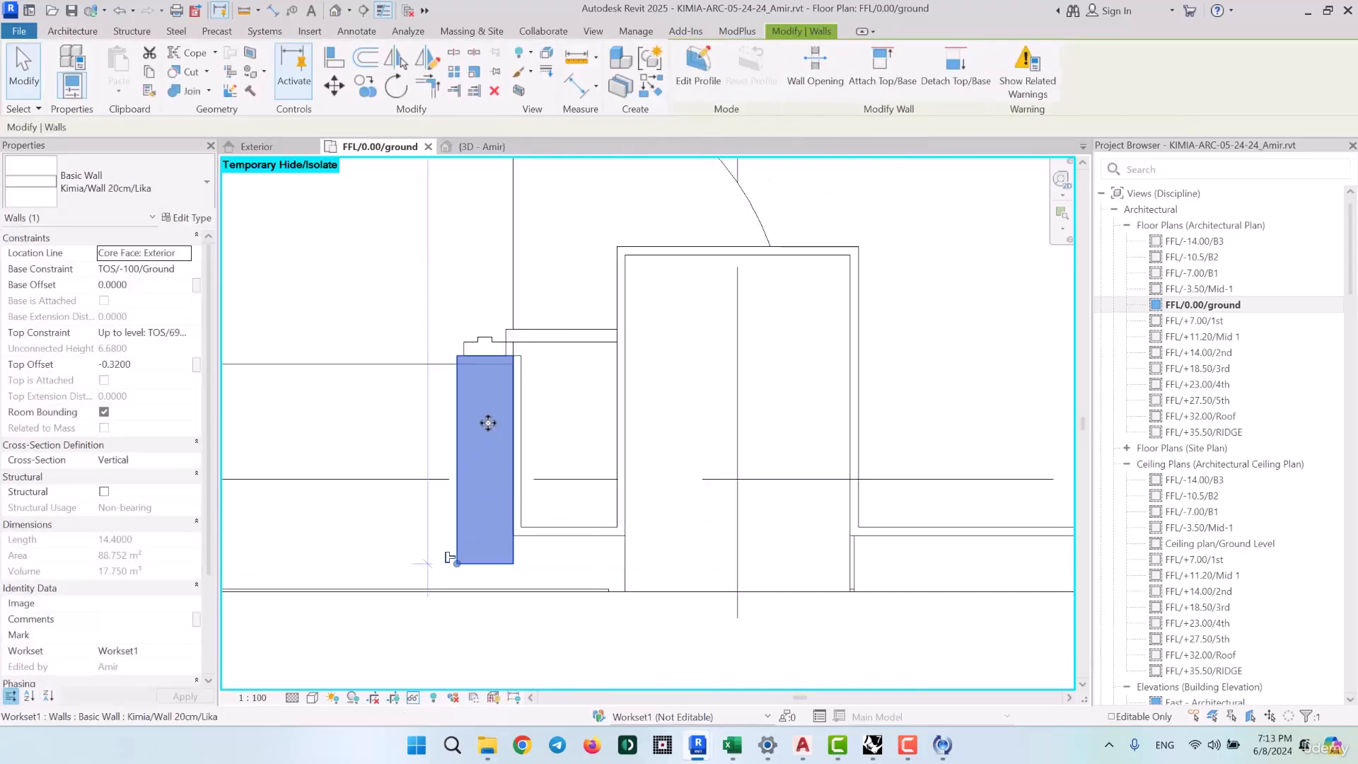
left_click_drag(440, 556, 438, 555)
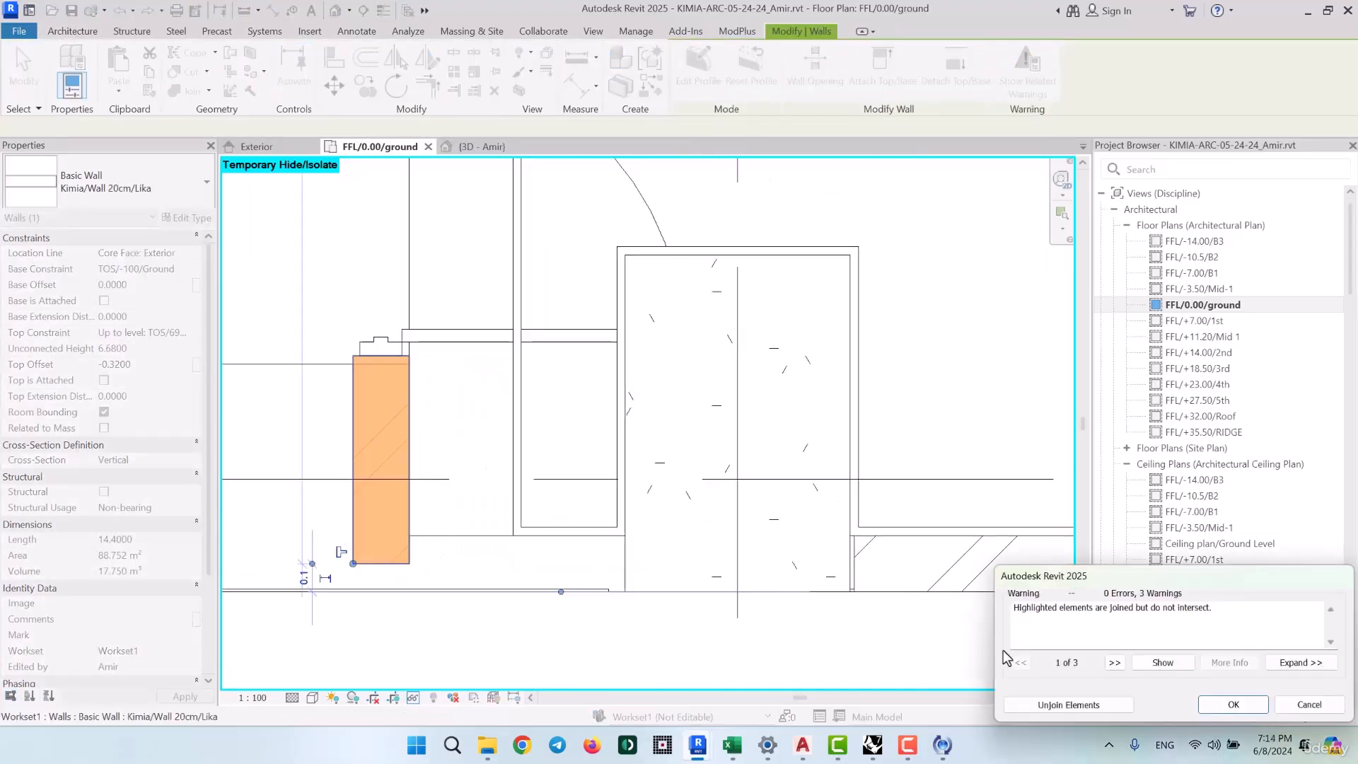
left_click(1309, 704)
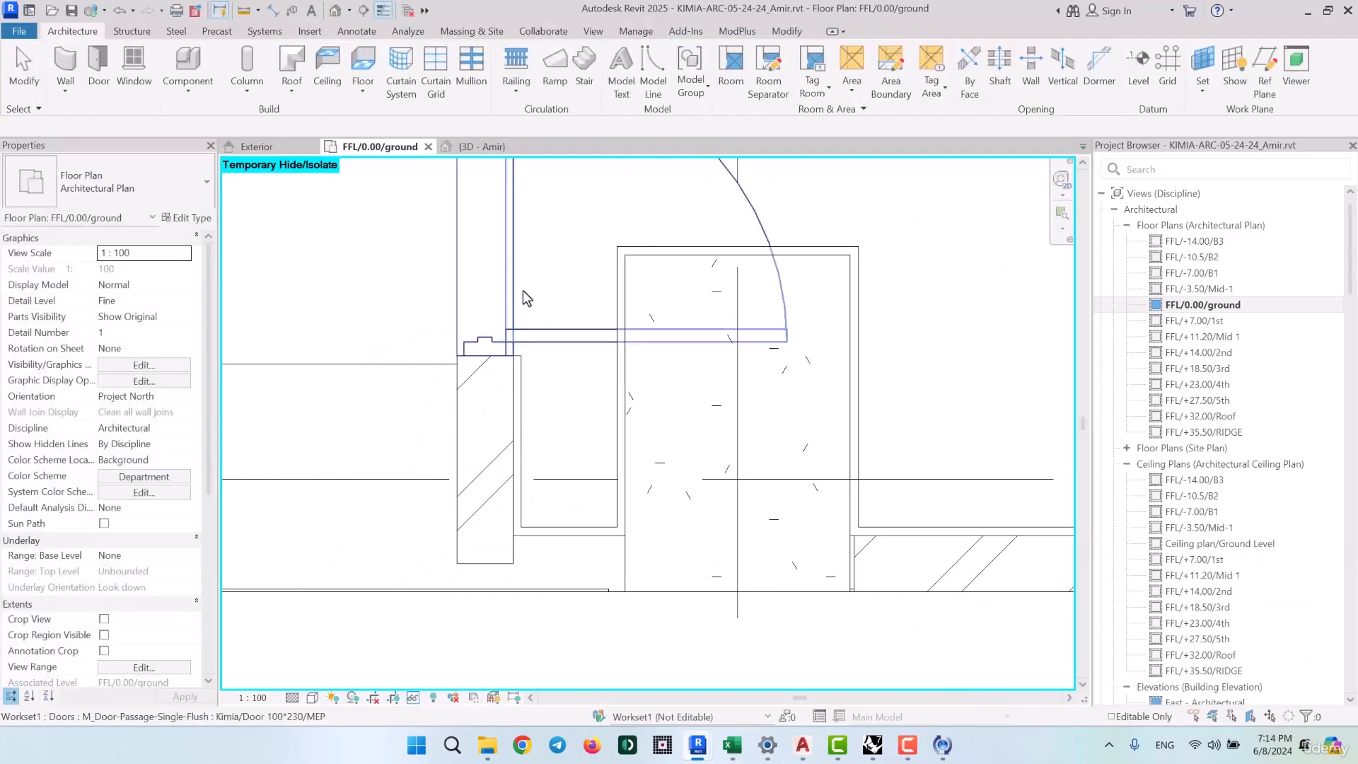
left_click(521, 389)
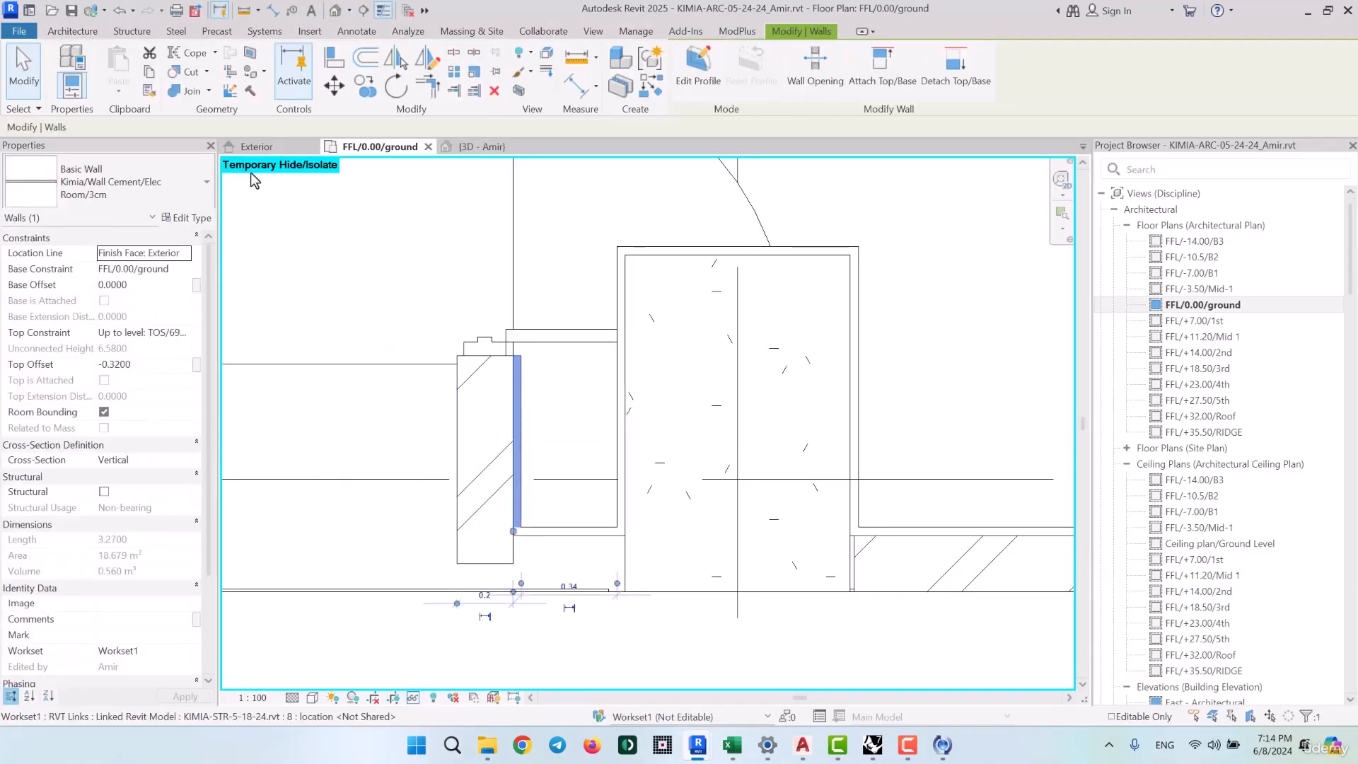
key("Delete")
Draw the electrical room's 3cm cement finish wall along the door wall's inner face between its two corners, using Auto Join & Lock
left_click(71, 58)
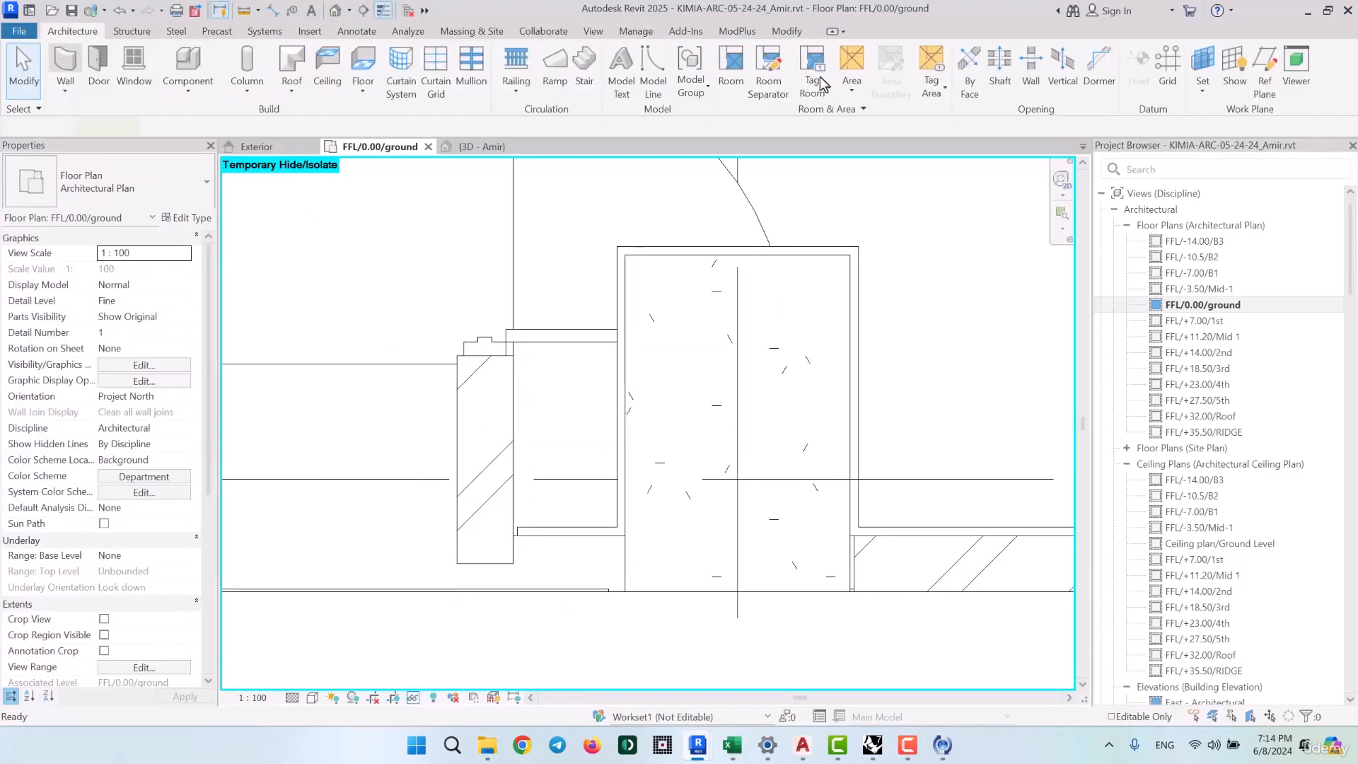
left_click(817, 95)
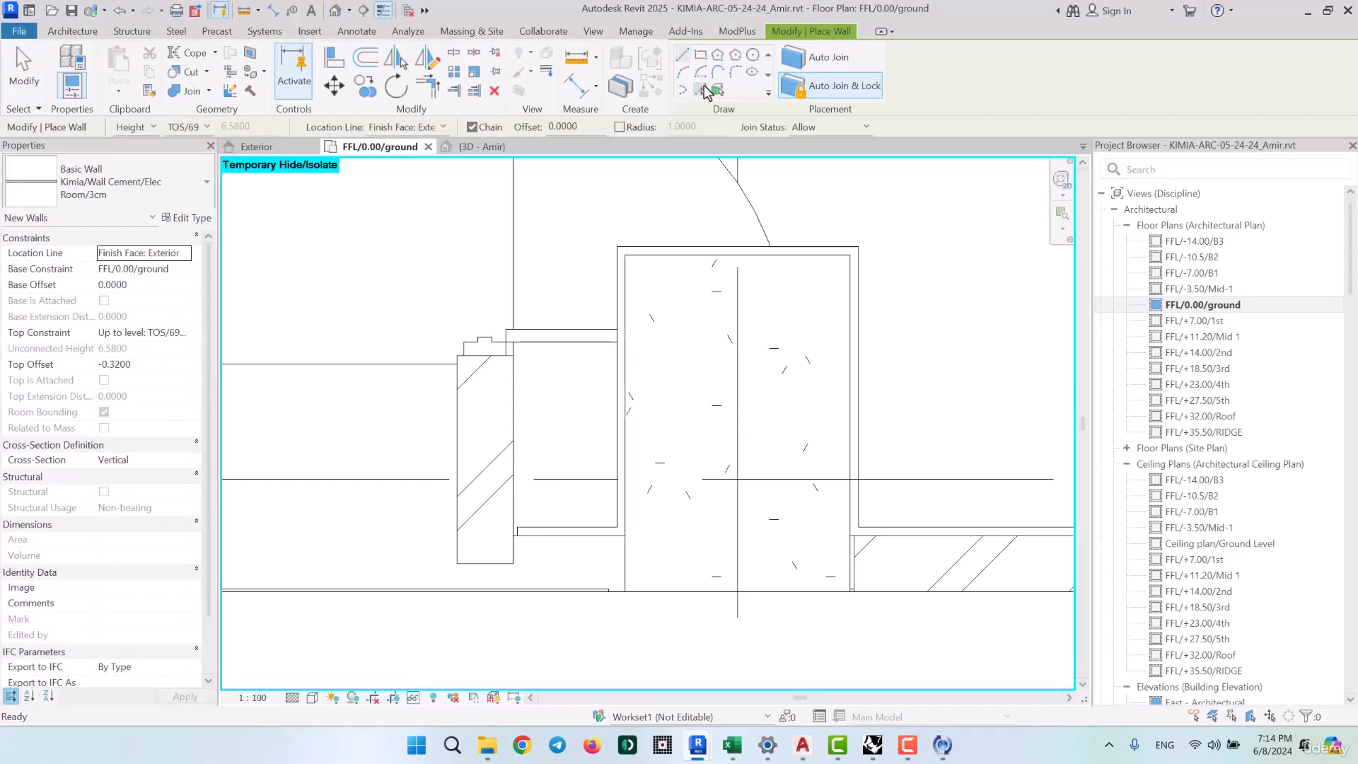
scroll(512, 536, "up", 3)
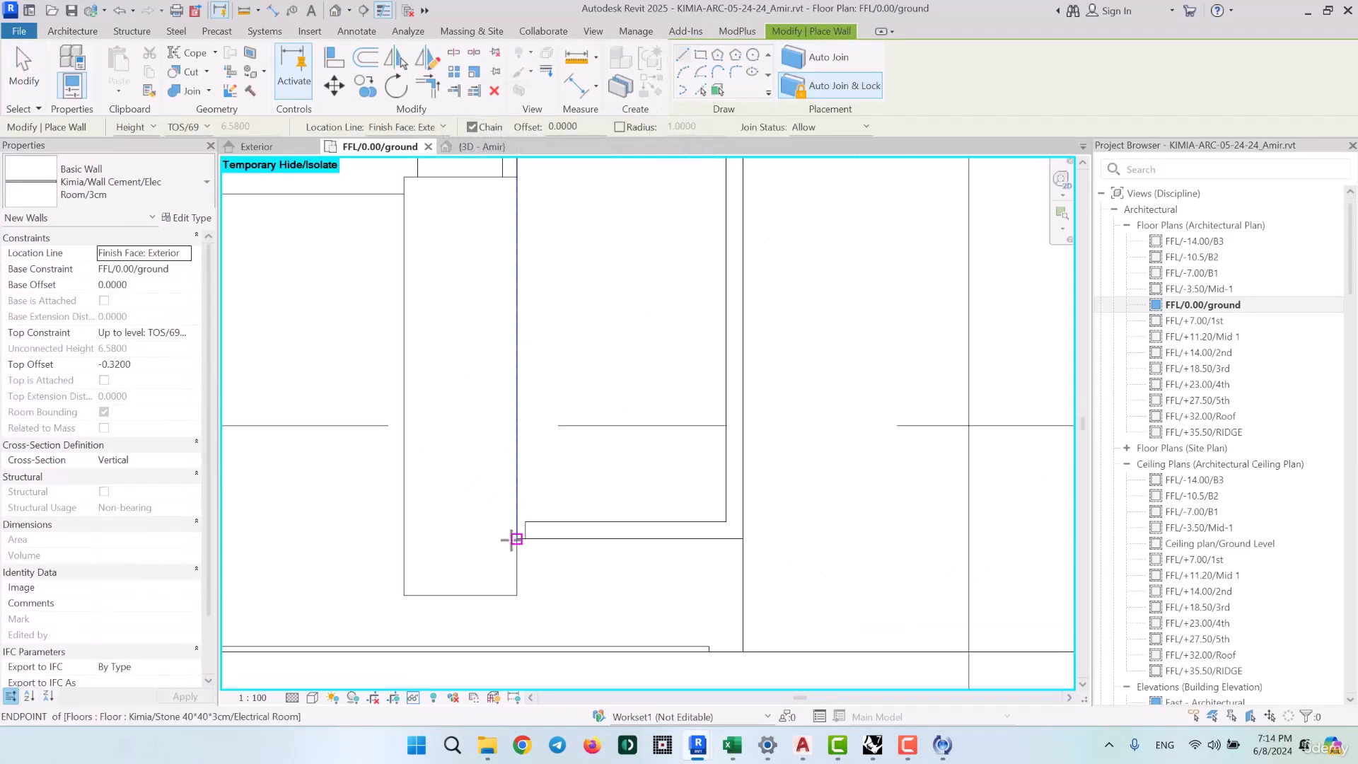
left_click(517, 536)
scroll(519, 291, "down", 2)
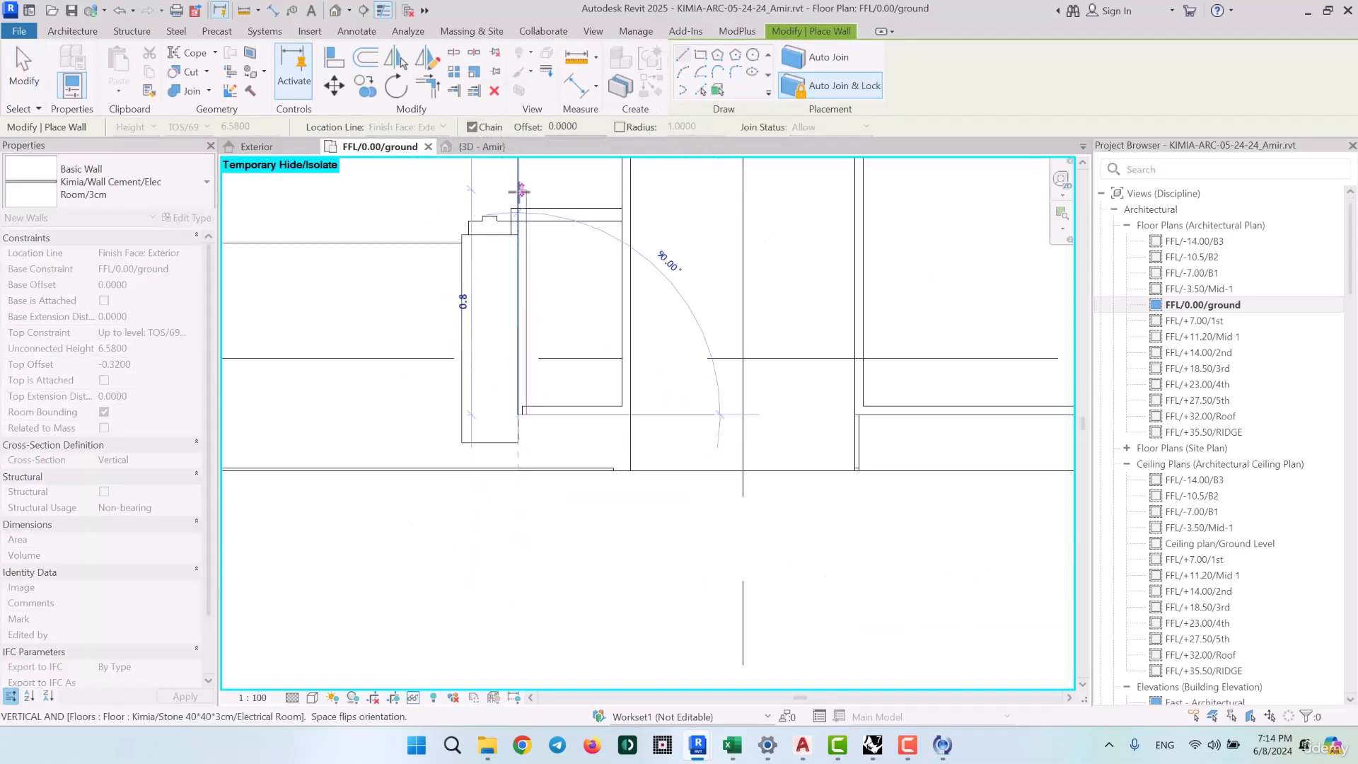
middle_click_drag(519, 192, 519, 578)
middle_click_drag(541, 263, 541, 574)
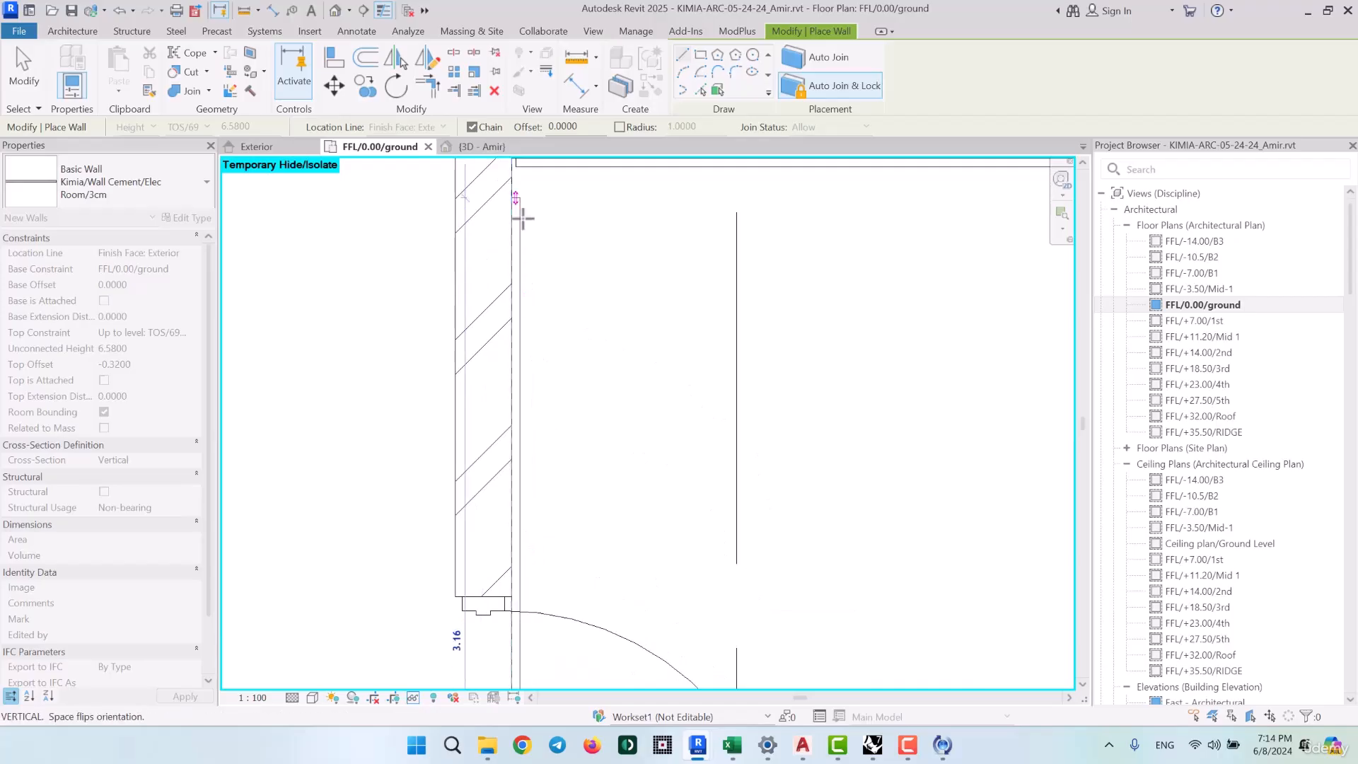
middle_click_drag(521, 218, 533, 393)
scroll(531, 388, "up", 2)
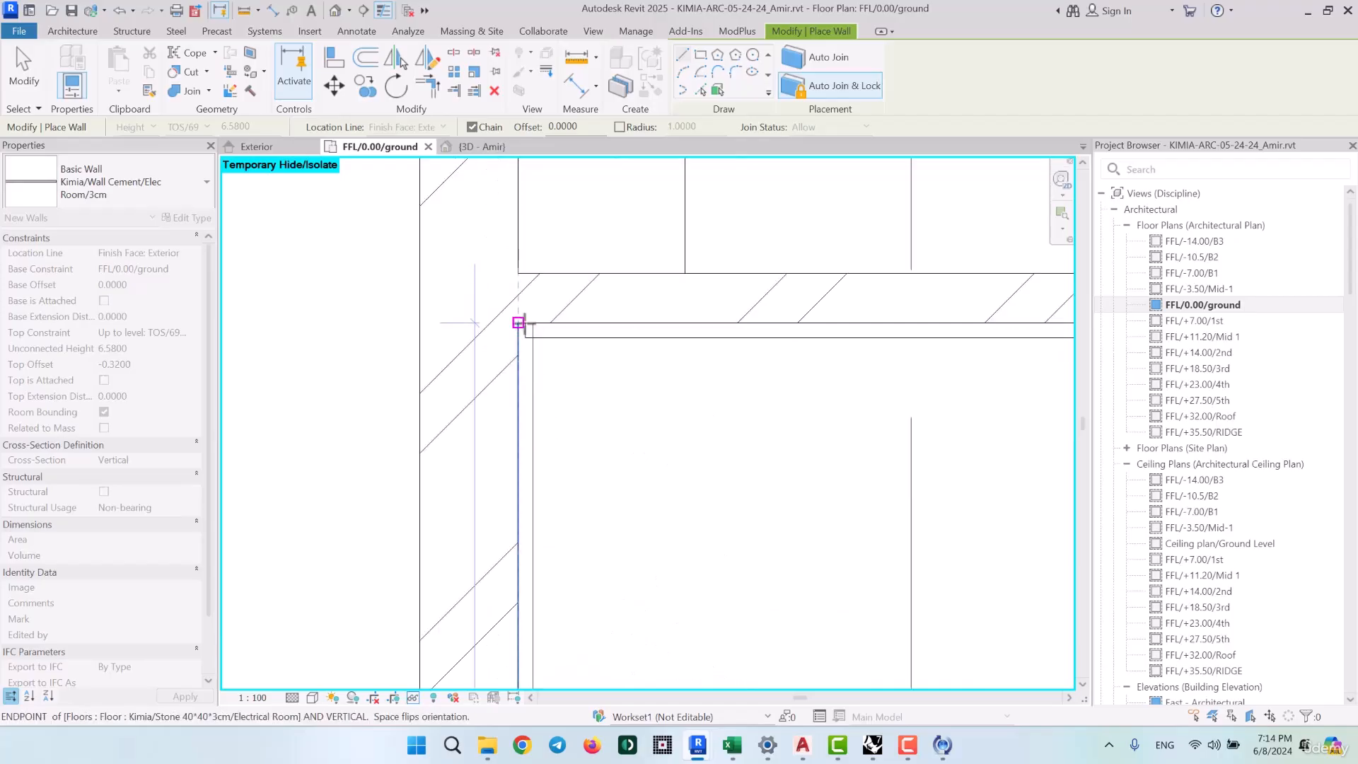
left_click(525, 324)
key("Escape")
key("Escape")
scroll(508, 279, "down", 2)
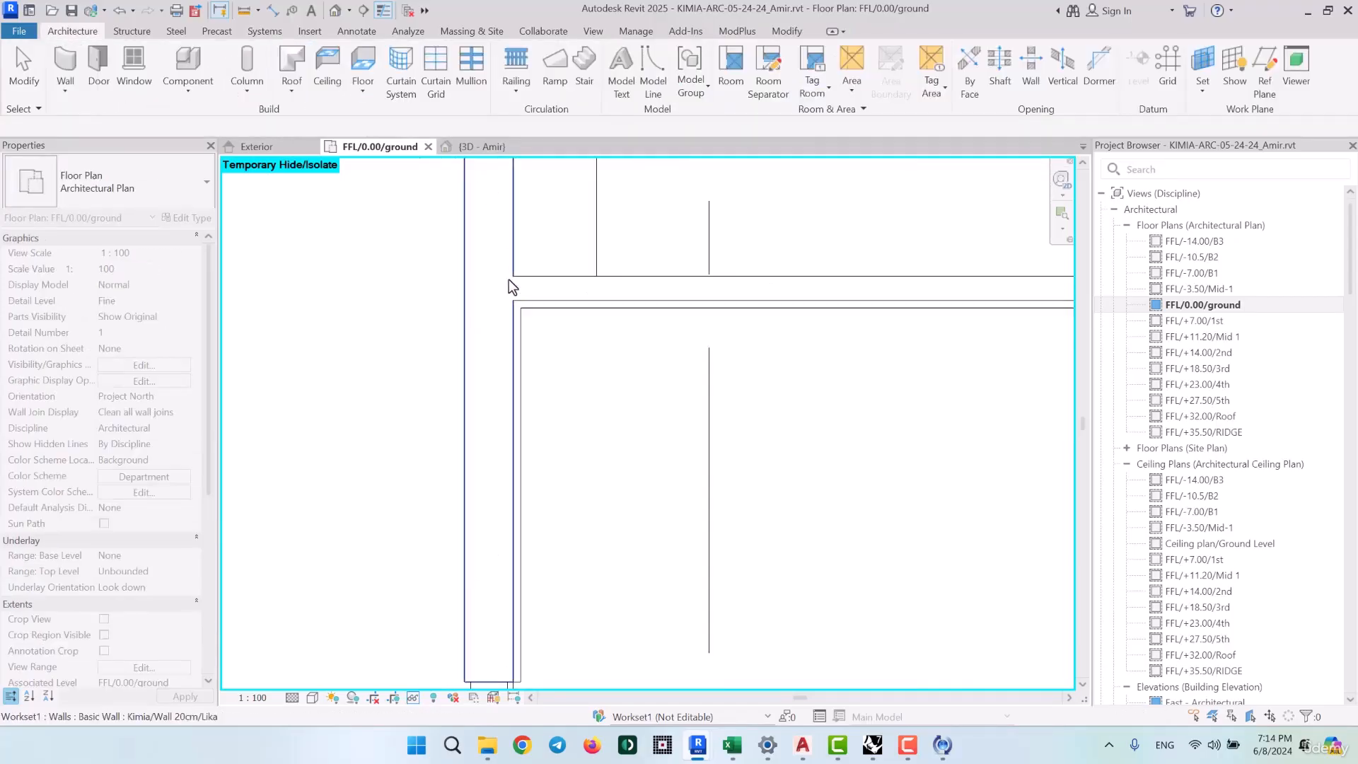
scroll(508, 278, "down", 5)
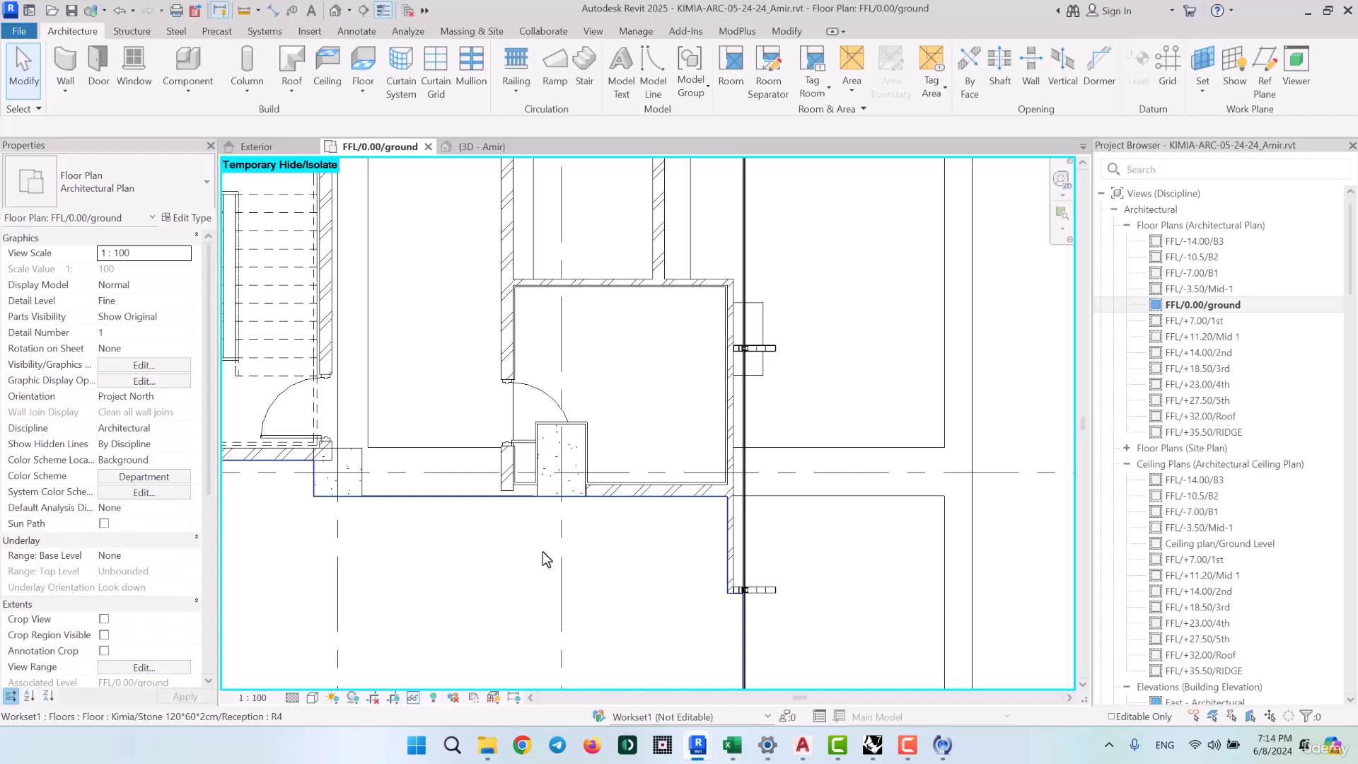
scroll(505, 394, "up", 3)
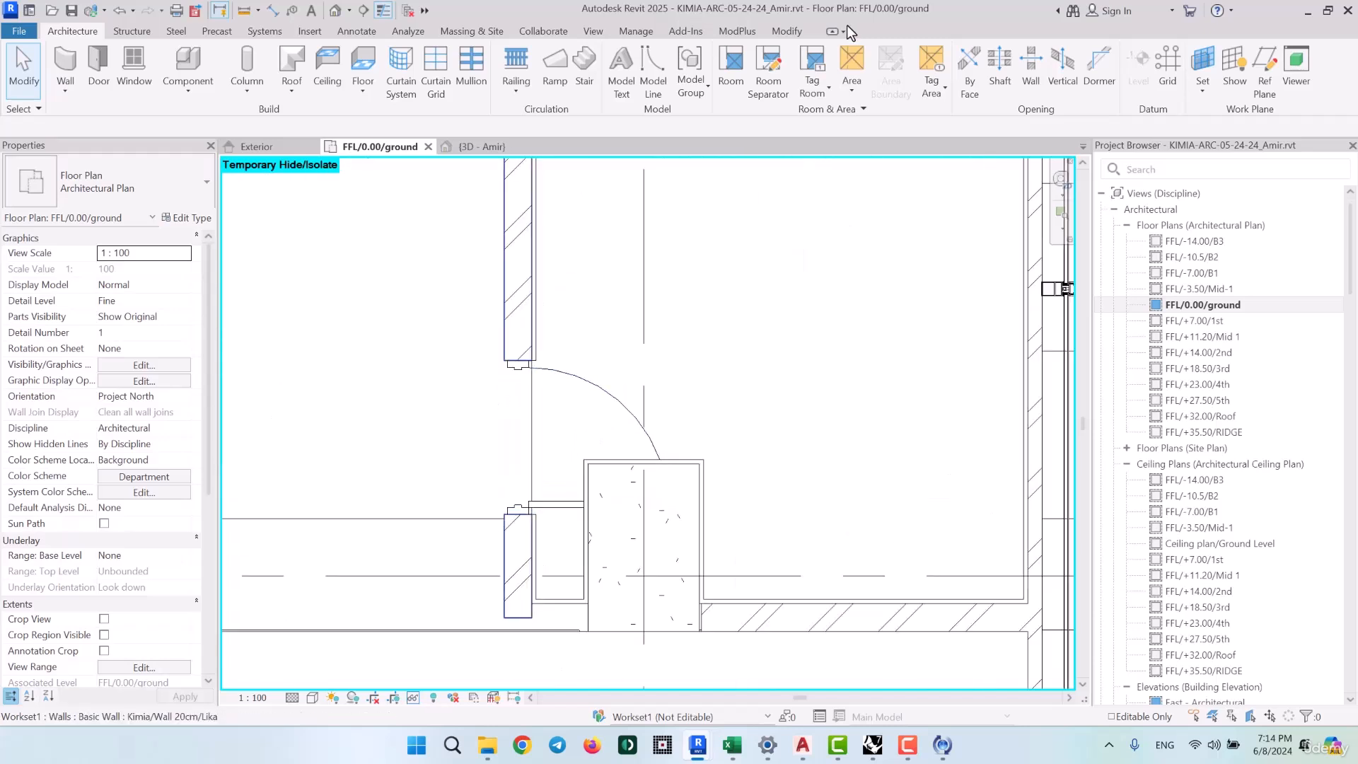
left_click(787, 31)
left_click(185, 91)
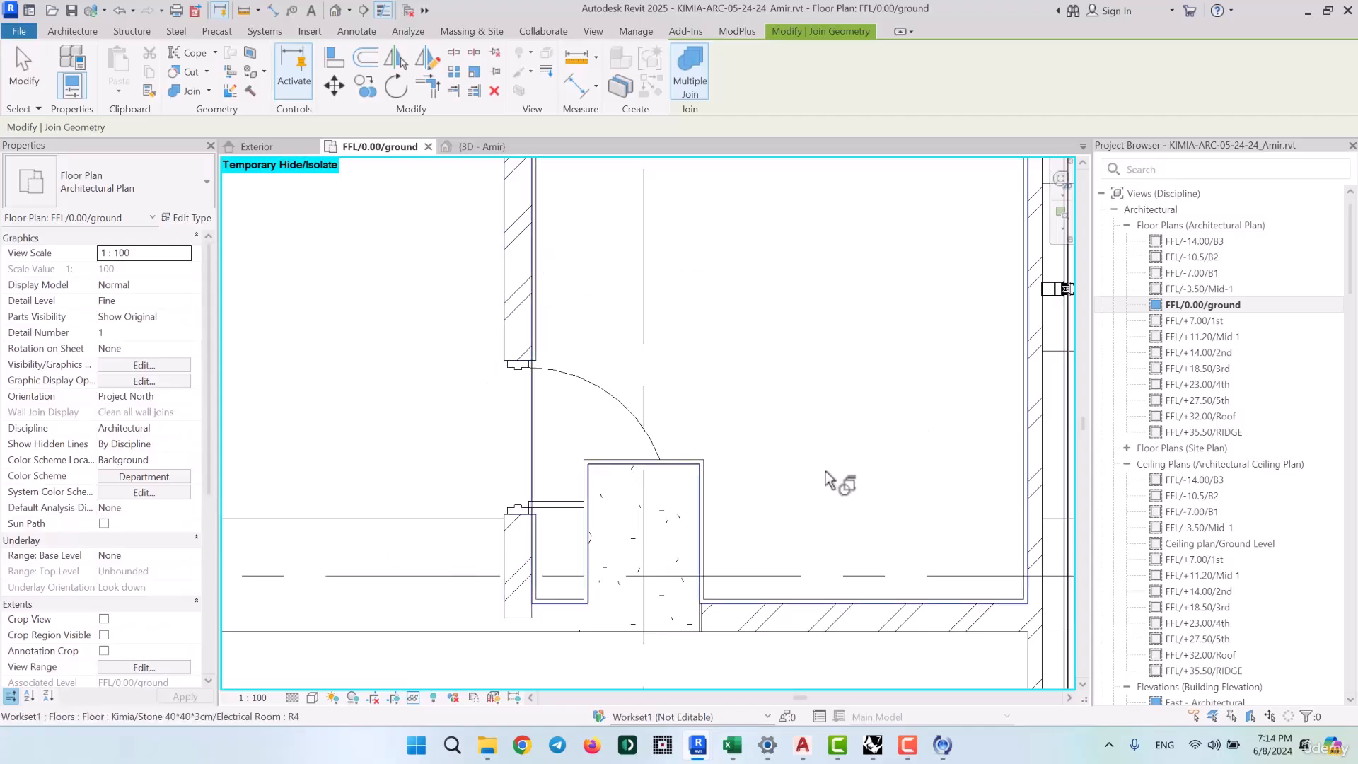
key("Escape")
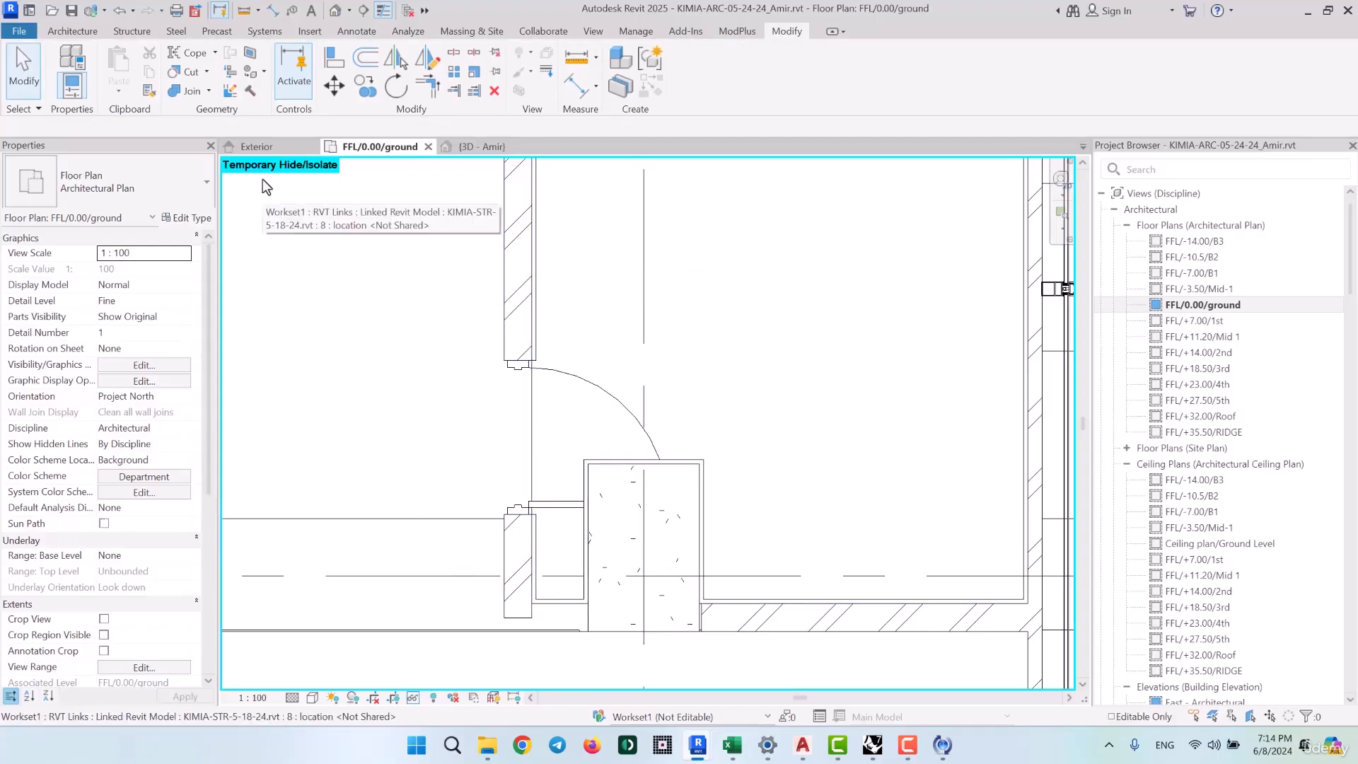
left_click(72, 31)
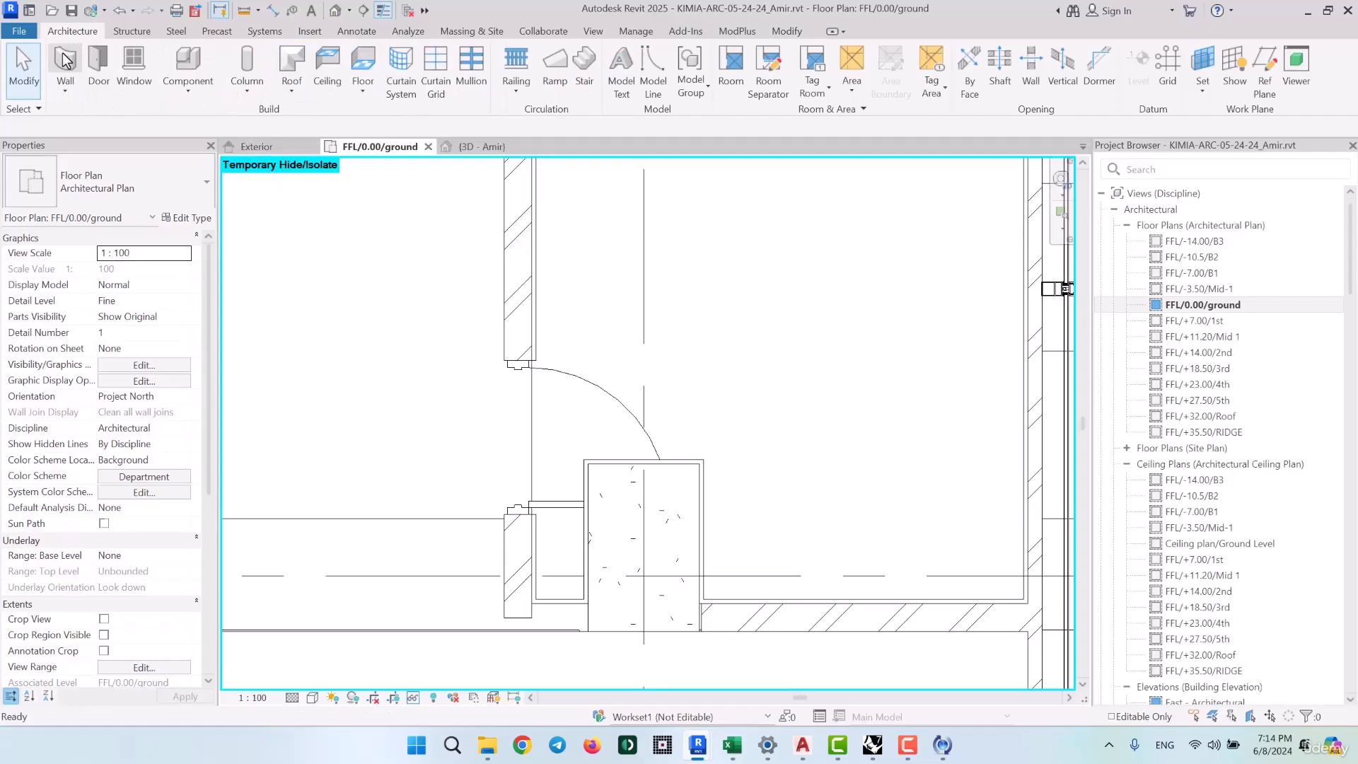
left_click(65, 61)
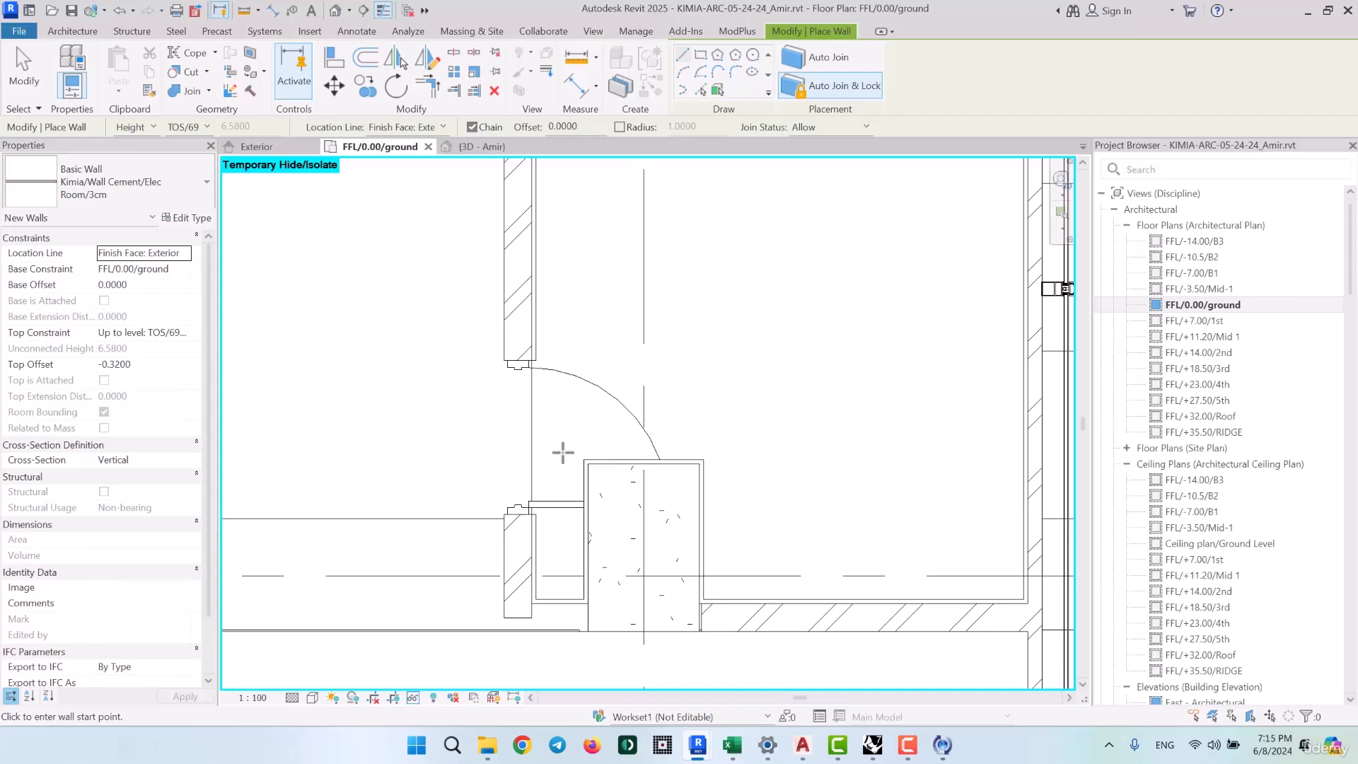
key("Escape")
key("Escape")
Select the whole connected chain of 3cm cement finish walls around the electrical room
scroll(600, 378, "down", 1)
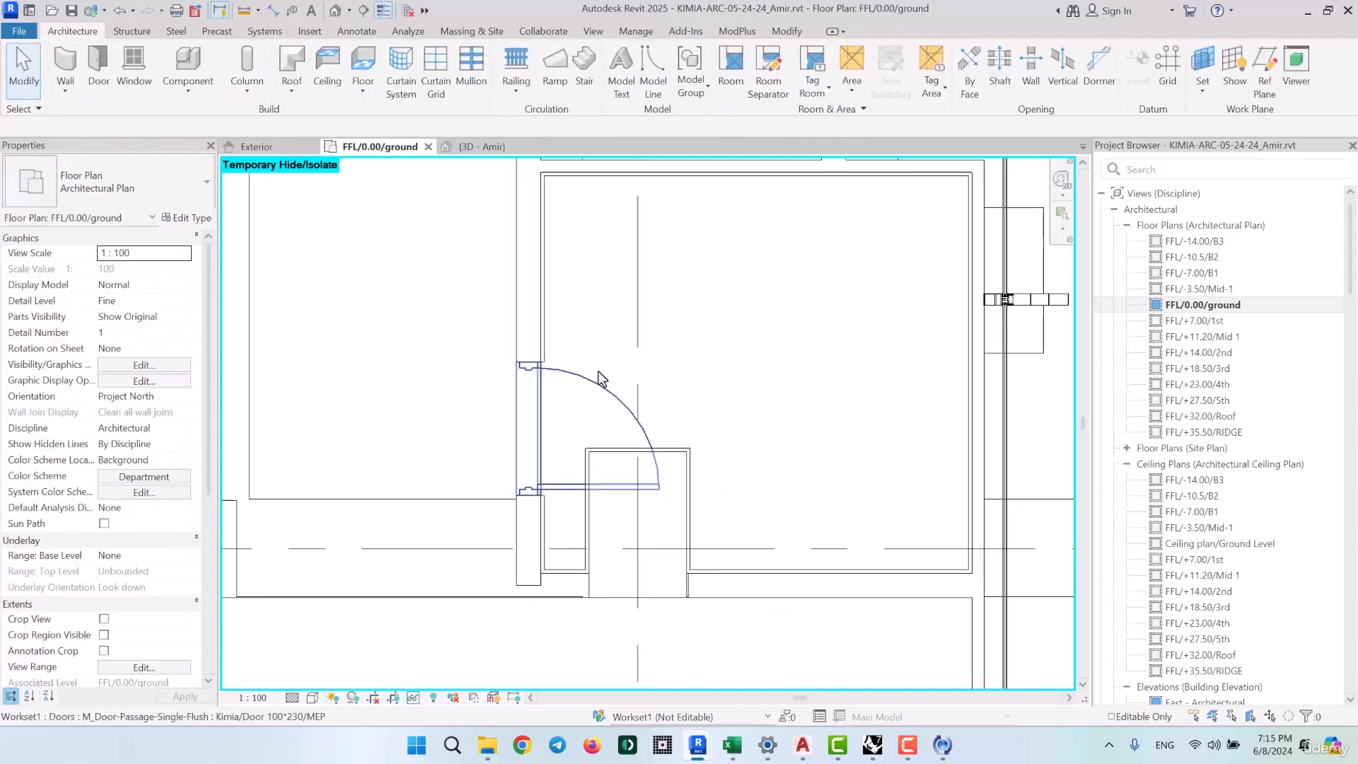
scroll(598, 372, "down", 3)
scroll(584, 247, "up", 6)
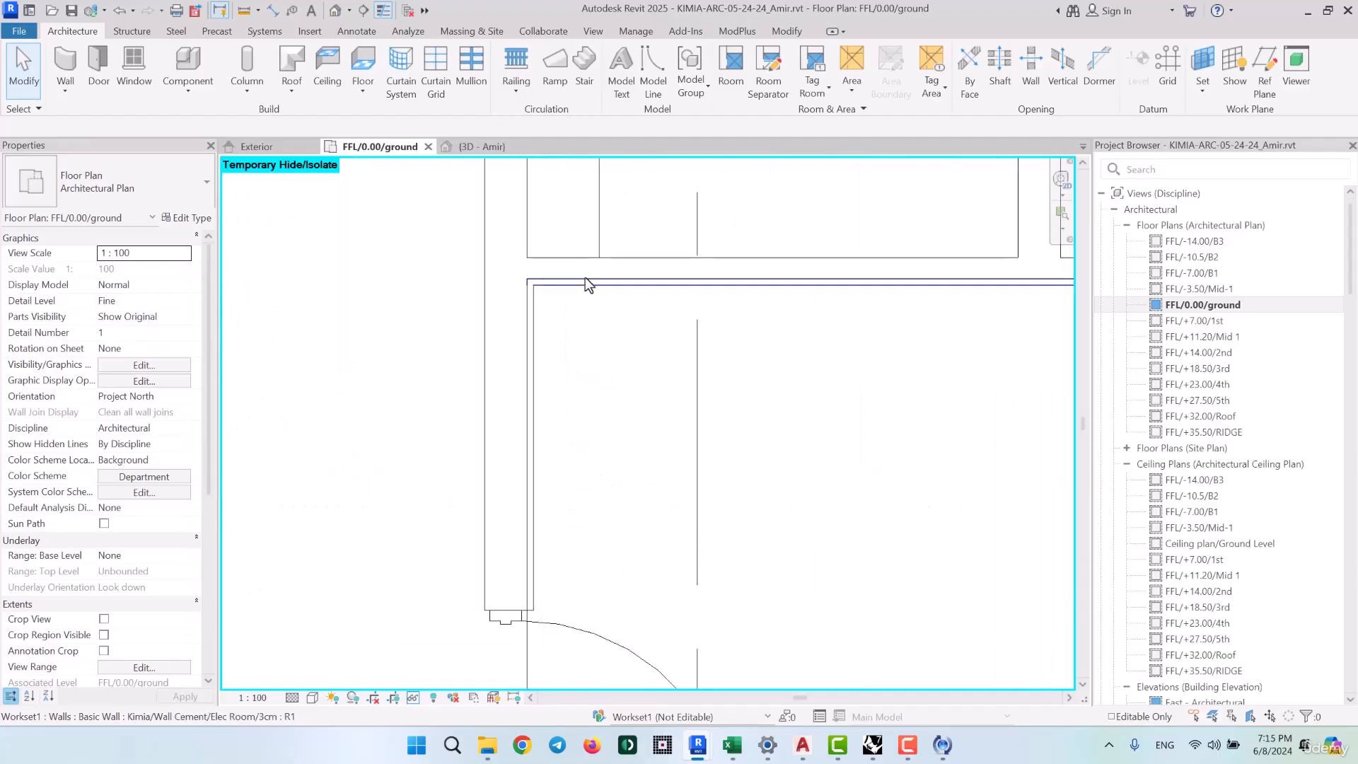
key("Tab")
left_click(590, 289)
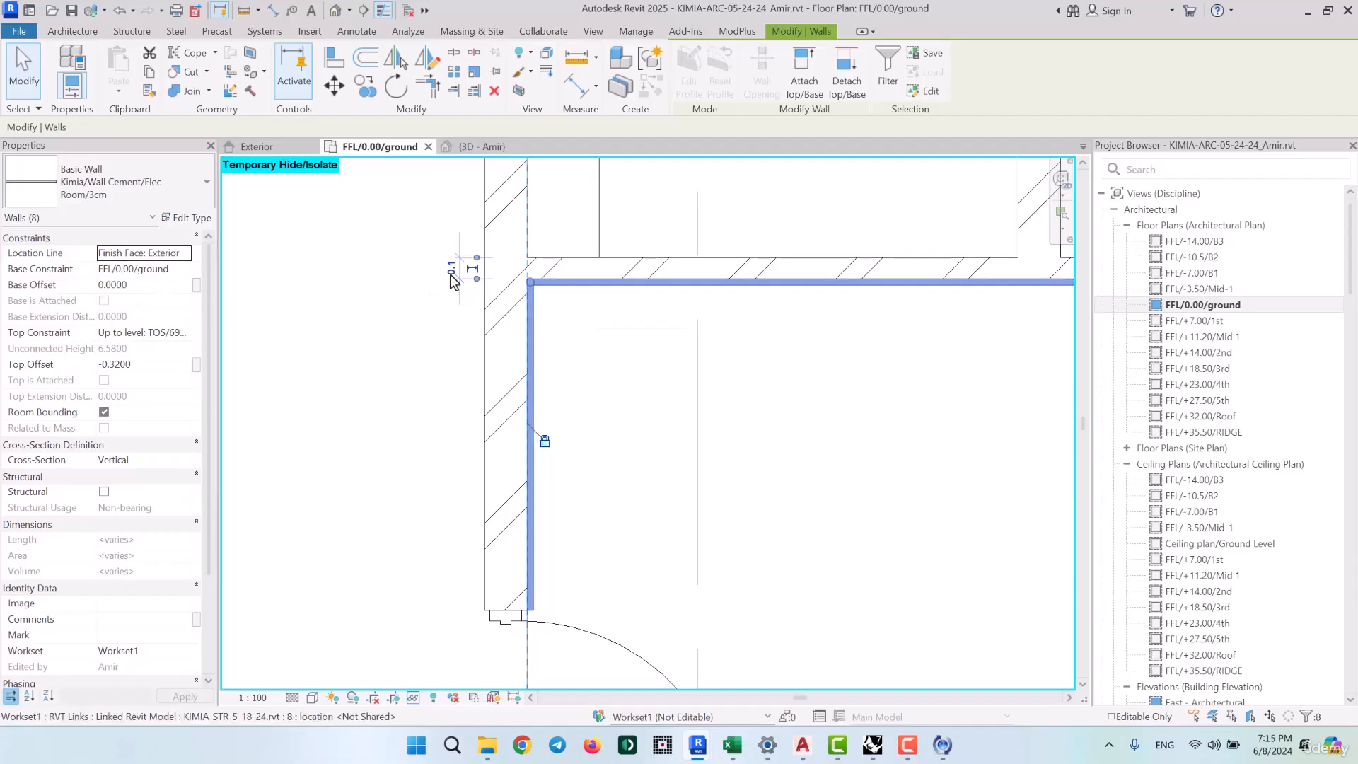
scroll(450, 274, "down", 2)
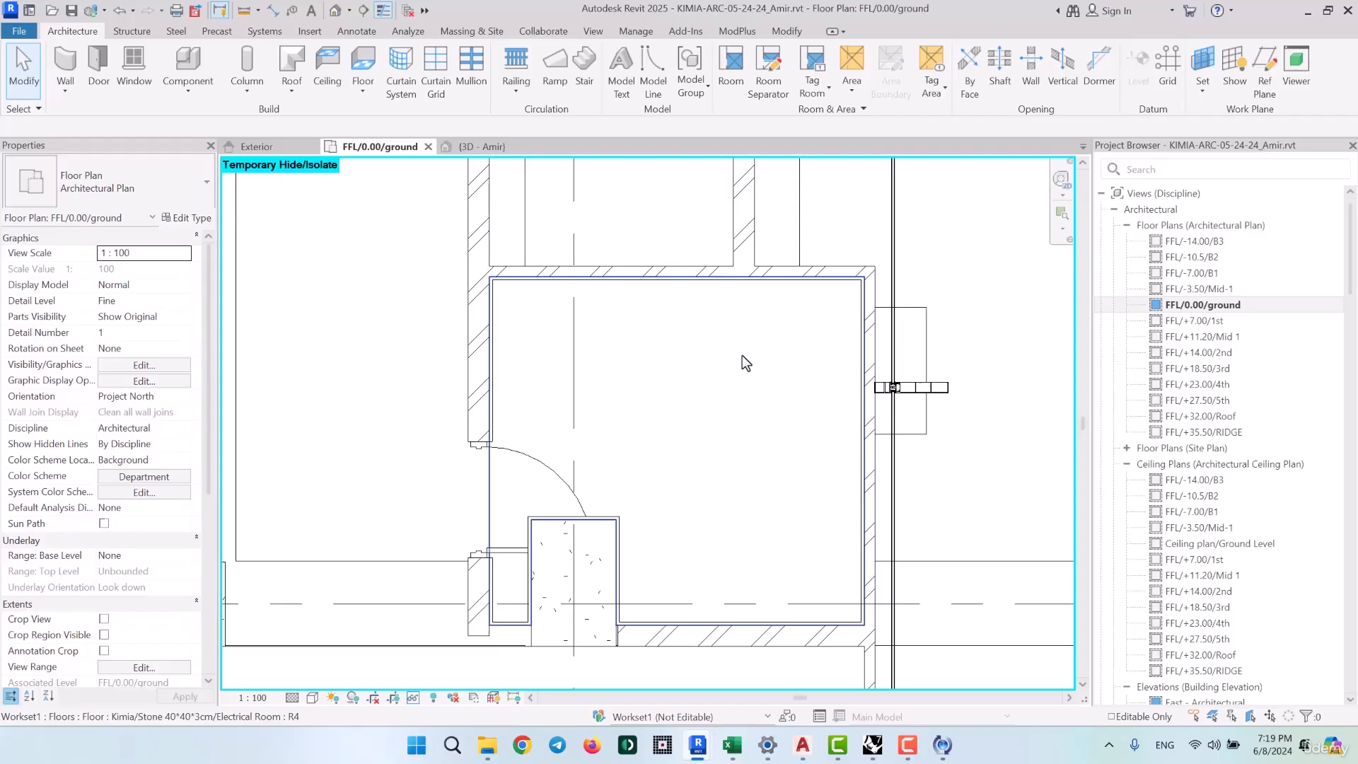
scroll(788, 395, "down", 6)
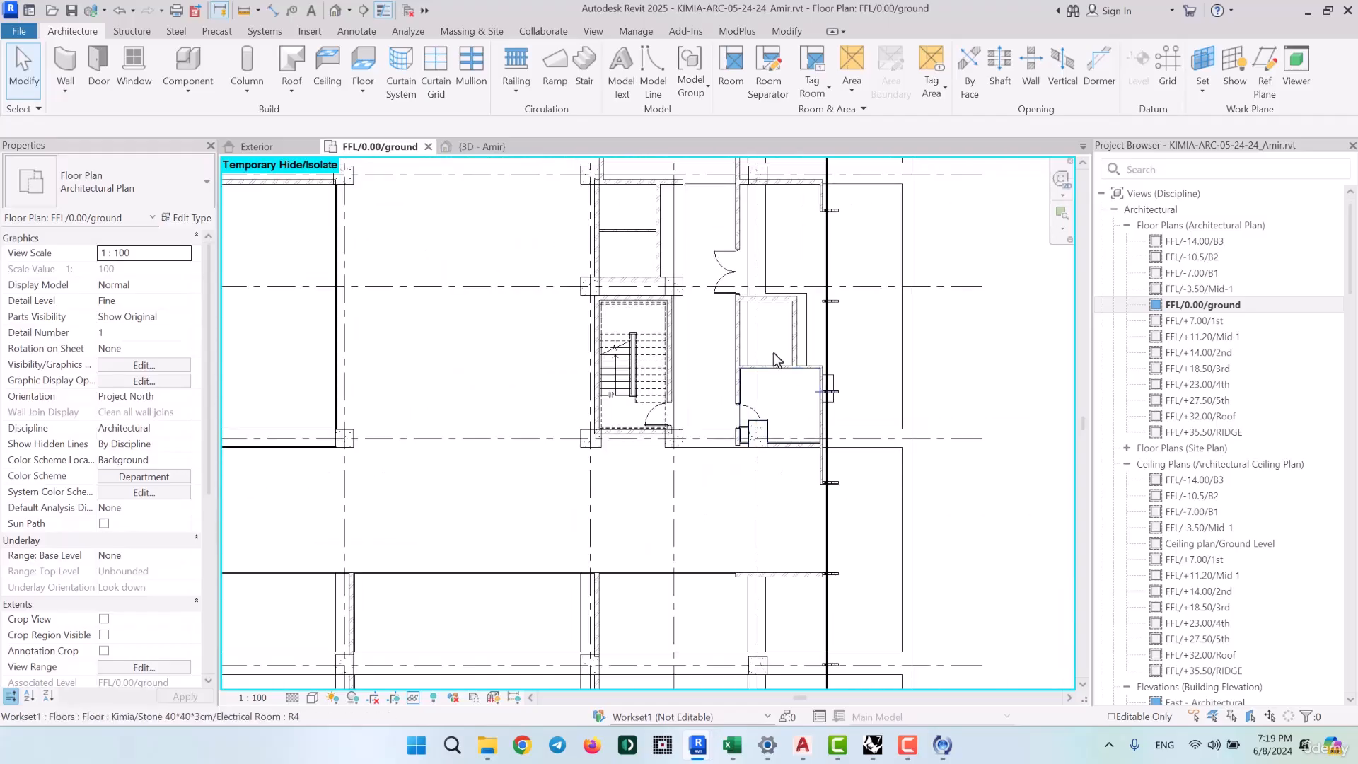
middle_click_drag(774, 359, 968, 608)
scroll(638, 334, "down", 3)
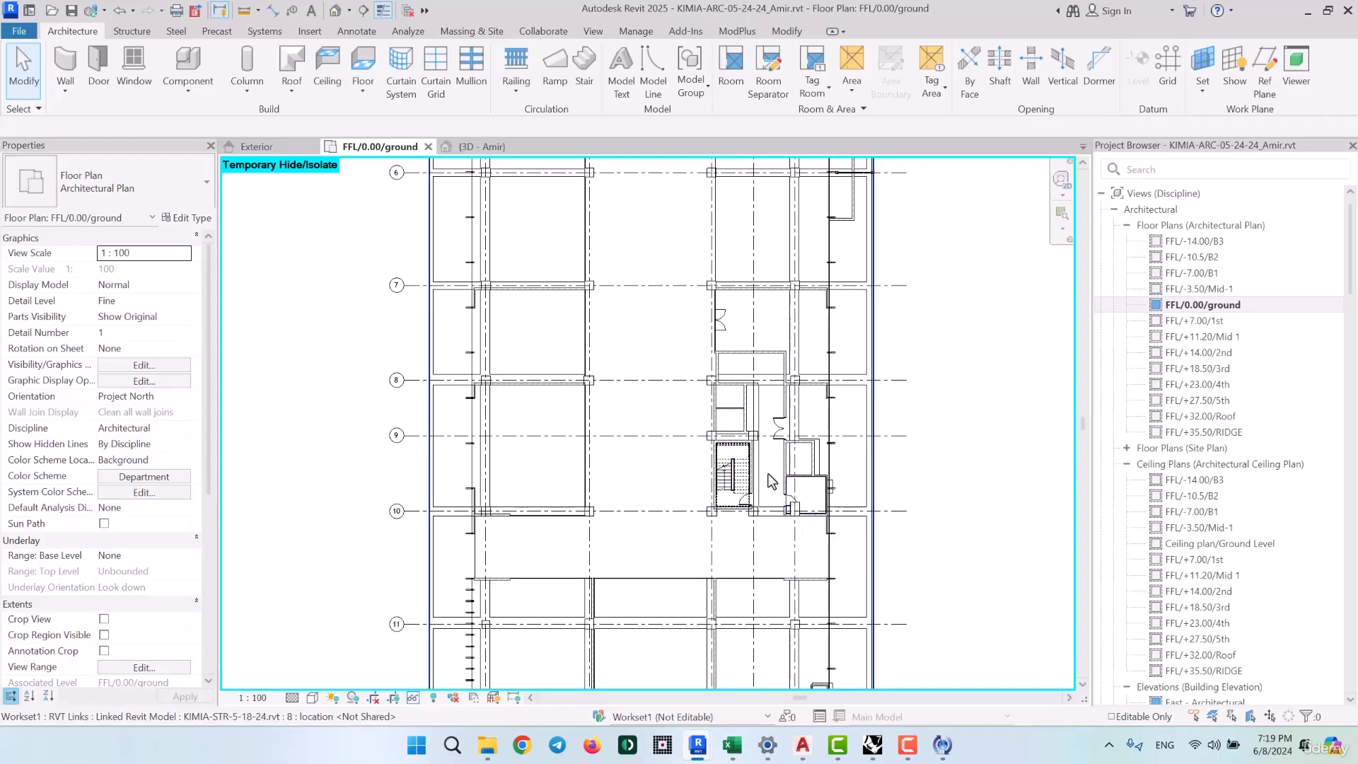
middle_click_drag(770, 240, 775, 443)
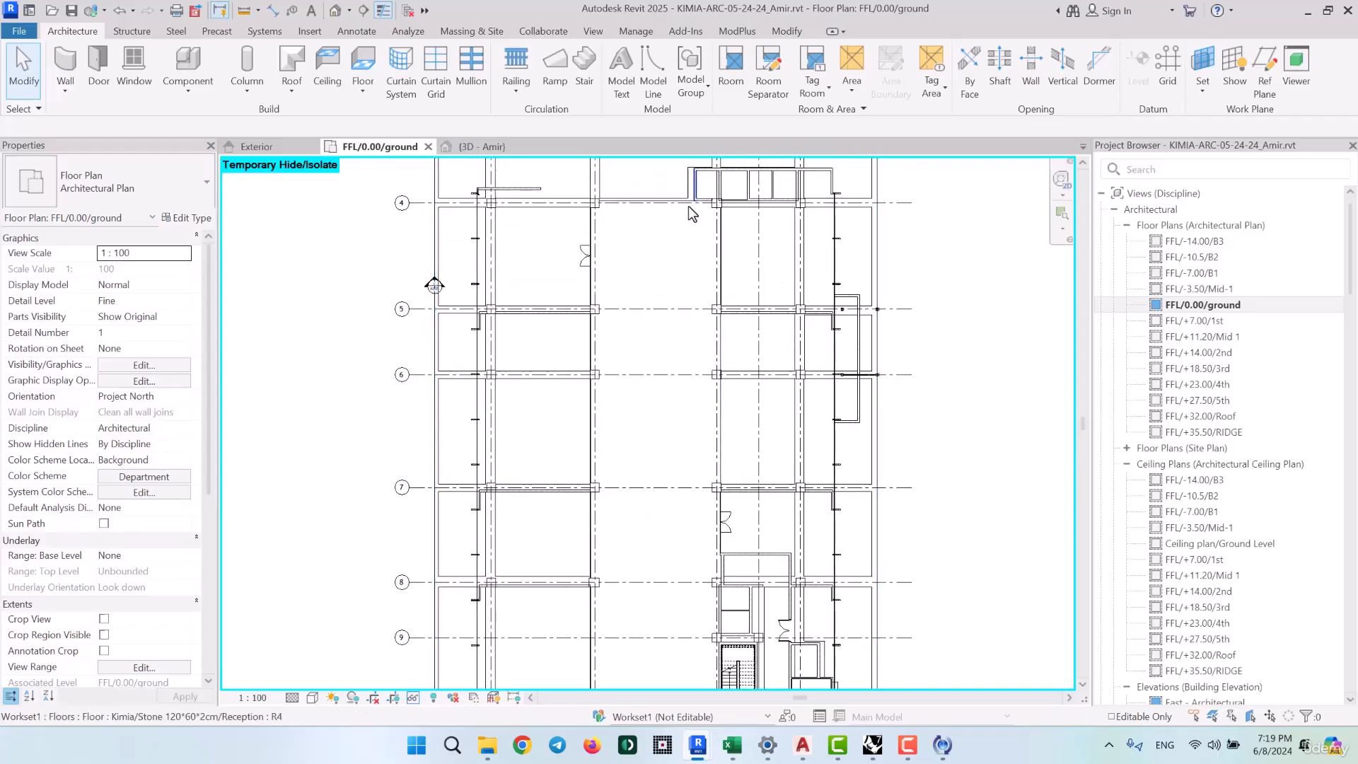
middle_click_drag(692, 215, 716, 422)
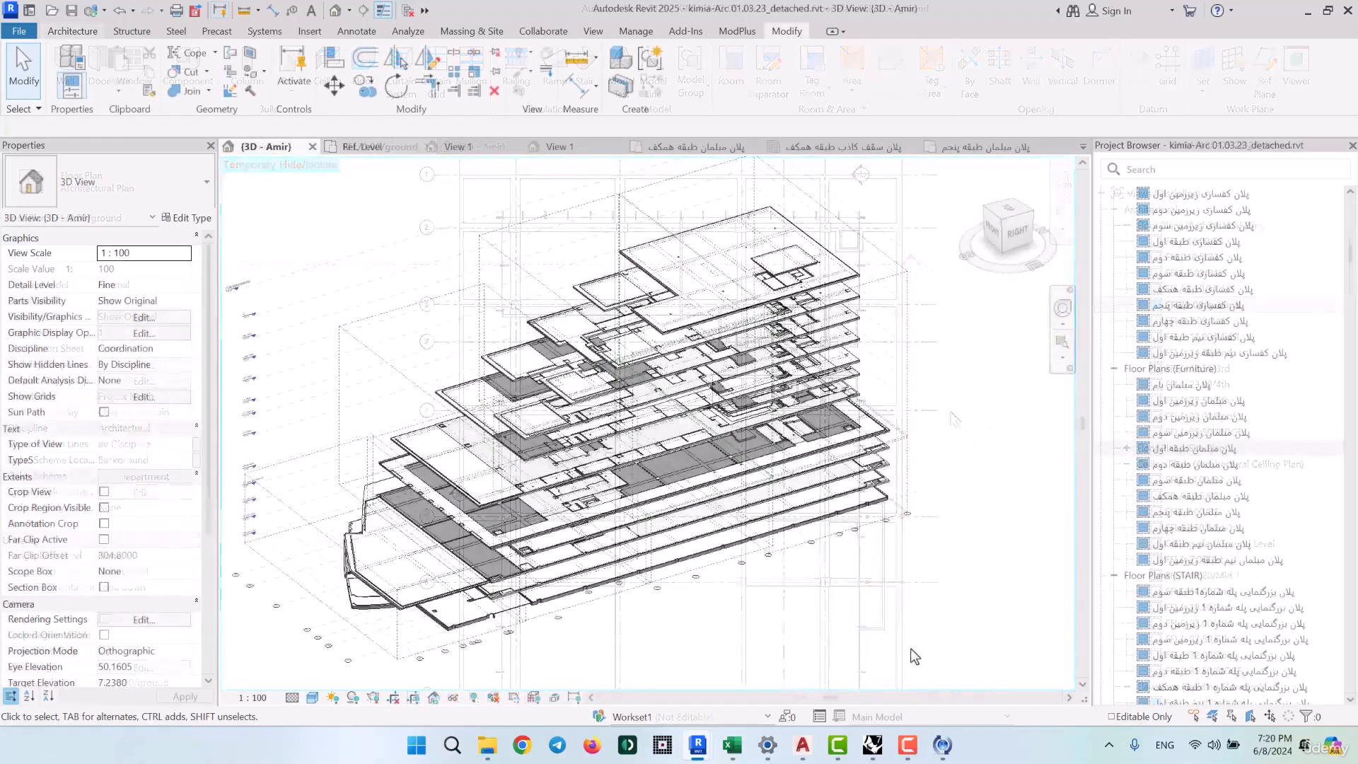
Inspect the floor finishes across the storeys in the detached model's 3D view, selecting two of the 60*120 office porcelain tile floors
middle_click_drag(520, 626, 413, 566, "shift")
scroll(728, 343, "up", 3)
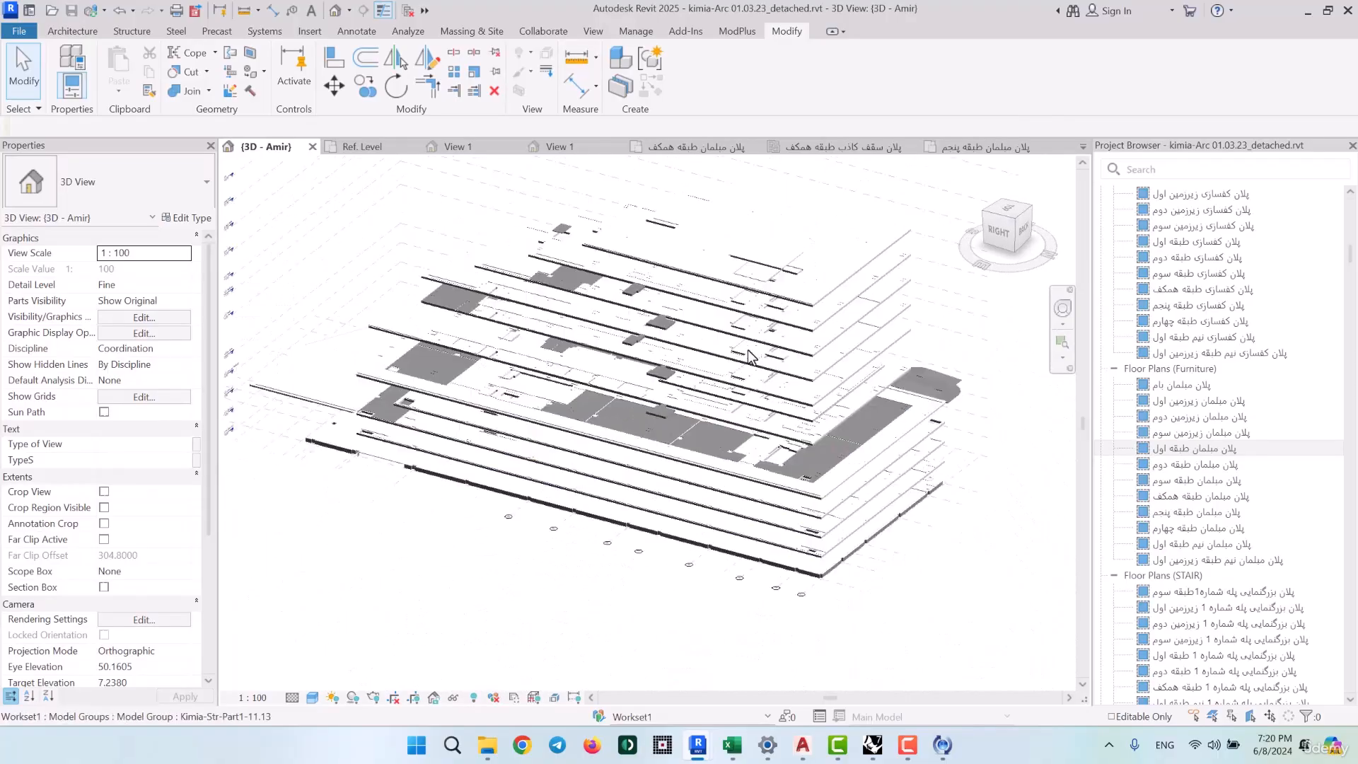
scroll(800, 378, "up", 5)
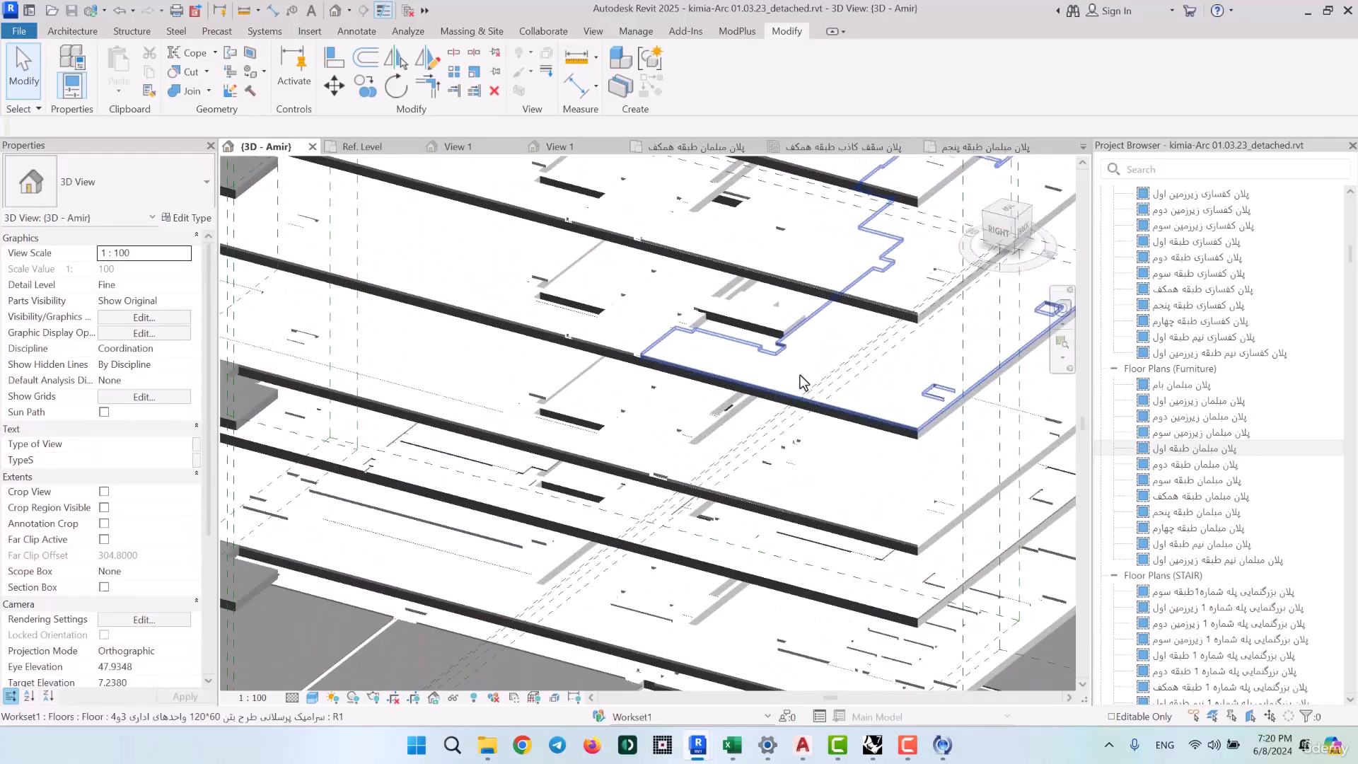
left_click(784, 371)
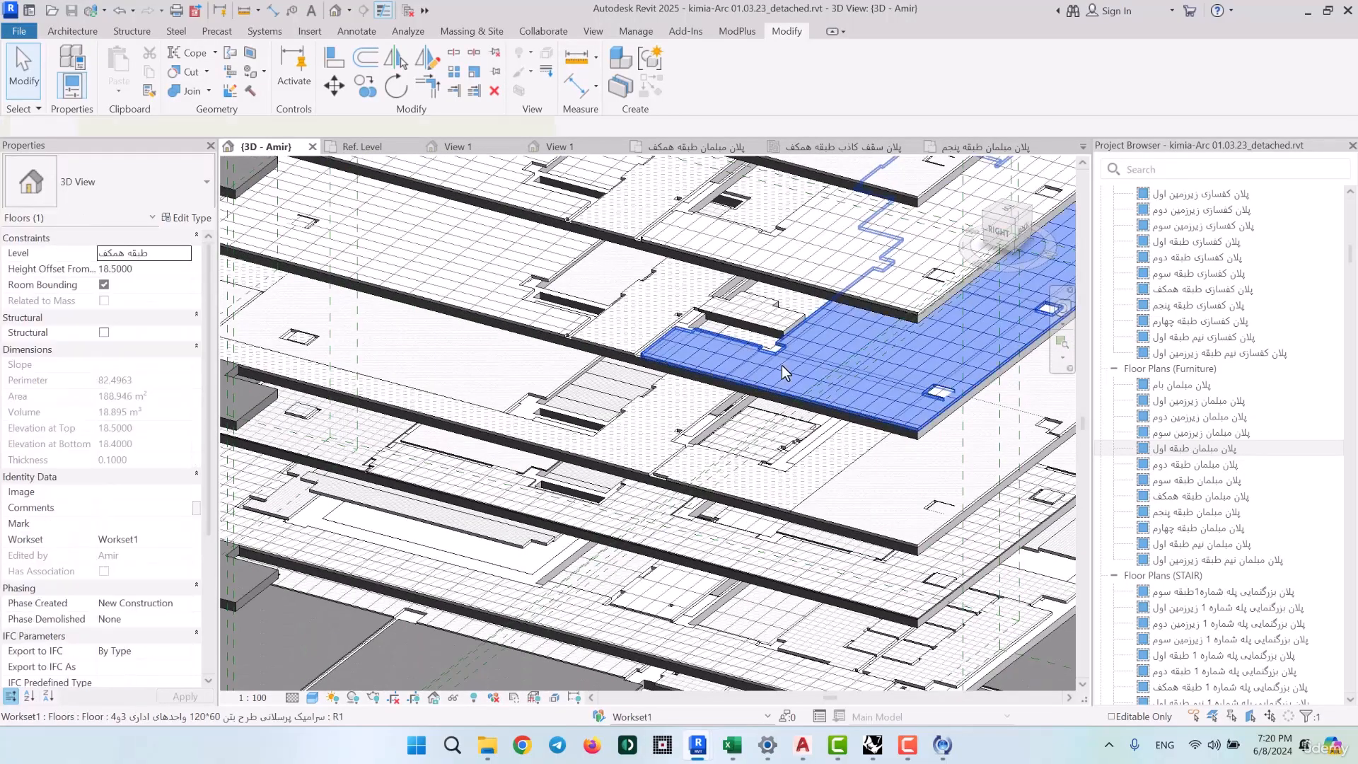
left_click(466, 264)
key("Escape")
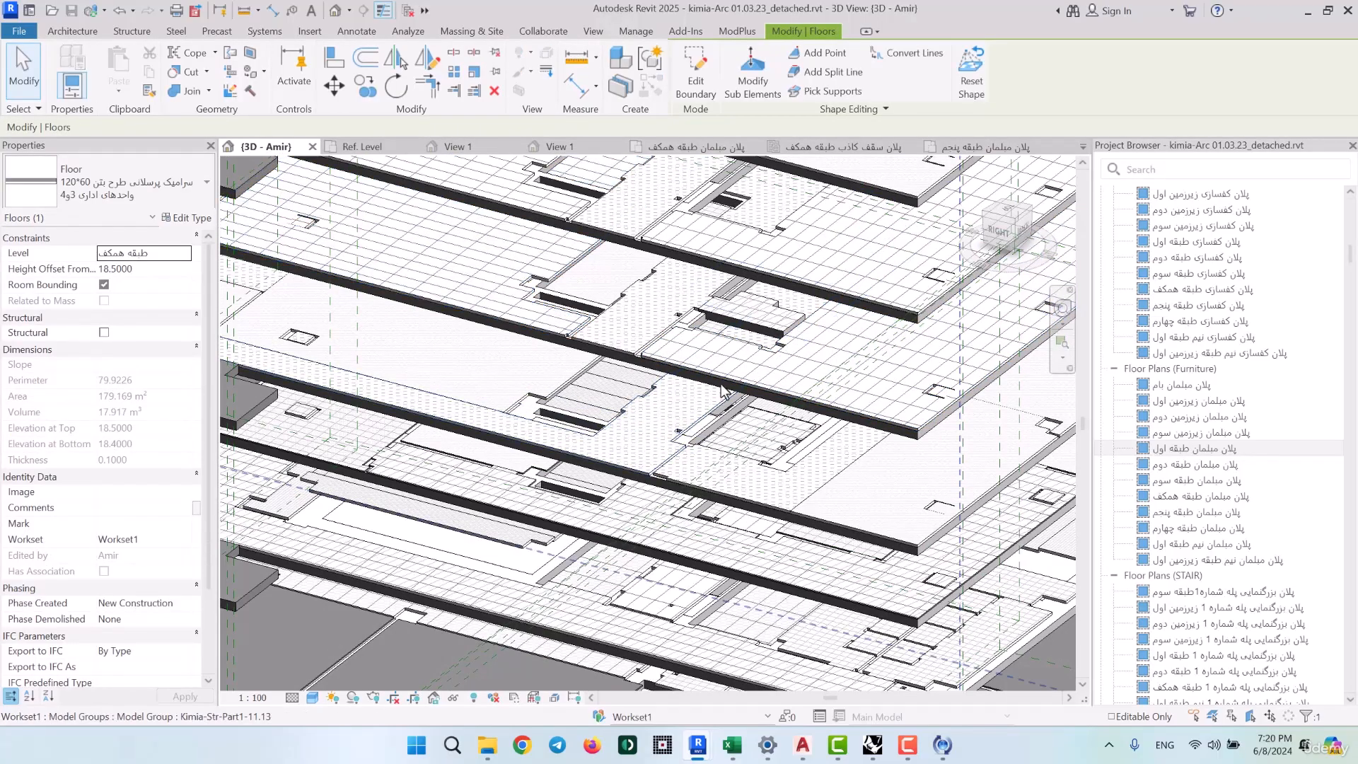
scroll(720, 385, "down", 3)
scroll(722, 388, "down", 5)
mouse_move(722, 388)
middle_mouse_down("shift")
mouse_move(460, 570)
mouse_move(522, 584)
mouse_move(612, 568)
mouse_move(566, 600)
mouse_move(566, 559)
middle_mouse_up("shift")
Inspect the interior wall finishes in the 3D view, selecting an upper-storey office finish wall and the ground-floor 30 mm knauf wall
scroll(676, 455, "up", 5)
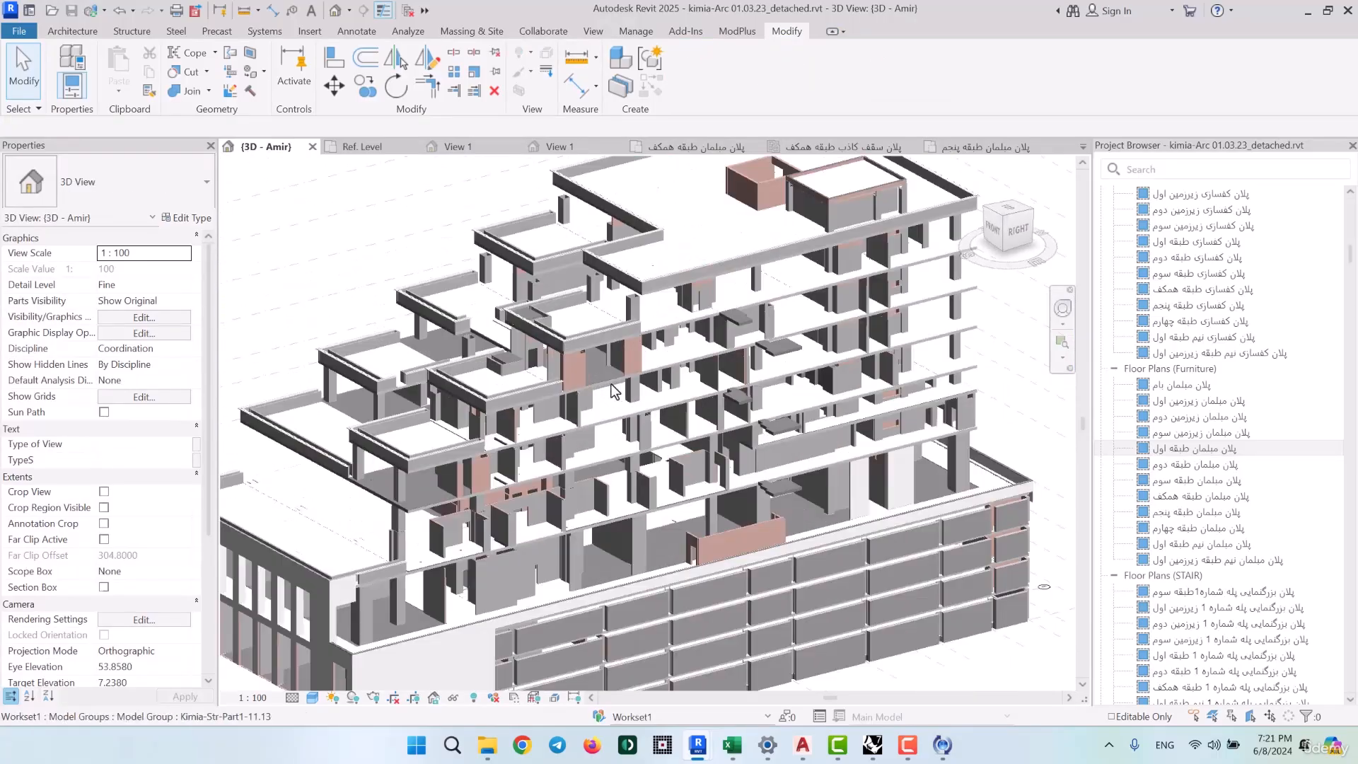
scroll(665, 453, "up", 8)
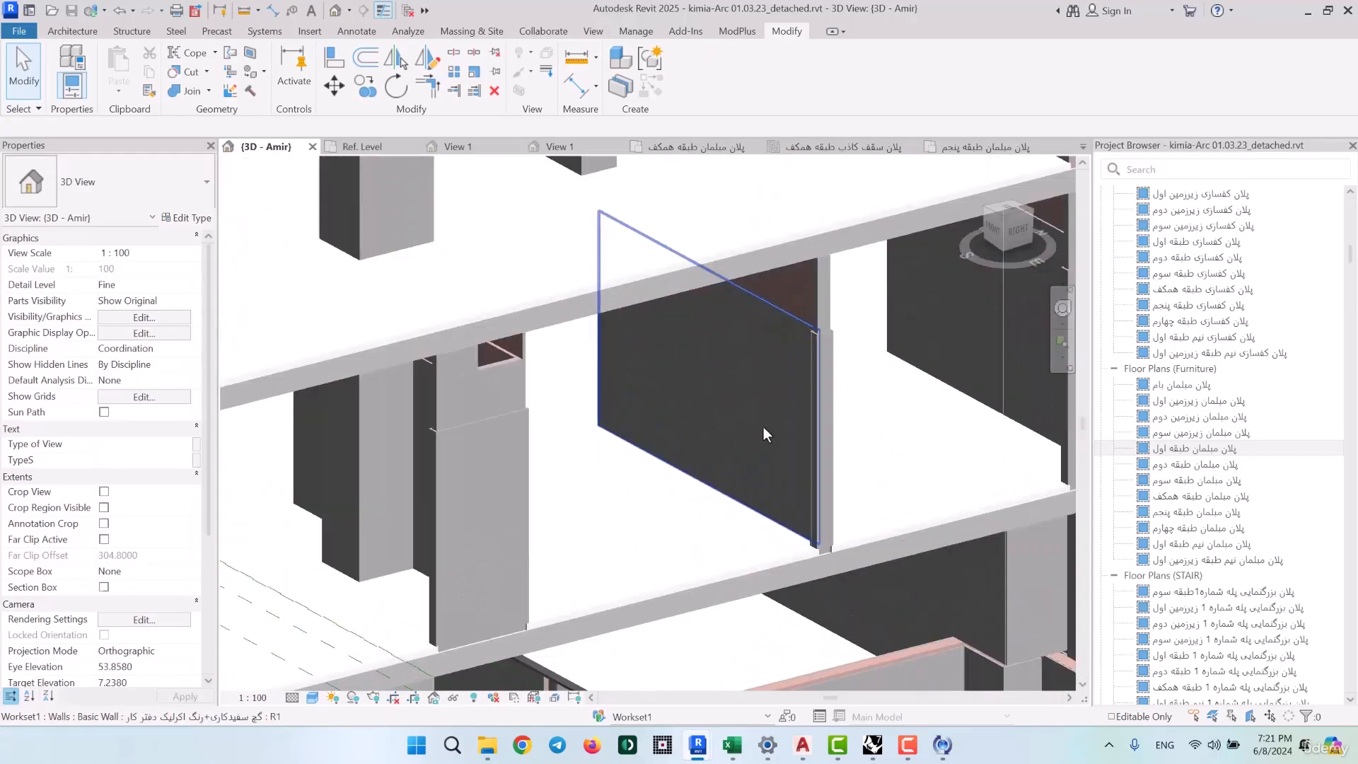
left_click(779, 396)
middle_click_drag(801, 439, 501, 500)
scroll(501, 499, "down", 6)
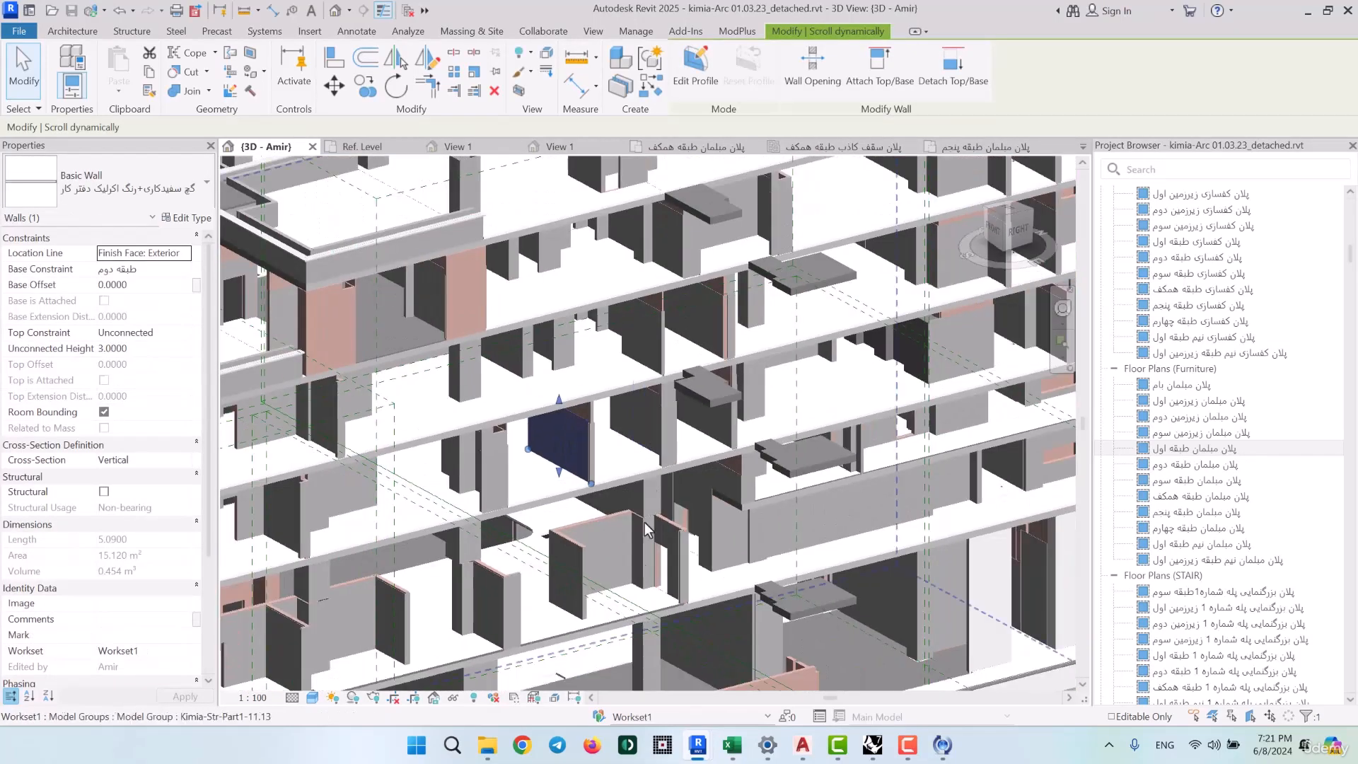
mouse_move(644, 522)
middle_mouse_down()
mouse_move(696, 354)
mouse_move(706, 263)
middle_mouse_up()
middle_click_drag(629, 549, 825, 438)
scroll(688, 384, "up", 4)
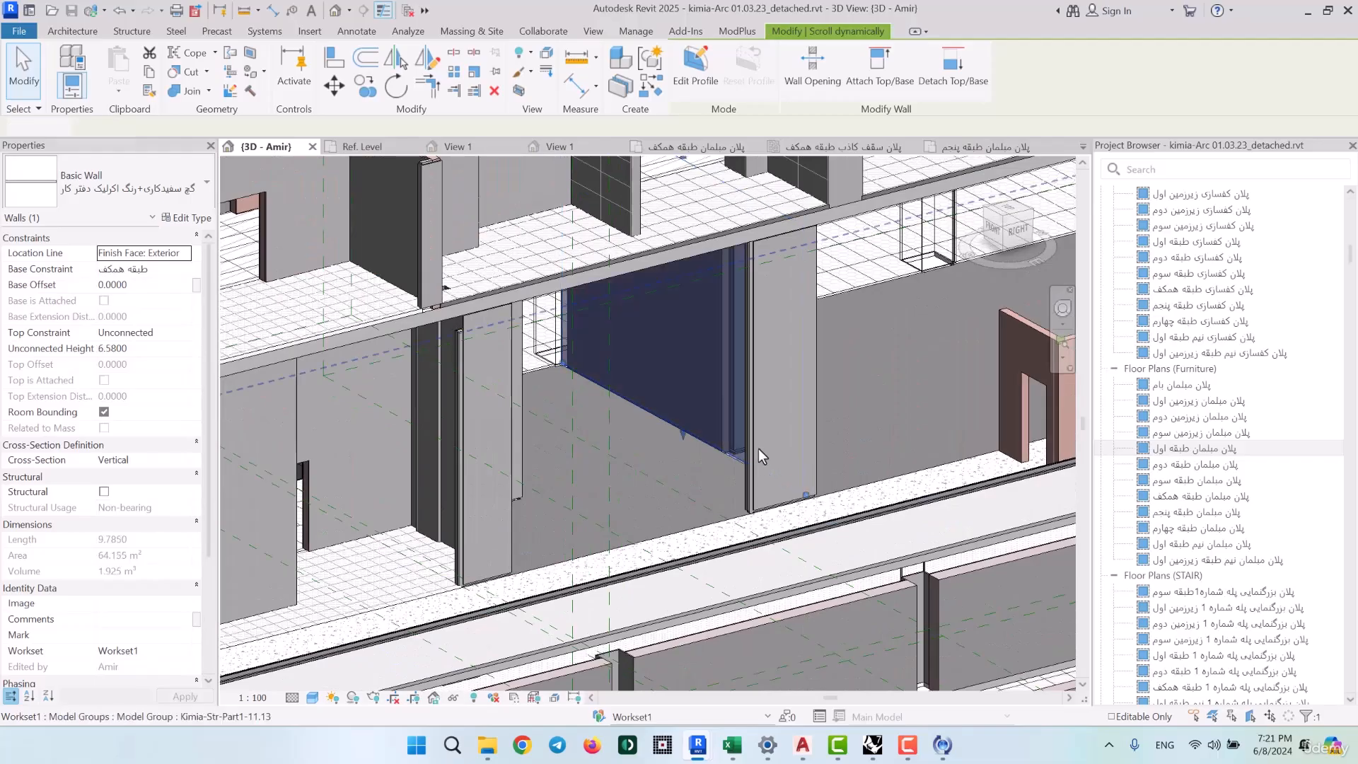
left_click(682, 438)
scroll(724, 439, "down", 8)
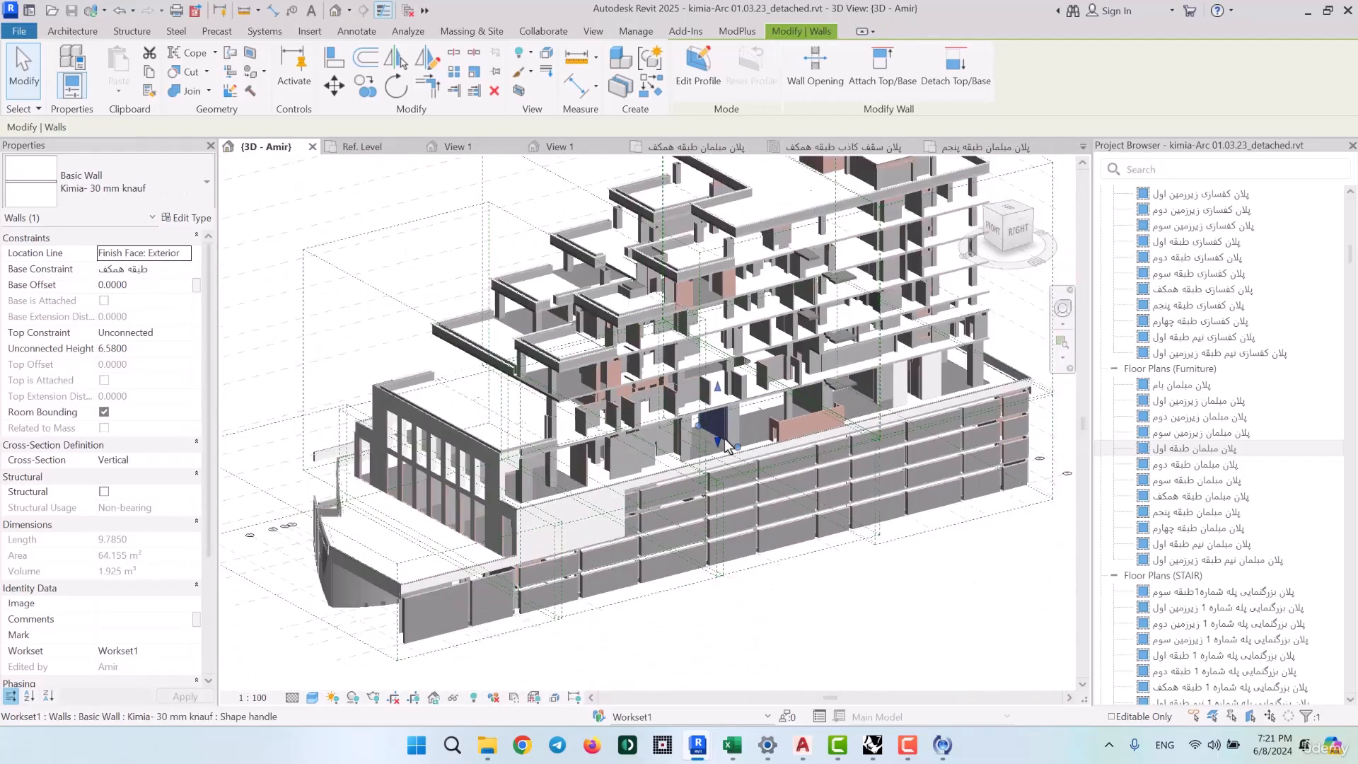
left_click(815, 647)
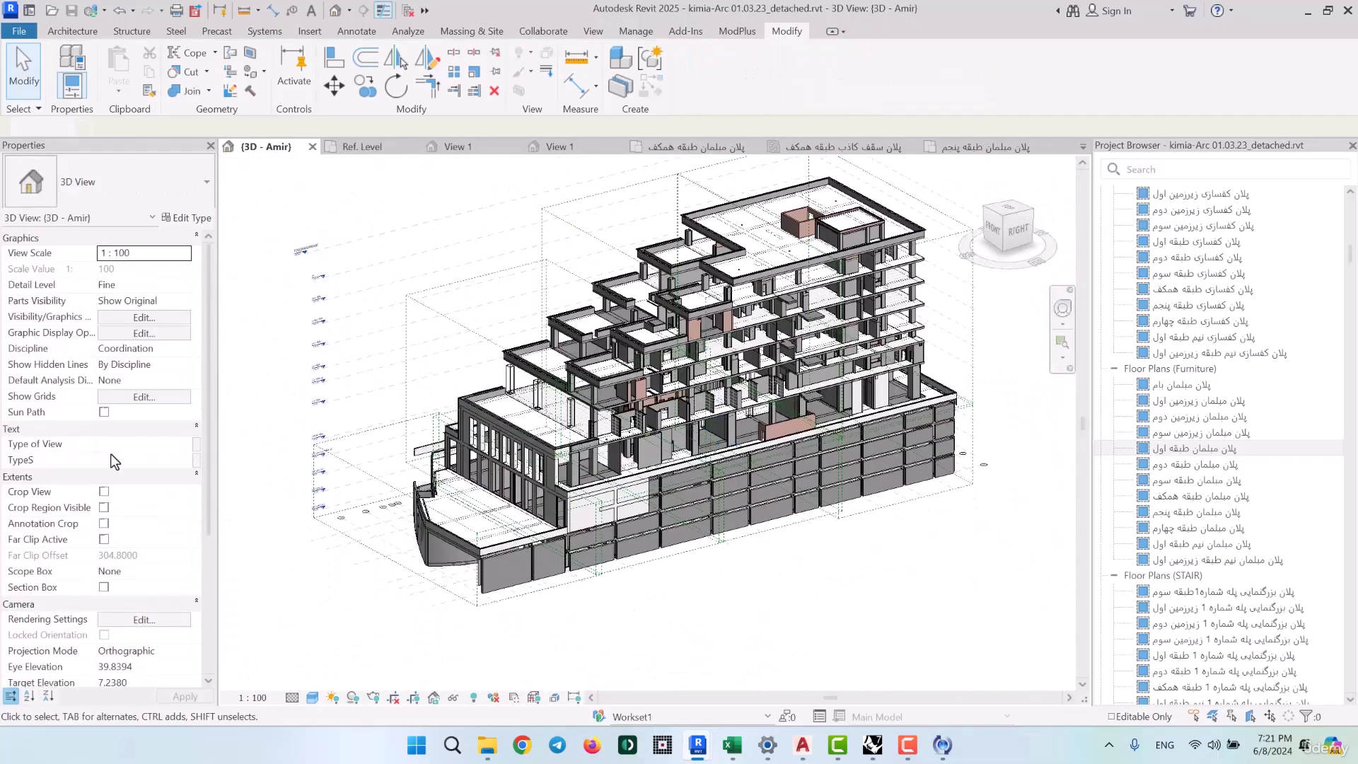
Turn on the 3D view's section box and lower its top face to cut away the building's upper storeys
left_click(103, 587)
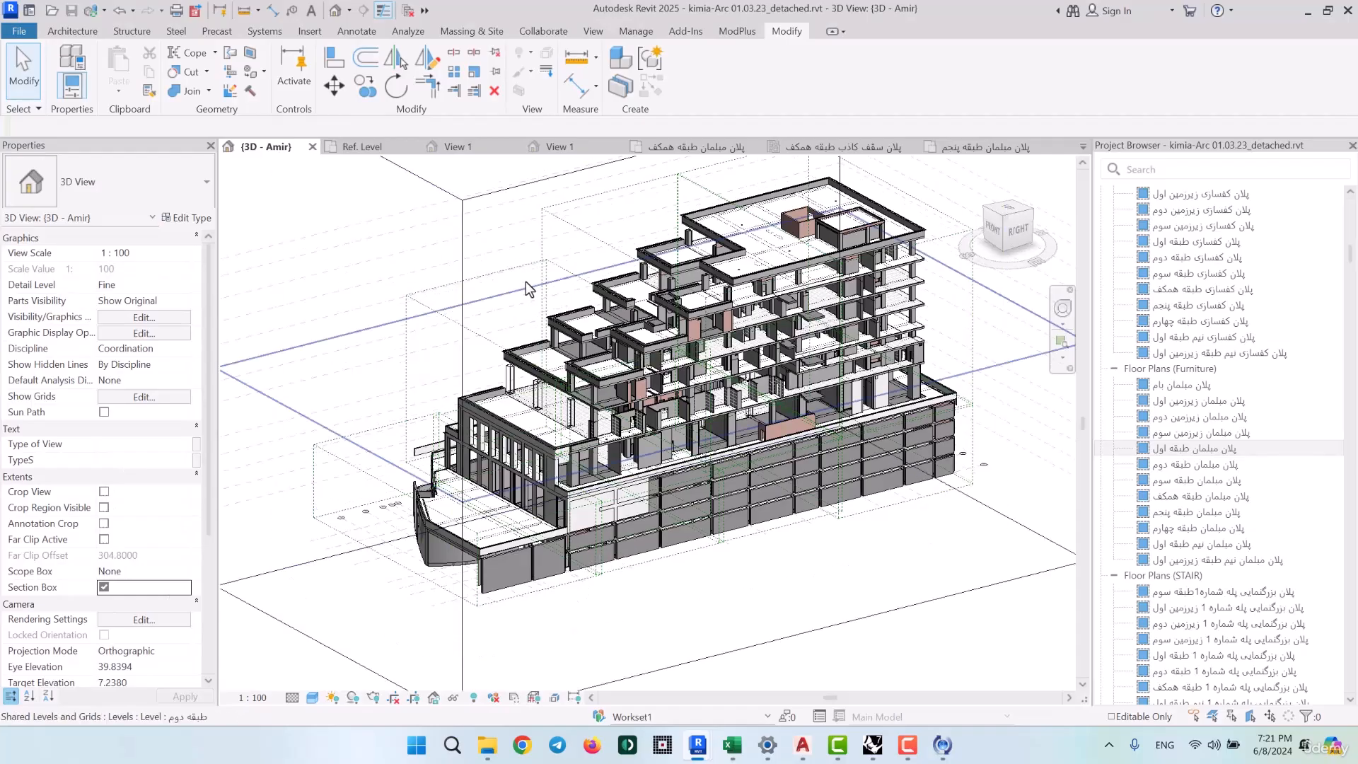
scroll(542, 450, "down", 1)
left_click(430, 240)
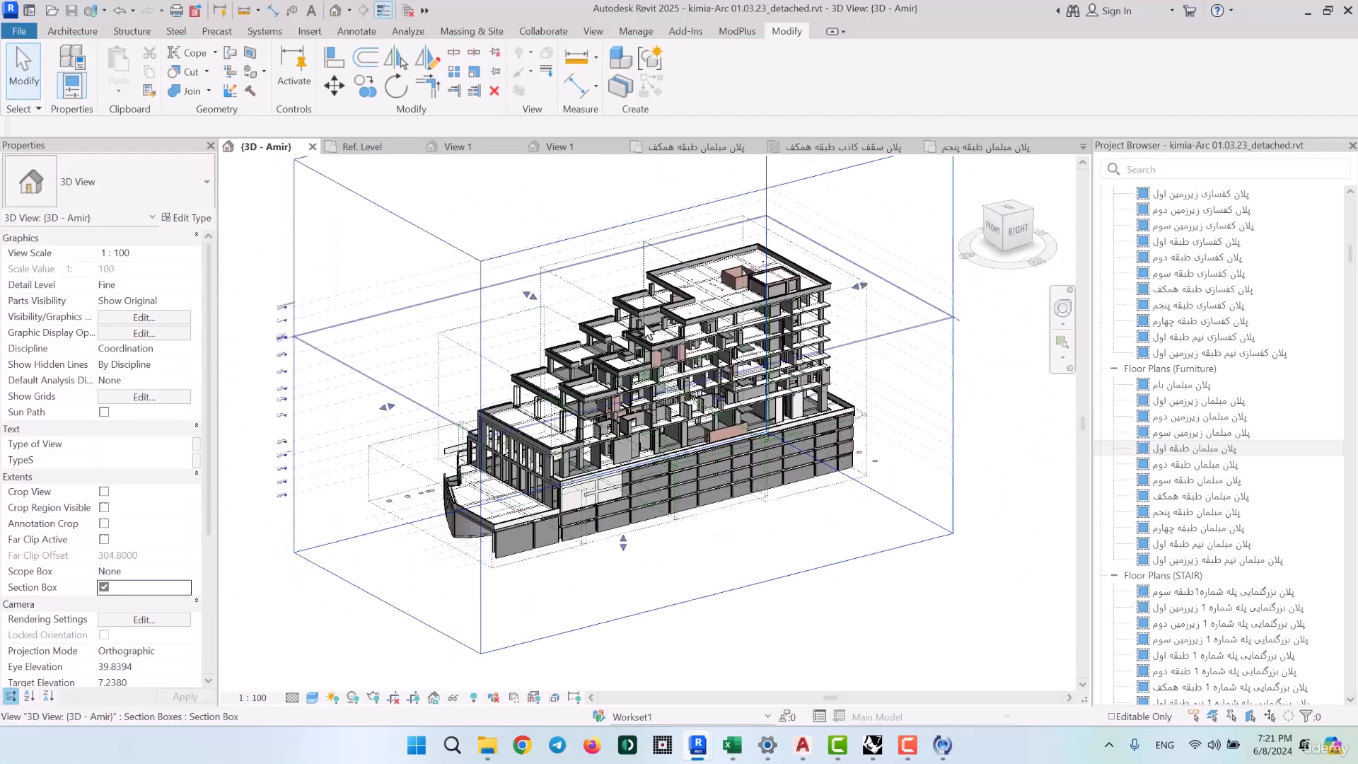
scroll(598, 428, "down", 1)
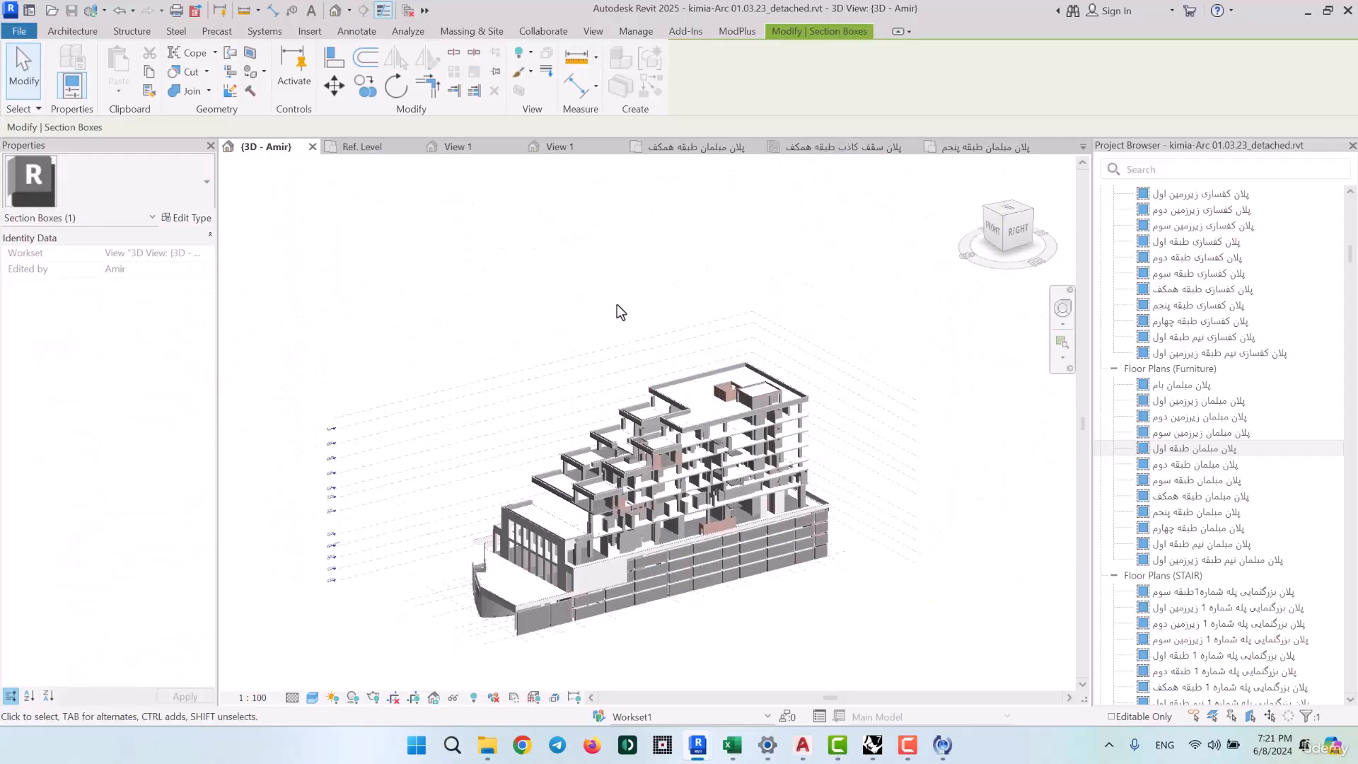
left_click_drag(620, 405, 621, 465)
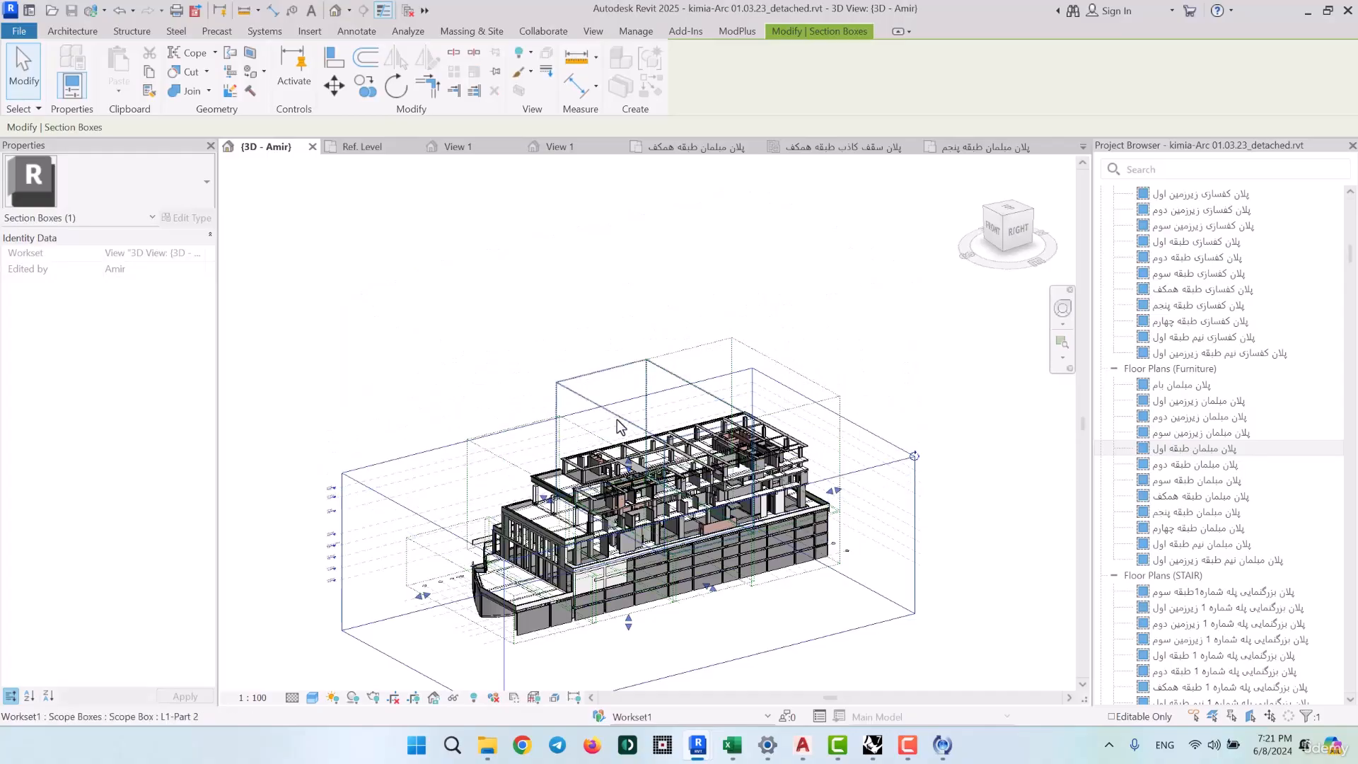
Lower the section box's top face in stages until it cuts through the ground-floor walls and exposes the interior rooms
scroll(658, 506, "up", 3)
left_click_drag(607, 438, 609, 475)
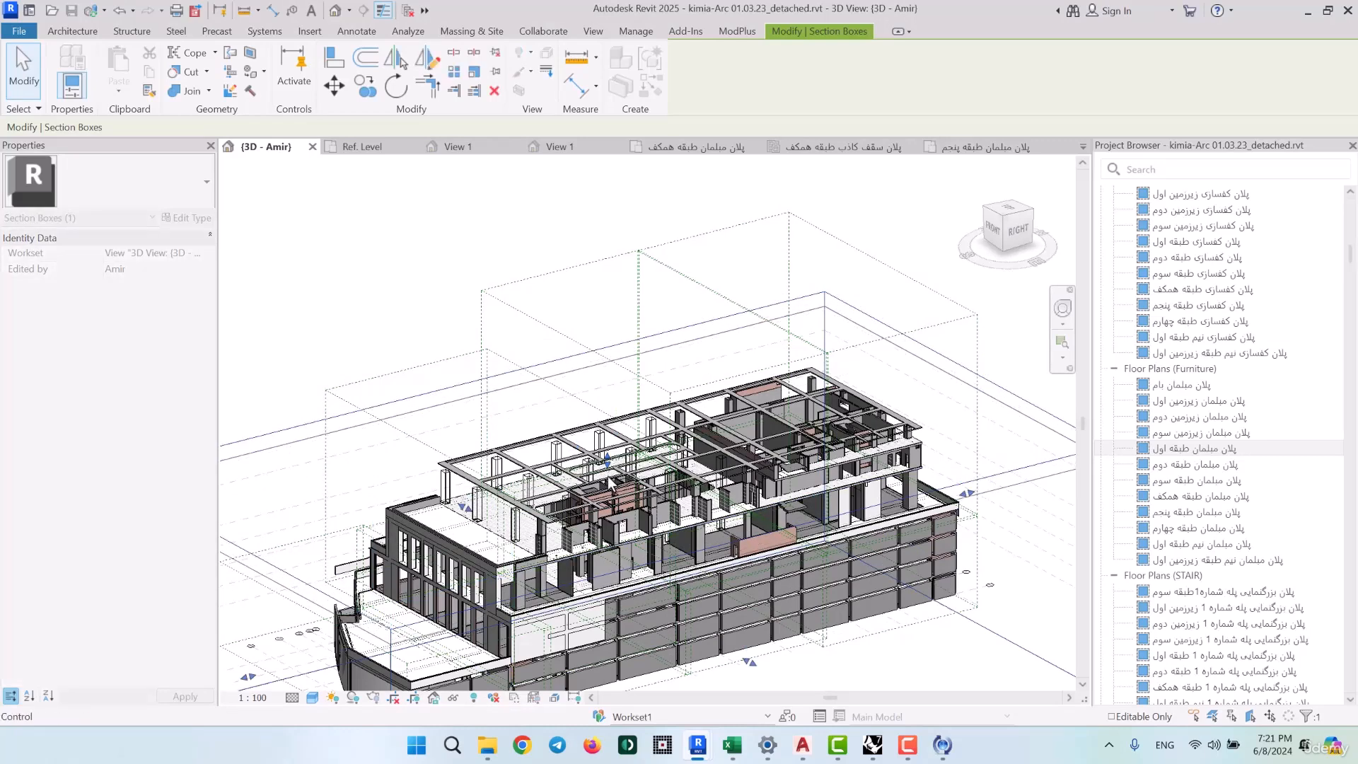
left_click_drag(609, 479, 610, 498)
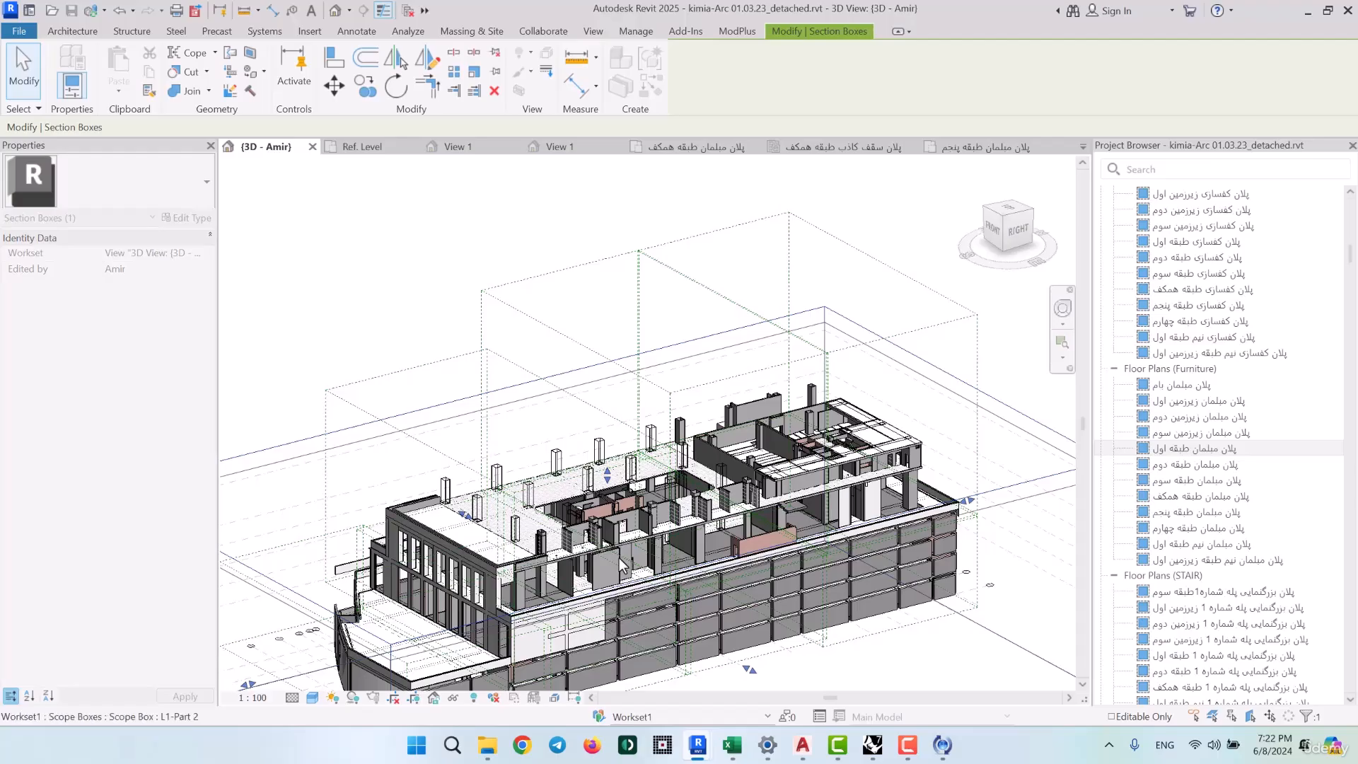
middle_click_drag(621, 564, 609, 500, "shift")
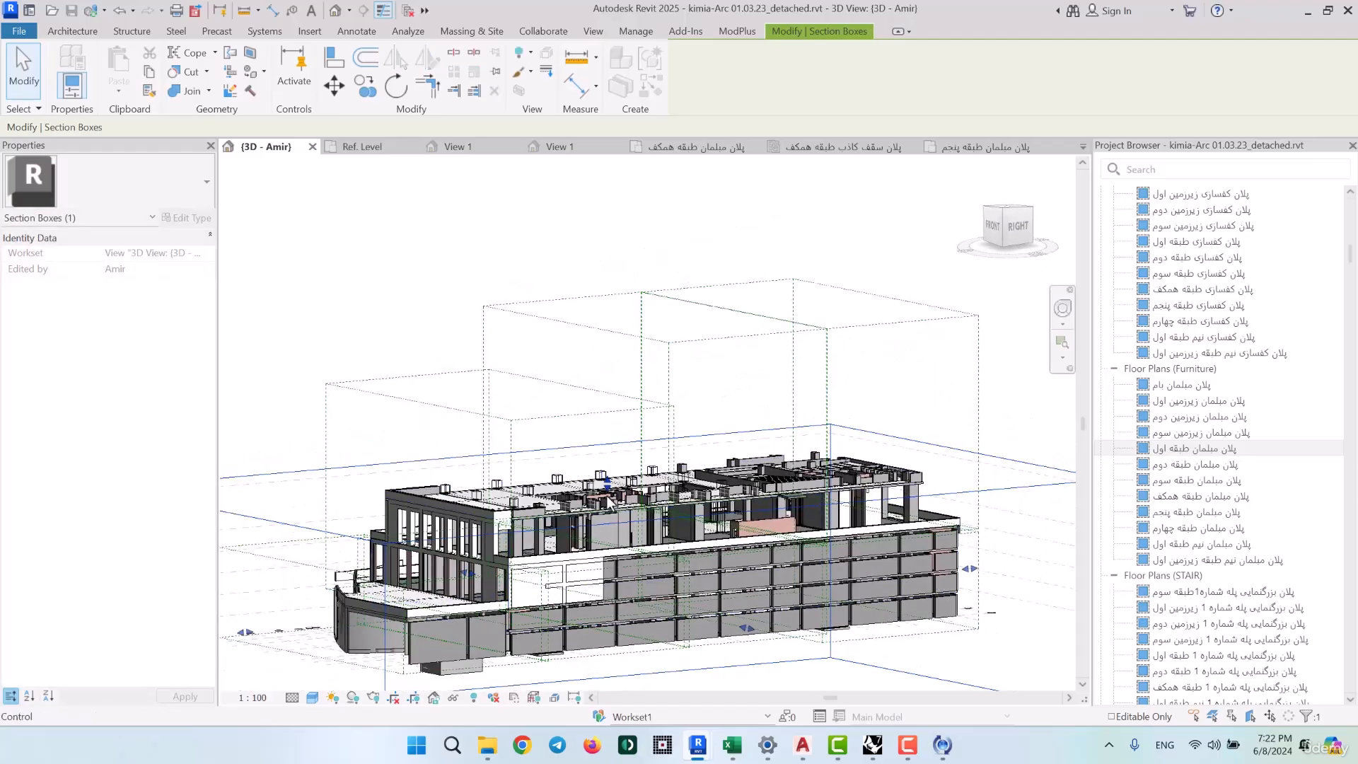
left_click_drag(607, 498, 604, 507)
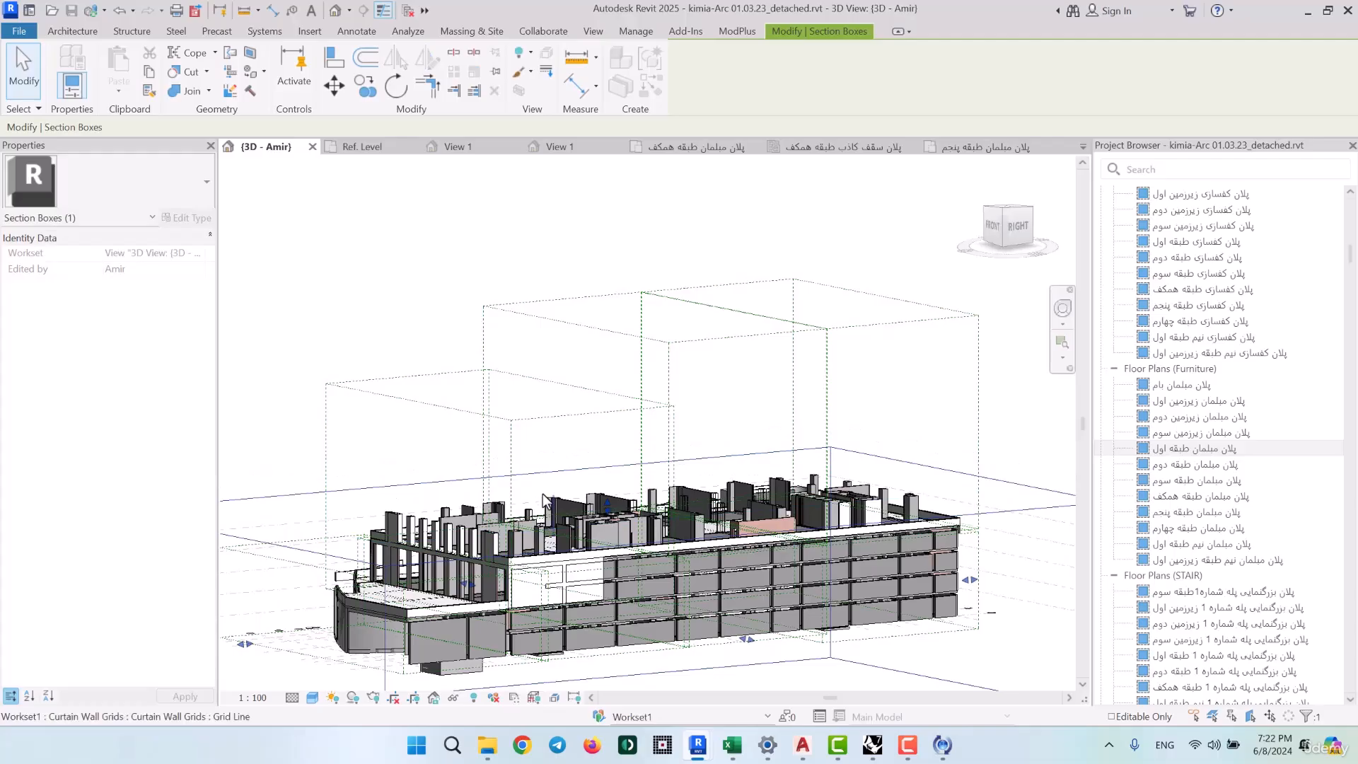
middle_click_drag(615, 527, 712, 472, "shift")
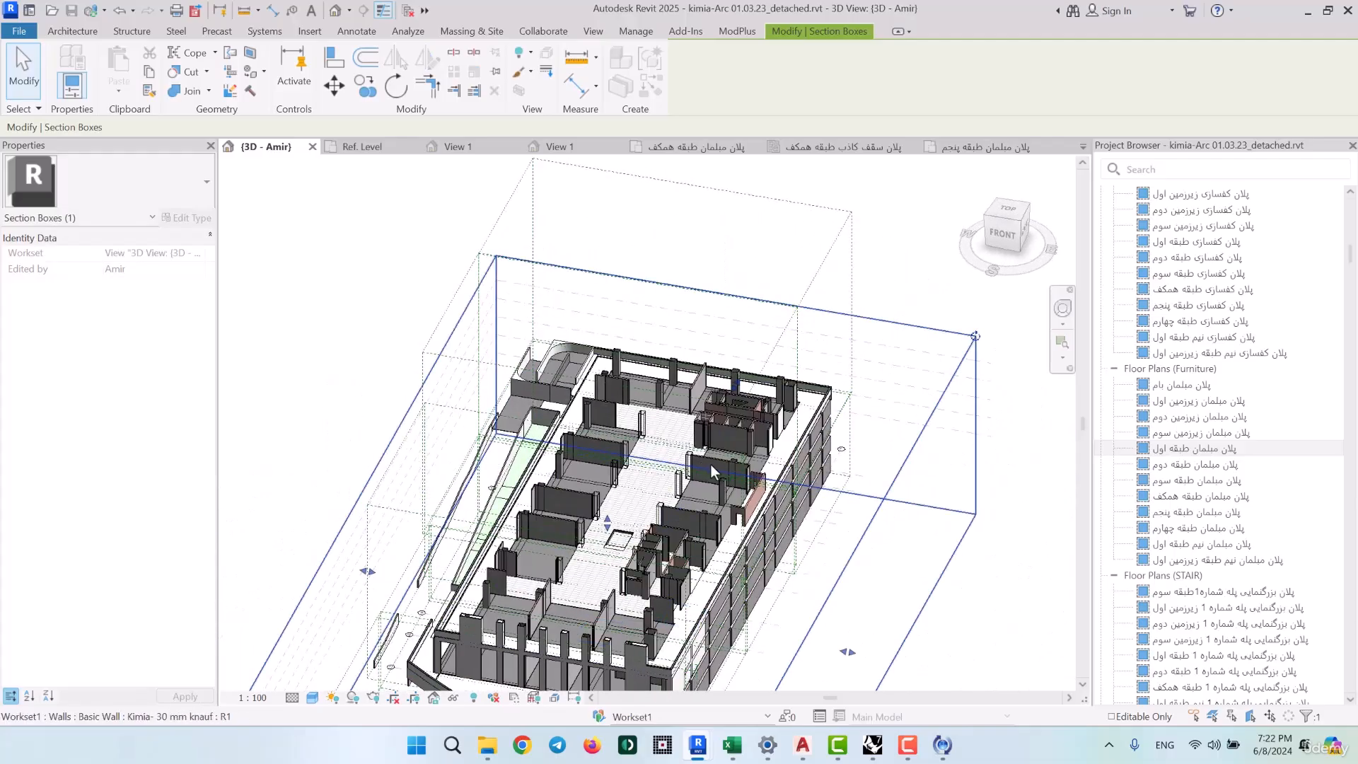
Select the ground-floor 30 mm knauf finish wall between the open rooms and examine its properties
scroll(788, 515, "up", 5)
left_click(703, 437)
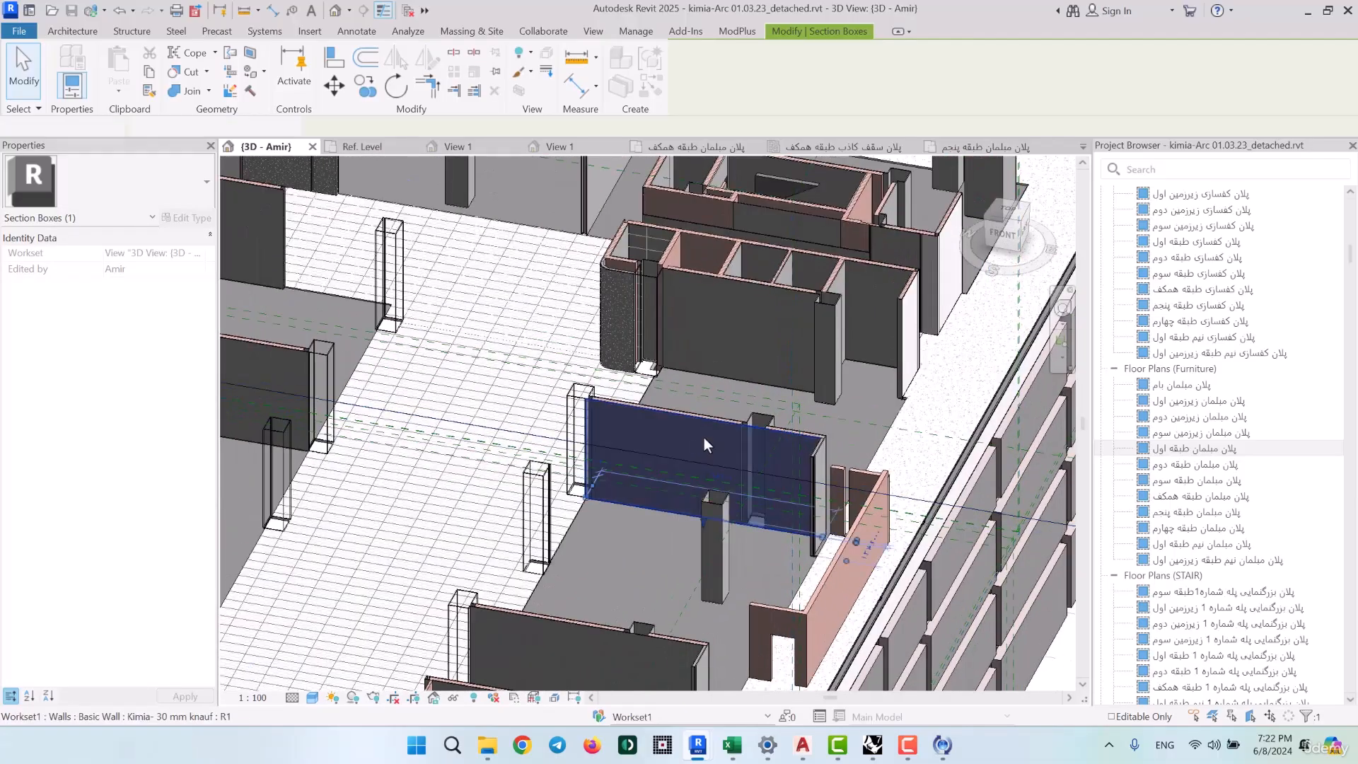
middle_click_drag(716, 520, 716, 621)
middle_click_drag(754, 433, 838, 573)
Inspect the electrical room's white washed-cement finish, selecting two of its wall segments, and review the whole cut-away building
middle_click_drag(842, 473, 617, 468, "shift")
scroll(601, 466, "up", 5)
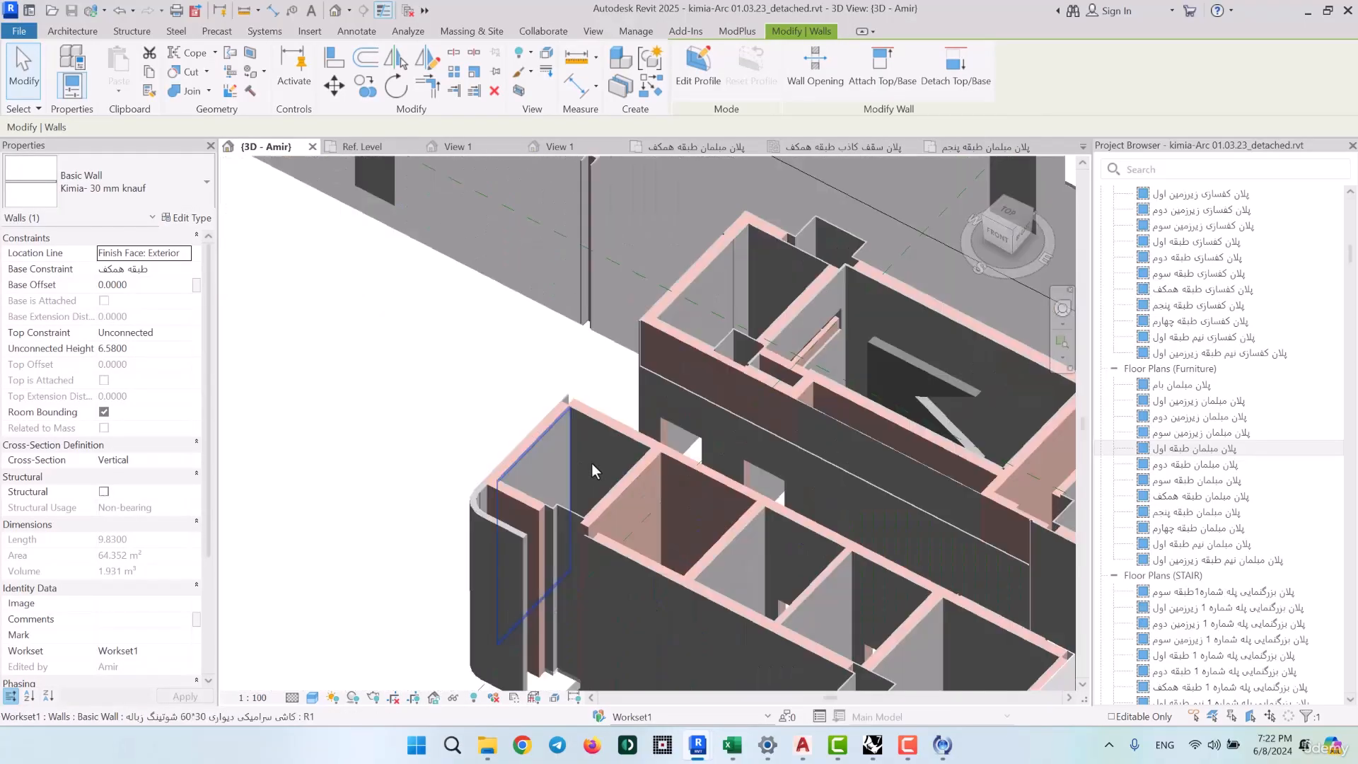
middle_click_drag(724, 377, 643, 538)
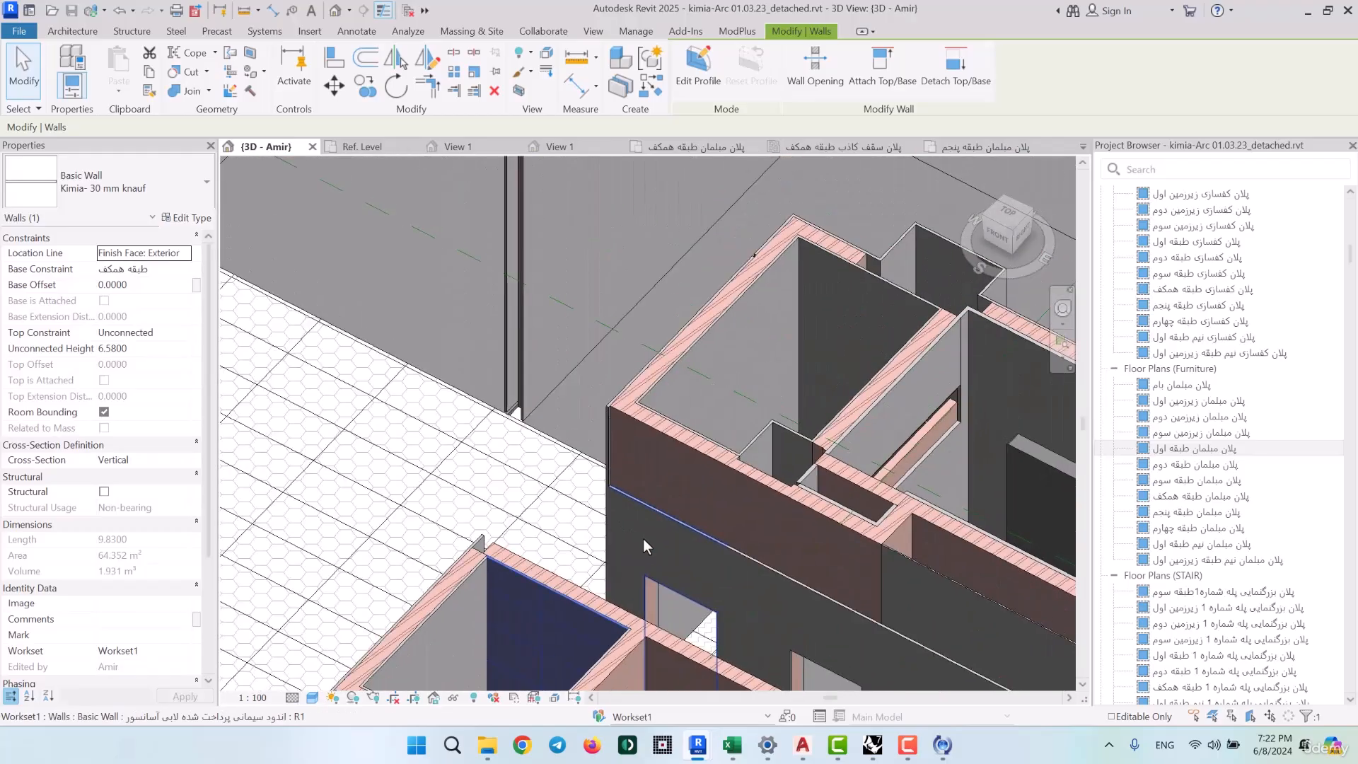
left_click(801, 334)
left_click(780, 341)
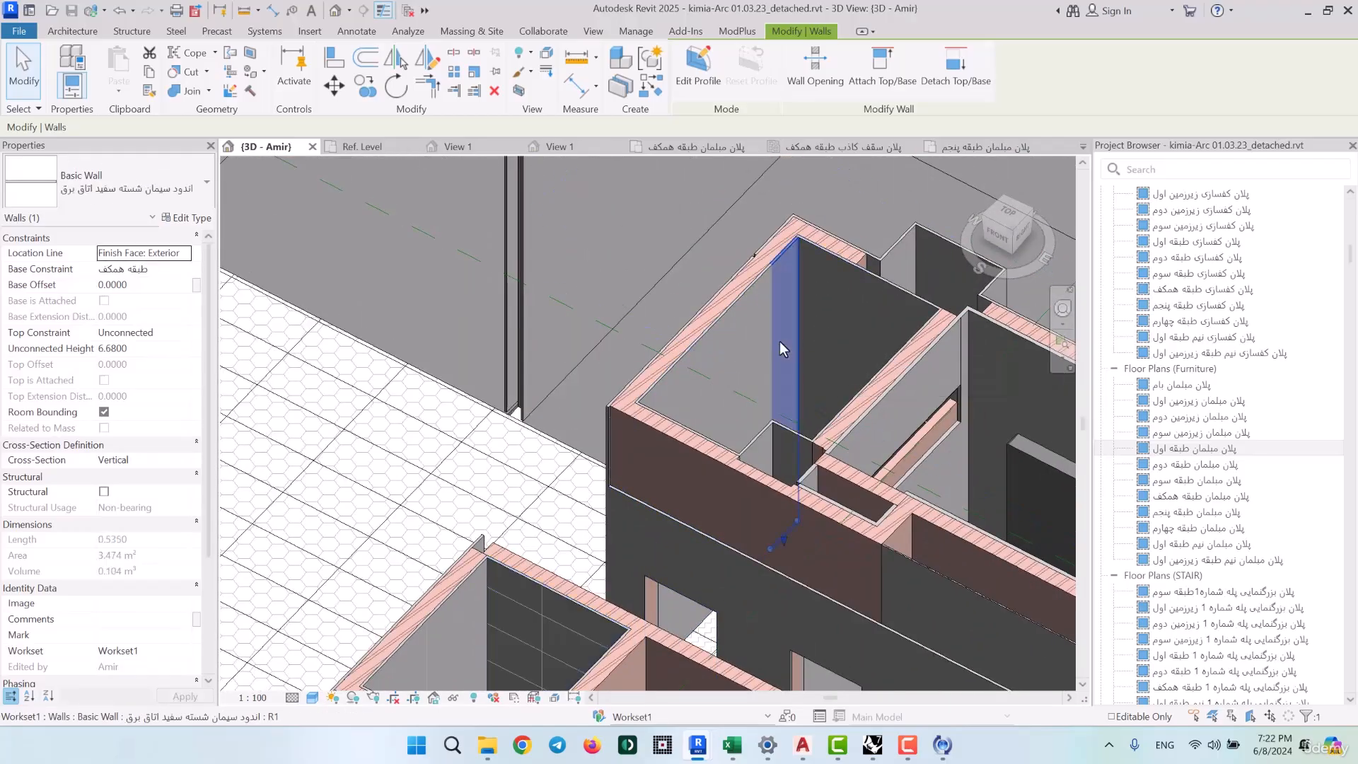
scroll(457, 329, "down", 3)
scroll(457, 330, "down", 10)
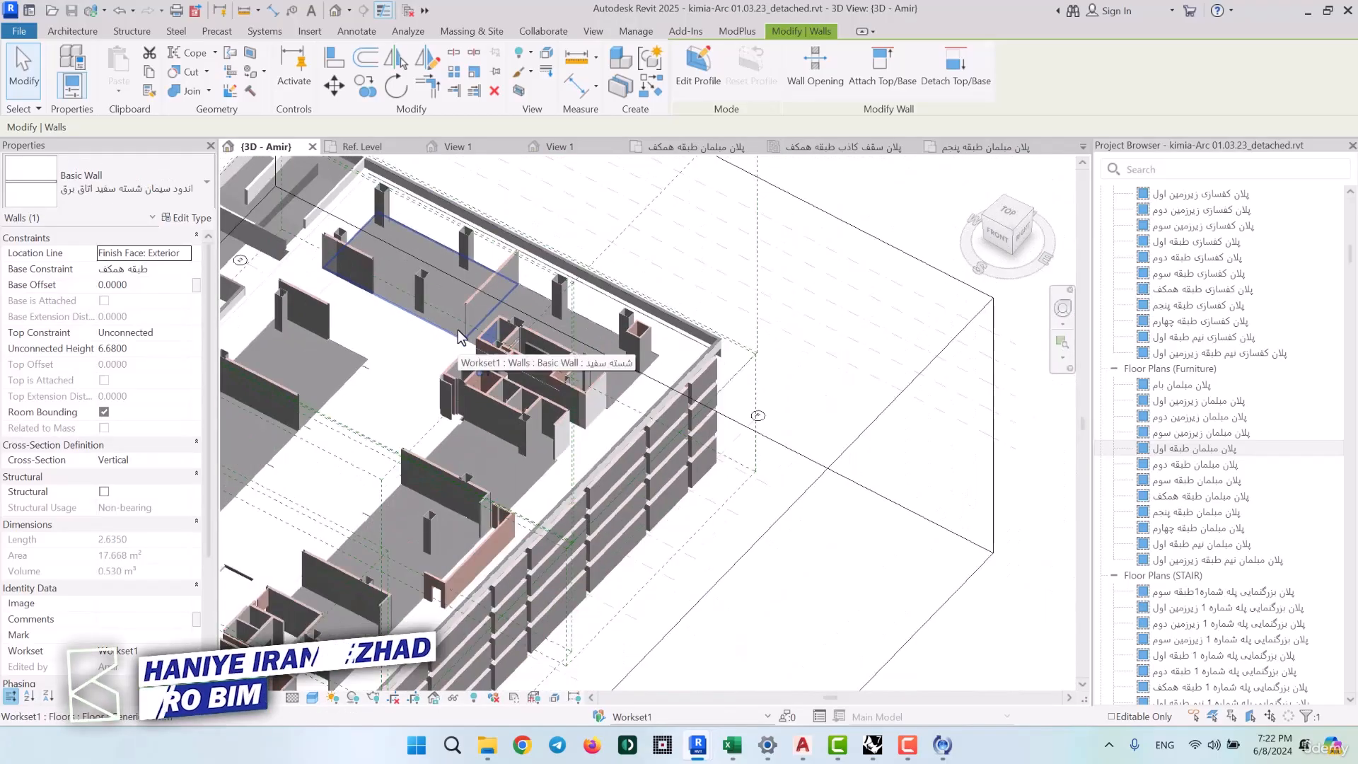
middle_click_drag(489, 367, 728, 396)
middle_click_drag(729, 396, 700, 377, "shift")
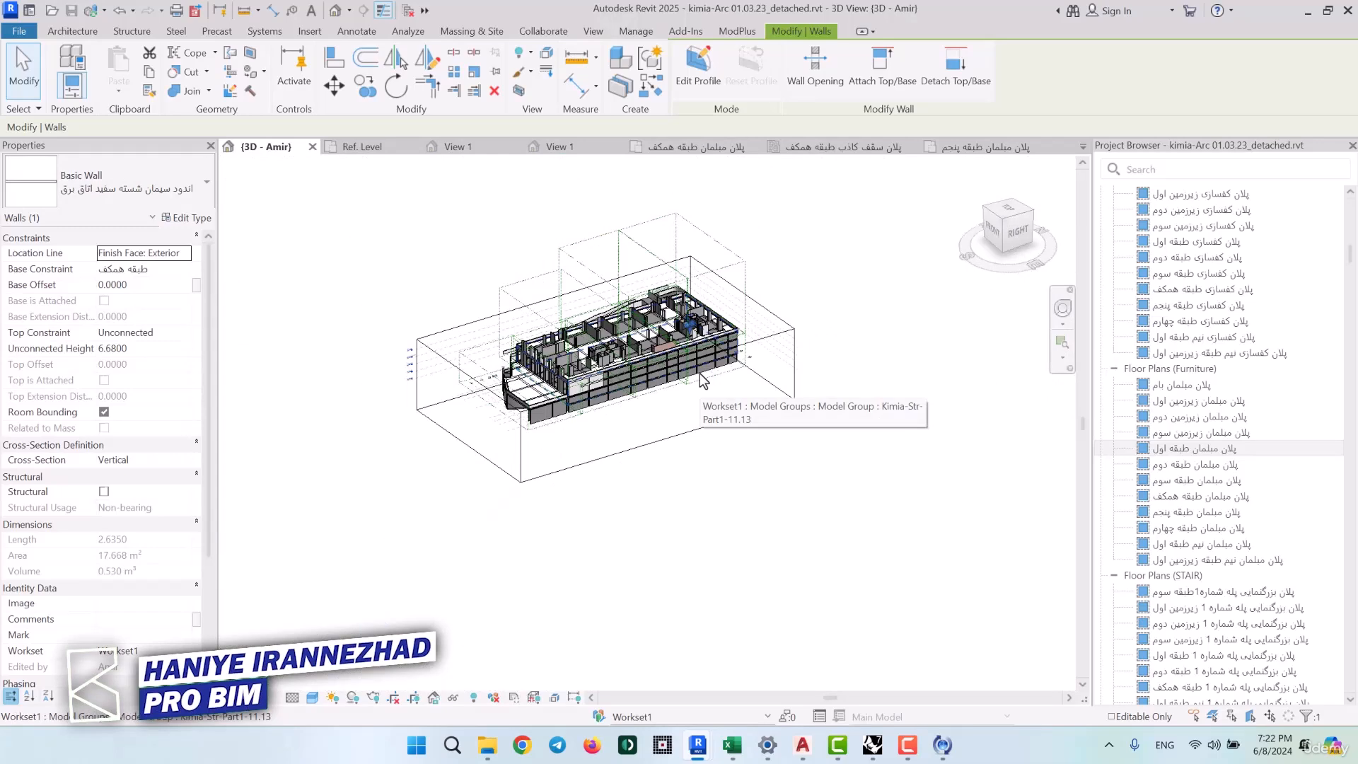